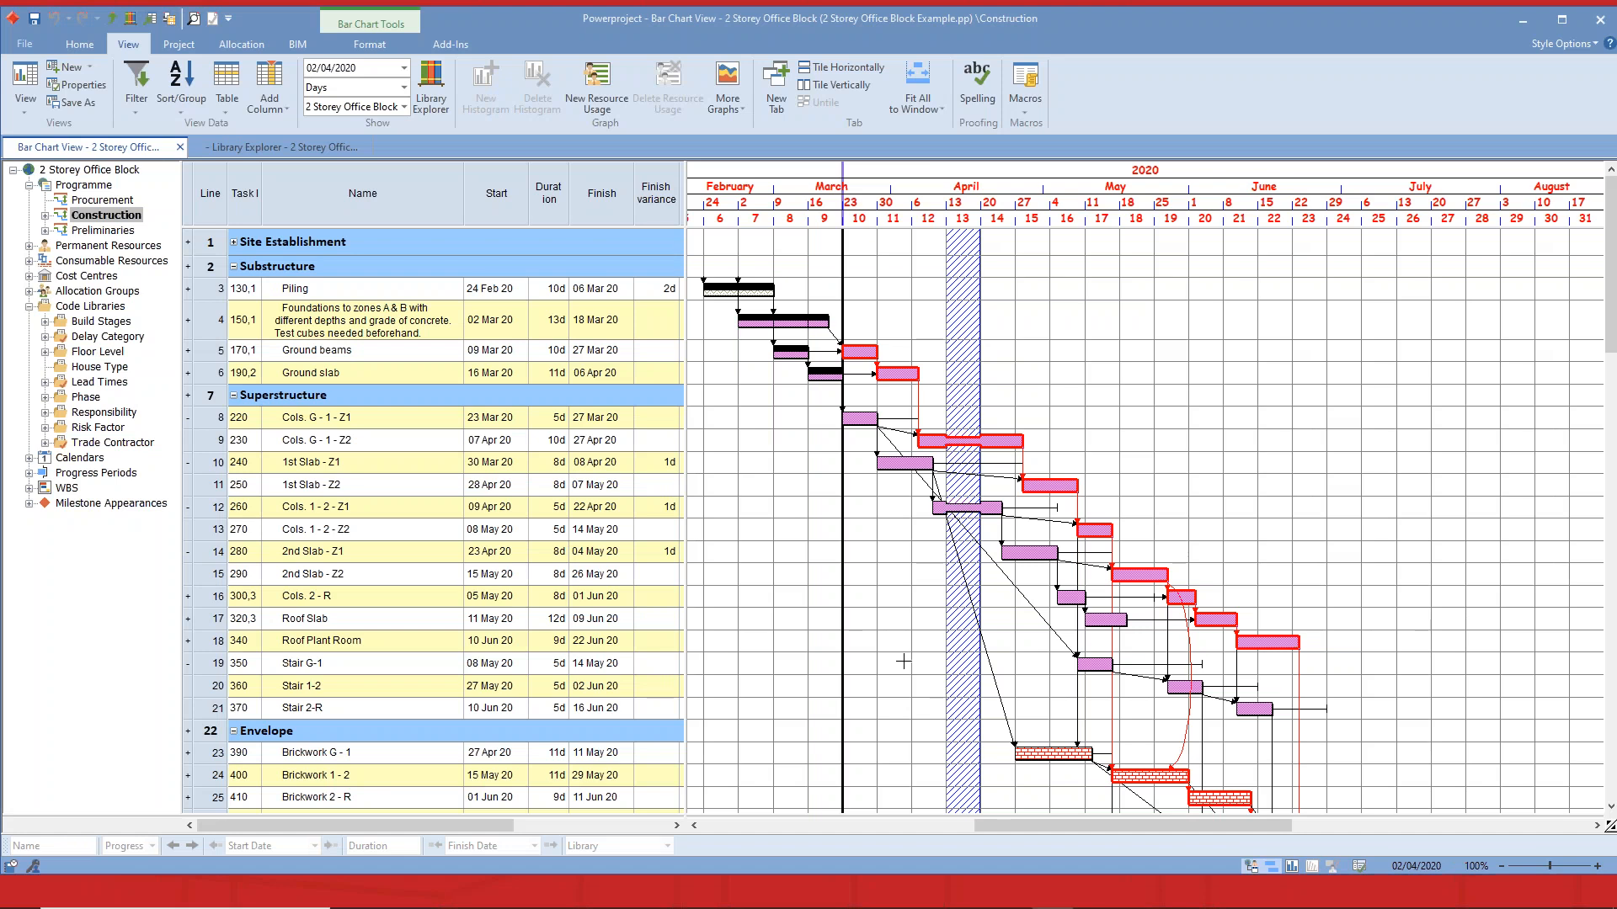
Create a new progress period named Shut Down.
{"action": "mouse_move", "coordinate": [1129, 825]}
{"action": "left_mouse_down"}
{"action": "mouse_move", "coordinate": [1085, 825]}
{"action": "mouse_move", "coordinate": [1120, 826]}
{"action": "left_mouse_up"}
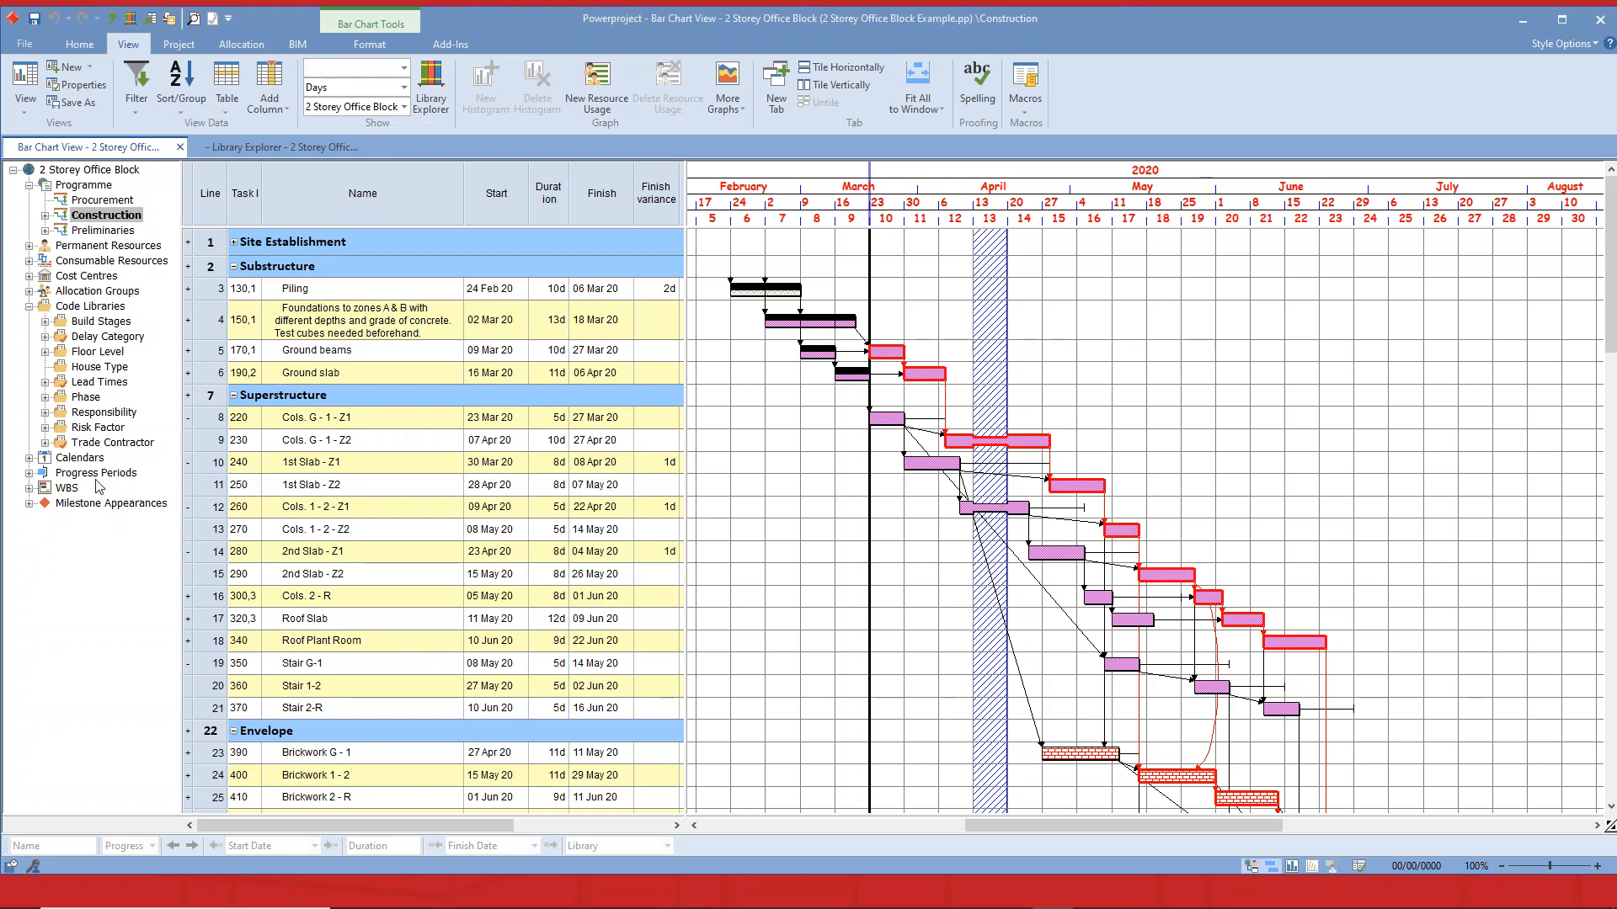
{"action": "left_click", "coordinate": [28, 473]}
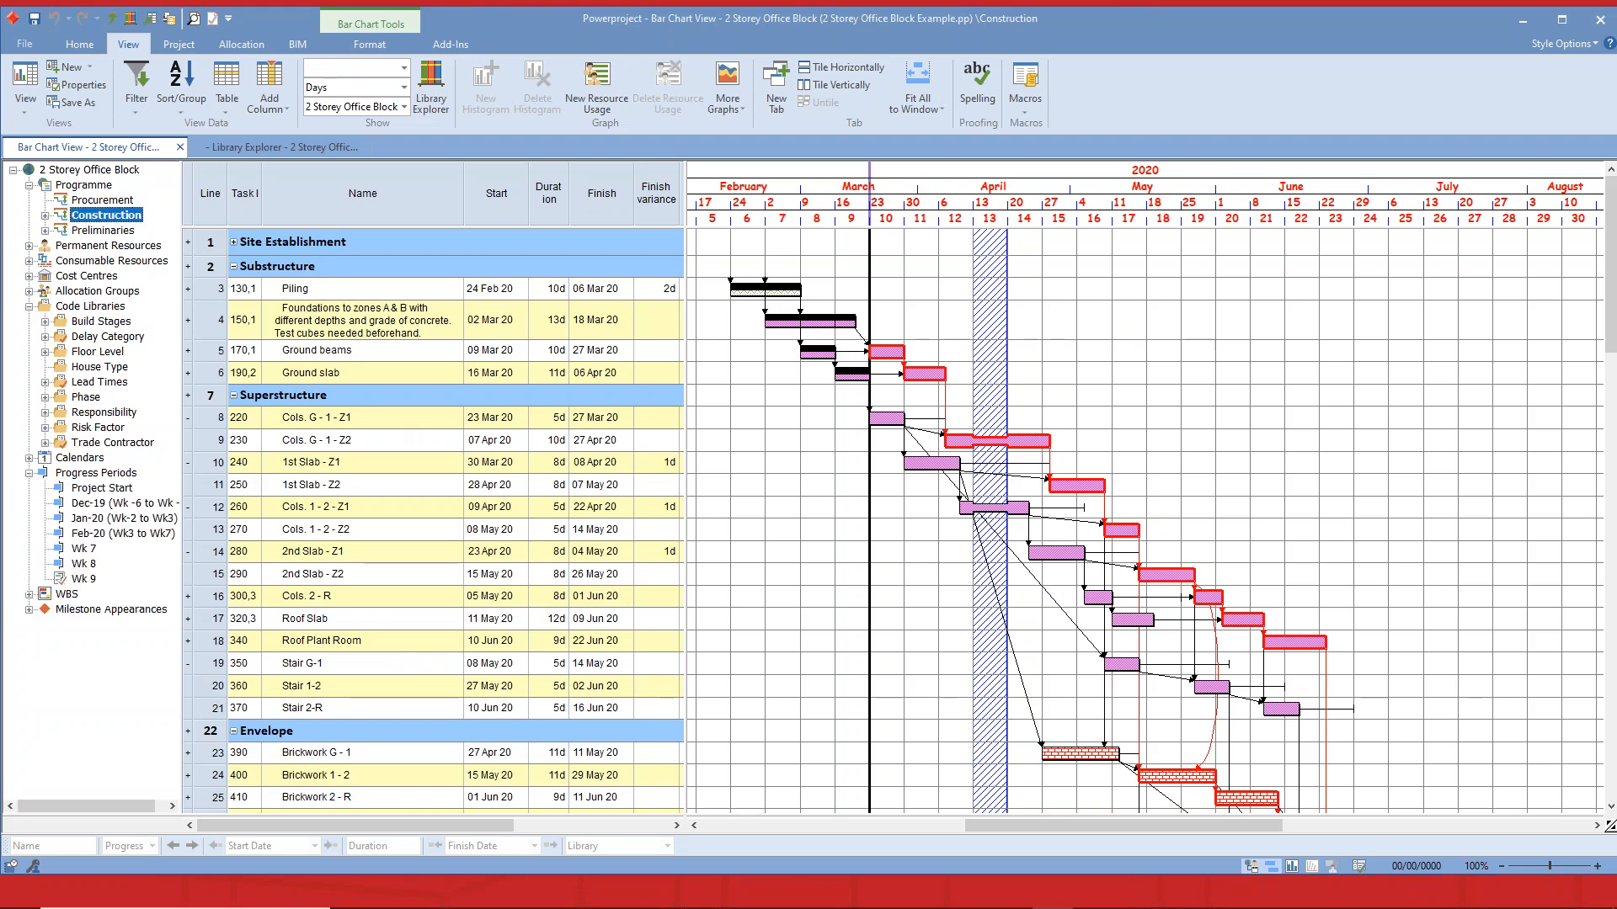
{"action": "right_click", "coordinate": [93, 477]}
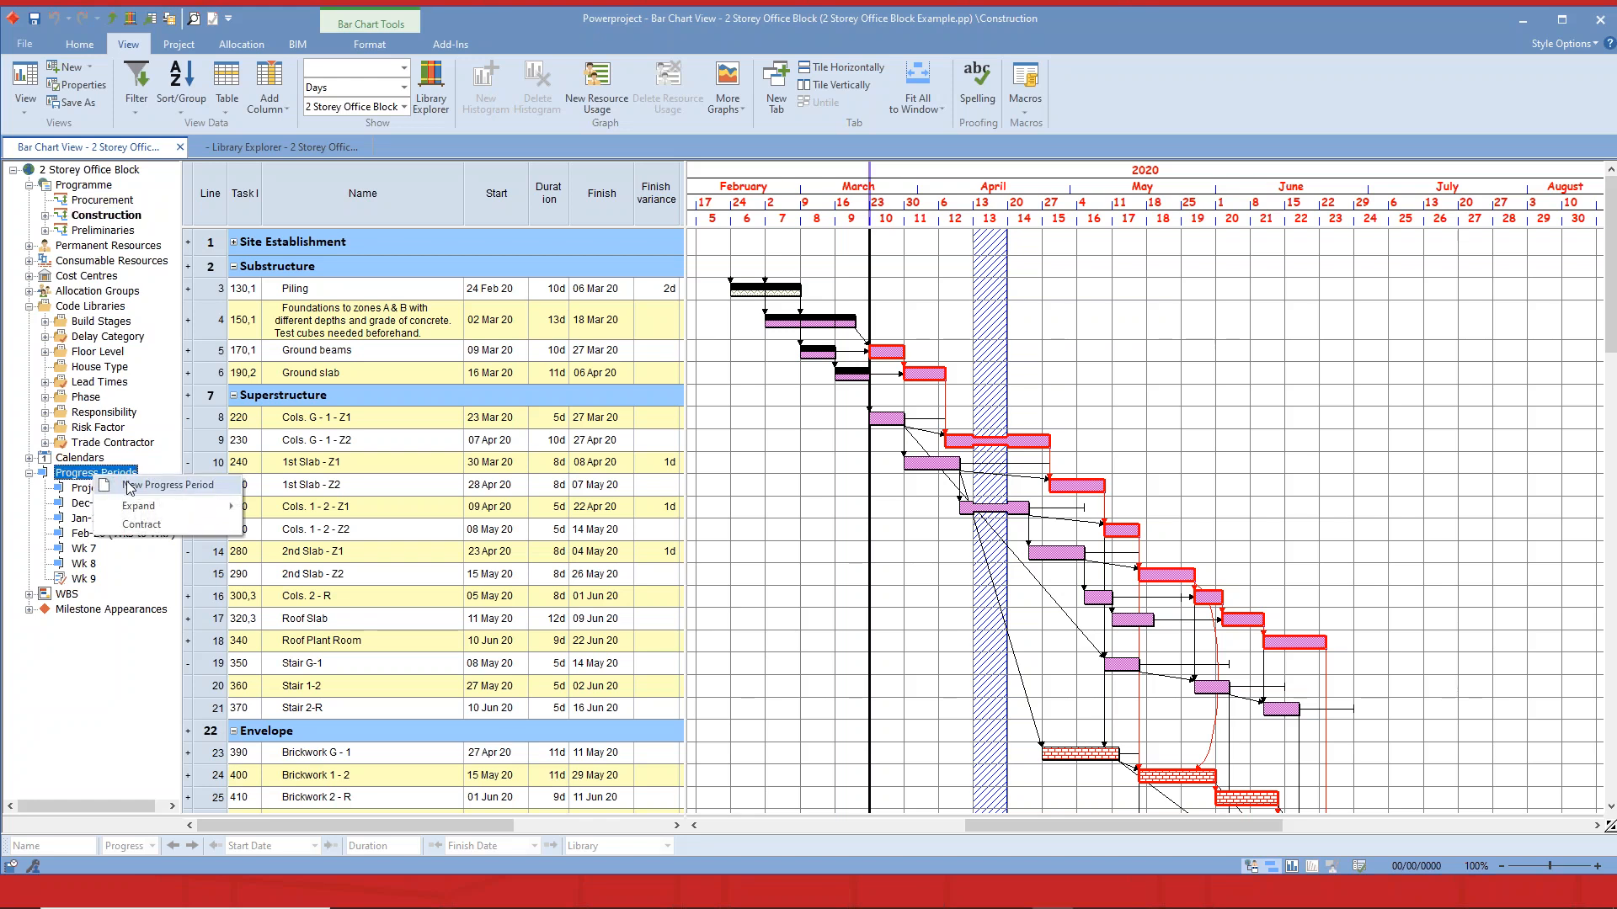
{"action": "left_click", "coordinate": [190, 484]}
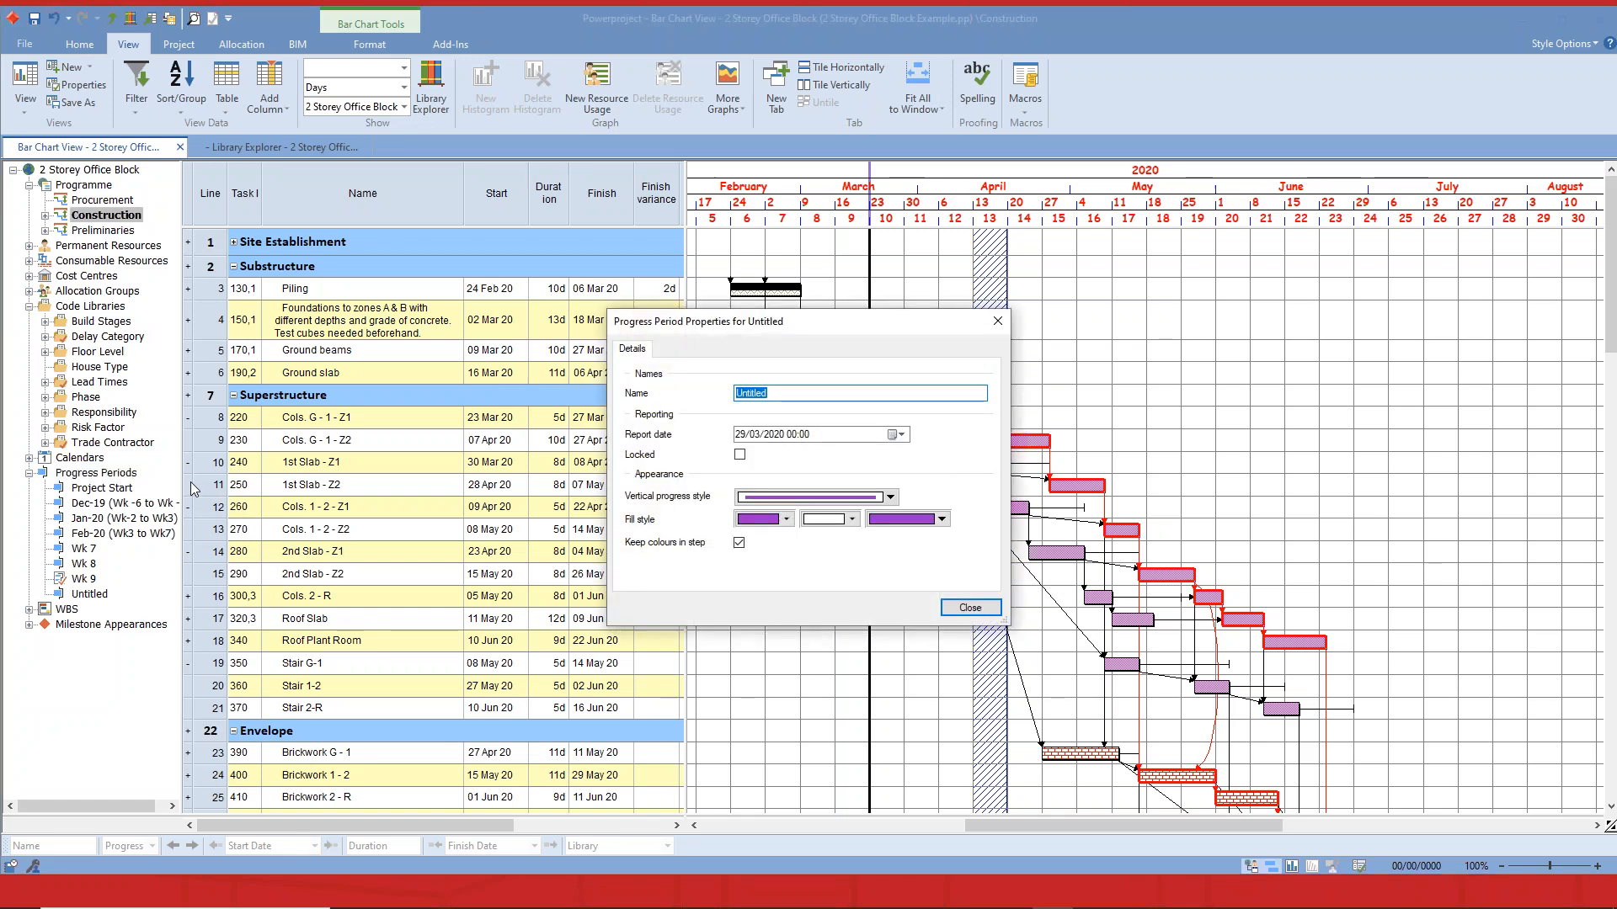
{"action": "type", "text": "Shut Down"}
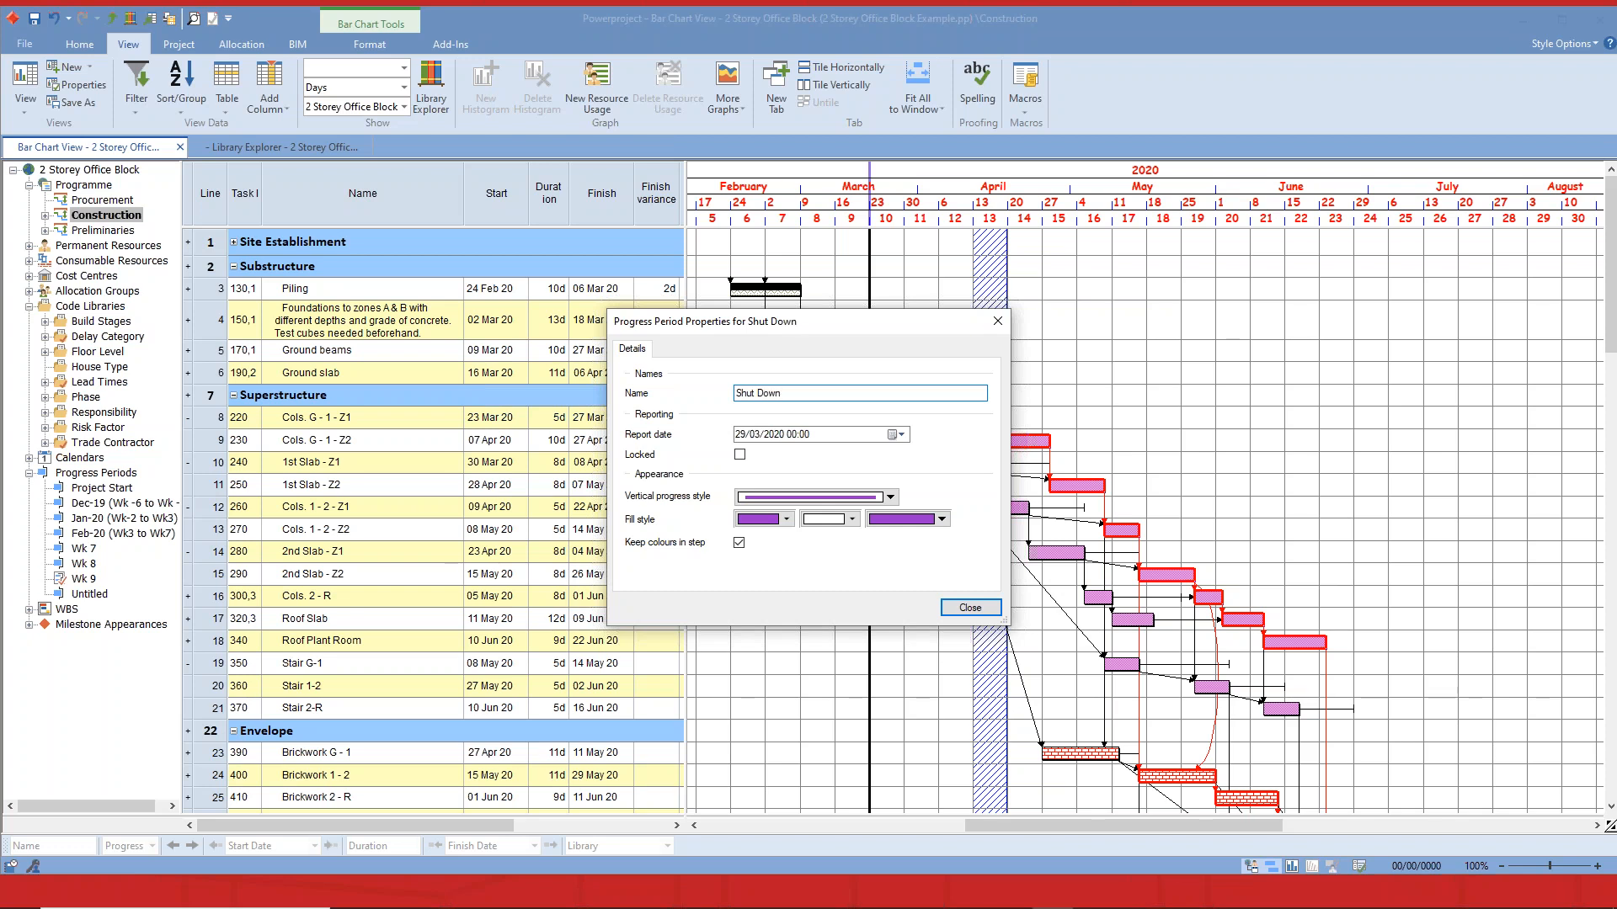
Set the Shut Down progress period's report date to 25/03/2020 and close its properties.
{"action": "left_click_drag", "start_coordinate": [838, 328], "coordinate": [642, 381]}
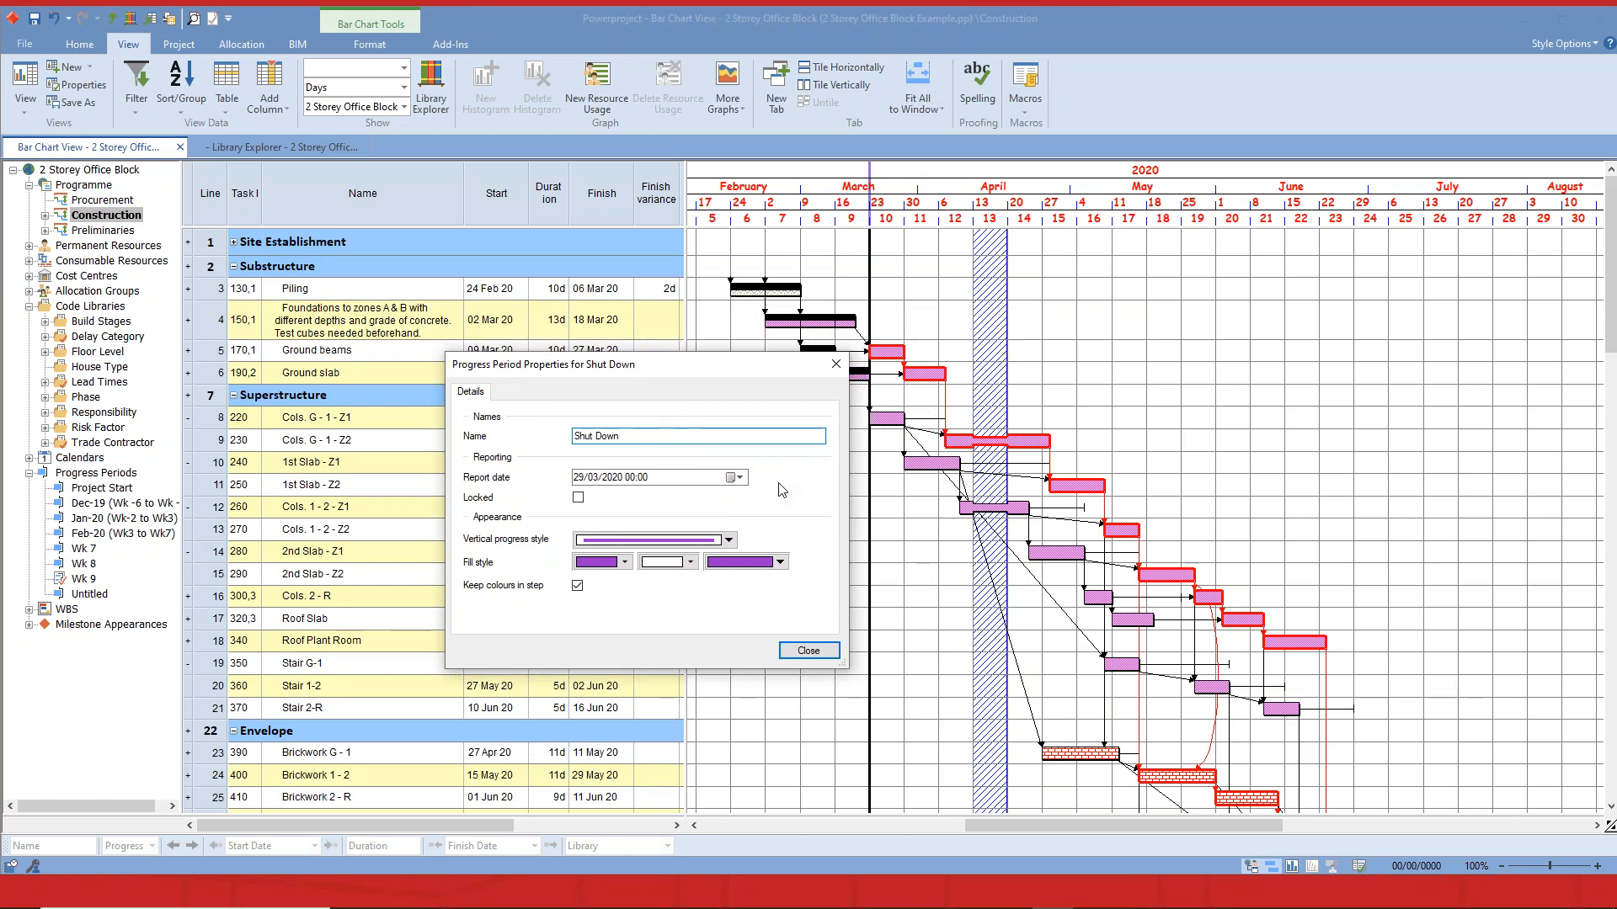
{"action": "left_click", "coordinate": [738, 478]}
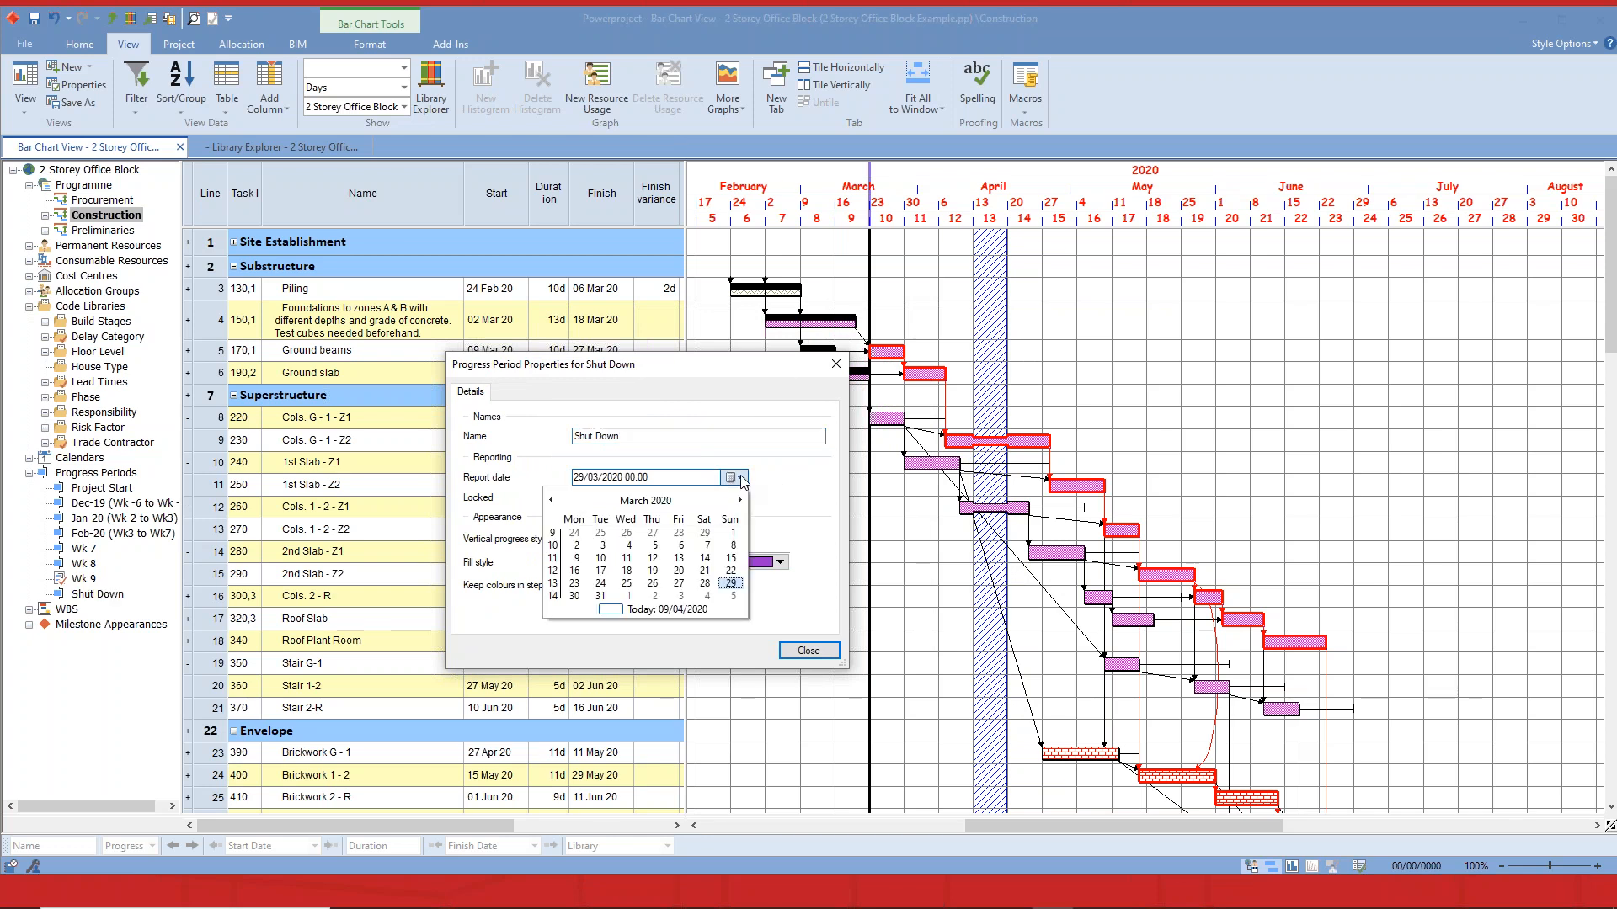
{"action": "left_click", "coordinate": [627, 584]}
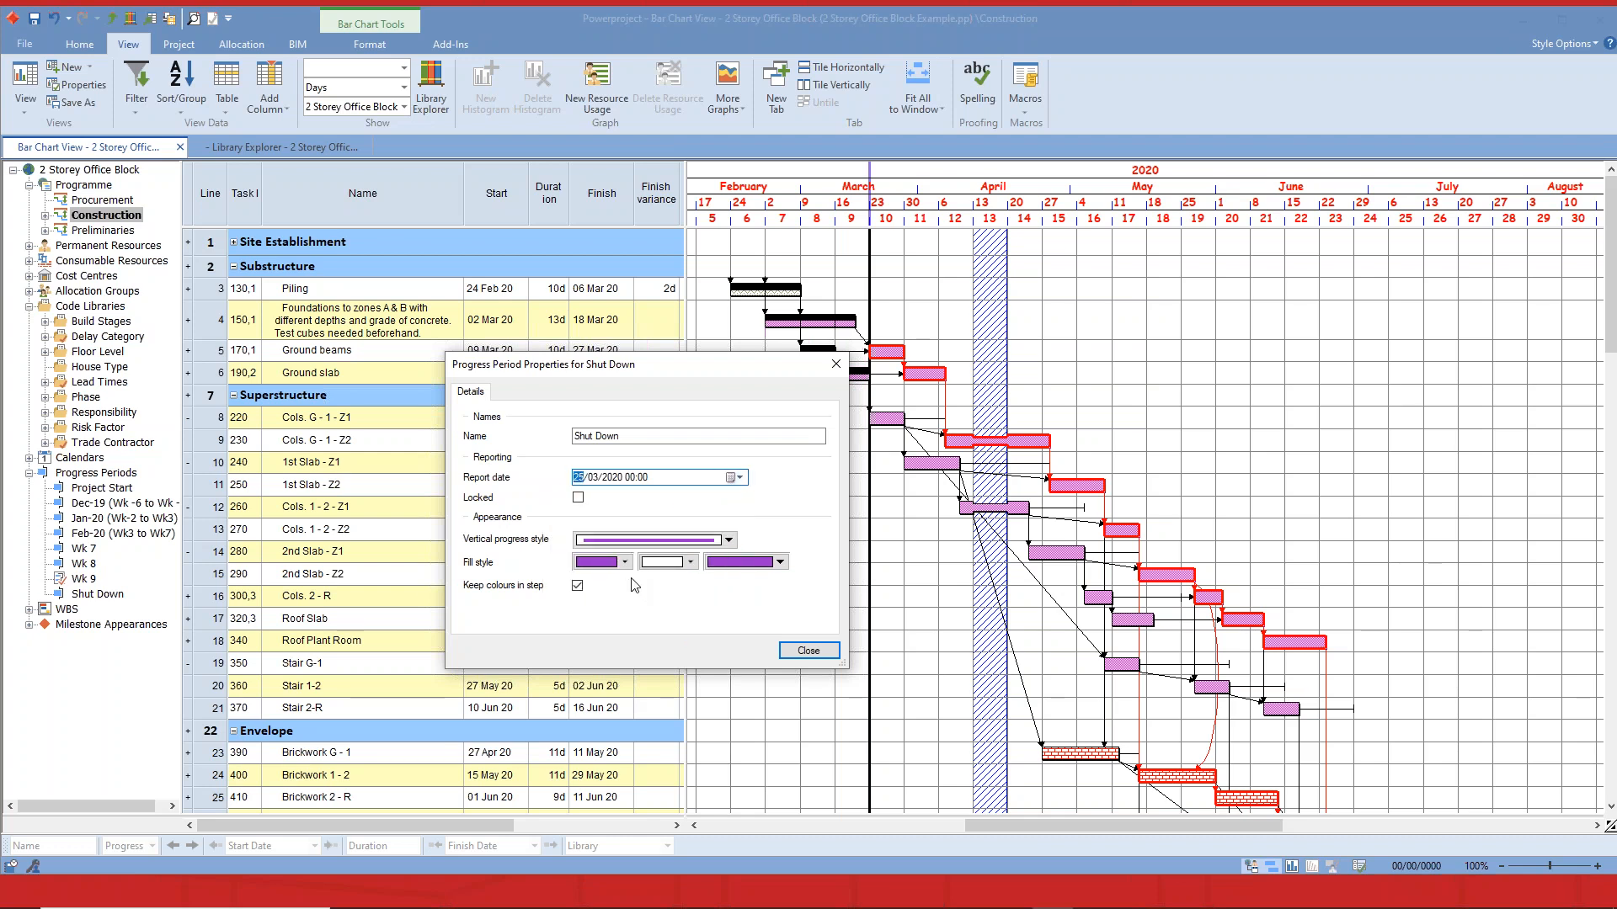
{"action": "left_click", "coordinate": [825, 655]}
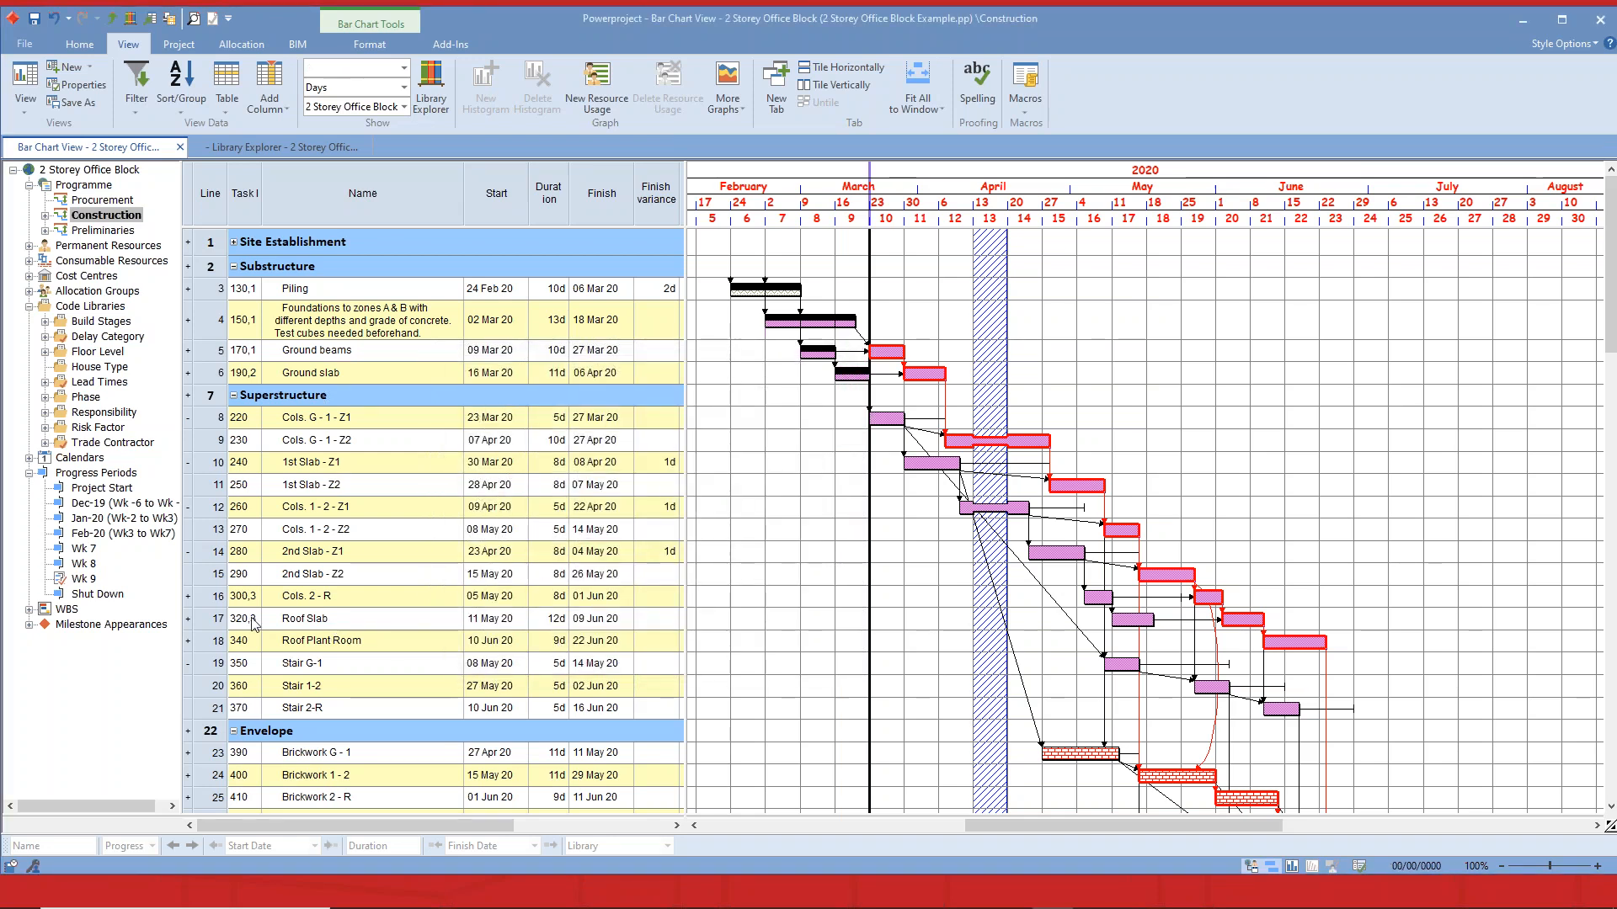
Make Shut Down the progress entry period and reschedule all tasks to it.
{"action": "right_click", "coordinate": [103, 597]}
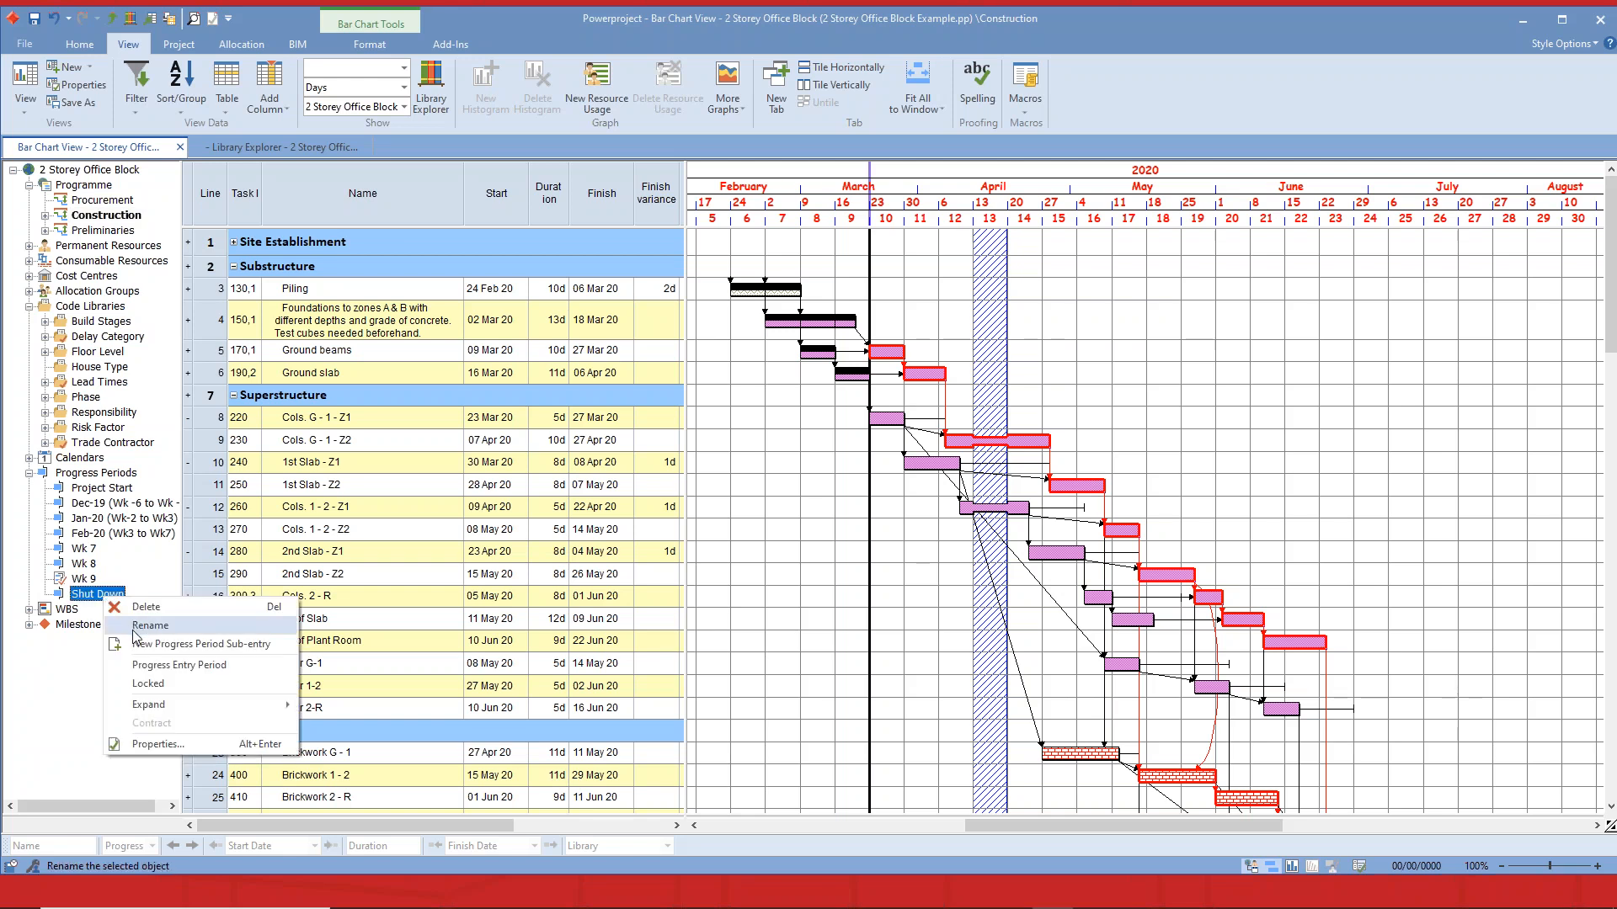
{"action": "left_click", "coordinate": [169, 666]}
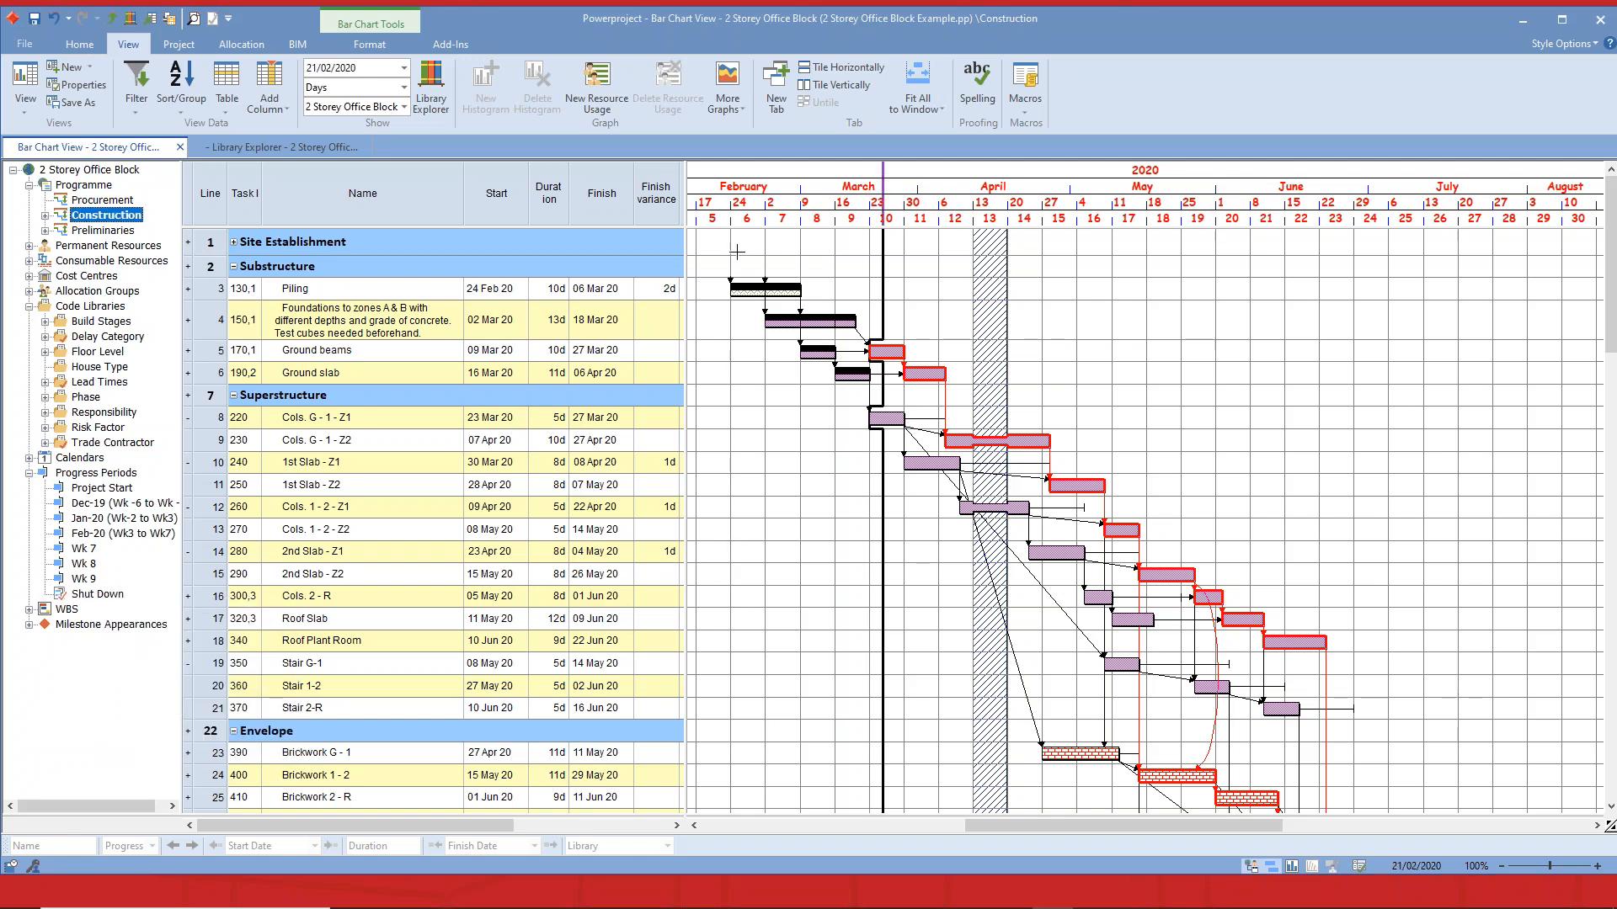
{"action": "left_click", "coordinate": [80, 48]}
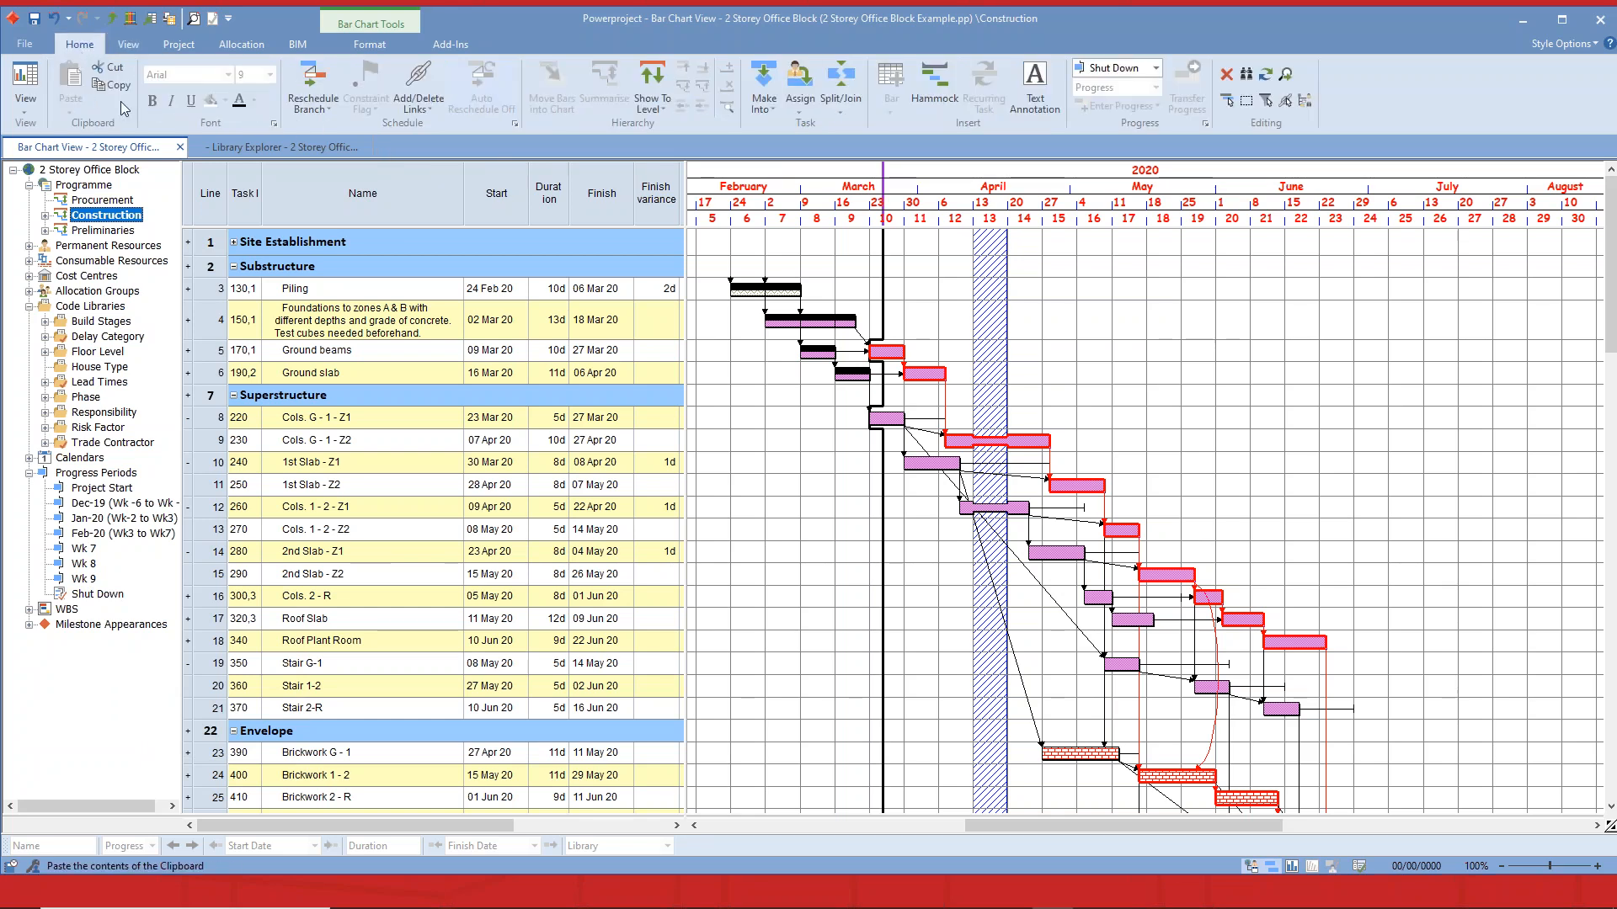
{"action": "left_click", "coordinate": [309, 107]}
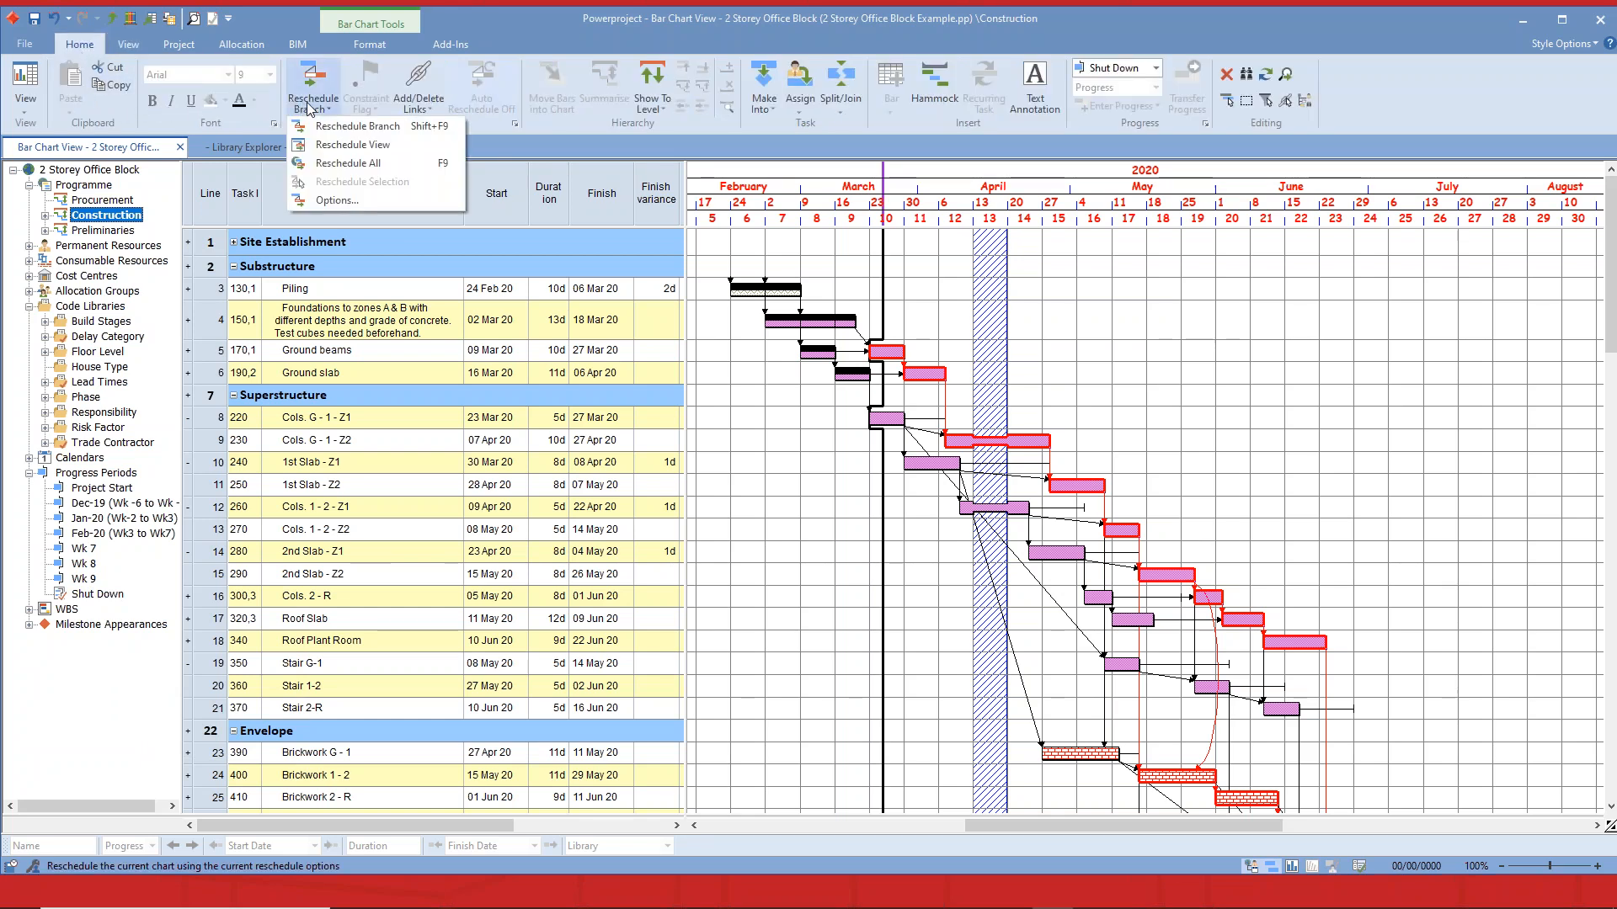
{"action": "left_click", "coordinate": [358, 164]}
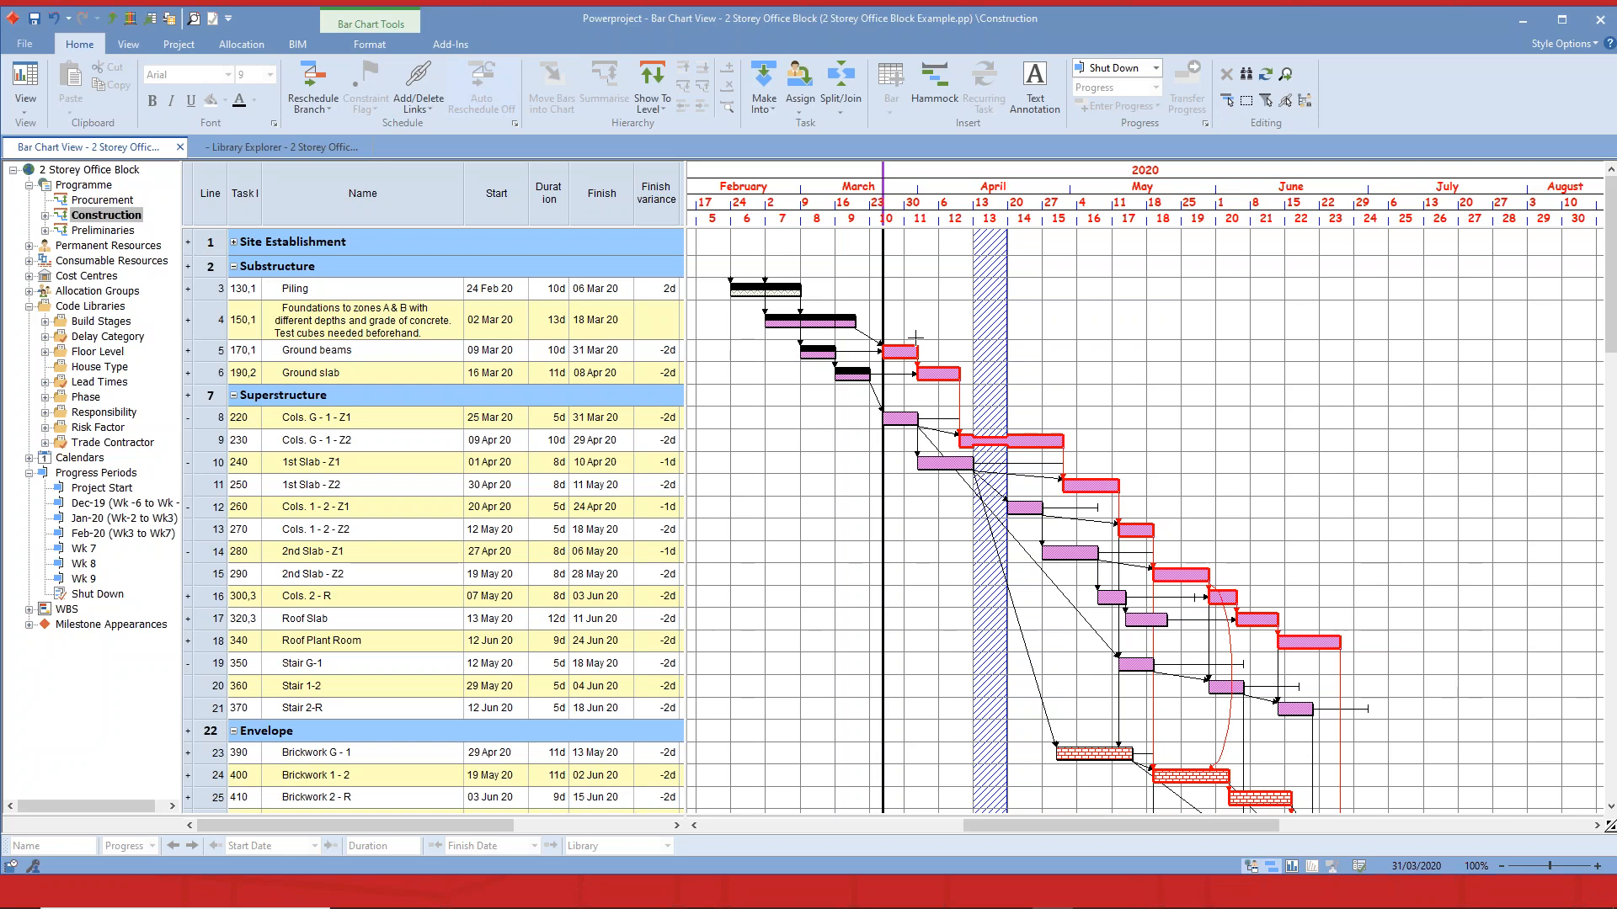
Add a shading band to the bar chart's date zone with a Spring green foreground fill.
{"action": "right_click", "coordinate": [1051, 329]}
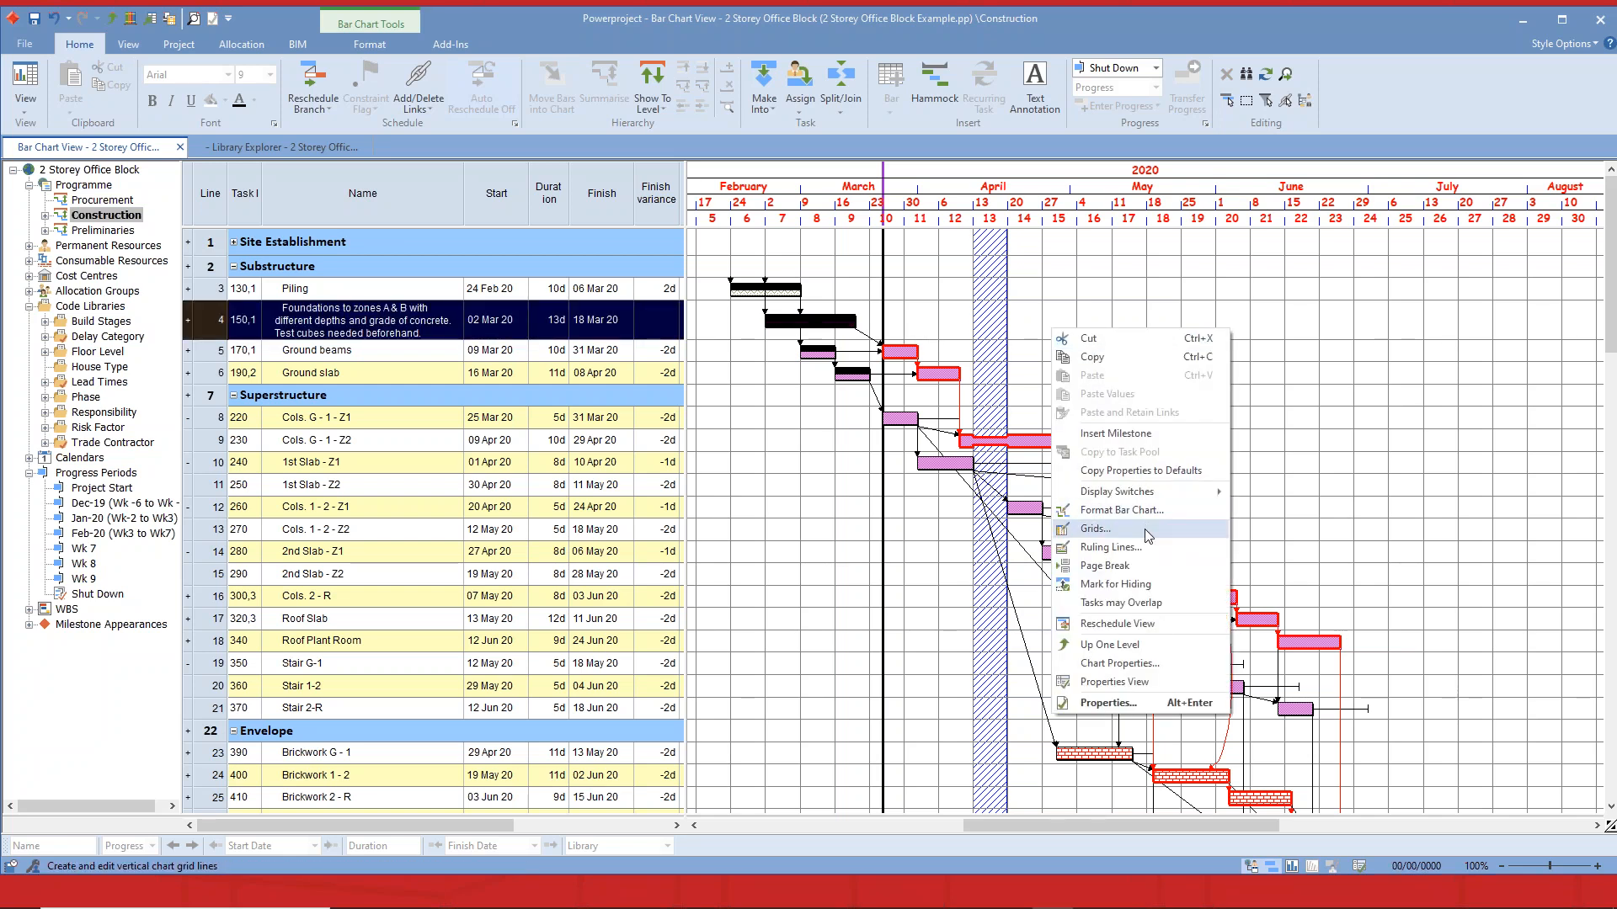
{"action": "left_click", "coordinate": [1095, 529]}
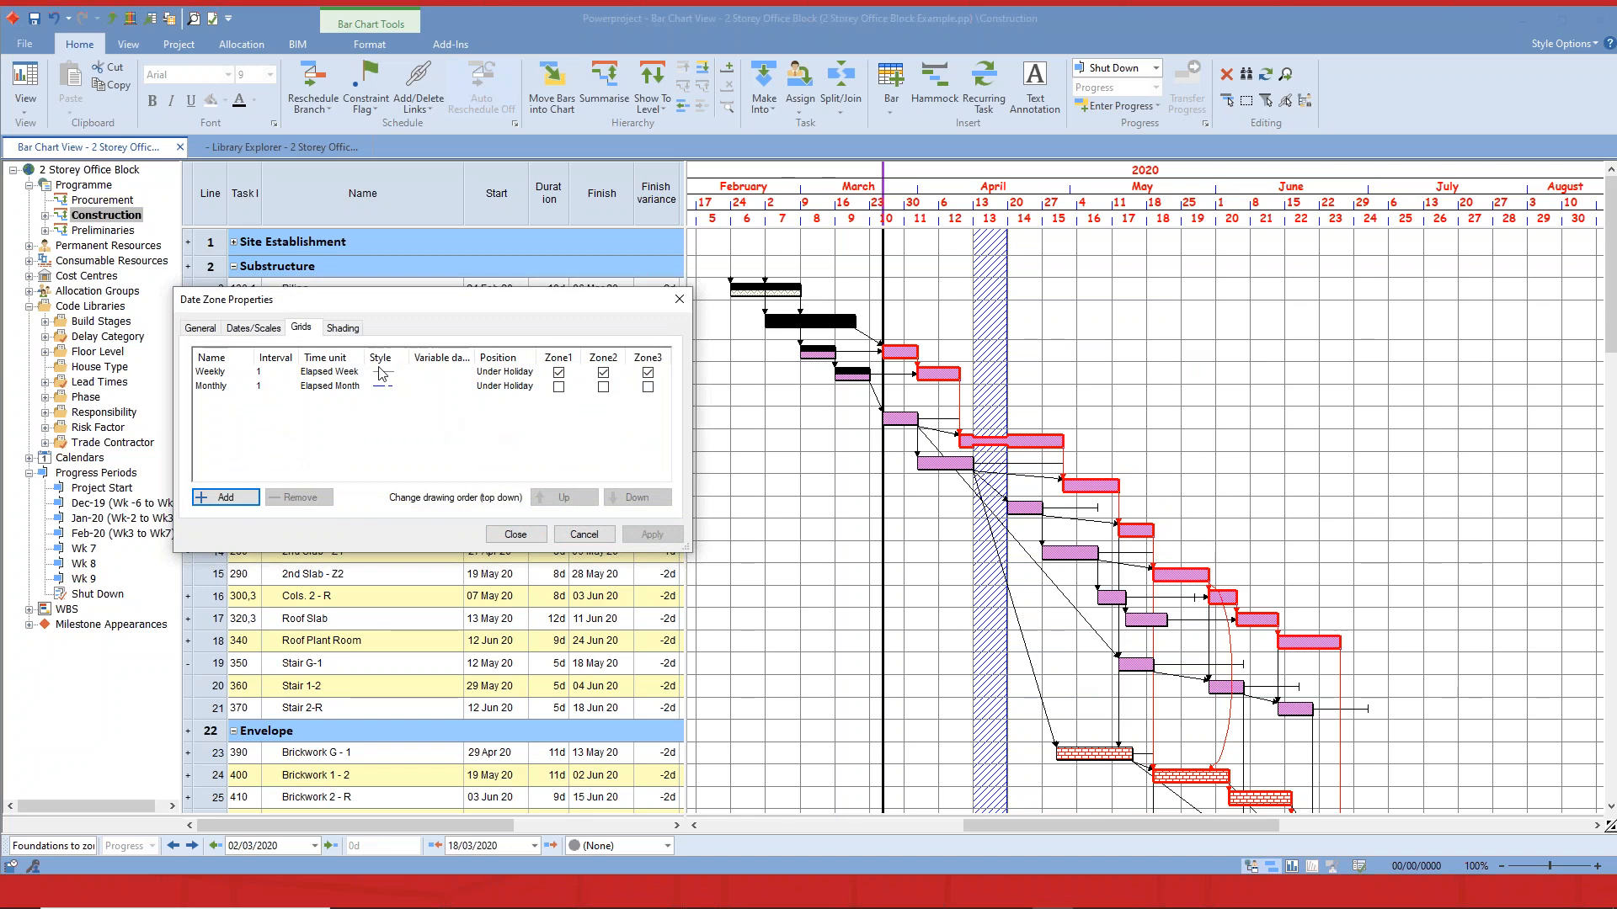
{"action": "left_click", "coordinate": [344, 329]}
{"action": "left_click_drag", "start_coordinate": [401, 312], "coordinate": [355, 347]}
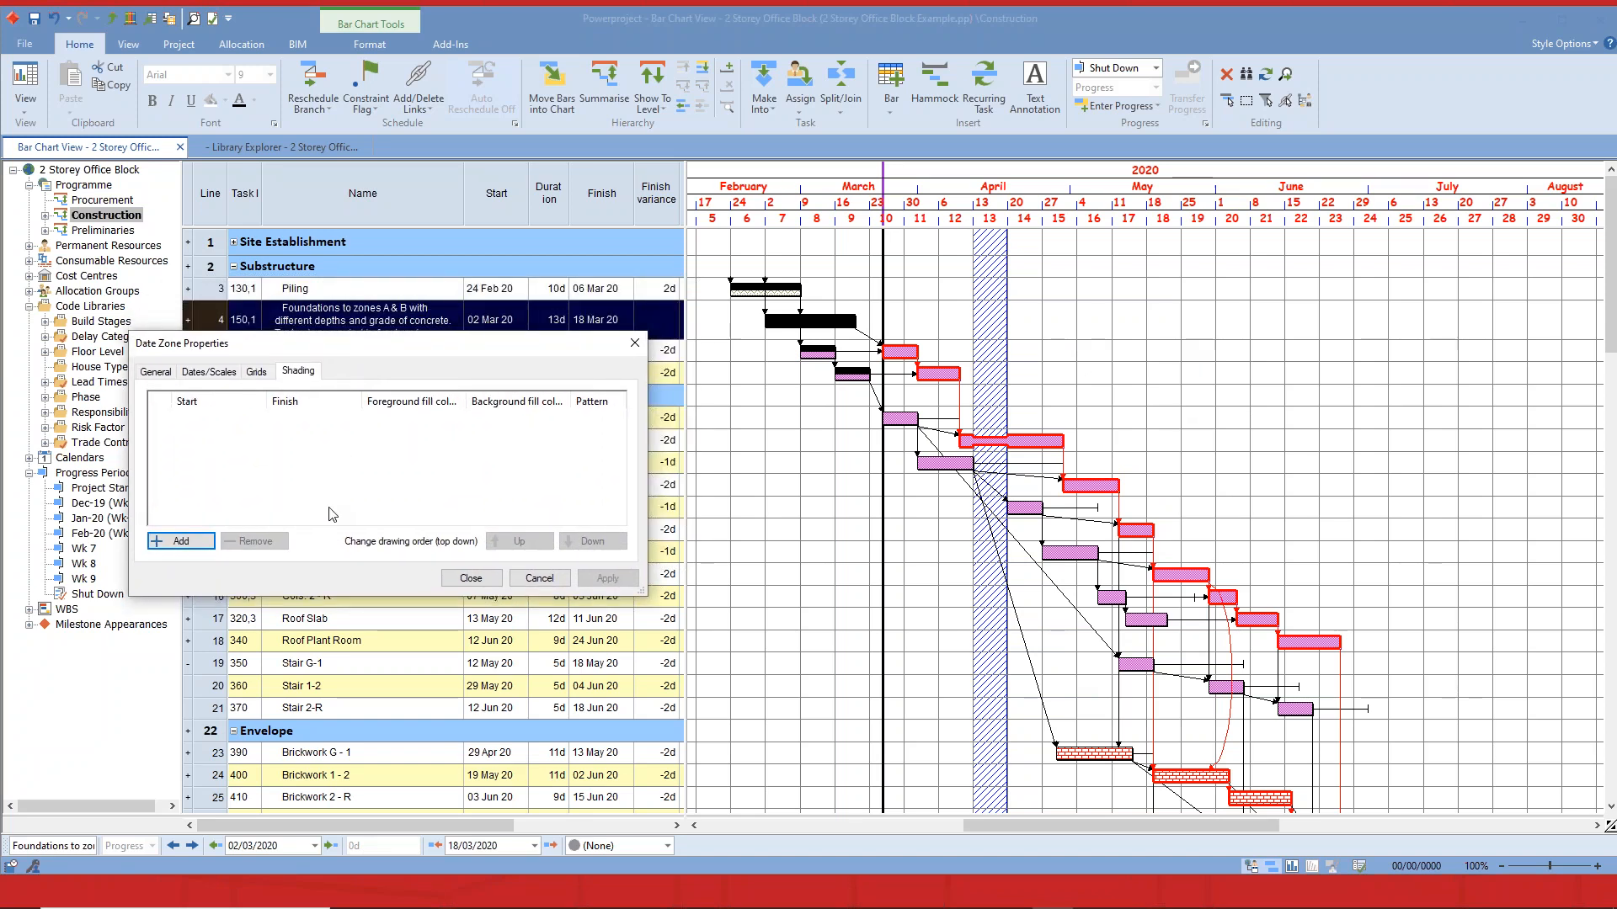
{"action": "left_click", "coordinate": [180, 540]}
{"action": "left_click", "coordinate": [445, 418]}
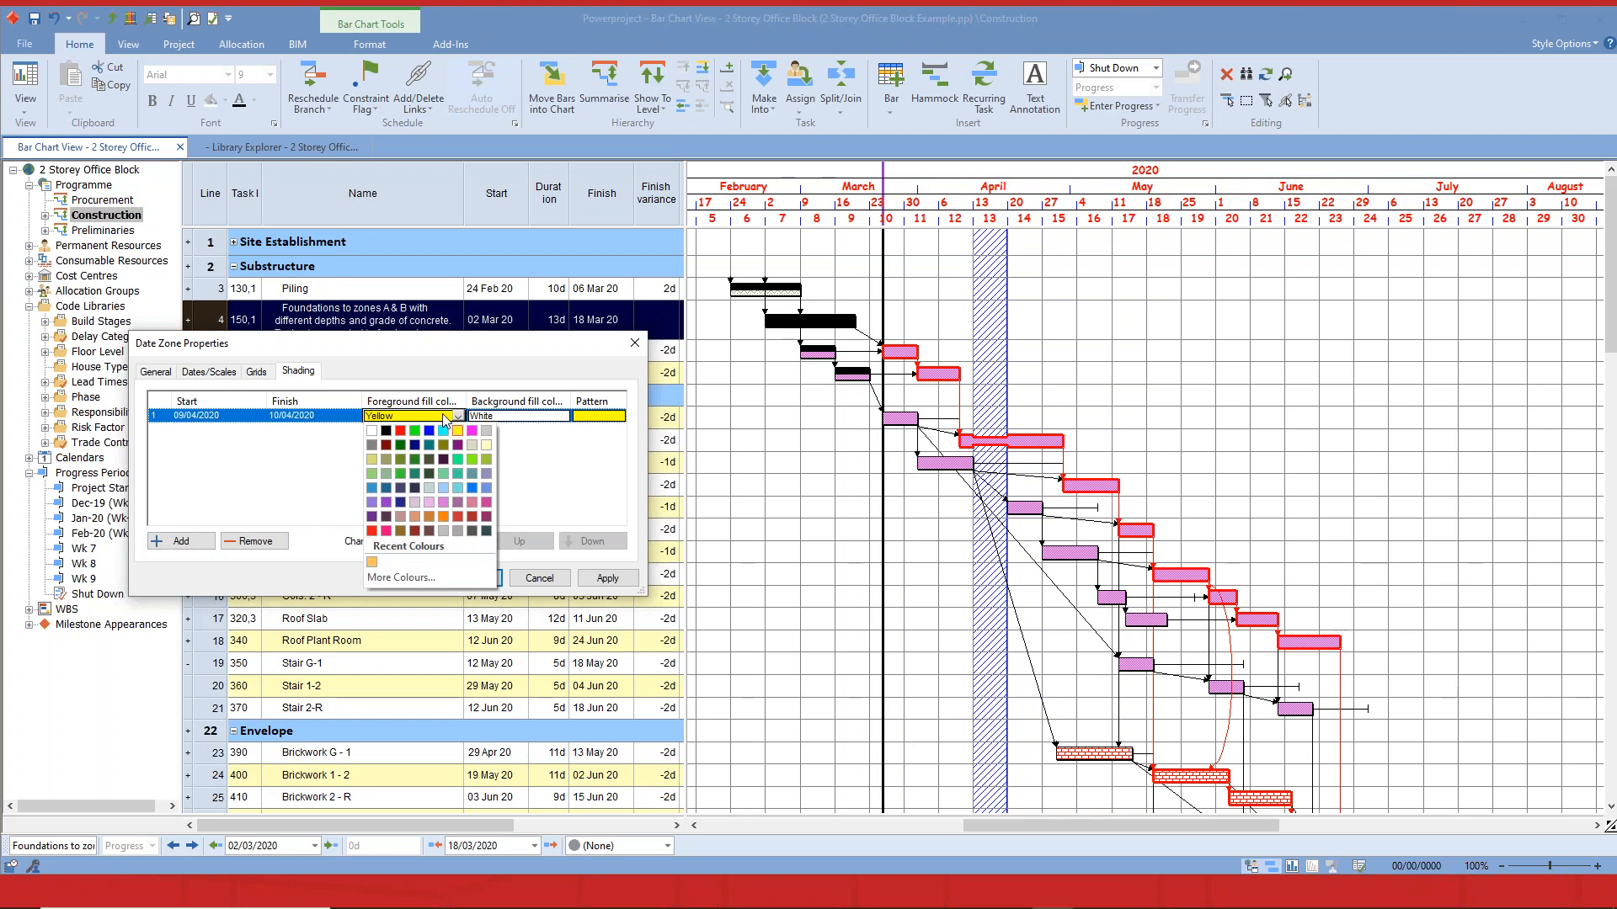
{"action": "left_click", "coordinate": [458, 459]}
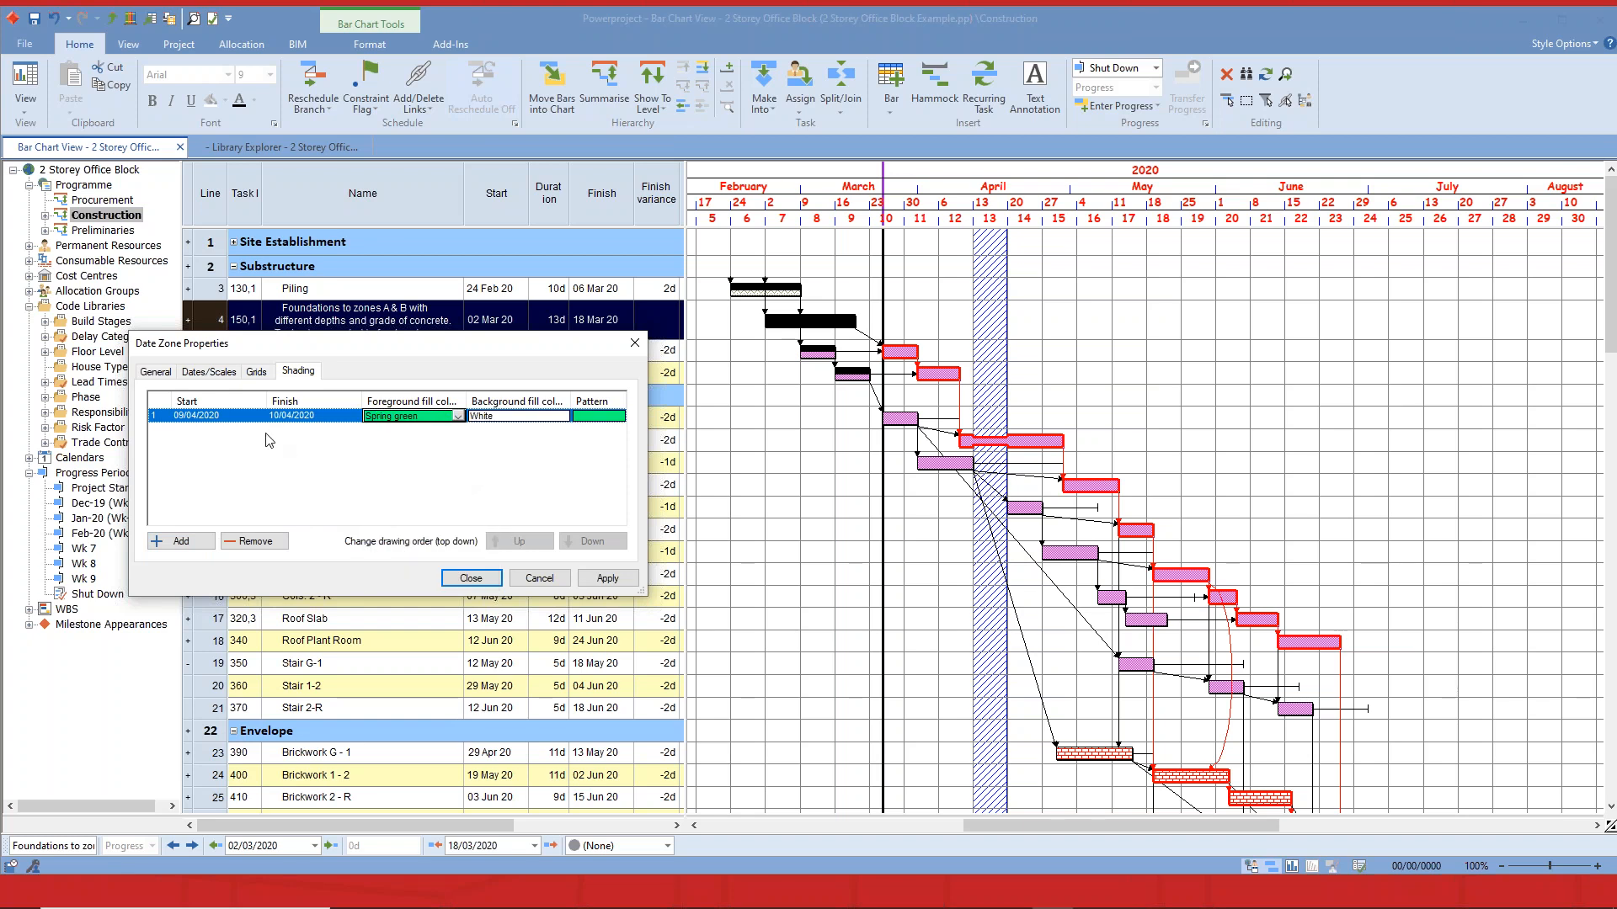
Set the shading band to start on 23/3/20 and finish on 24/3/20, and apply it to the chart.
{"action": "left_click", "coordinate": [238, 419]}
{"action": "type", "text": "23/3/"}
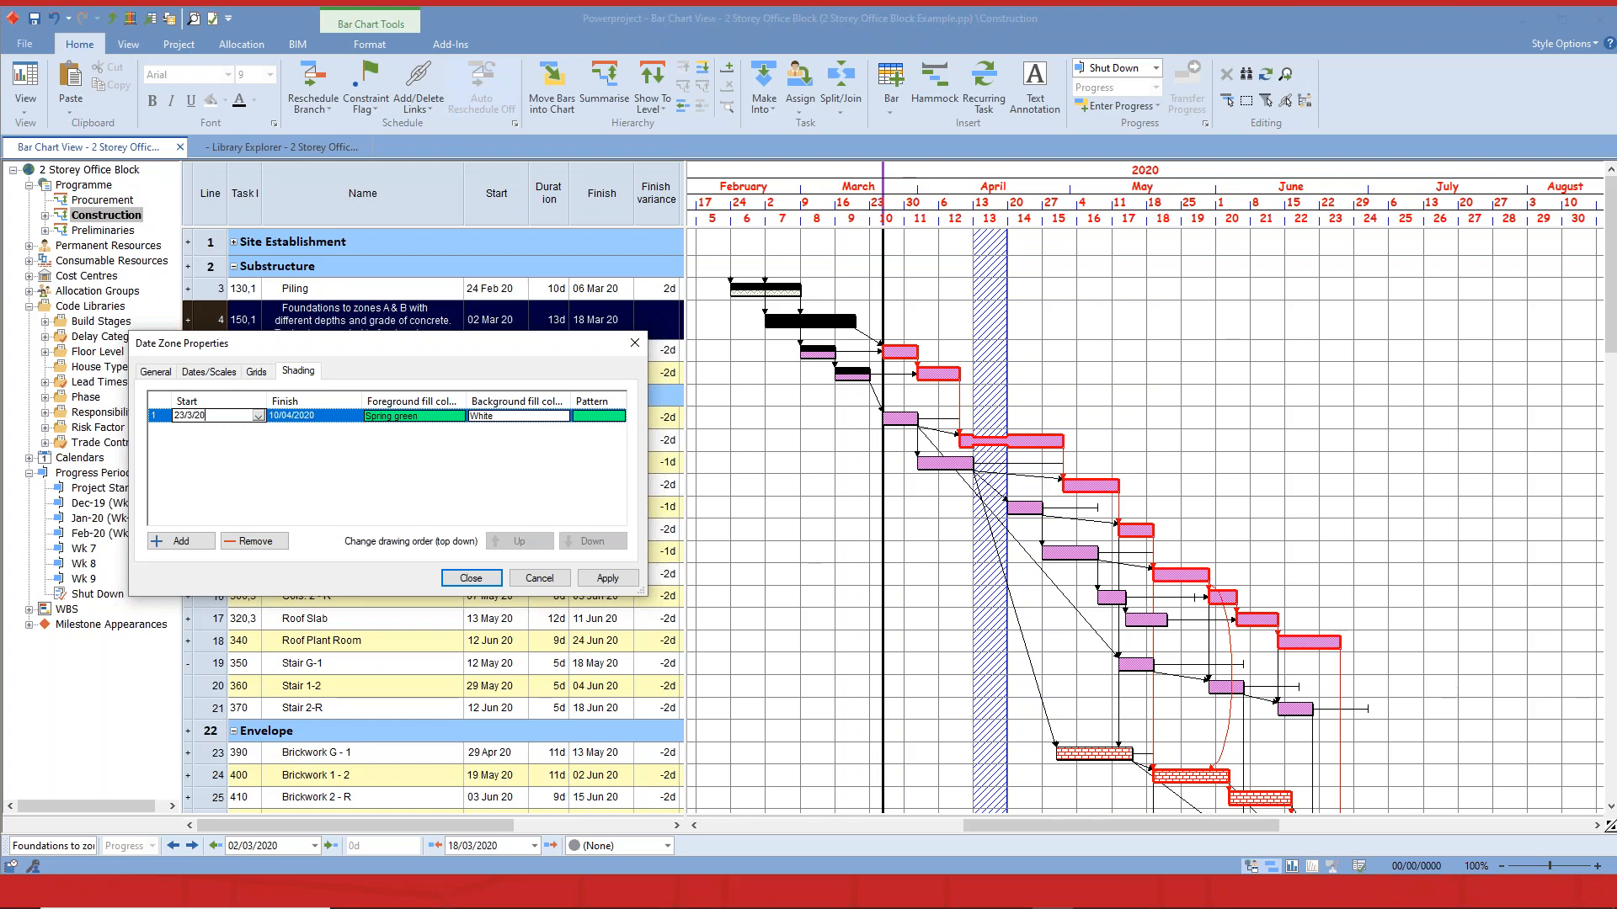
{"action": "key", "text": "Tab"}
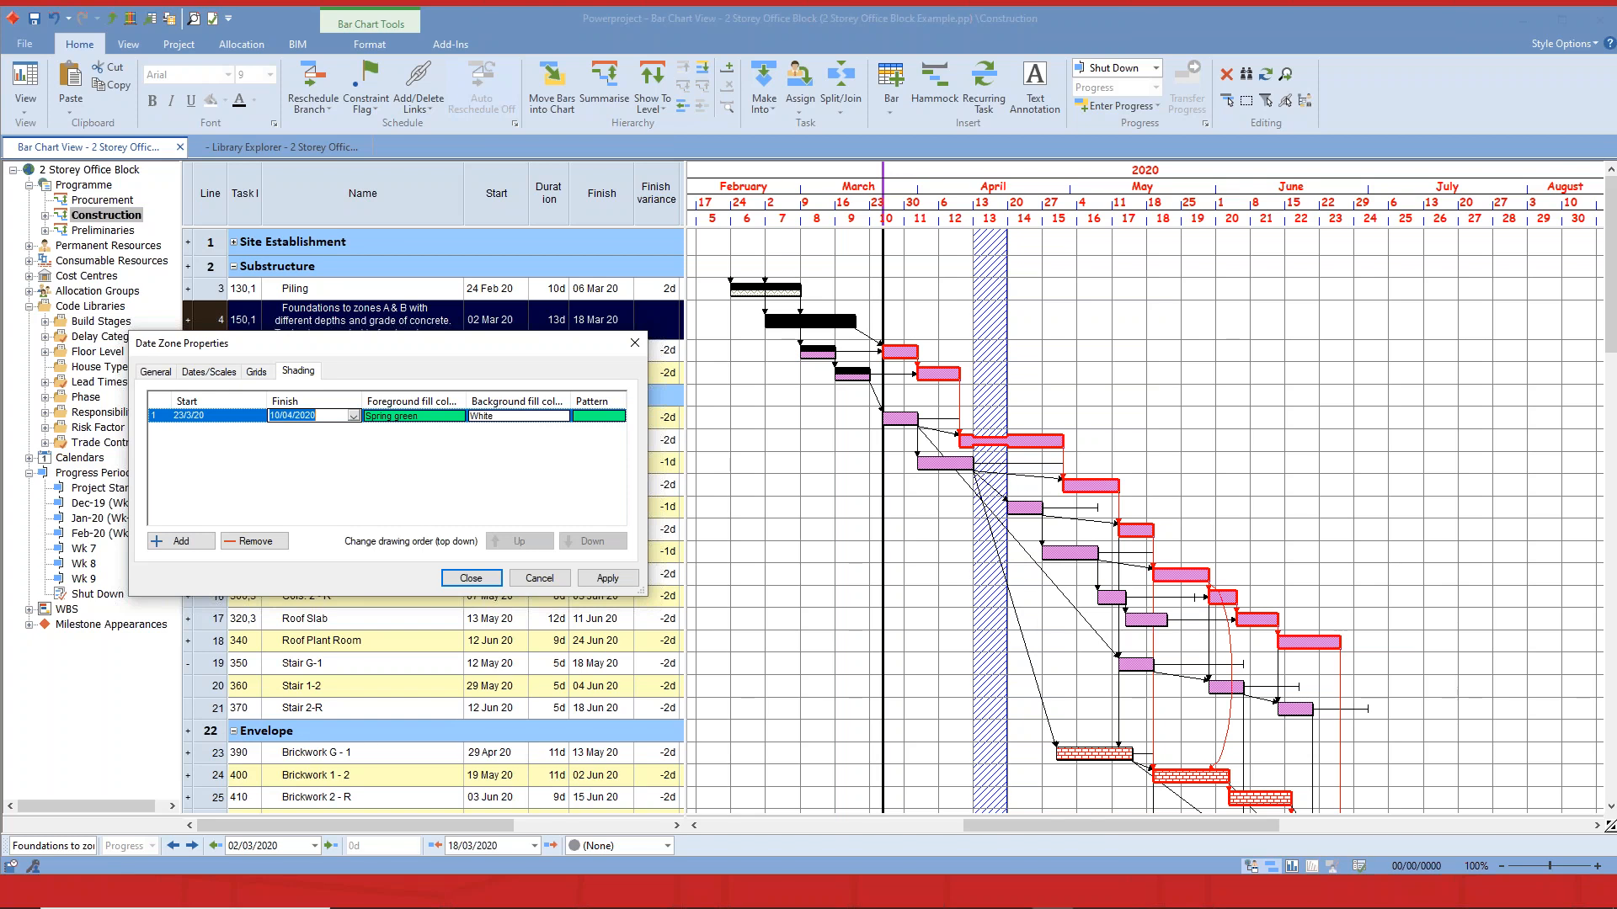
{"action": "type", "text": "24/3/"}
{"action": "key", "text": "Tab"}
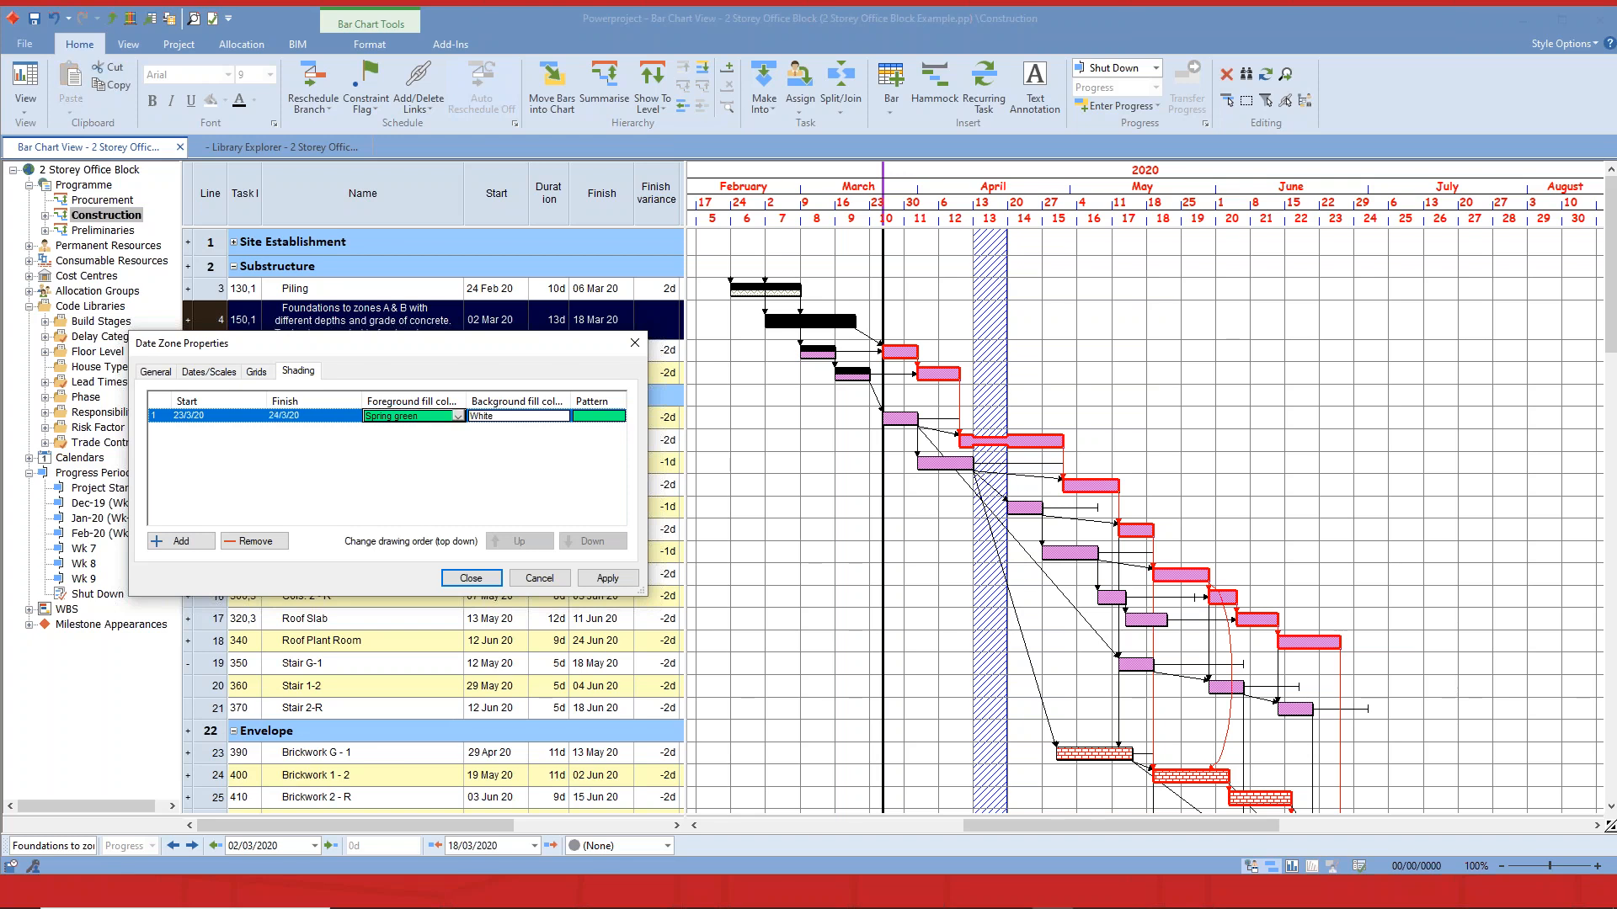
{"action": "left_click", "coordinate": [607, 578]}
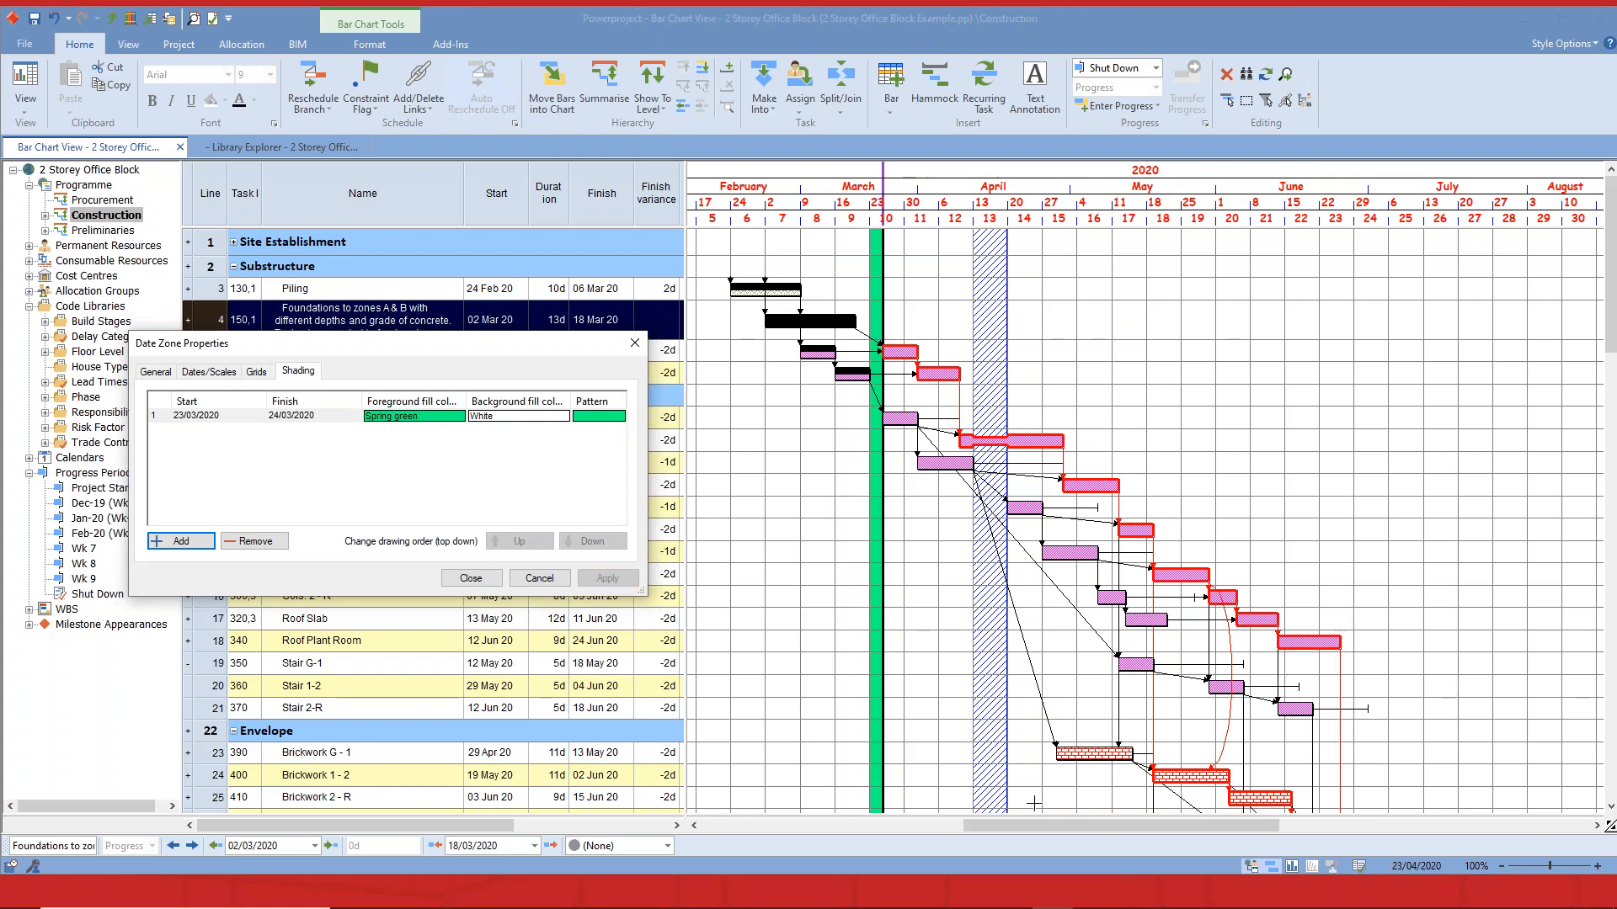
Show the baseline bars beneath the task bars in the bar chart.
{"action": "left_click_drag", "start_coordinate": [1038, 826], "coordinate": [1091, 818]}
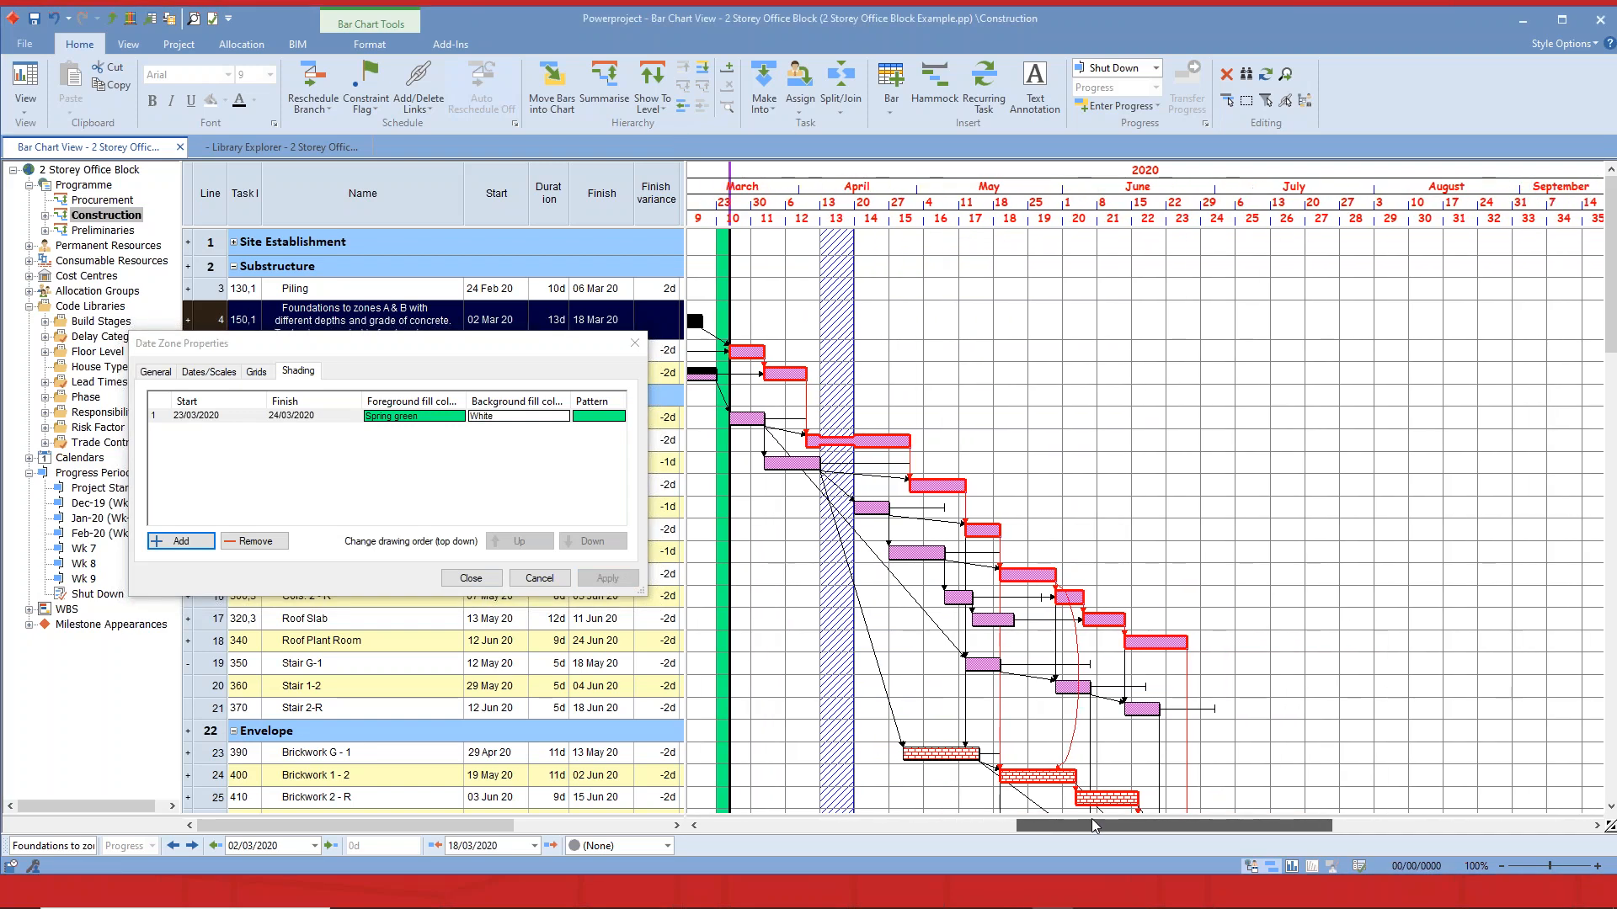
{"action": "left_click", "coordinate": [369, 44]}
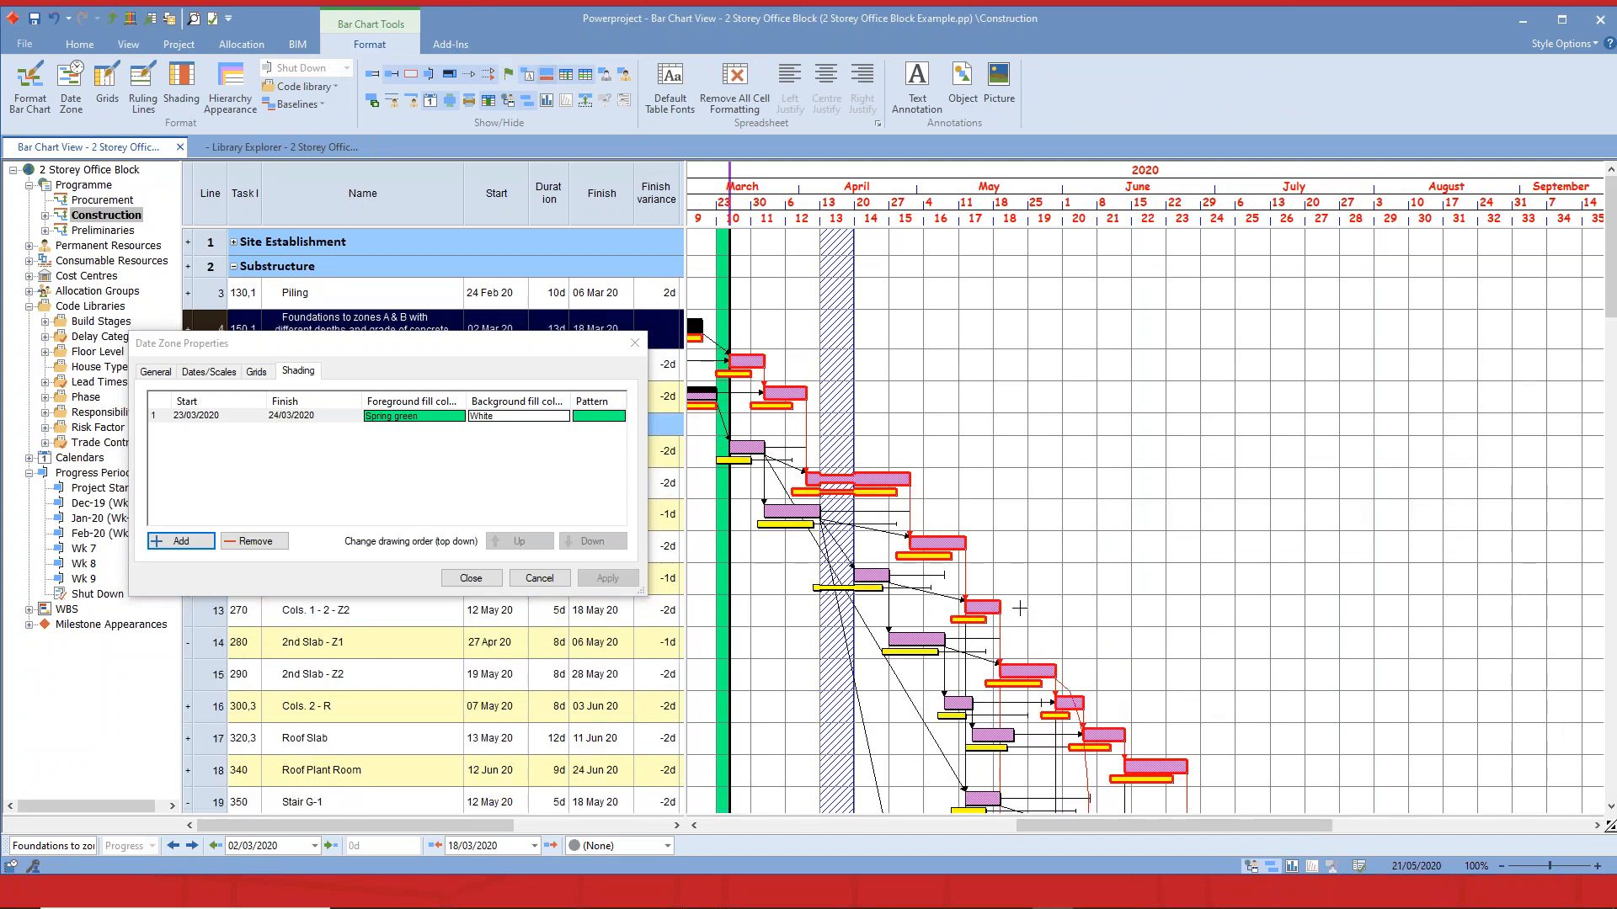
Add a second shading band starting on 7/10/20 and finishing on 8/10/20, at the programme's completion.
{"action": "left_click_drag", "start_coordinate": [1165, 826], "coordinate": [1245, 826]}
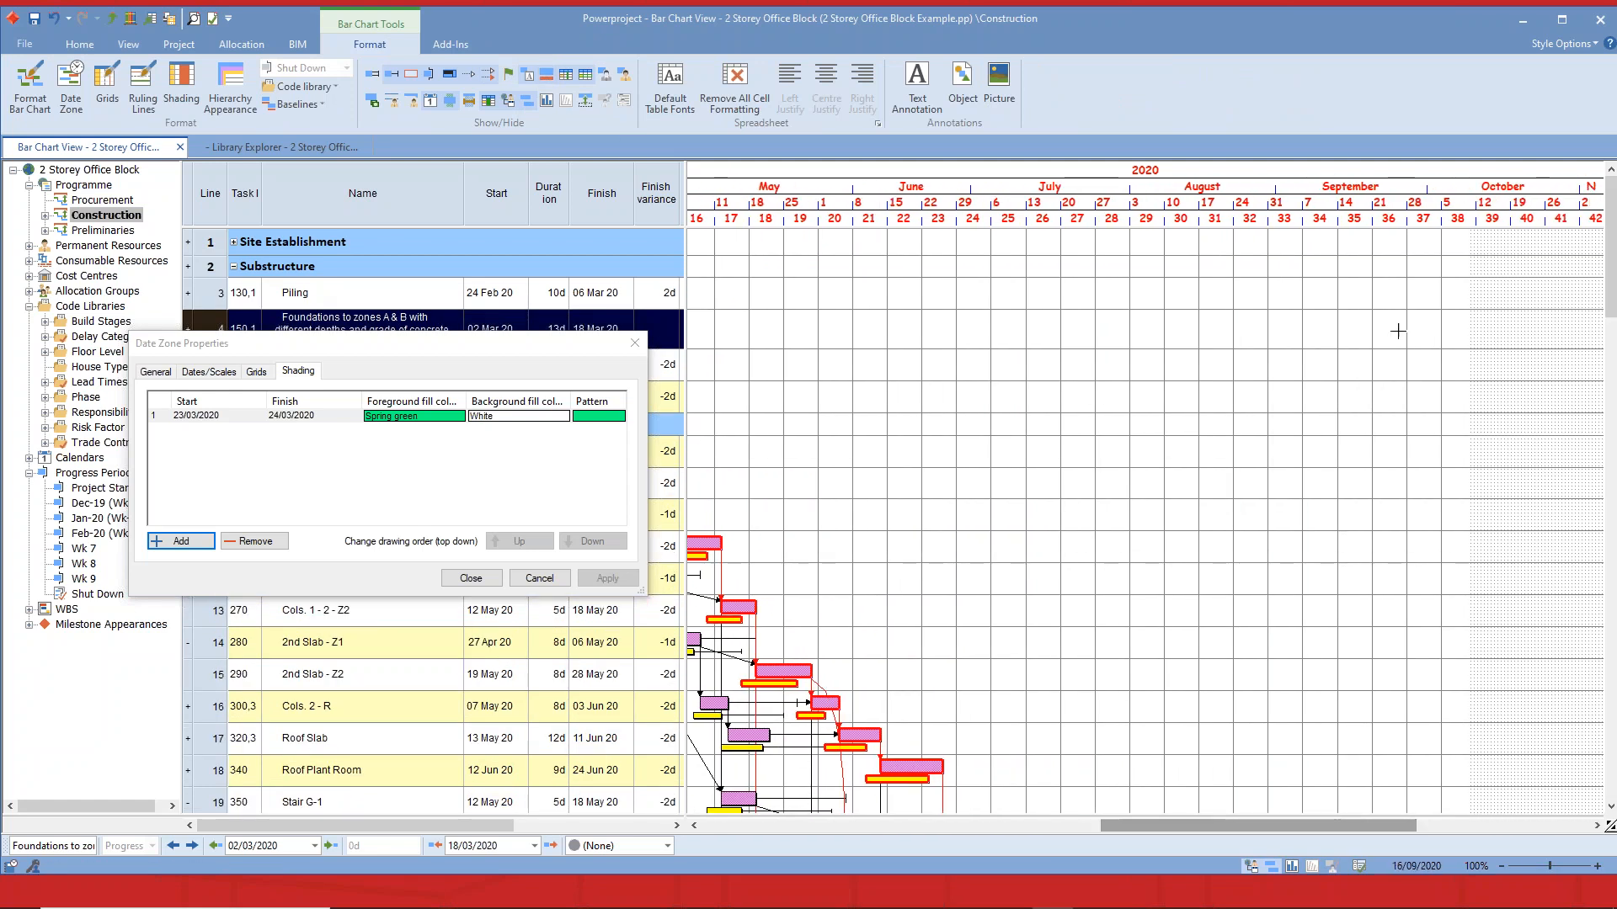
{"action": "left_click_drag", "start_coordinate": [1611, 252], "coordinate": [1611, 629]}
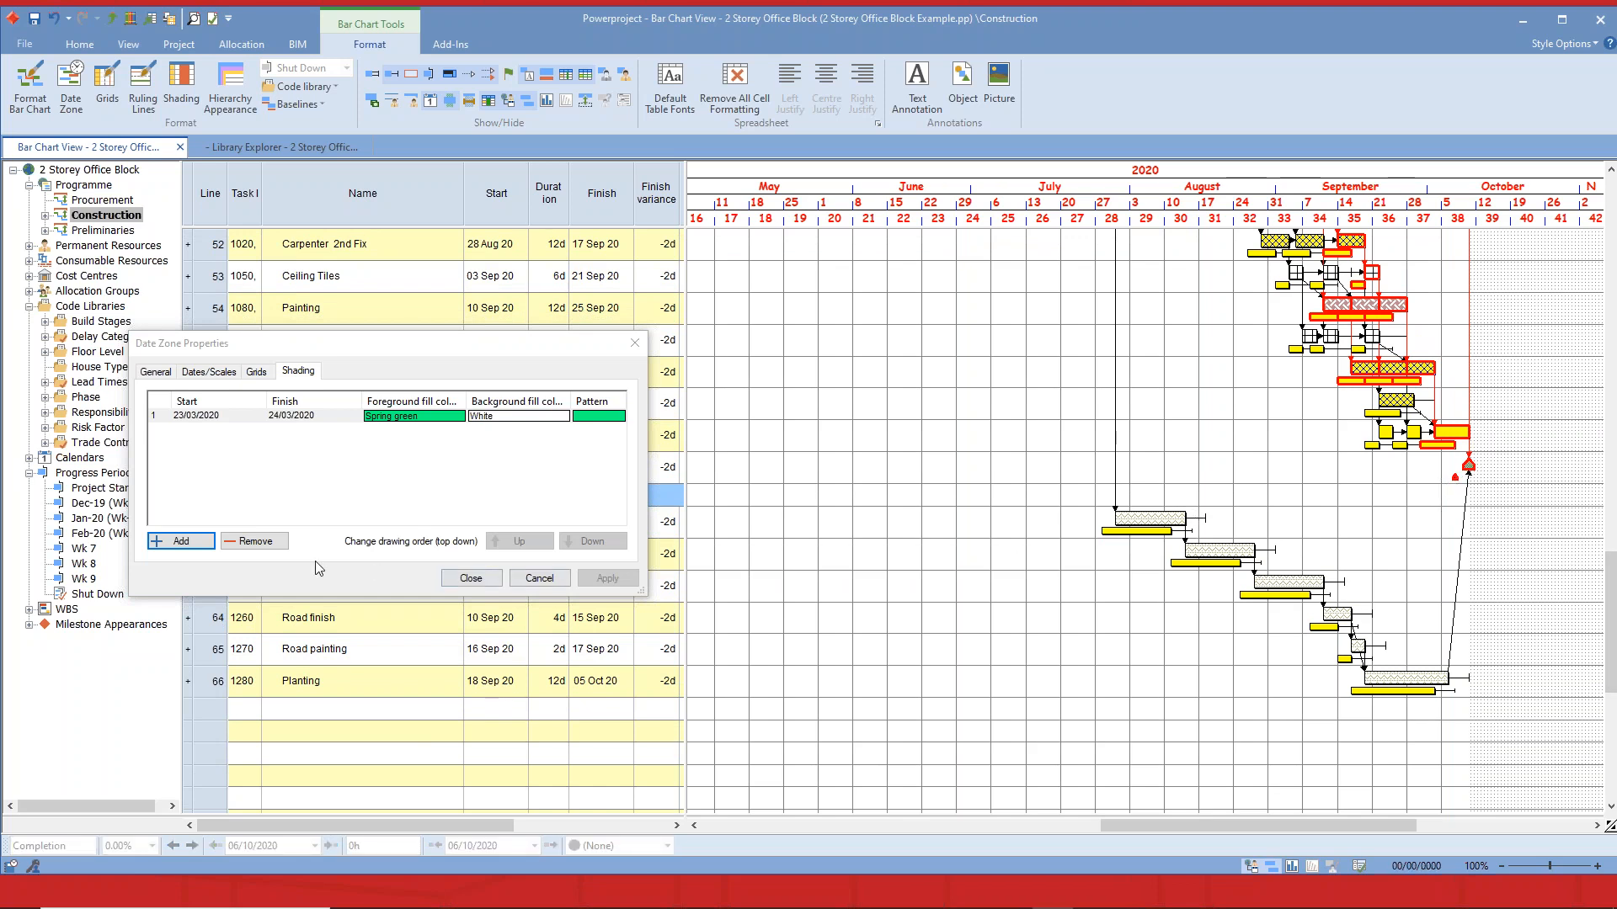
{"action": "left_click", "coordinate": [186, 539]}
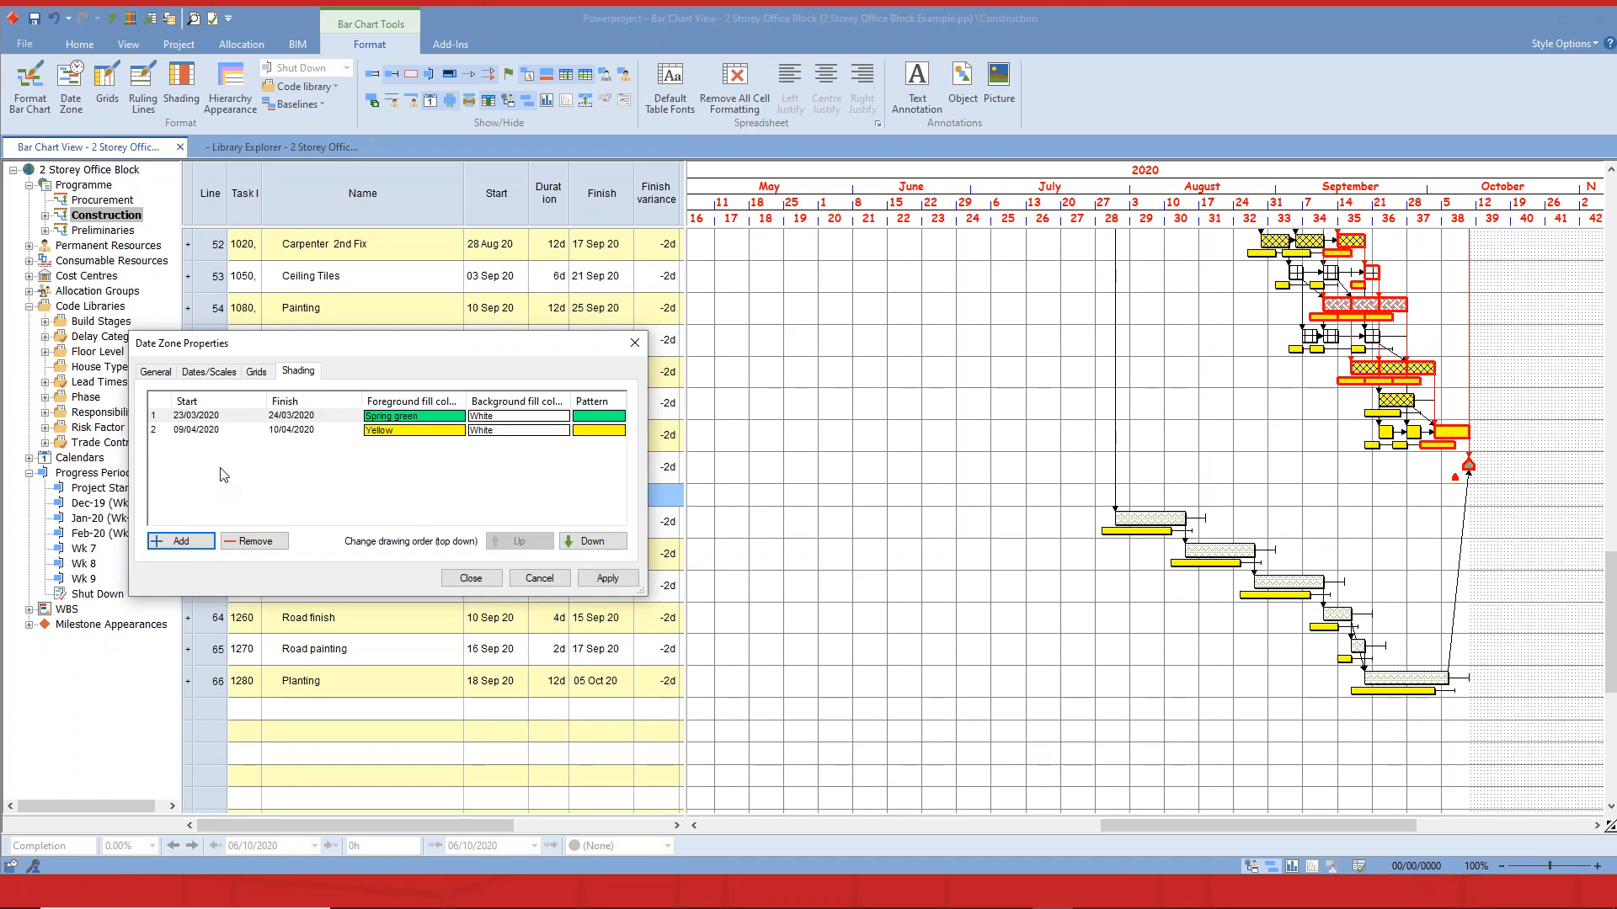
{"action": "left_click", "coordinate": [245, 431]}
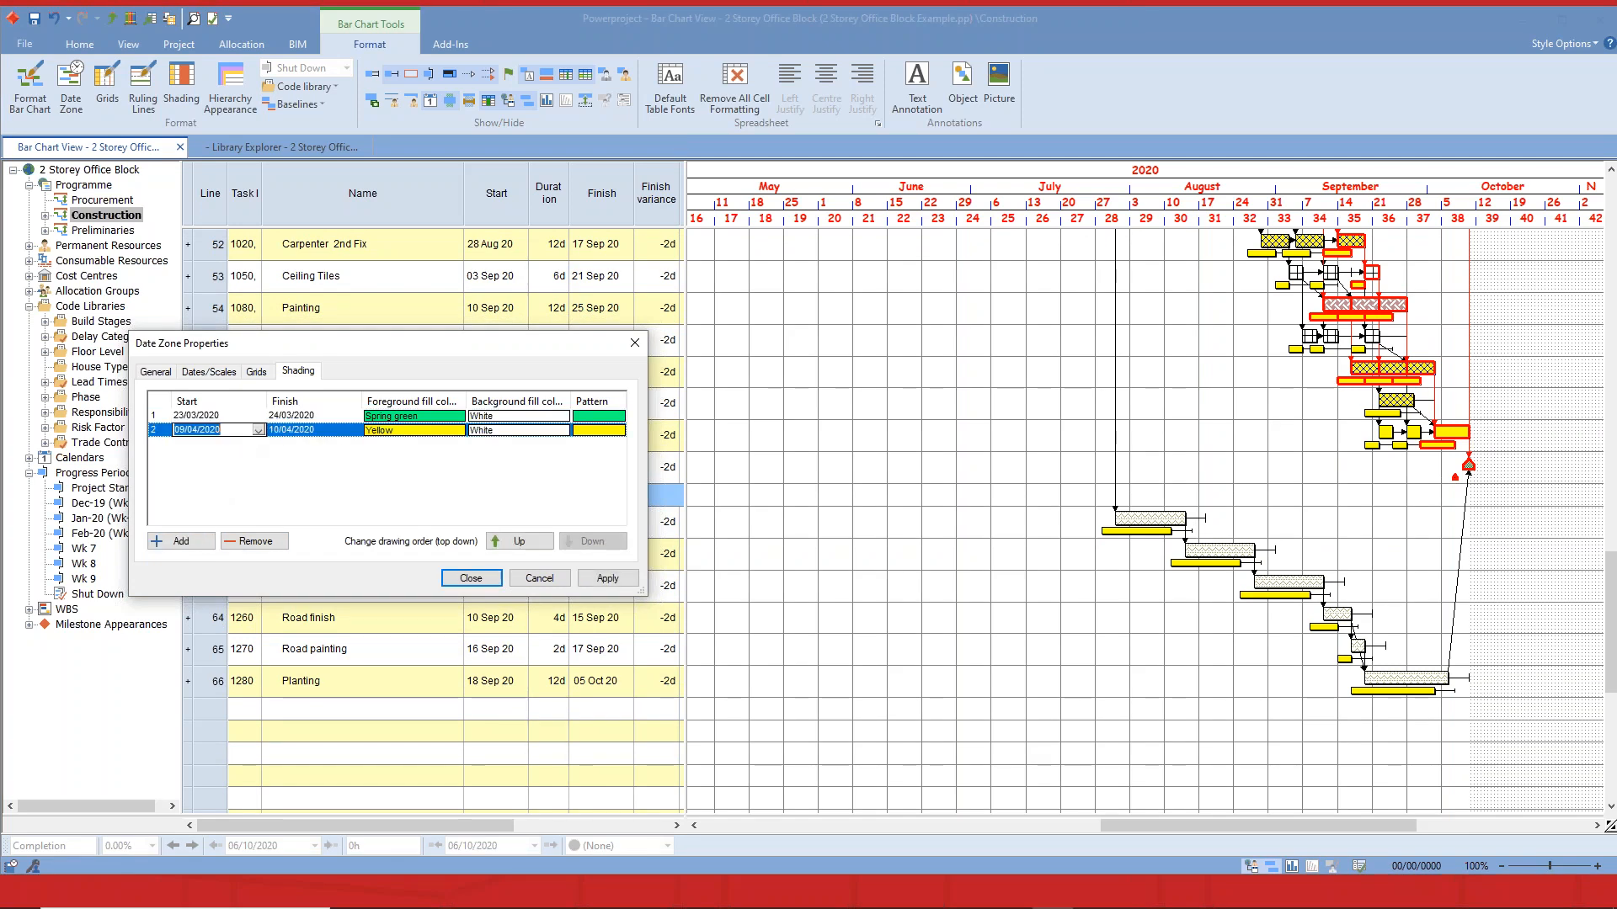
{"action": "type", "text": "25"}
{"action": "key", "text": "BackSpace"}
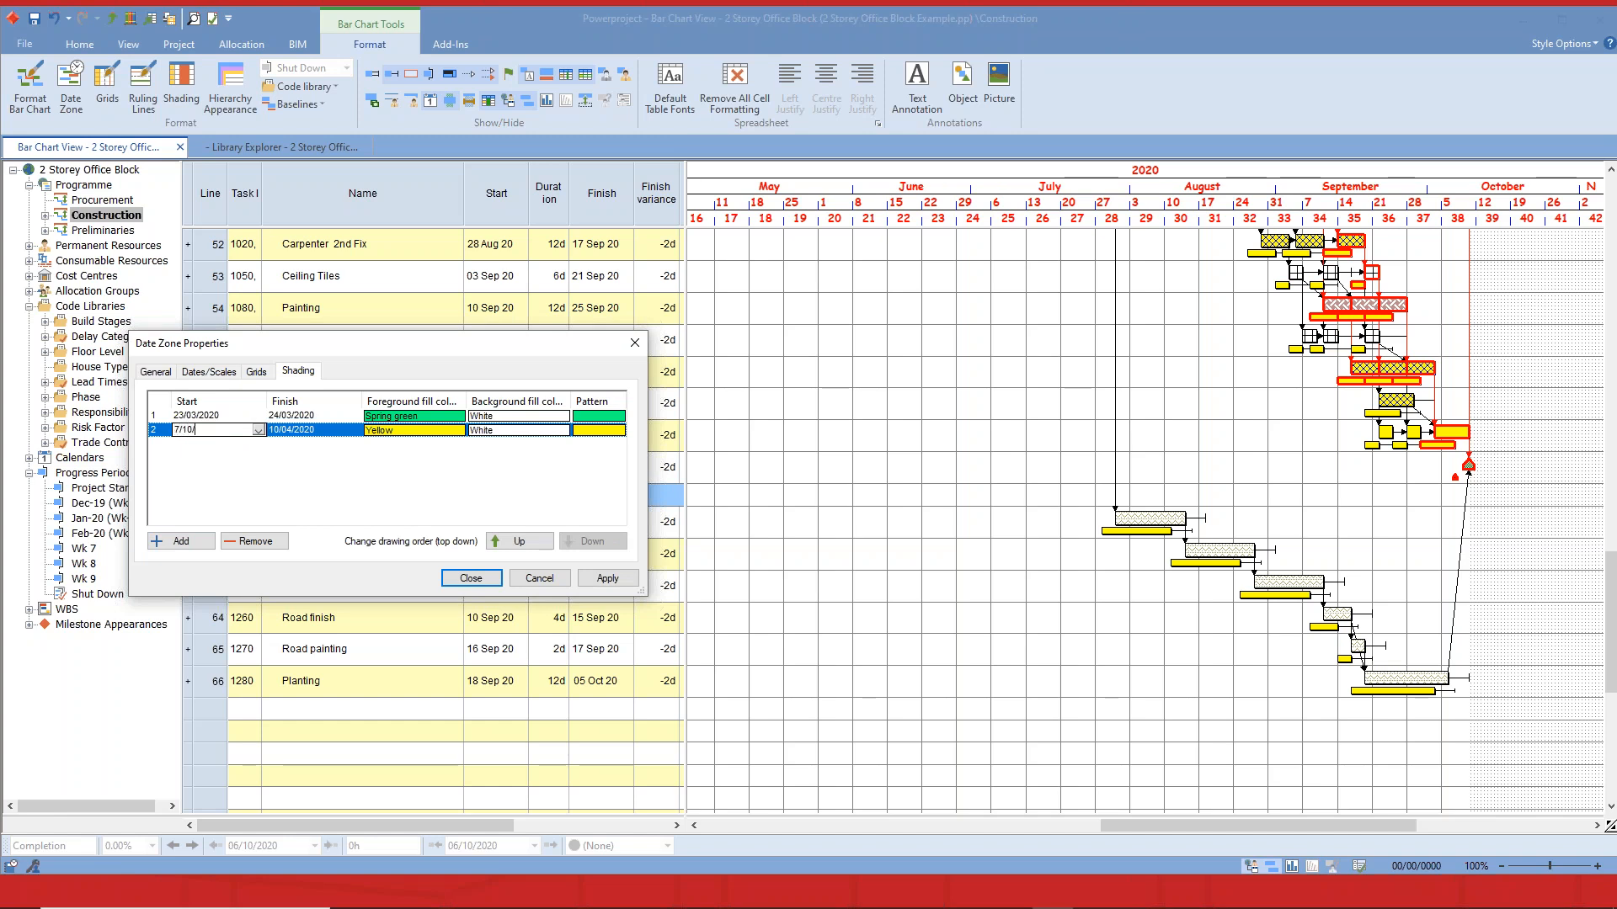
{"action": "key", "text": "Tab"}
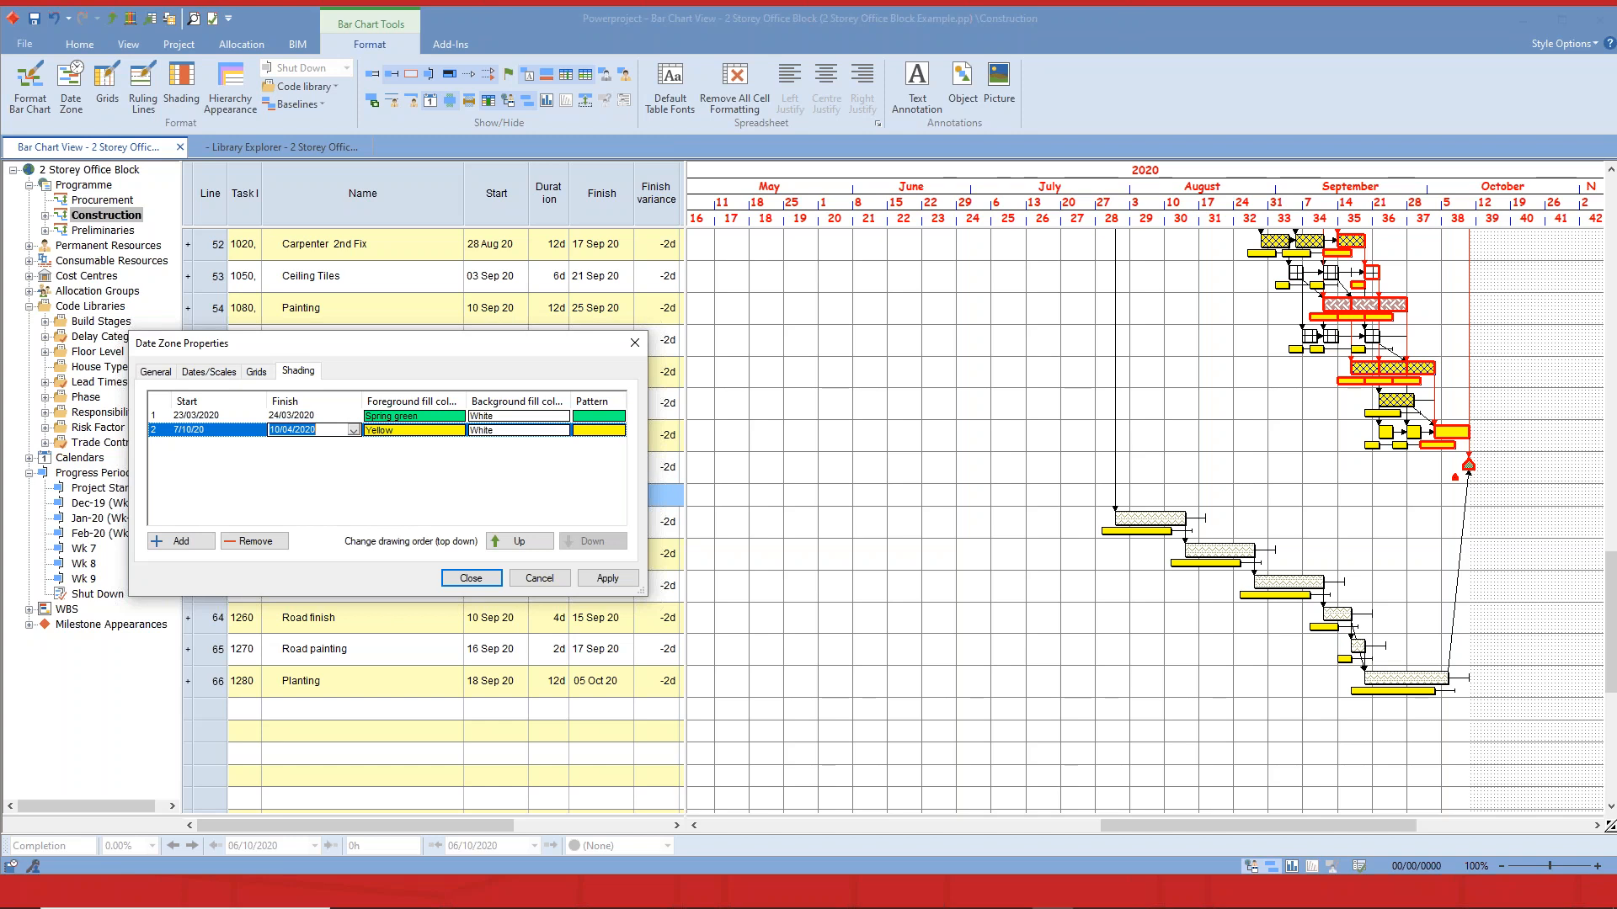
{"action": "type", "text": "8/10/20"}
{"action": "key", "text": "Tab"}
Give the October shading band a Spring green foreground fill and apply it to the chart.
{"action": "left_click", "coordinate": [458, 430]}
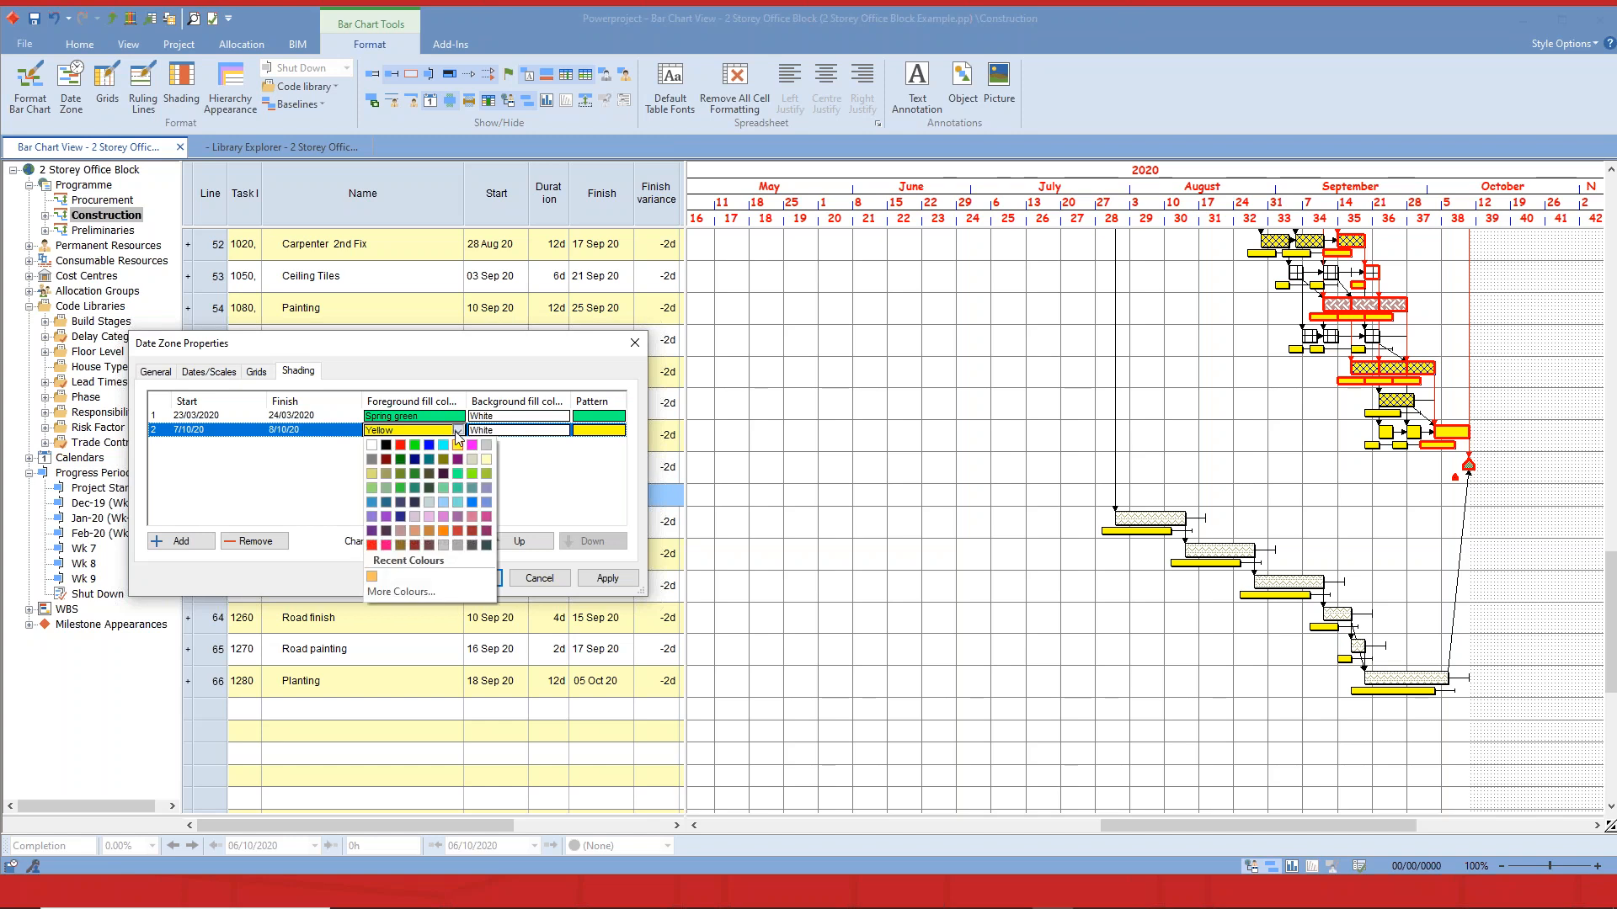
{"action": "left_click", "coordinate": [458, 475]}
{"action": "left_click", "coordinate": [607, 577]}
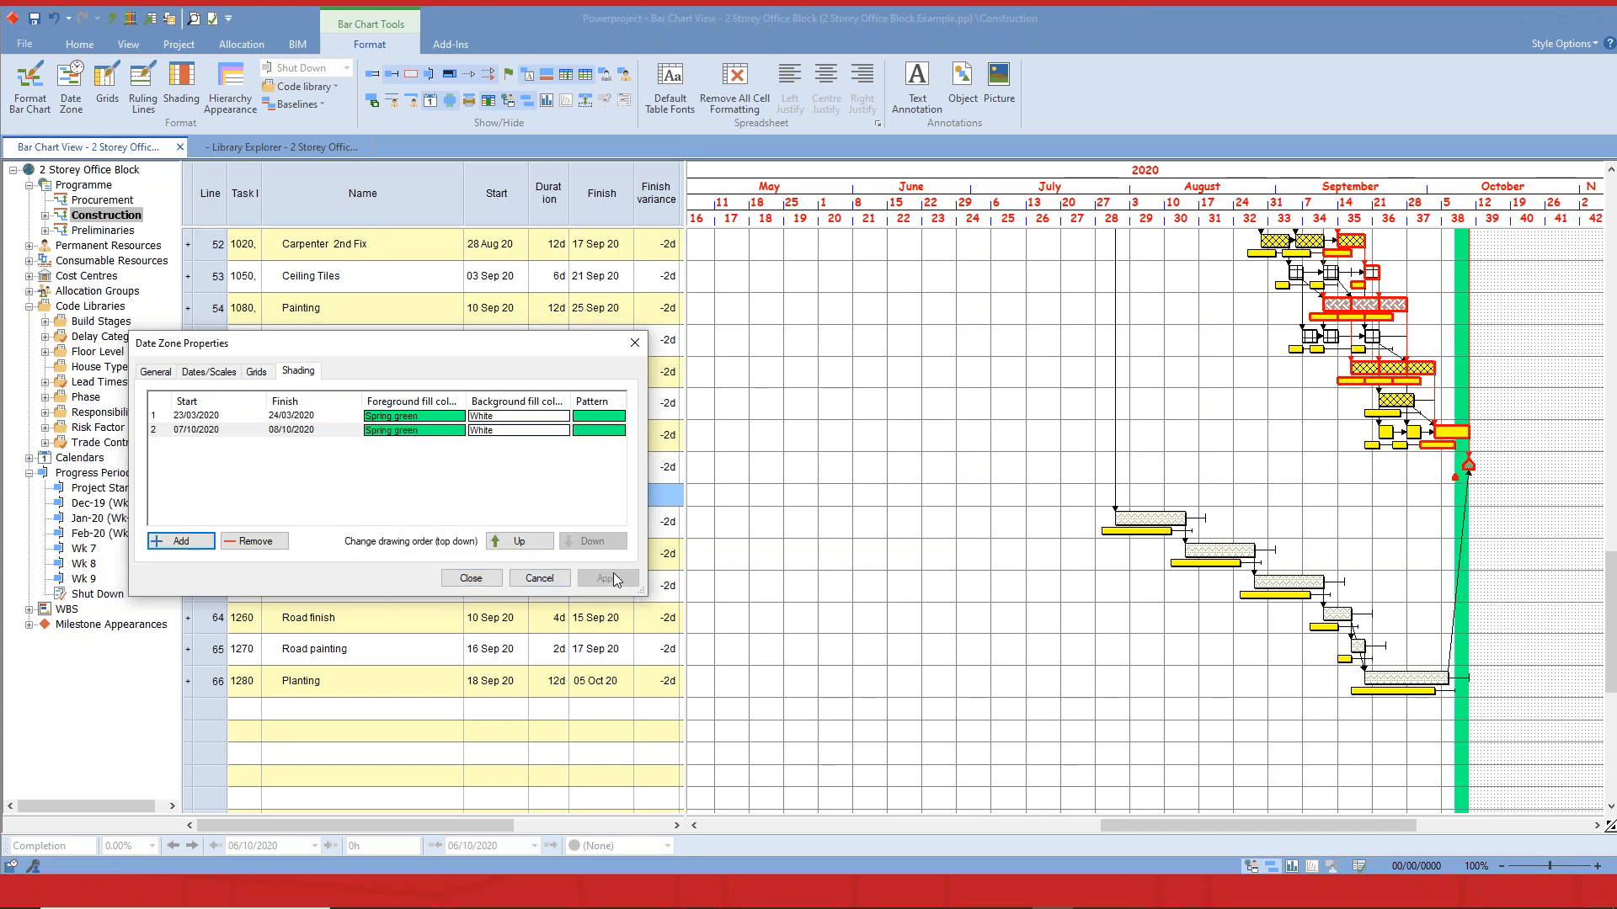
Add a text annotation reading "Shut down delay 2d" on the bar chart just before the October shading band.
{"action": "scroll", "coordinate": [1584, 595], "scroll_direction": "up", "scroll_amount": 5}
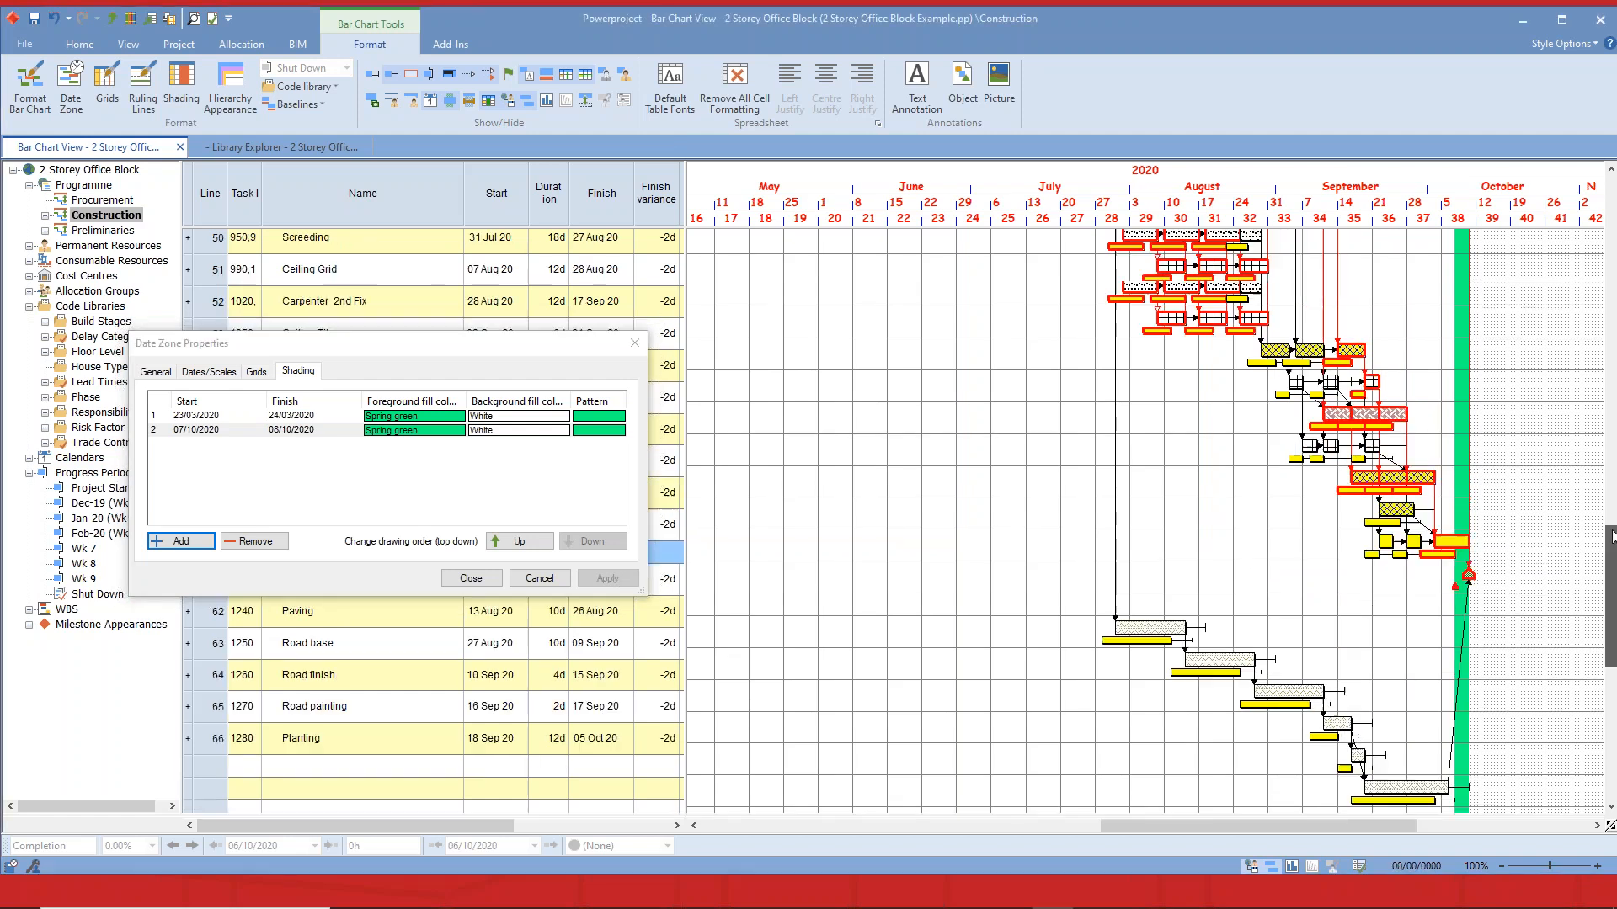
{"action": "left_click", "coordinate": [917, 84]}
{"action": "mouse_move", "coordinate": [1370, 532]}
{"action": "left_mouse_down"}
{"action": "mouse_move", "coordinate": [1421, 561]}
{"action": "mouse_move", "coordinate": [1479, 563]}
{"action": "left_mouse_up"}
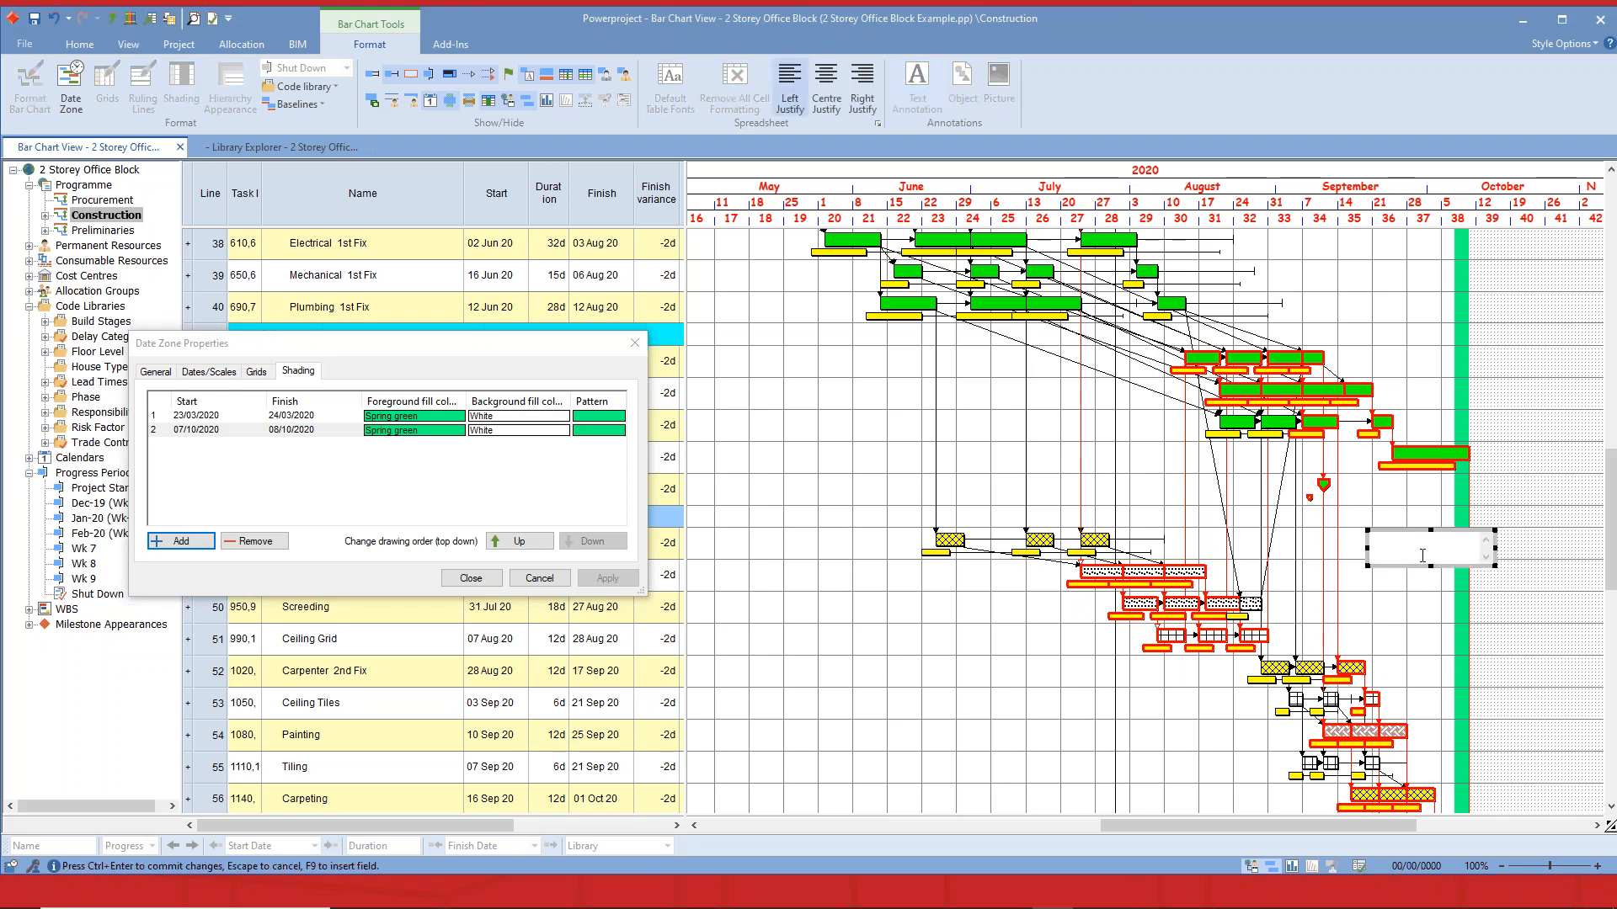
{"action": "type", "text": "Sg"}
{"action": "key", "text": "BackSpace"}
{"action": "type", "text": "hit dow"}
{"action": "key", "text": "BackSpace"}
{"action": "type", "text": "u da"}
{"action": "key", "text": "BackSpace"}
{"action": "key", "text": "BackSpace"}
{"action": "type", "text": "elay 2d"}
{"action": "key", "text": "ctrl+Return"}
Give the shut down delay annotation a green background colour matching the shading bands.
{"action": "right_click", "coordinate": [1438, 543]}
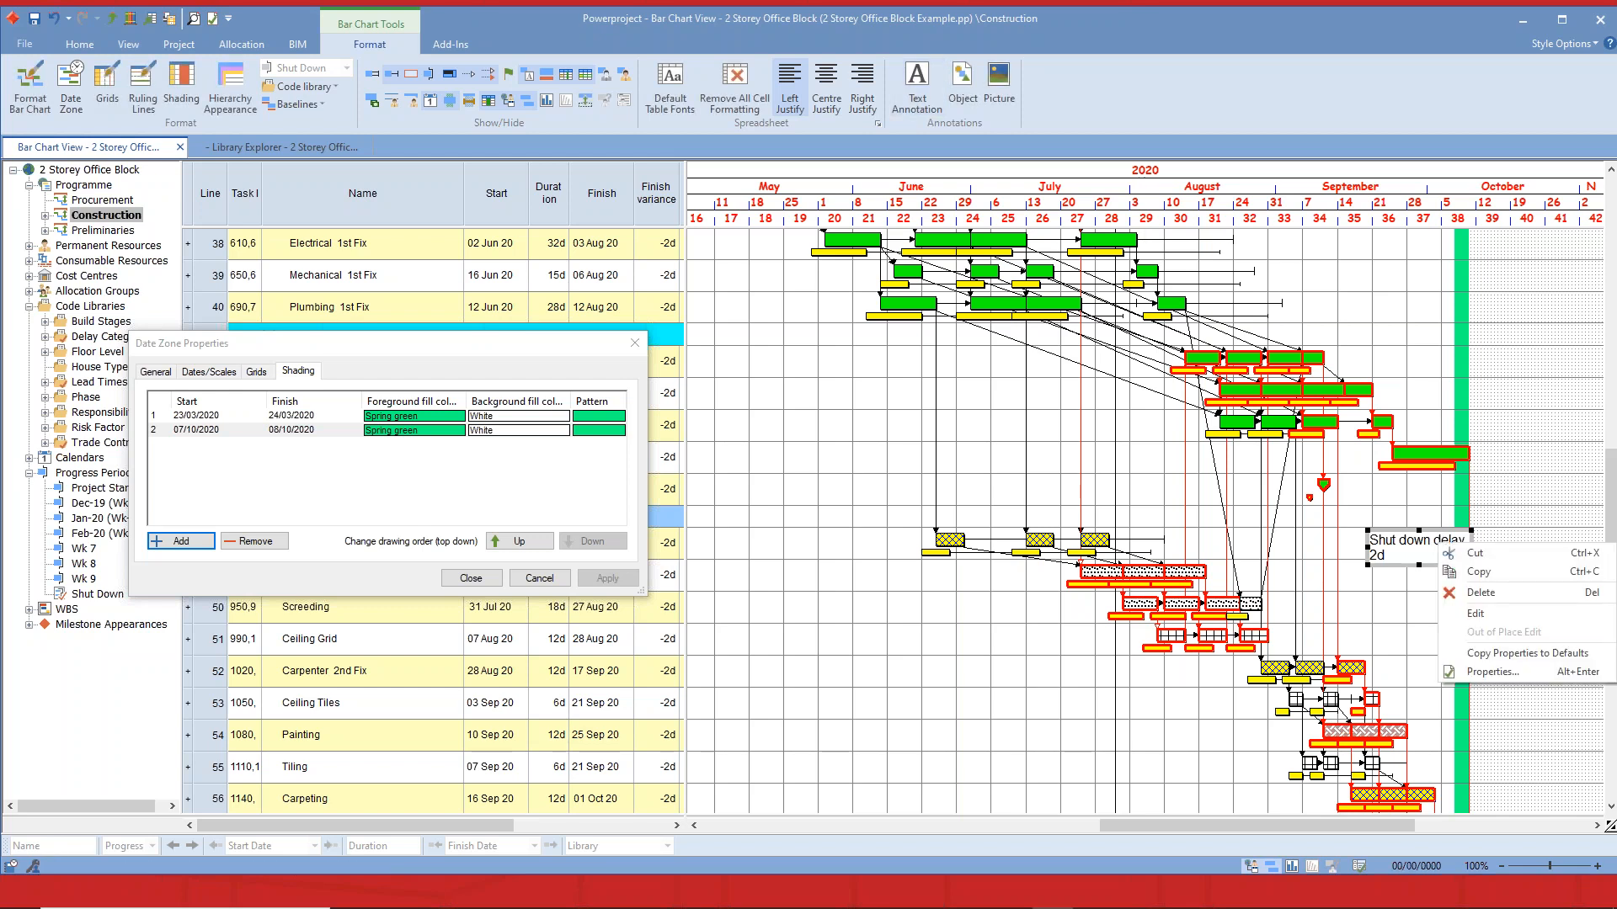
{"action": "left_click", "coordinate": [1489, 672]}
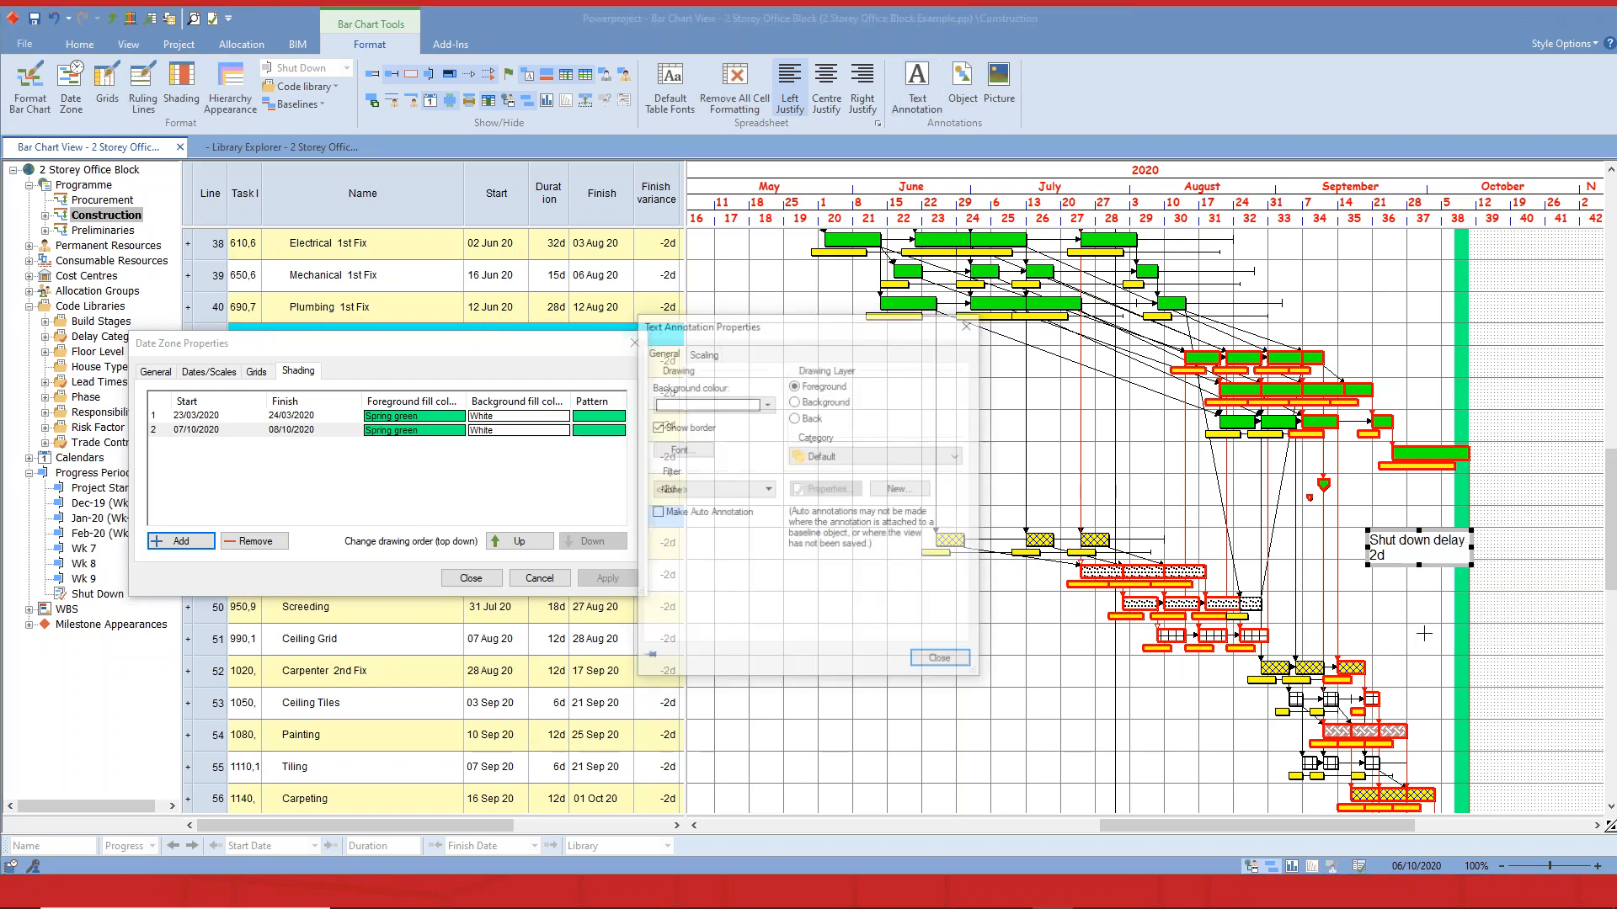
{"action": "left_click", "coordinate": [767, 403]}
{"action": "left_click", "coordinate": [746, 469]}
{"action": "left_click", "coordinate": [942, 660]}
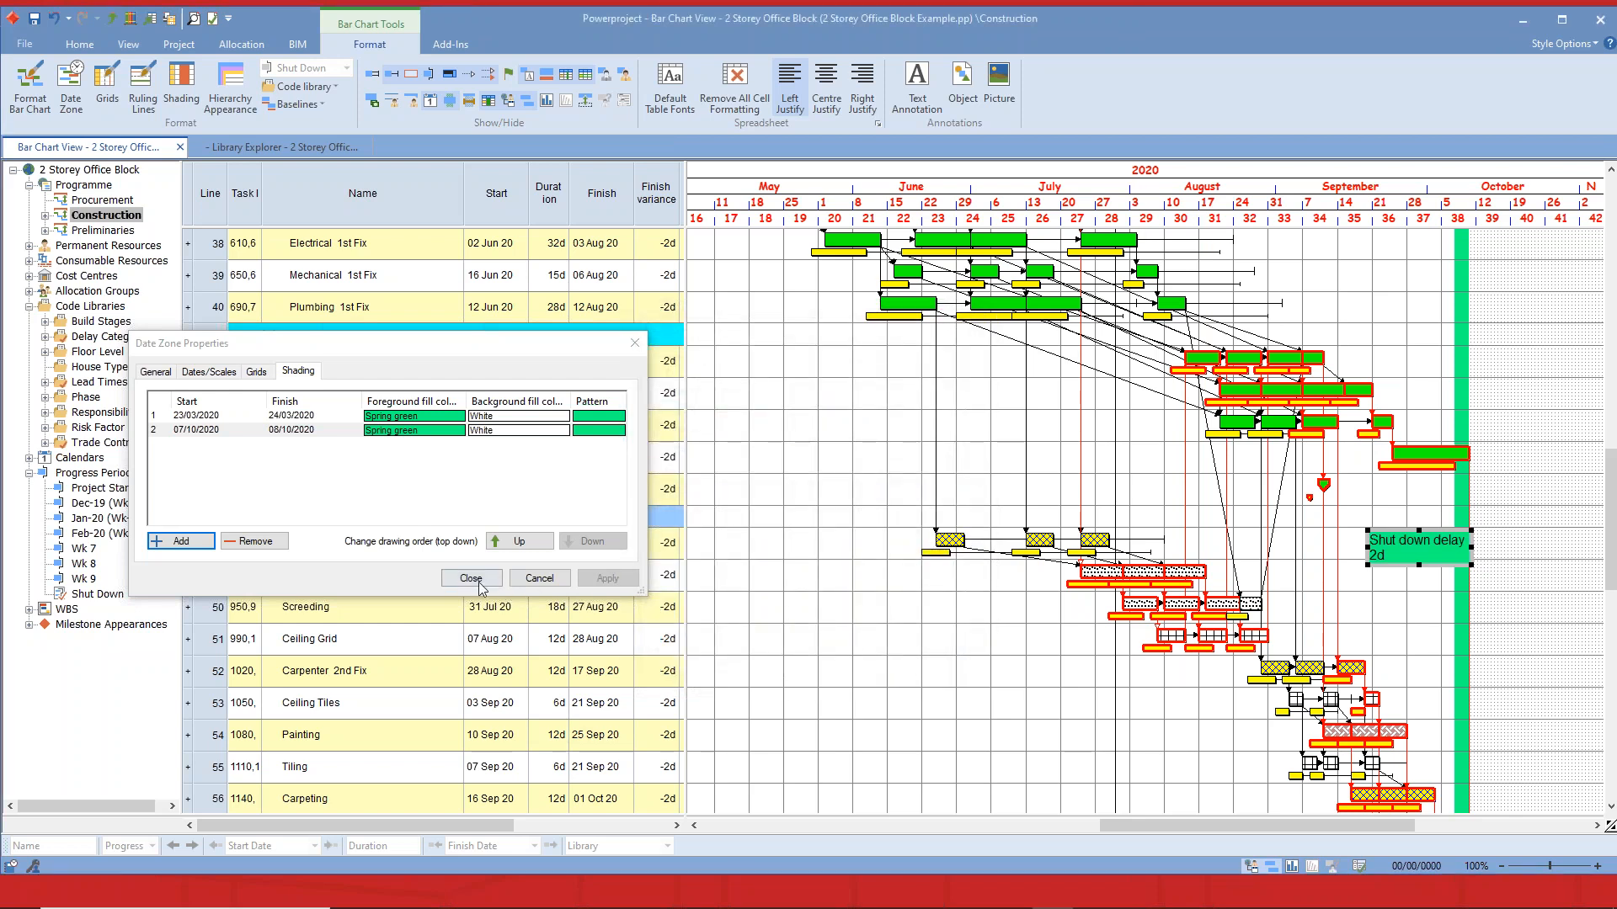
{"action": "left_click", "coordinate": [914, 435]}
Add a third shading band starting on 25/3/20 and finishing on 26/4/20.
{"action": "mouse_move", "coordinate": [1289, 826]}
{"action": "left_mouse_down"}
{"action": "mouse_move", "coordinate": [1134, 825]}
{"action": "mouse_move", "coordinate": [1189, 826]}
{"action": "left_mouse_up"}
{"action": "left_click_drag", "start_coordinate": [1610, 520], "coordinate": [1610, 217]}
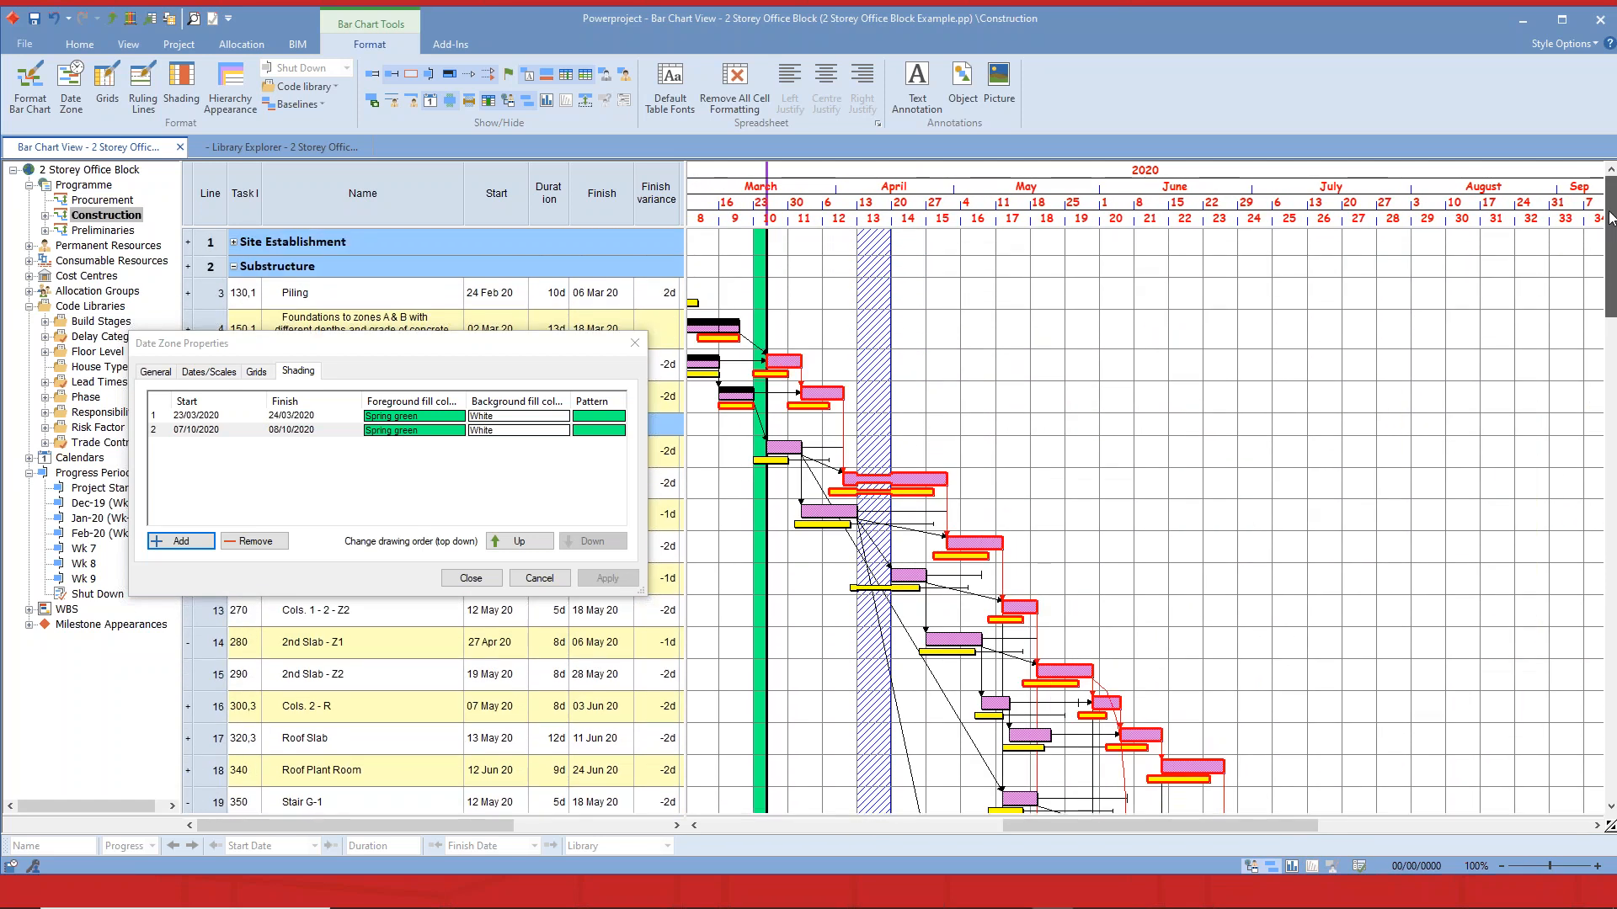
{"action": "left_click", "coordinate": [179, 540]}
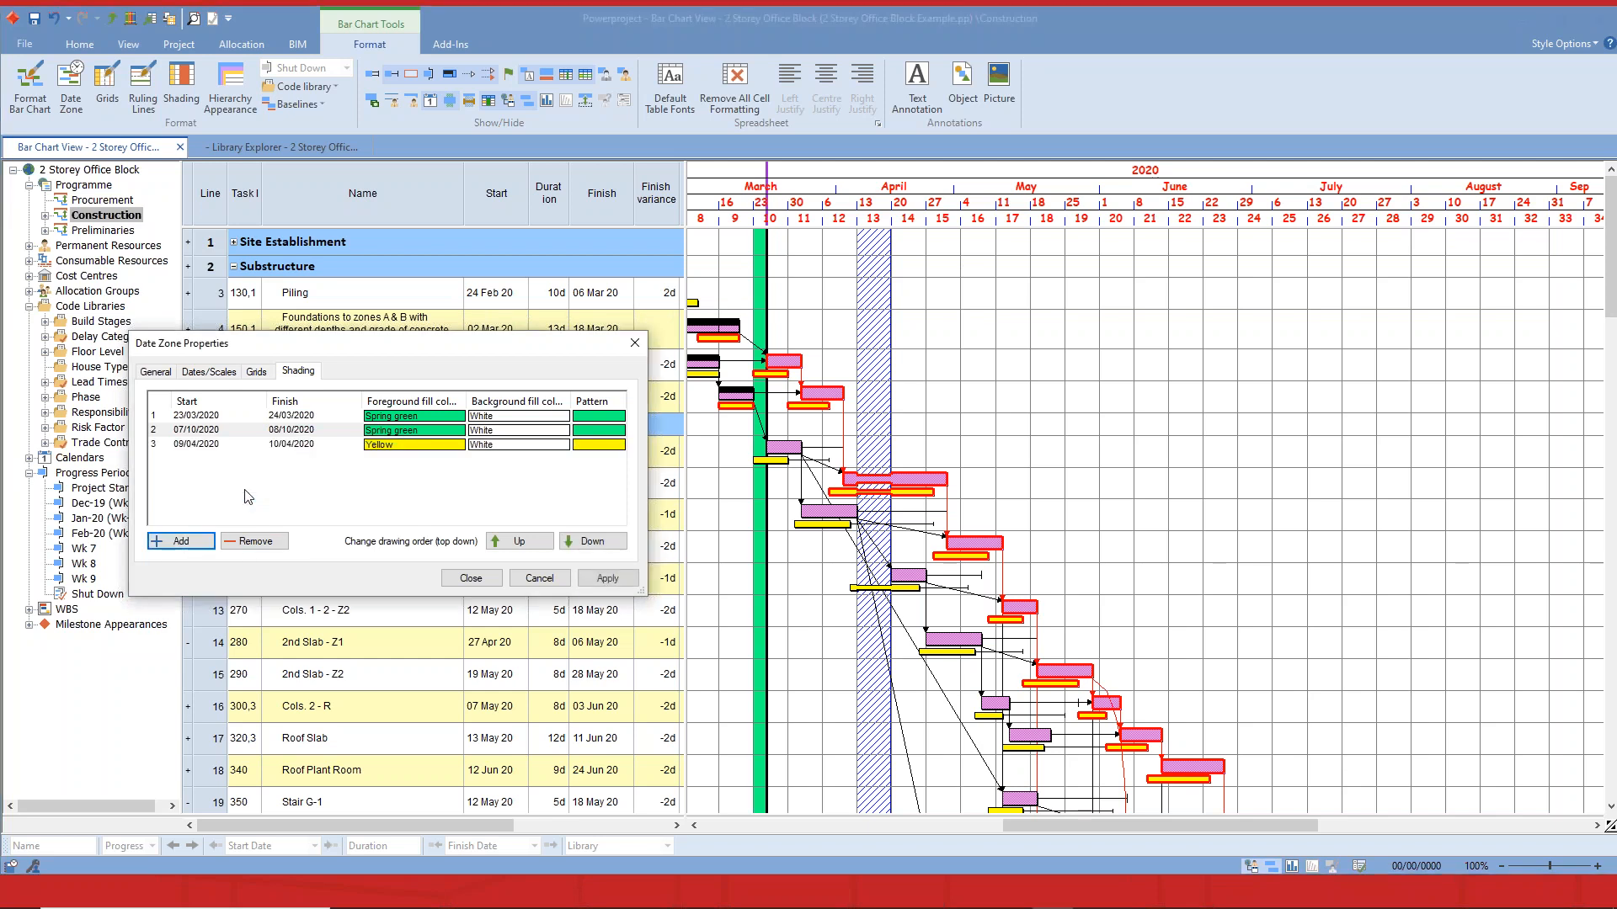
{"action": "left_click", "coordinate": [234, 446]}
{"action": "type", "text": "25/3/"}
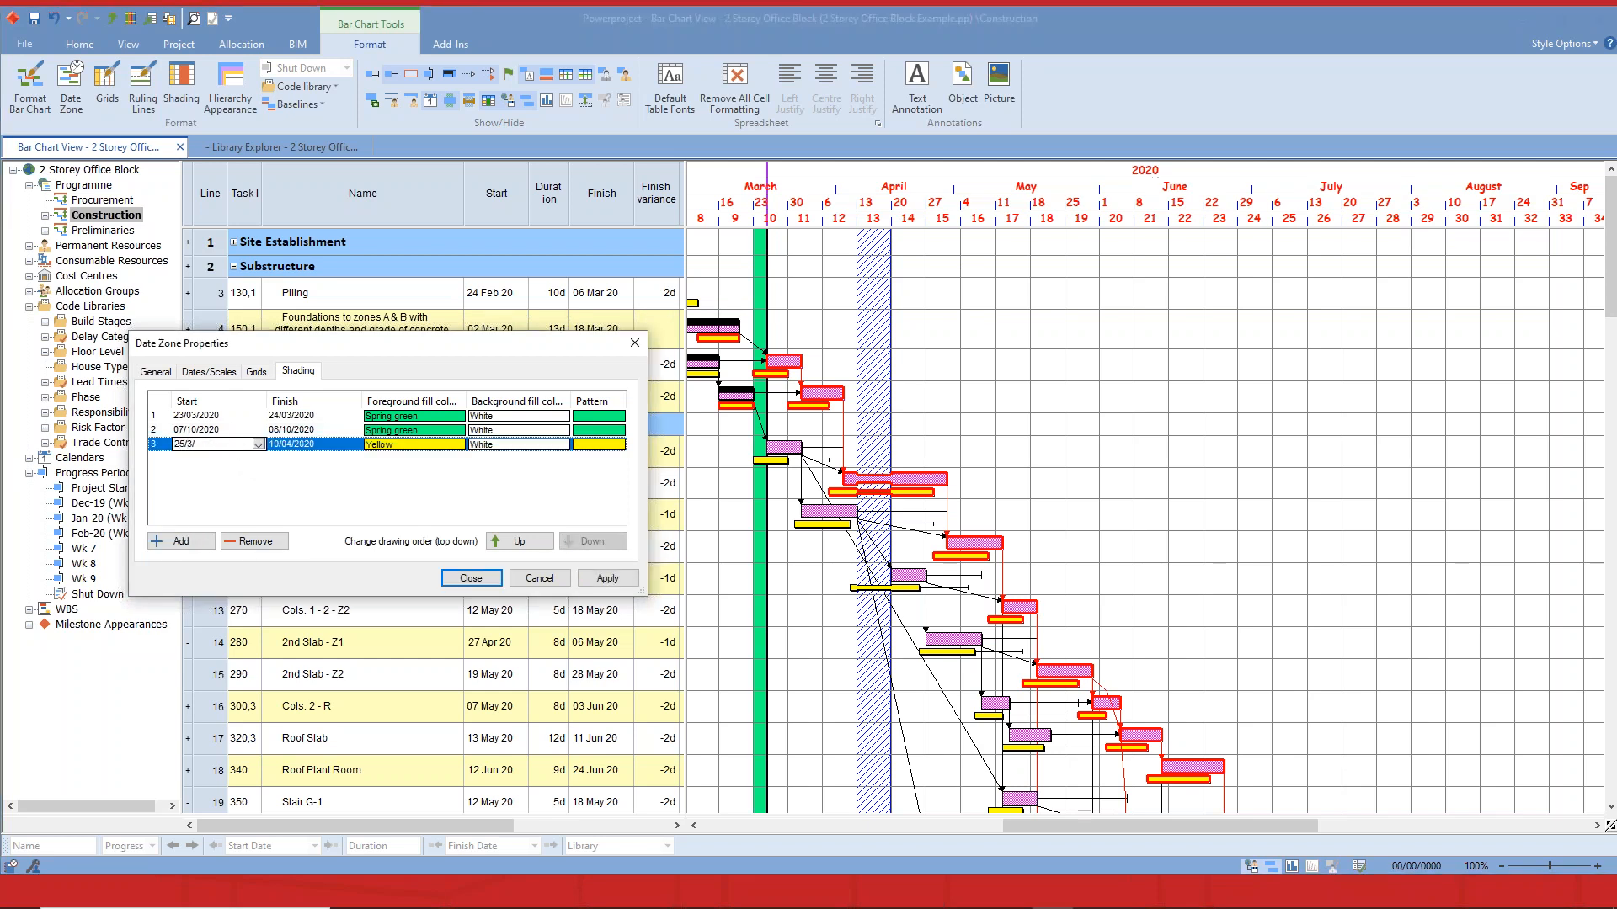
{"action": "key", "text": "Tab"}
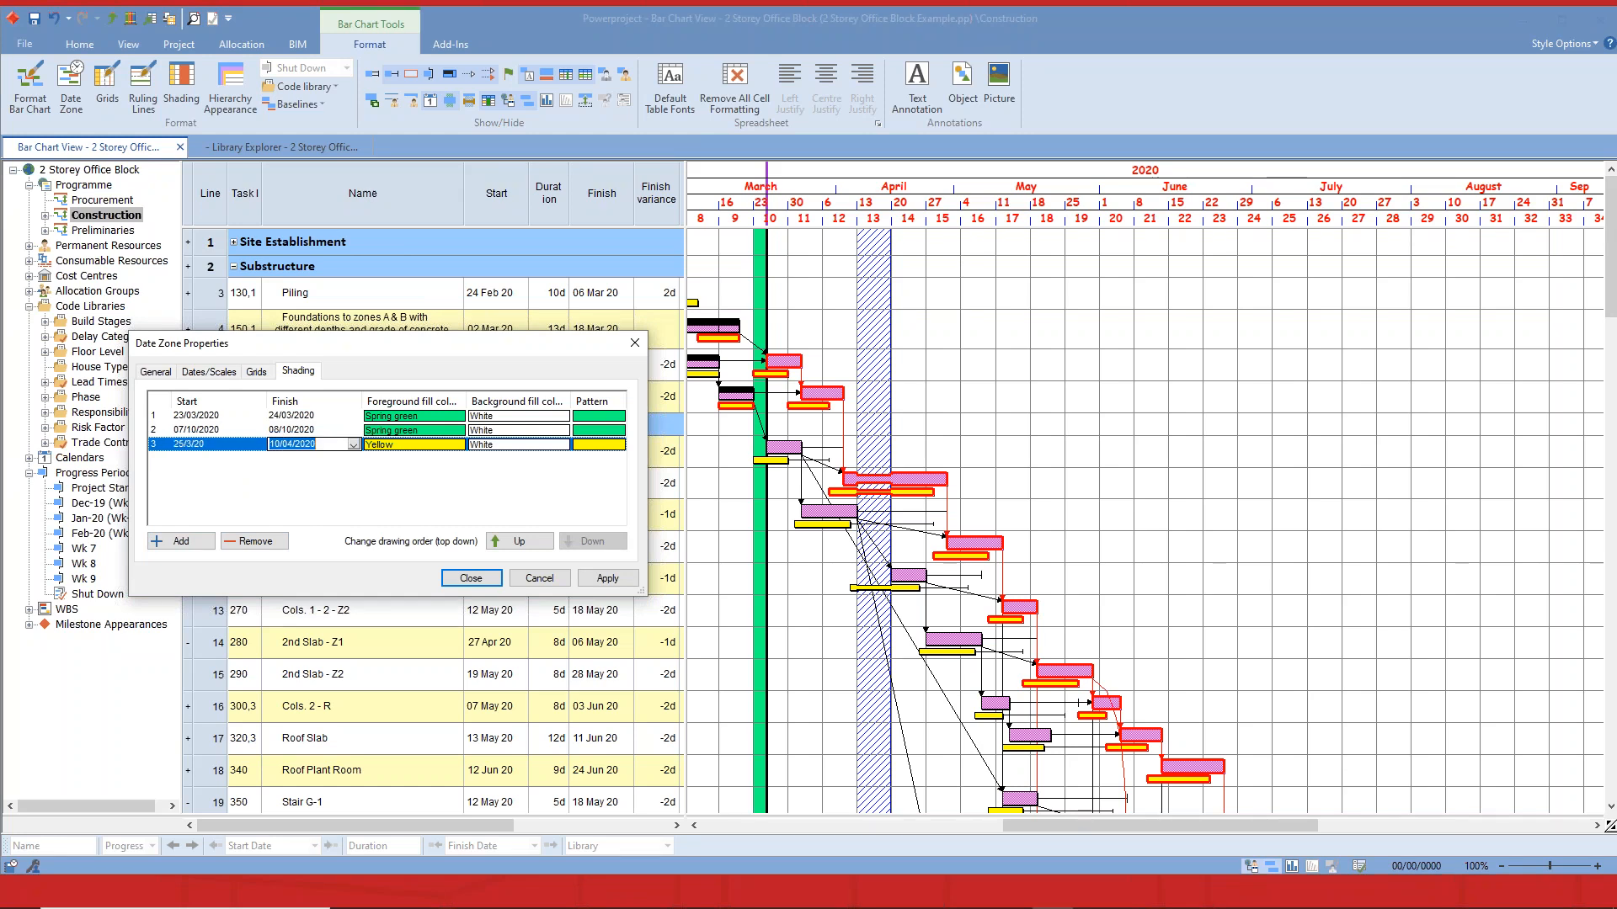
{"action": "type", "text": "26/4/20"}
{"action": "key", "text": "Tab"}
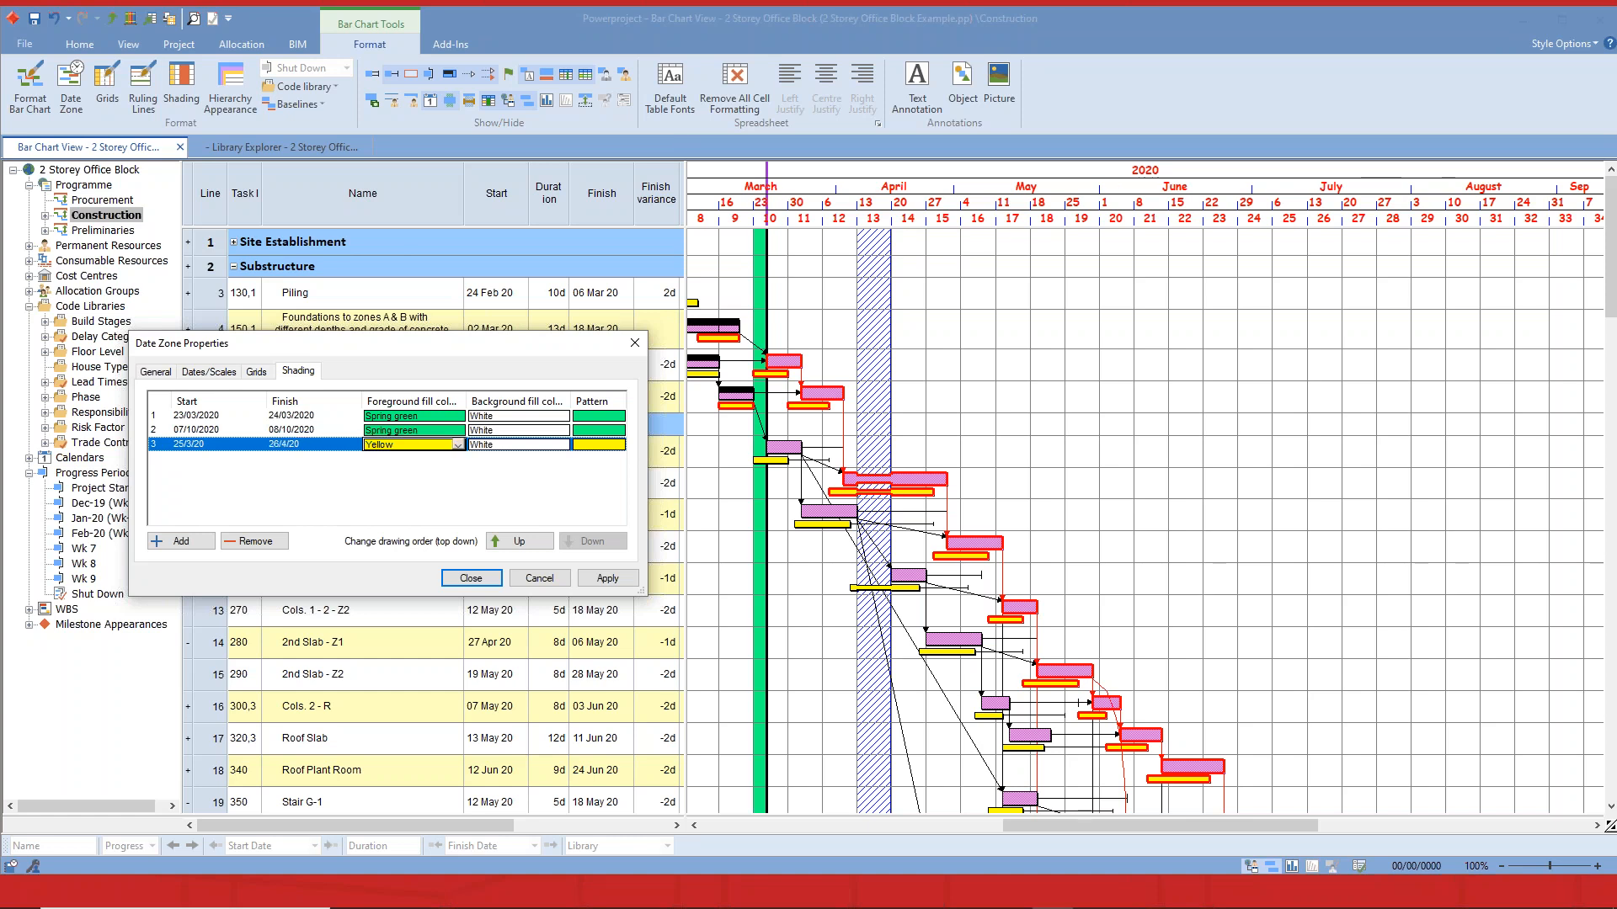
Give the third shading band a Goldenrod foreground fill with a light pattern, and accept the date zone properties.
{"action": "left_click", "coordinate": [457, 445]}
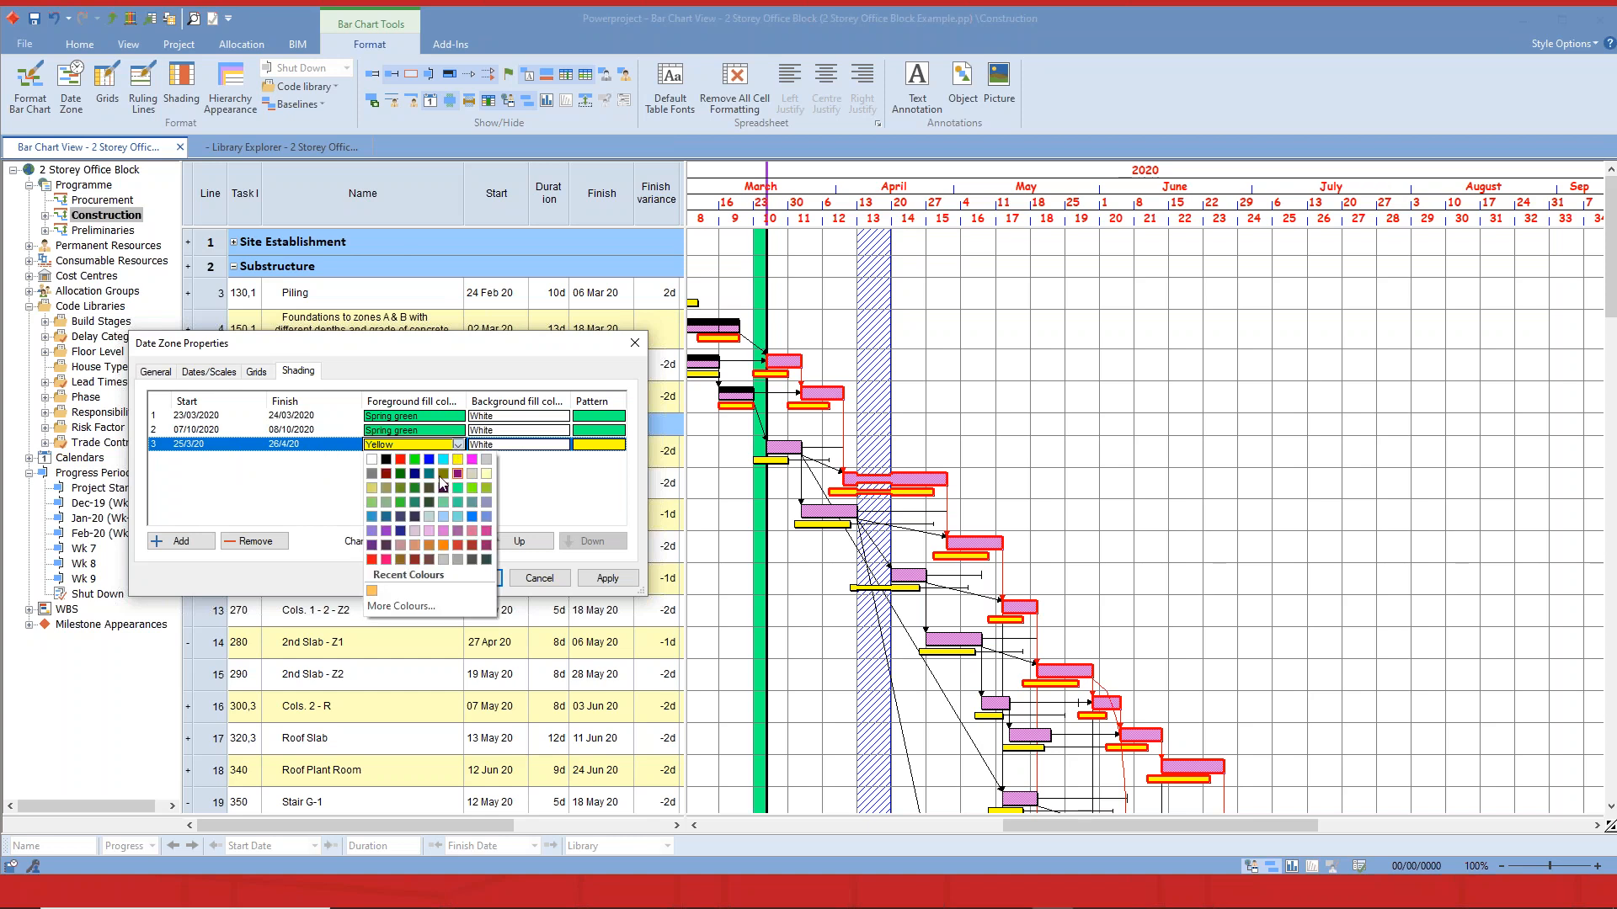
{"action": "left_click", "coordinate": [372, 488]}
{"action": "left_click", "coordinate": [617, 444]}
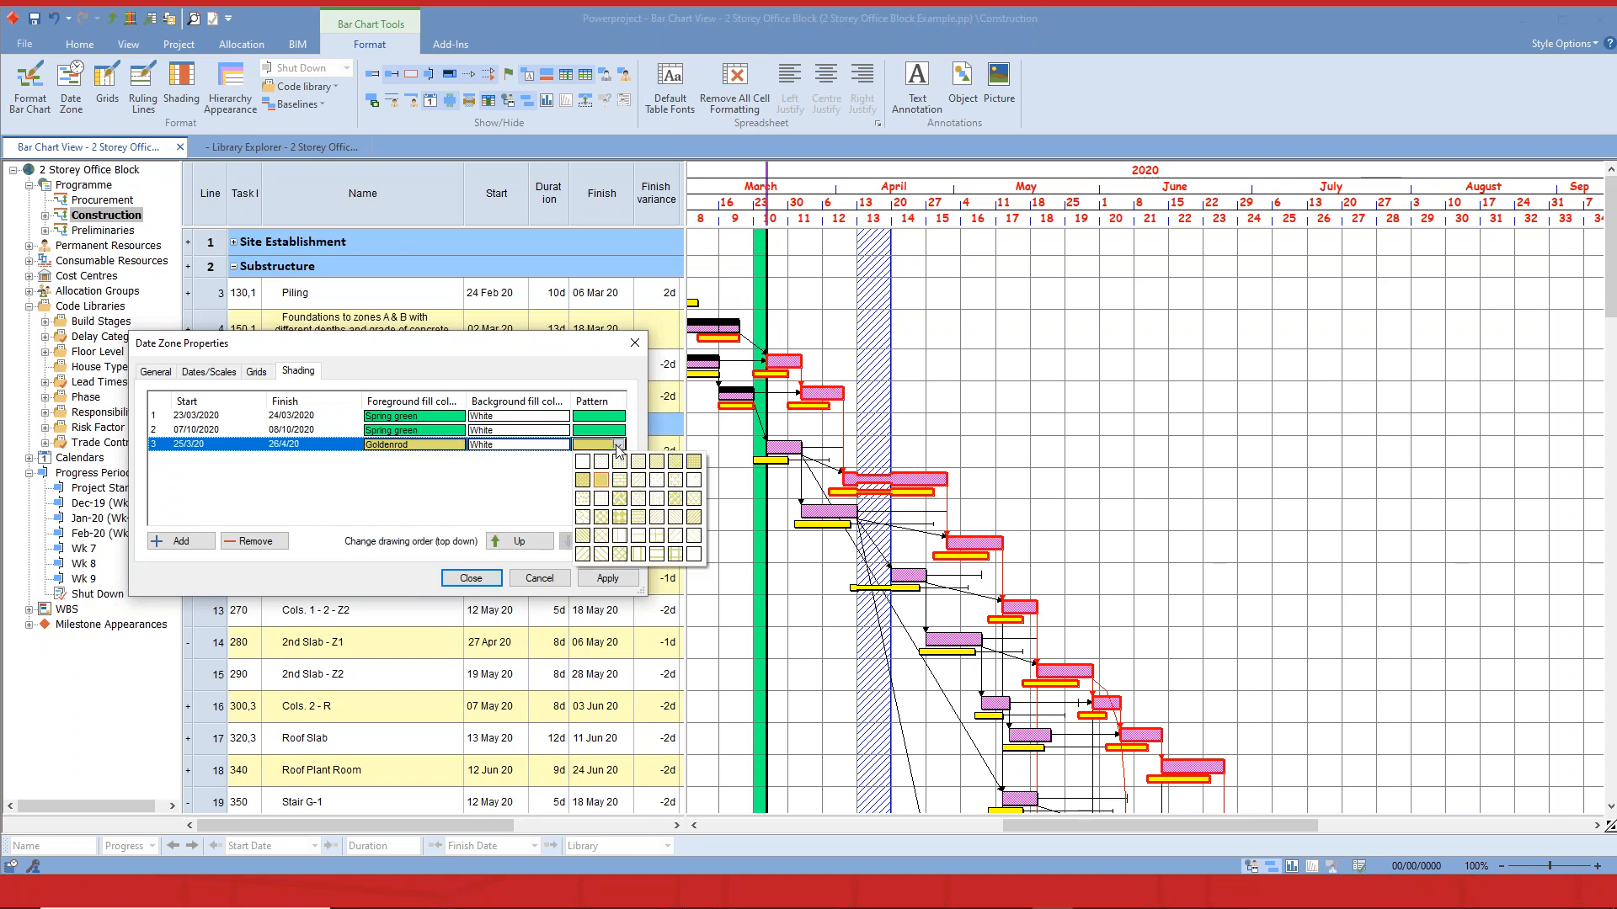
{"action": "left_click", "coordinate": [656, 469]}
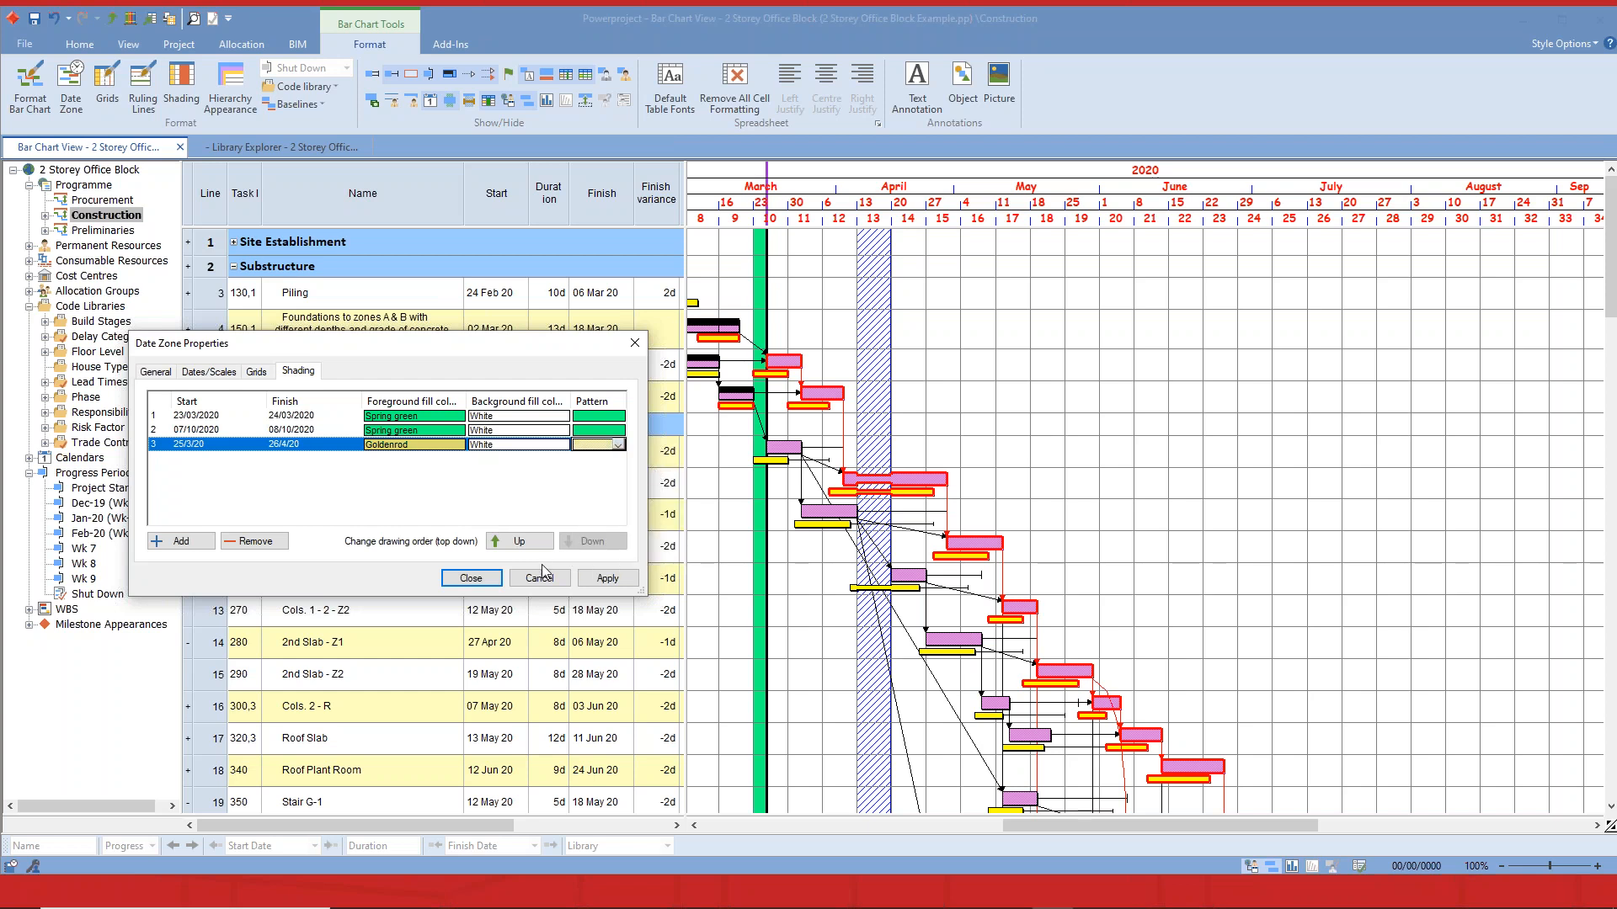
{"action": "left_click", "coordinate": [474, 579]}
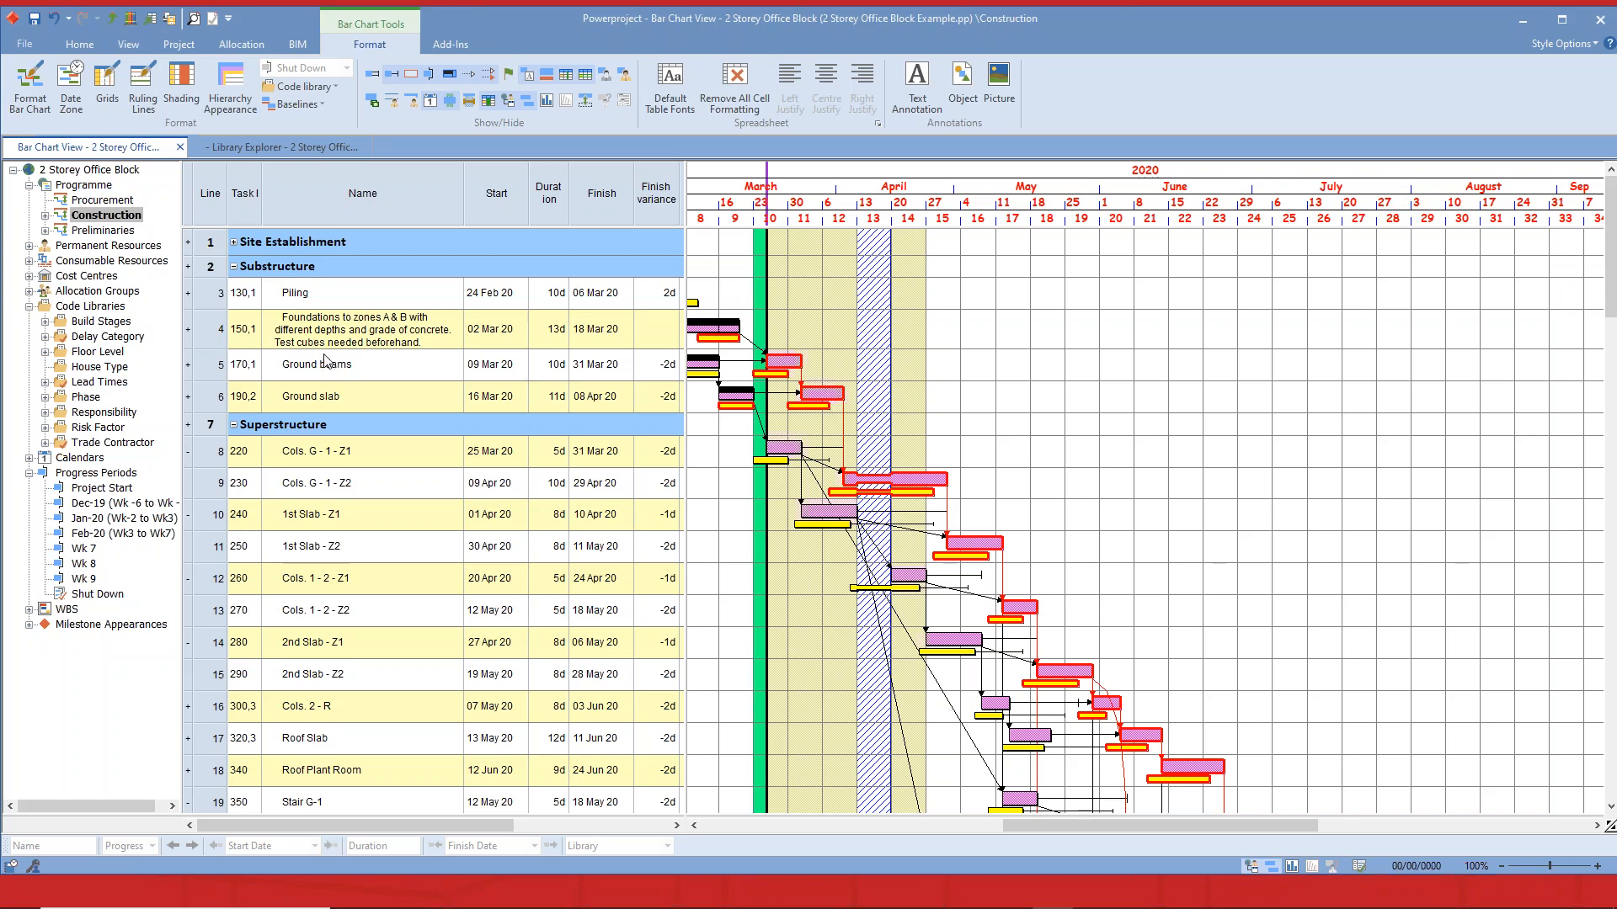
Assign the 5 day week shaded period calendar to the Cols. G - 1 - Z2 task, retaining its existing duration.
{"action": "left_click", "coordinate": [895, 480]}
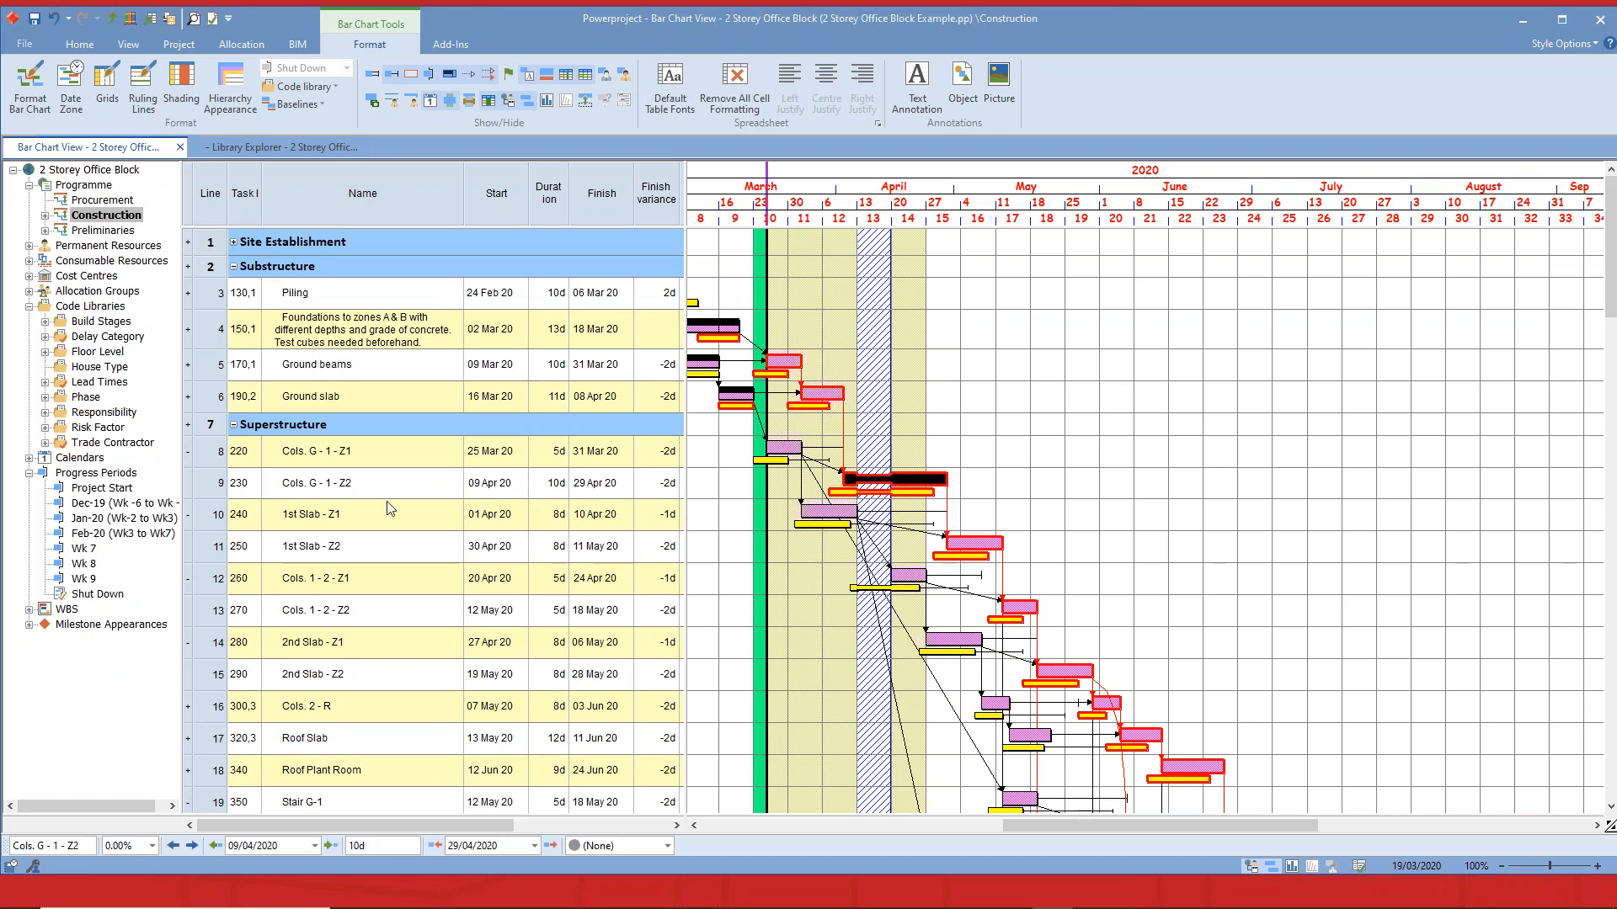
{"action": "left_click", "coordinate": [29, 475]}
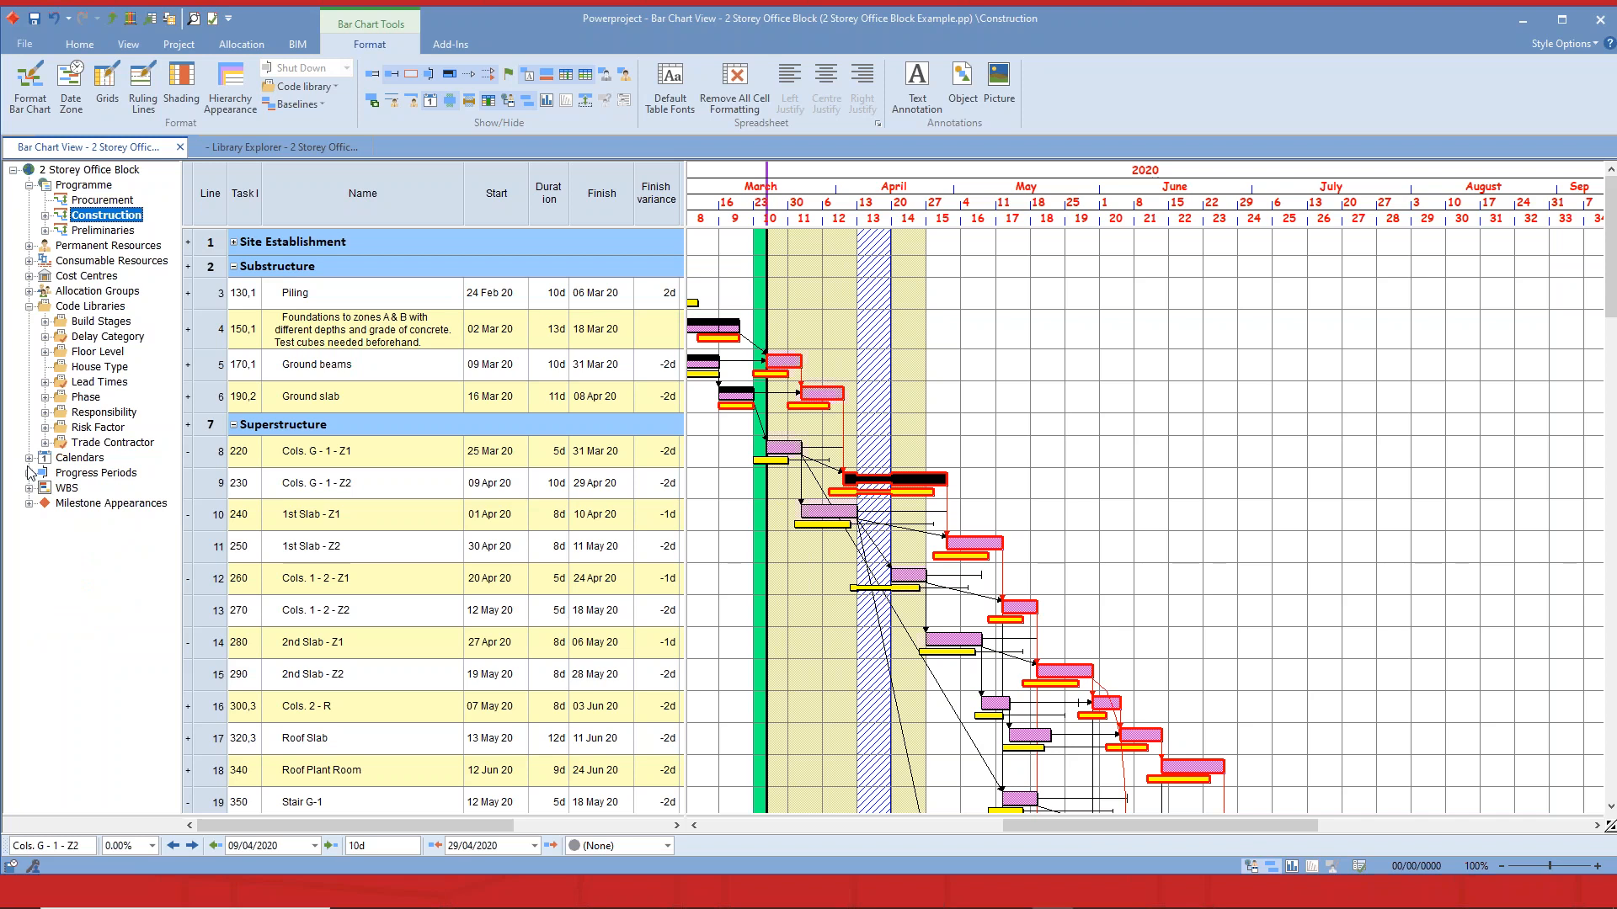
{"action": "left_click", "coordinate": [29, 458]}
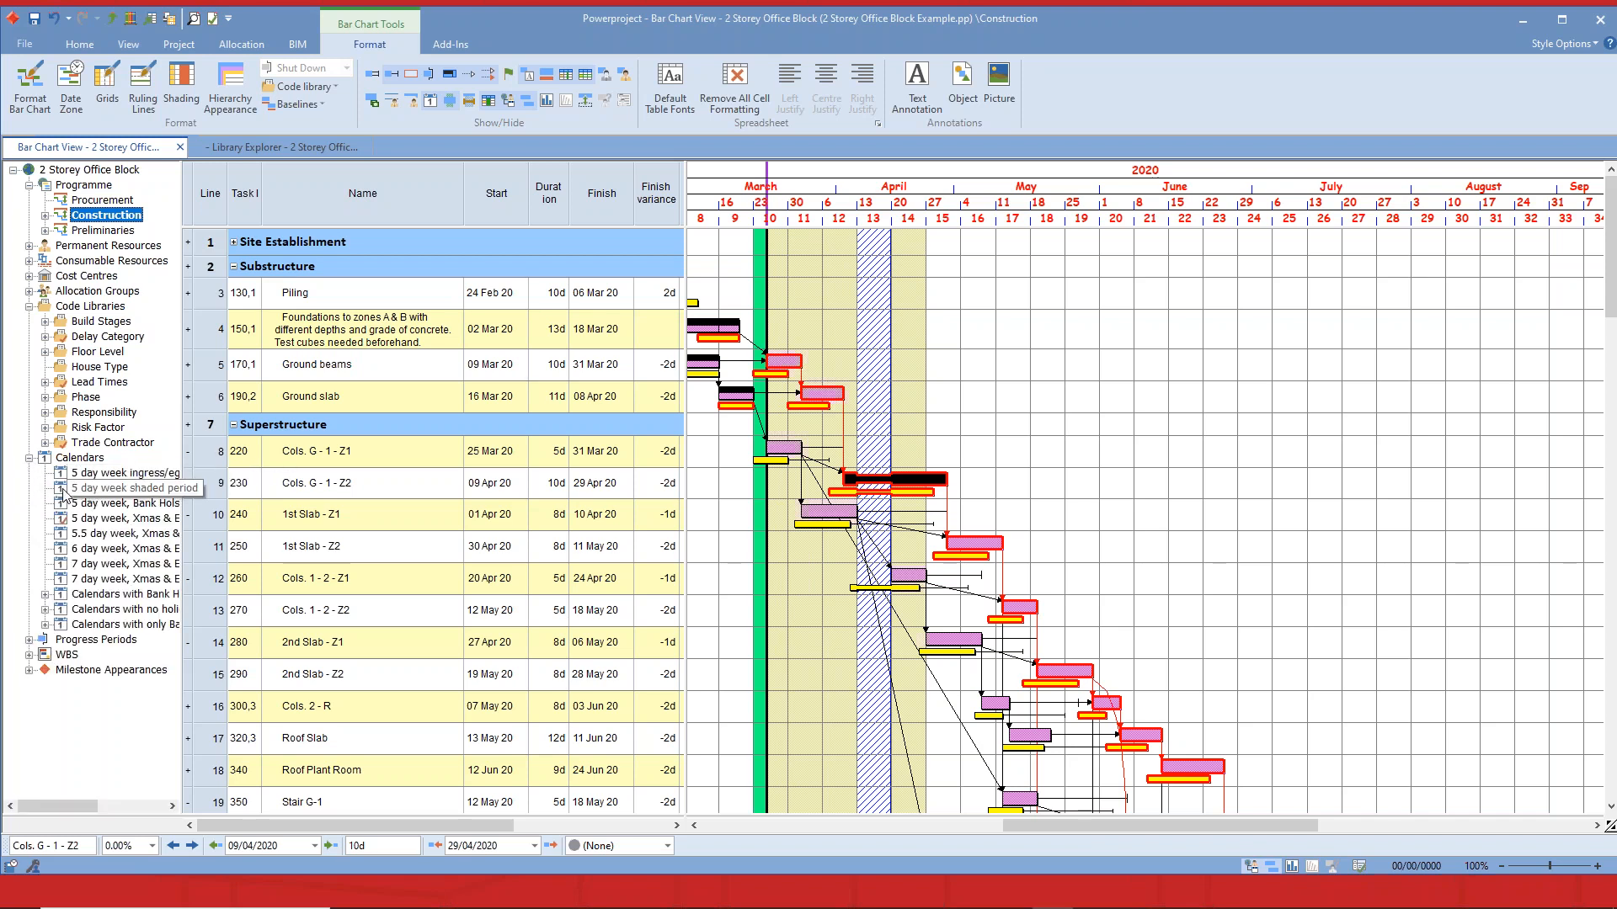
{"action": "mouse_move", "coordinate": [66, 494]}
{"action": "left_mouse_down"}
{"action": "mouse_move", "coordinate": [640, 503]}
{"action": "mouse_move", "coordinate": [914, 486]}
{"action": "left_mouse_up"}
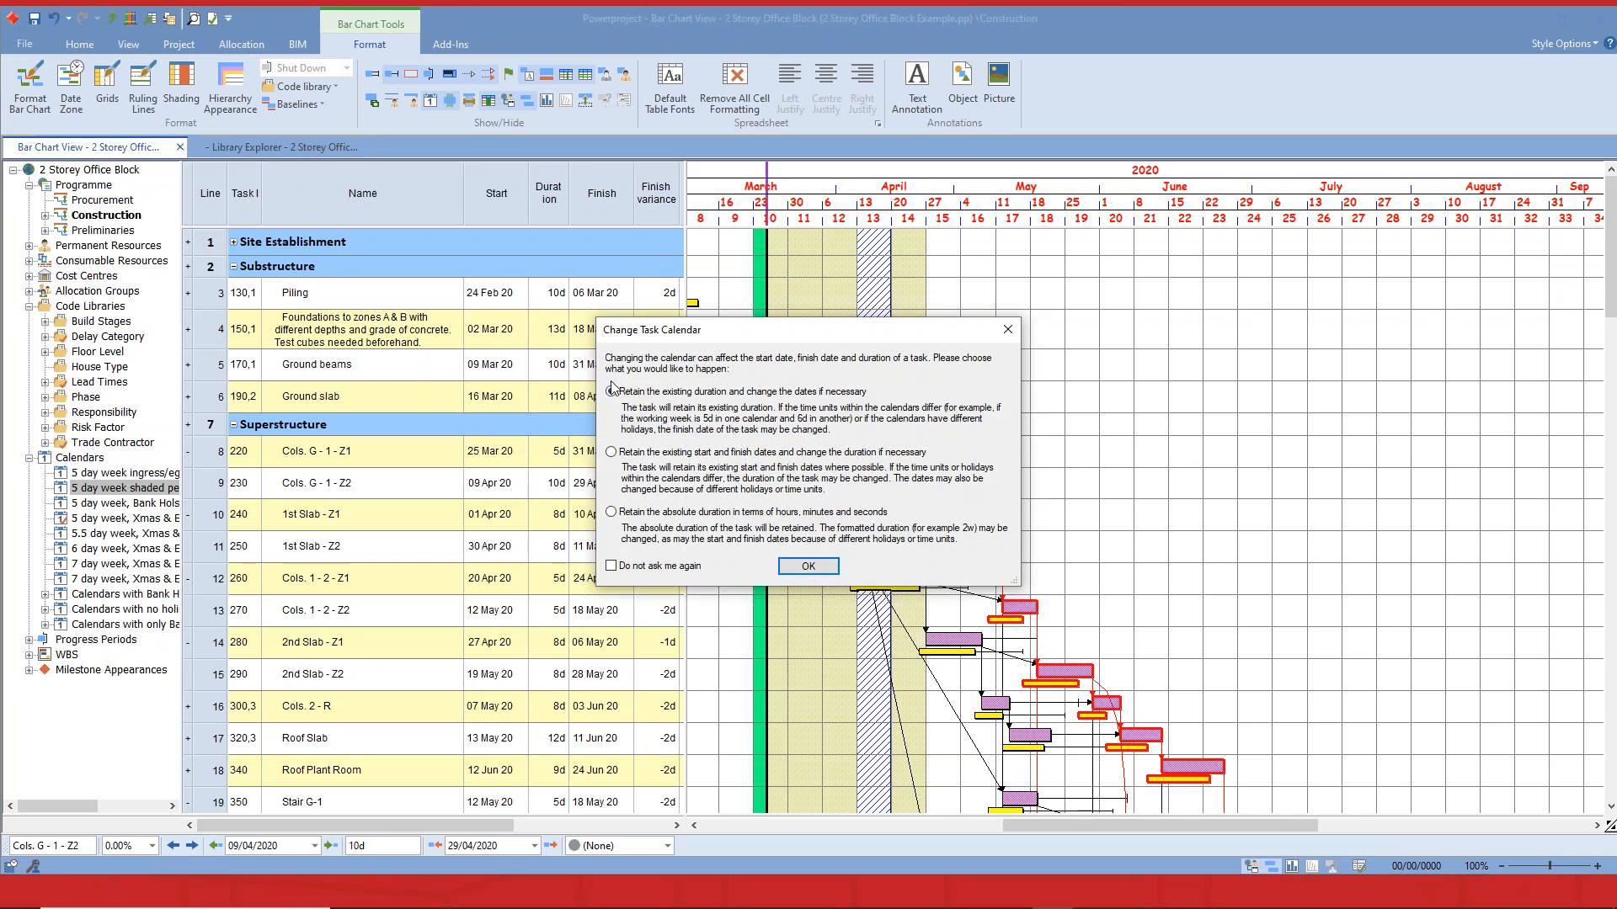
{"action": "left_click", "coordinate": [804, 565]}
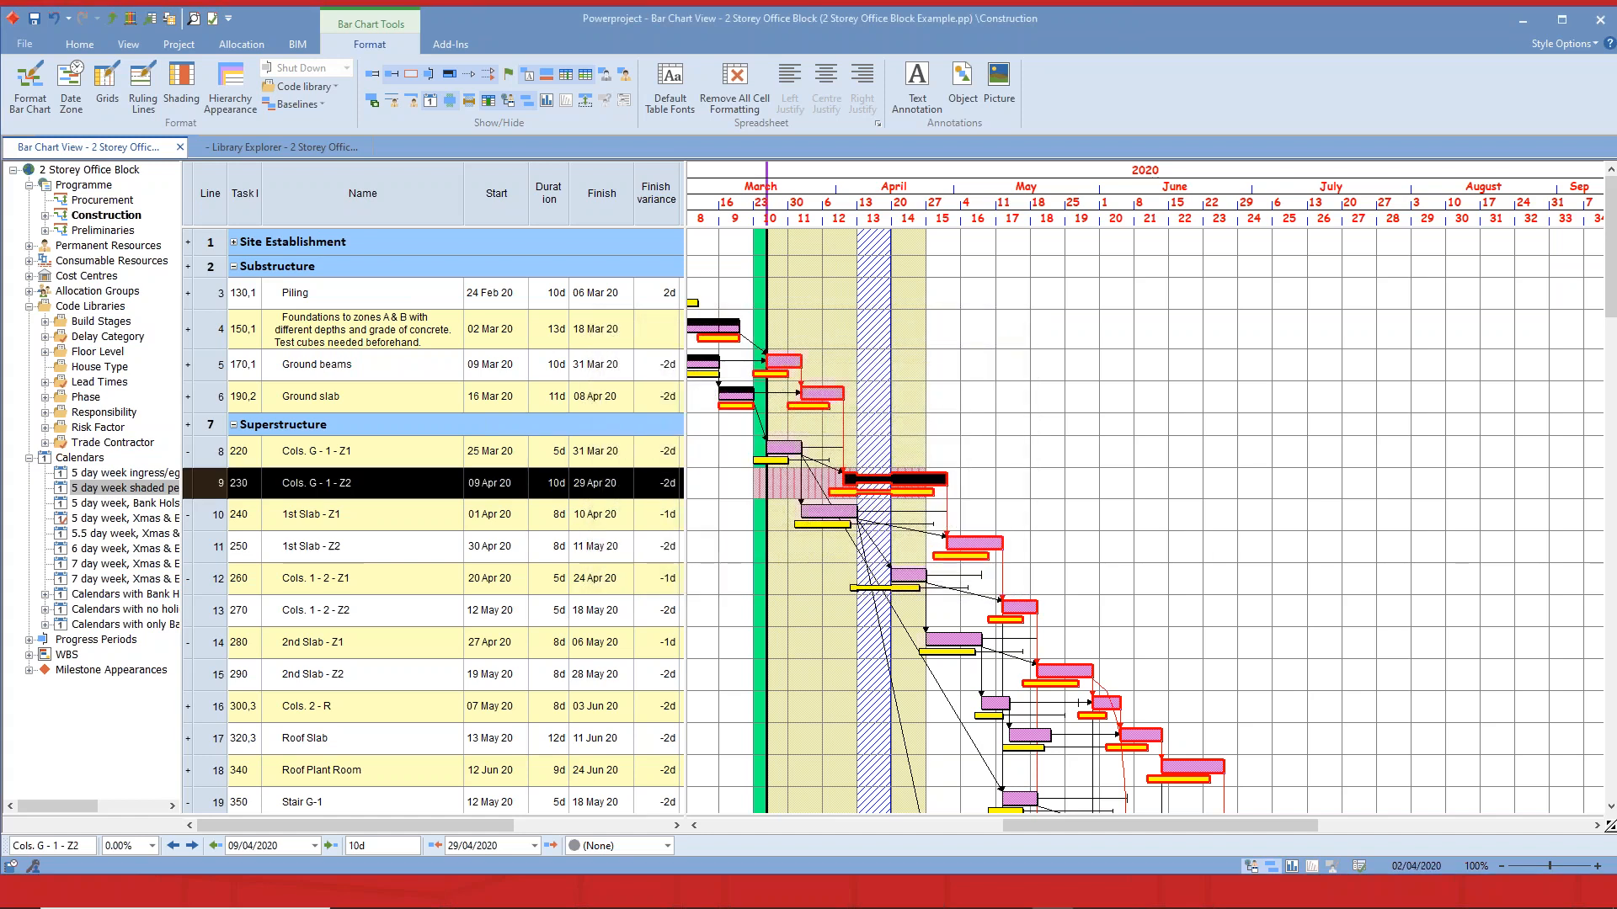
{"action": "left_click", "coordinate": [995, 511]}
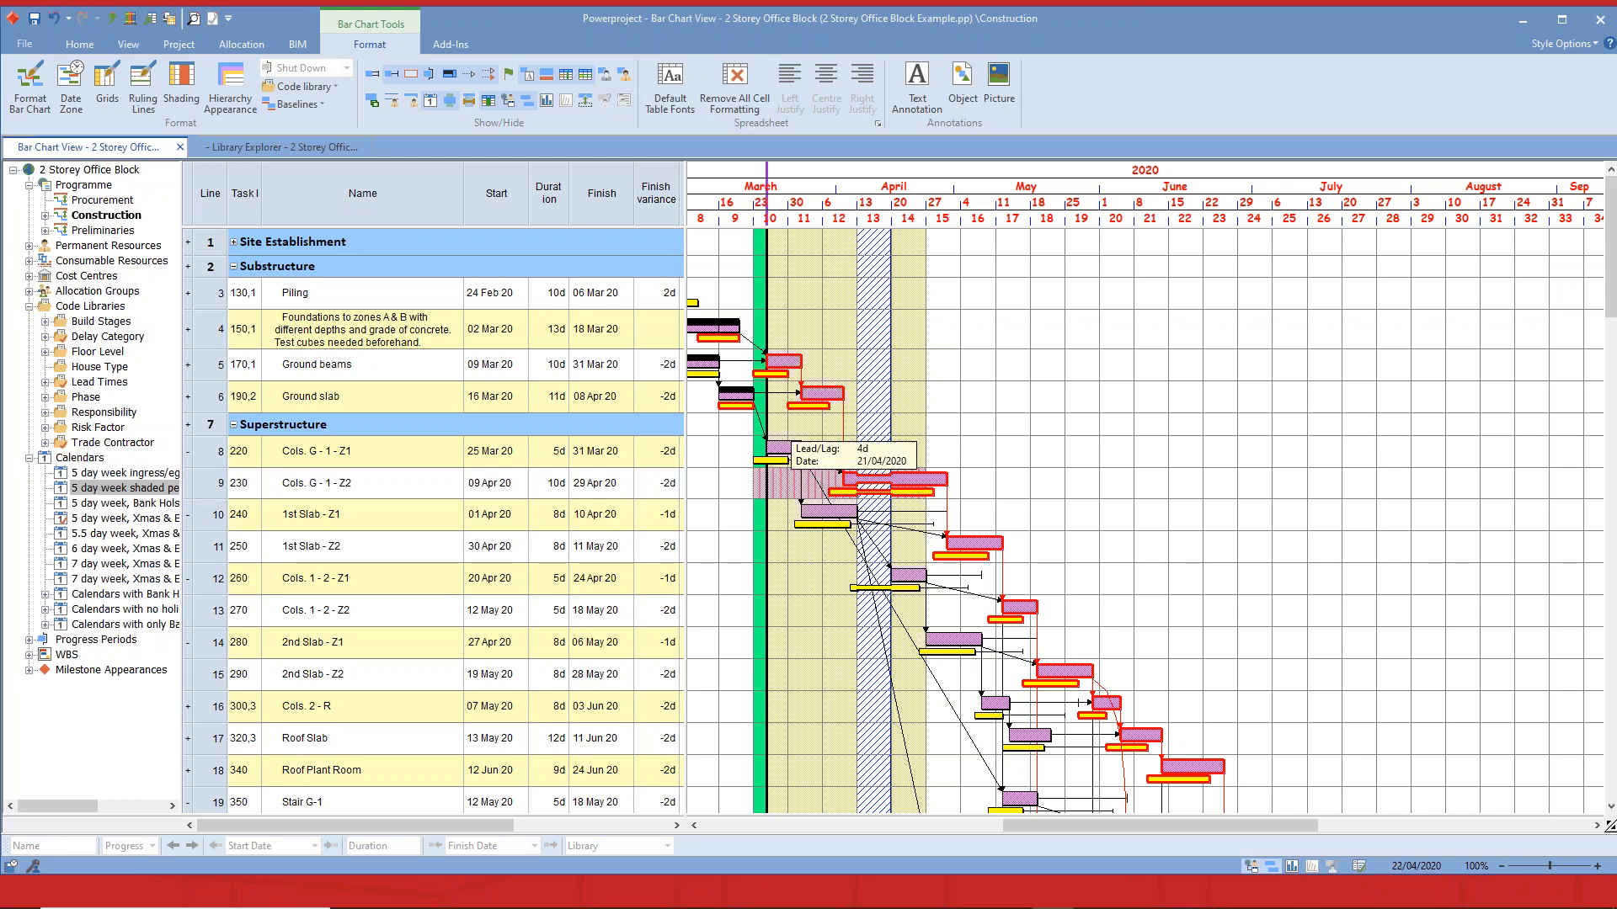
Shift the Cols. G - 1 - Z2 bar to start on 21 Apr 20, and move it back to start on 08 Apr 20.
{"action": "left_click", "coordinate": [897, 481]}
{"action": "left_click_drag", "start_coordinate": [897, 480], "coordinate": [945, 478]}
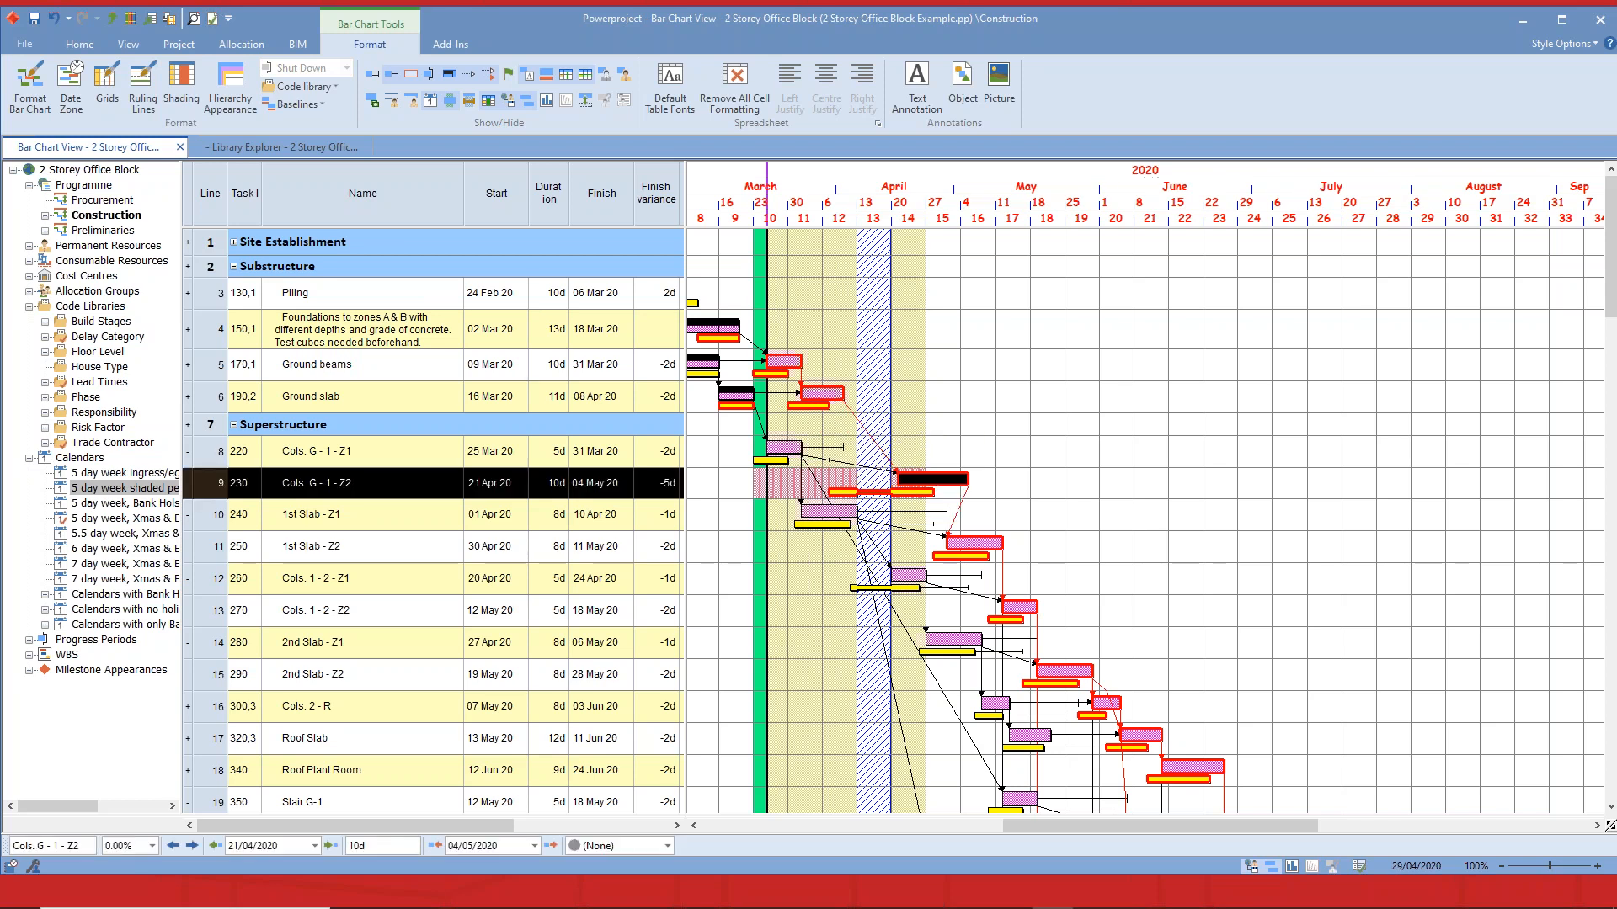
{"action": "left_click_drag", "start_coordinate": [932, 479], "coordinate": [873, 480]}
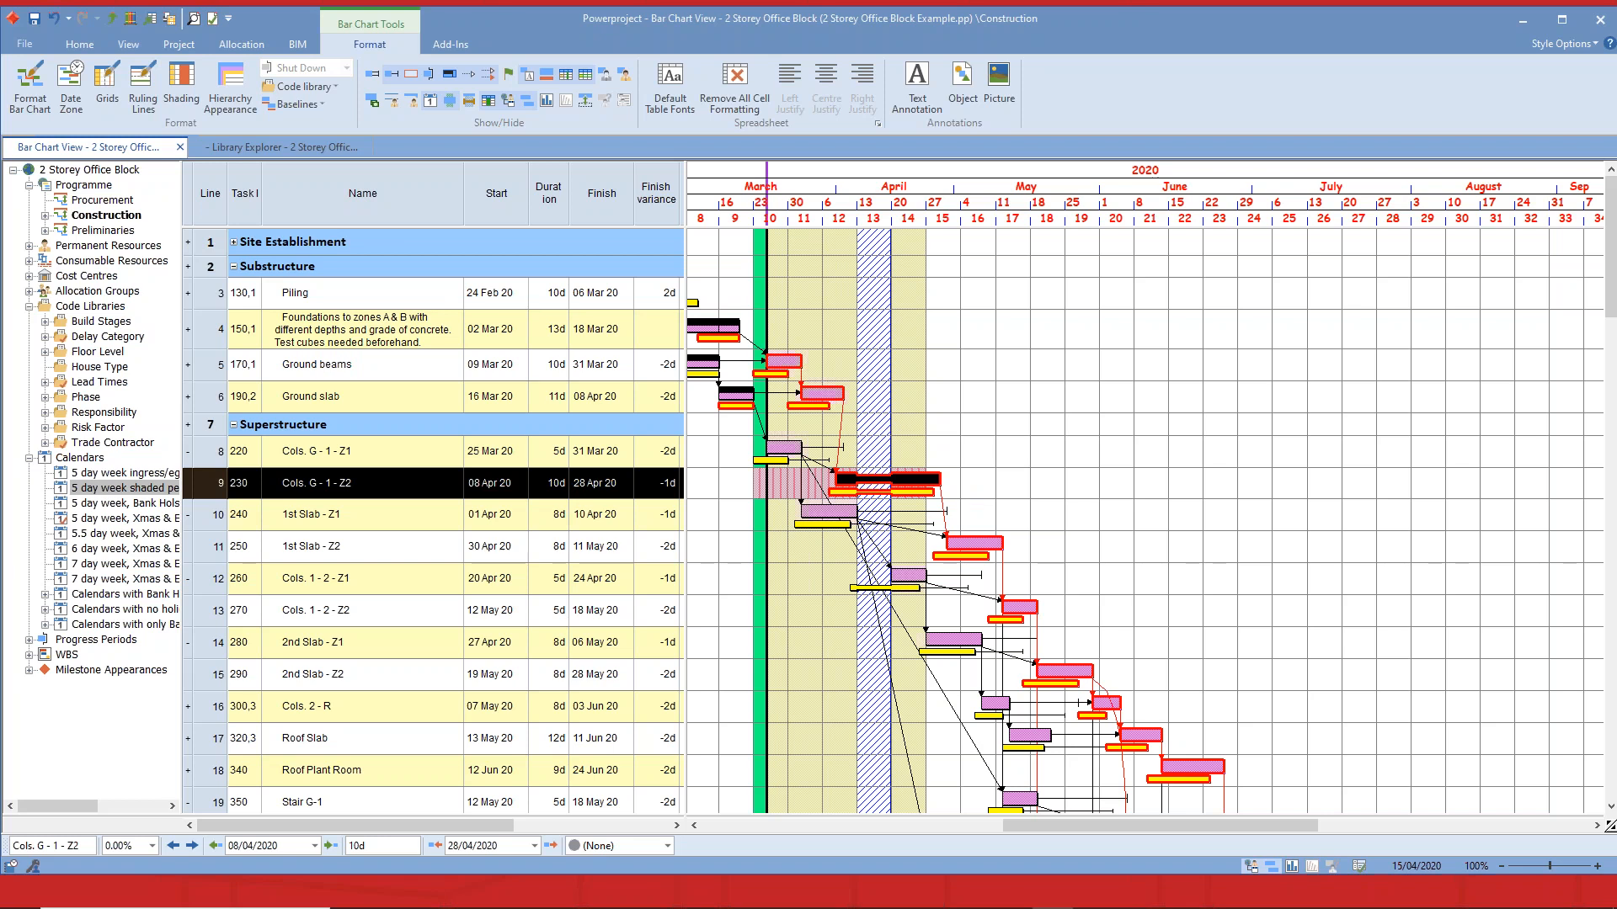
{"action": "left_click", "coordinate": [921, 413]}
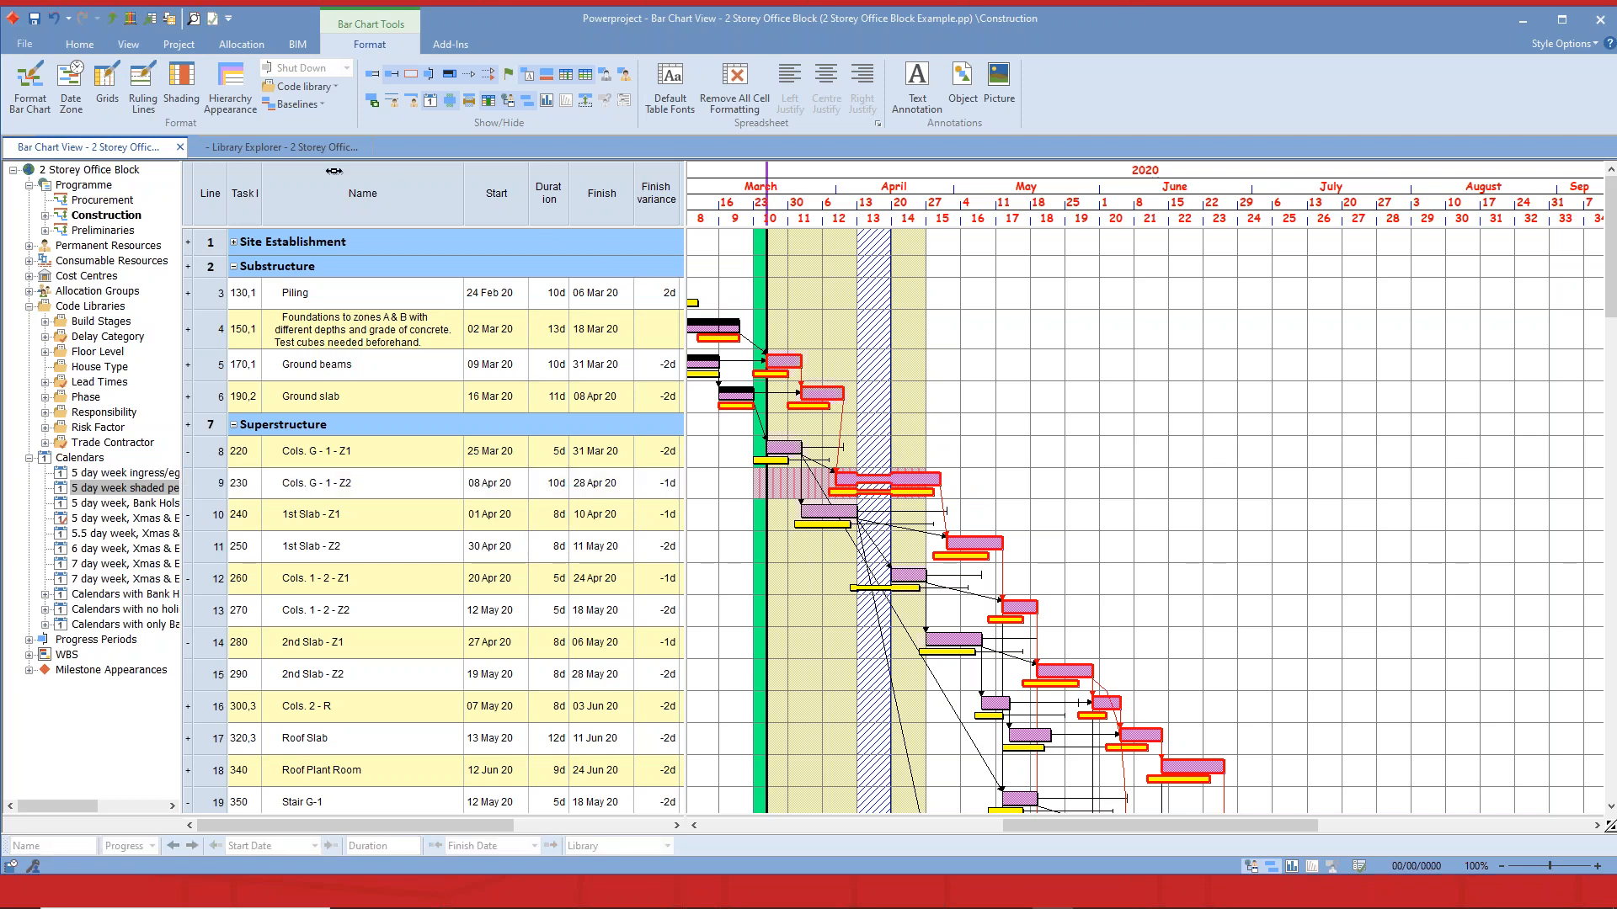
In the Library Explorer's exceptions, keep Productivity effected period as a Working type and set its foreground fill colour to Pink.
{"action": "left_click", "coordinate": [283, 148]}
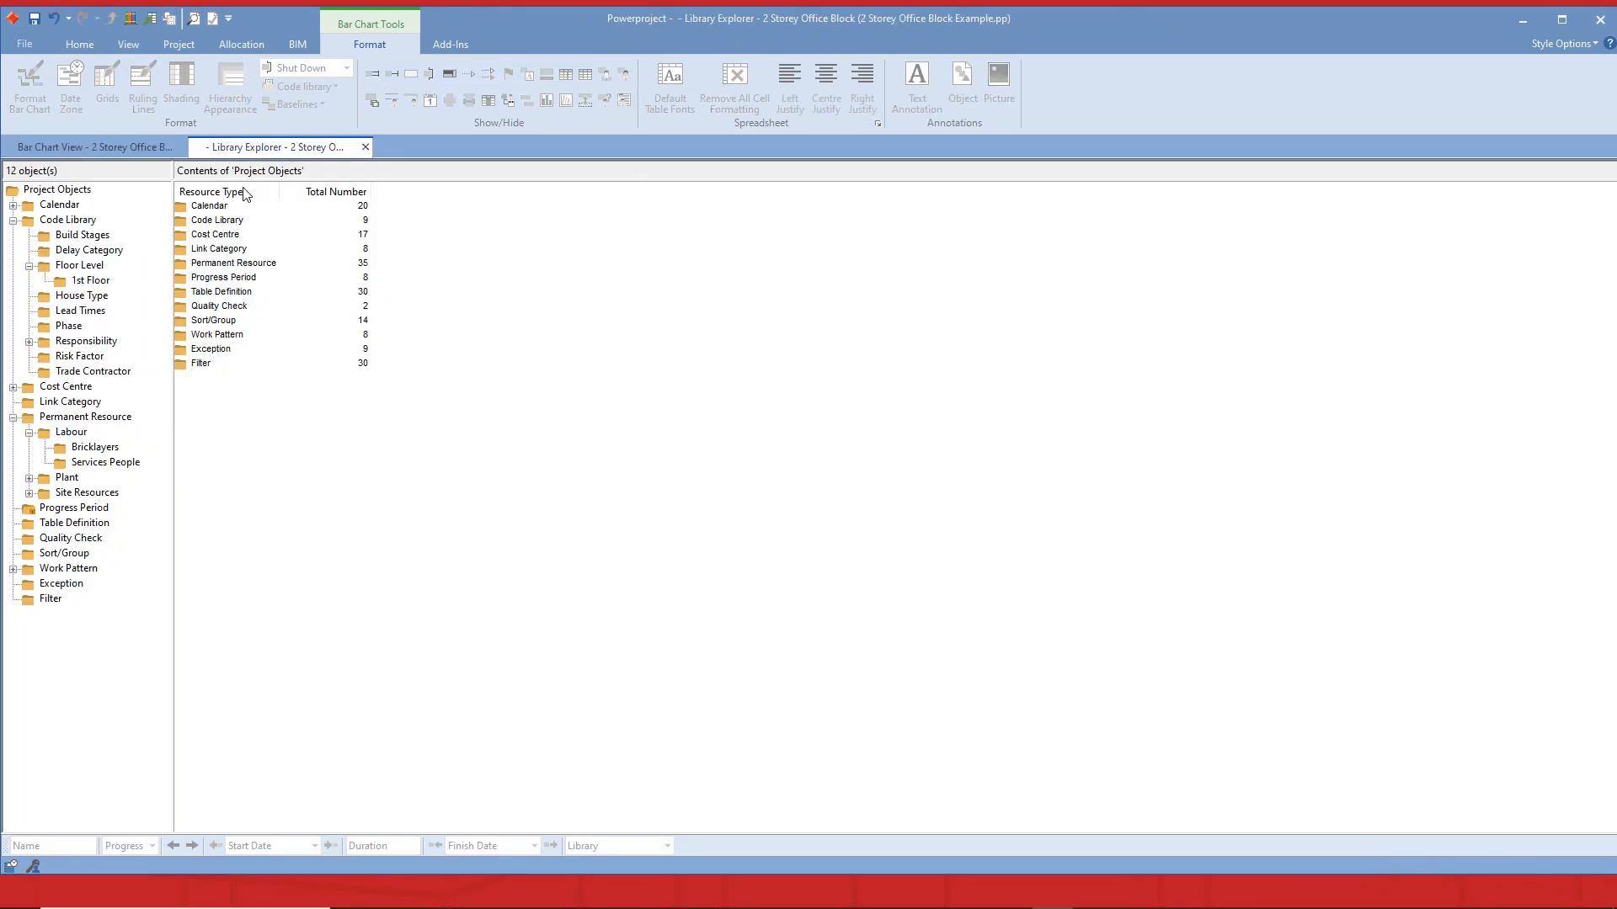
{"action": "left_click", "coordinate": [30, 587]}
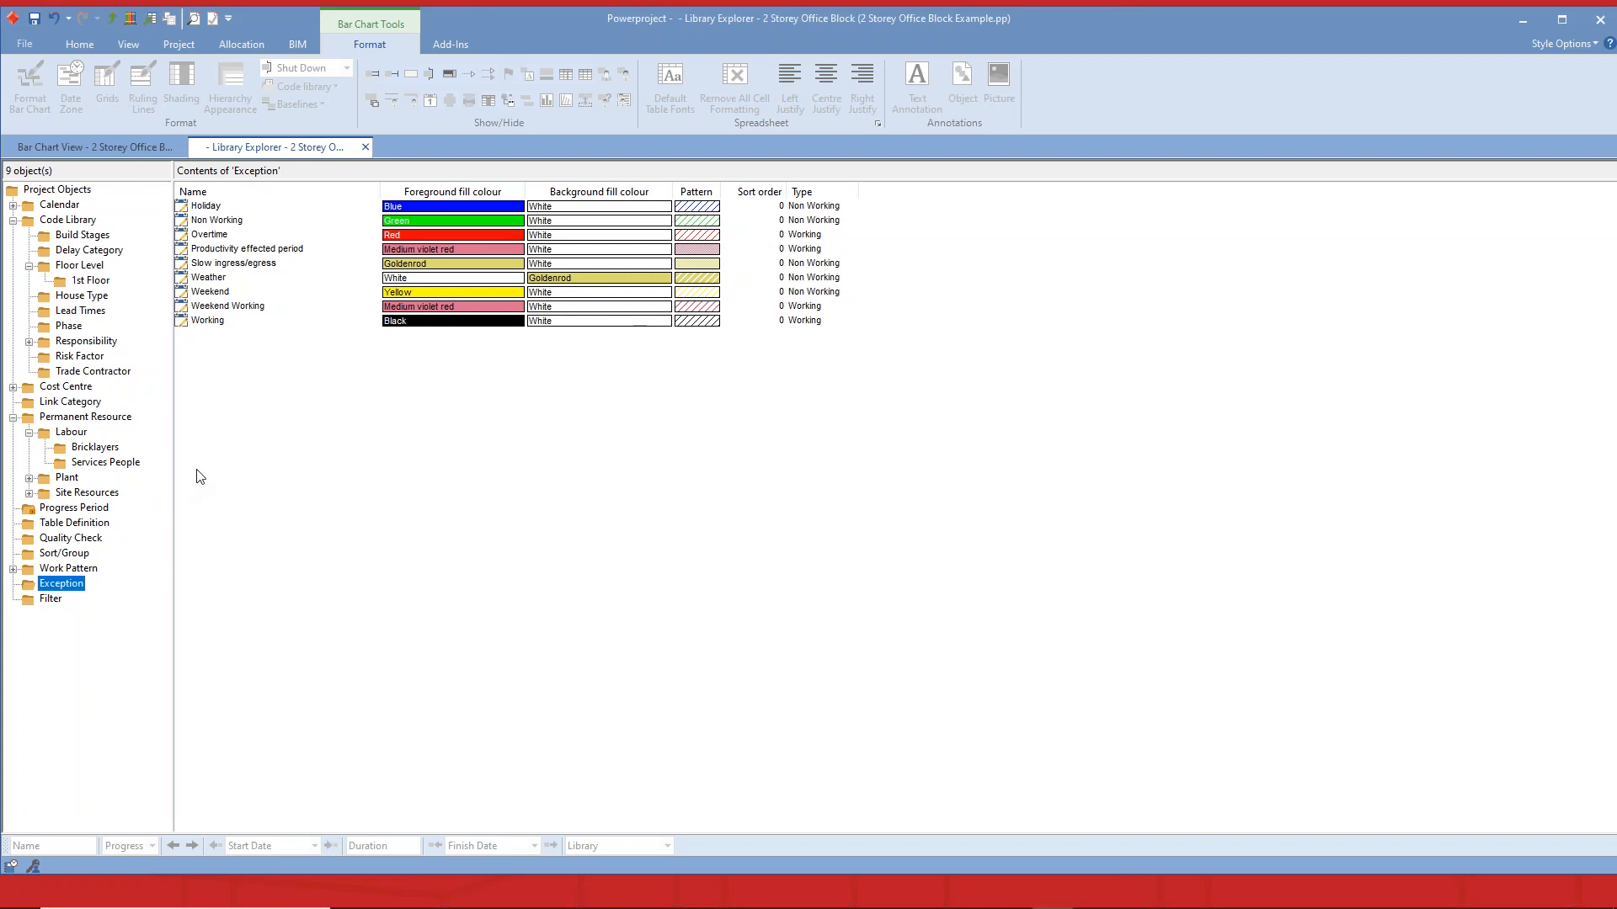
{"action": "left_click", "coordinate": [185, 251]}
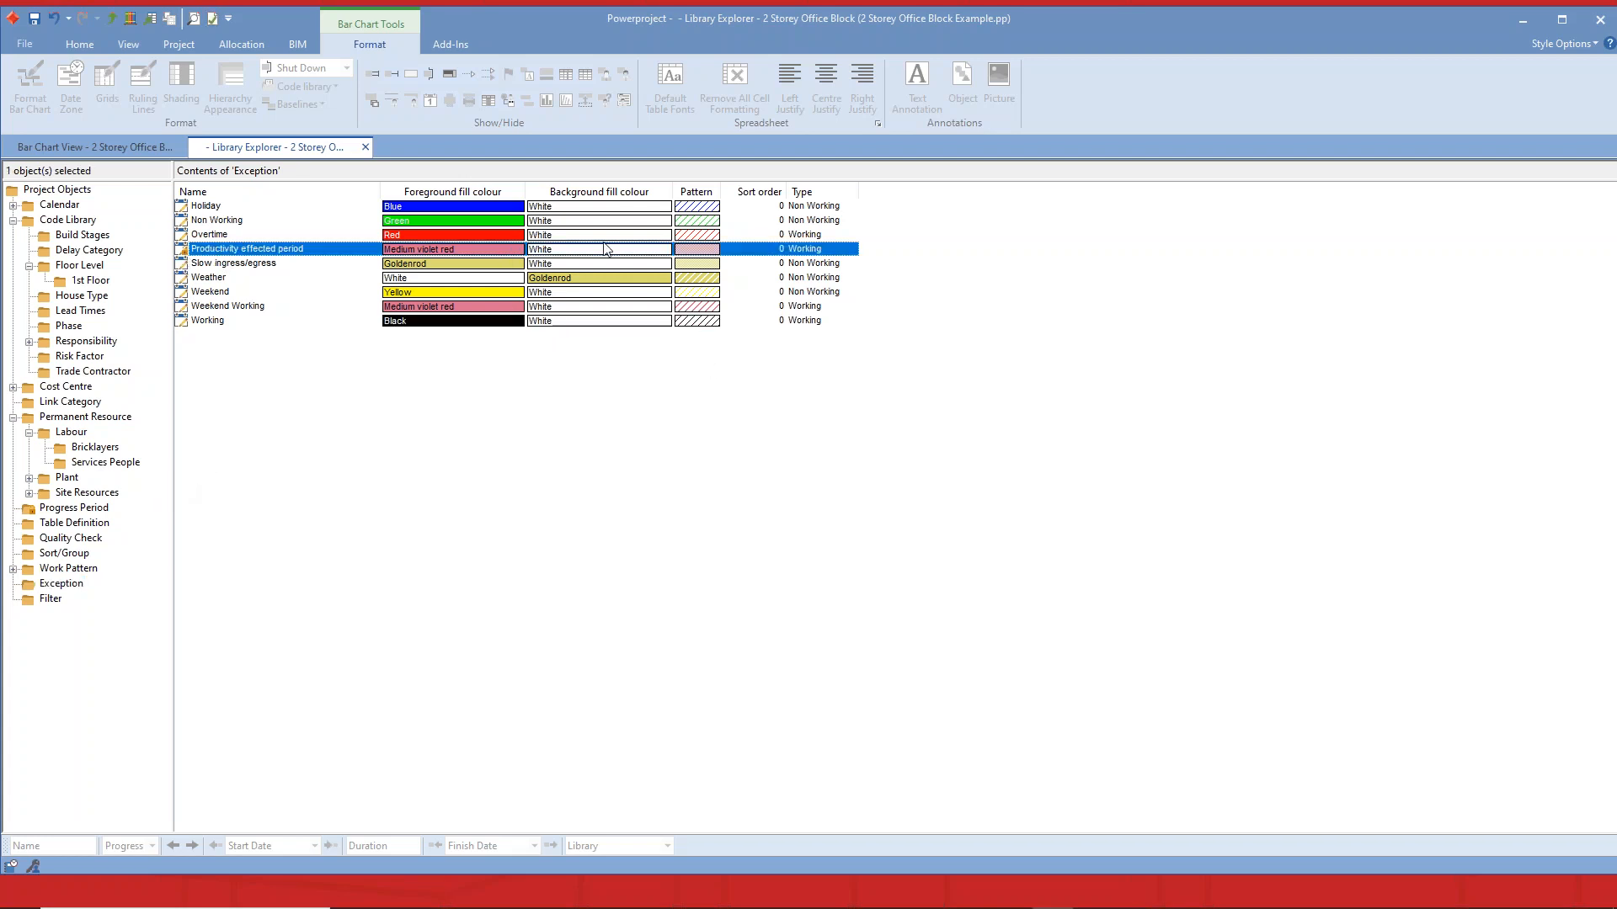
{"action": "left_click", "coordinate": [852, 251]}
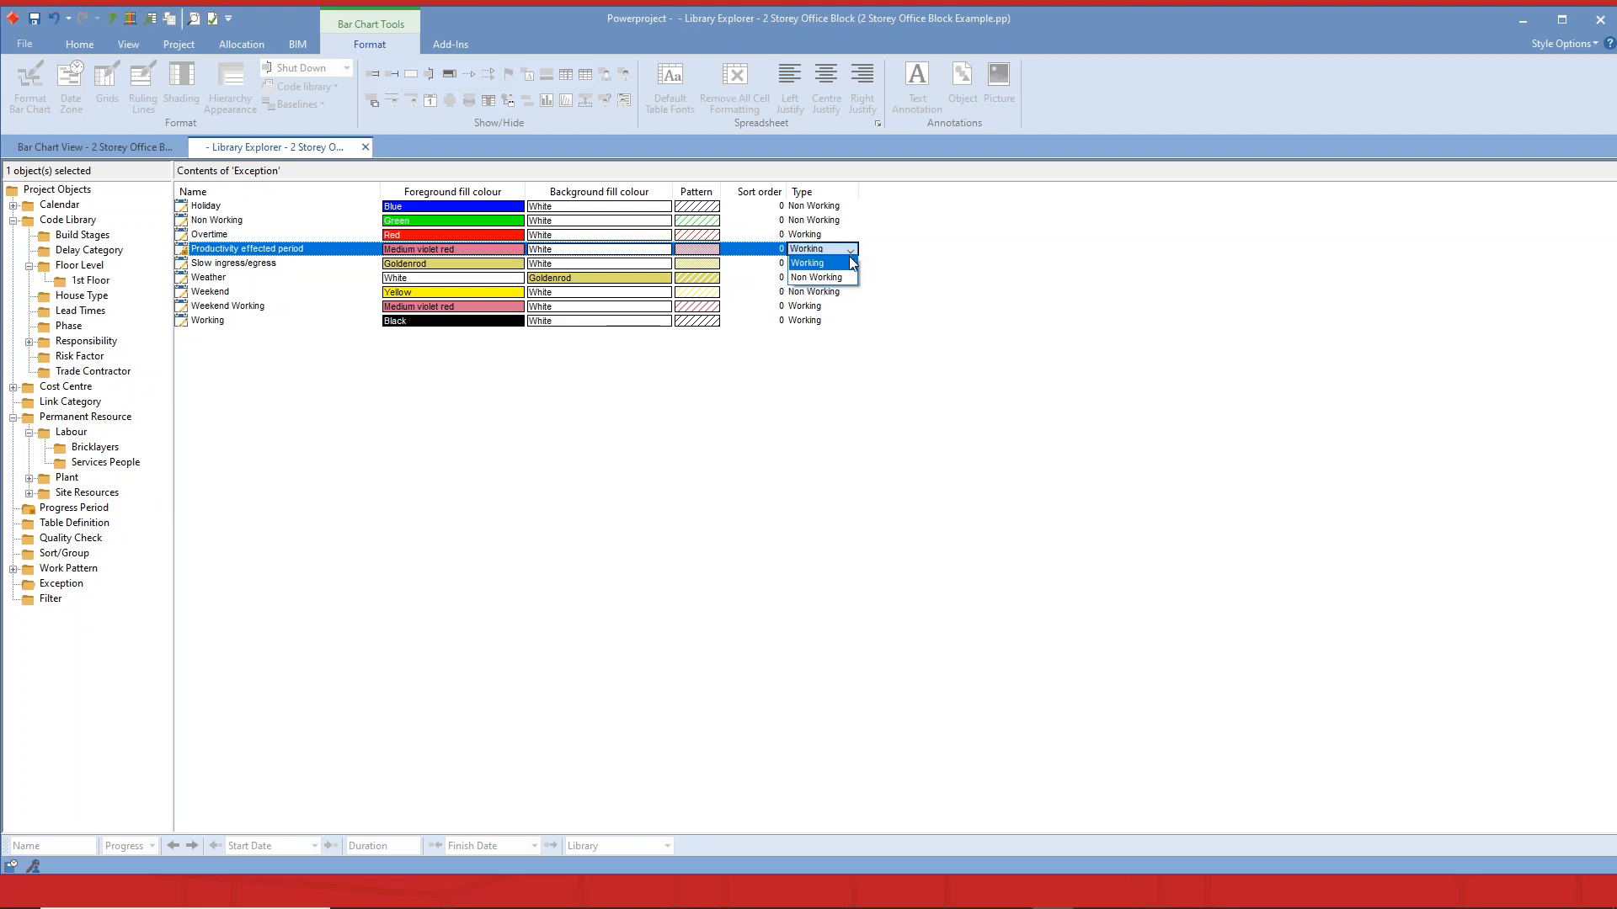
{"action": "left_click", "coordinate": [850, 263]}
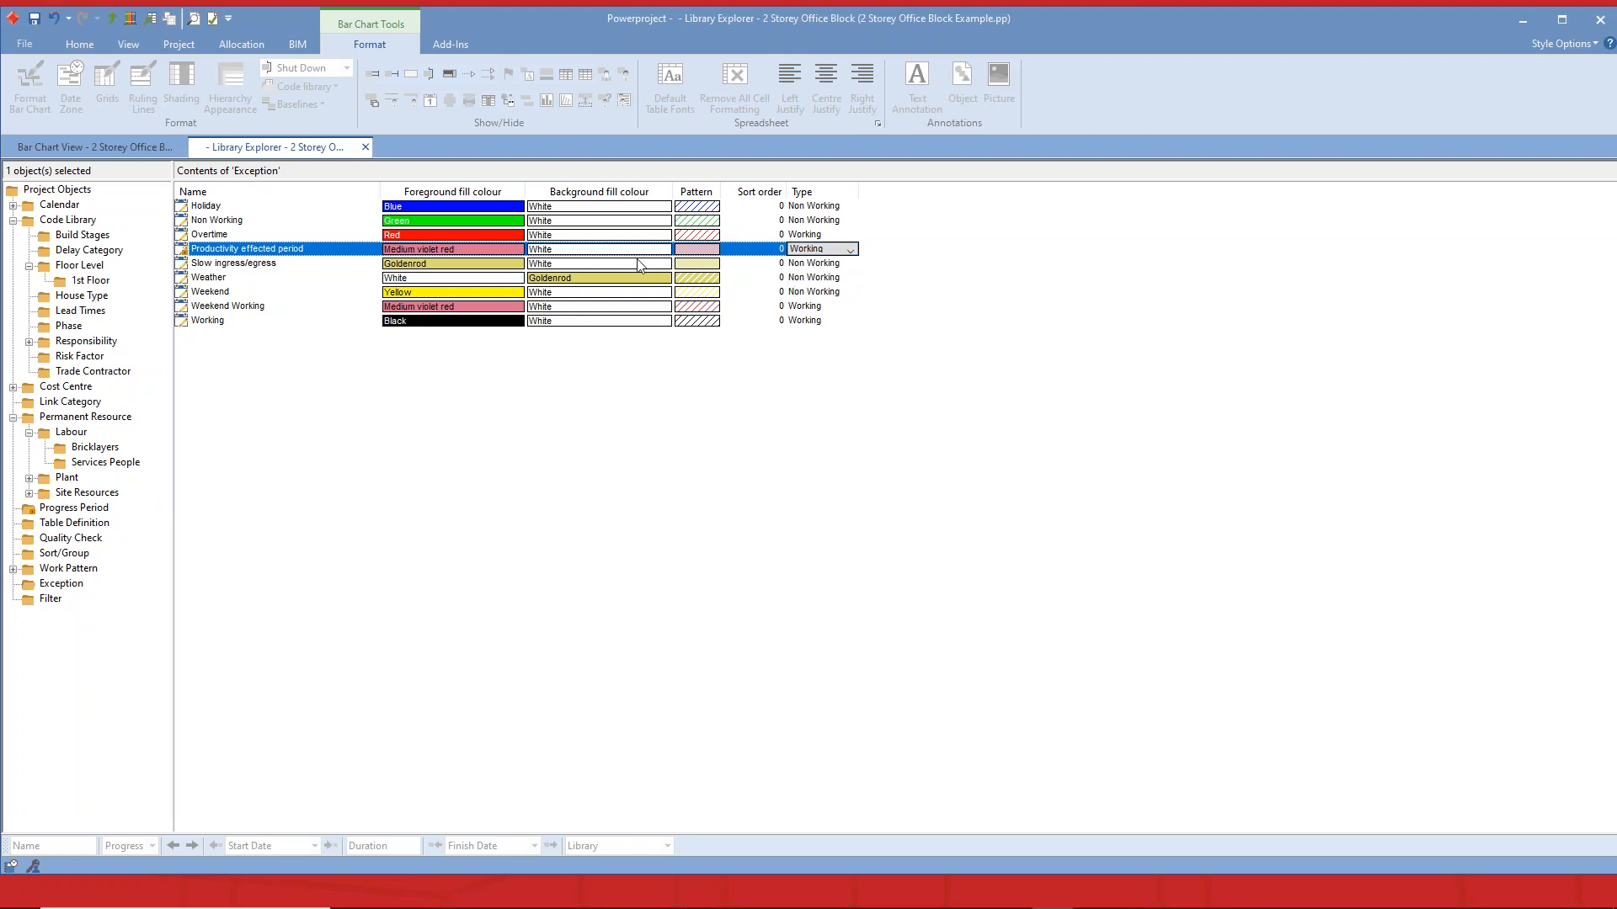
{"action": "left_click", "coordinate": [503, 250]}
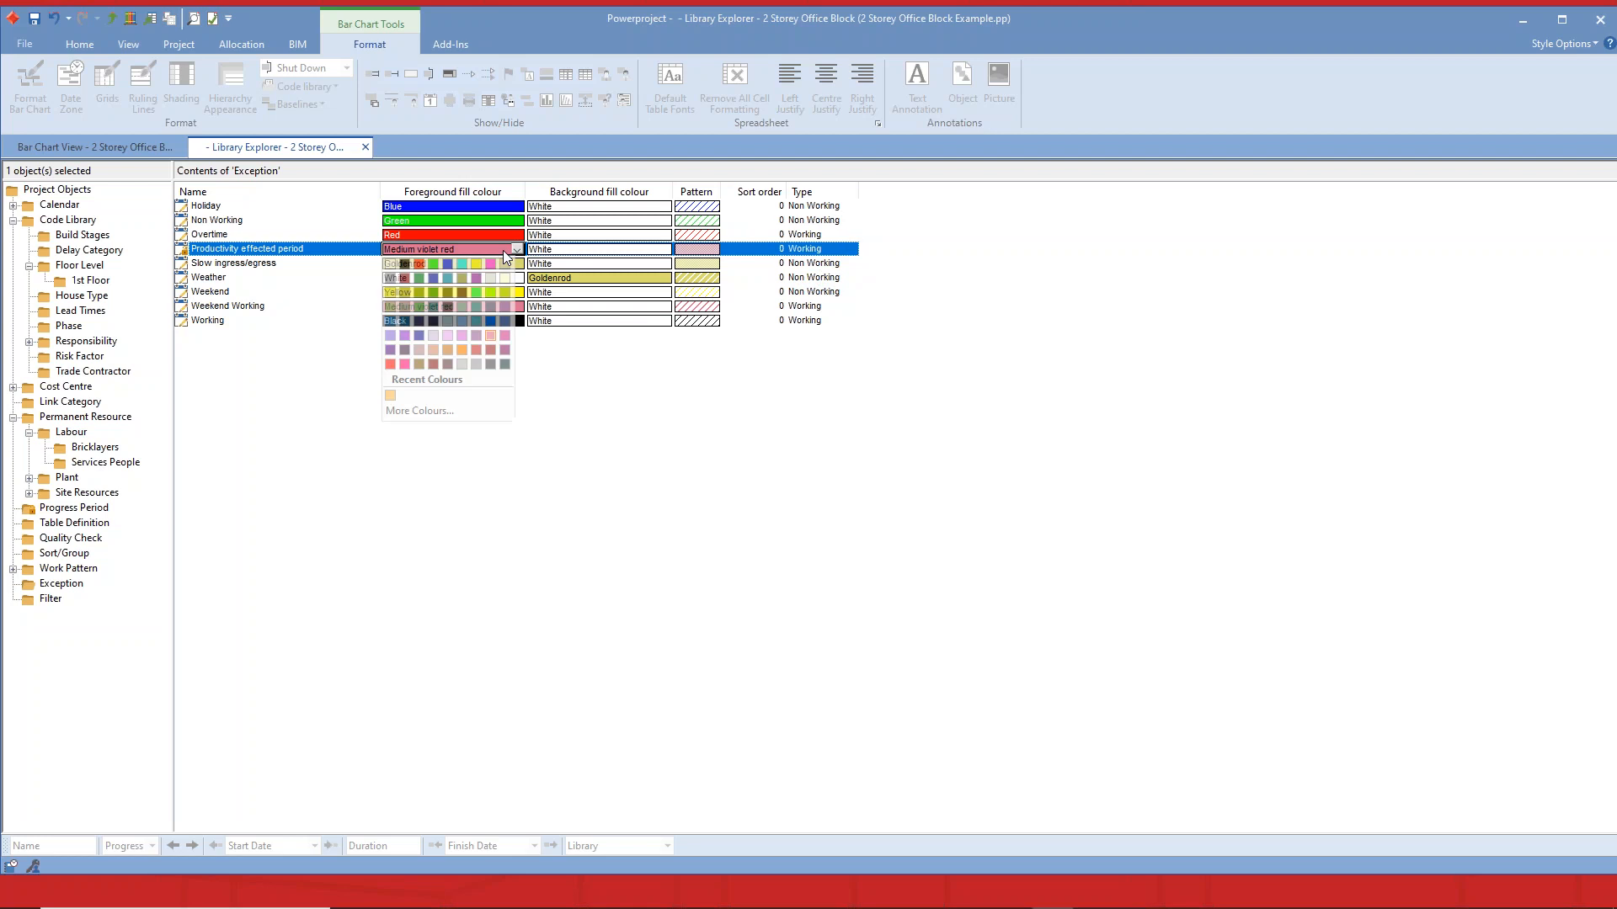
{"action": "left_click", "coordinate": [420, 350]}
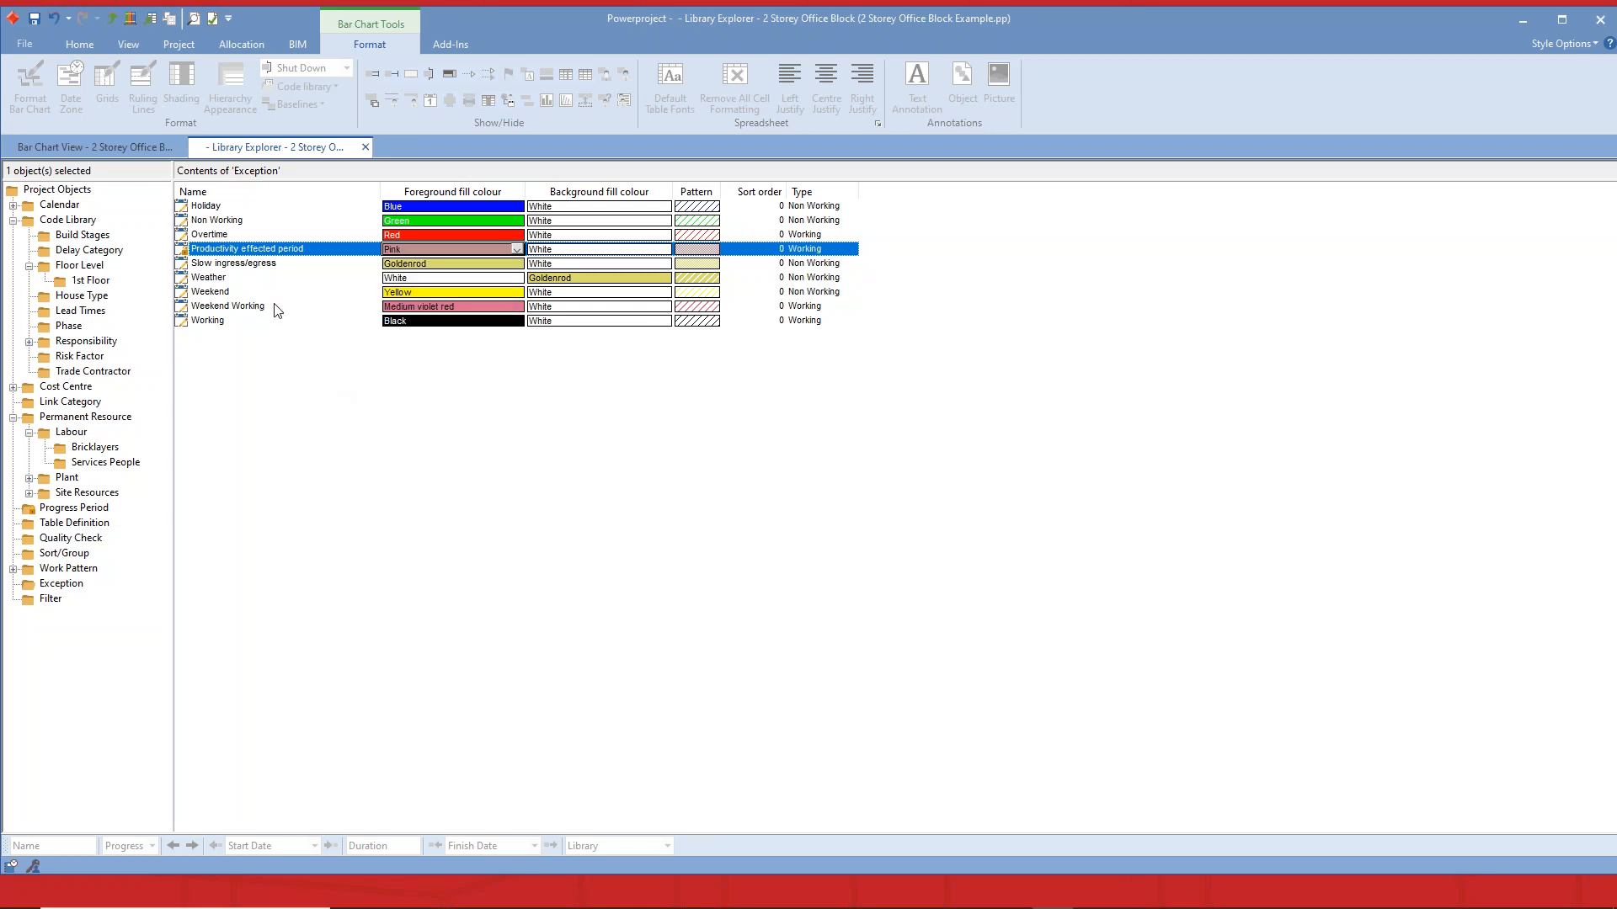
Examine the Monday exceptions and working times in the 8hr-day, 5 day Shaded Week work pattern.
{"action": "left_click", "coordinate": [13, 570]}
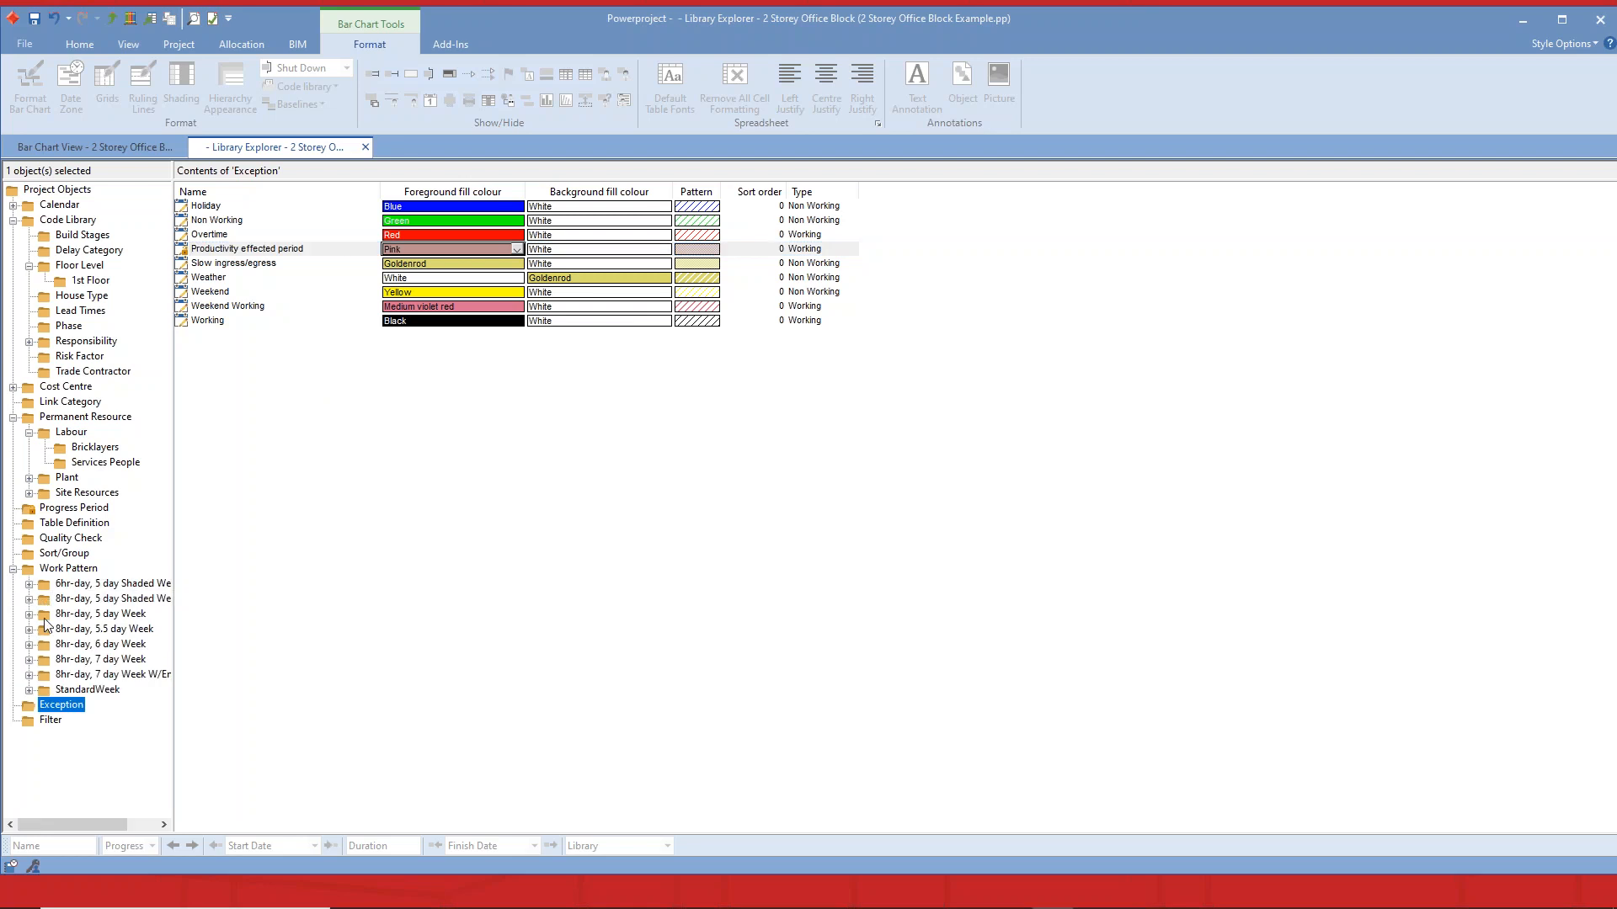
{"action": "left_click", "coordinate": [28, 599]}
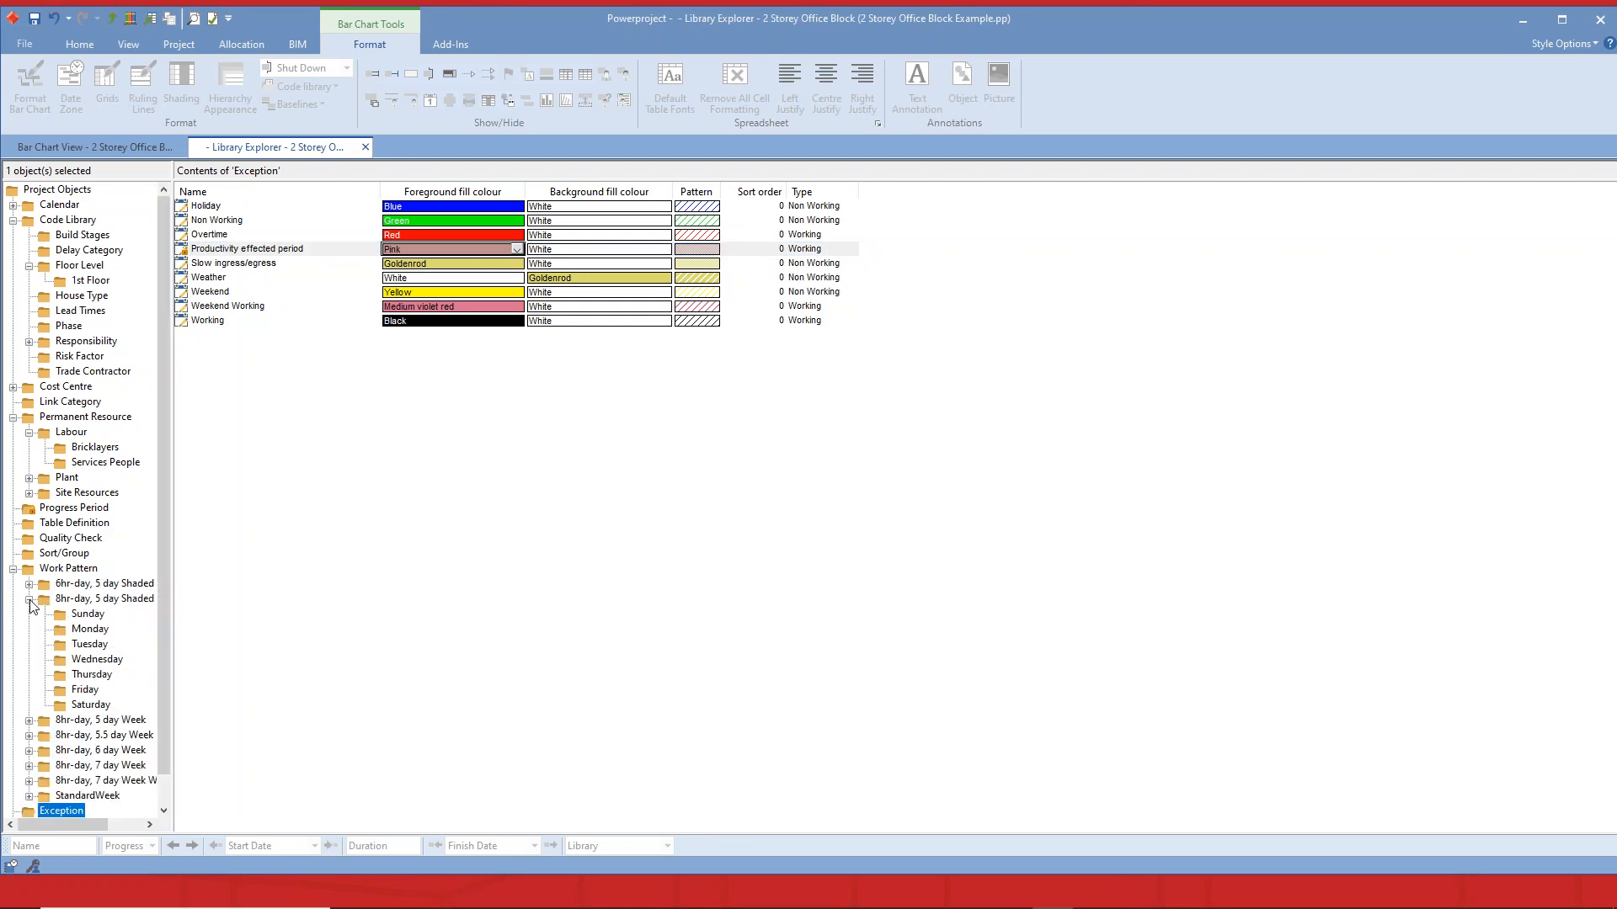
{"action": "left_click", "coordinate": [69, 633]}
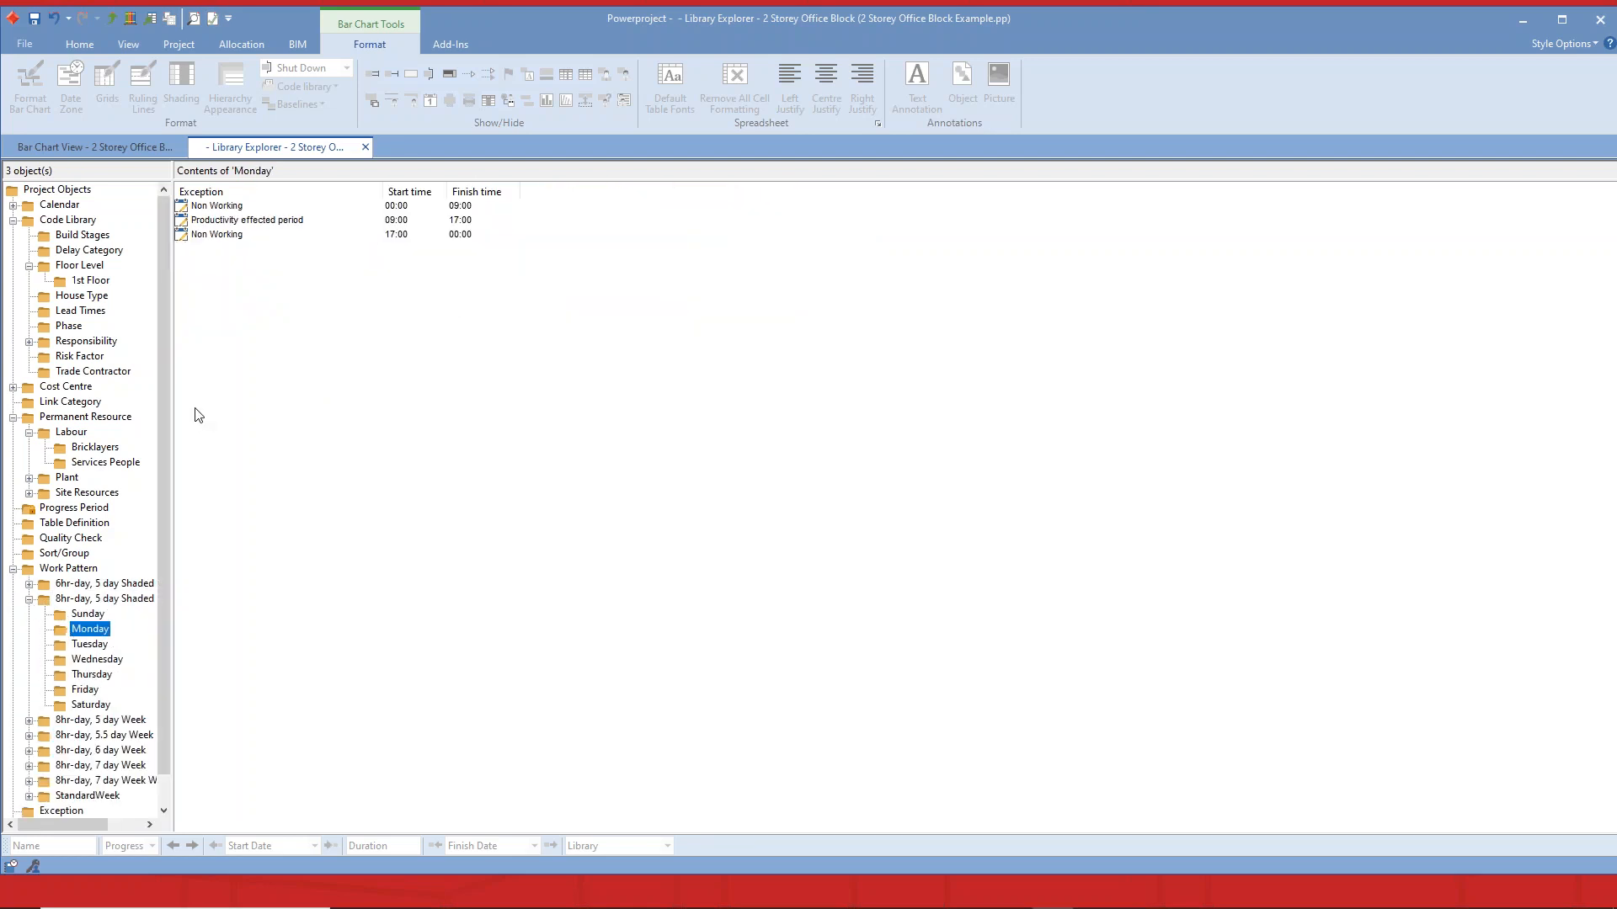
{"action": "left_click", "coordinate": [185, 222]}
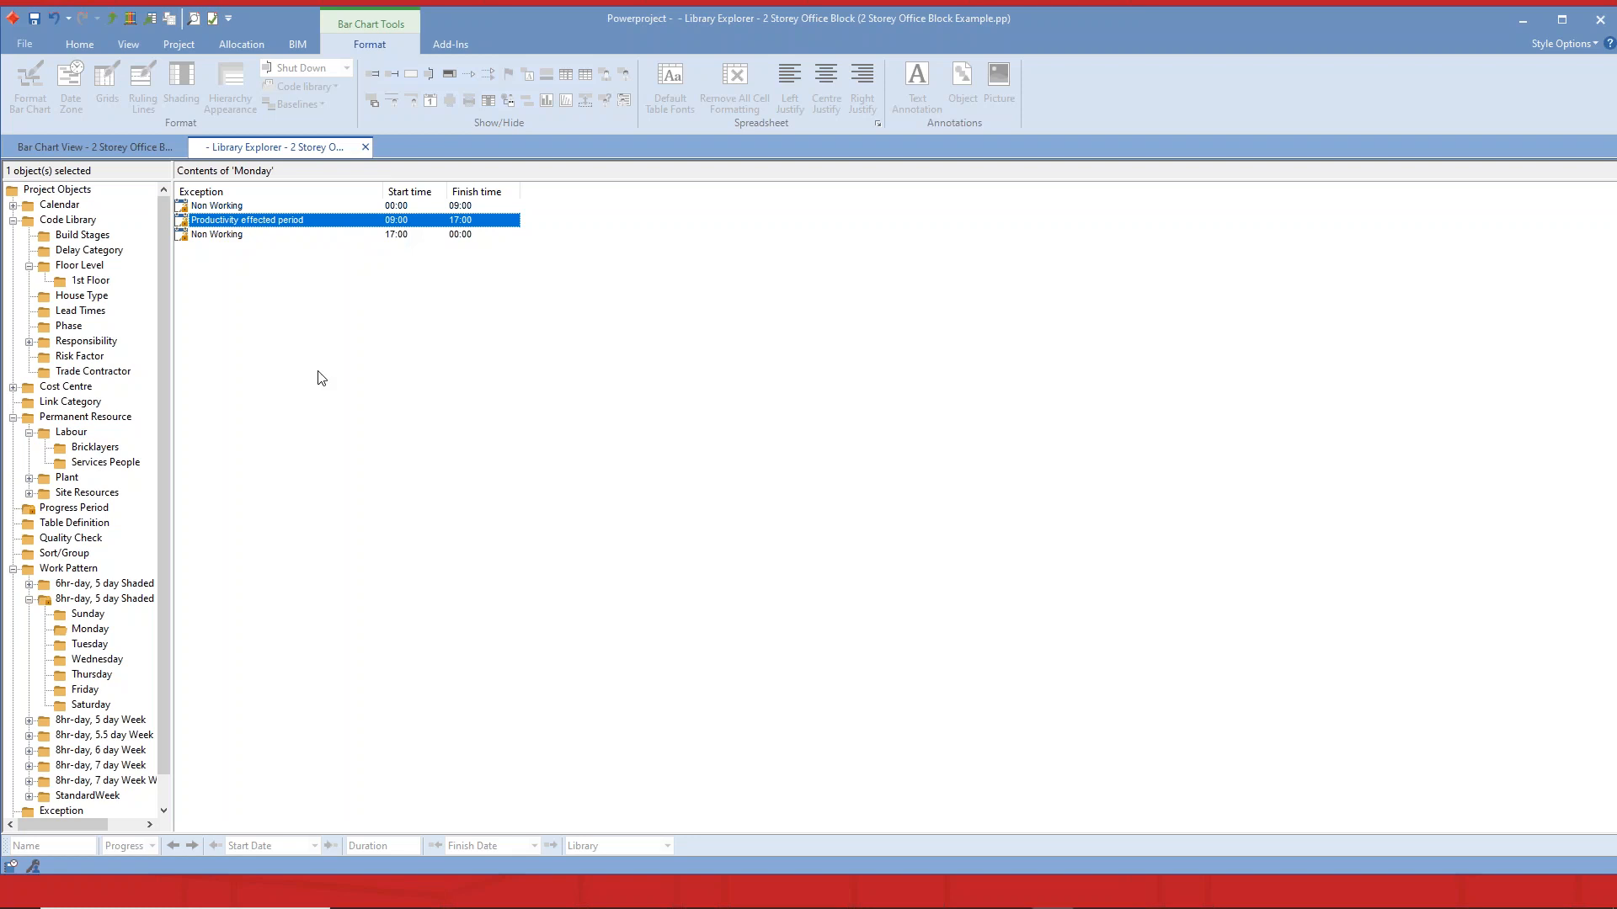
{"action": "left_click", "coordinate": [14, 570]}
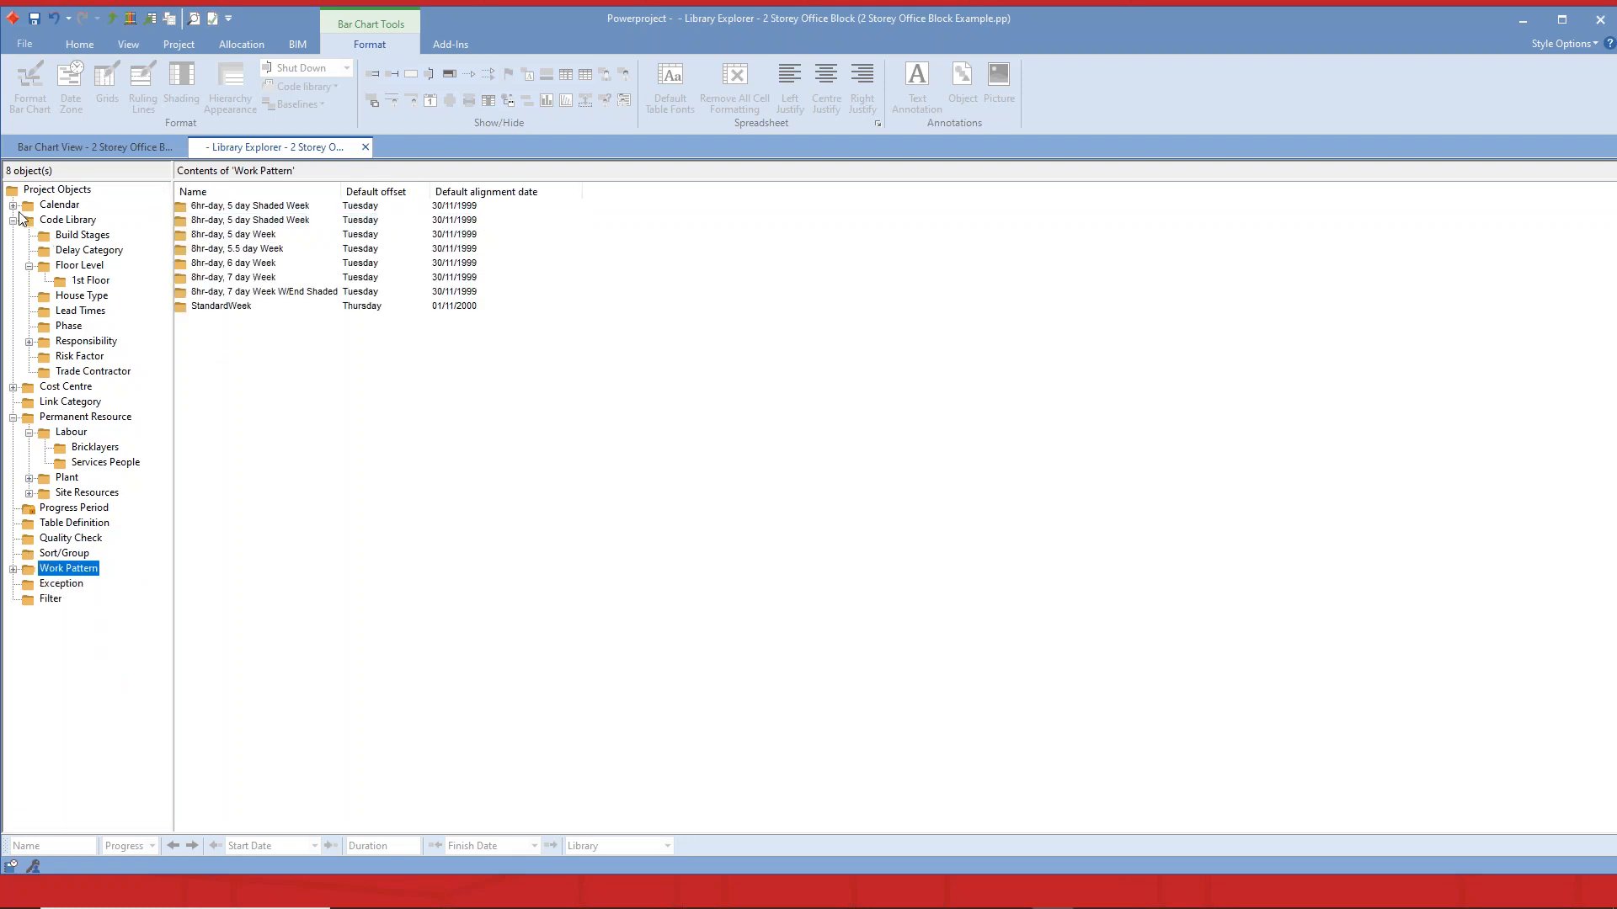
Examine the work pattern assignments and their date ranges in the 5 day week shaded period calendar.
{"action": "left_click", "coordinate": [50, 206]}
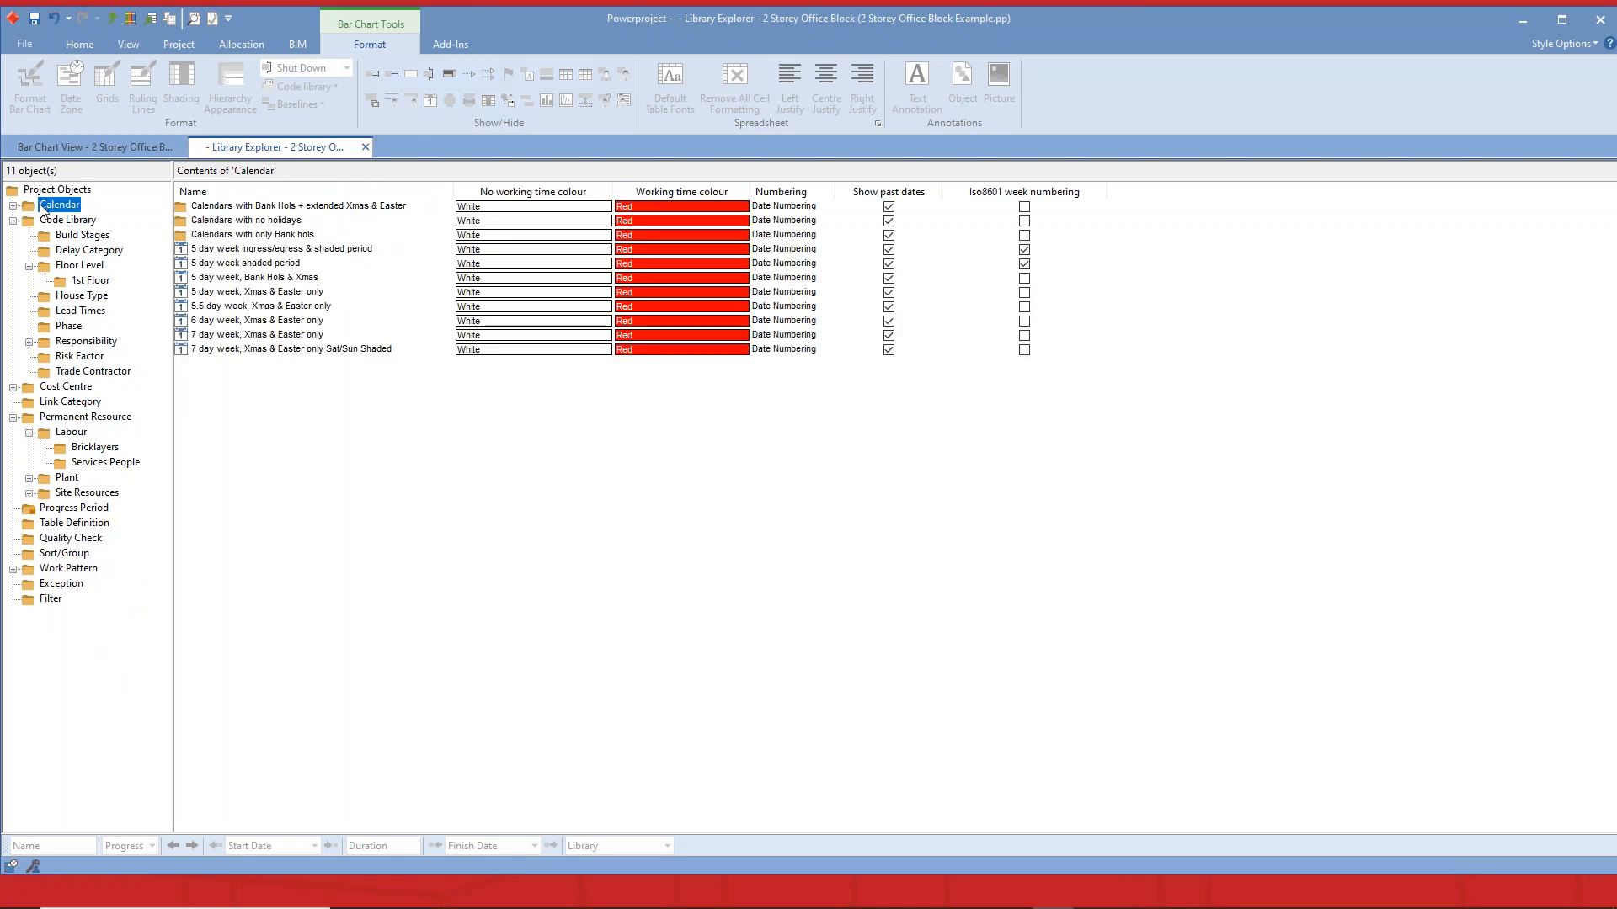
{"action": "double_click", "coordinate": [187, 266]}
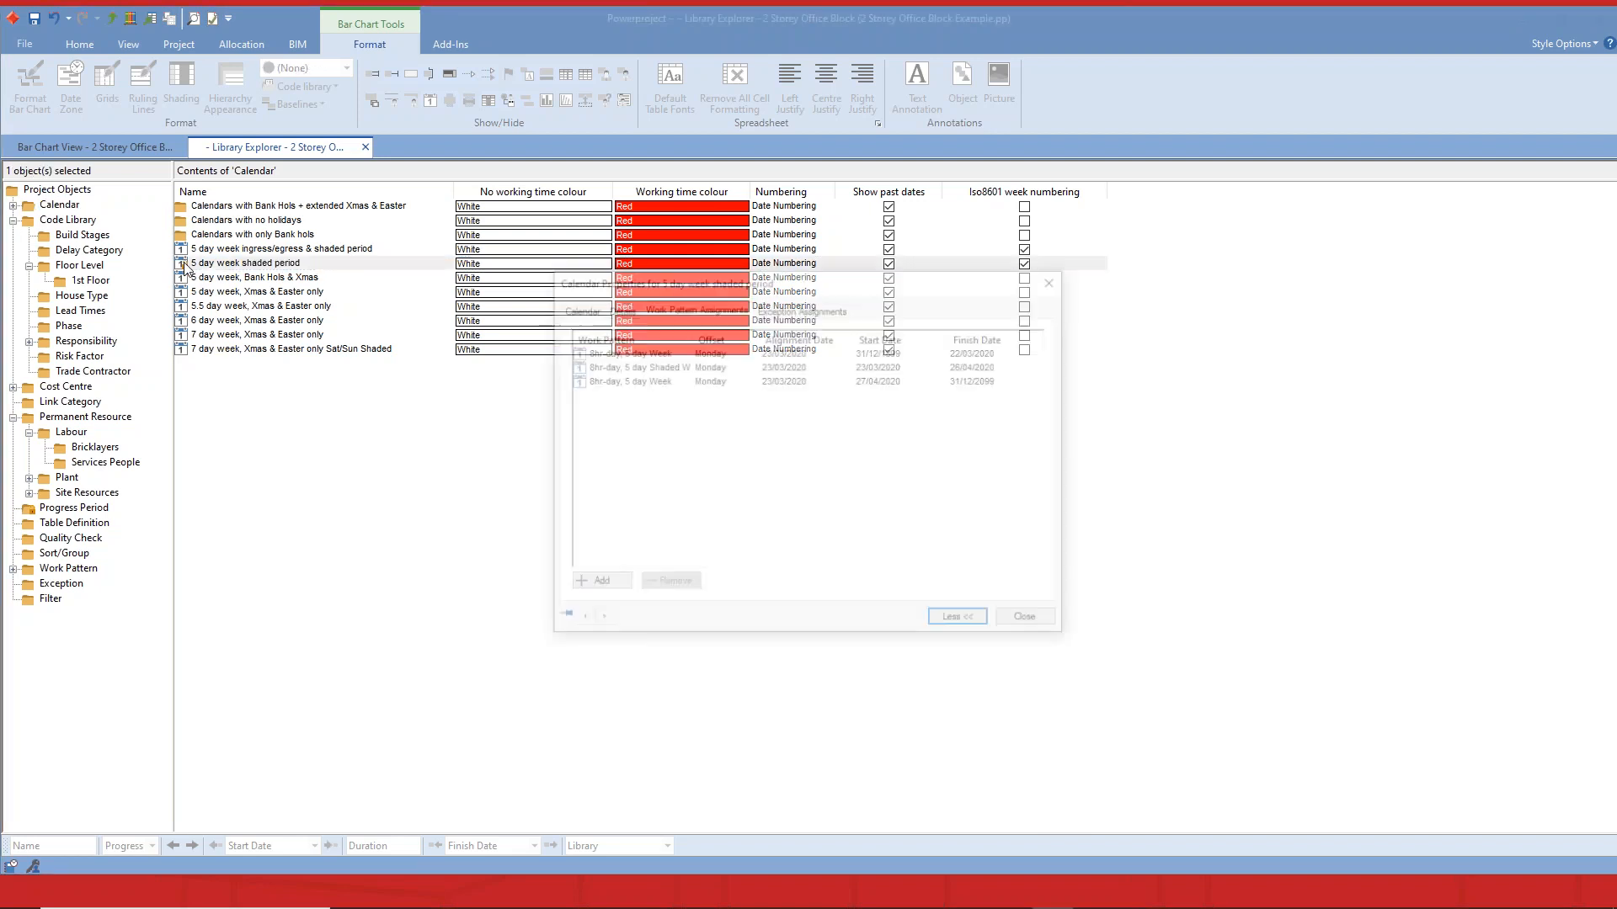
{"action": "left_click", "coordinate": [682, 305]}
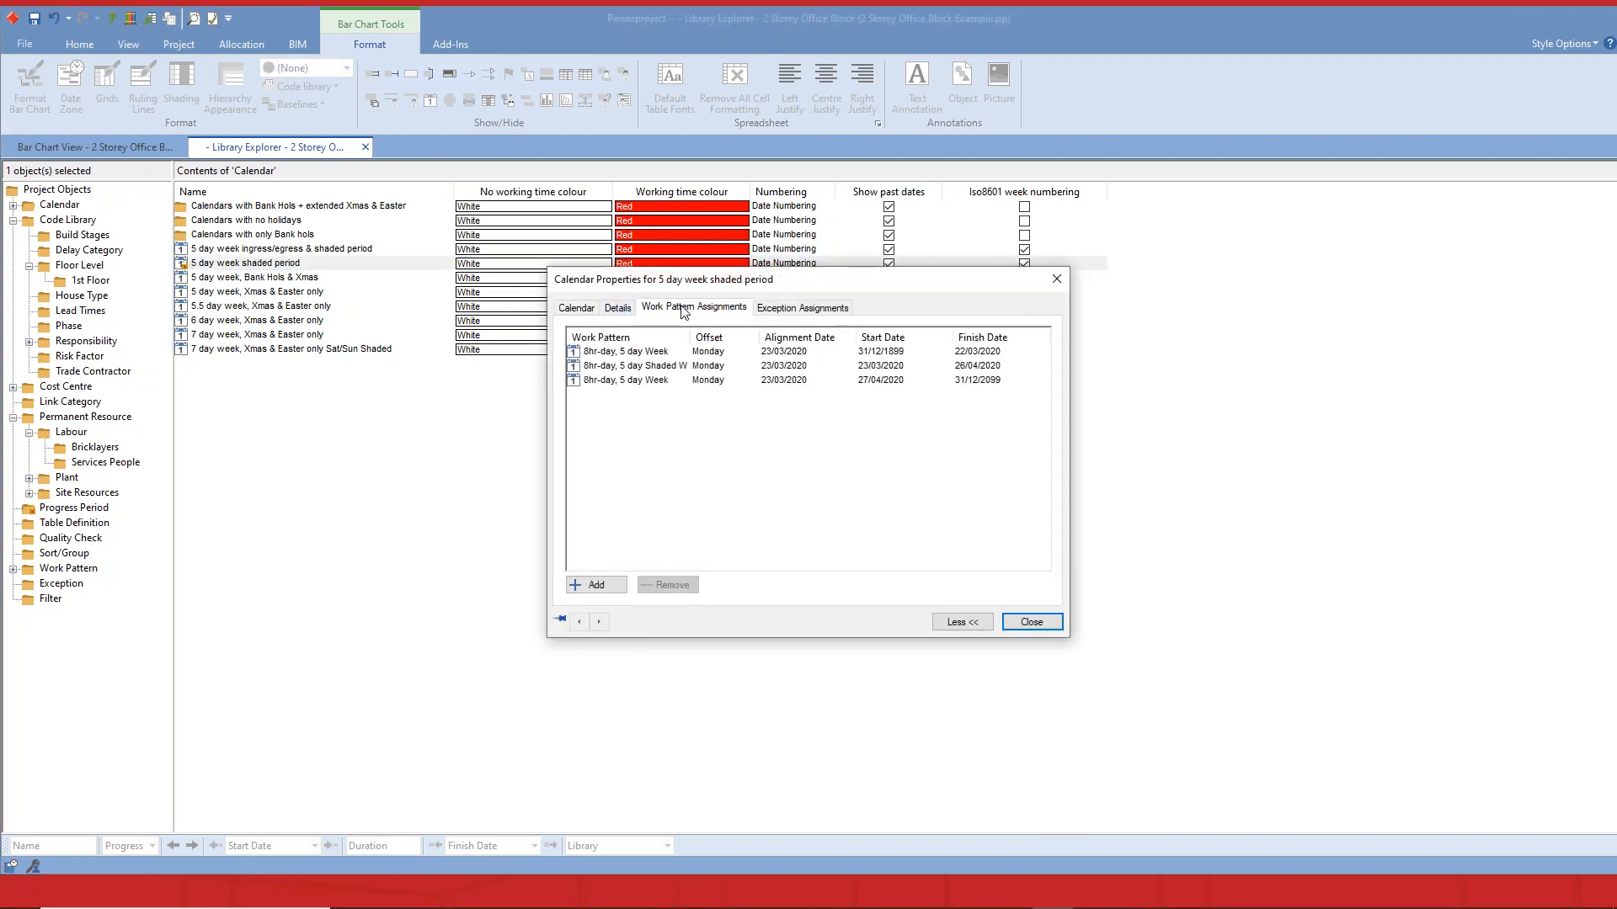
{"action": "left_click", "coordinate": [581, 355]}
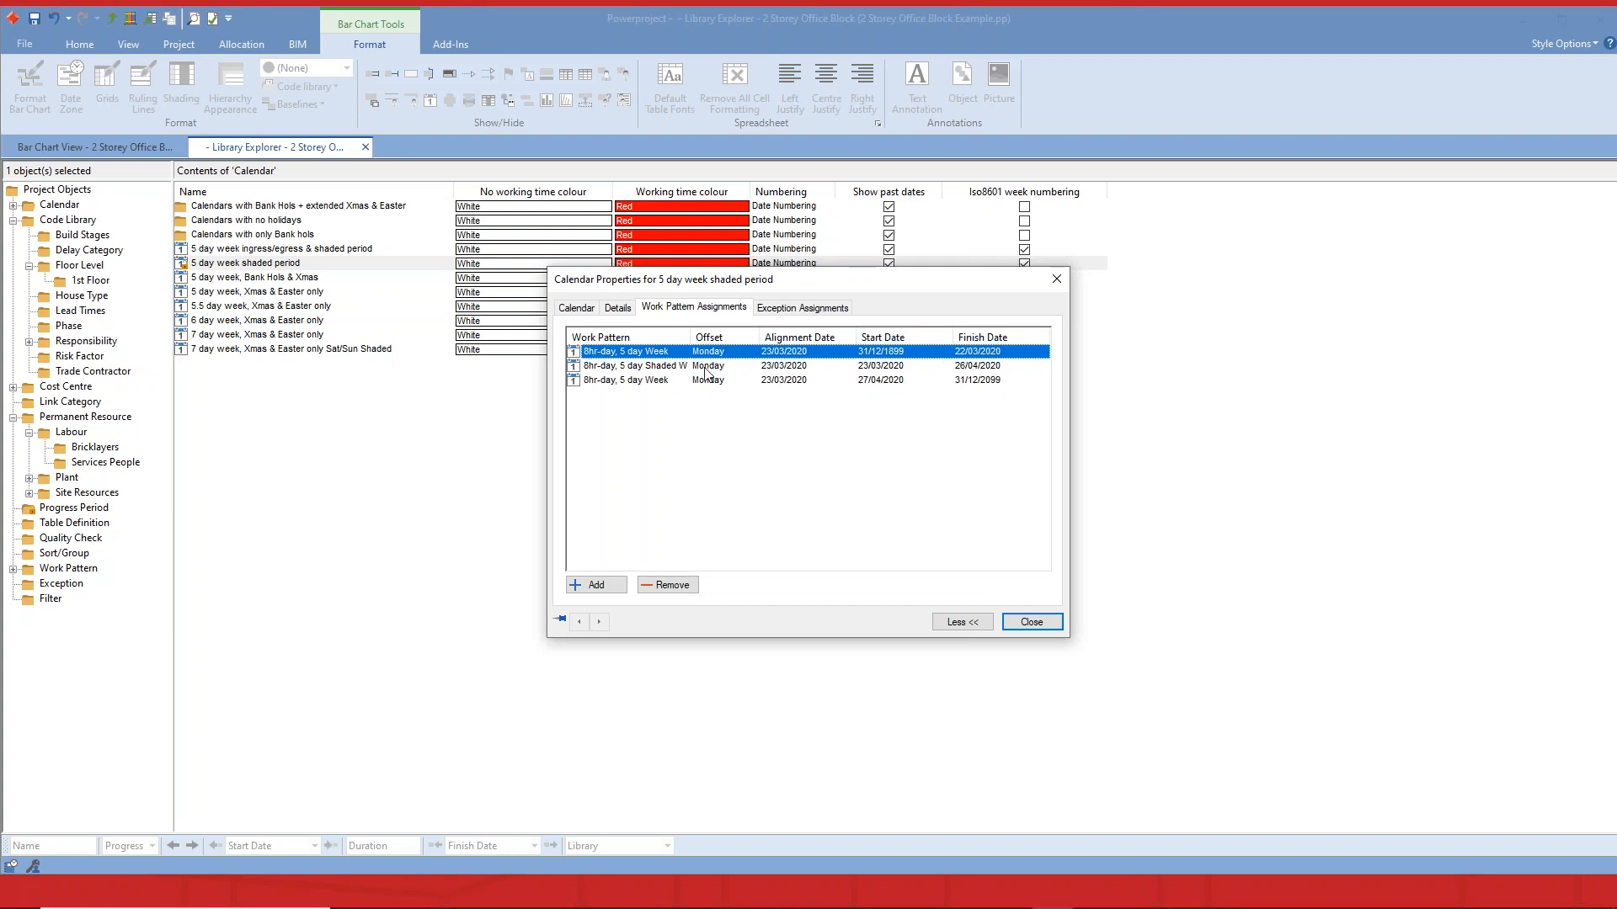
{"action": "left_click", "coordinate": [574, 367]}
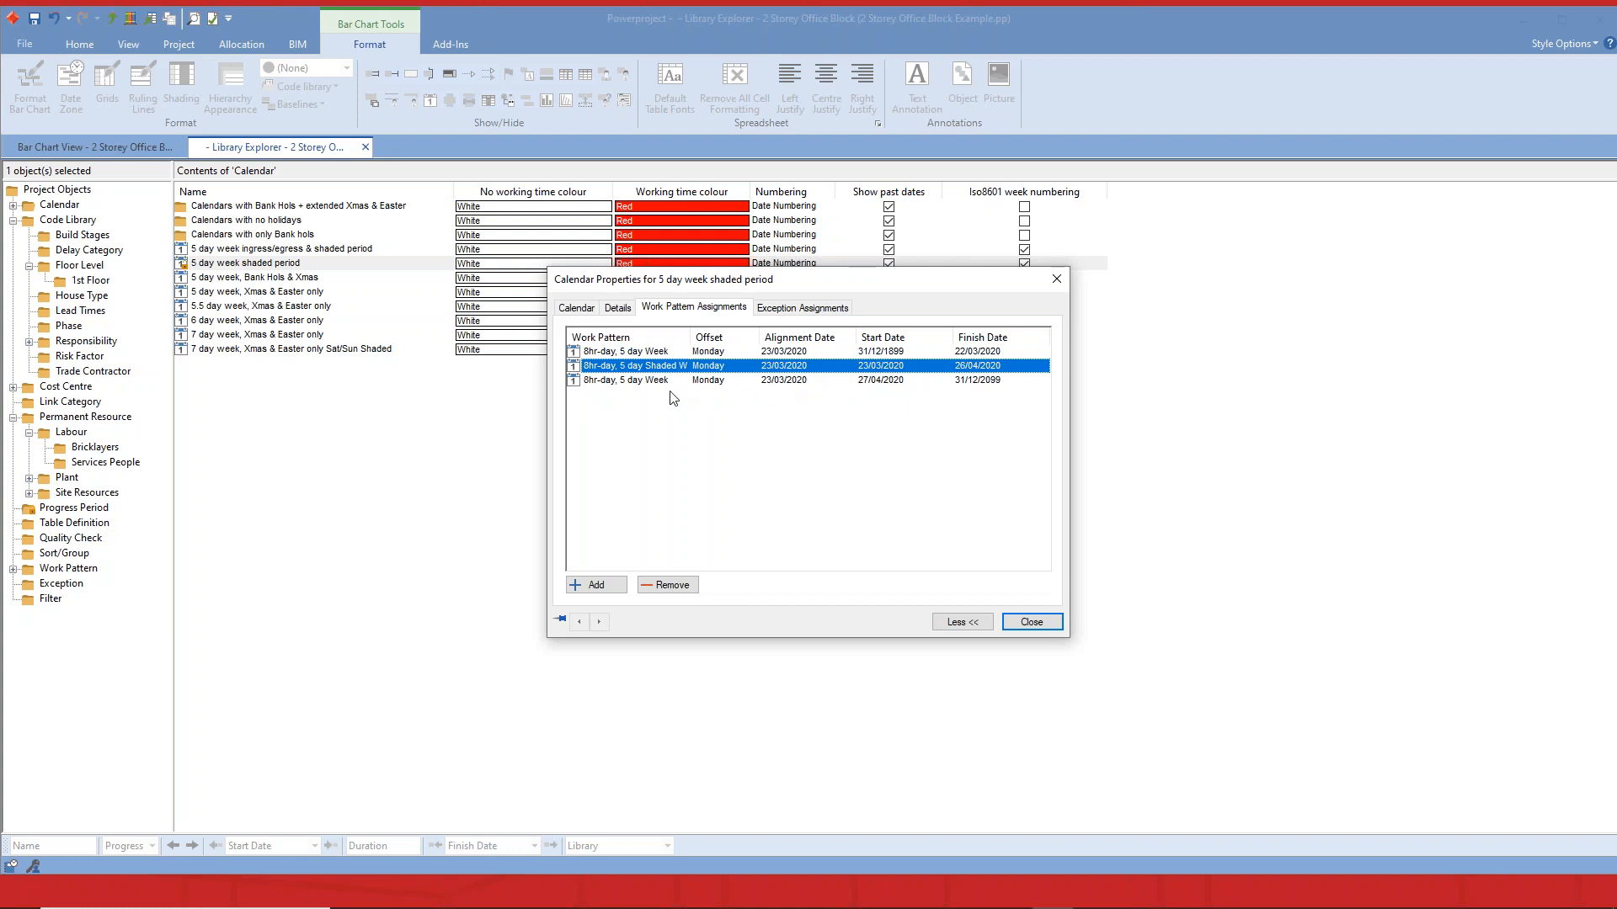
{"action": "left_click", "coordinate": [586, 381]}
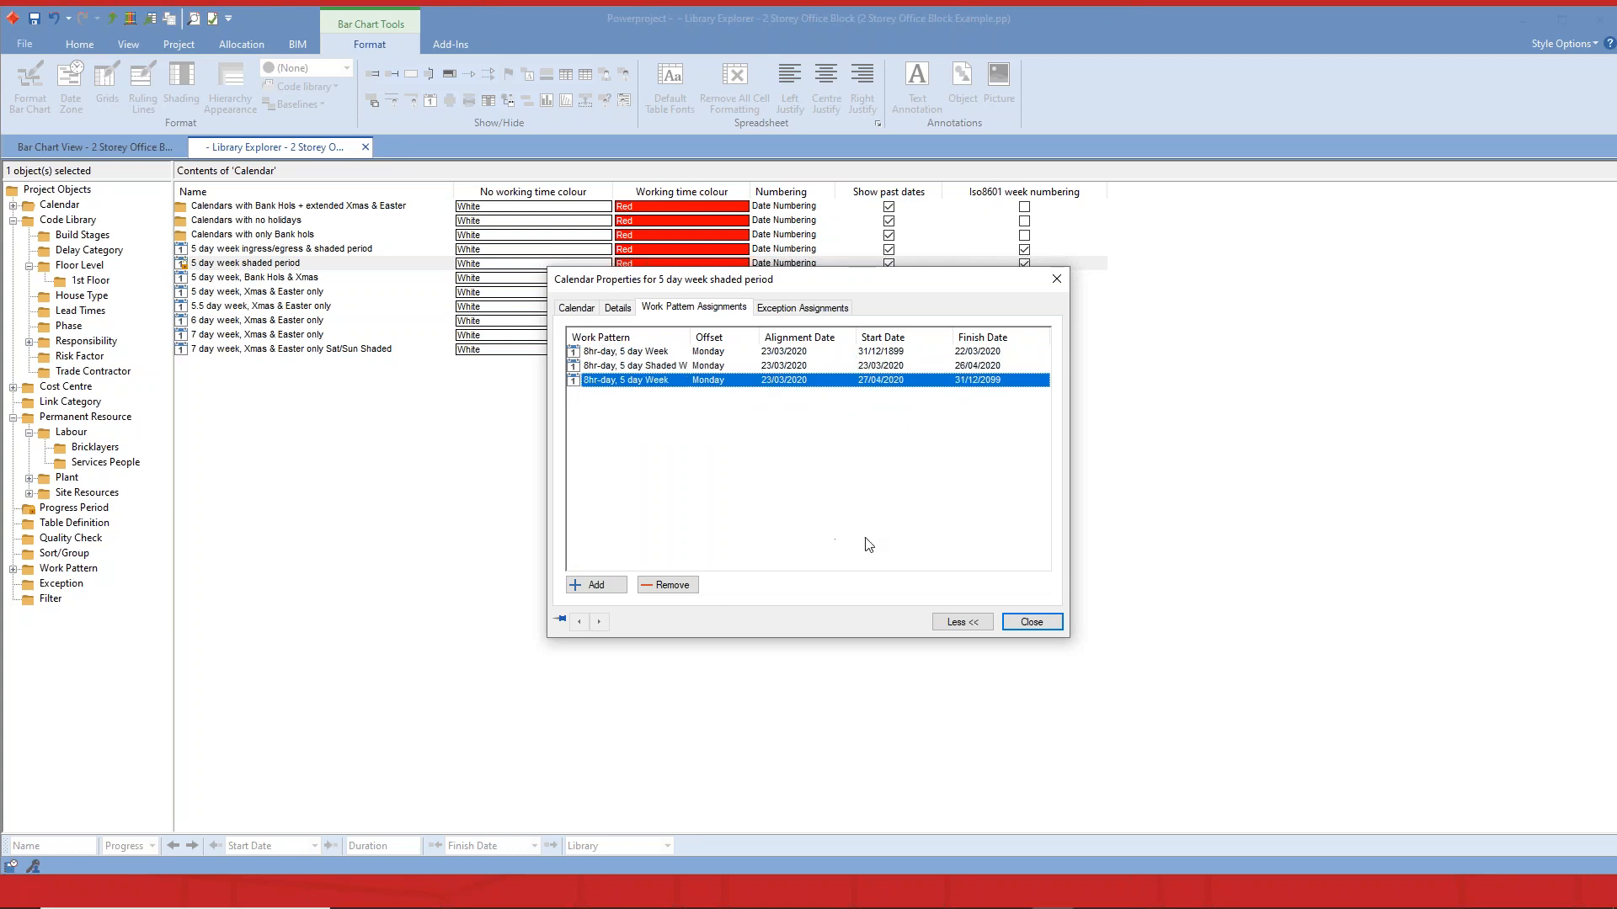
{"action": "left_click", "coordinate": [1033, 624]}
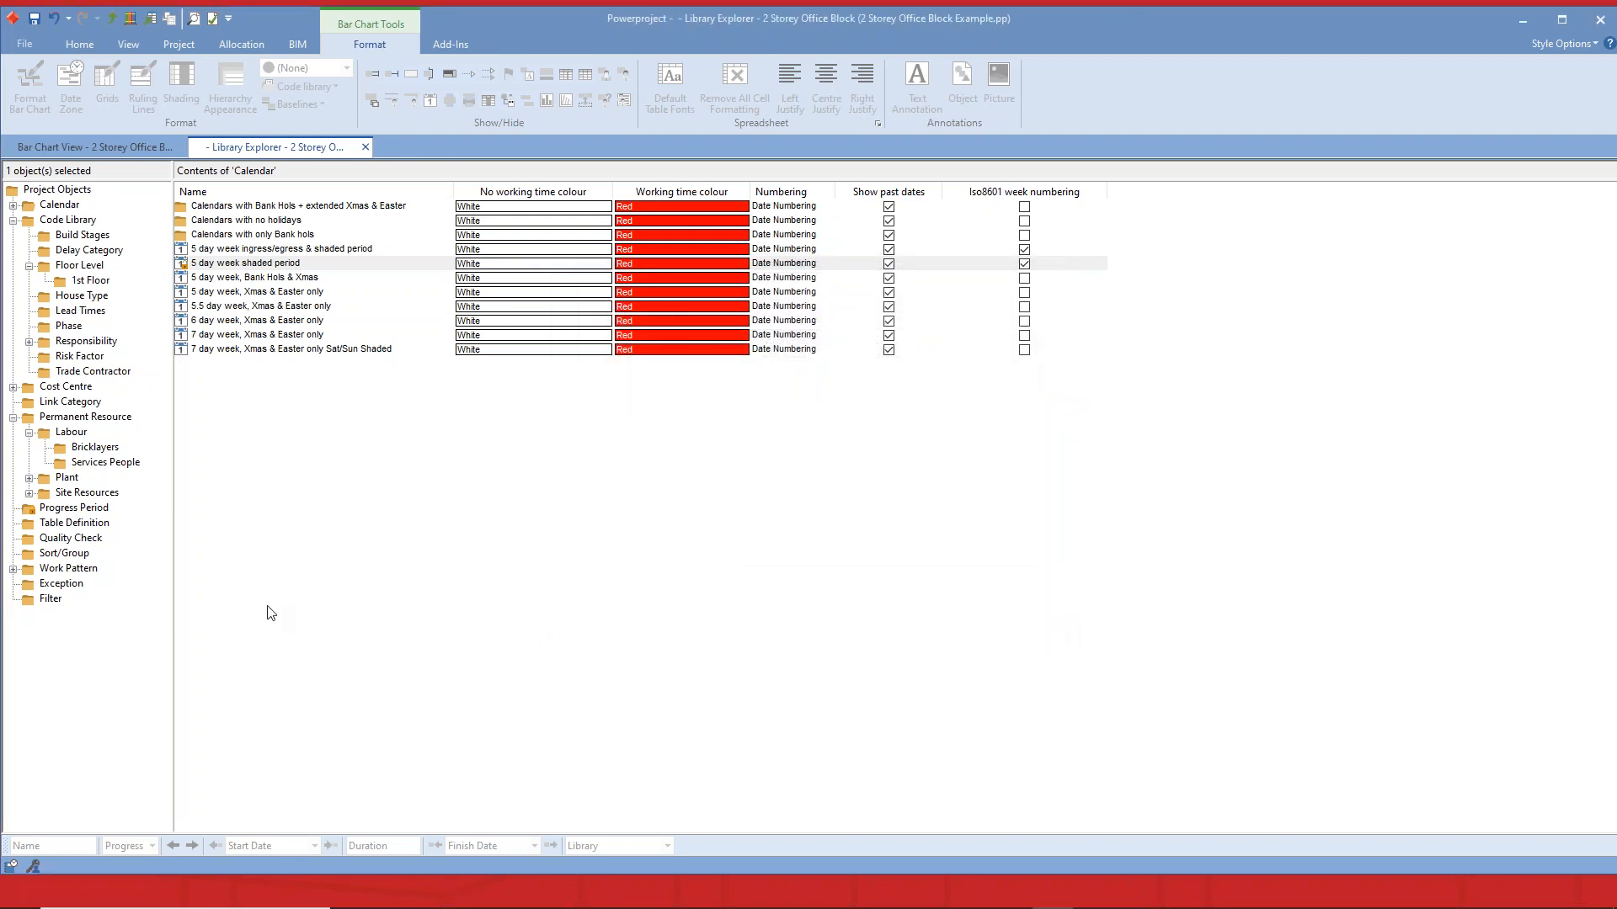
Examine the Slow ingress/egress exception and its Monday time slots in the 6hr-day, 5 day Shaded Week work pattern, and return to the calendar list.
{"action": "left_click", "coordinate": [34, 585]}
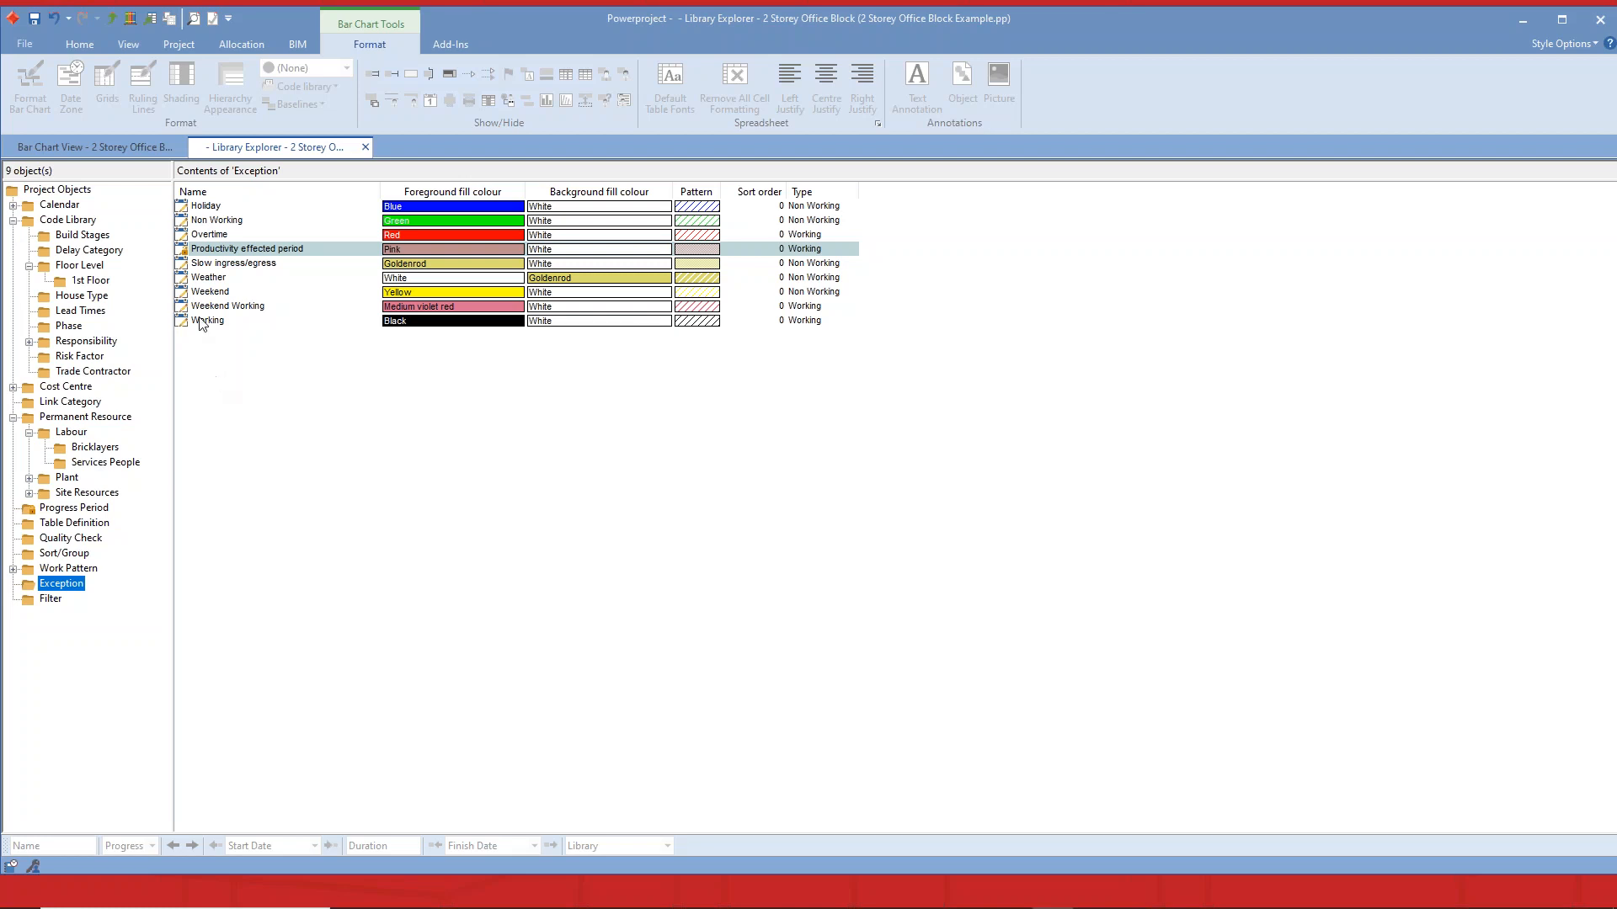
{"action": "left_click", "coordinate": [189, 266]}
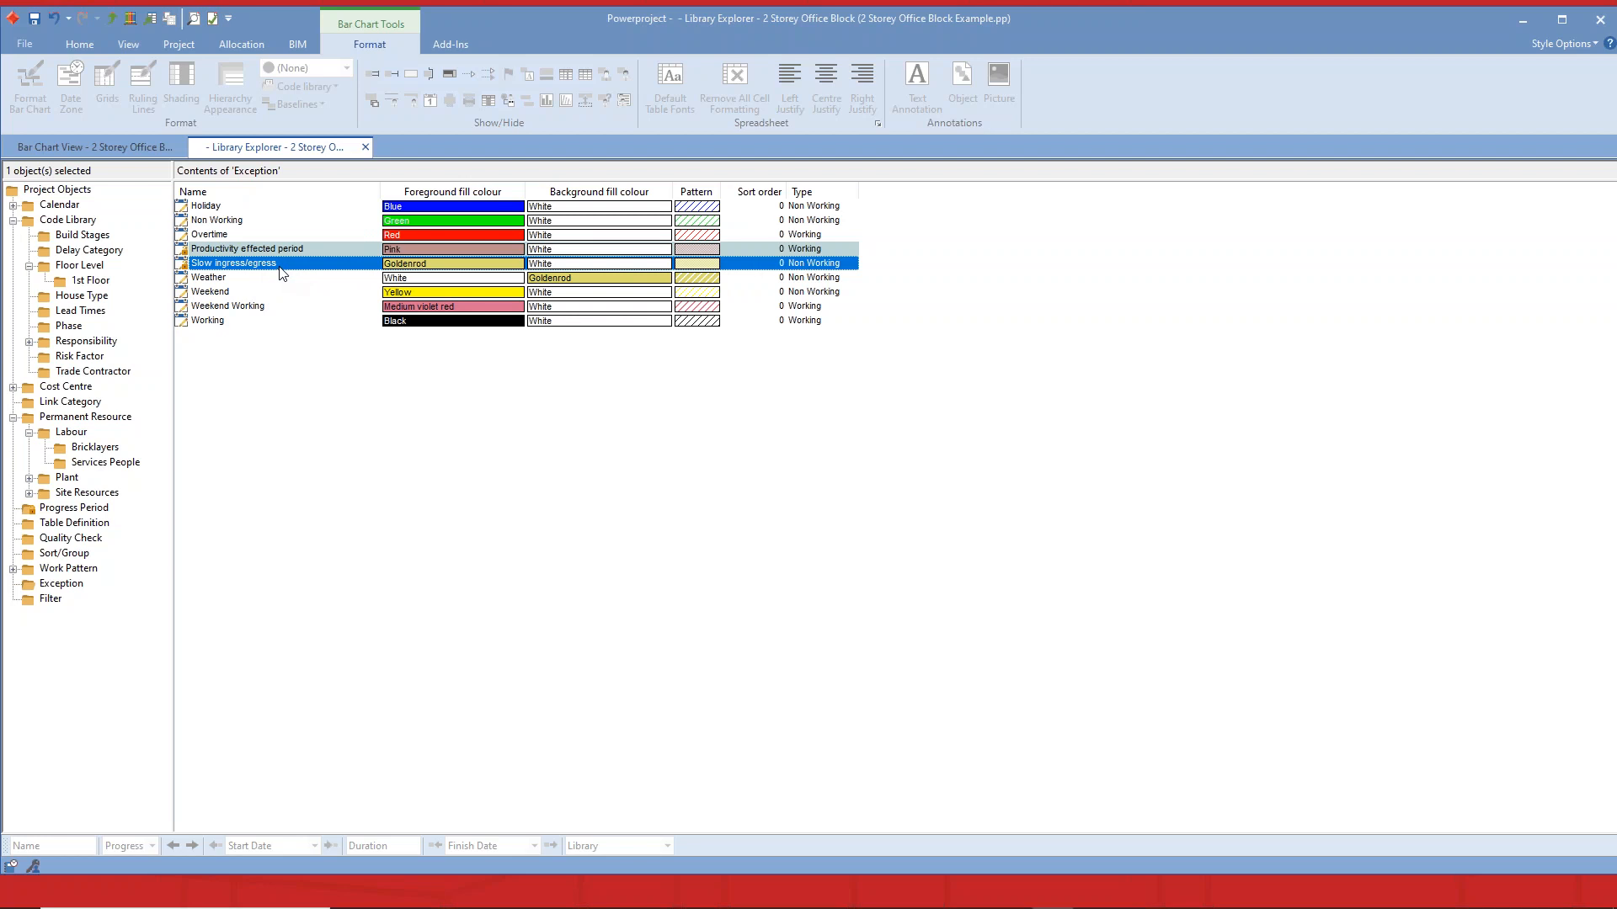
{"action": "left_click", "coordinate": [13, 570]}
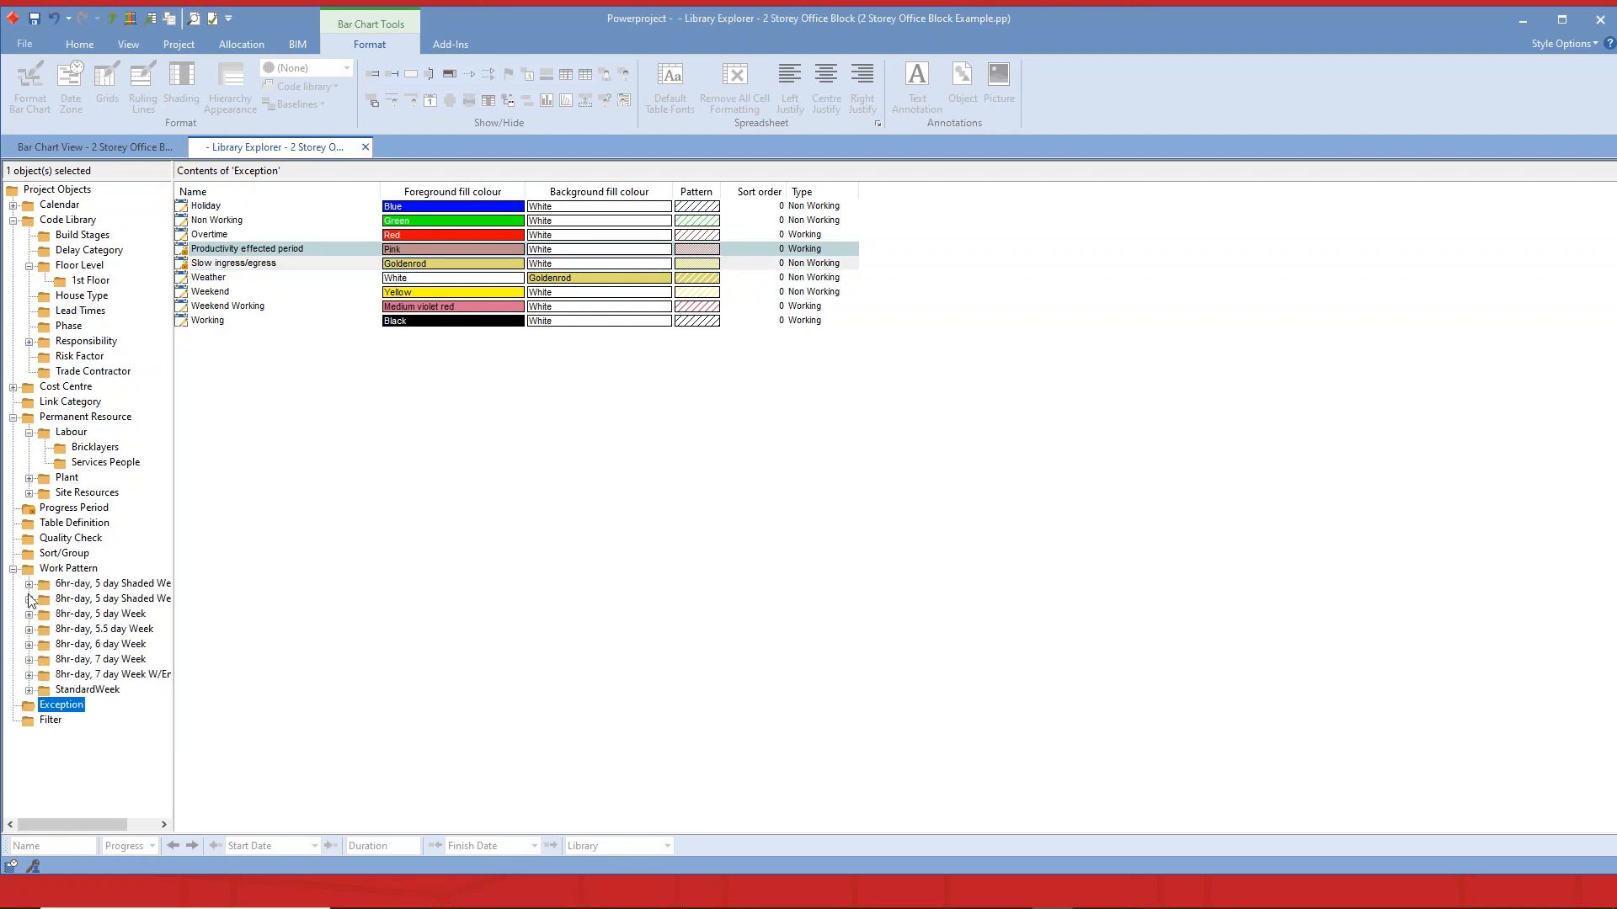
{"action": "left_click", "coordinate": [64, 614]}
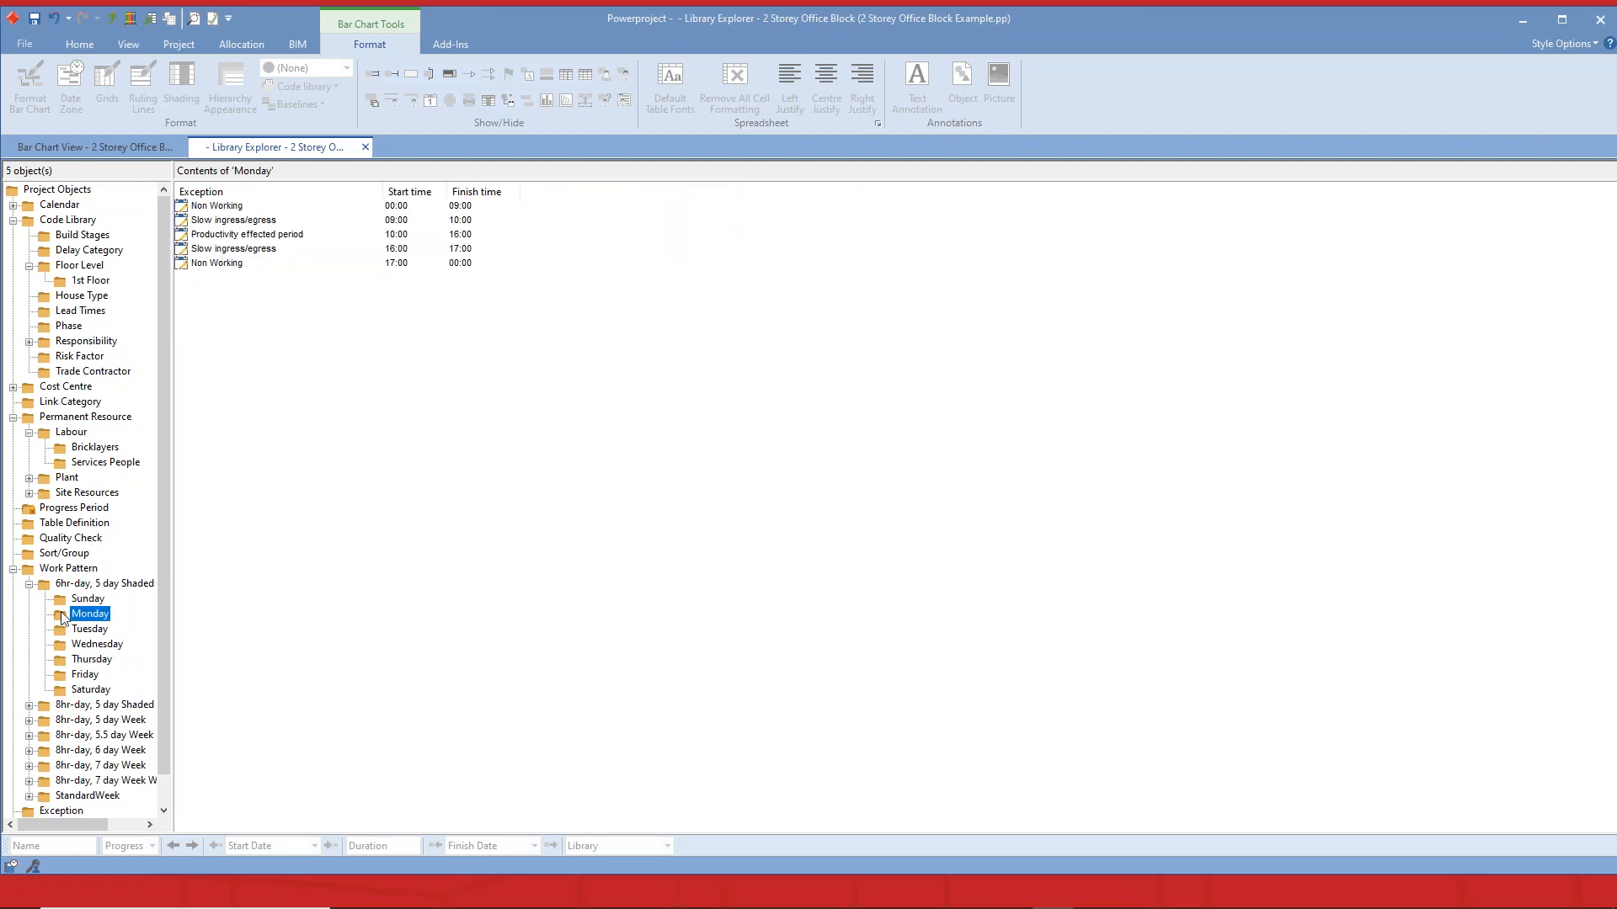
{"action": "left_click", "coordinate": [184, 221]}
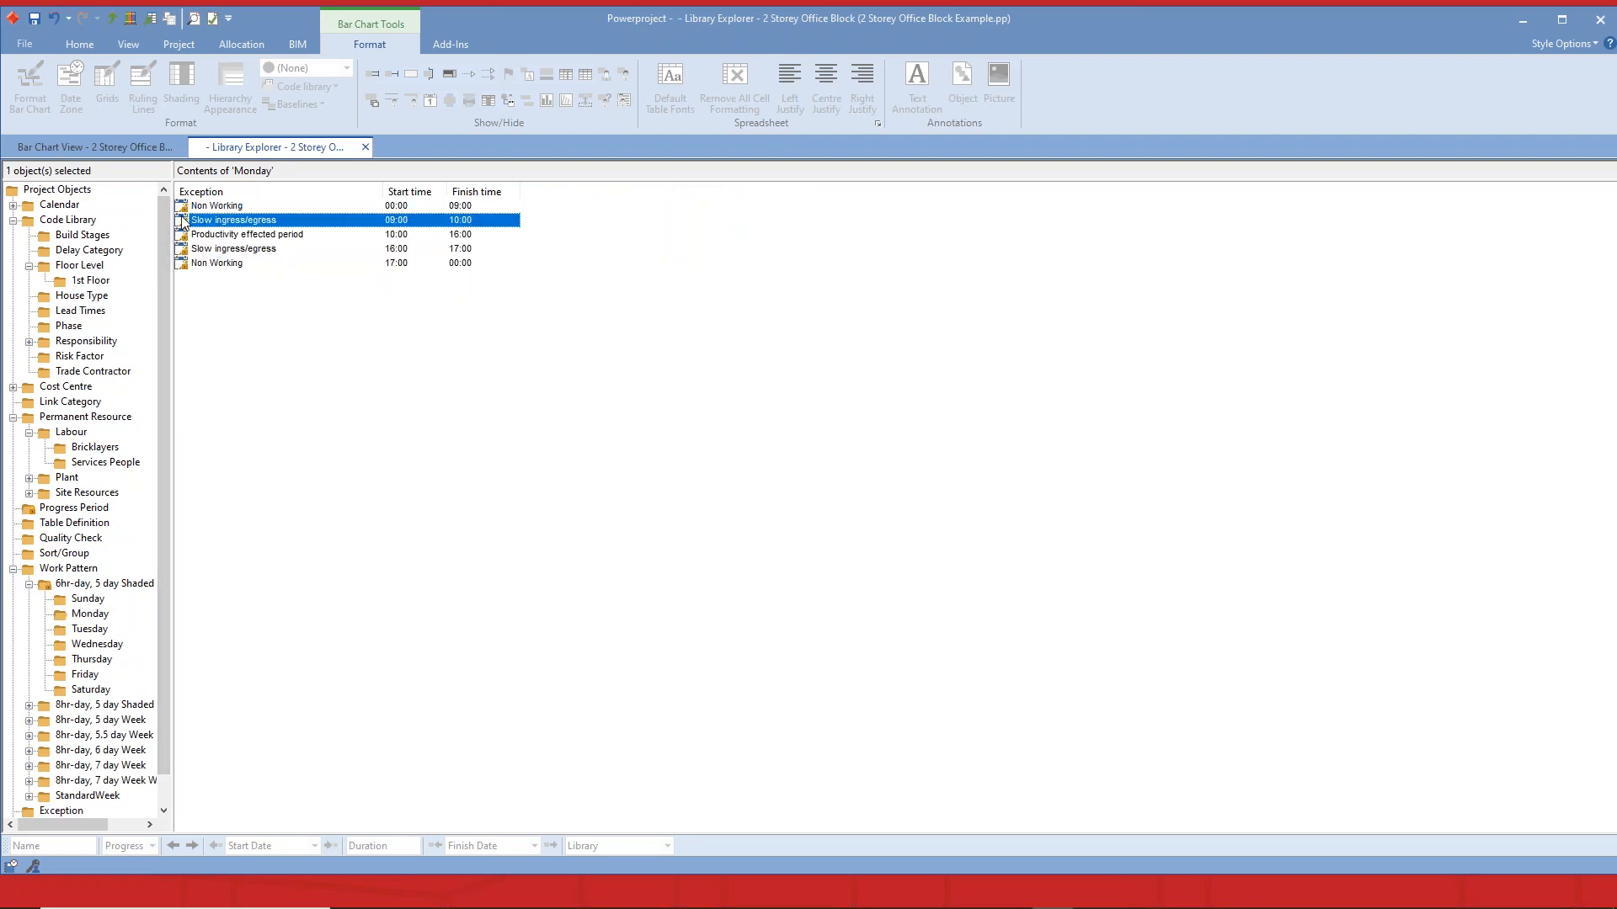
{"action": "left_click", "coordinate": [185, 249]}
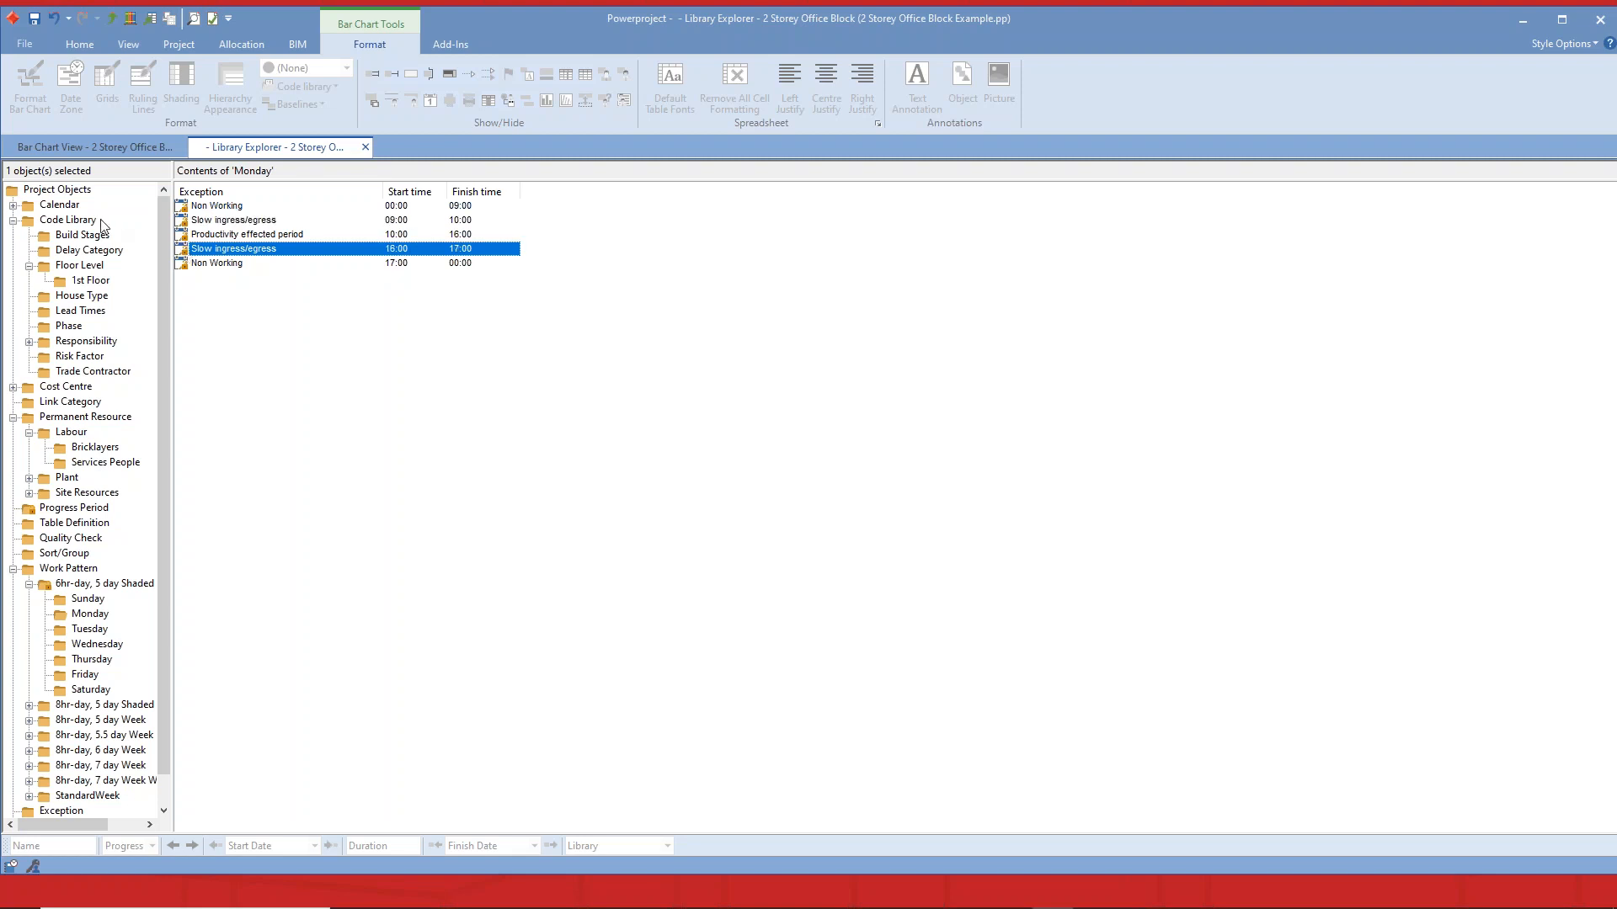
{"action": "left_click", "coordinate": [59, 207]}
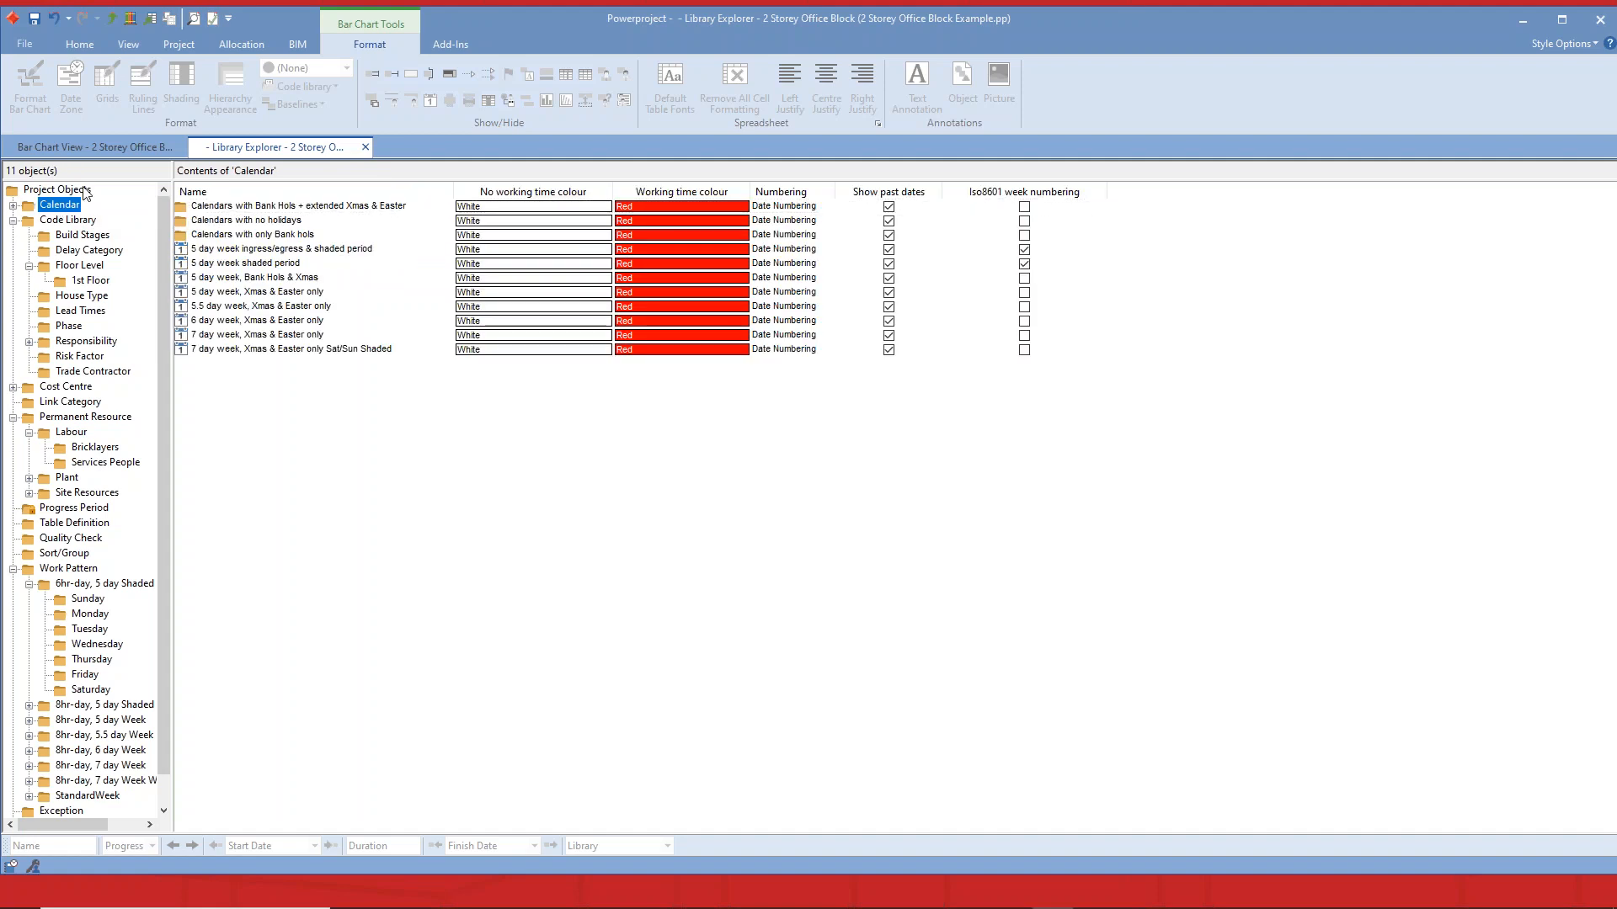
In the bar chart, assign the 5 day week ingress/egress & shaded period calendar to Cols. G - 1 - Z2, retaining its existing duration.
{"action": "left_click", "coordinate": [105, 149]}
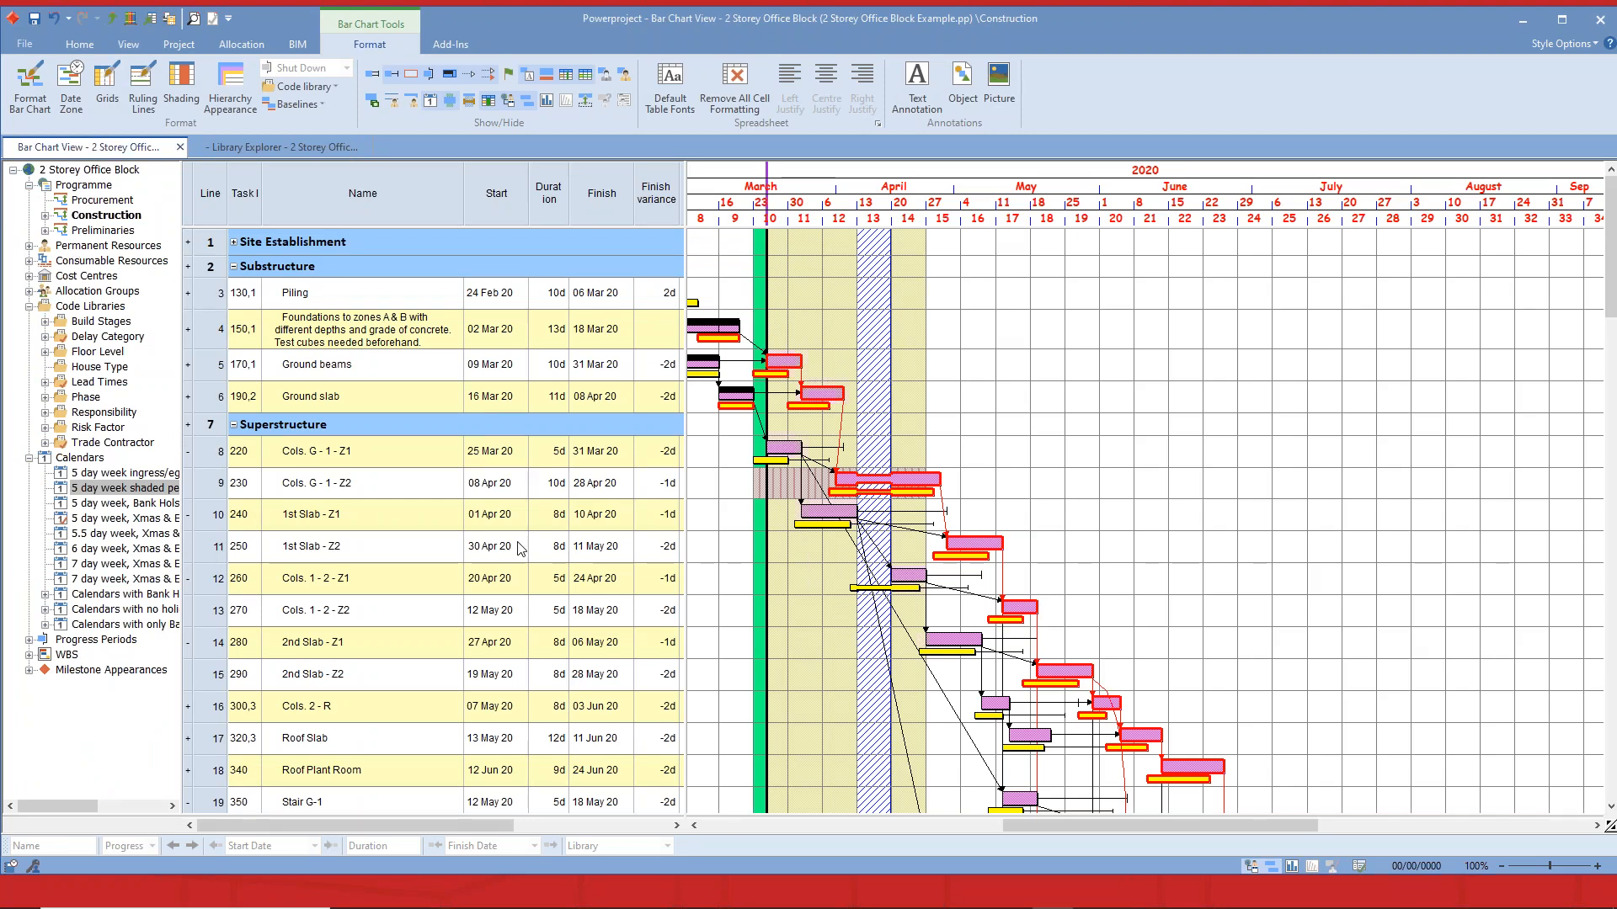
{"action": "left_click_drag", "start_coordinate": [148, 477], "coordinate": [913, 493]}
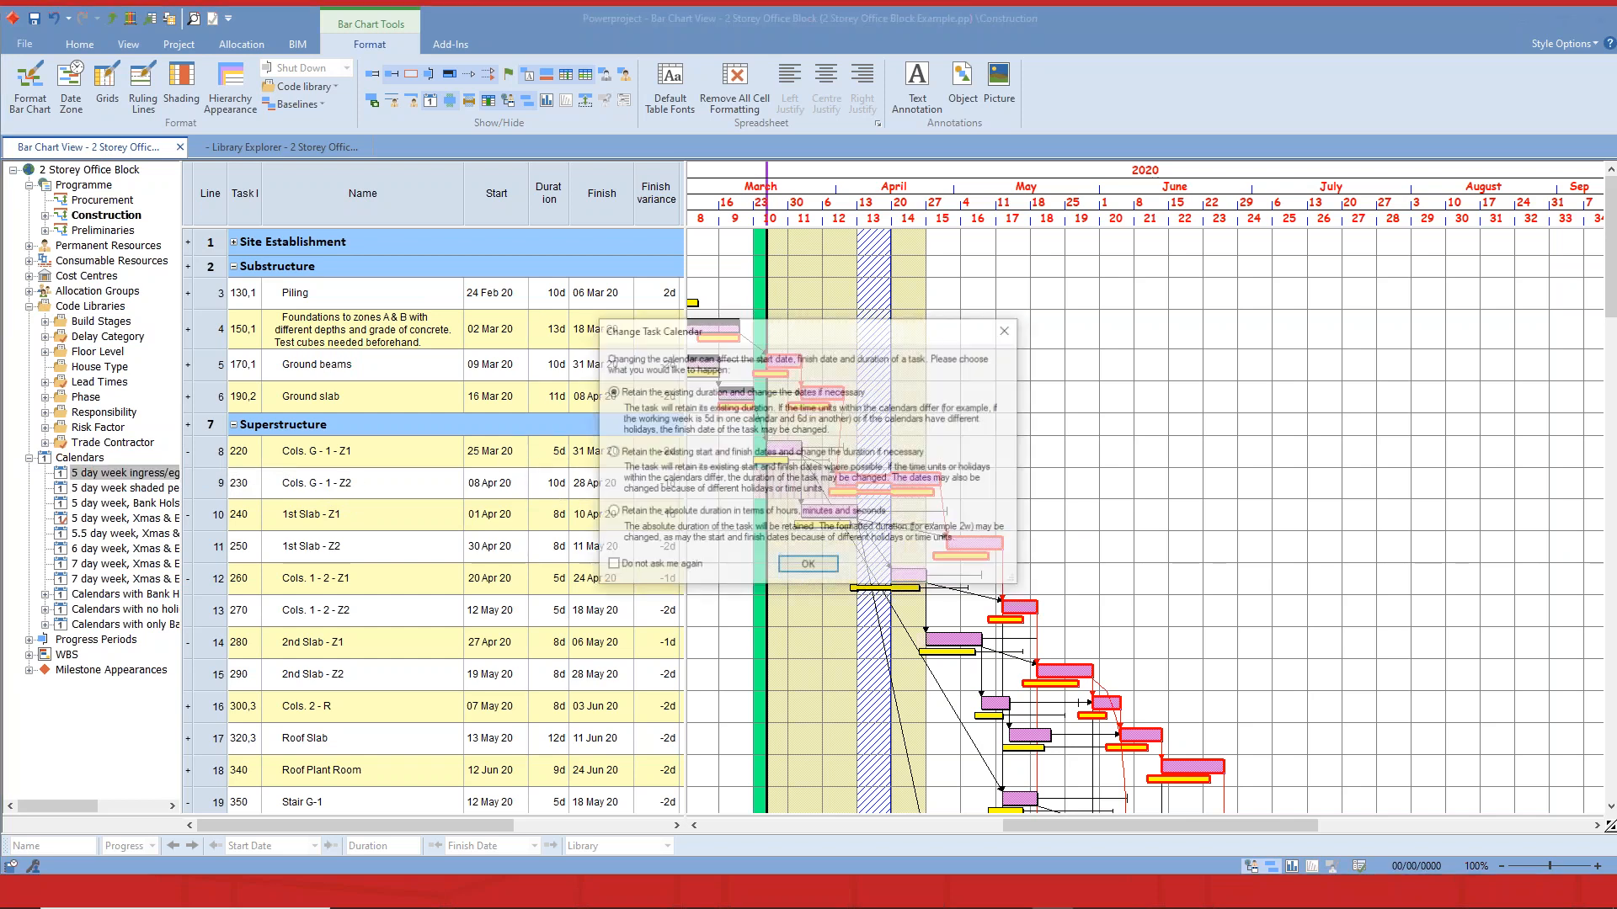
{"action": "left_click", "coordinate": [808, 566]}
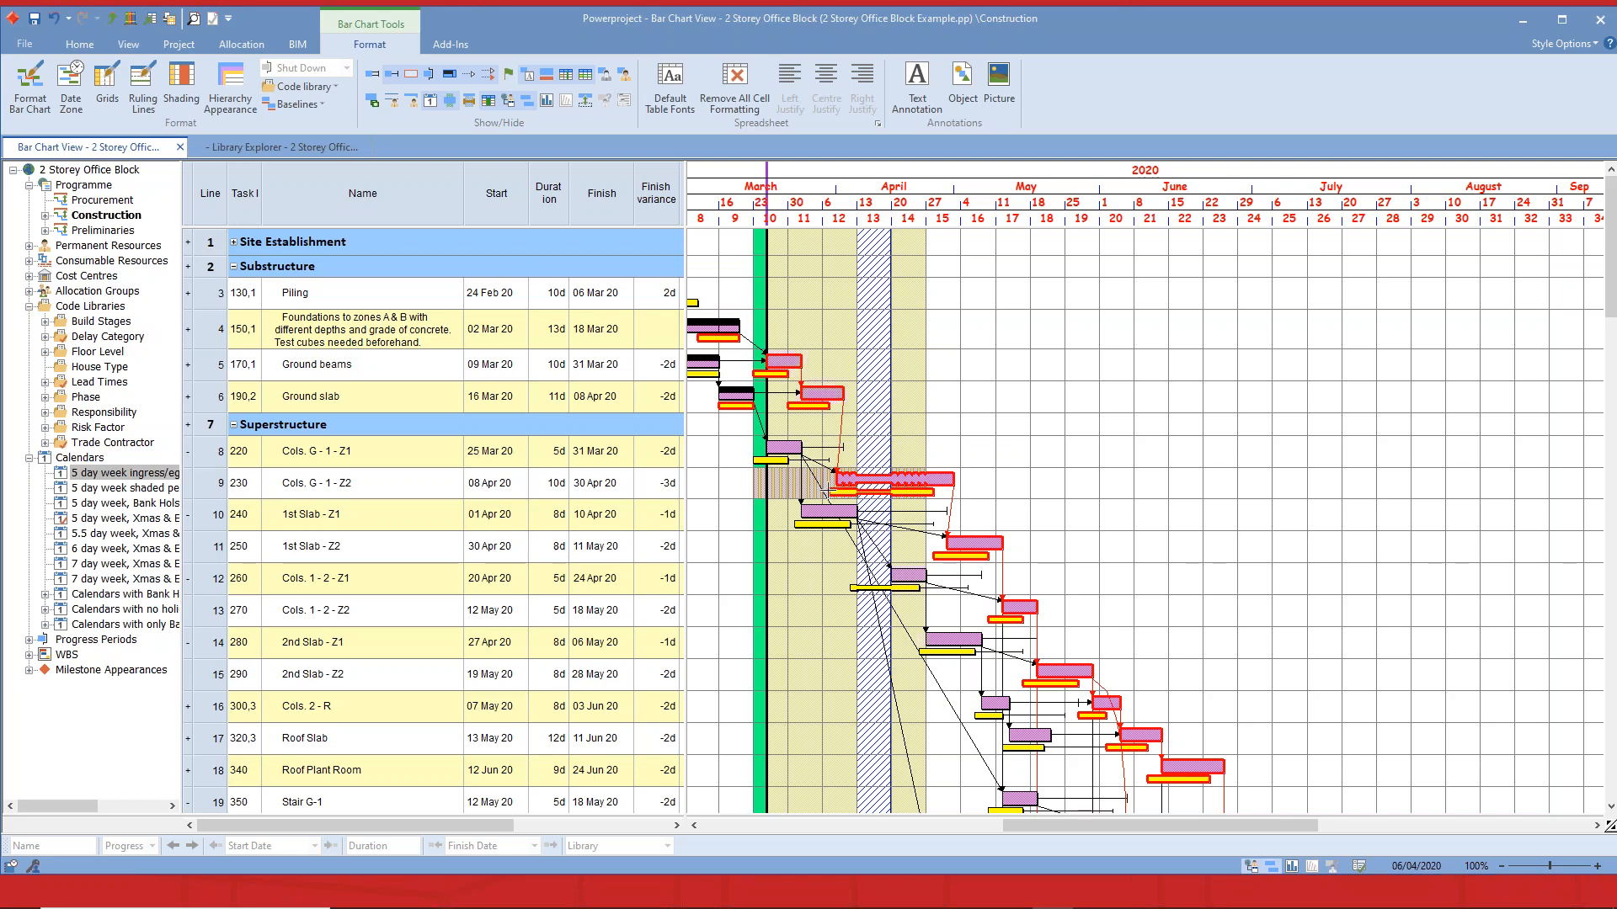
Shift the Cols. G - 1 - Z2 bar to start on 07 Apr 20.
{"action": "left_click", "coordinate": [924, 478]}
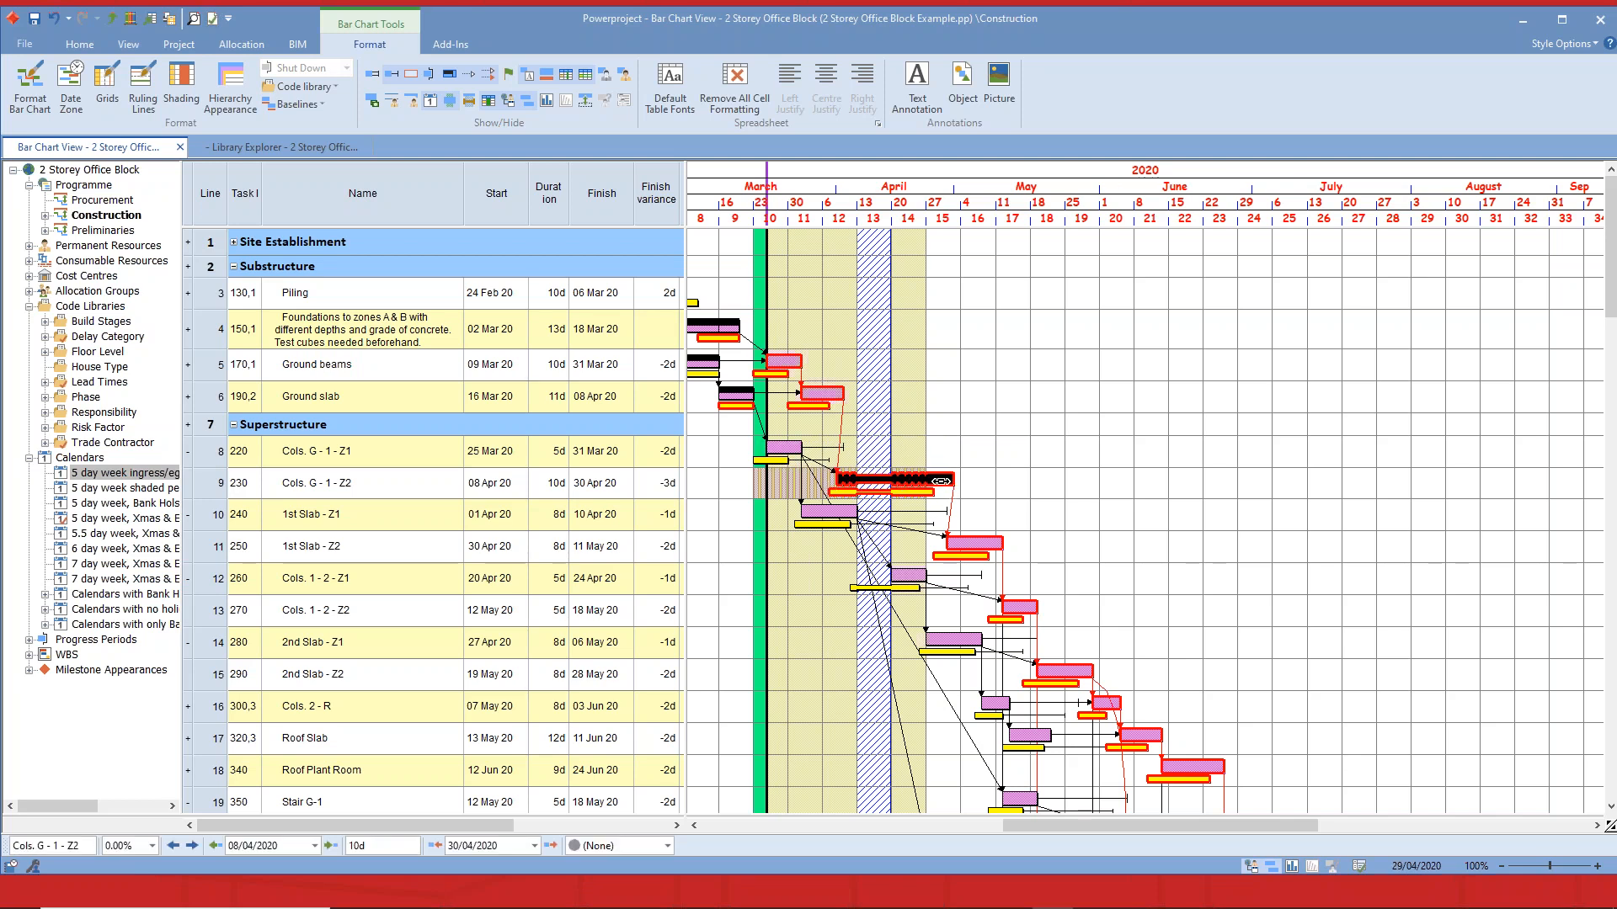
{"action": "left_click_drag", "start_coordinate": [936, 481], "coordinate": [930, 480]}
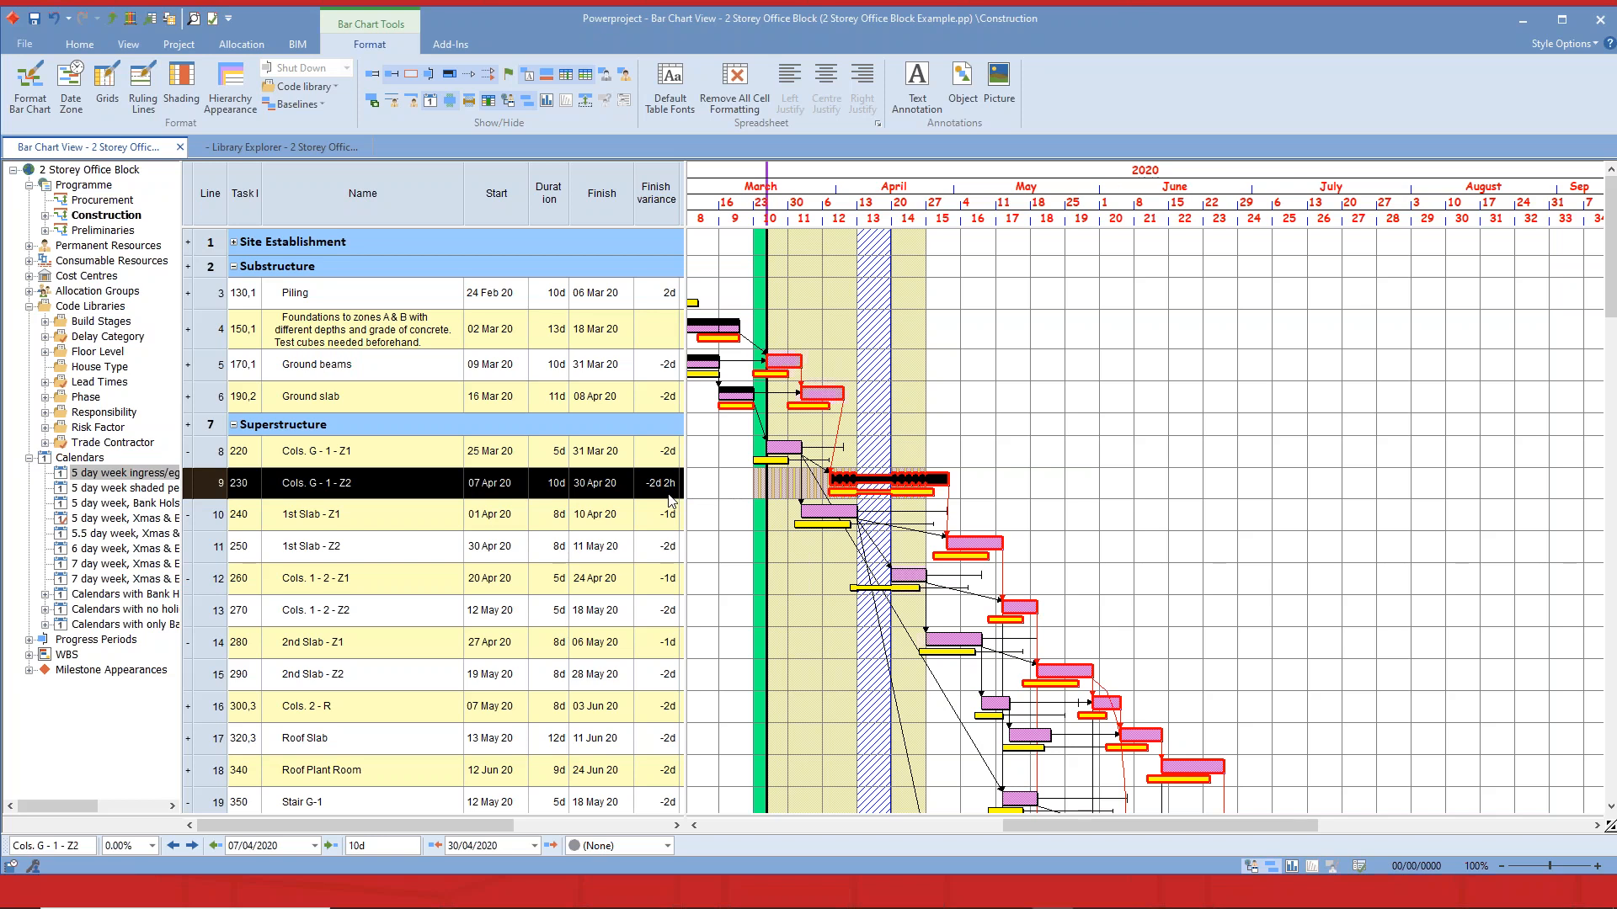
{"action": "left_click", "coordinate": [960, 431]}
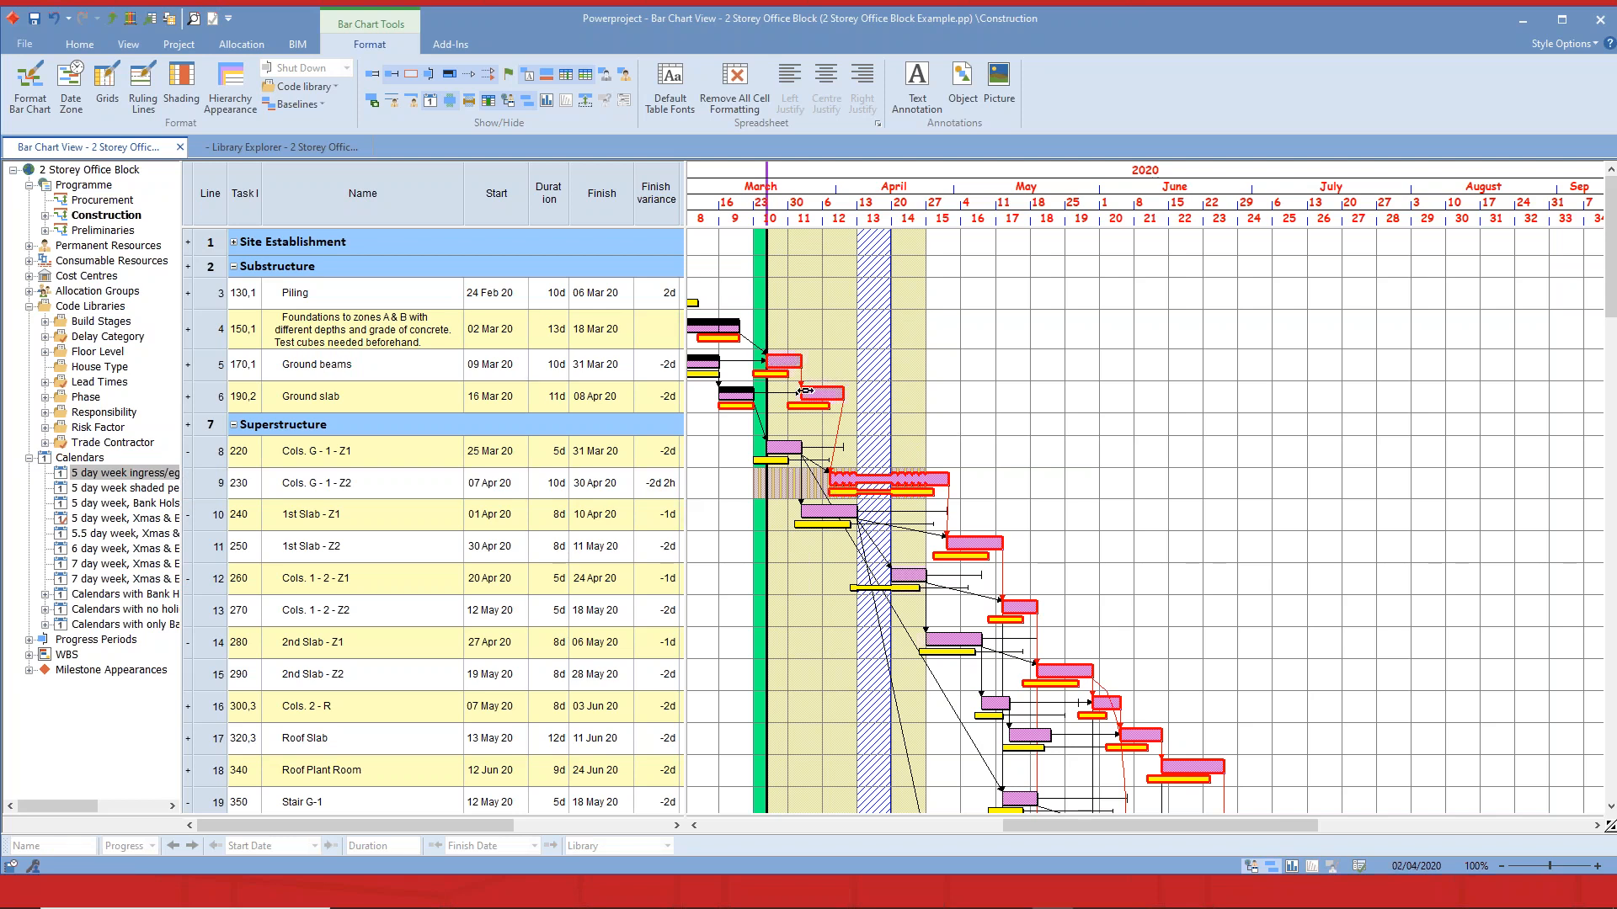
{"action": "left_click", "coordinate": [787, 364]}
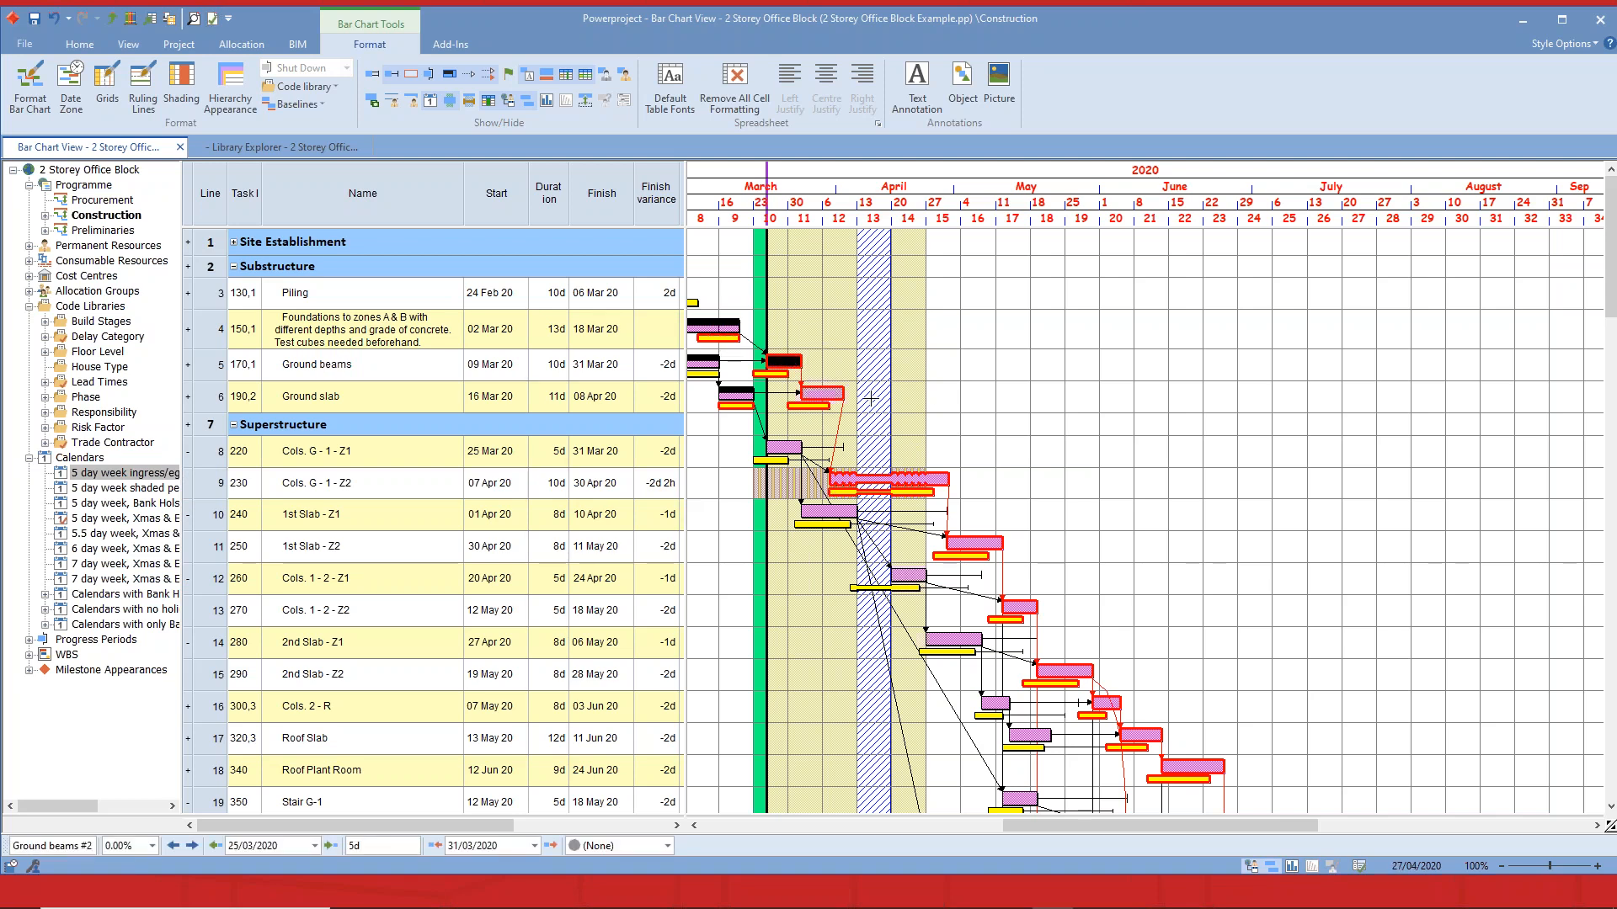
{"action": "left_click", "coordinate": [824, 395], "text": "ctrl"}
{"action": "left_click", "coordinate": [962, 381]}
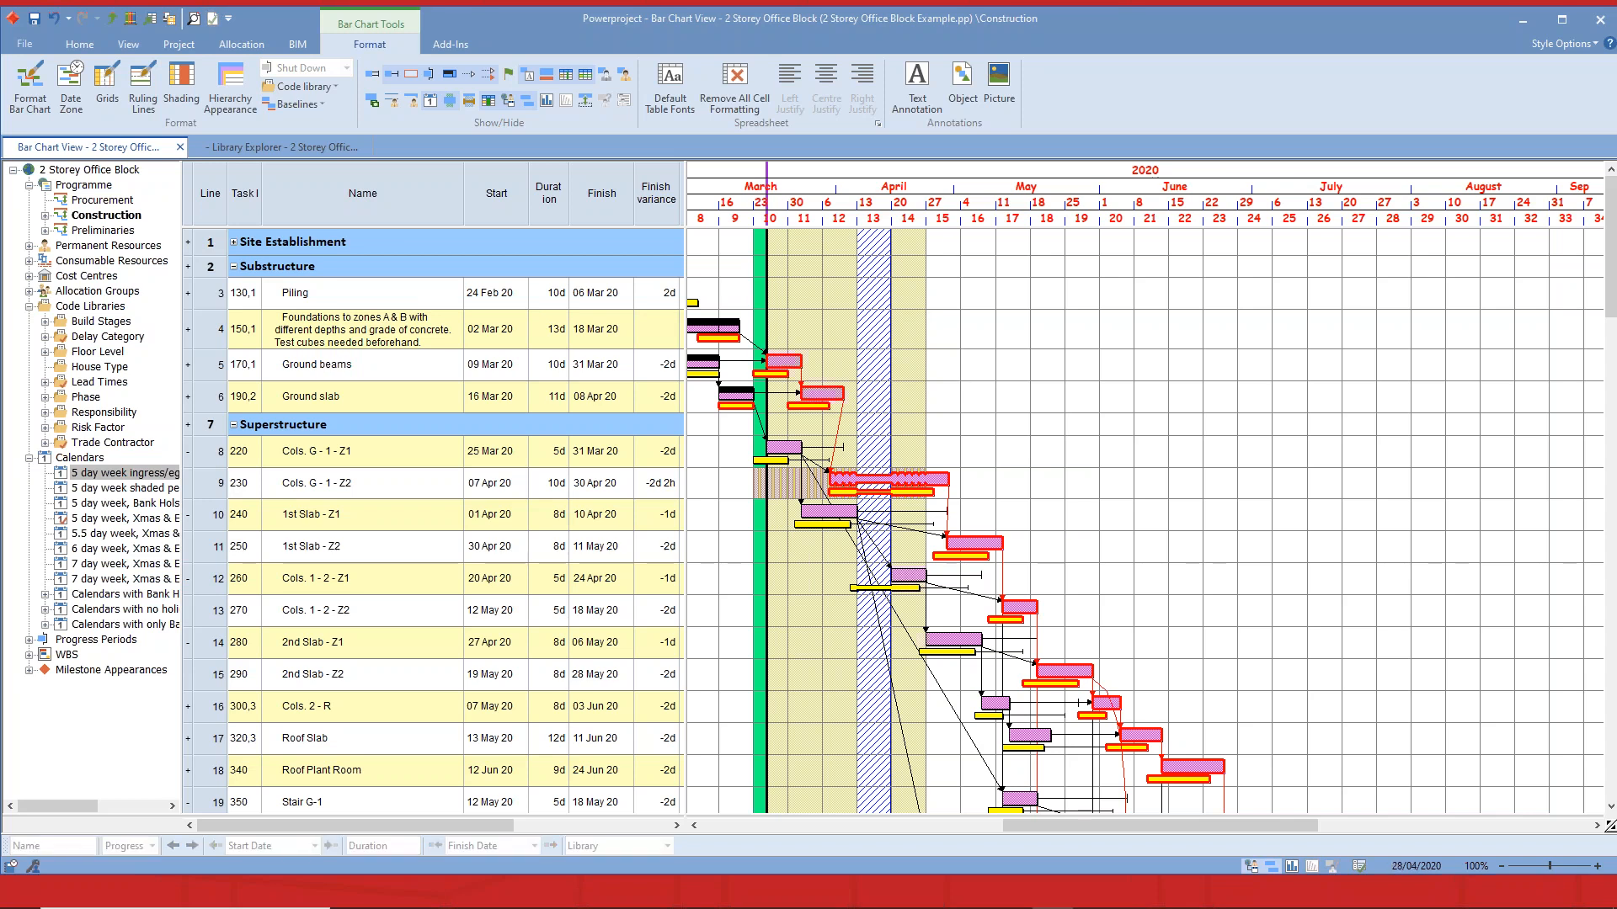
Area-select the bars from Ground beams to Cols. 1 - 2 - Z1 and assign them the ingress/egress & shaded period calendar, retaining durations.
{"action": "left_click", "coordinate": [81, 45]}
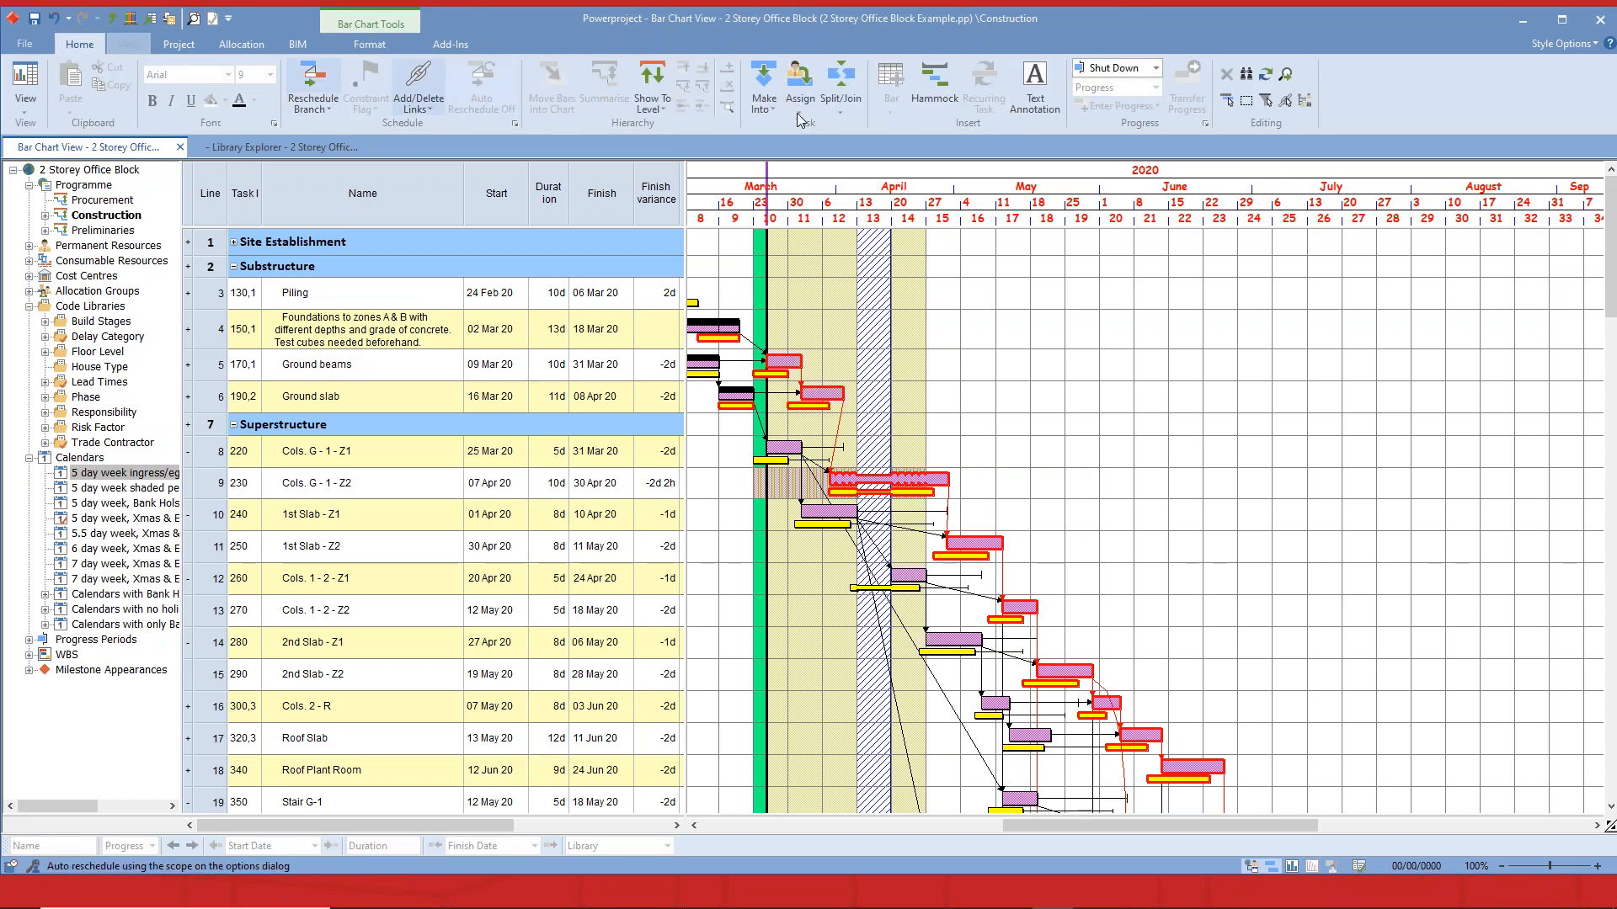
{"action": "left_click", "coordinate": [1248, 103]}
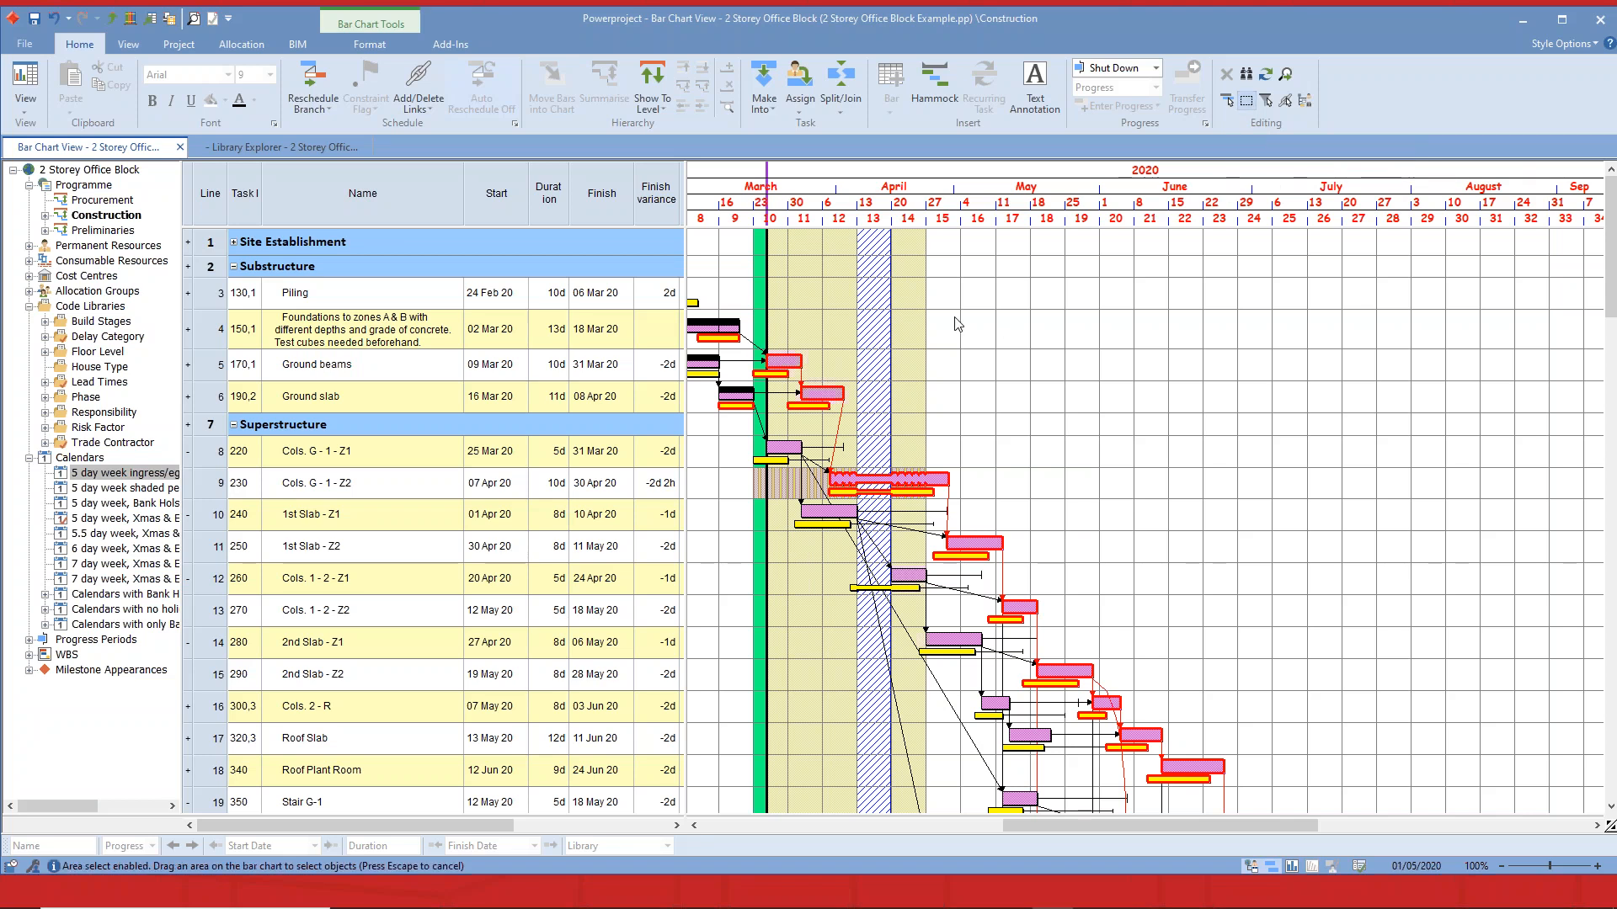
{"action": "left_click_drag", "start_coordinate": [769, 341], "coordinate": [934, 608]}
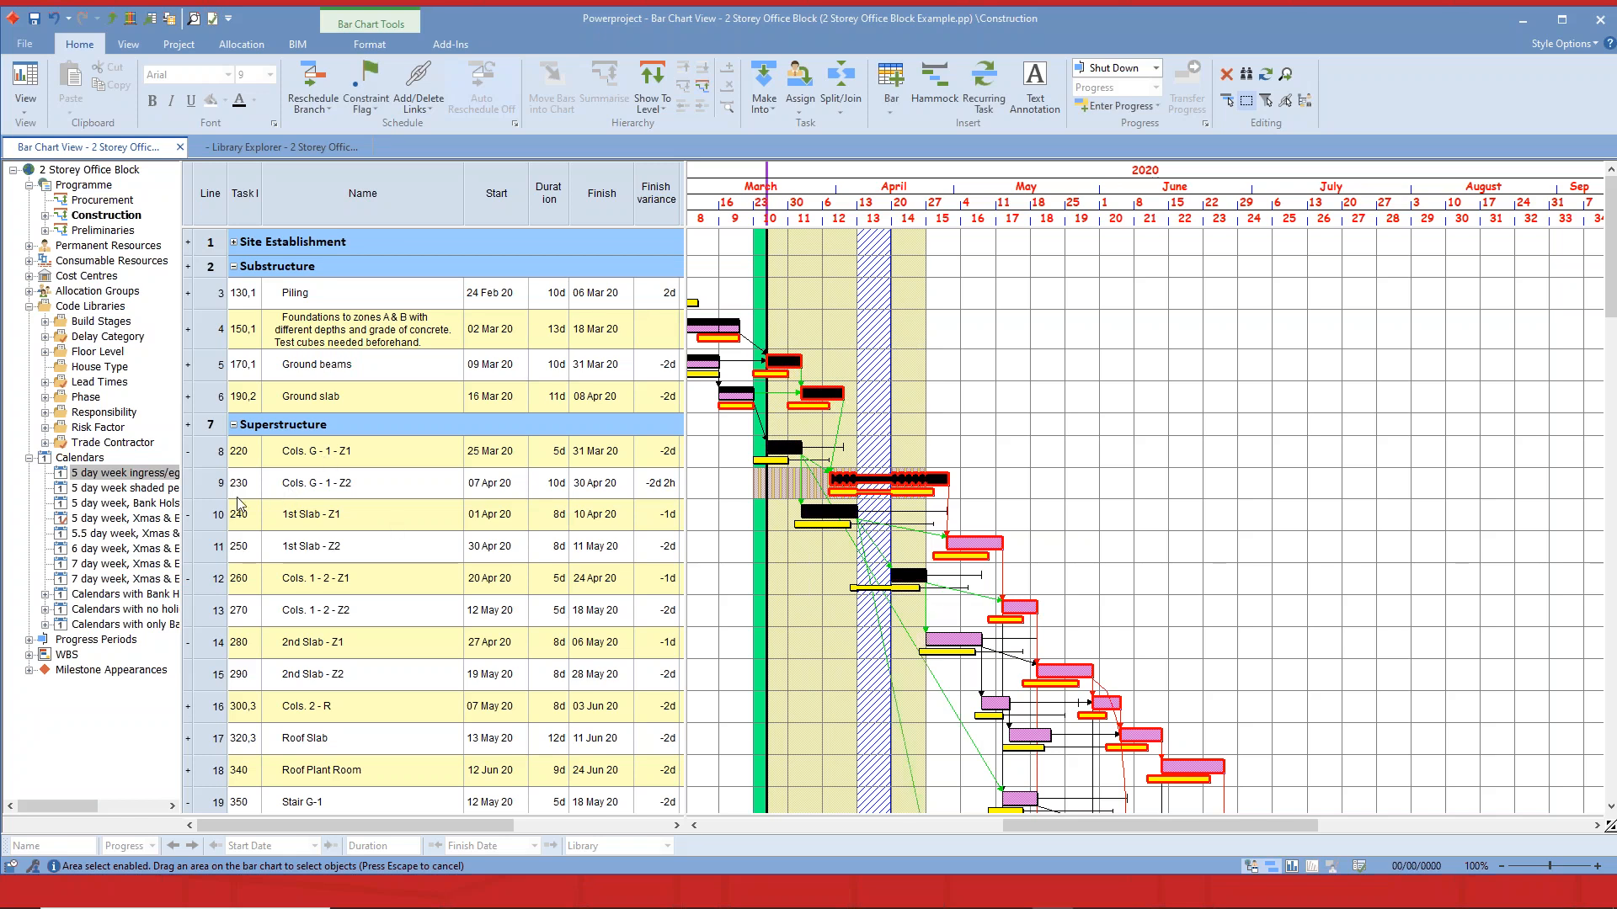
{"action": "left_click_drag", "start_coordinate": [164, 474], "coordinate": [828, 405]}
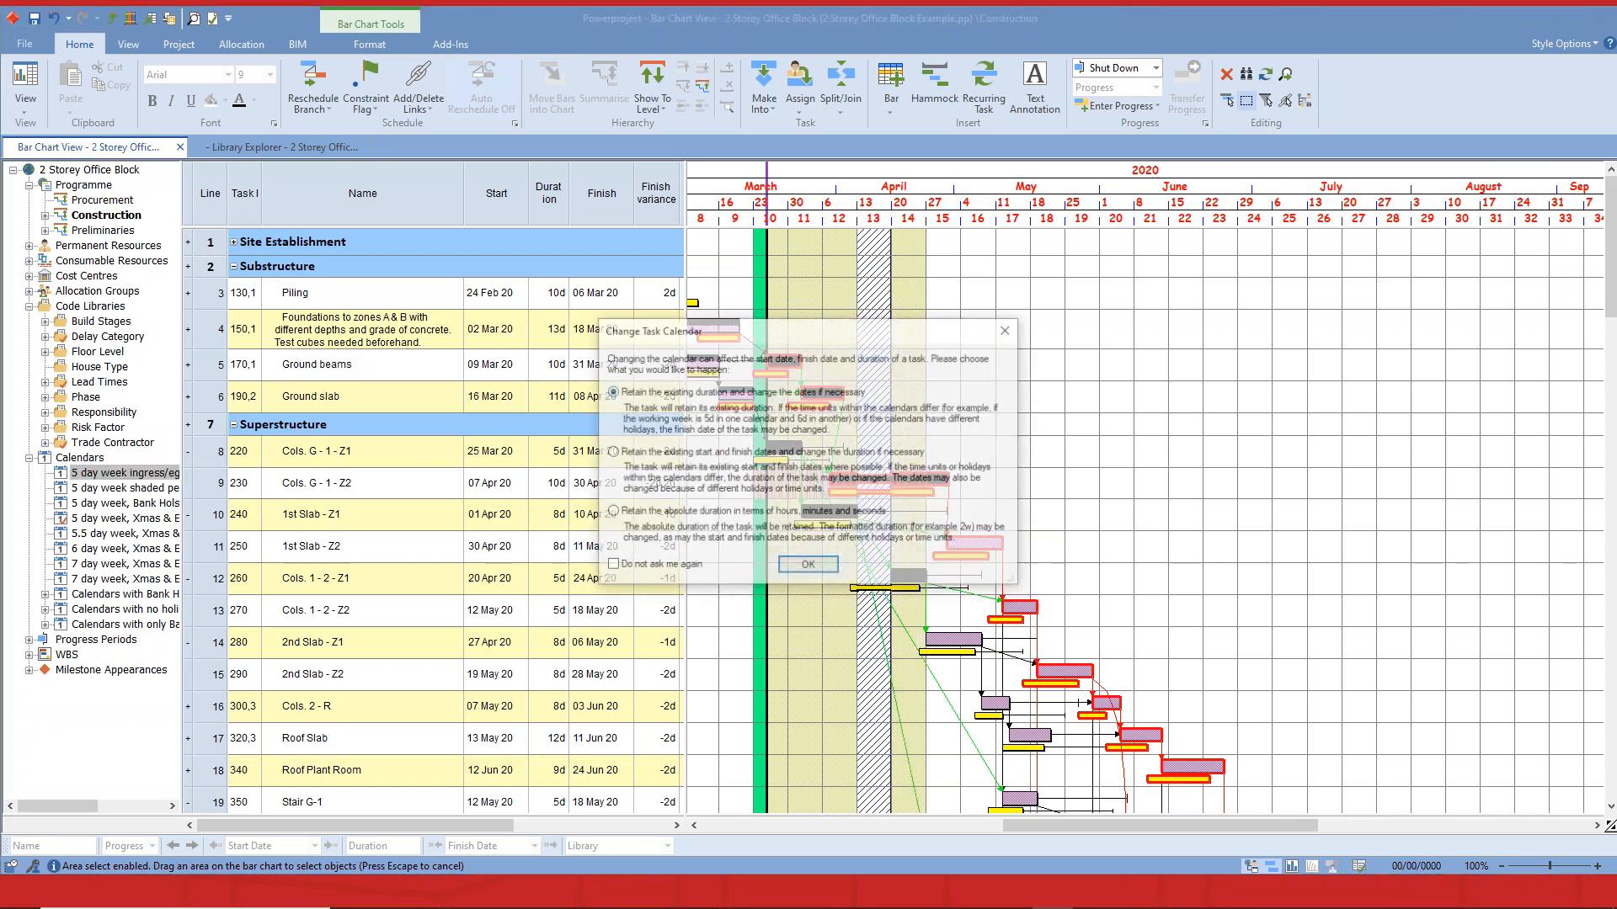
{"action": "left_click", "coordinate": [808, 566]}
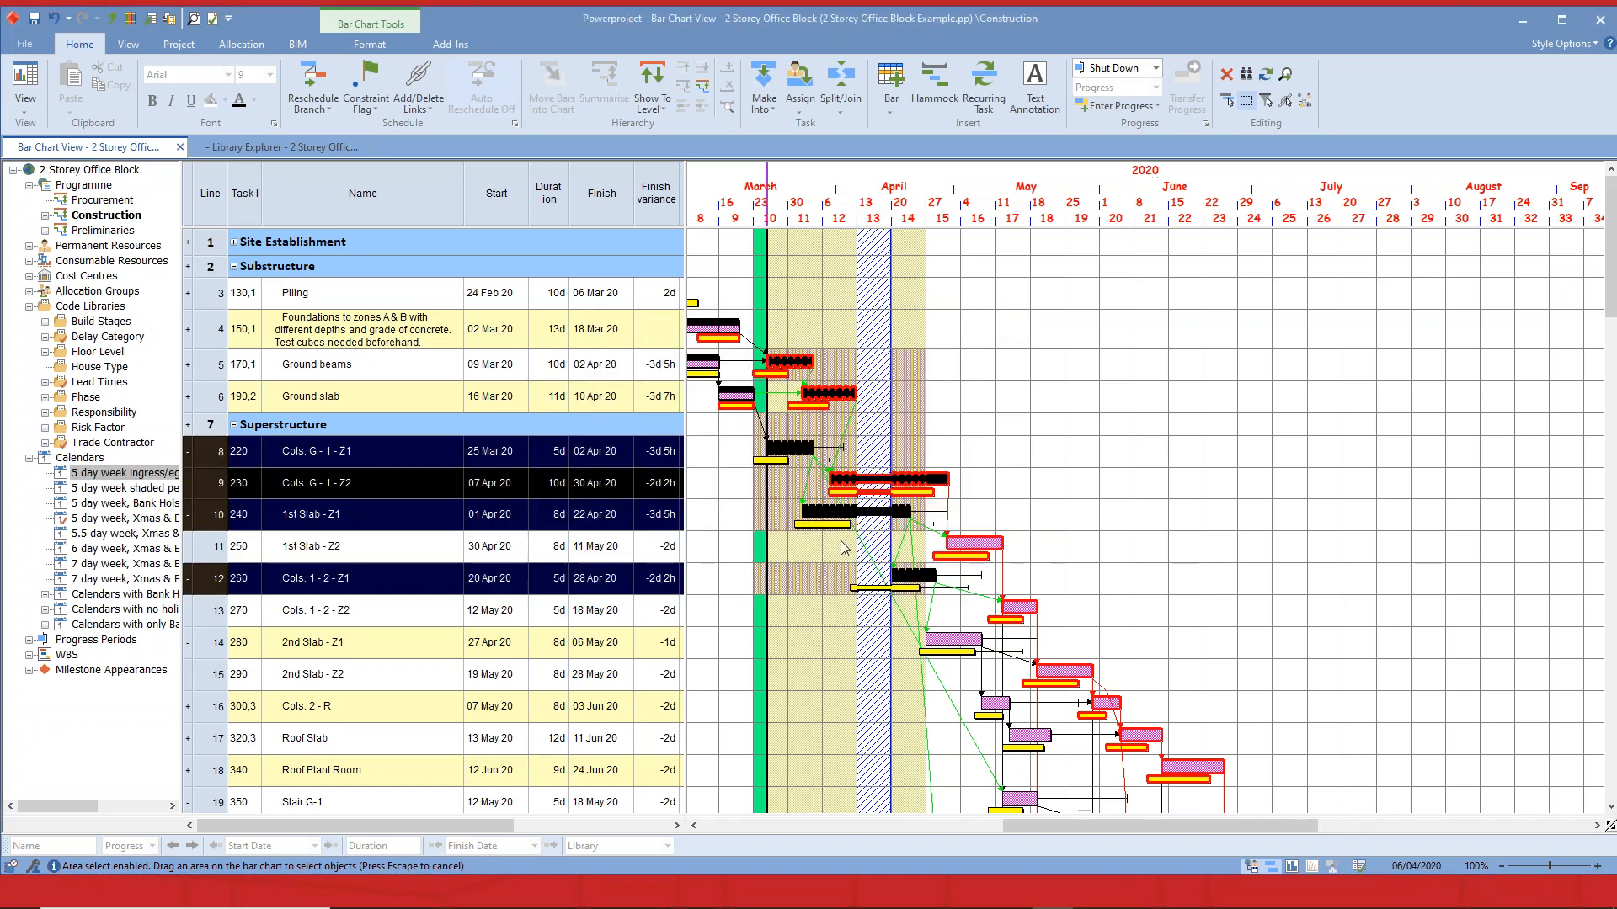
{"action": "left_click", "coordinate": [1032, 453]}
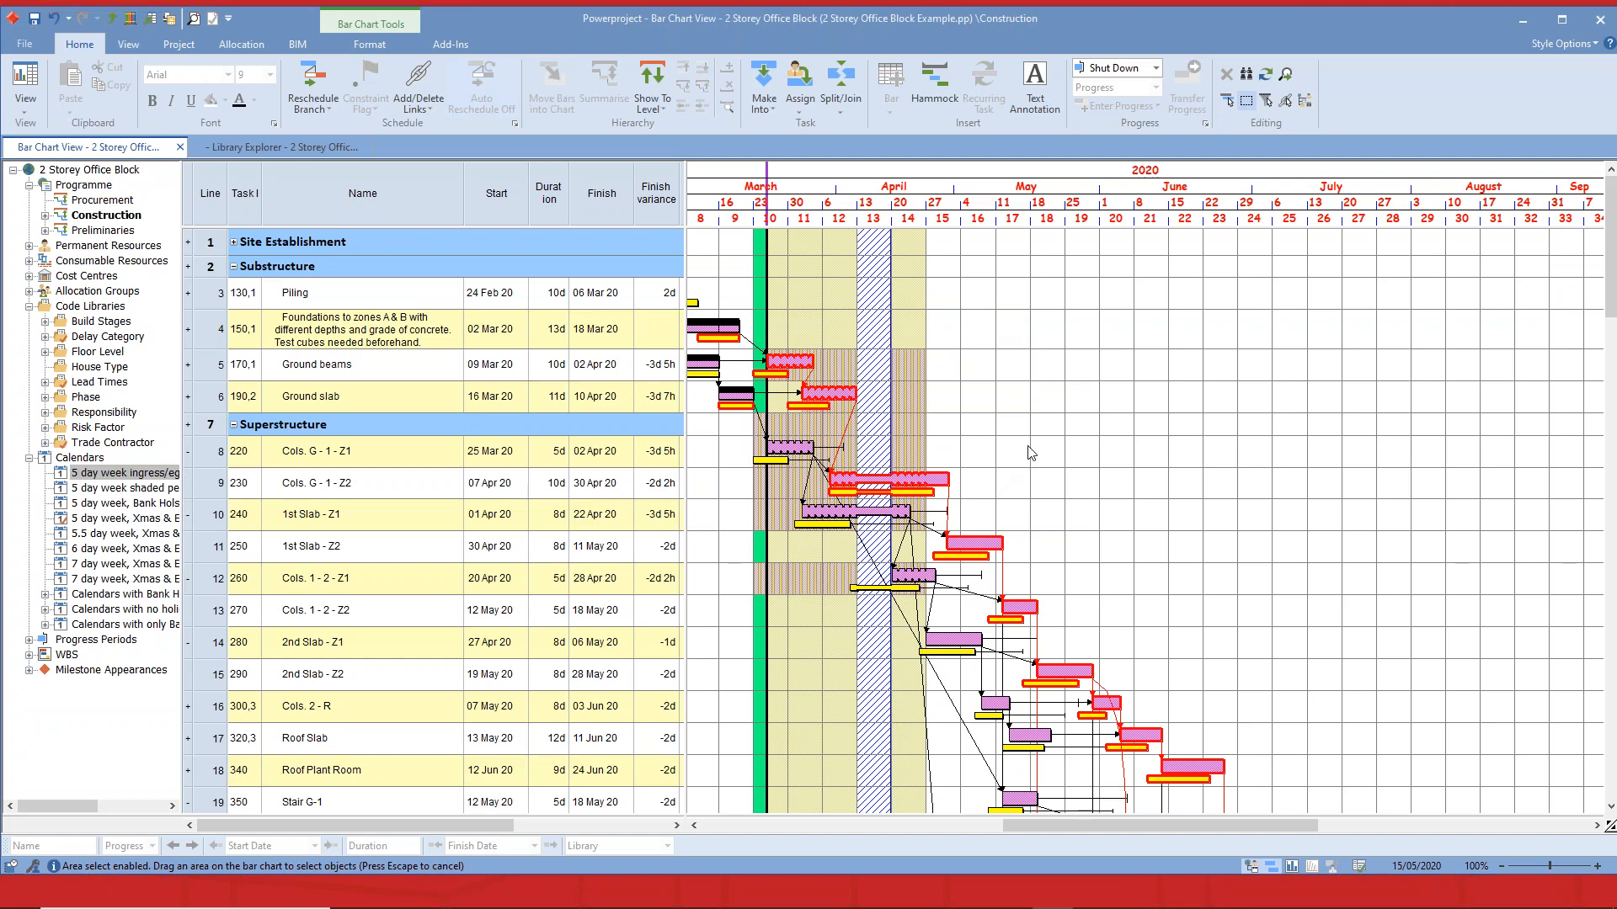
Reschedule the construction programme to apply the calendar changes to all linked tasks.
{"action": "left_click", "coordinate": [332, 104]}
{"action": "left_click", "coordinate": [341, 160]}
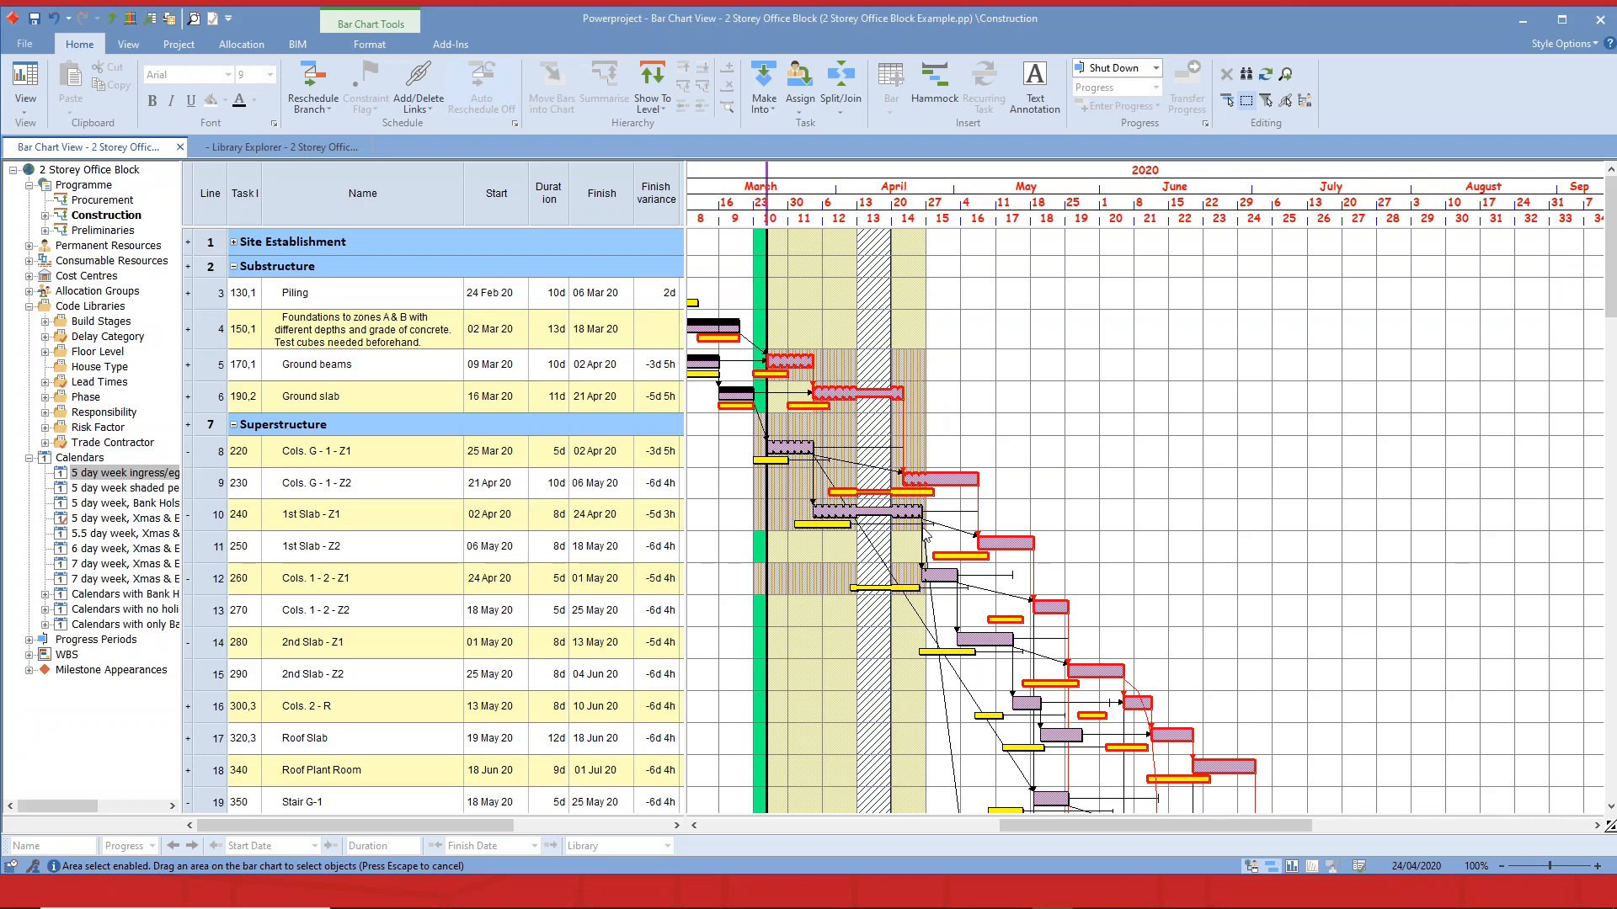
Add a new shading entry to the bar chart's date zone.
{"action": "left_click_drag", "start_coordinate": [1133, 821], "coordinate": [1242, 822]}
{"action": "left_click_drag", "start_coordinate": [1605, 290], "coordinate": [1604, 648]}
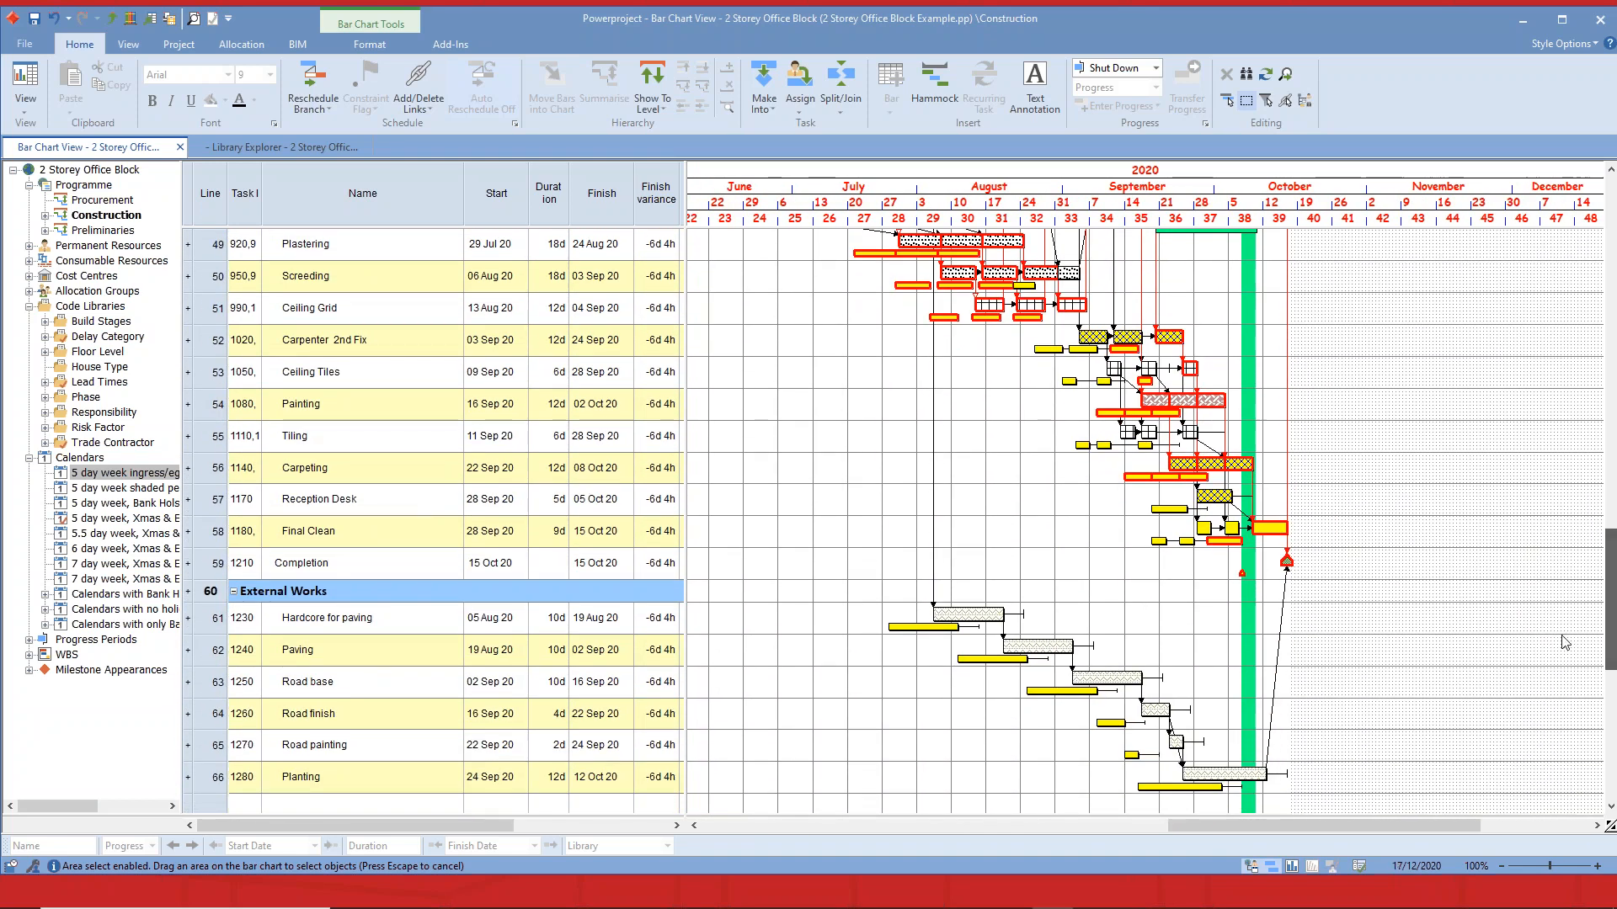
{"action": "scroll", "coordinate": [1094, 551], "scroll_direction": "up", "scroll_amount": 1}
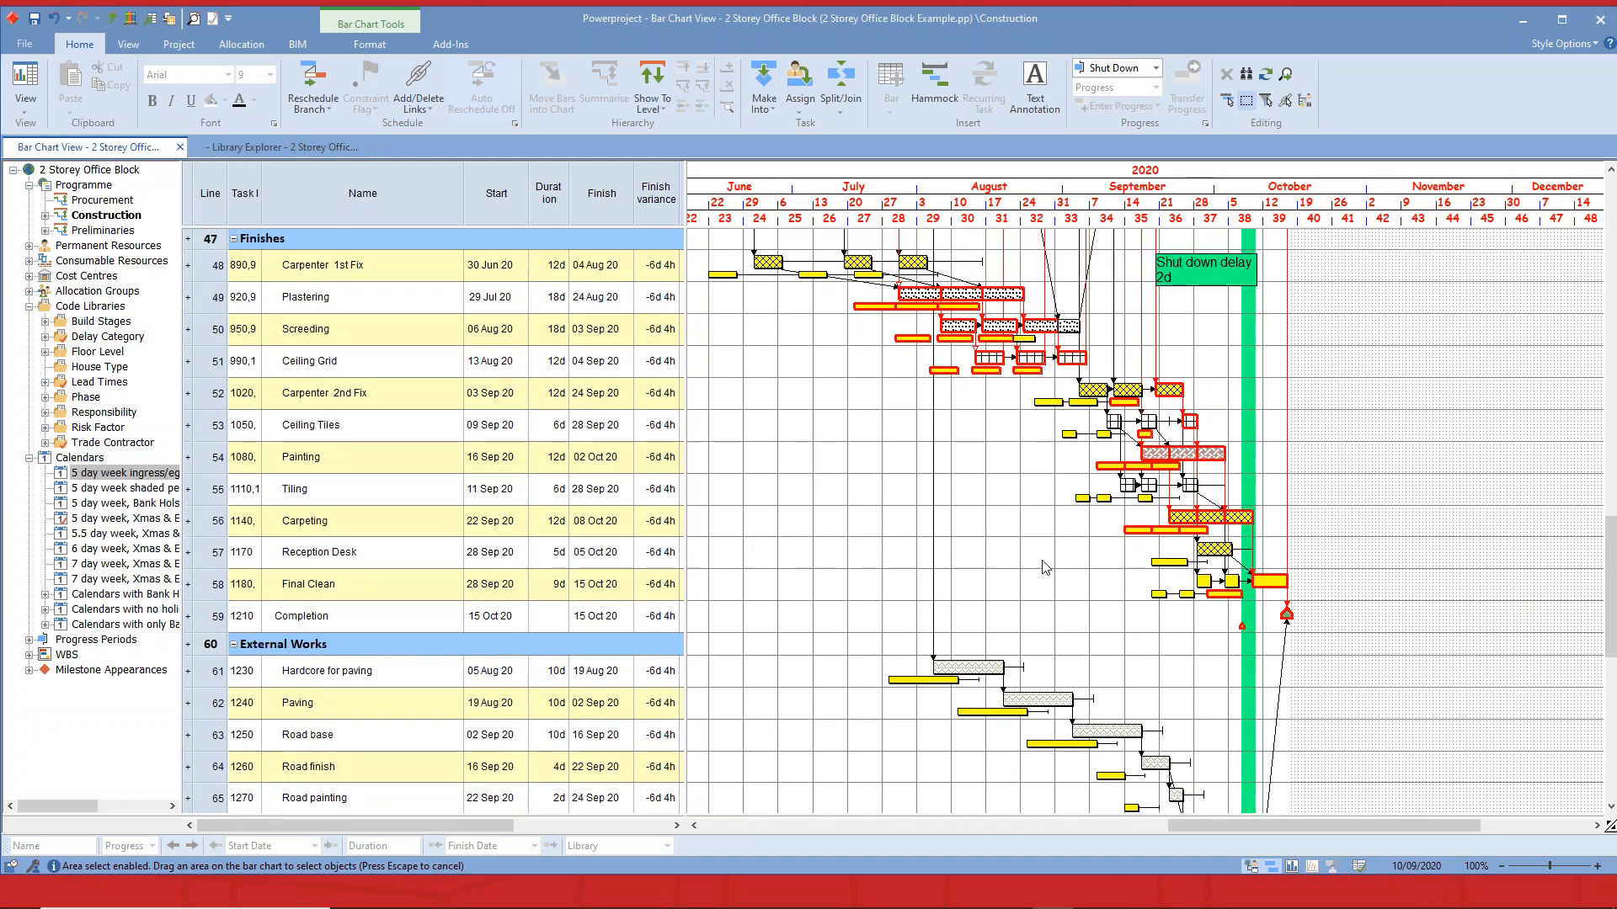
{"action": "right_click", "coordinate": [933, 553]}
{"action": "left_click", "coordinate": [1016, 517]}
{"action": "right_click", "coordinate": [1019, 522]}
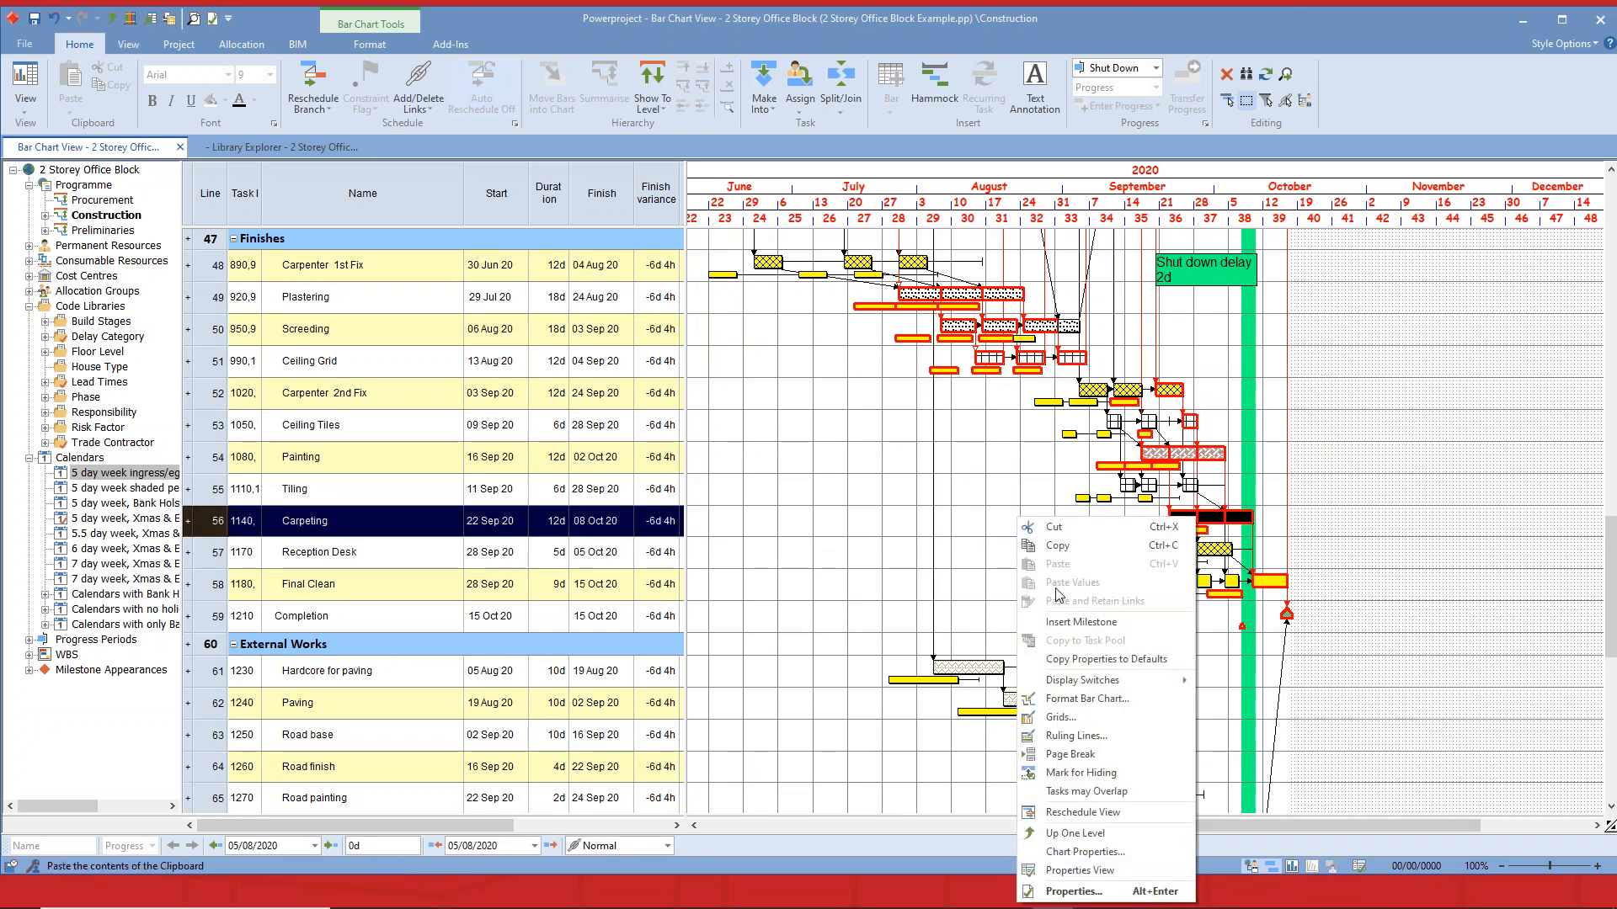
{"action": "left_click", "coordinate": [1104, 716]}
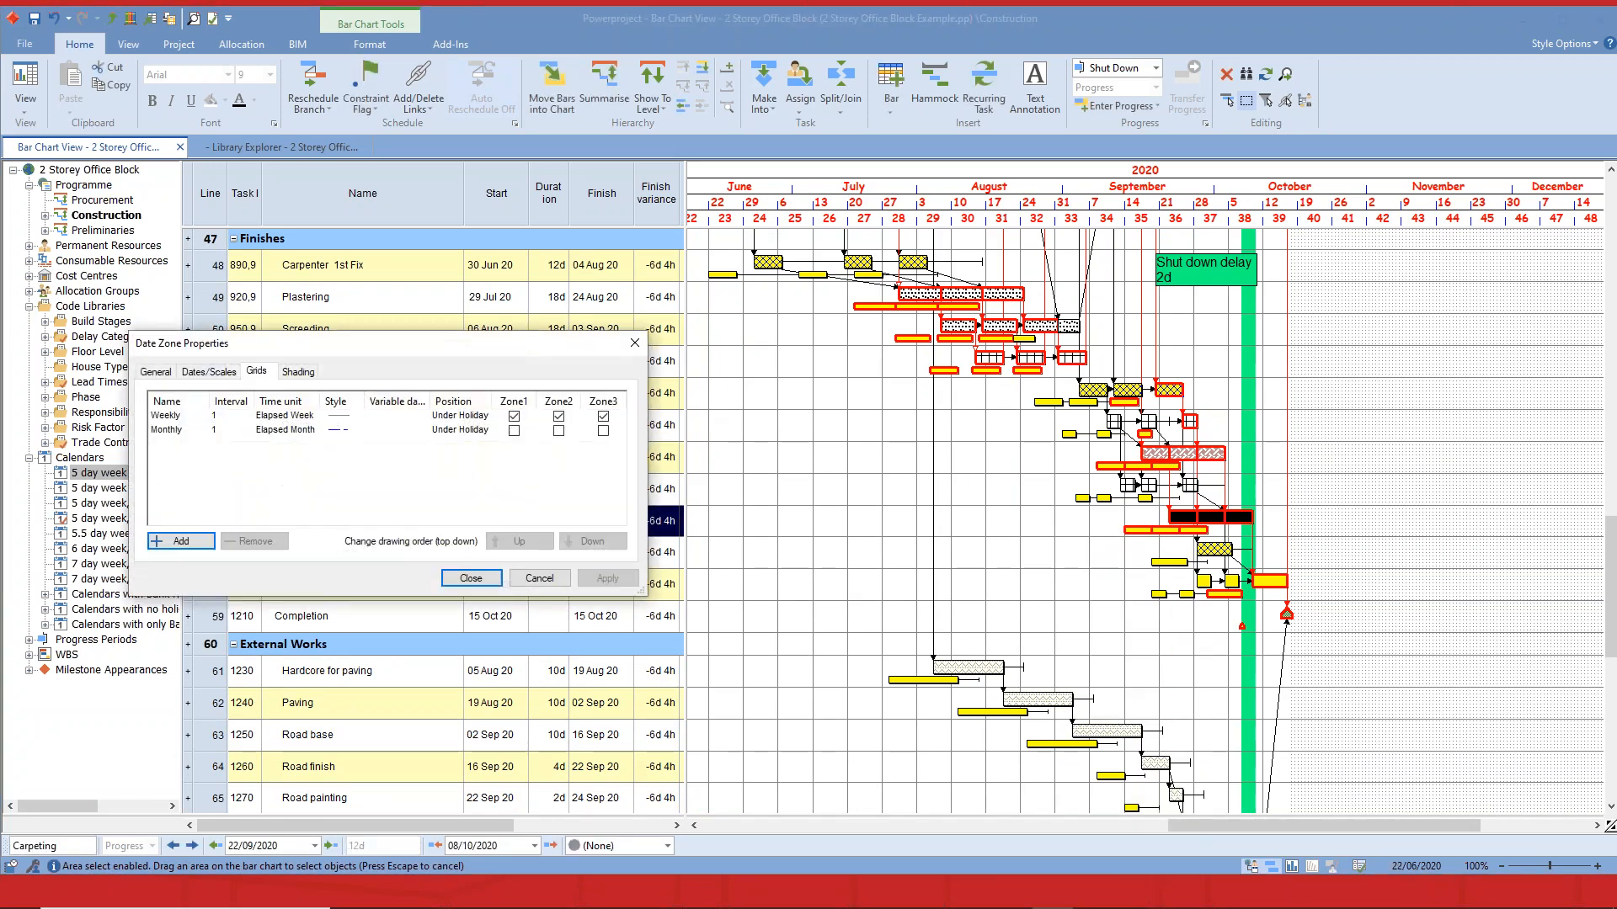
{"action": "left_click", "coordinate": [298, 371]}
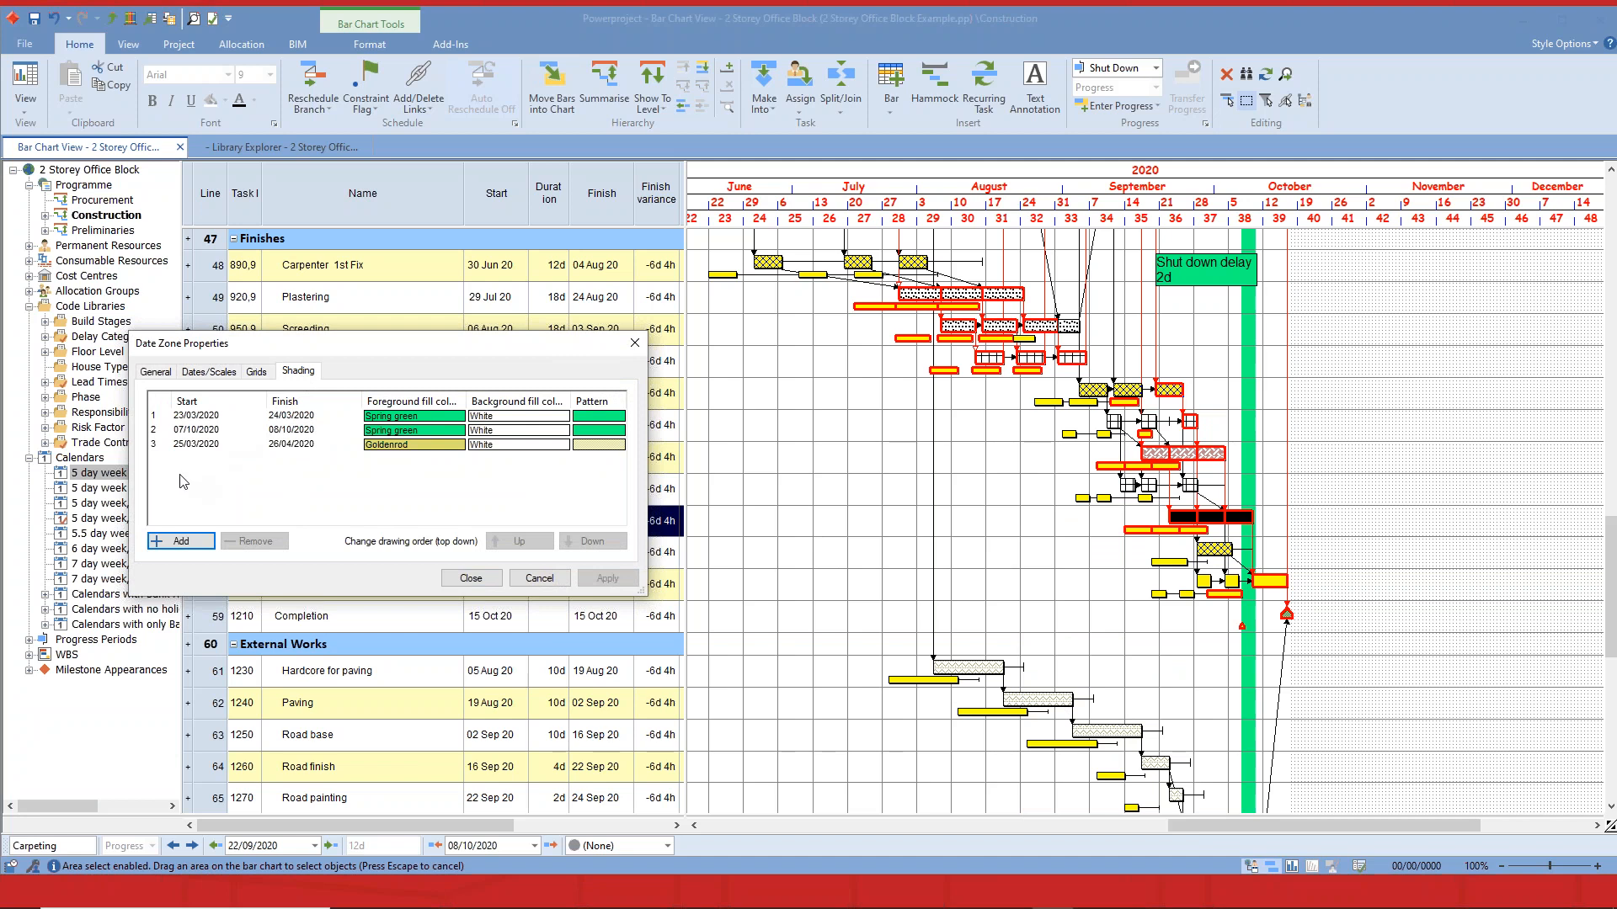
{"action": "left_click", "coordinate": [190, 543]}
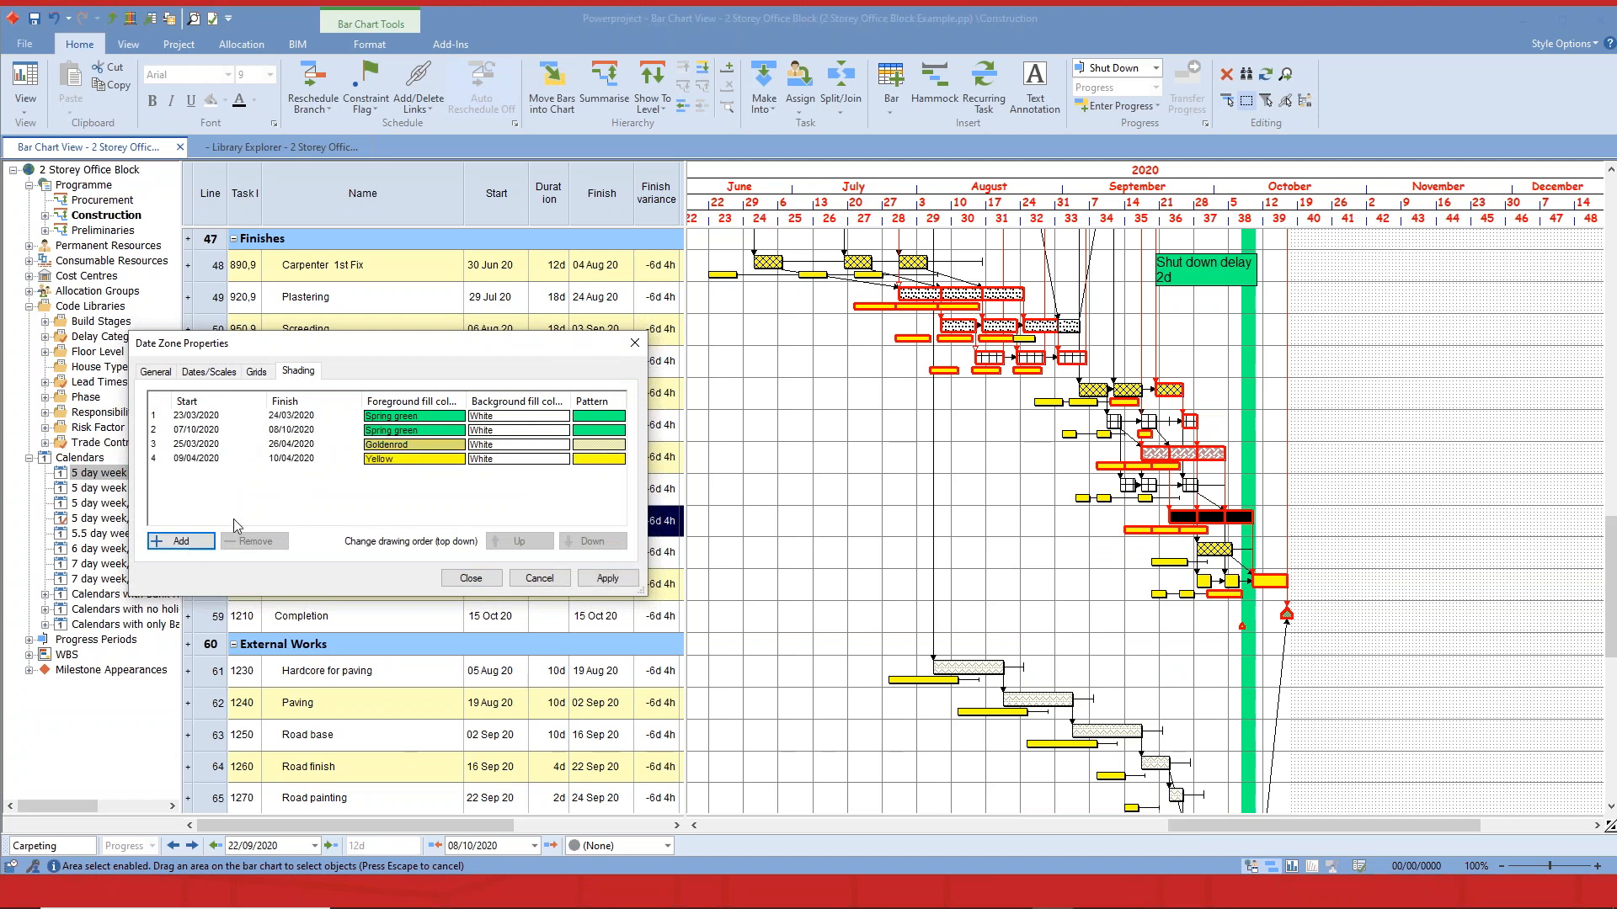
Set the new shading entry to start on 9/10/20 and finish on 15/10/20.
{"action": "left_click", "coordinate": [235, 459]}
{"action": "type", "text": "9"}
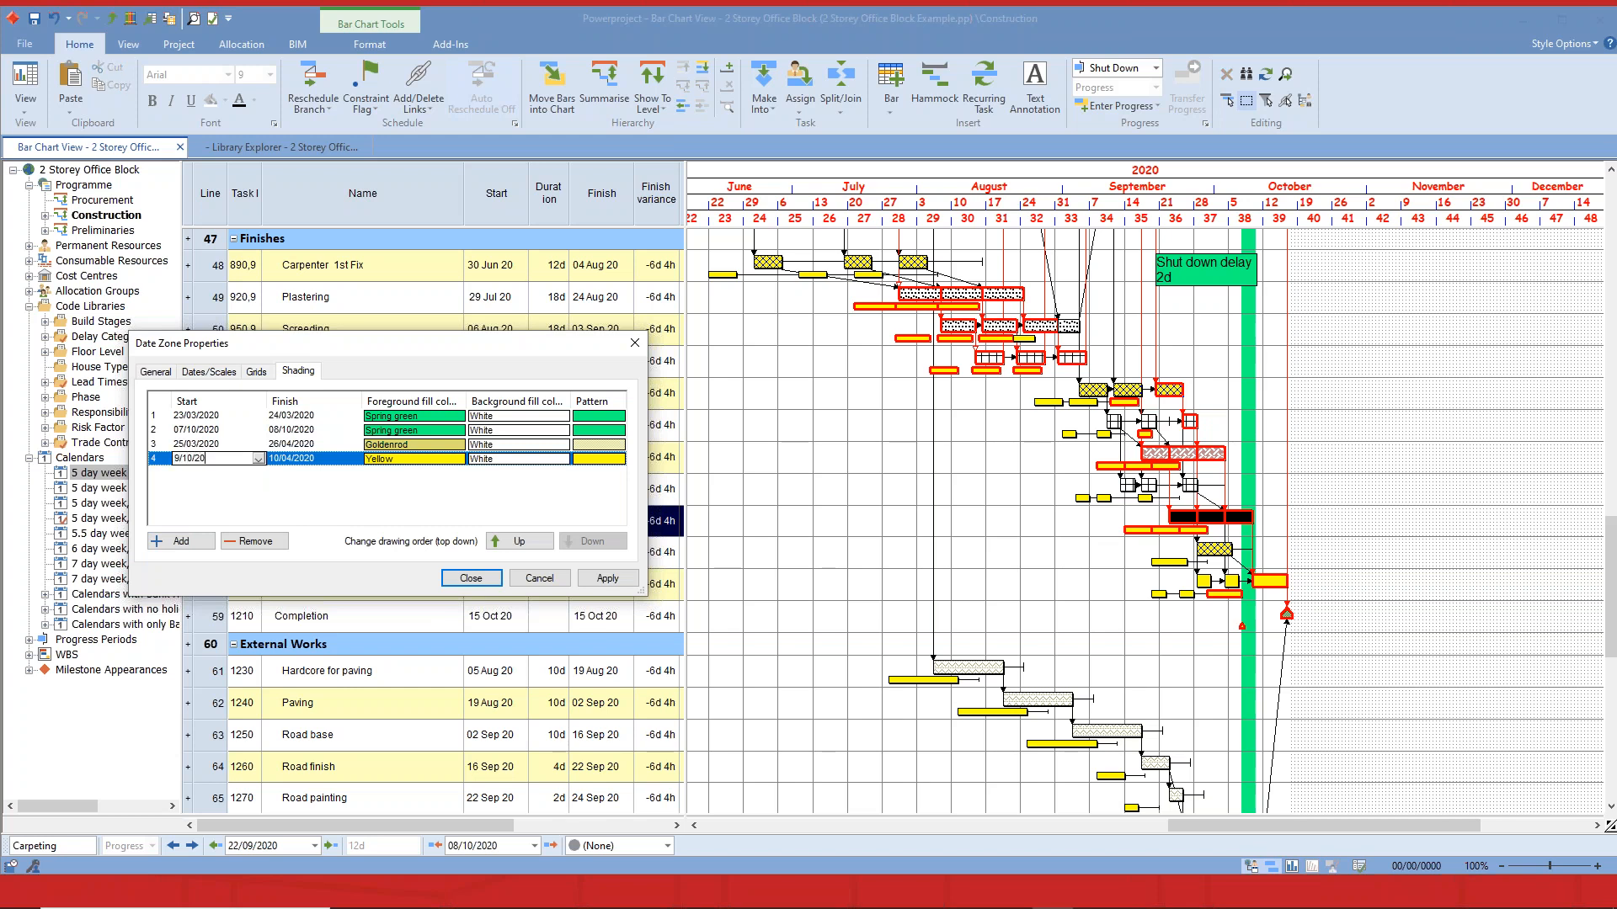
{"action": "type", "text": "/10/20"}
{"action": "key", "text": "Tab"}
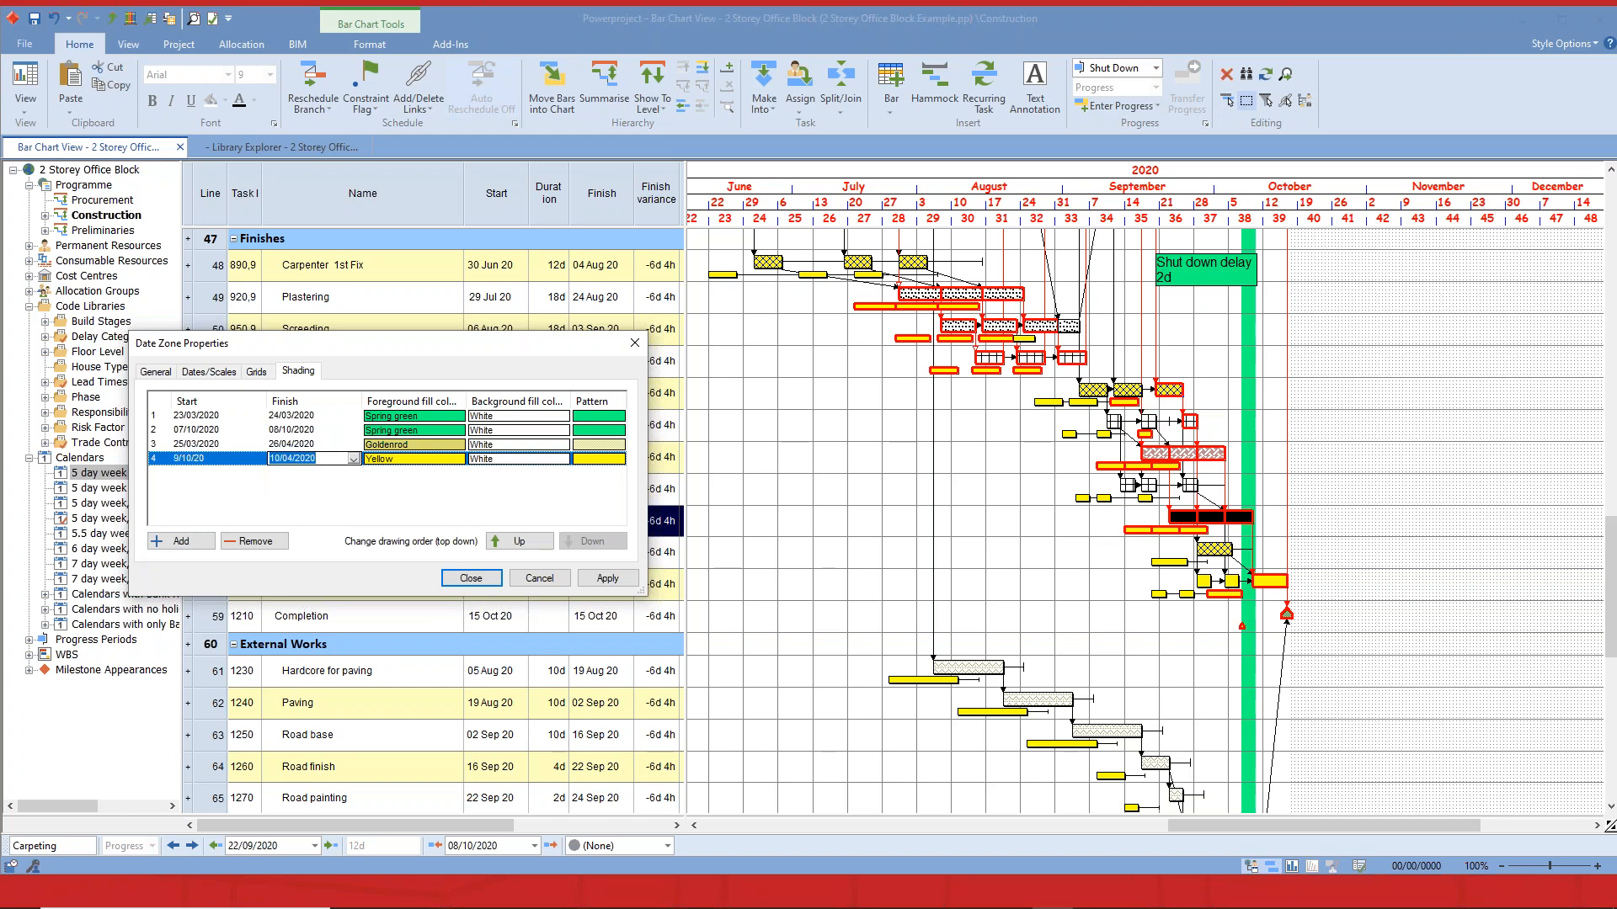
{"action": "type", "text": "15/10/20"}
{"action": "key", "text": "Tab"}
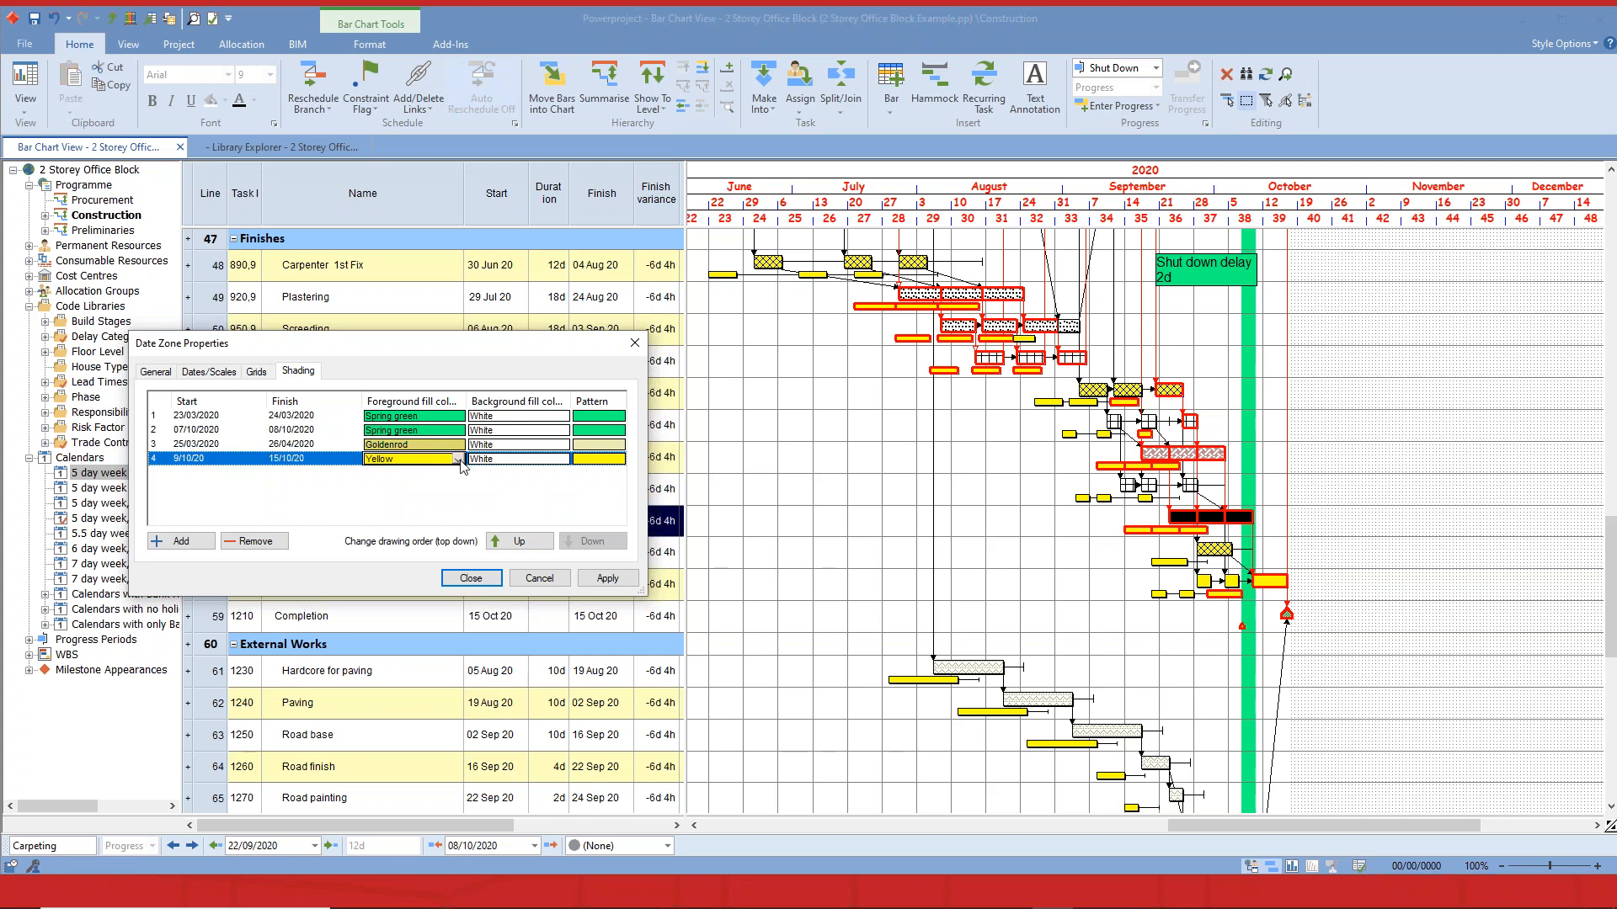
Set the foreground fill of the October shading entry to light blue and apply it to the bar chart.
{"action": "left_click", "coordinate": [458, 460]}
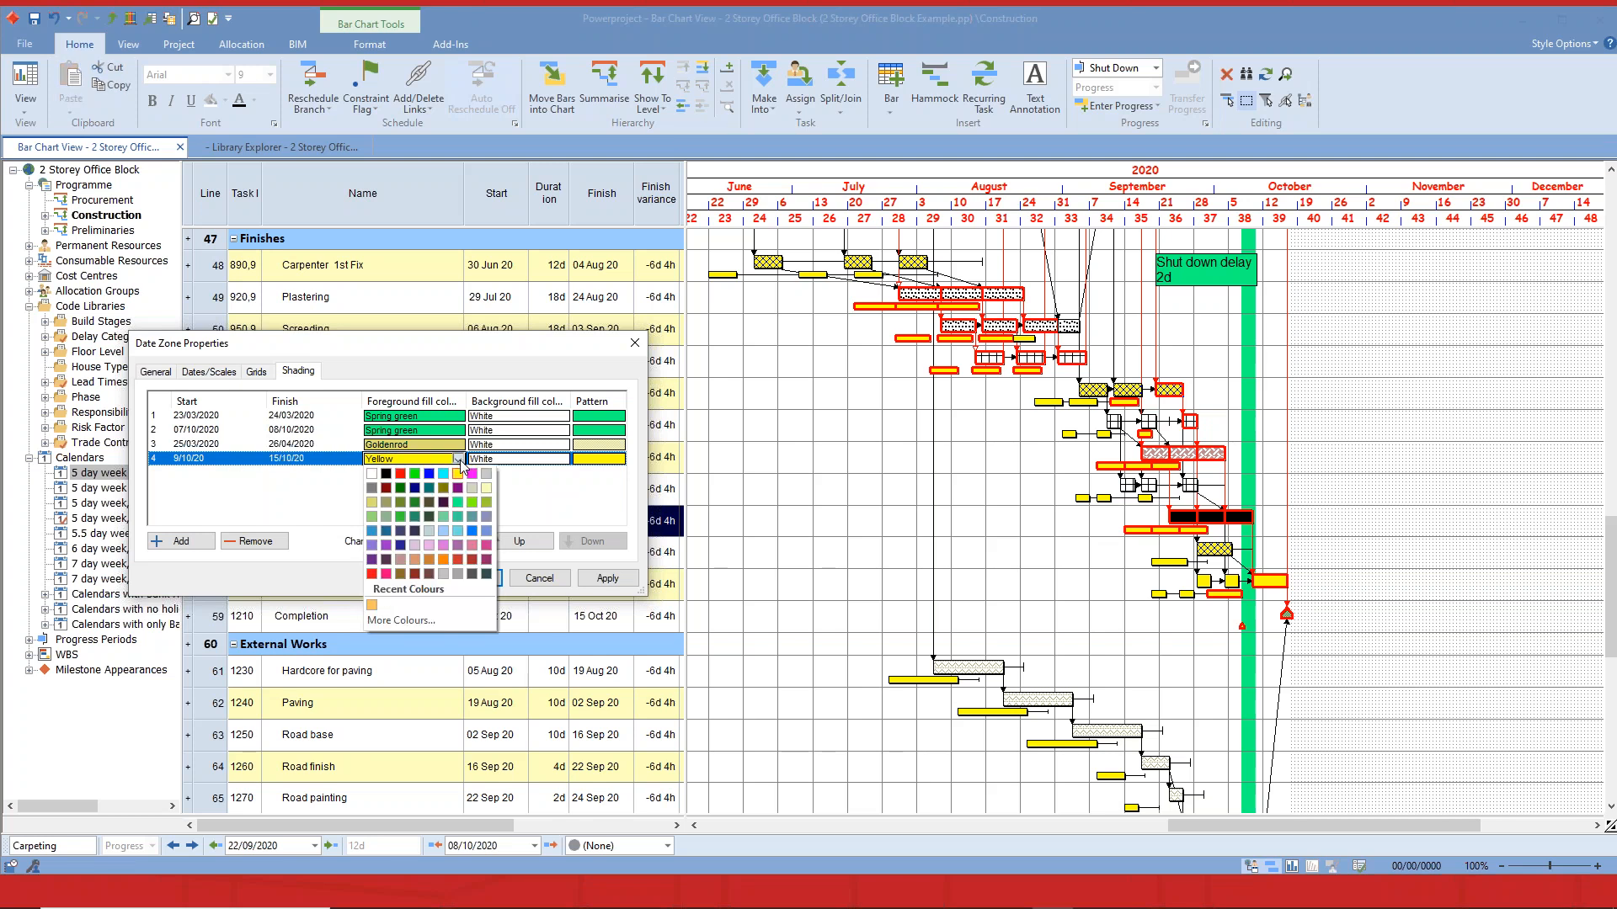
{"action": "left_click", "coordinate": [444, 517]}
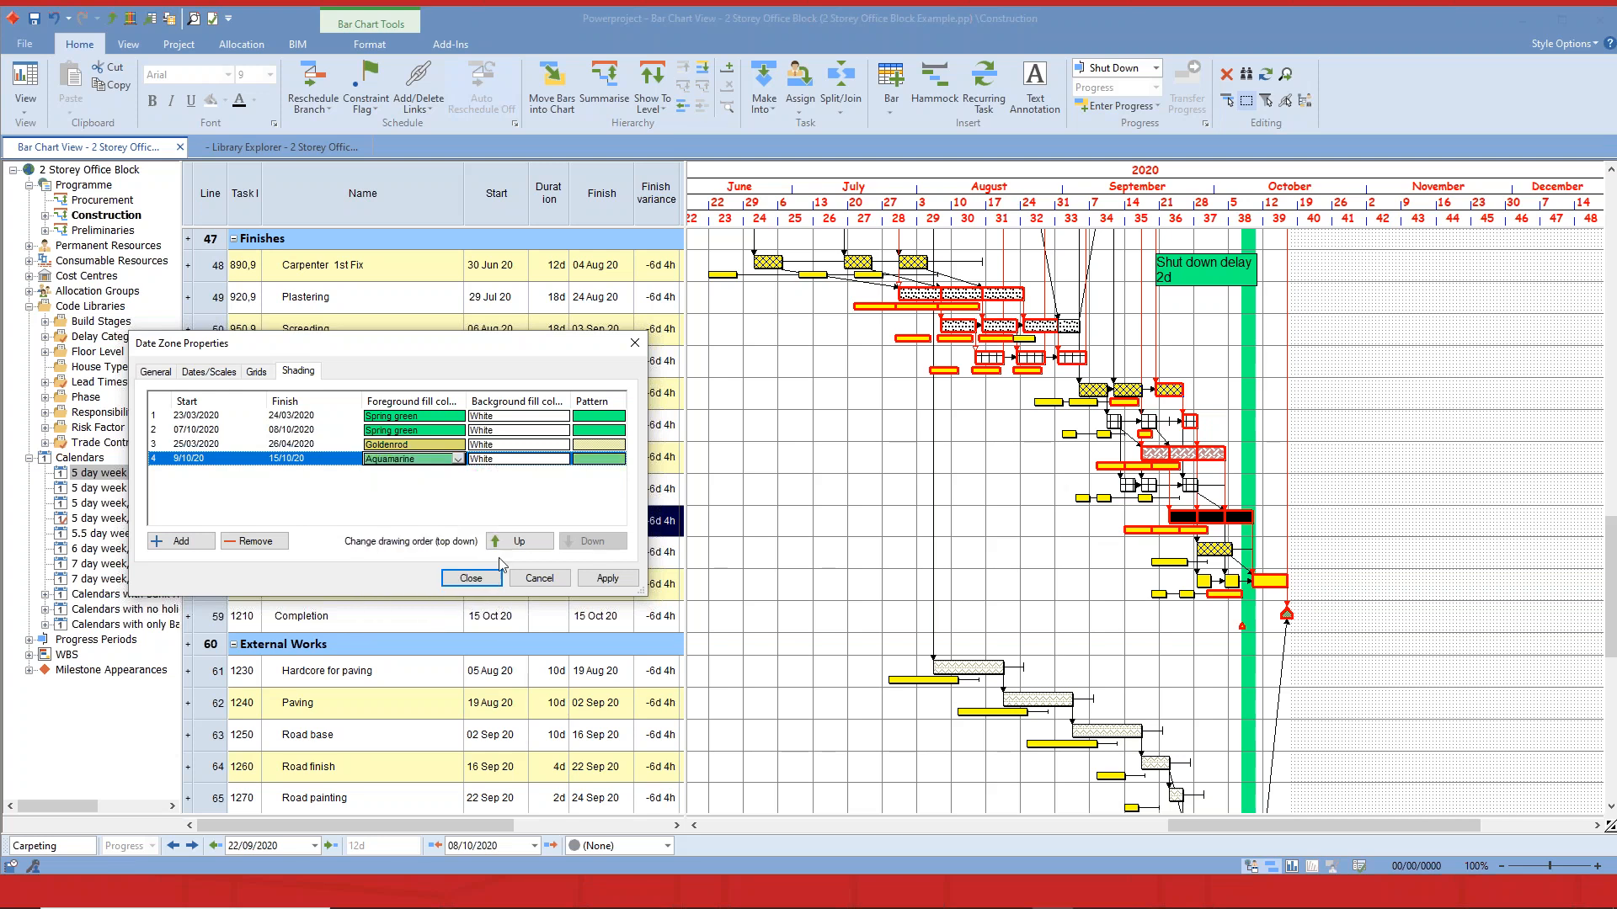
{"action": "left_click", "coordinate": [461, 462]}
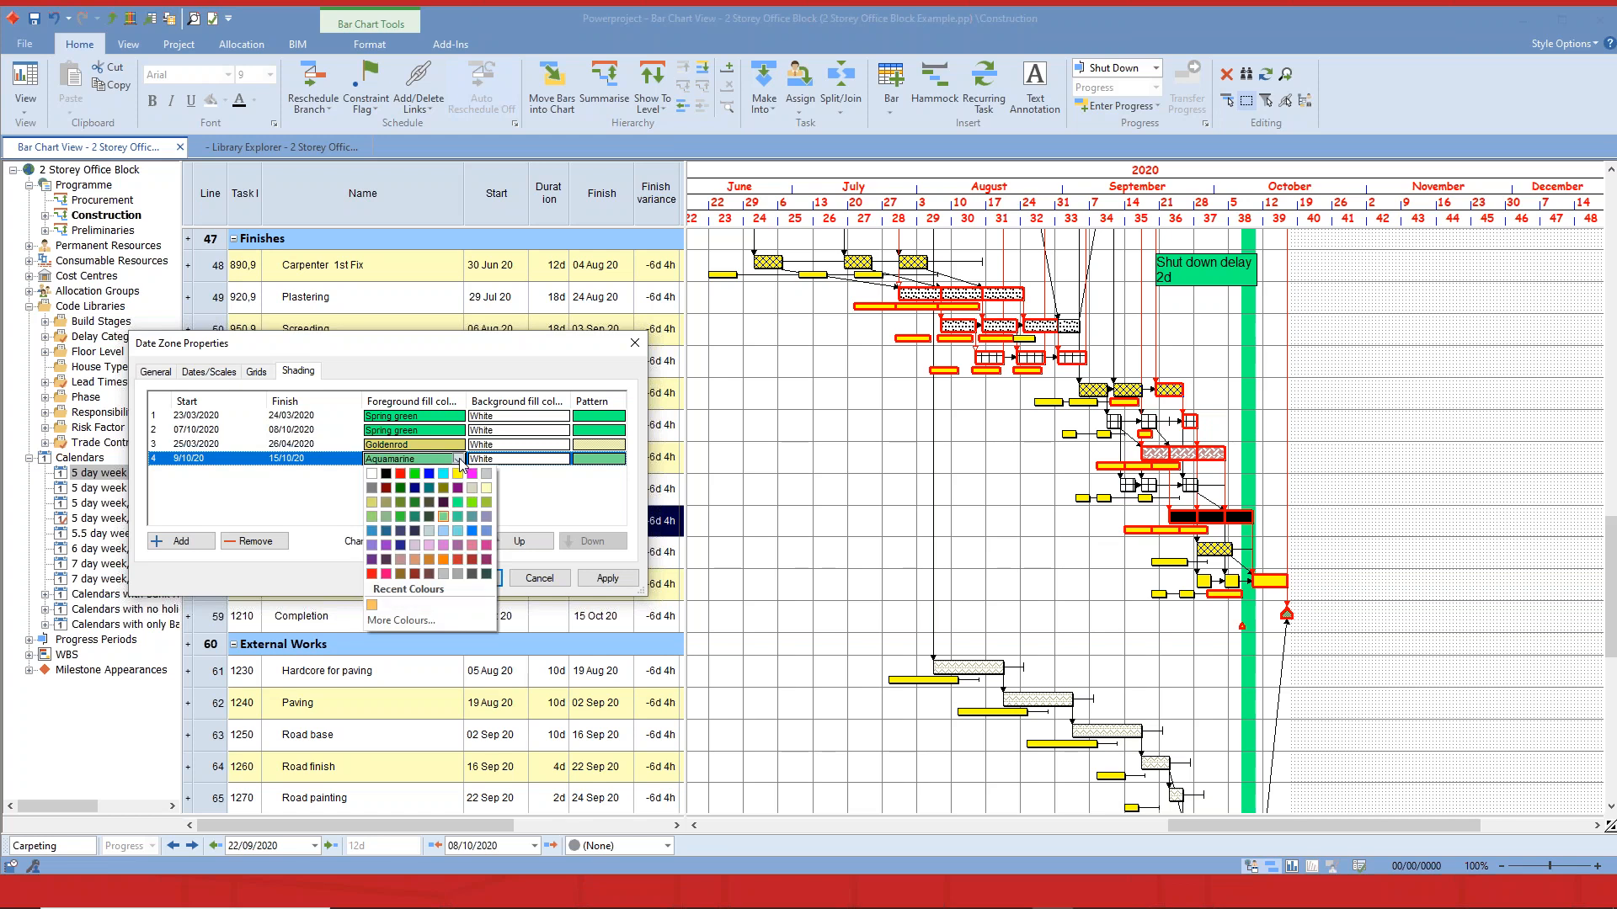
{"action": "left_click", "coordinate": [431, 527]}
{"action": "left_click", "coordinate": [594, 578]}
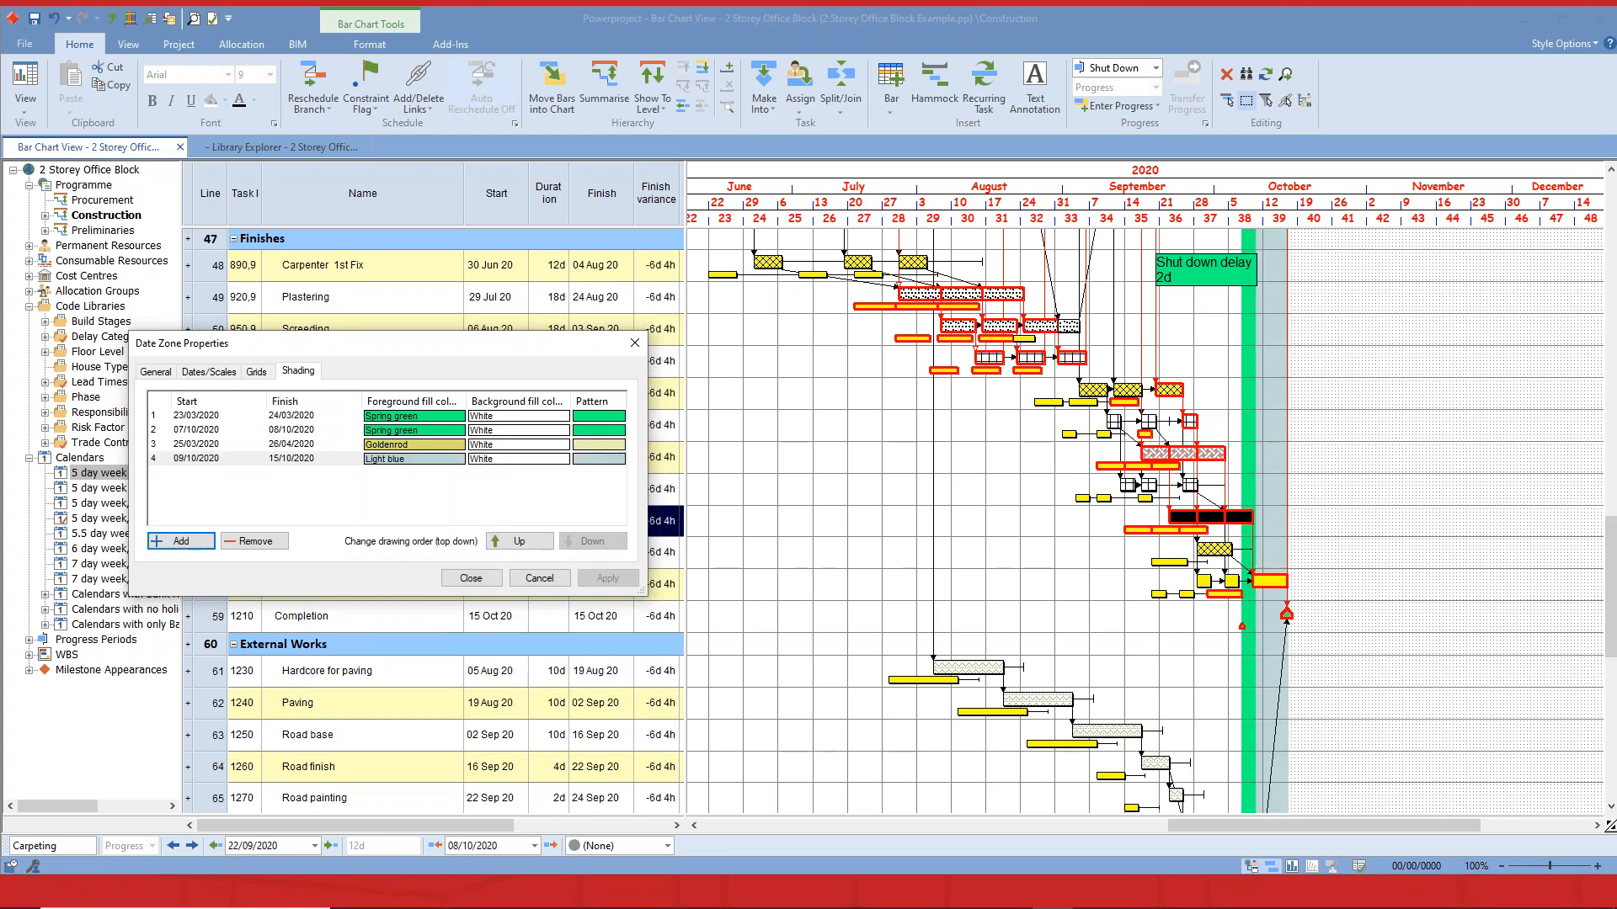
{"action": "left_click", "coordinate": [471, 578]}
Duplicate the green Shut down delay annotation just below the original and give the copy a light blue background.
{"action": "left_click", "coordinate": [1196, 324]}
{"action": "left_click_drag", "start_coordinate": [1196, 268], "coordinate": [1208, 325]}
{"action": "right_click", "coordinate": [1206, 327]}
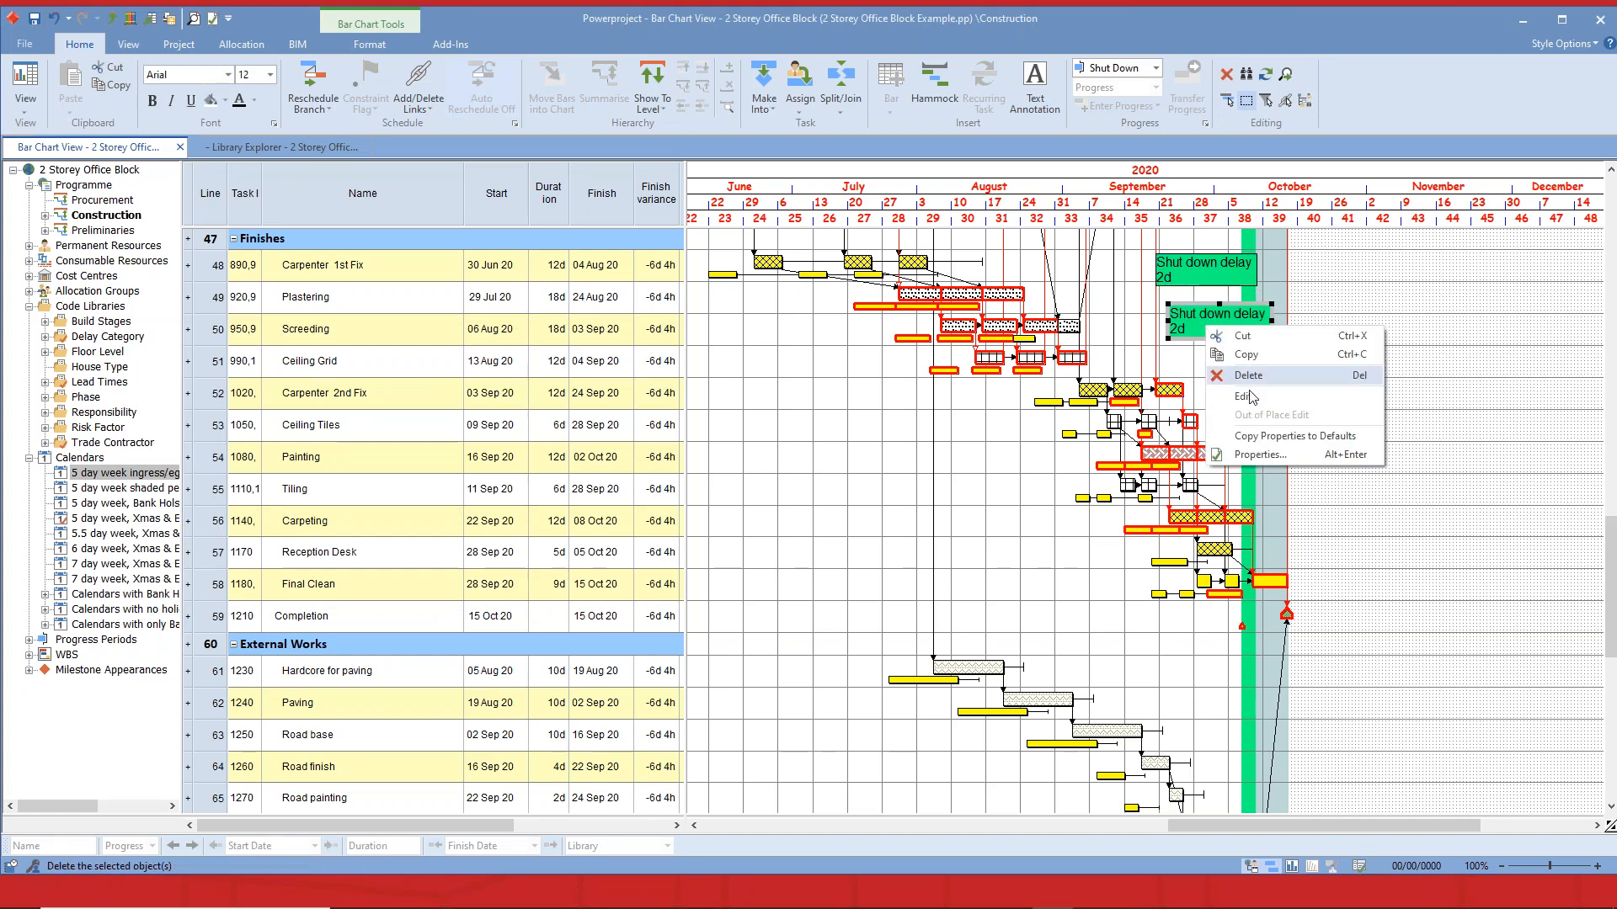
{"action": "left_click", "coordinate": [1259, 455]}
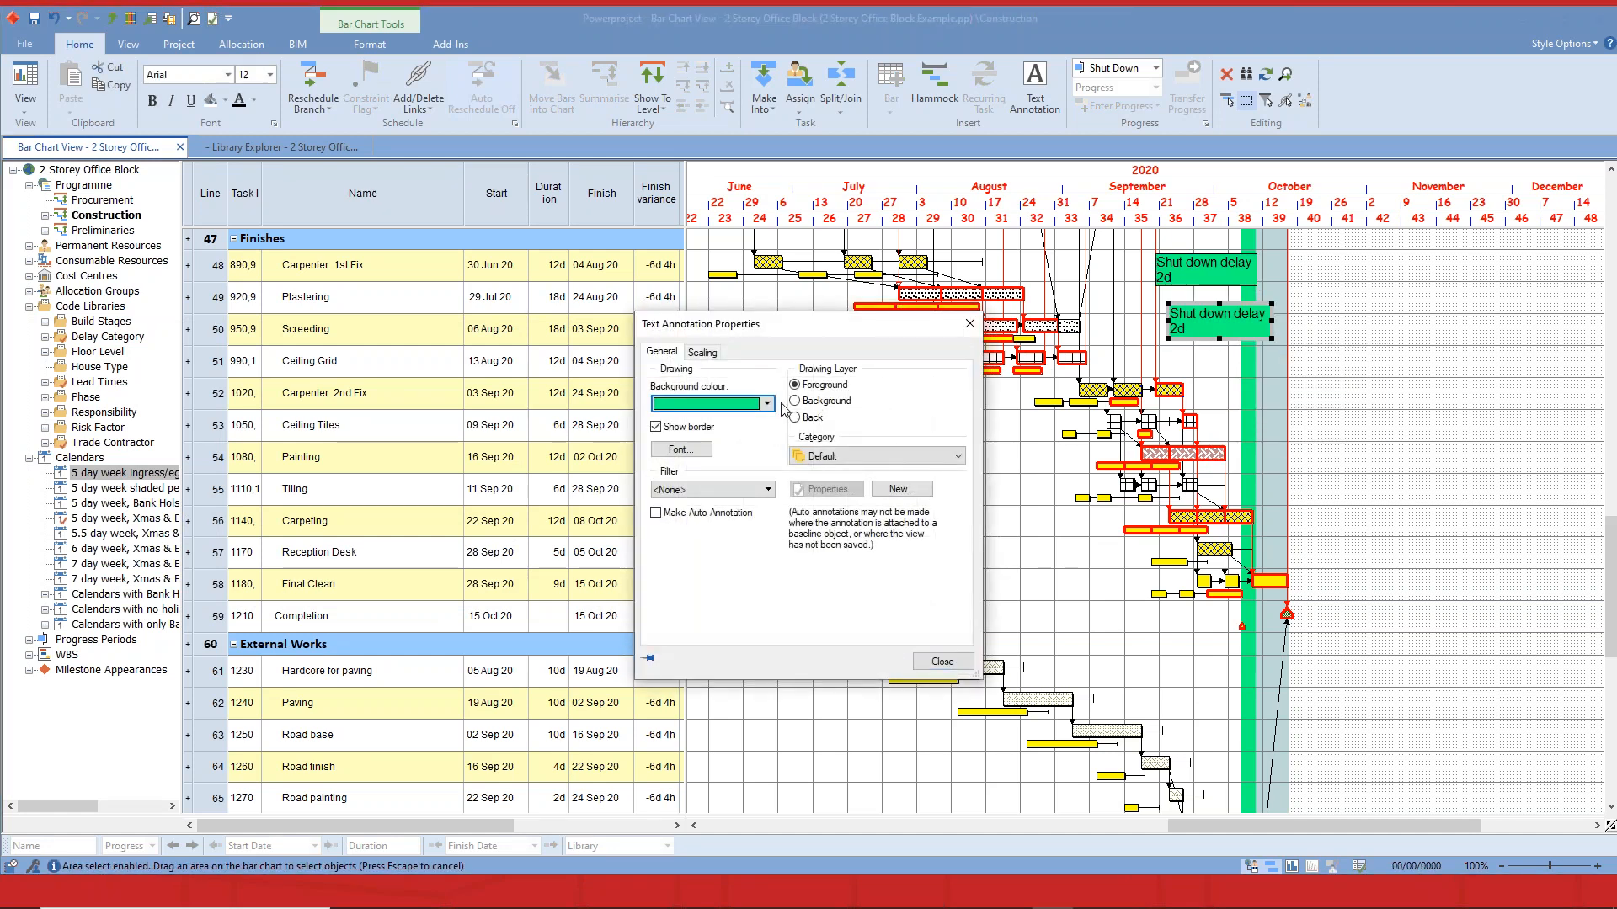
{"action": "left_click", "coordinate": [767, 404]}
{"action": "left_click", "coordinate": [717, 500]}
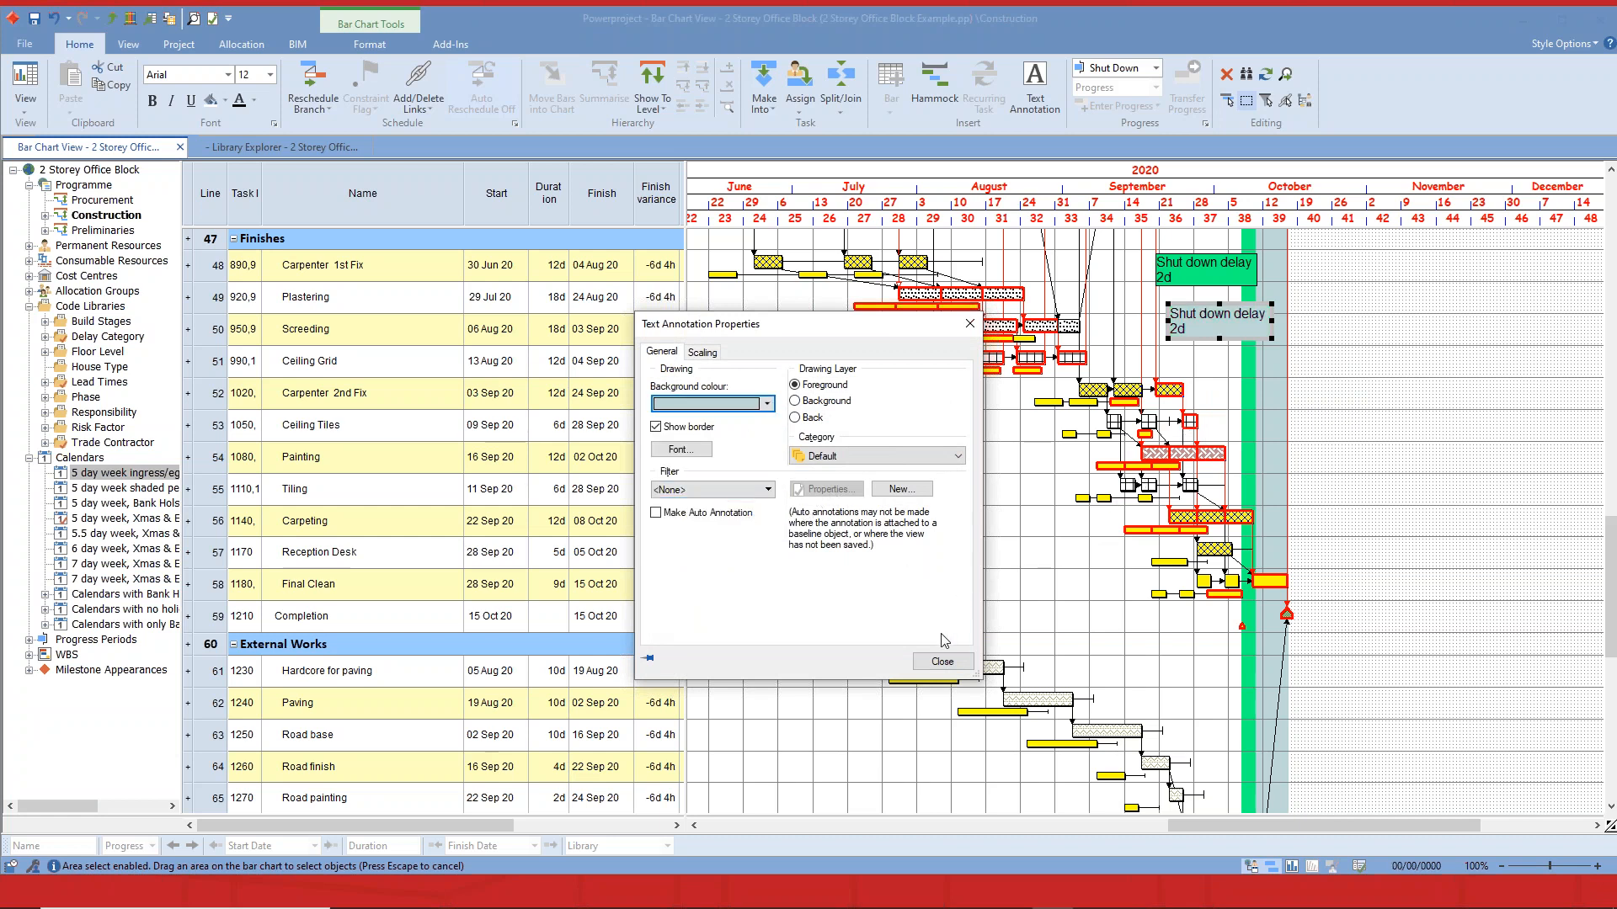
{"action": "left_click", "coordinate": [939, 662]}
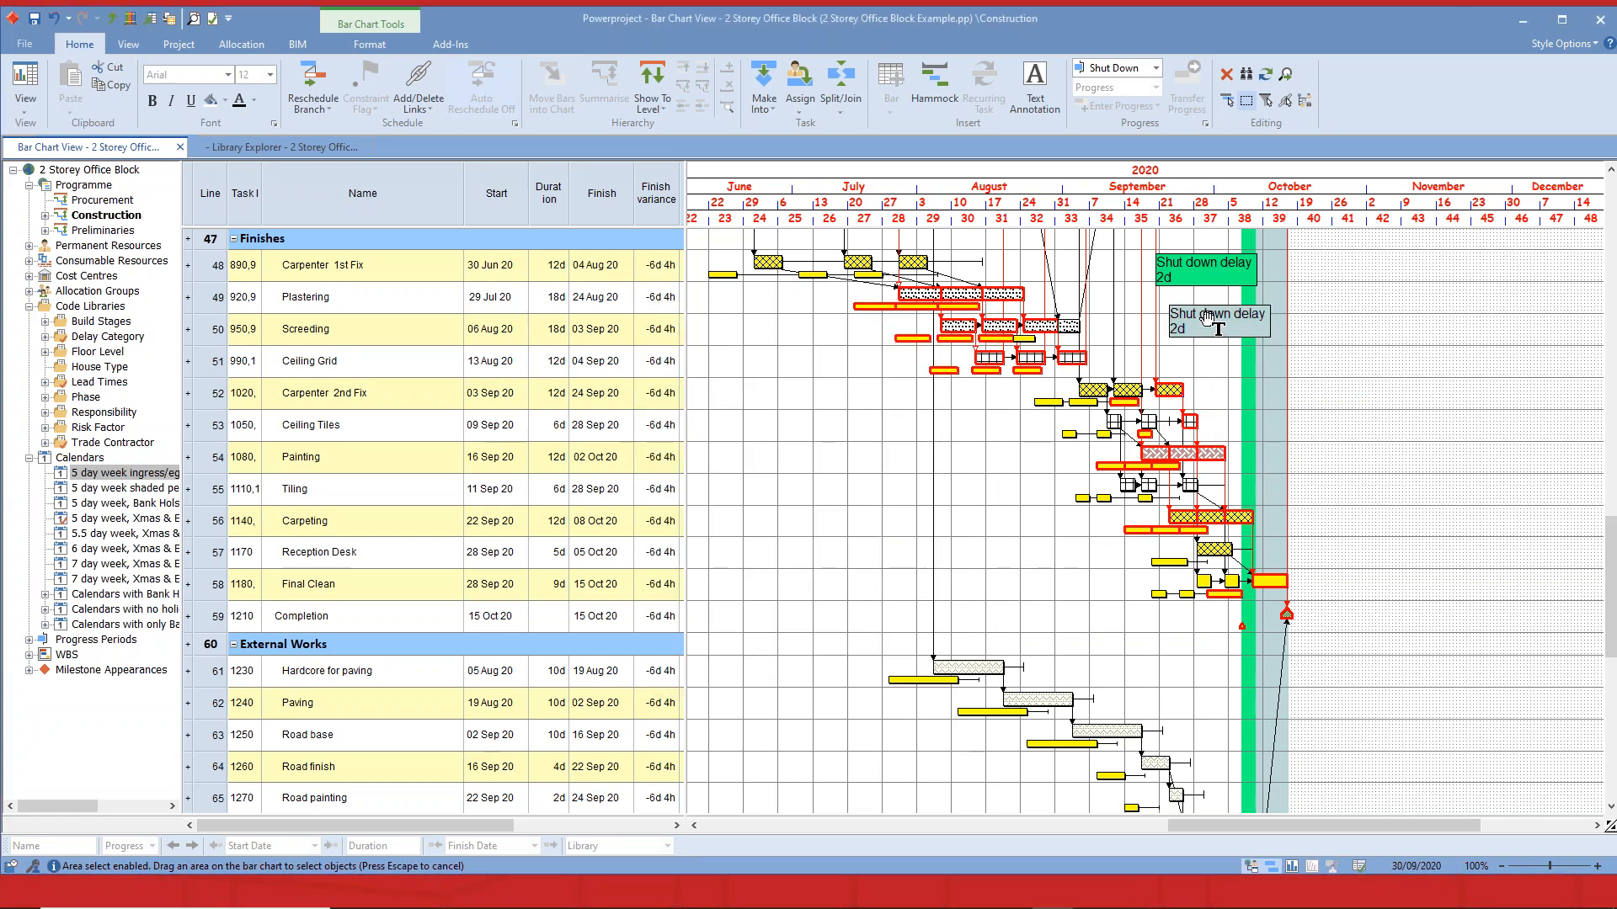
Change the light blue annotation's text to "Ingress/Egress delay 2d" and nudge it slightly towards the delay shading.
{"action": "left_click", "coordinate": [1234, 321]}
{"action": "left_click_drag", "start_coordinate": [1234, 315], "coordinate": [1165, 325]}
{"action": "type", "text": "Ingress"}
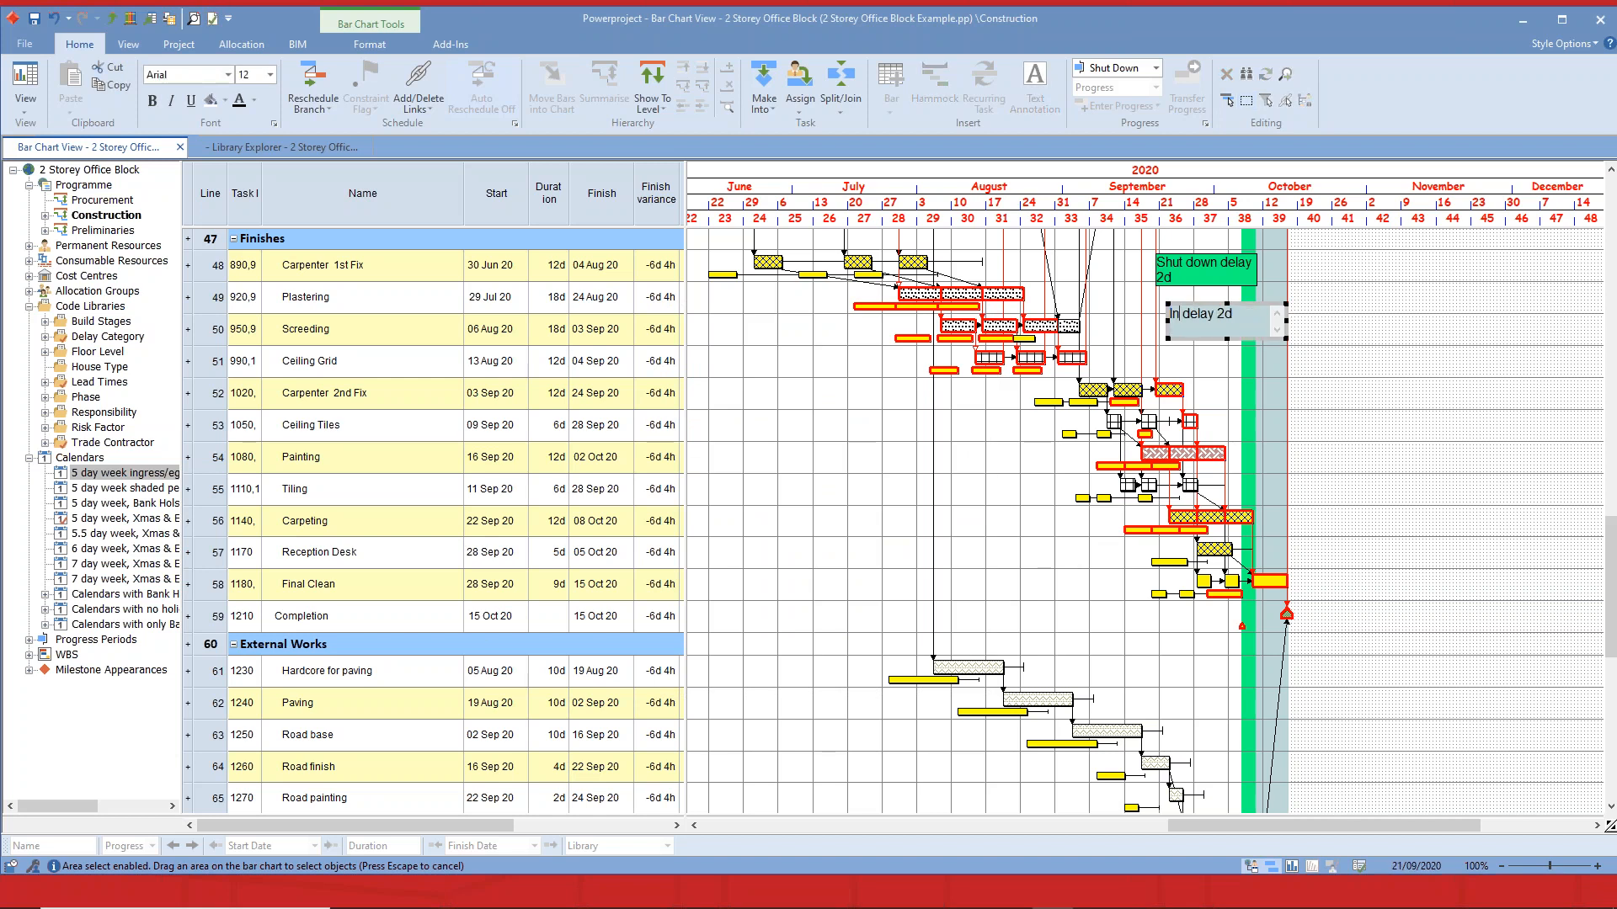
{"action": "type", "text": "/Egree"}
{"action": "left_click", "coordinate": [1324, 354]}
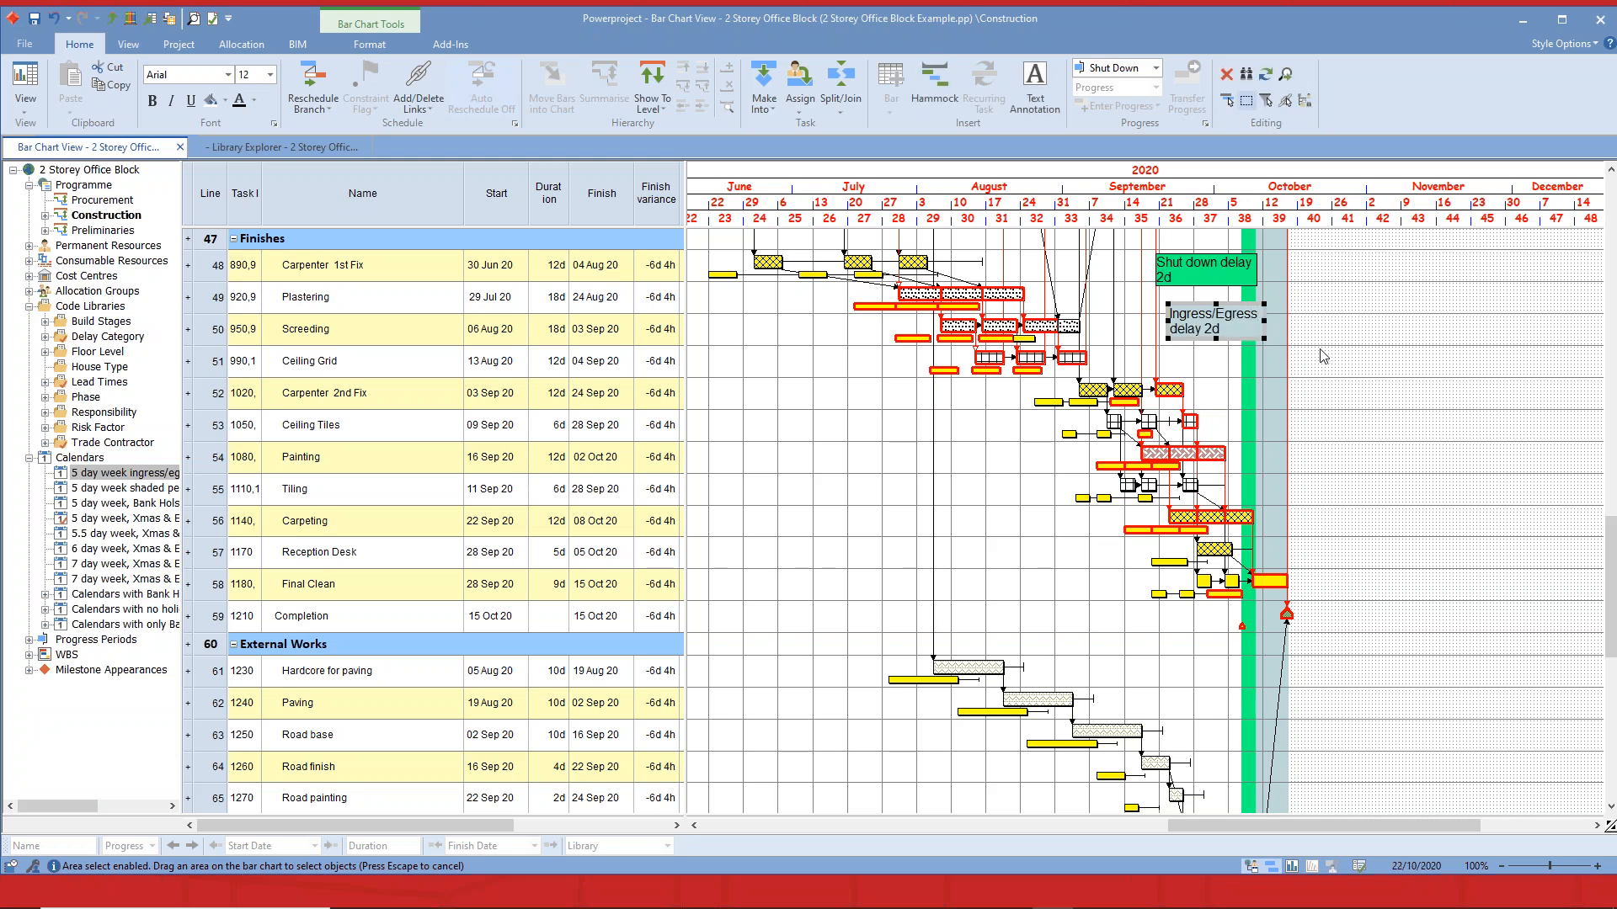
{"action": "left_click", "coordinate": [1217, 318]}
{"action": "left_click_drag", "start_coordinate": [1217, 320], "coordinate": [1220, 319]}
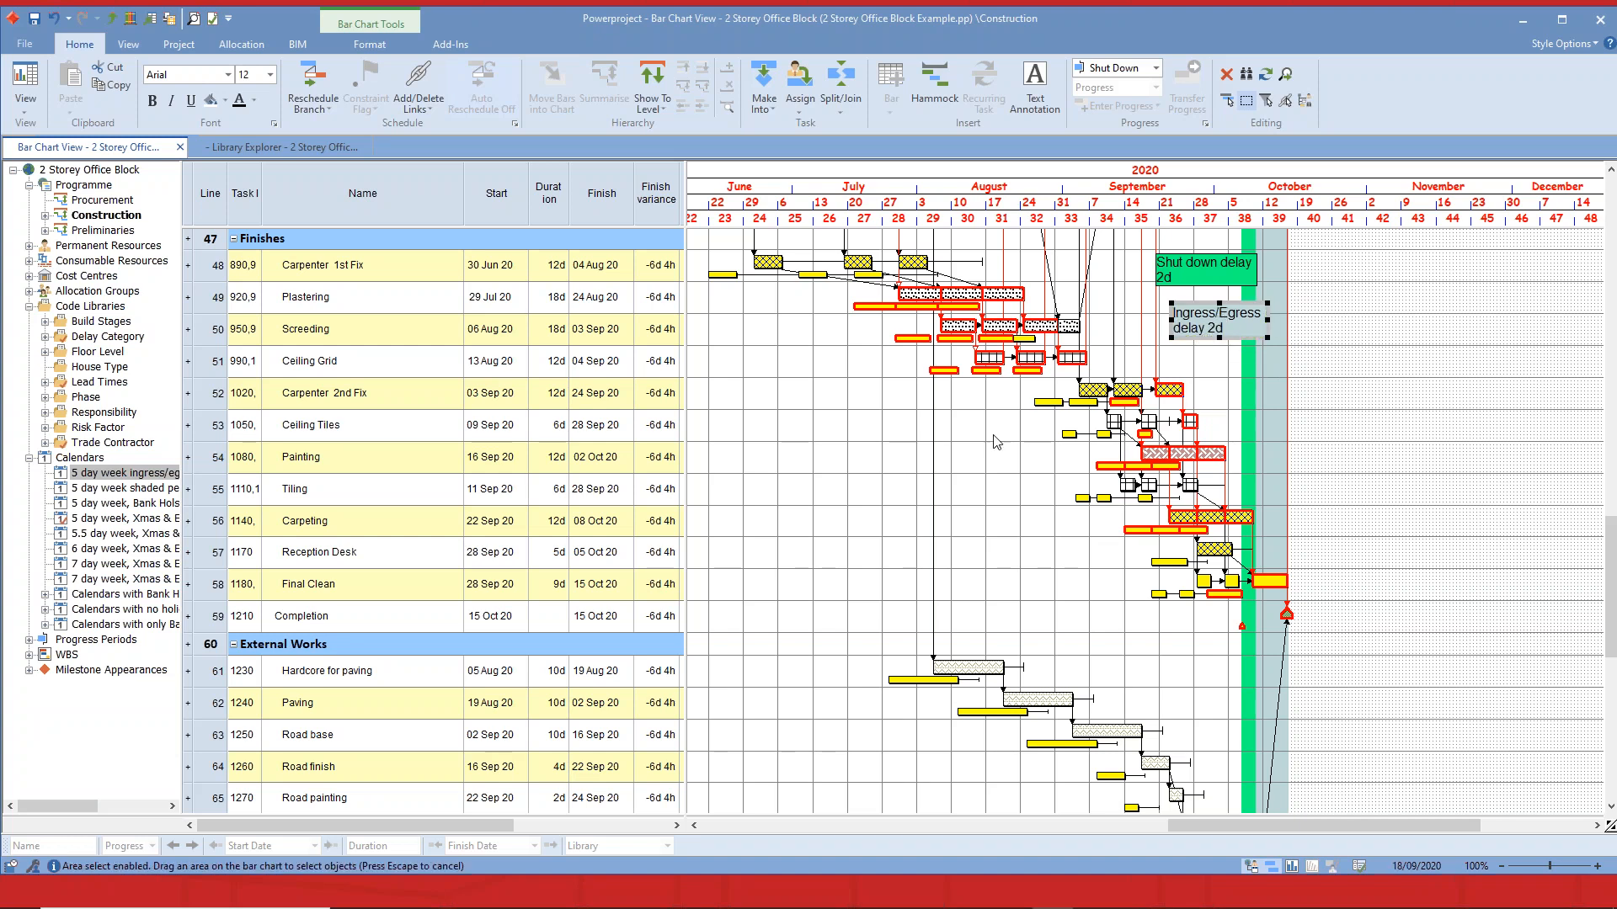
{"action": "left_click", "coordinate": [935, 461]}
Set the date zone's folding calendar to 5 day week ingress/egress & shaded period.
{"action": "left_click_drag", "start_coordinate": [1211, 823], "coordinate": [1058, 822]}
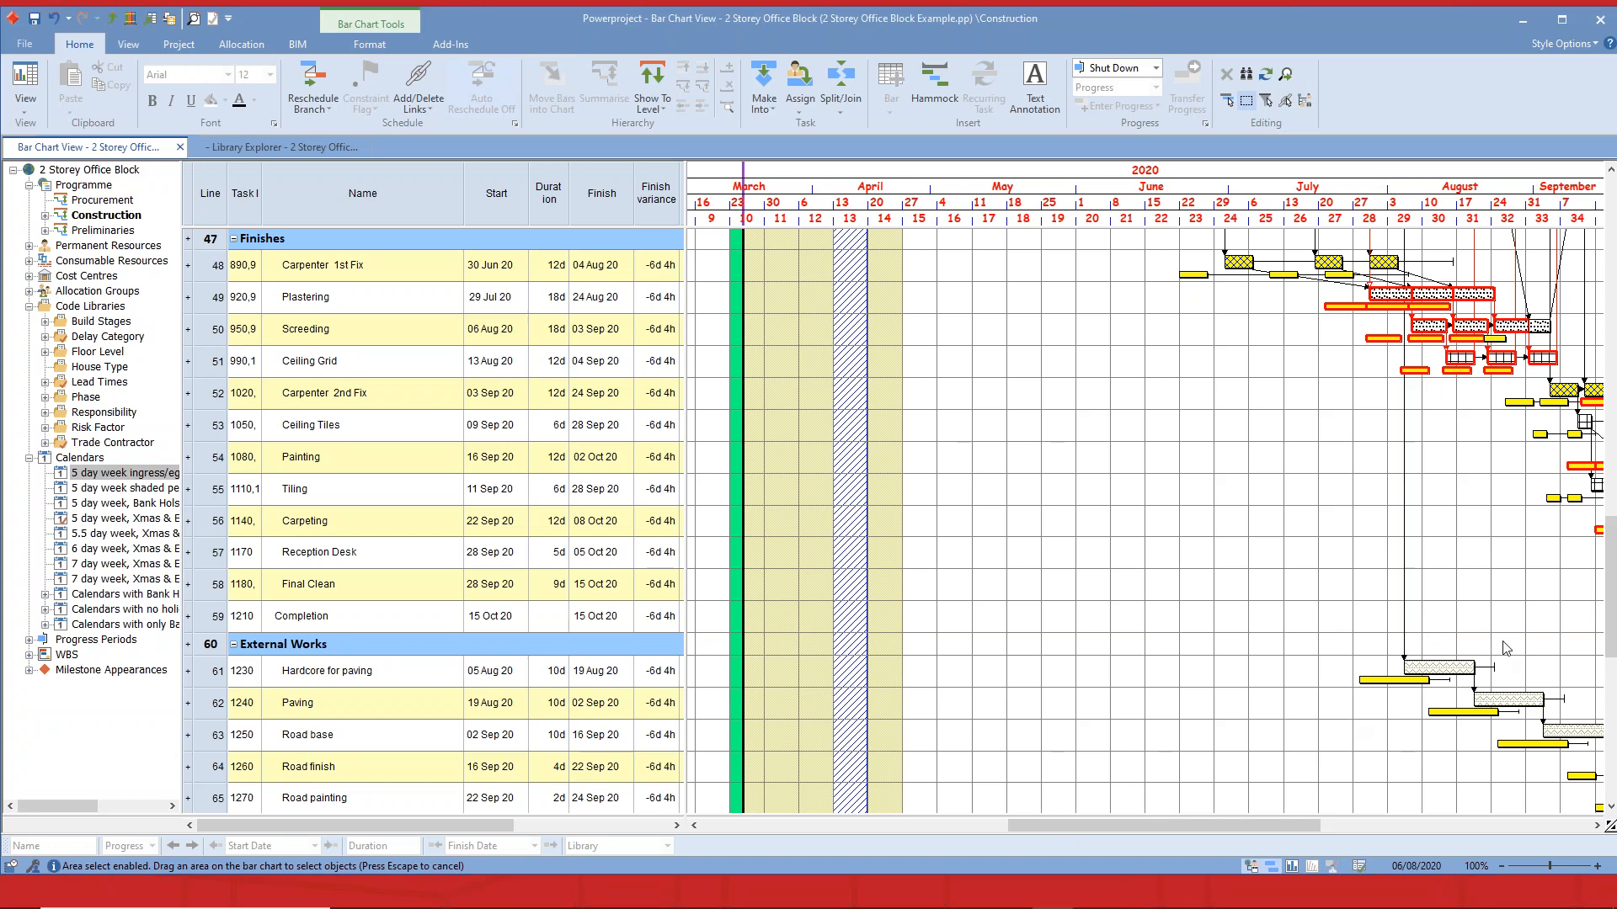
{"action": "left_click_drag", "start_coordinate": [1612, 538], "coordinate": [1549, 217]}
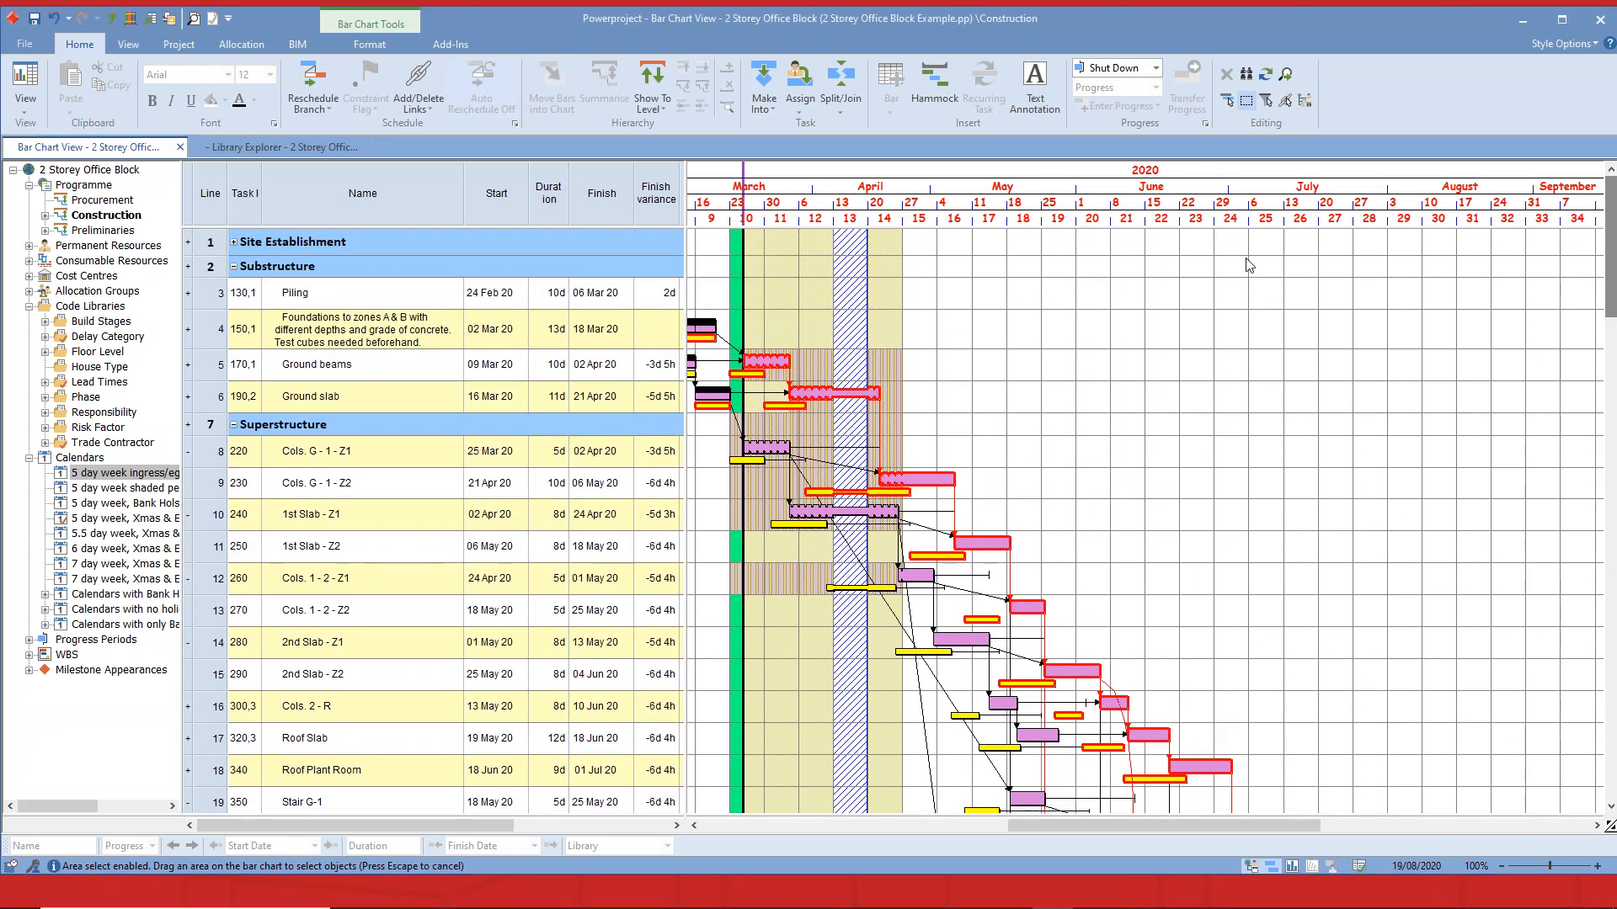
{"action": "right_click", "coordinate": [844, 188]}
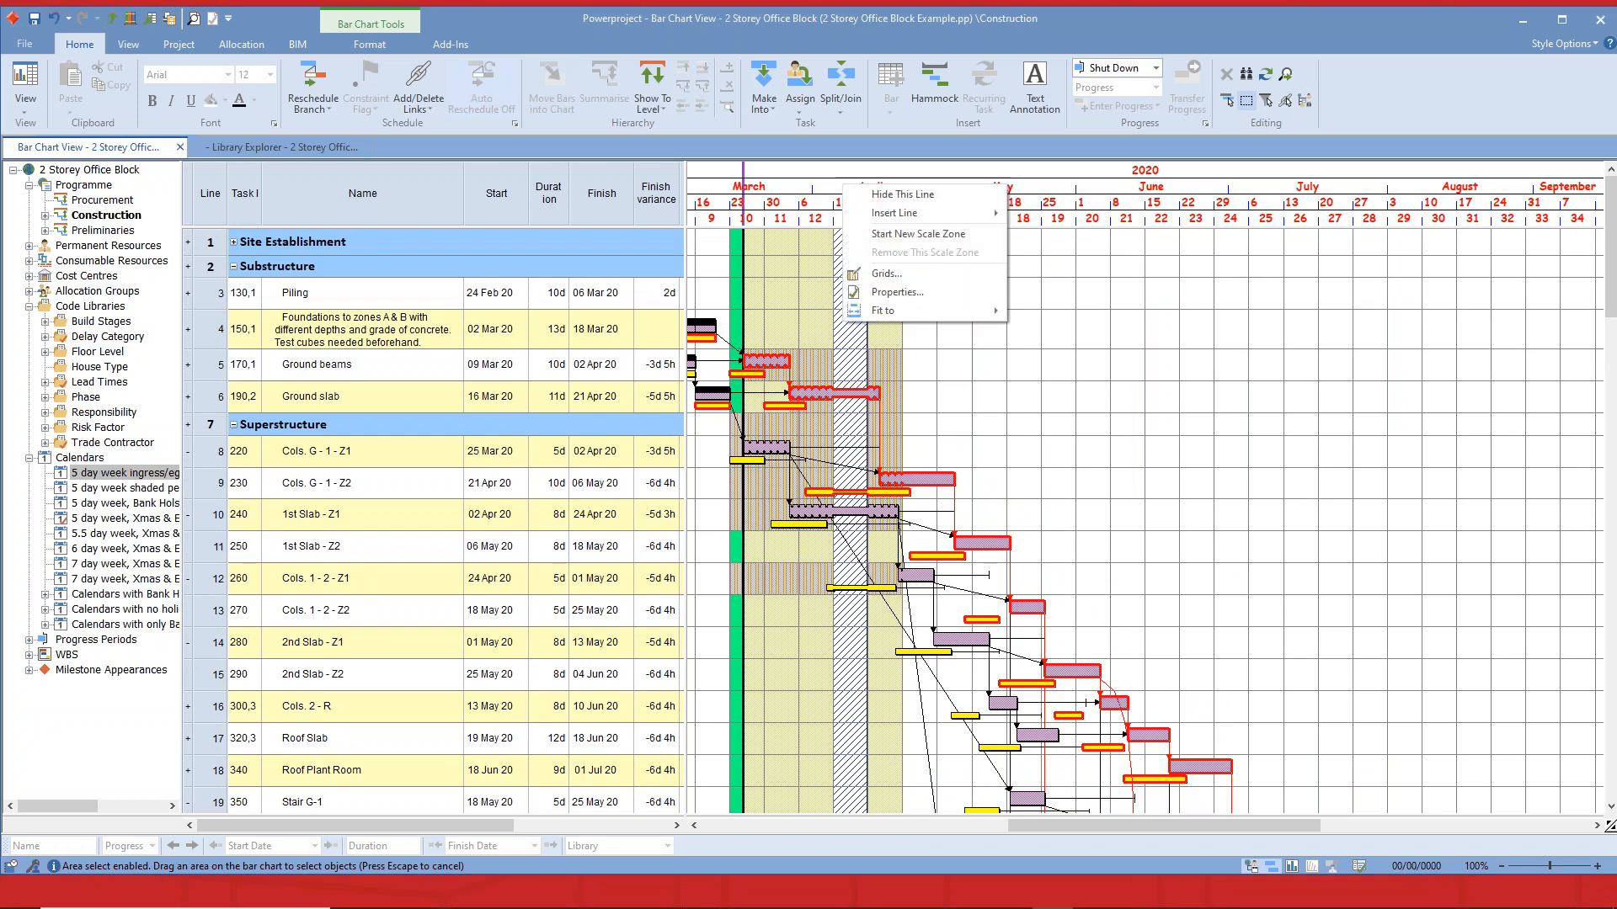
{"action": "left_click", "coordinate": [941, 292]}
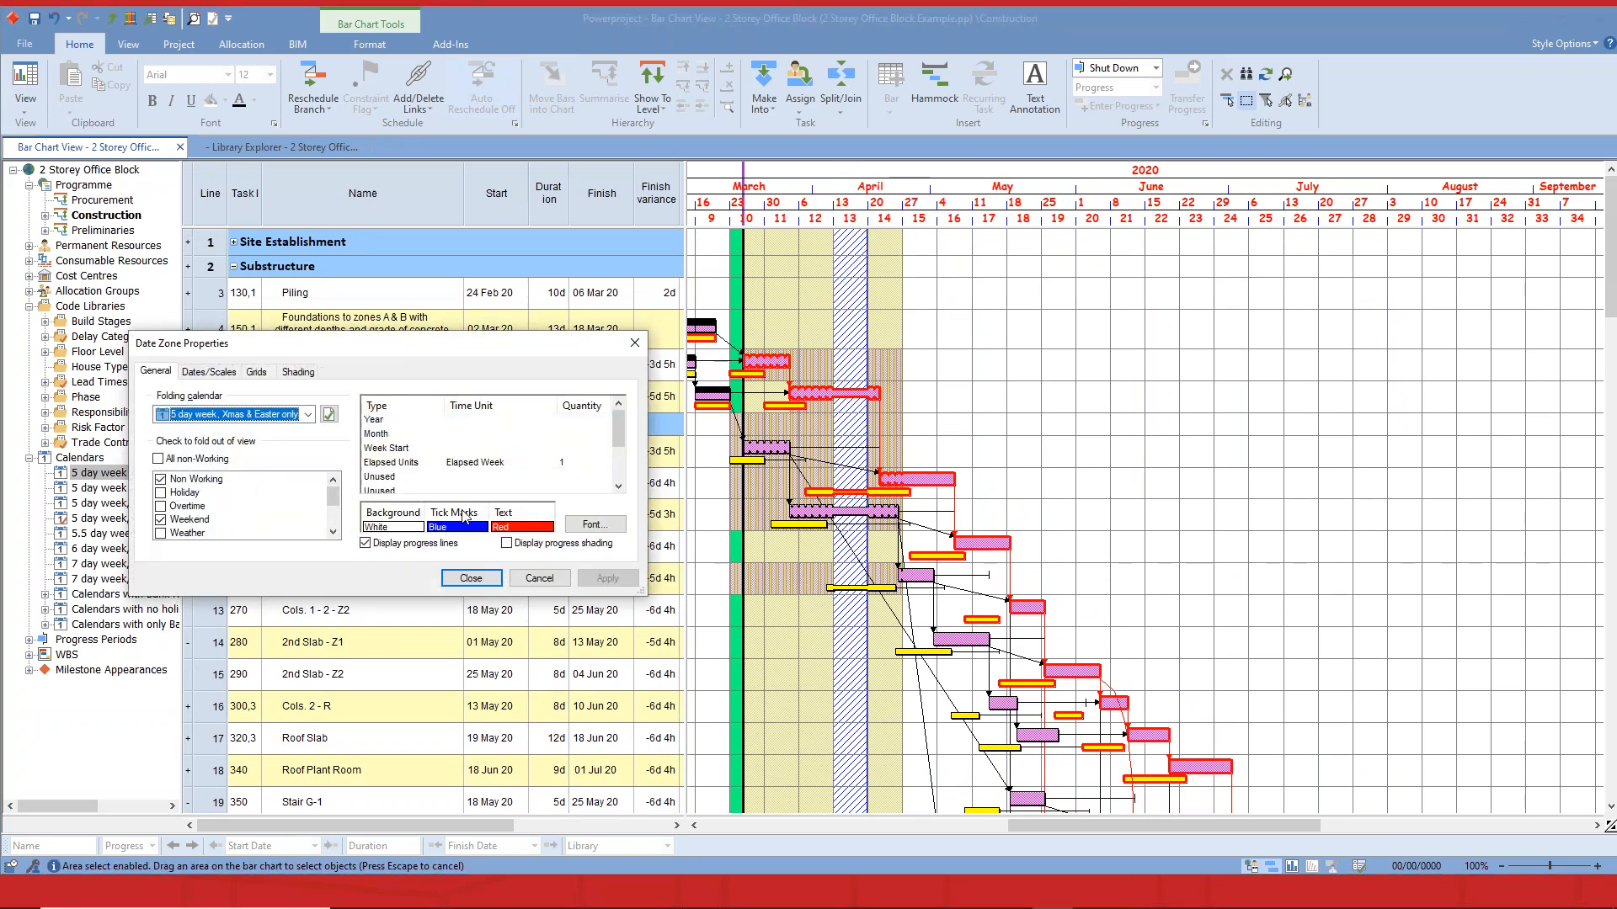
{"action": "left_click", "coordinate": [309, 415]}
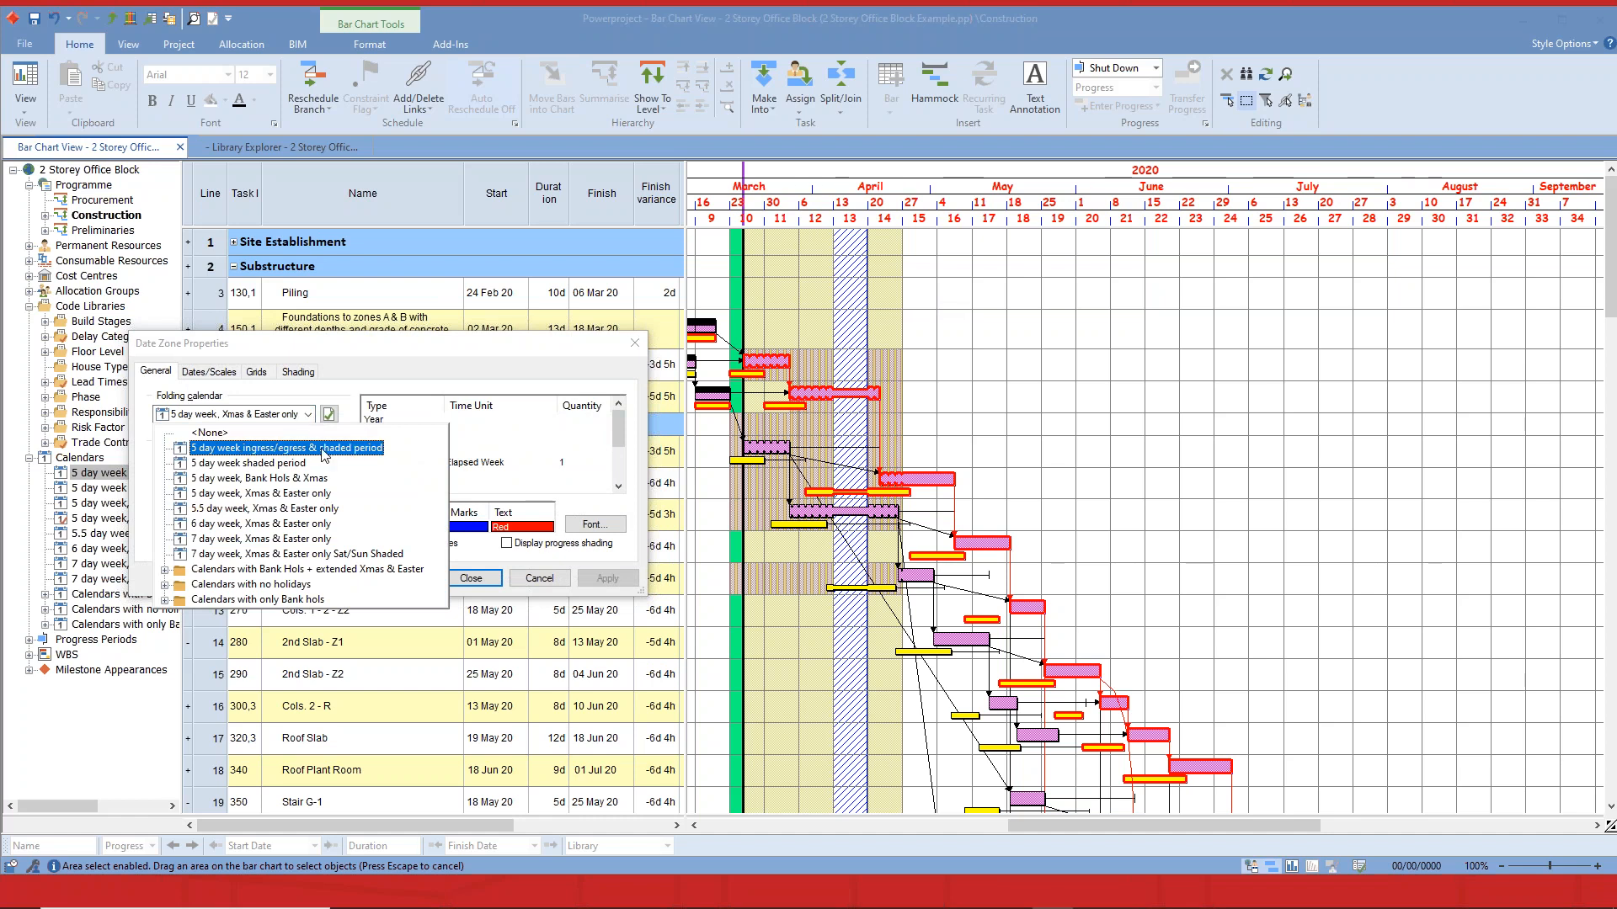
{"action": "left_click", "coordinate": [323, 448]}
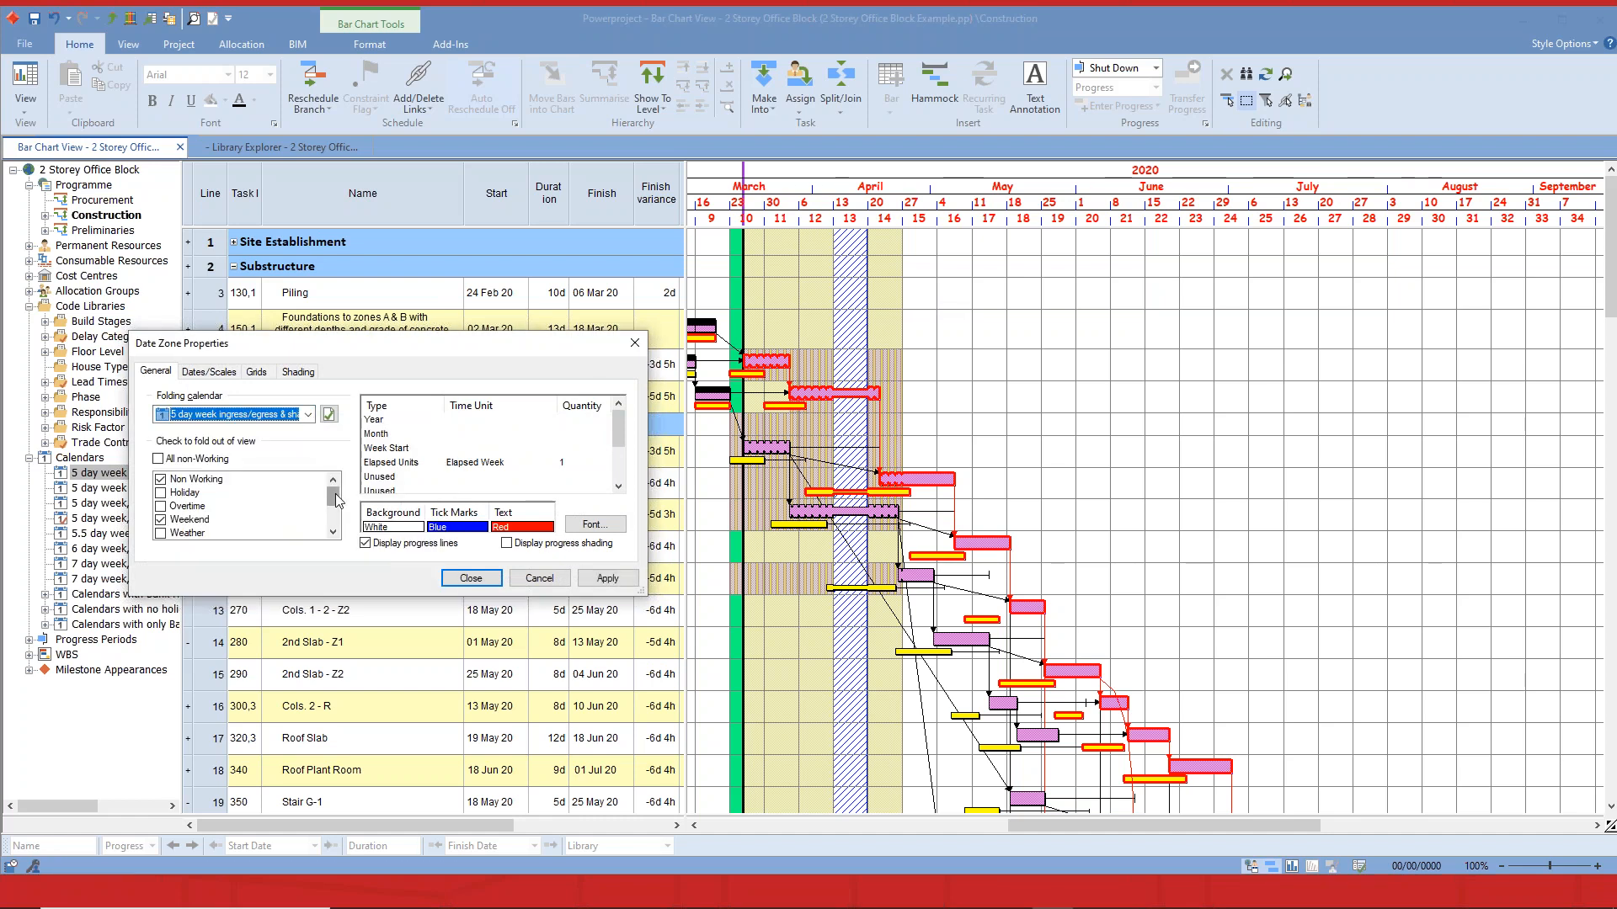
Fold the Slow ingress/egress periods out of view on the bar chart and unfold them again.
{"action": "scroll", "coordinate": [332, 513], "scroll_direction": "down", "scroll_amount": 2}
{"action": "left_click", "coordinate": [162, 520]}
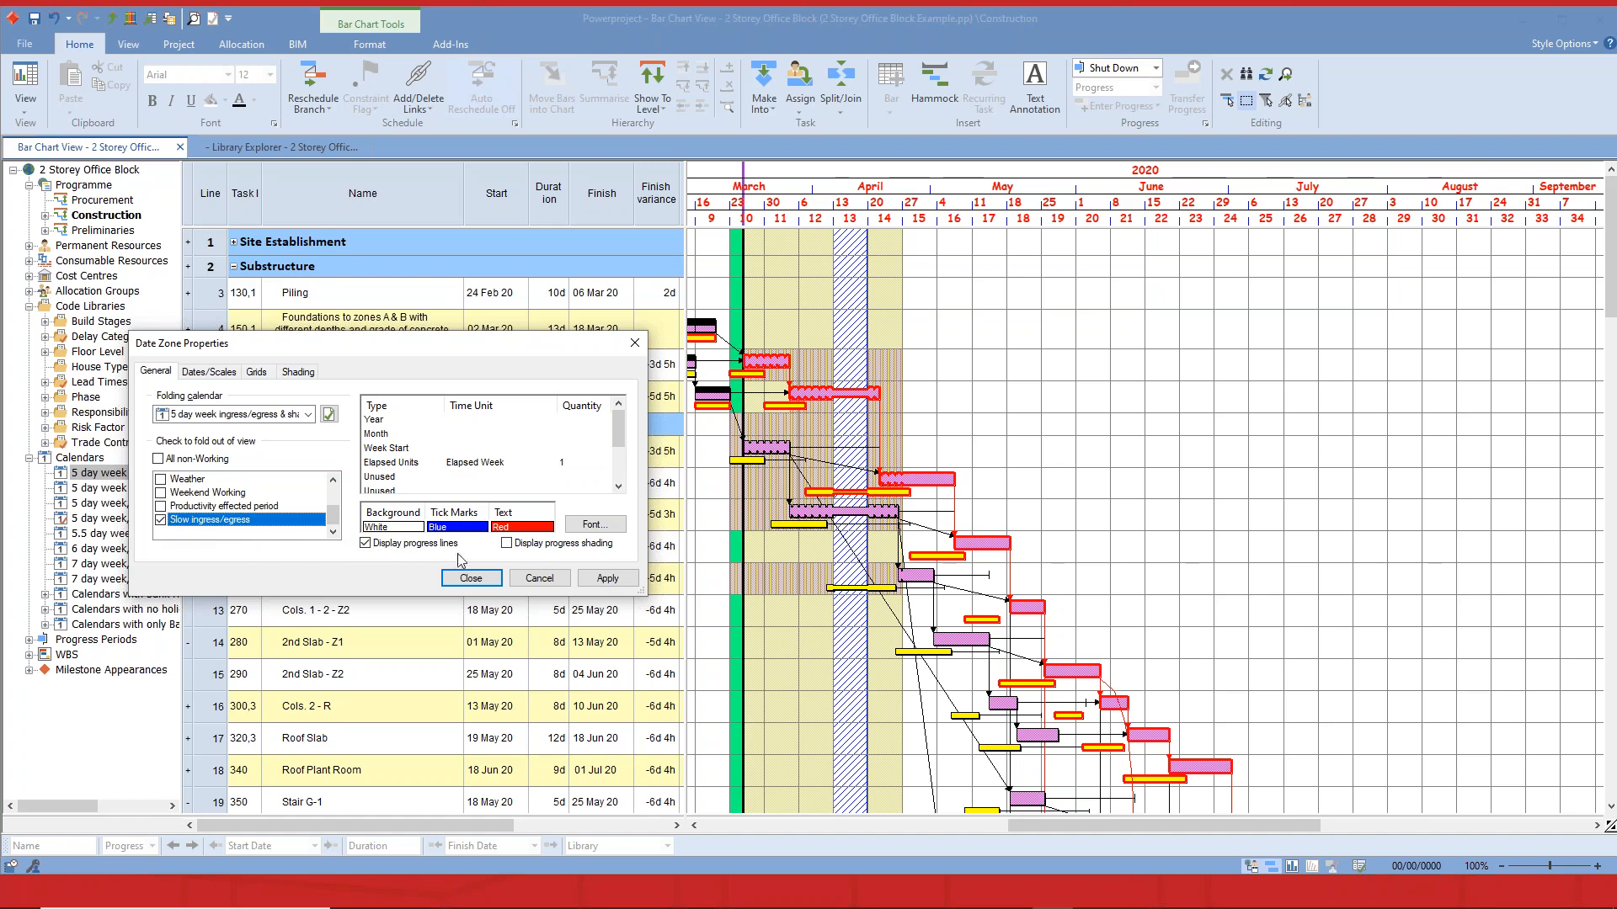
{"action": "left_click", "coordinate": [606, 579]}
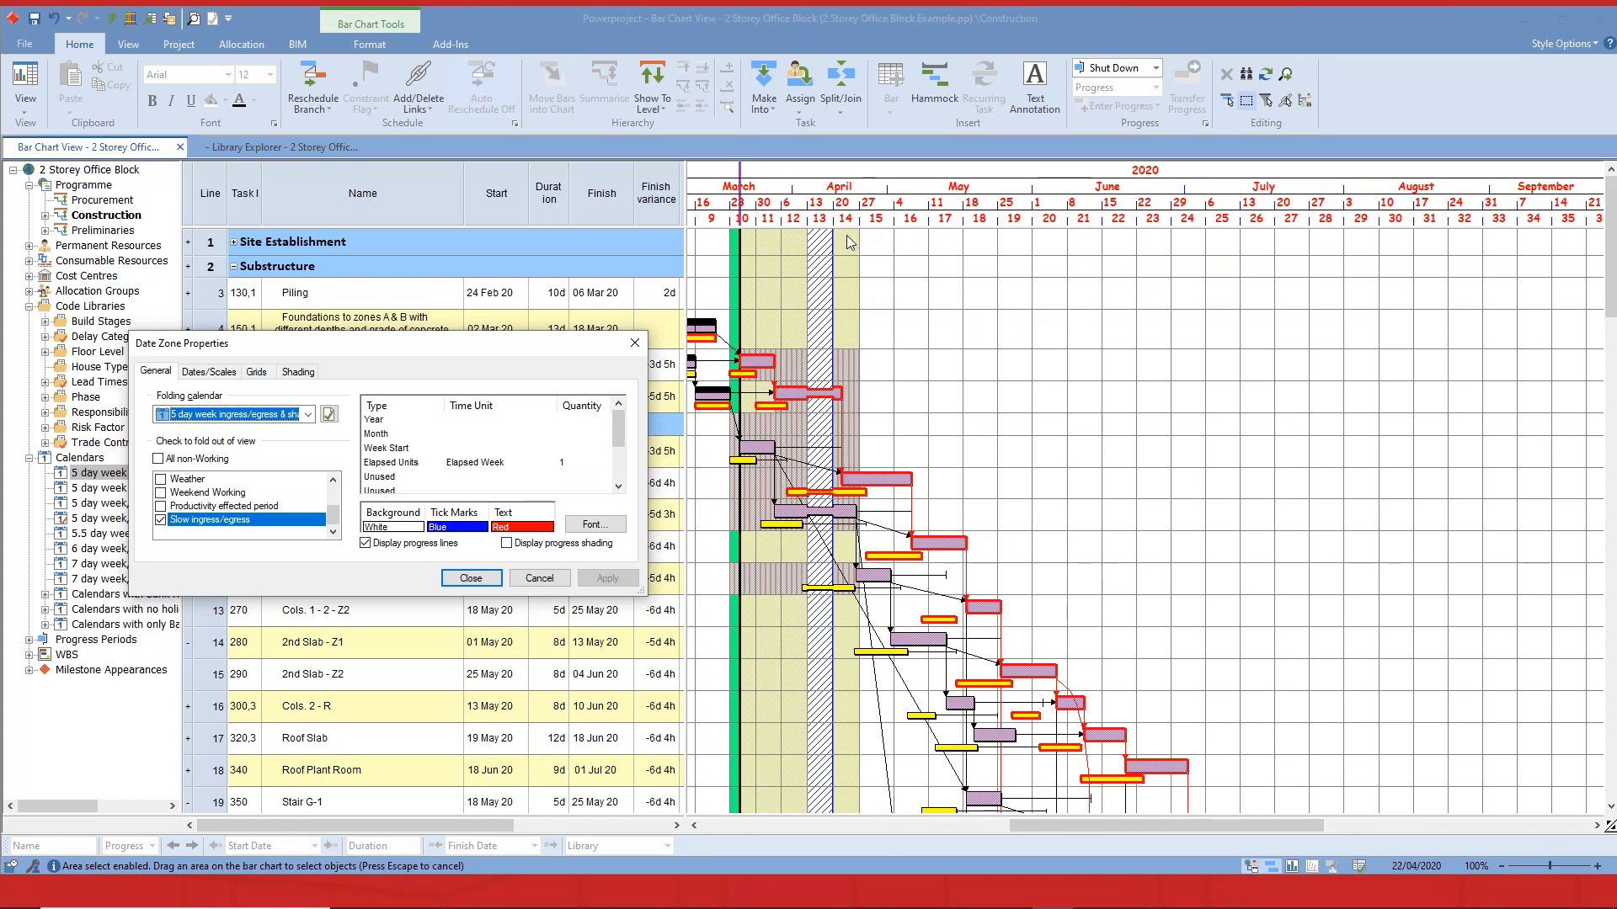
{"action": "left_click", "coordinate": [161, 521]}
{"action": "left_click", "coordinate": [474, 580]}
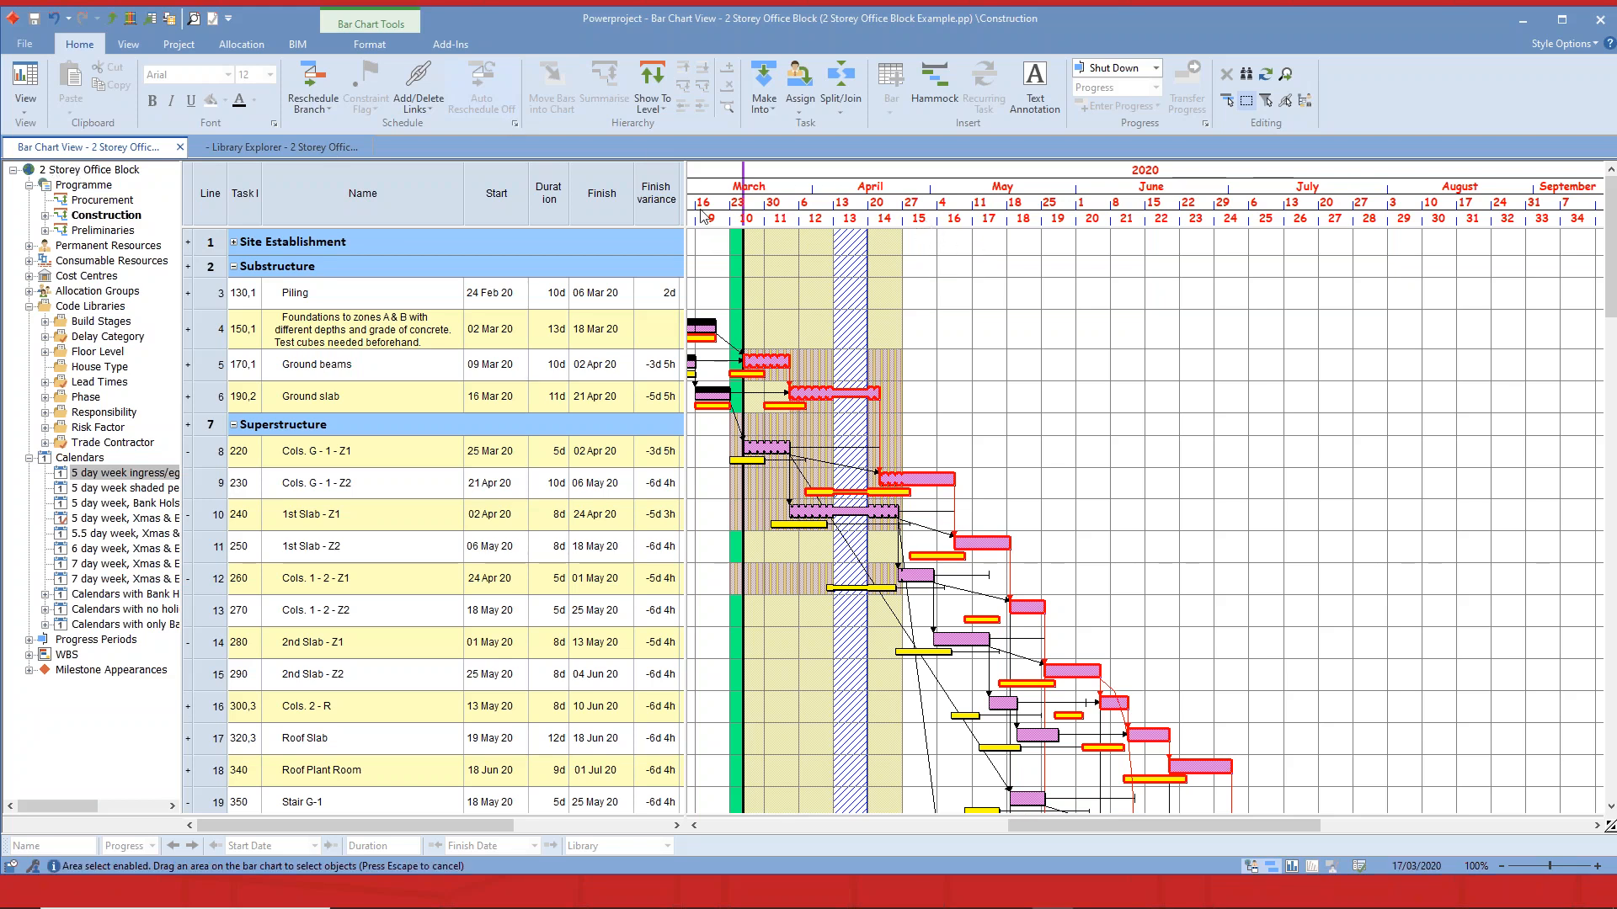
Extend the task table to show the task work quantity, unit and rate columns, and highlight the quantity column.
{"action": "left_click_drag", "start_coordinate": [686, 213], "coordinate": [804, 217]}
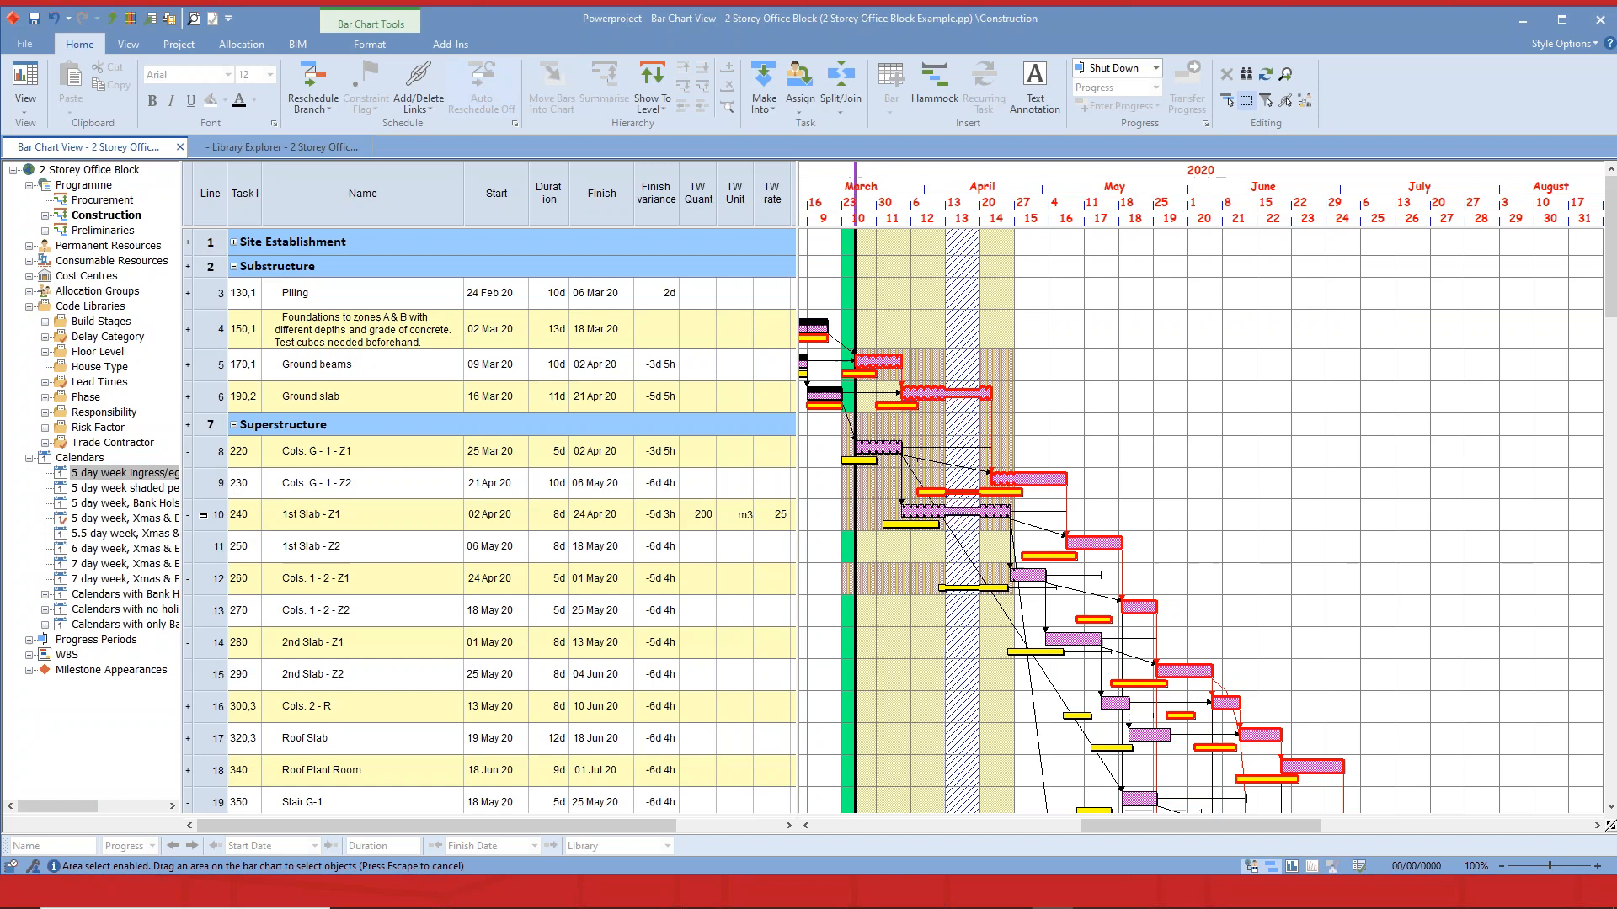
{"action": "left_click", "coordinate": [203, 515]}
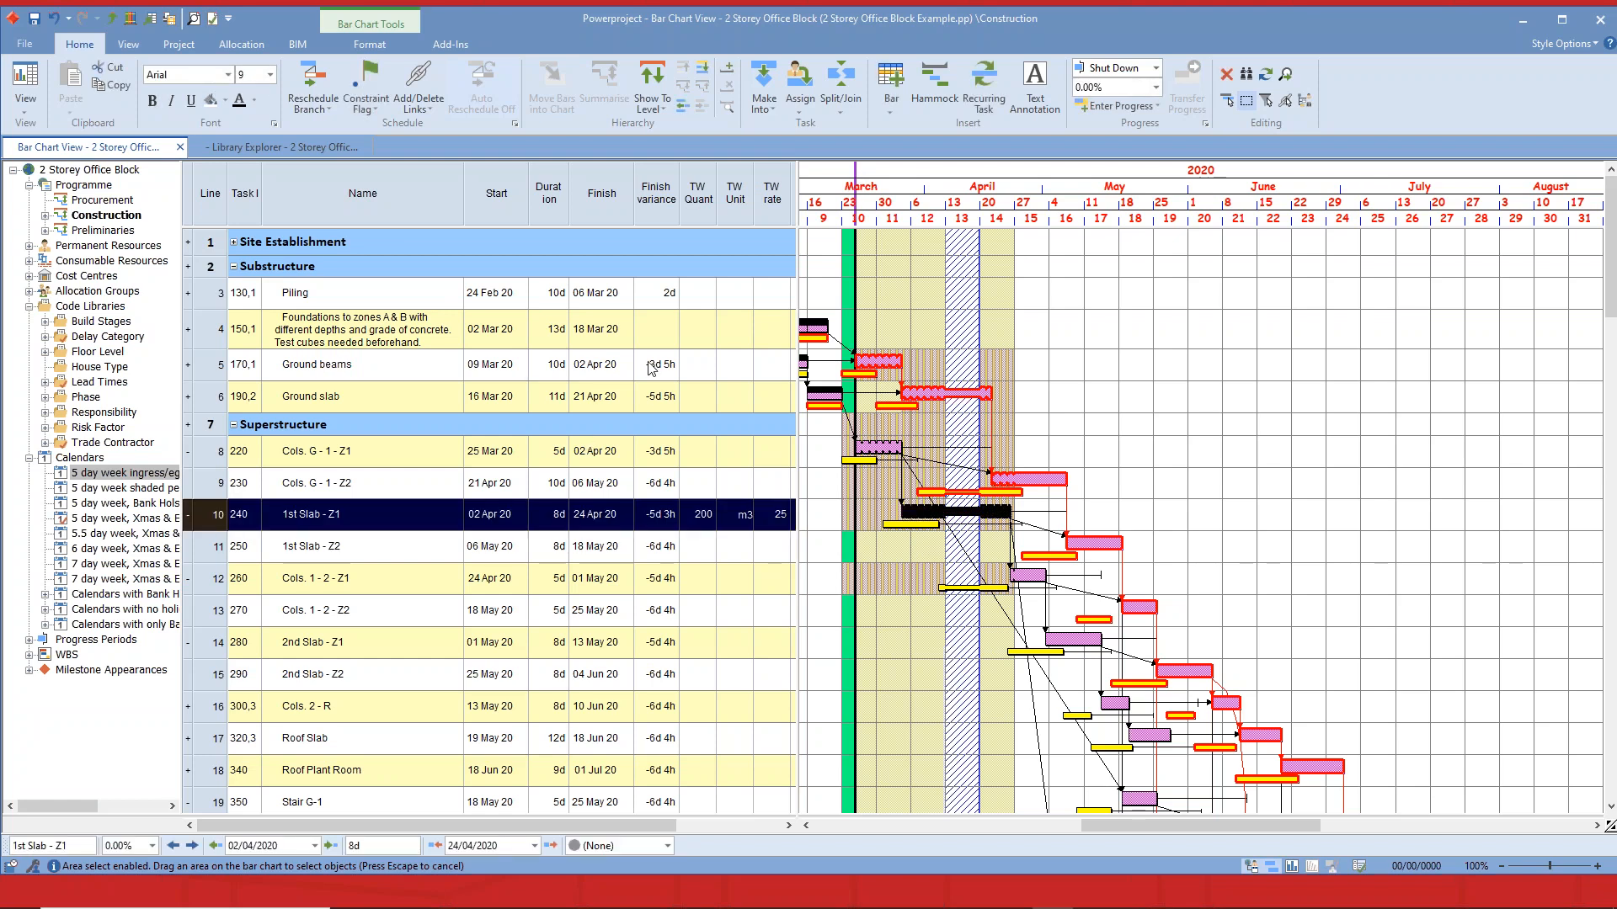
{"action": "left_click", "coordinate": [698, 194]}
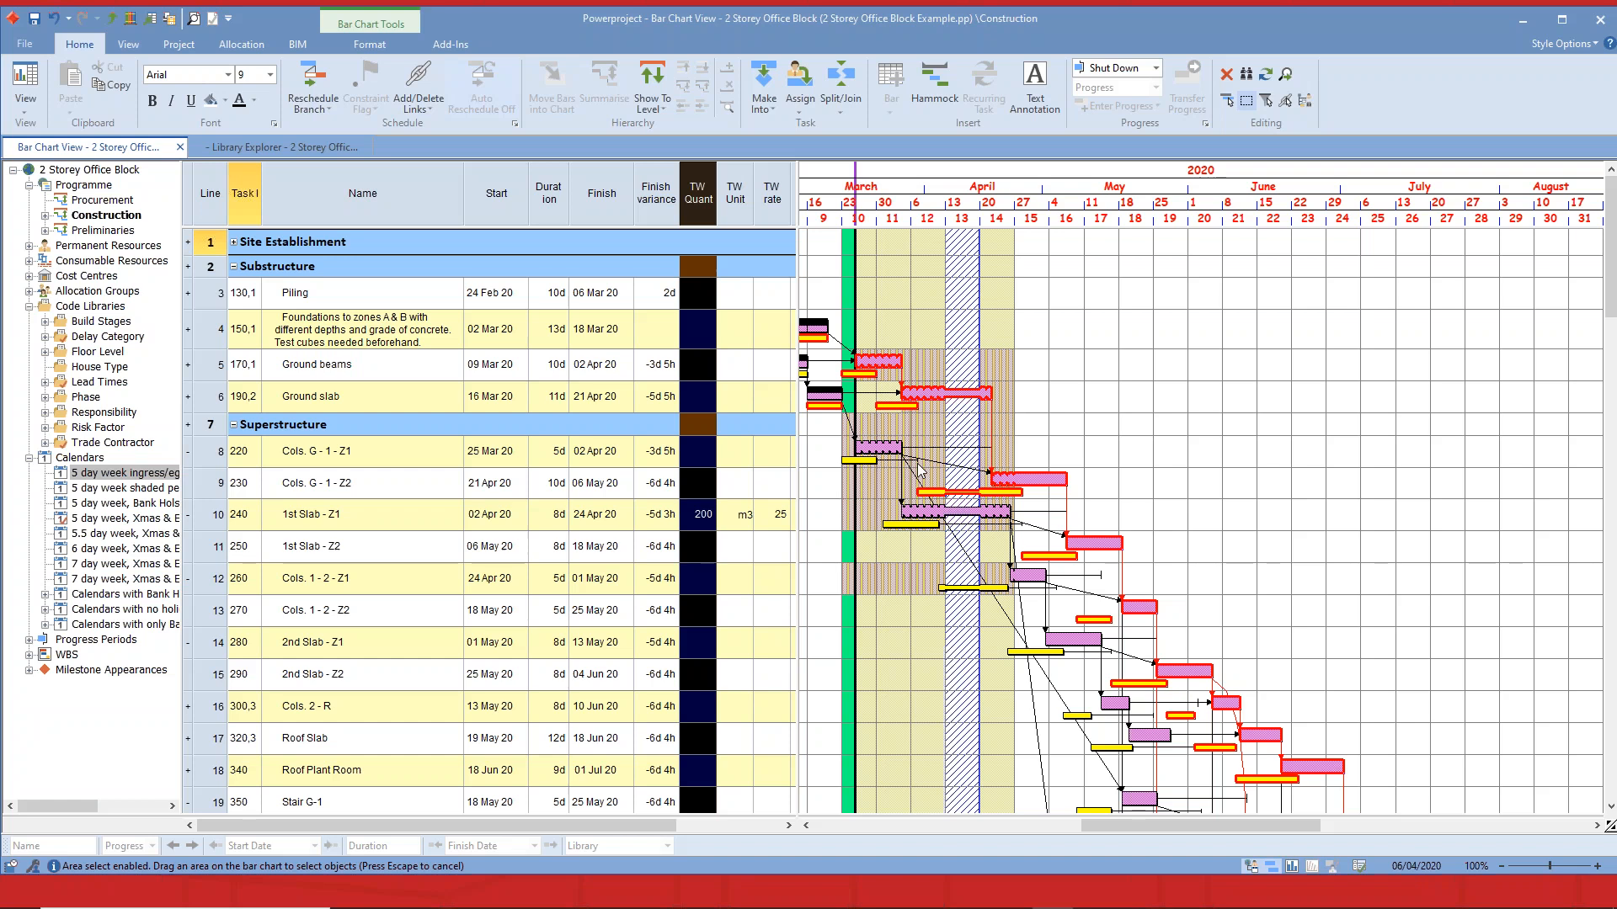
Check the task work quantity and the available work units for 1st Slab - Z1.
{"action": "double_click", "coordinate": [706, 527]}
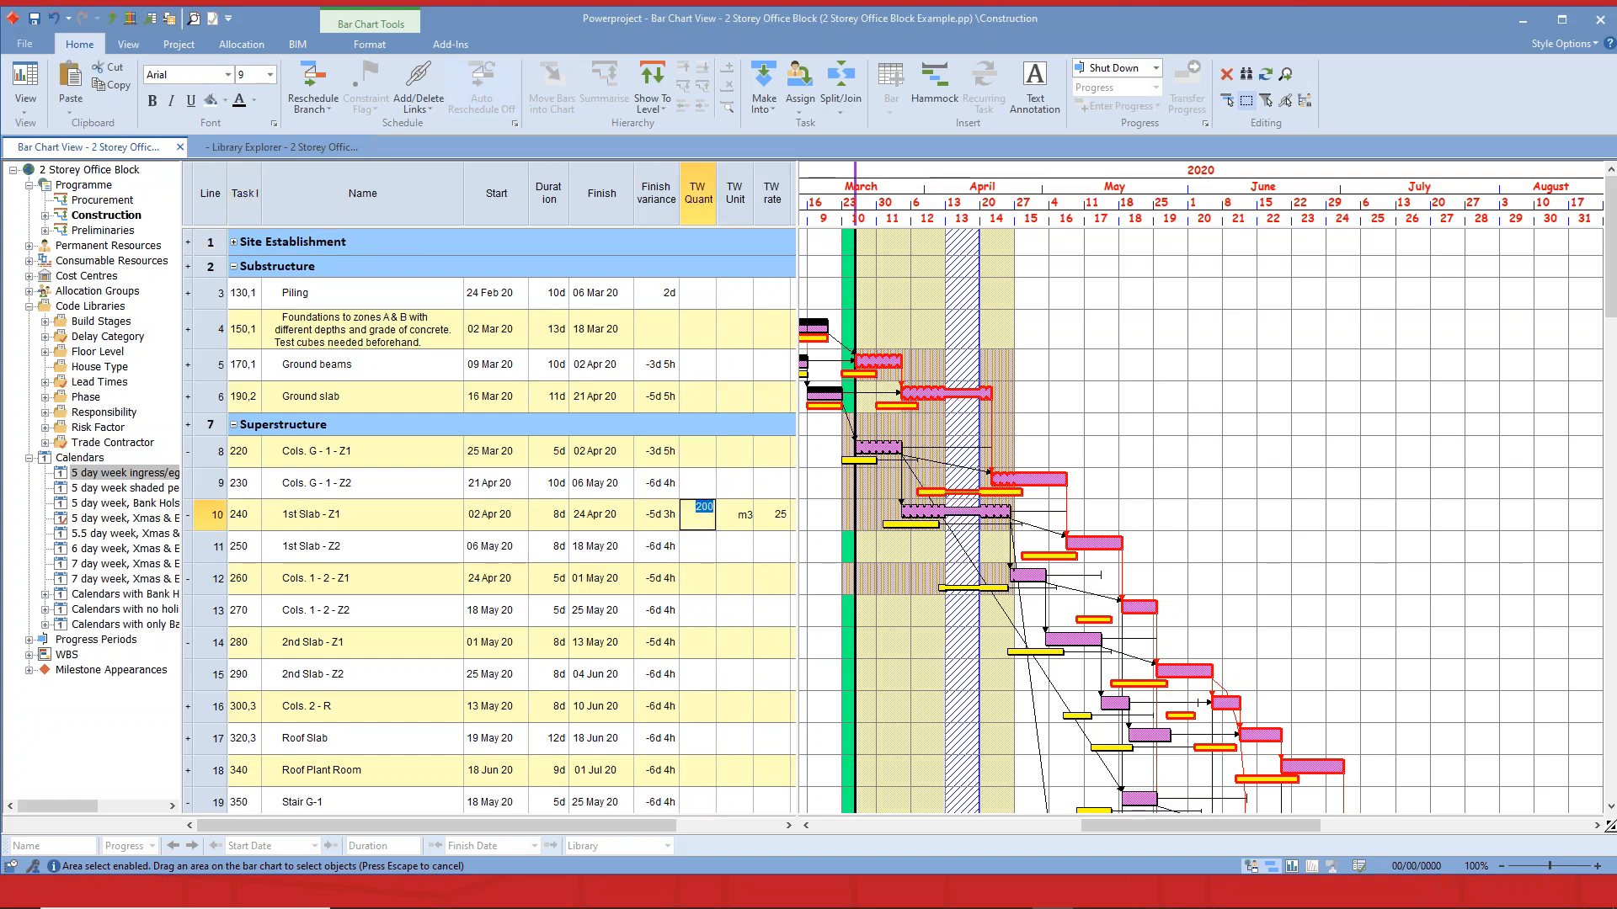
{"action": "left_click", "coordinate": [742, 527]}
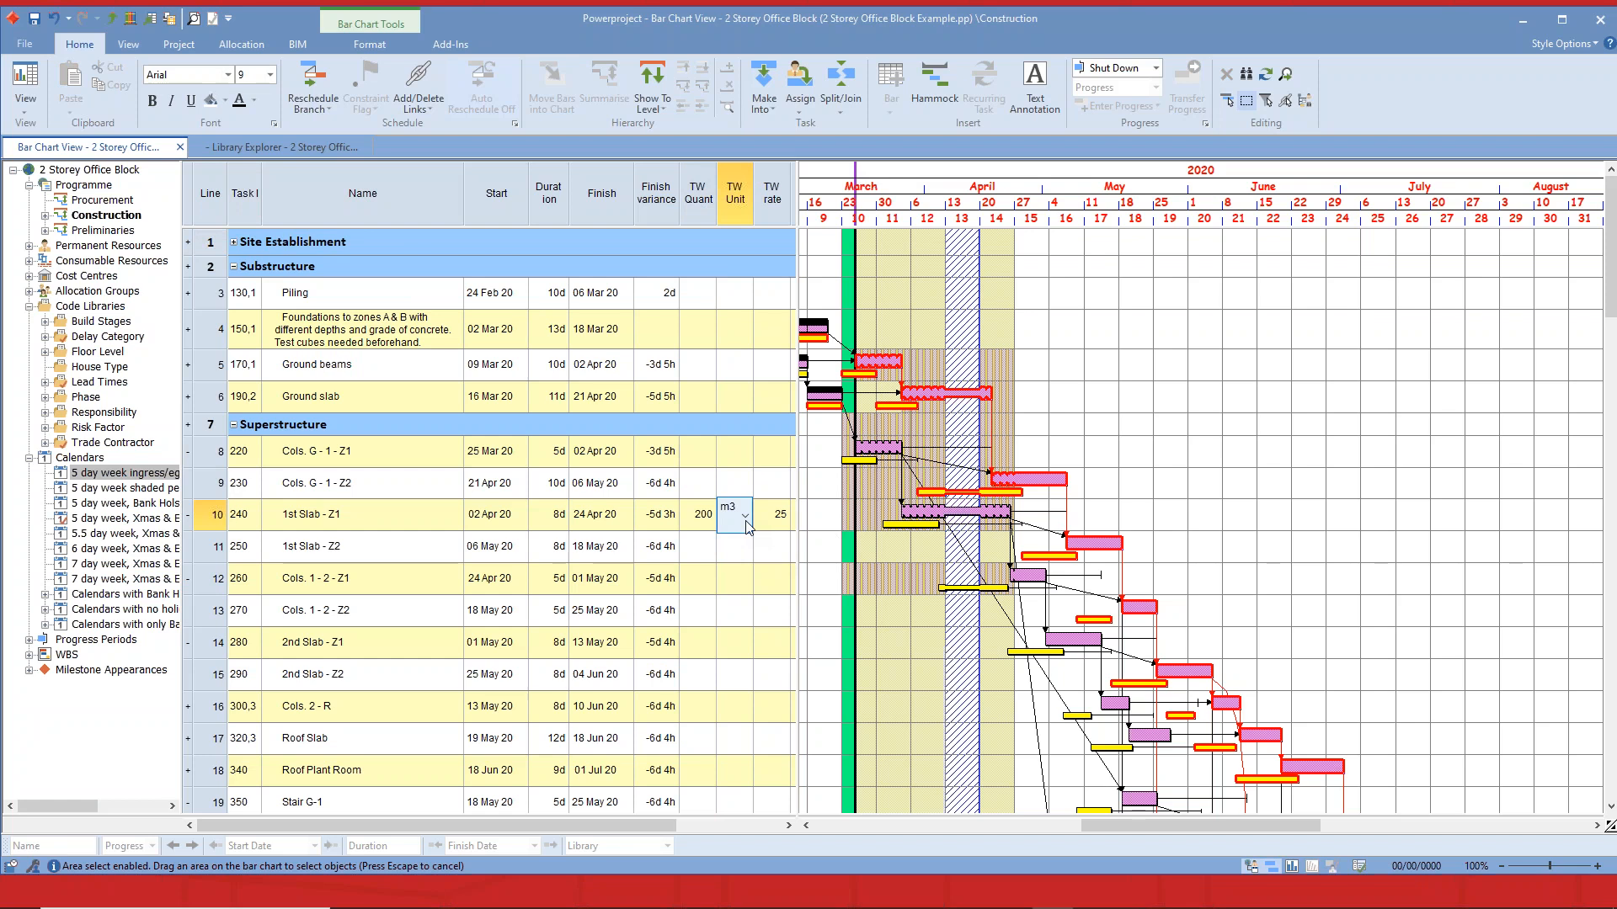
{"action": "left_click", "coordinate": [745, 517]}
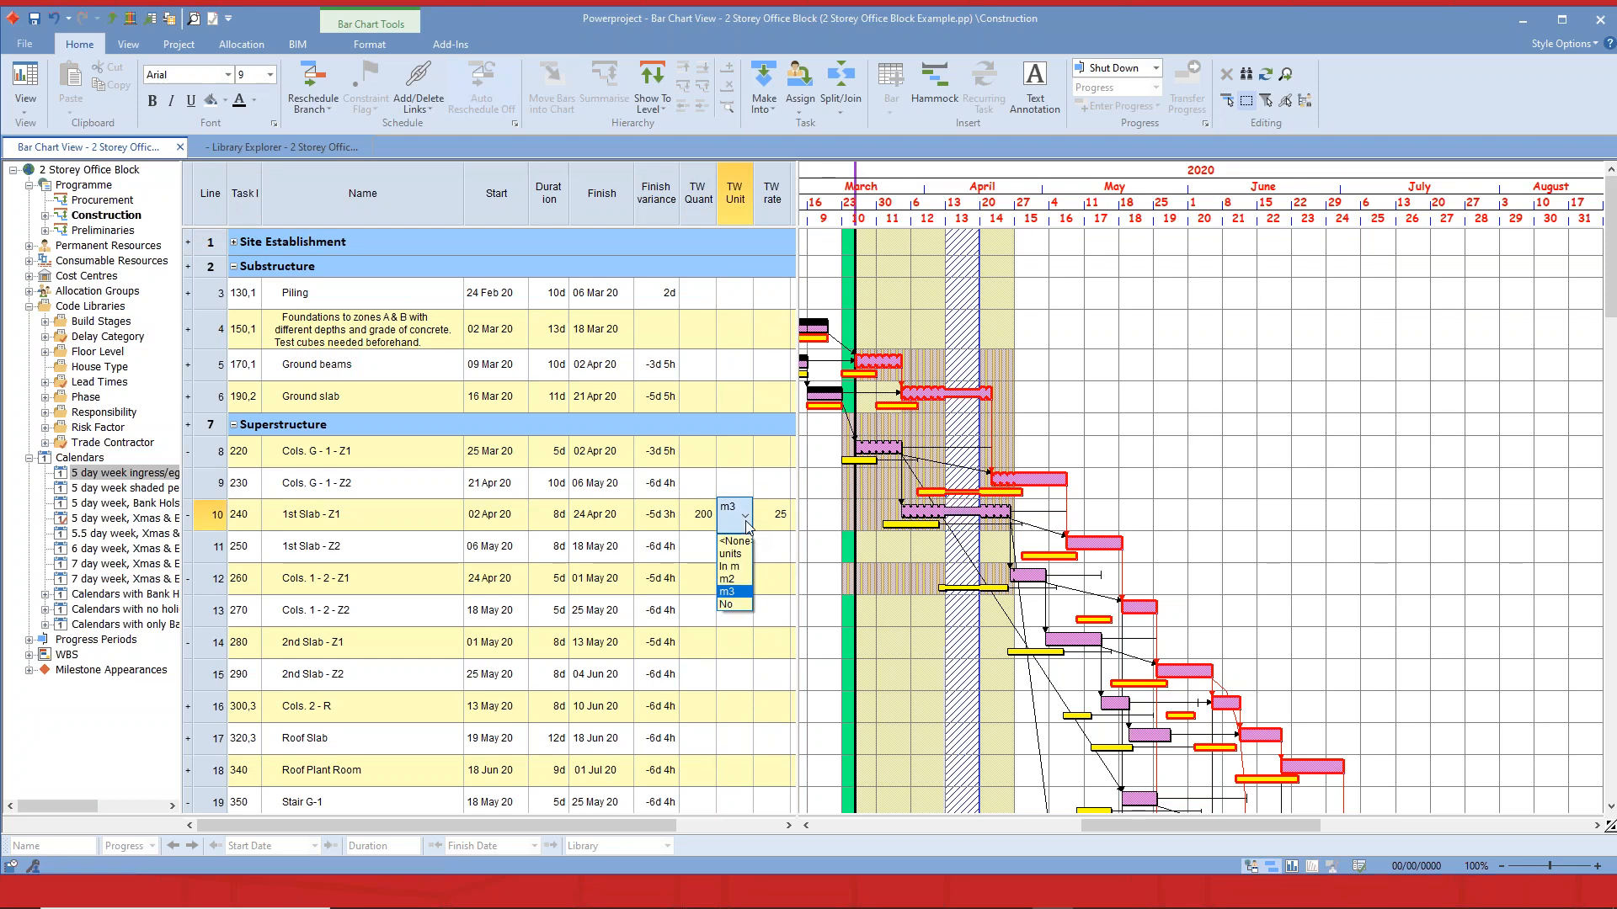
{"action": "left_click", "coordinate": [879, 553]}
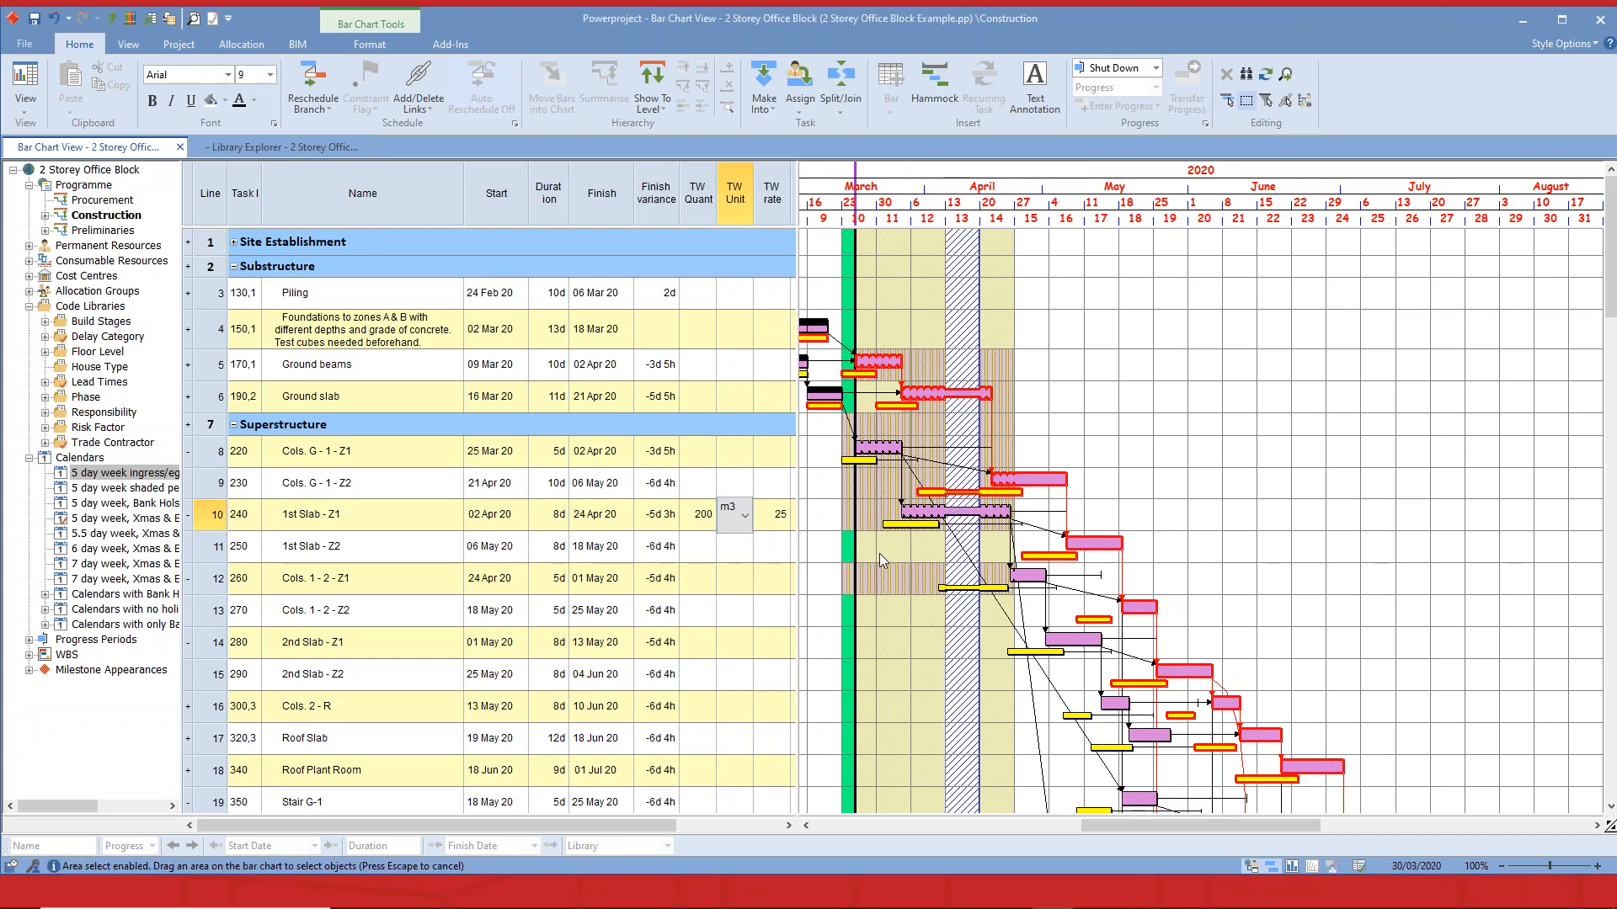
{"action": "left_click", "coordinate": [1134, 519]}
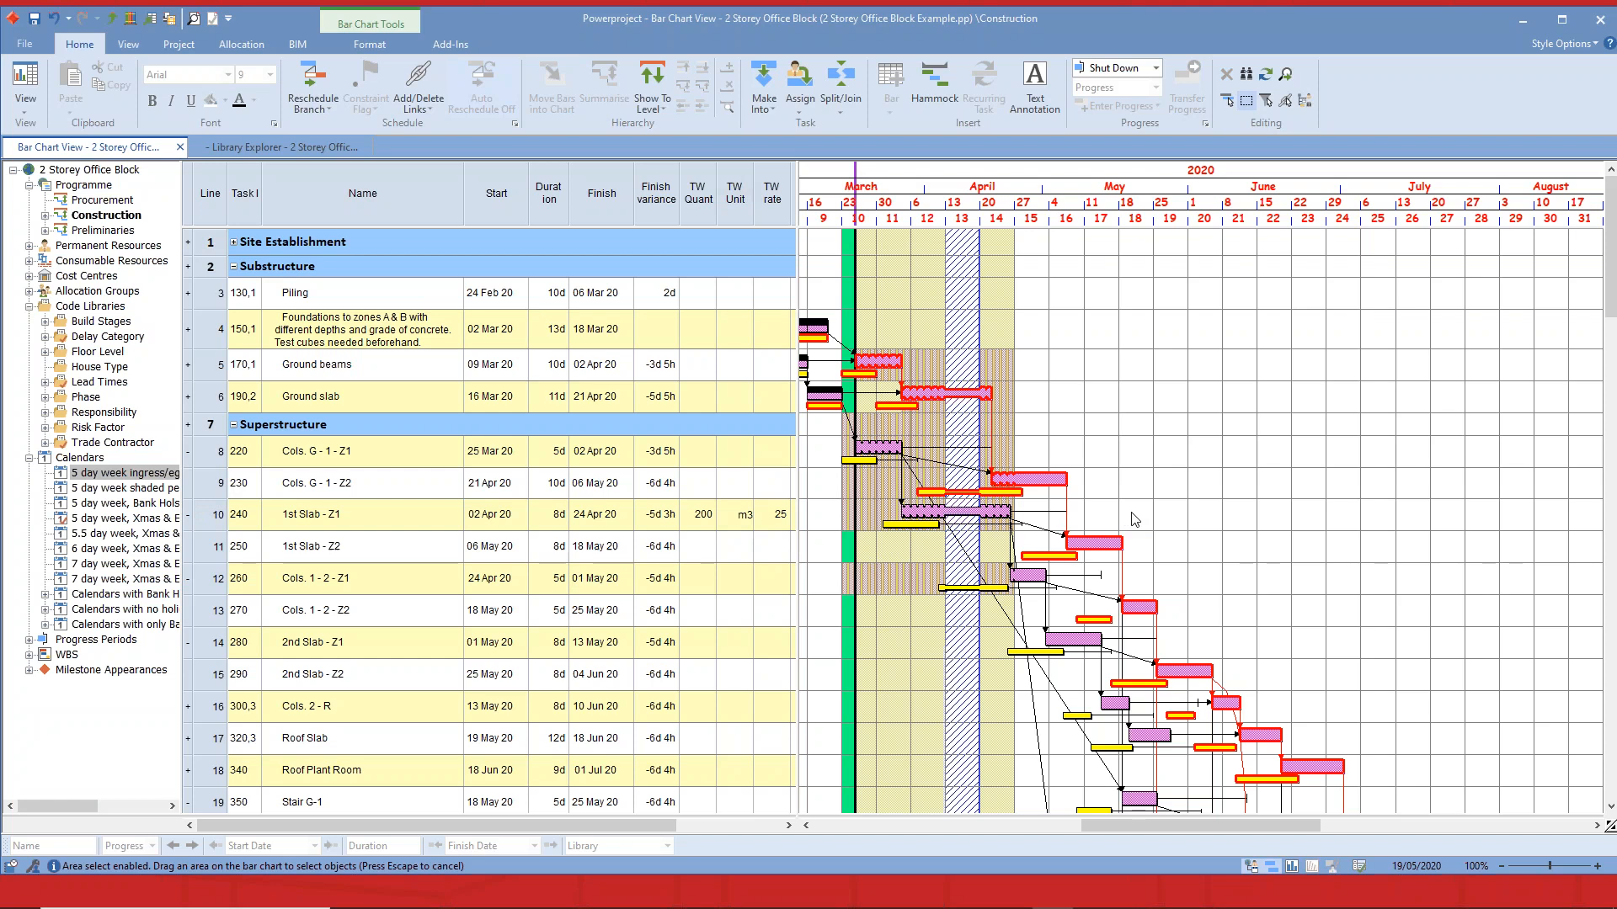
Set the task work rate of 1st Slab - Z1 to 12.5.
{"action": "double_click", "coordinate": [771, 526]}
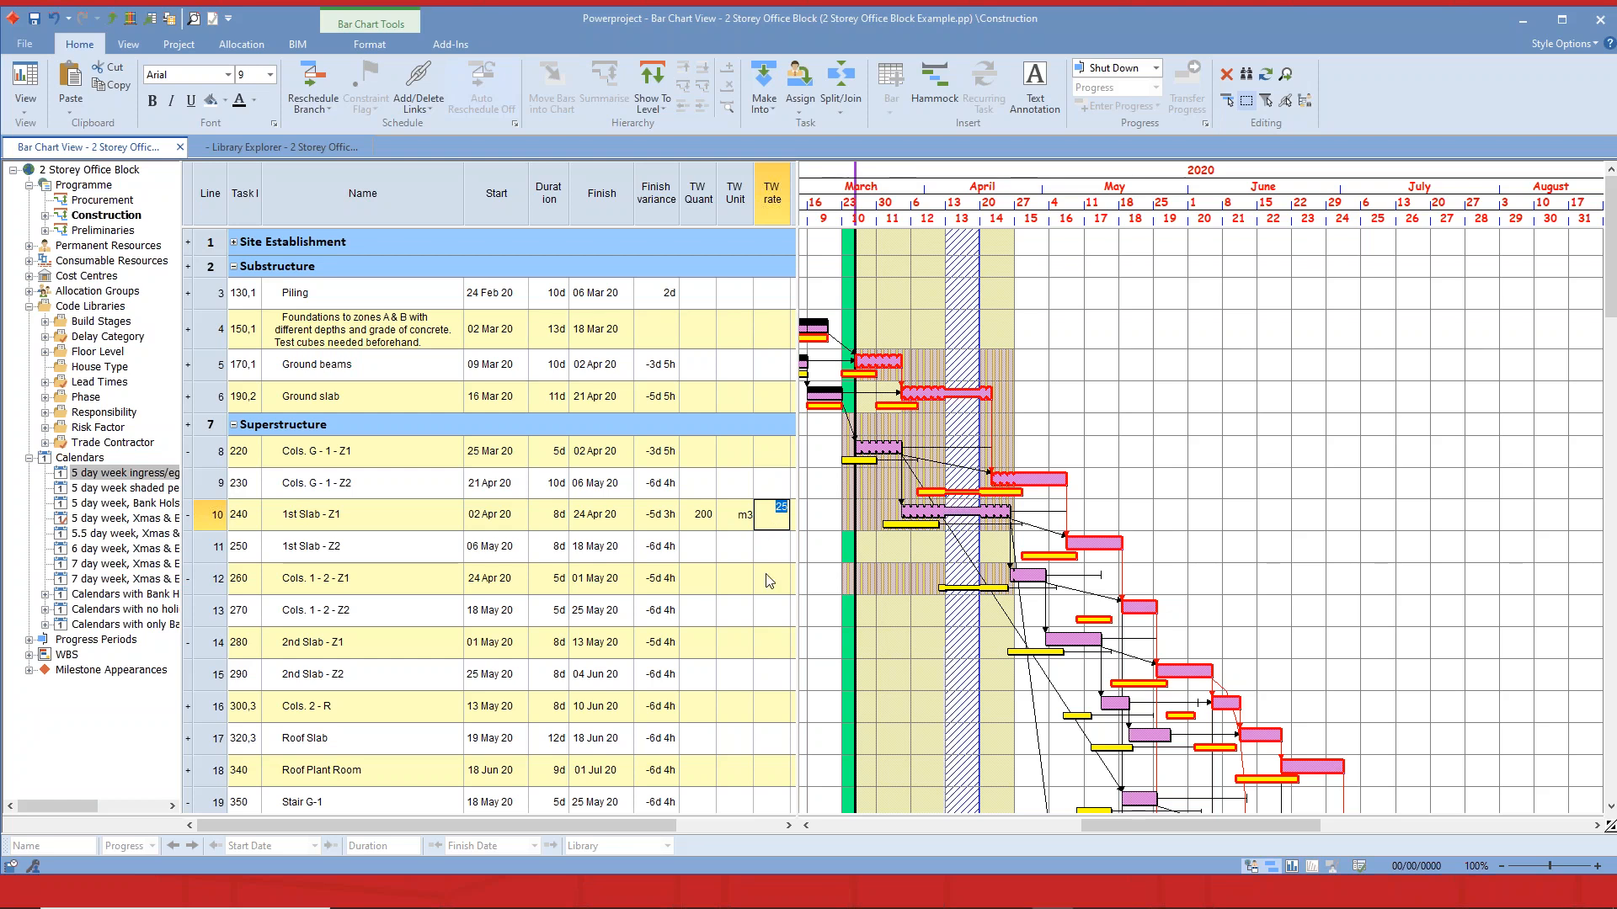
{"action": "type", "text": "12.5"}
{"action": "key", "text": "Return"}
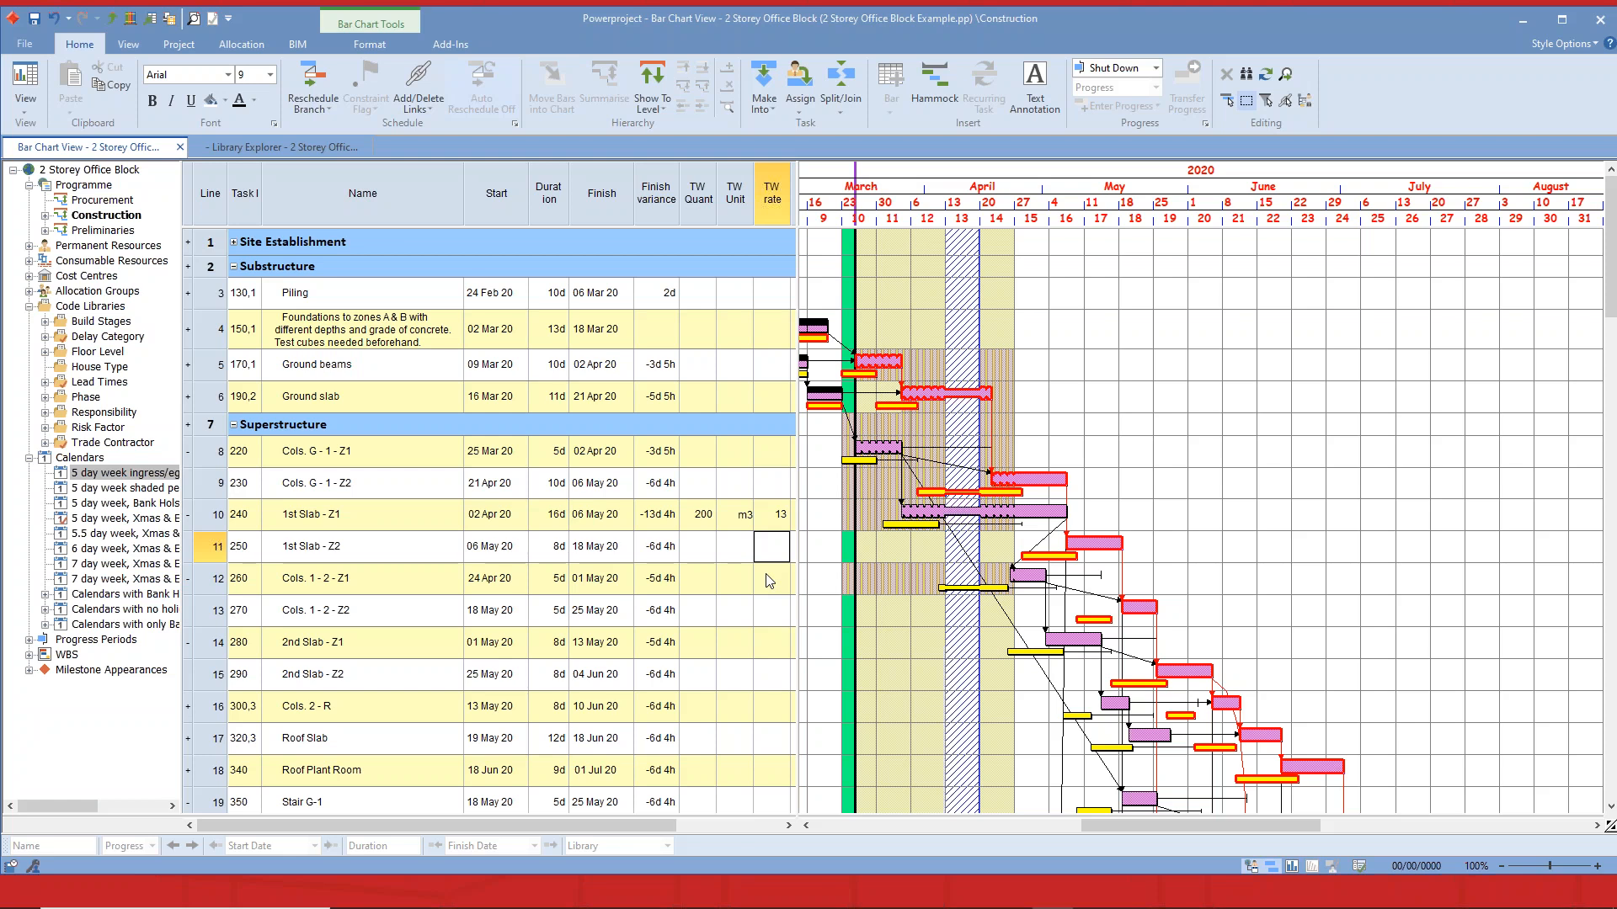
{"action": "left_click", "coordinate": [1062, 428]}
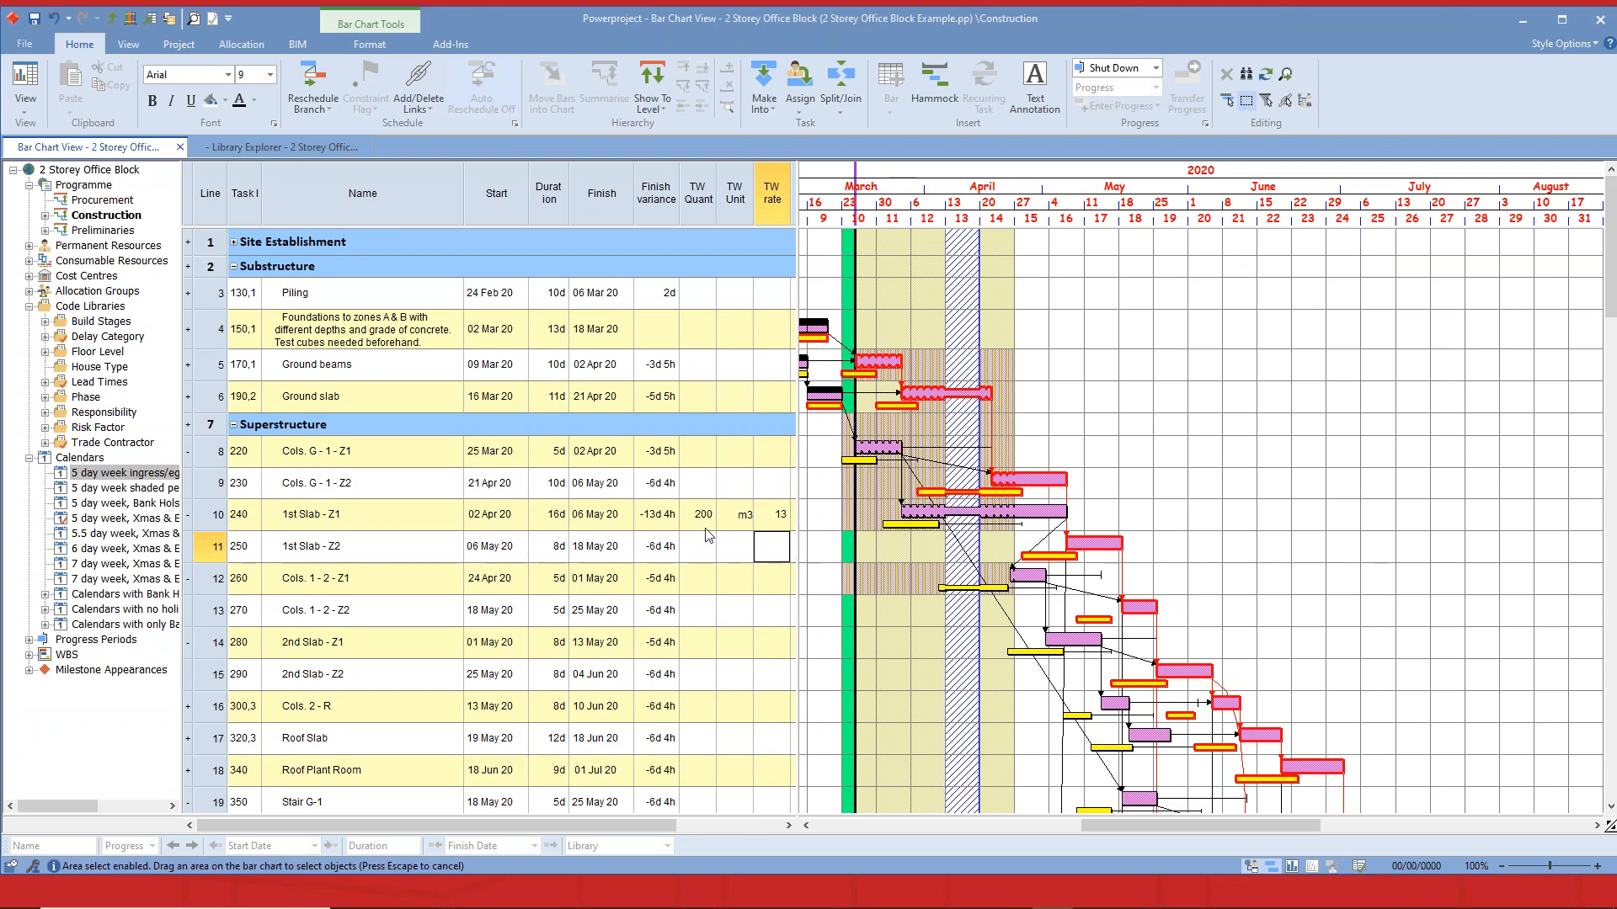
Increase the durations of the Cols. G - 1 - Z1, Ground slab and Ground beams tasks in the slow period by 50%.
{"action": "left_click", "coordinate": [873, 452]}
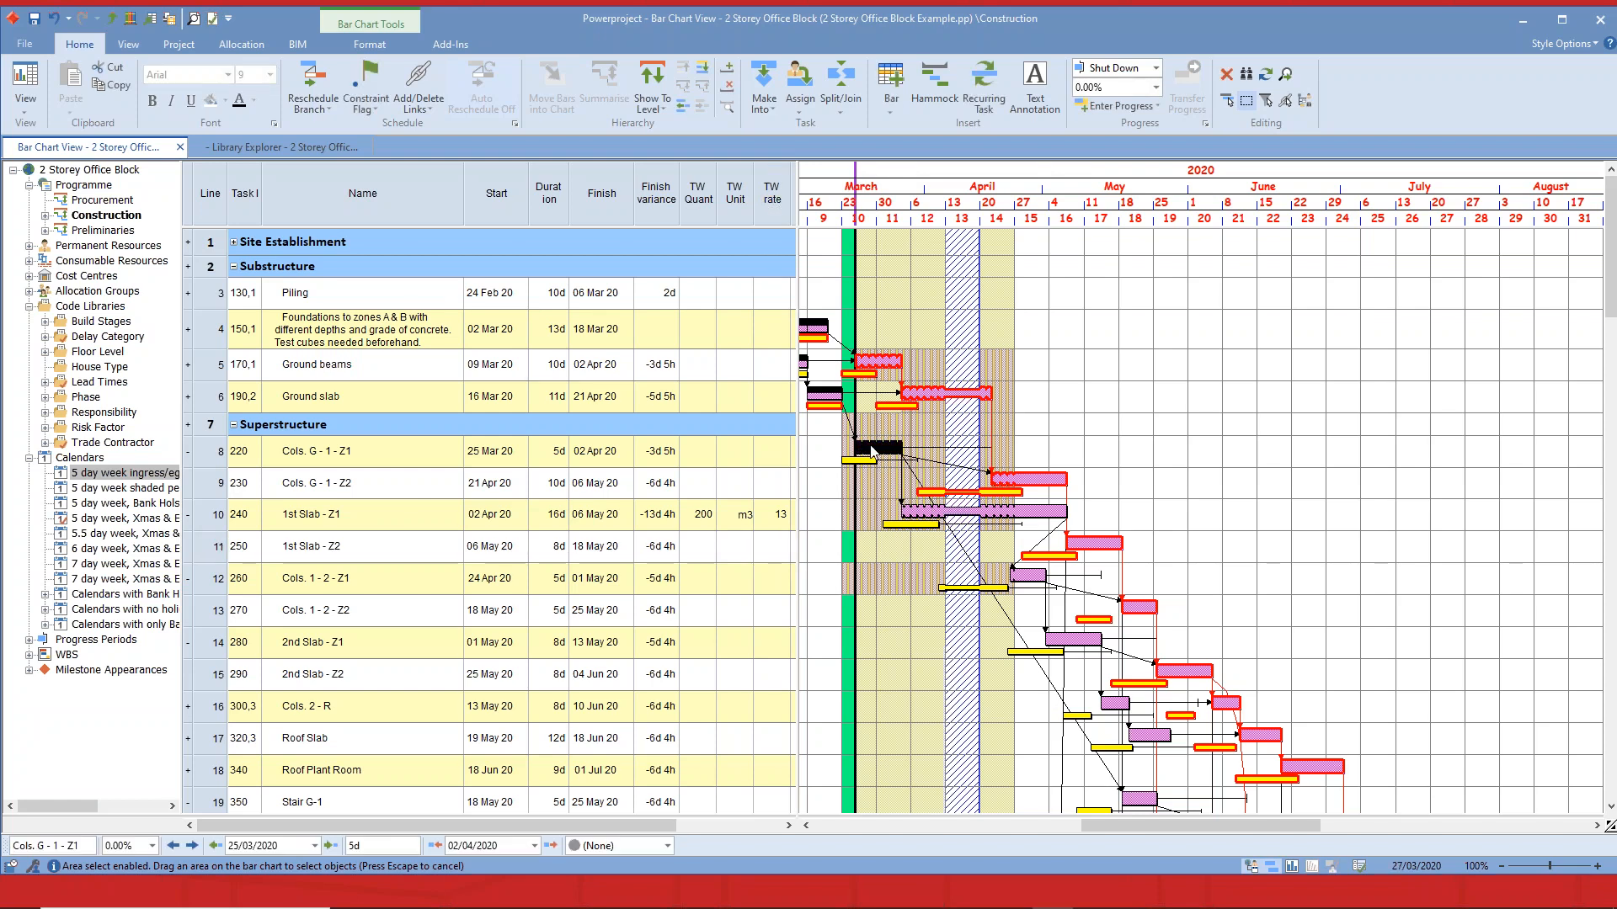
{"action": "left_click", "coordinate": [920, 397], "text": "ctrl"}
{"action": "left_click", "coordinate": [880, 363], "text": "ctrl"}
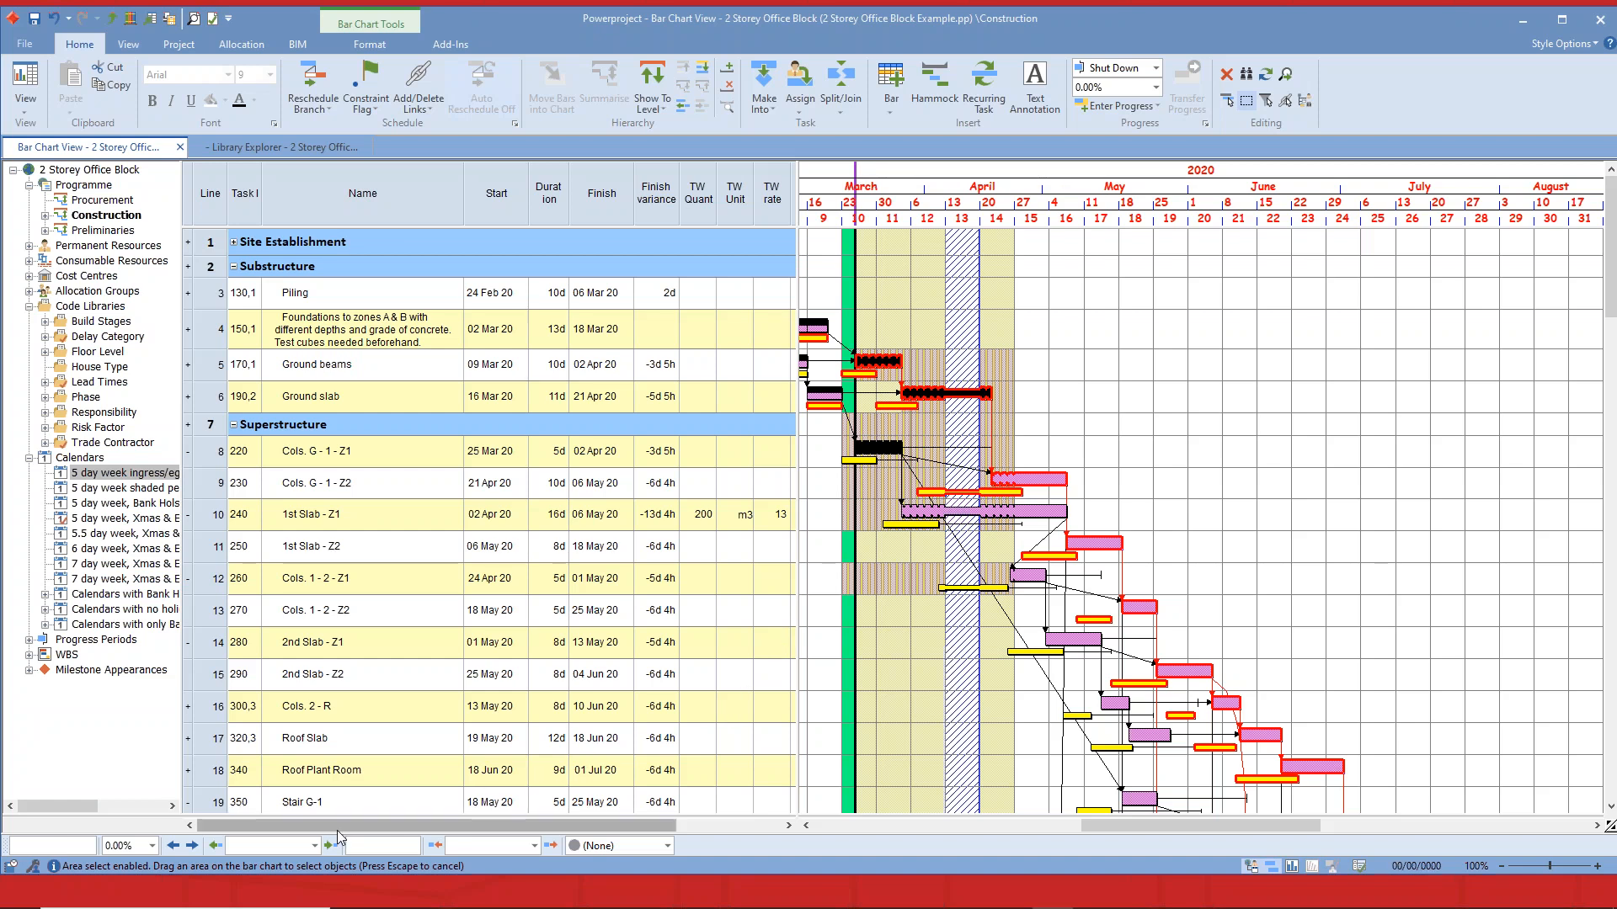
{"action": "left_click_drag", "start_coordinate": [6, 840], "coordinate": [506, 484]}
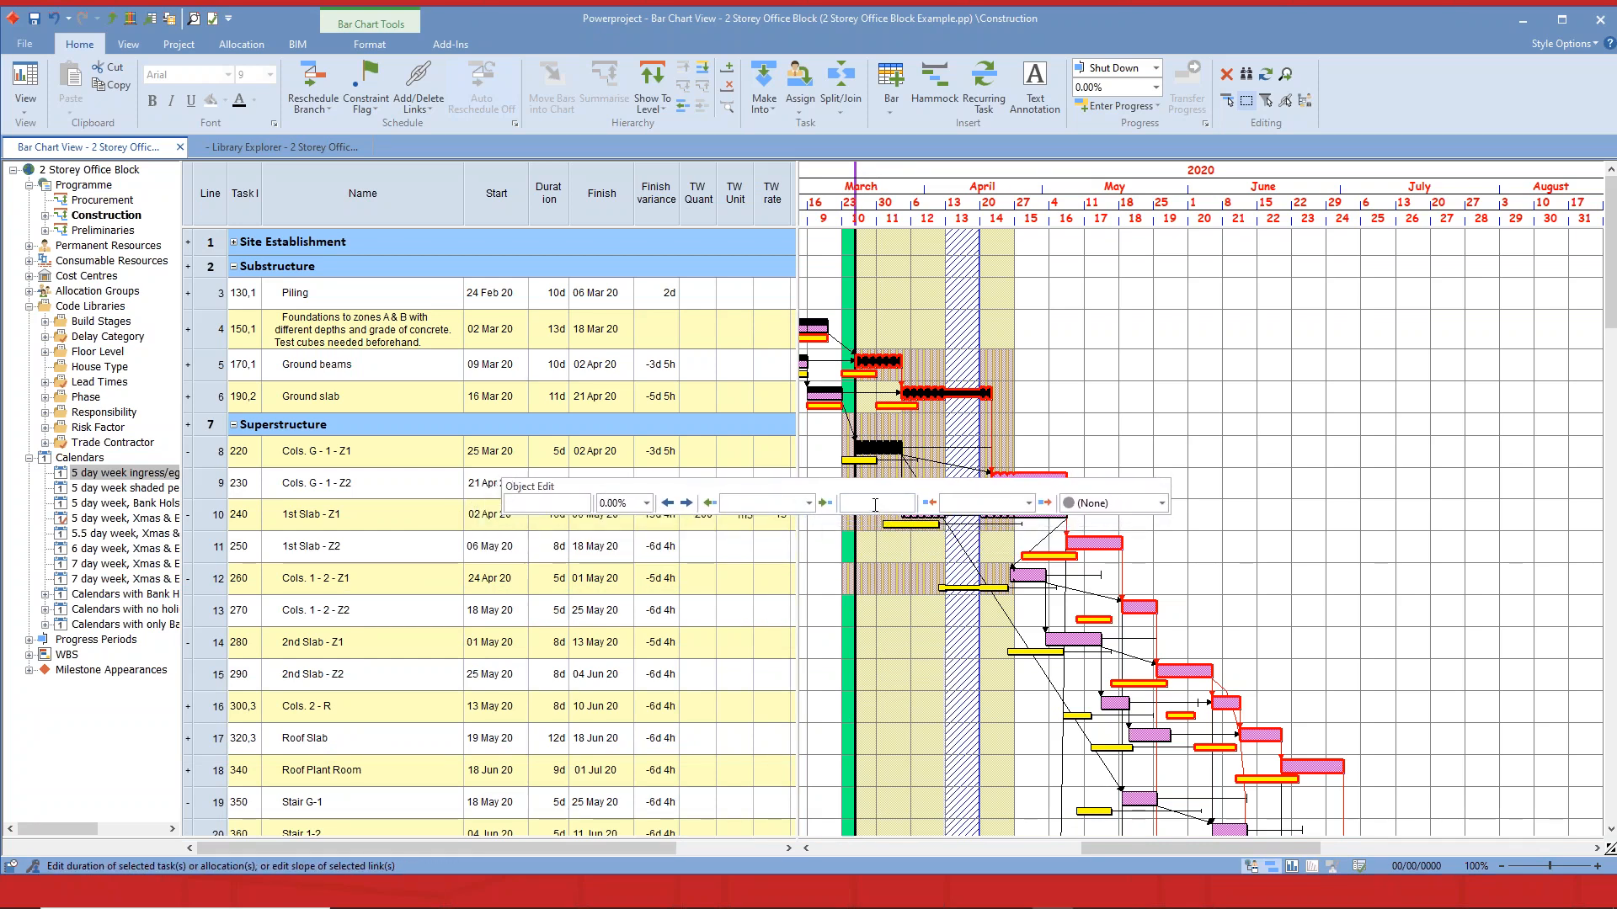
{"action": "left_click", "coordinate": [849, 491]}
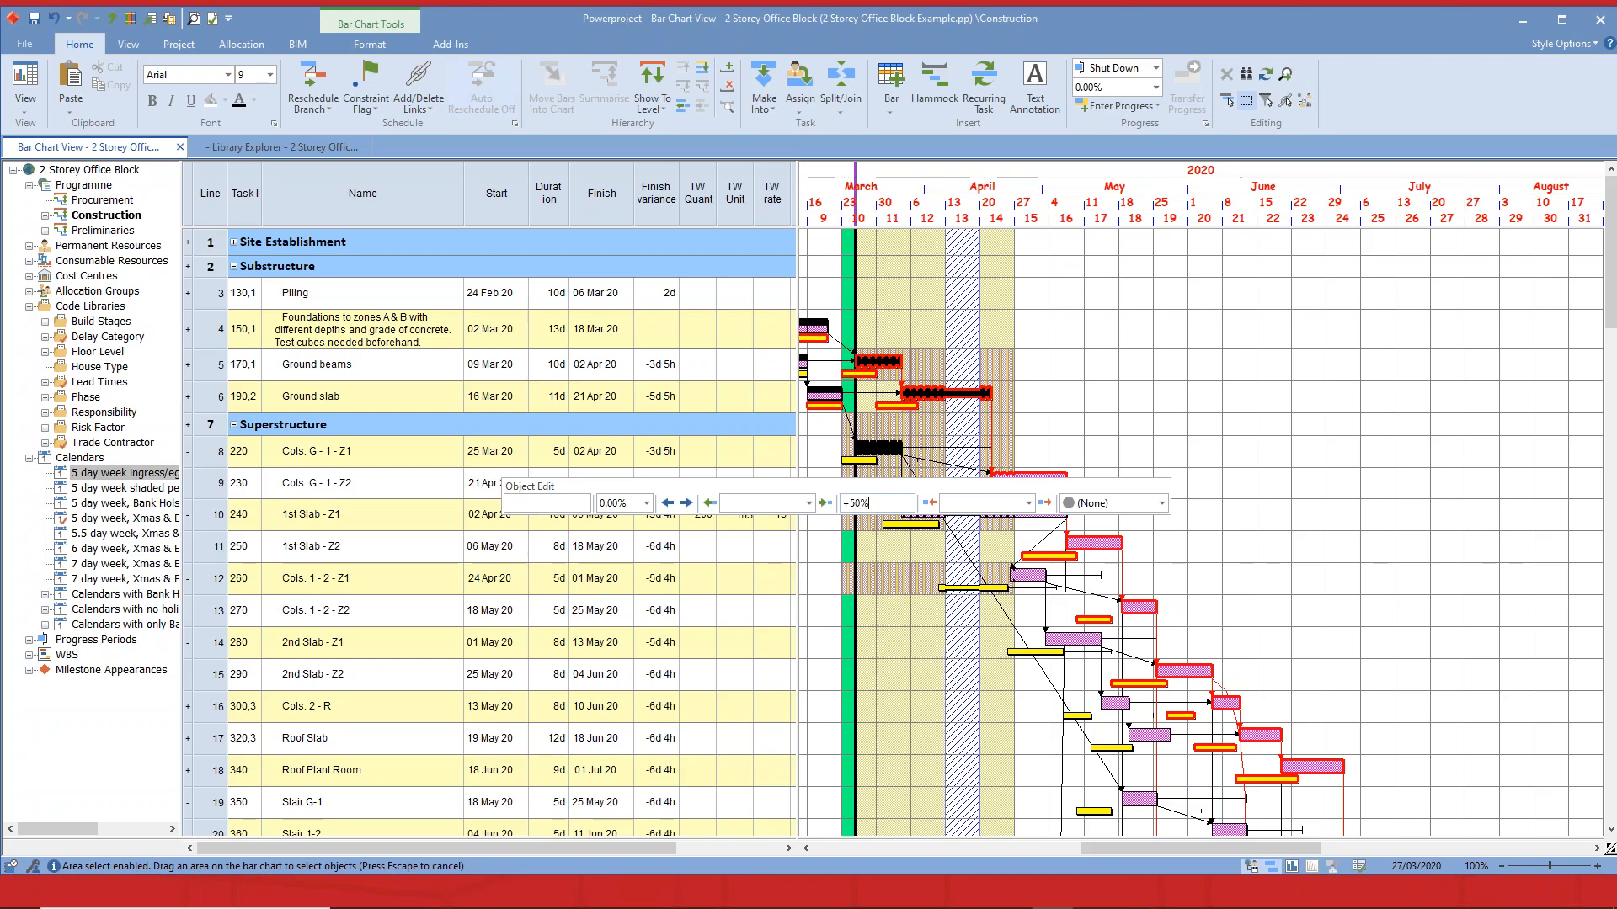
{"action": "key", "text": "Return"}
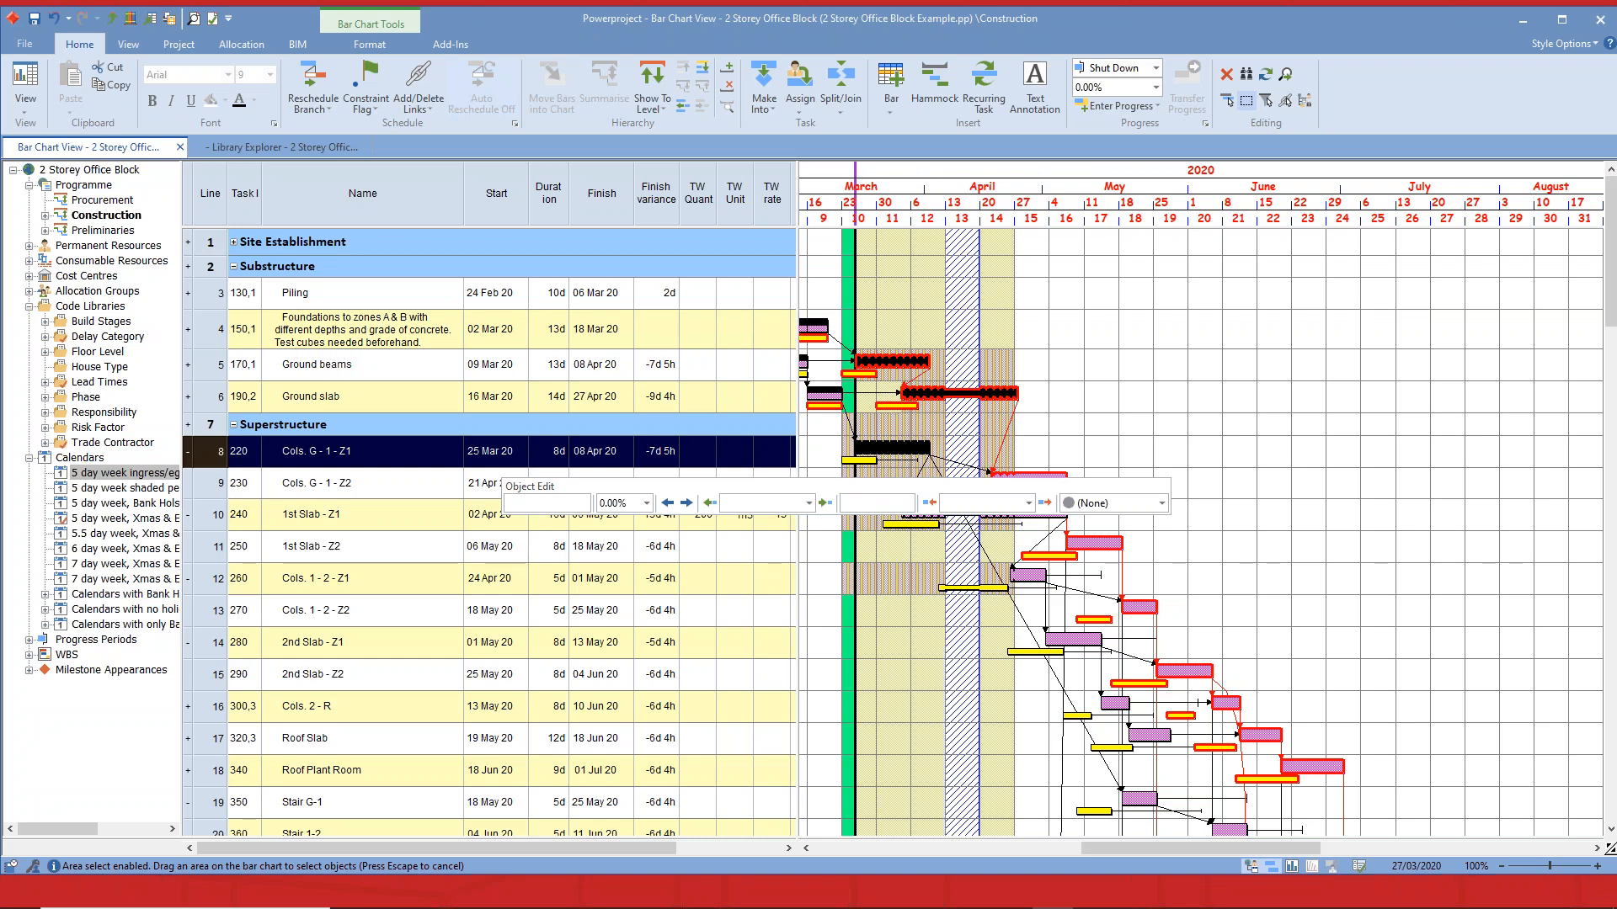
{"action": "left_click_drag", "start_coordinate": [833, 495], "coordinate": [756, 853]}
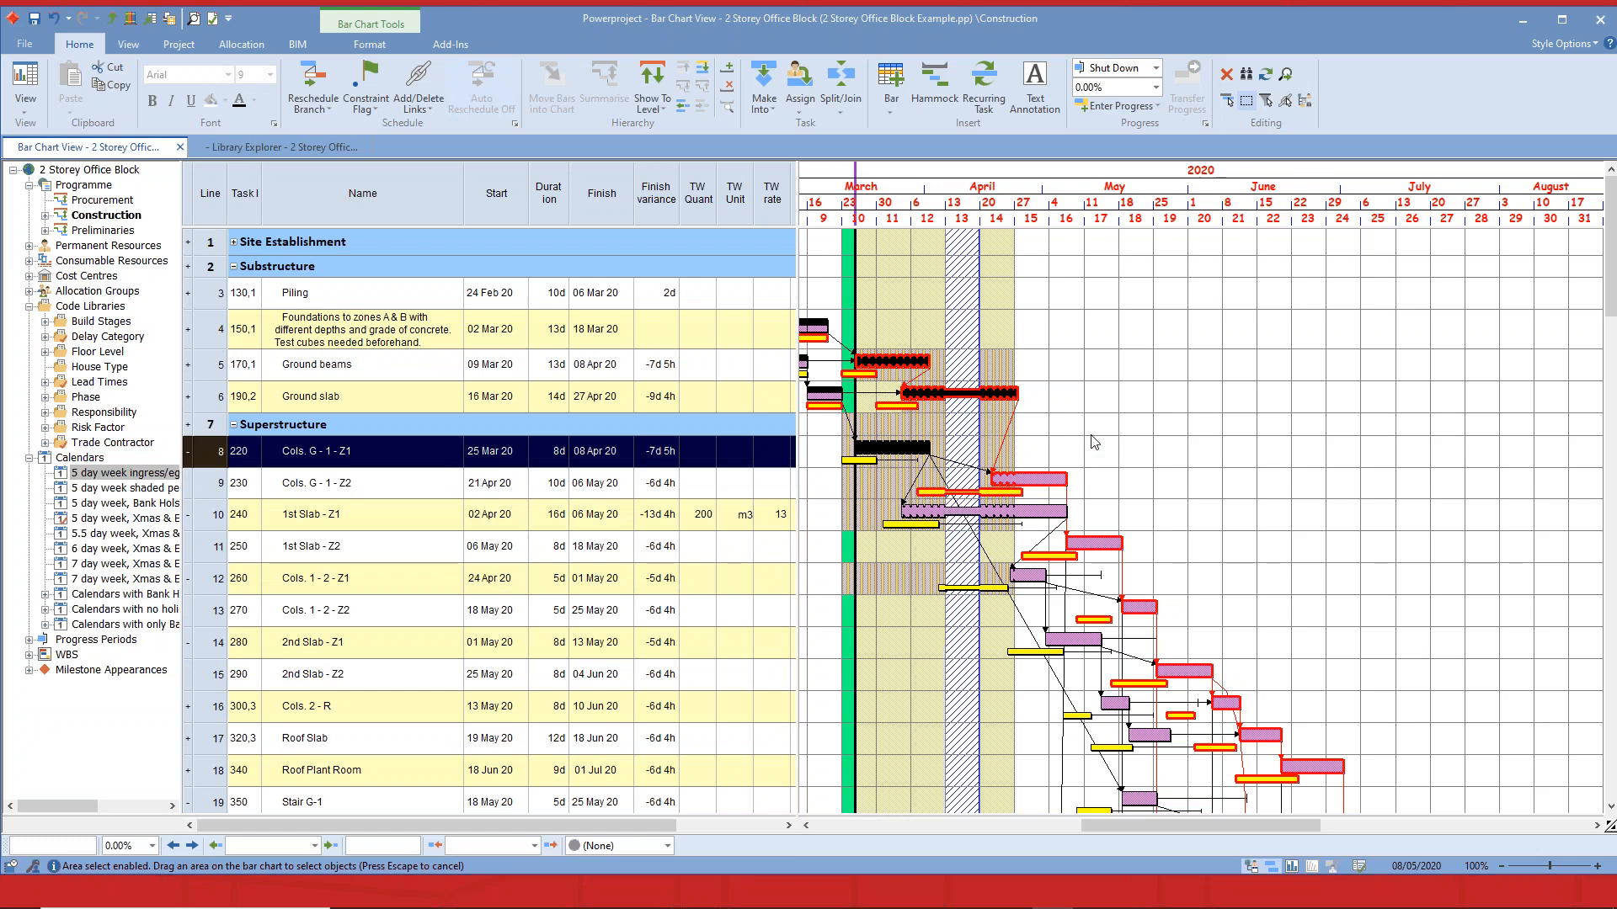
Clear the task selection and reschedule the programme with the extended durations.
{"action": "left_click", "coordinate": [1095, 430]}
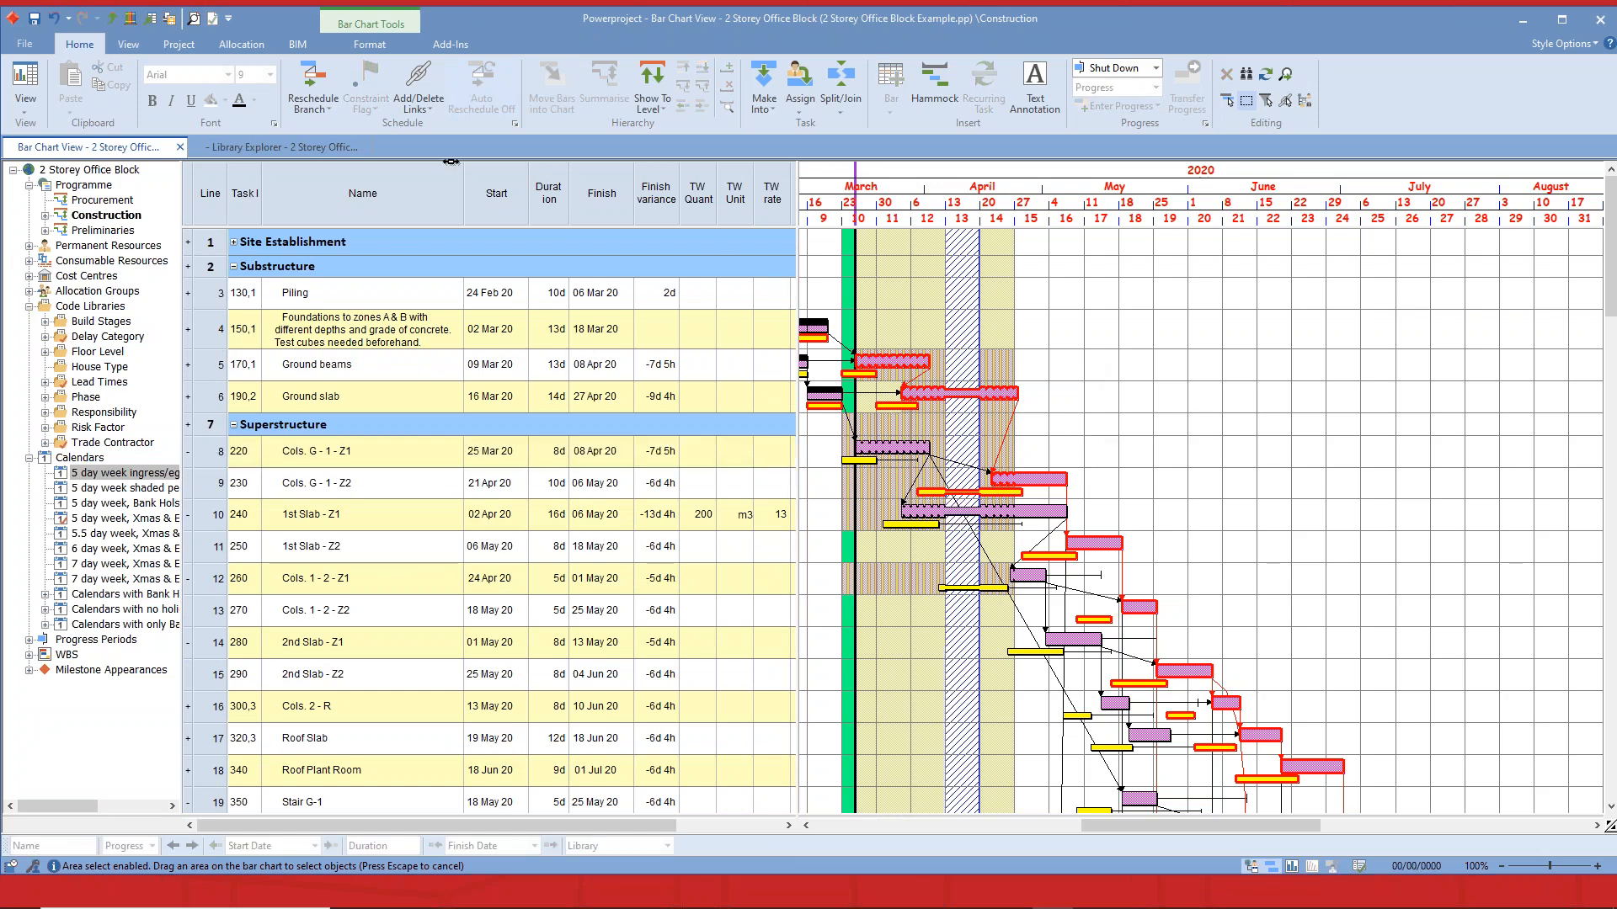
{"action": "left_click", "coordinate": [333, 107]}
{"action": "left_click", "coordinate": [341, 162]}
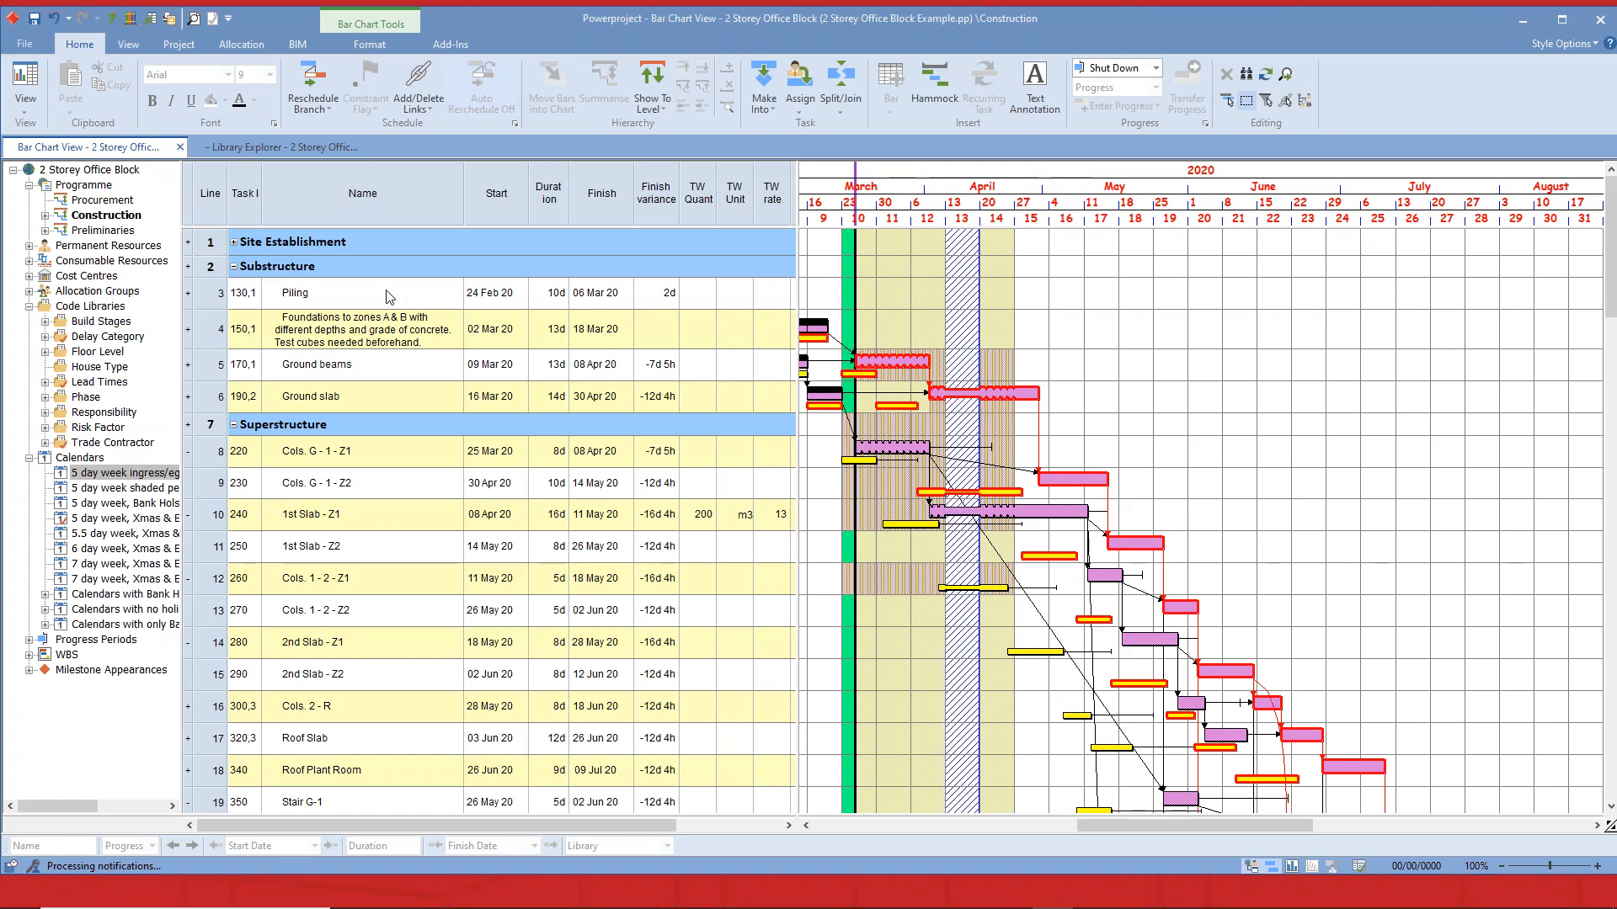
Split the delayed Ground slab #2 and 1st Slab - Z1 tasks together at 27/04/2020 09:00.
{"action": "left_click", "coordinate": [1077, 482]}
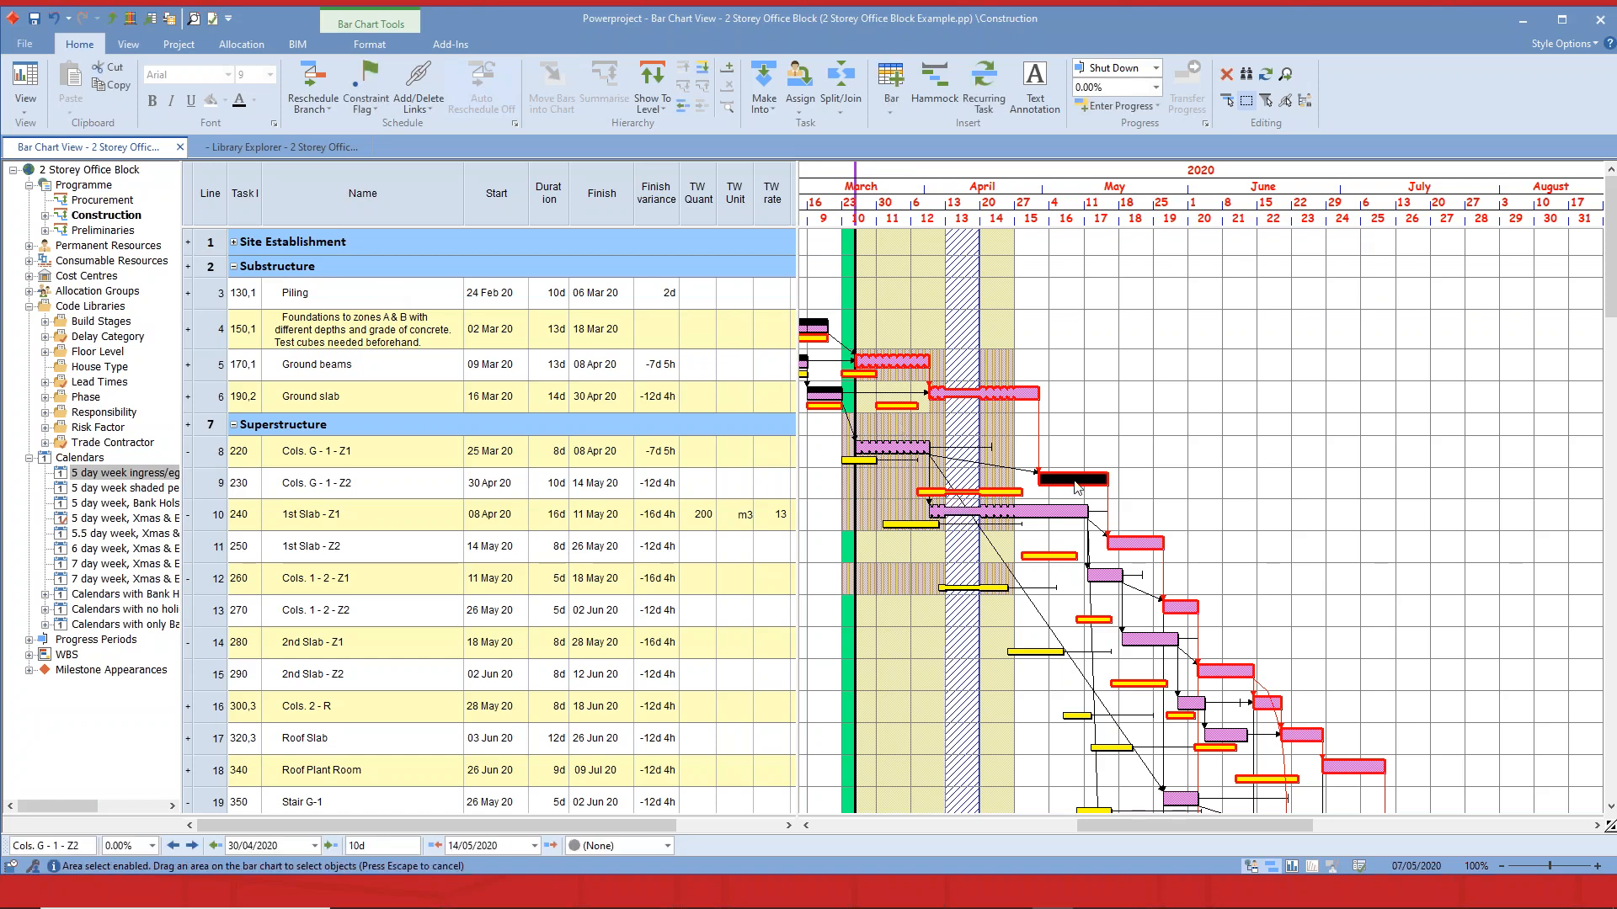
{"action": "left_click", "coordinate": [1031, 514]}
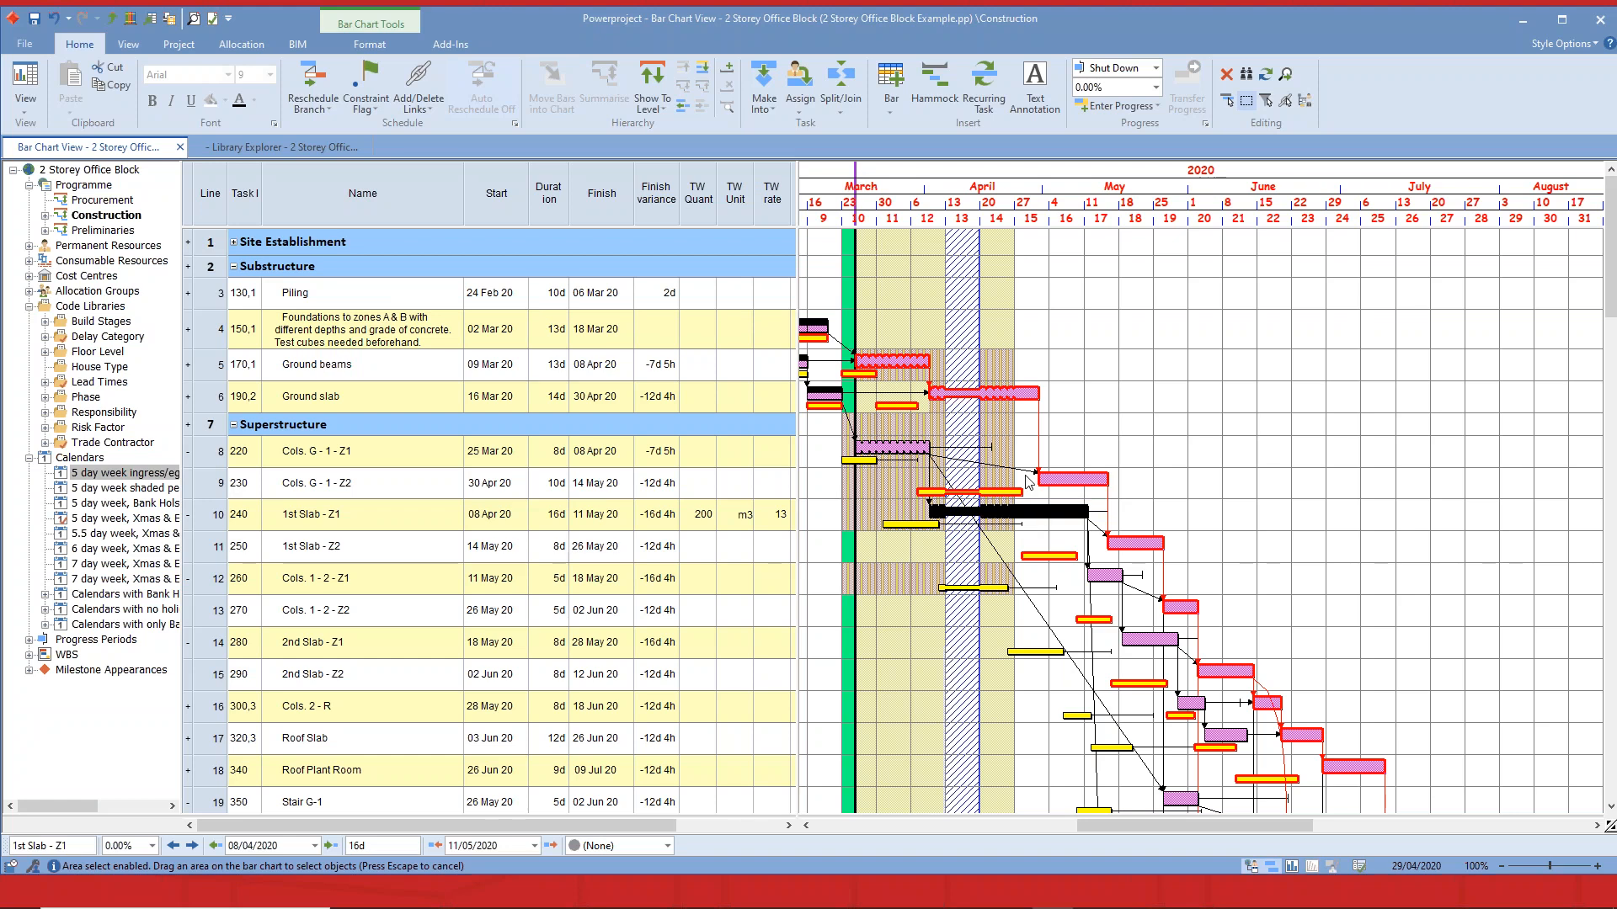
{"action": "left_click", "coordinate": [1018, 394]}
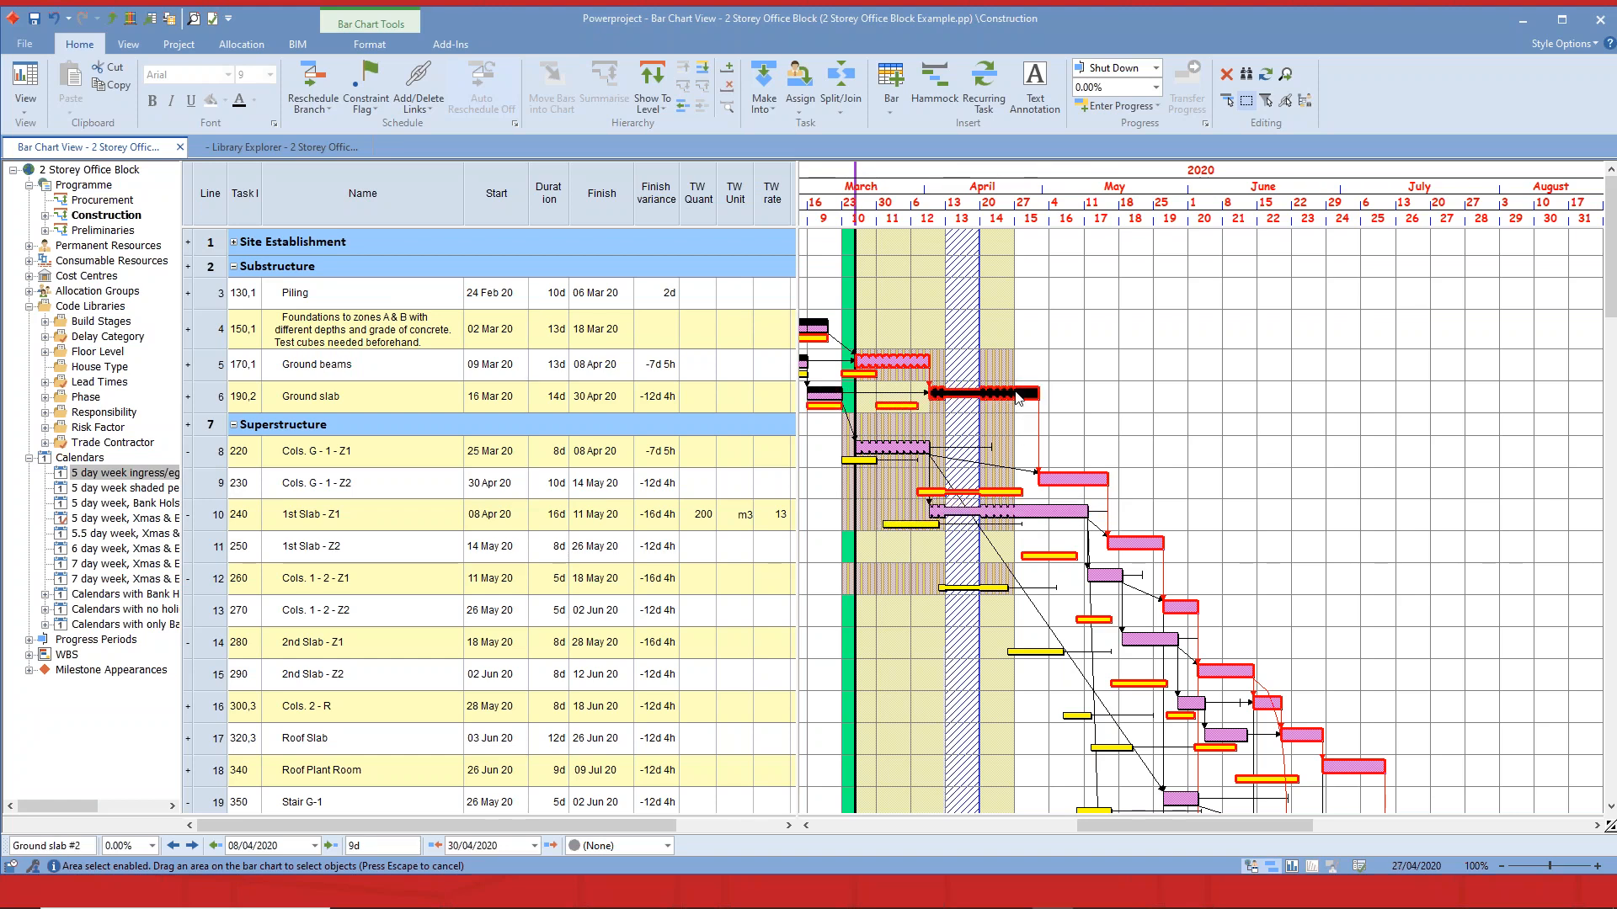
{"action": "left_click", "coordinate": [1025, 515], "text": "ctrl"}
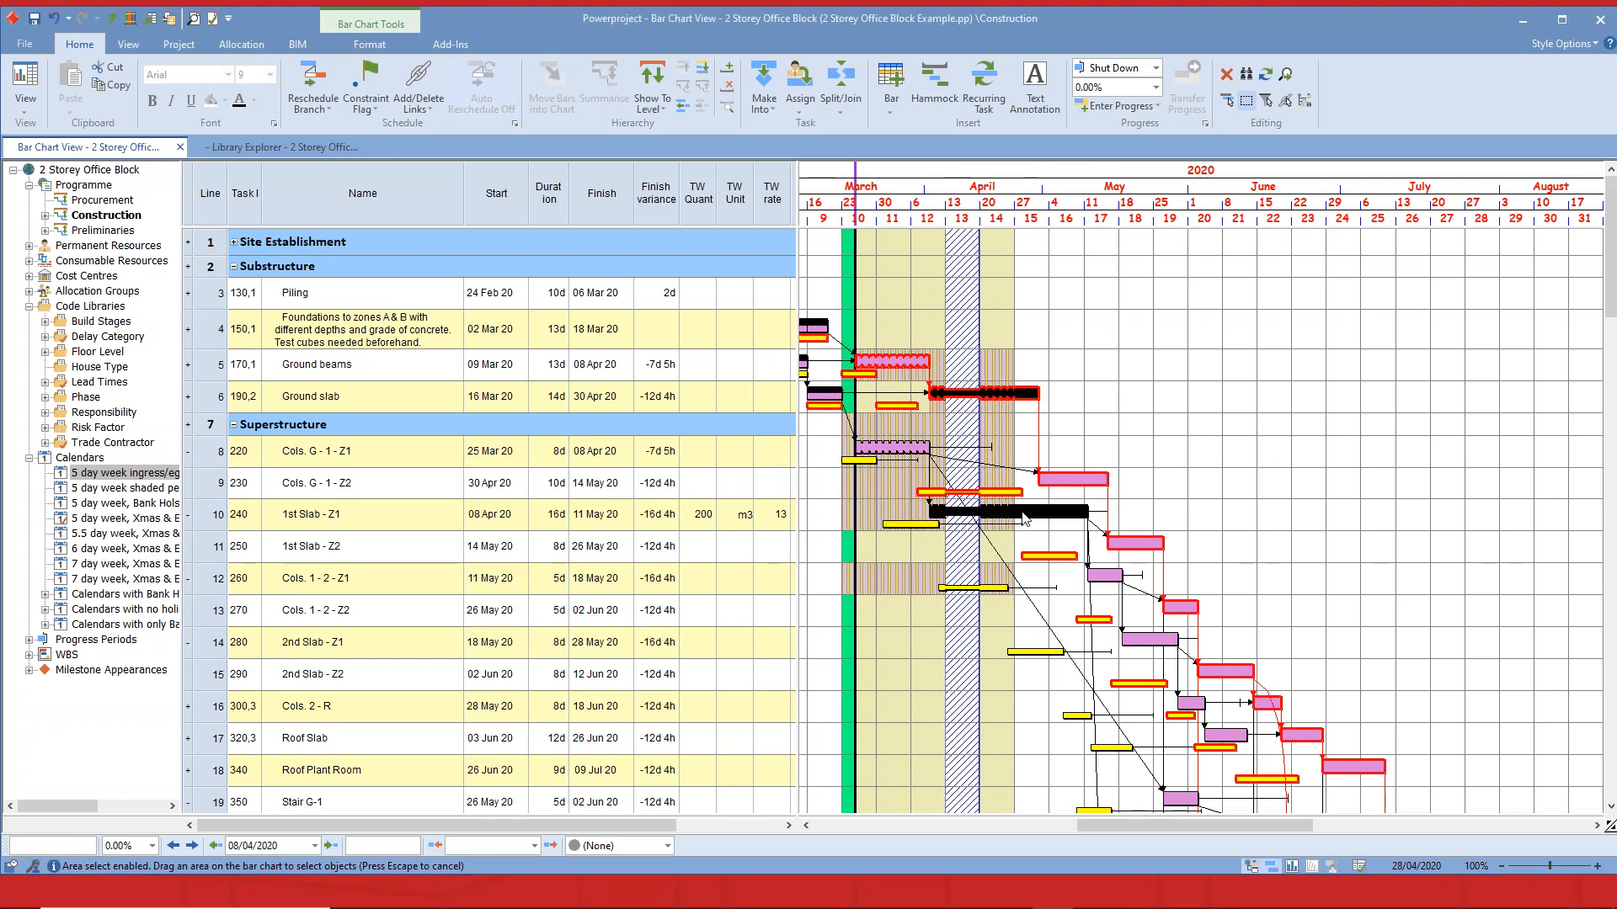
{"action": "right_click", "coordinate": [1025, 516]}
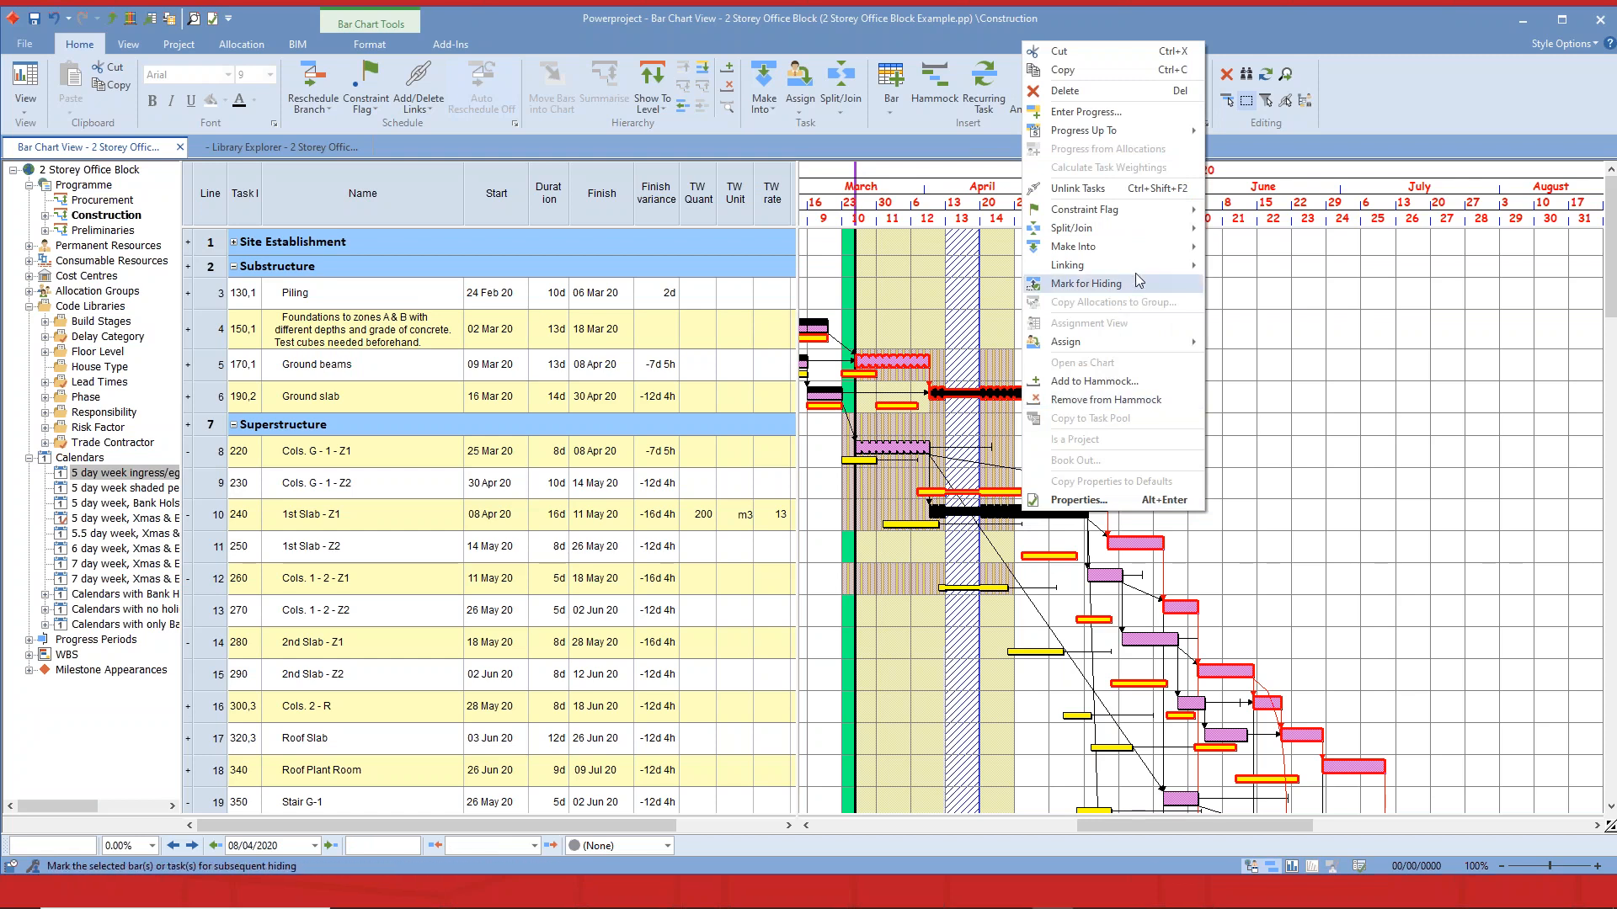
{"action": "mouse_move", "coordinate": [1170, 239]}
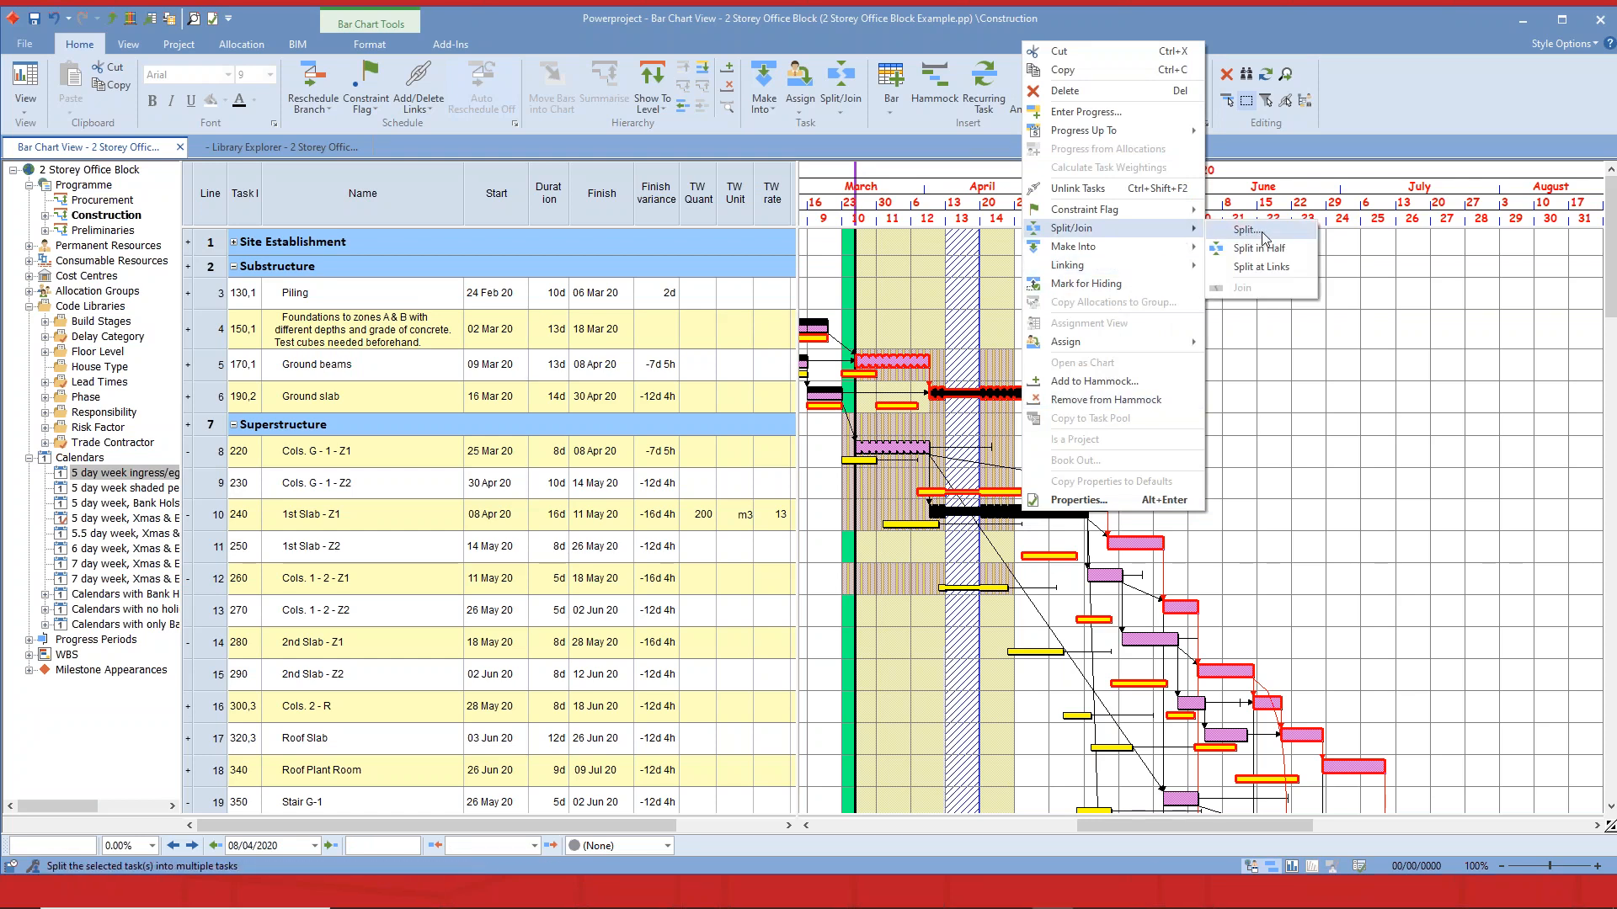
{"action": "left_click", "coordinate": [1263, 238]}
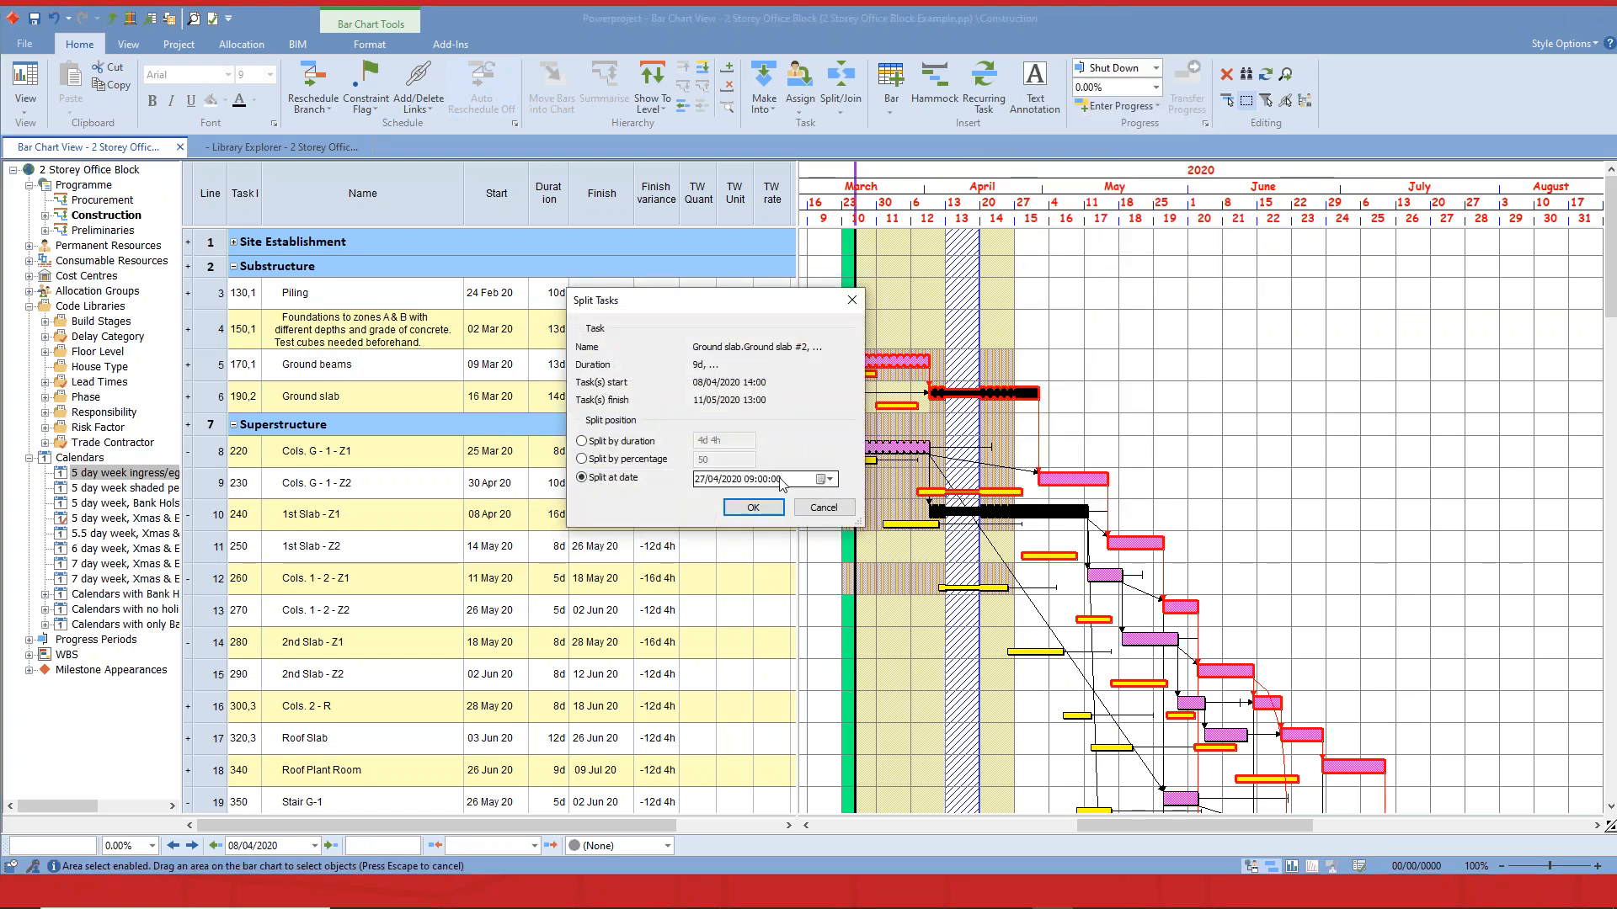
{"action": "left_click", "coordinate": [759, 512]}
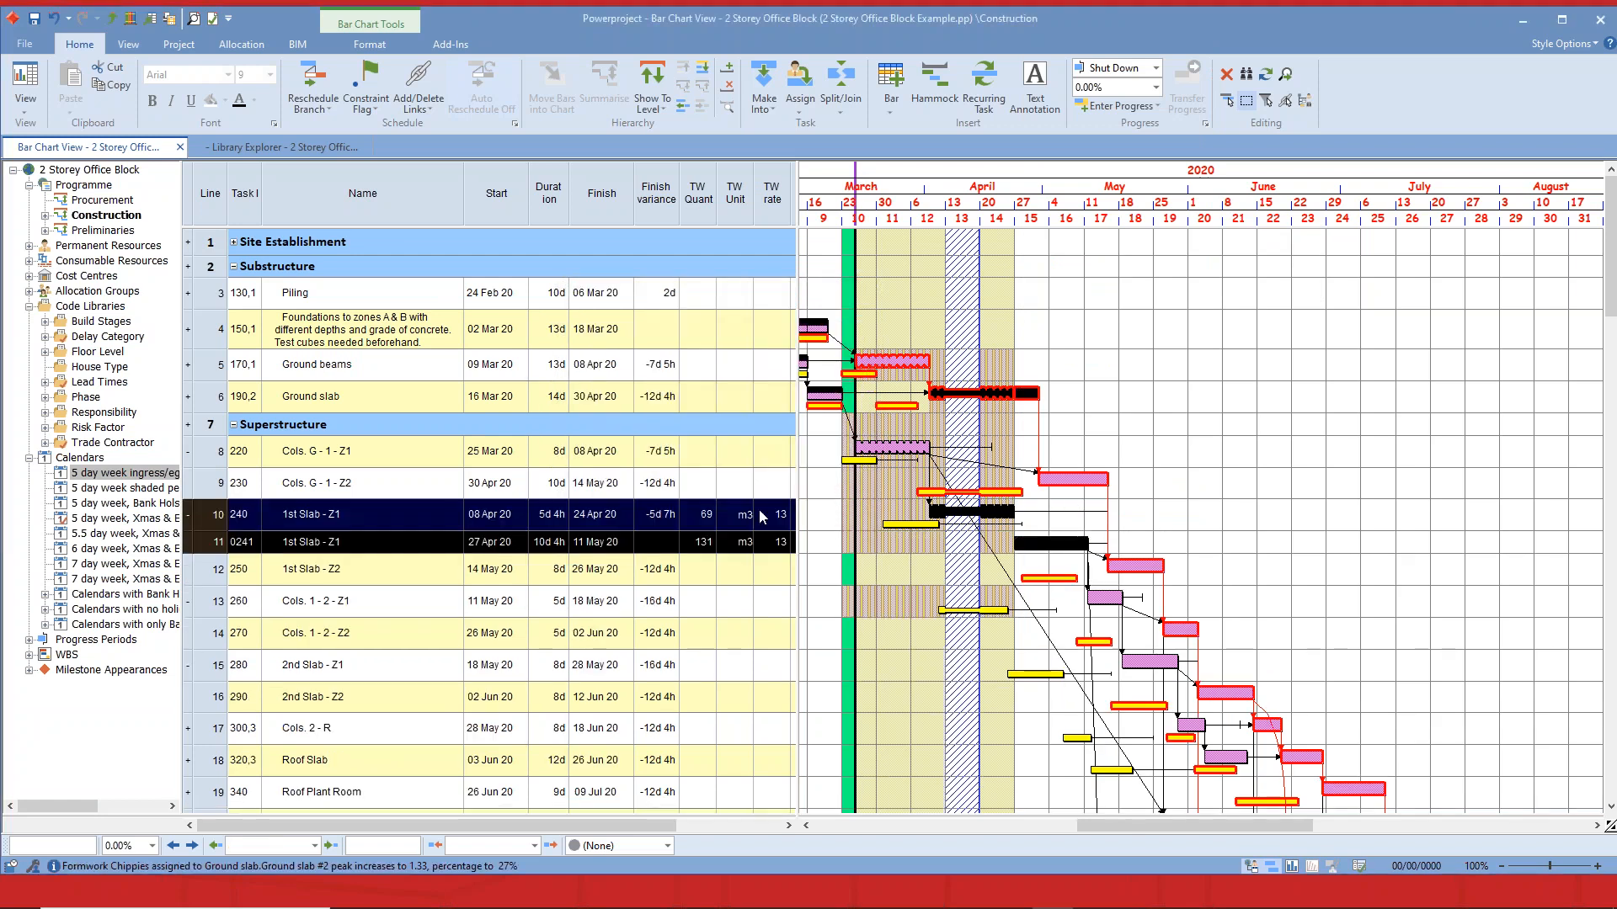
{"action": "left_click", "coordinate": [1130, 368]}
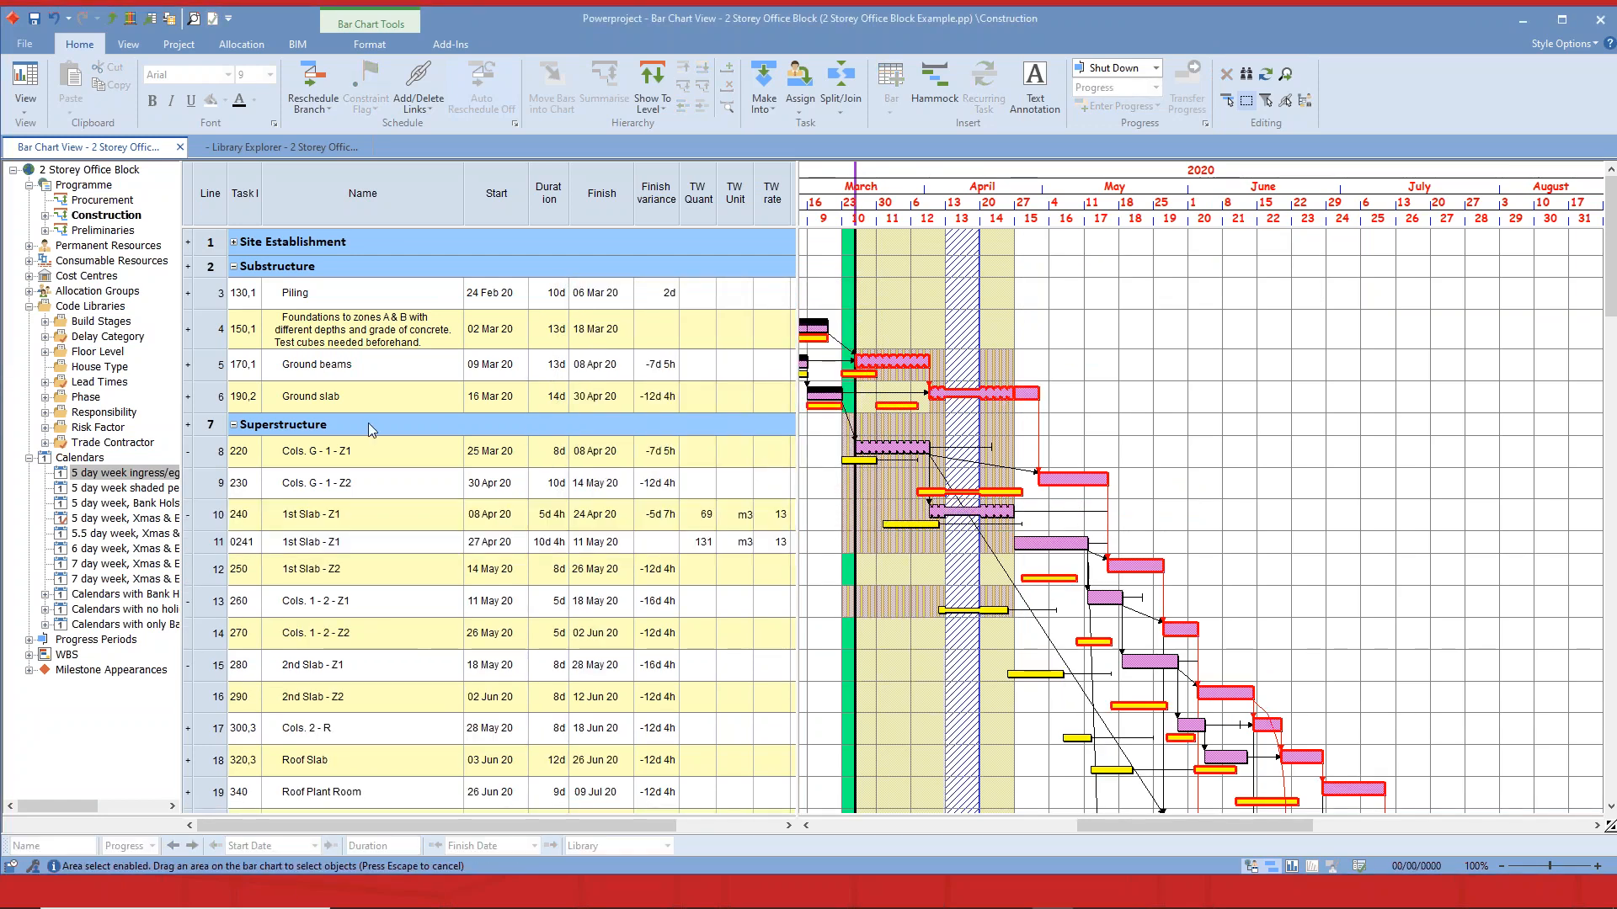
Expand the Ground slab line into its tasks and rename the two Ground slab #2 parts Ground slab #2.1 and Ground slab #2.2.
{"action": "left_click", "coordinate": [188, 397]}
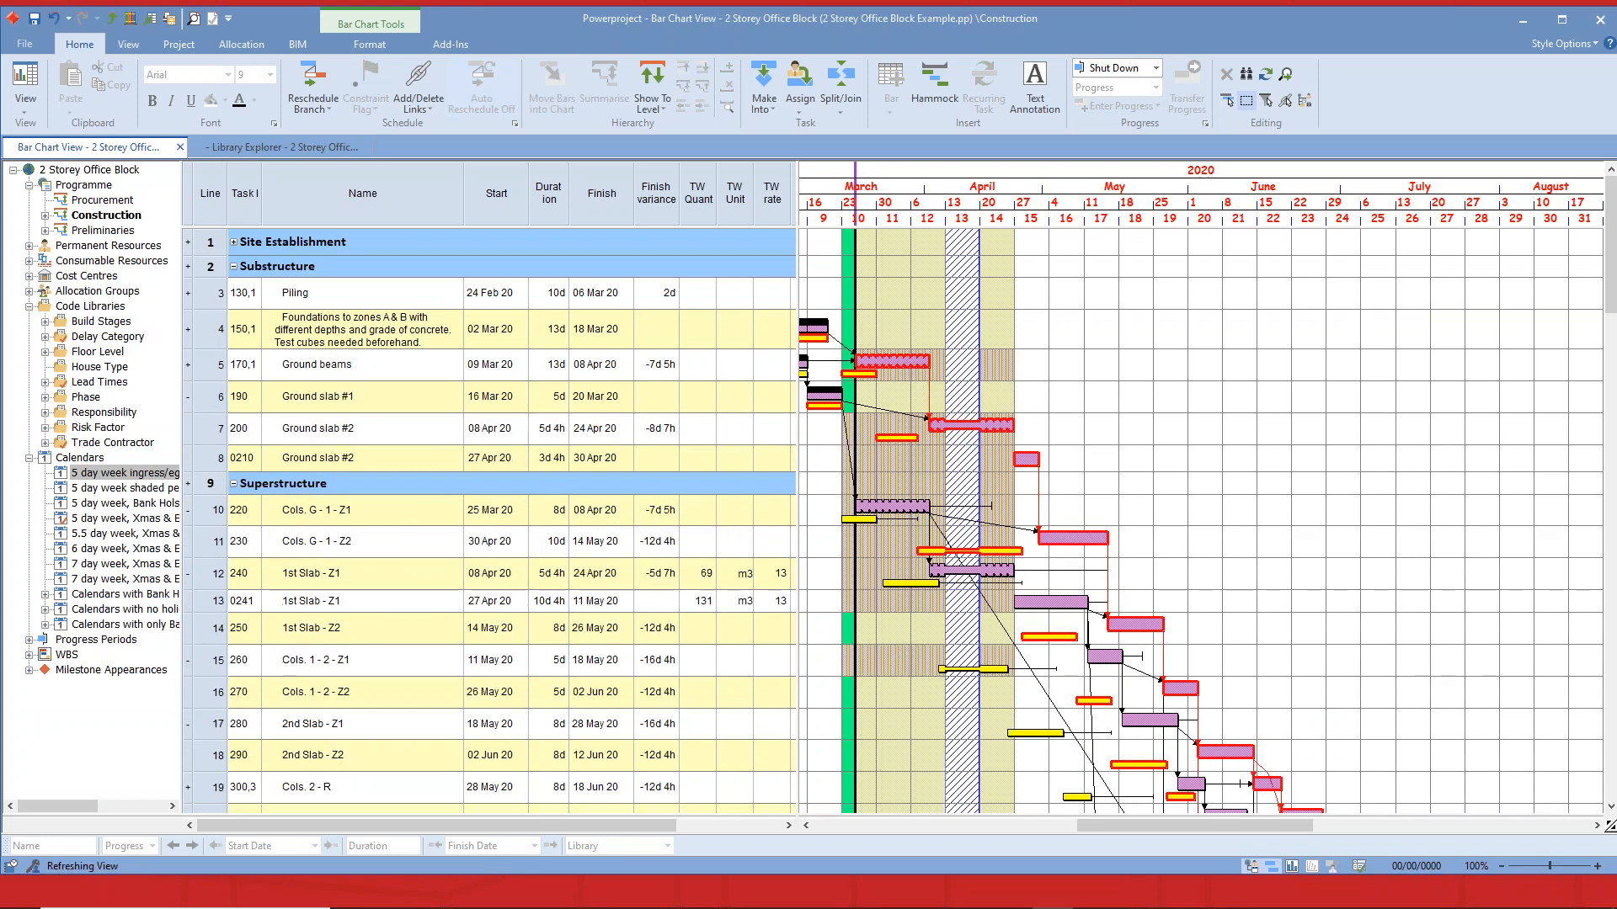
{"action": "left_click", "coordinate": [249, 459]}
{"action": "left_click", "coordinate": [246, 459]}
{"action": "left_click", "coordinate": [380, 428]}
{"action": "left_click", "coordinate": [381, 429]}
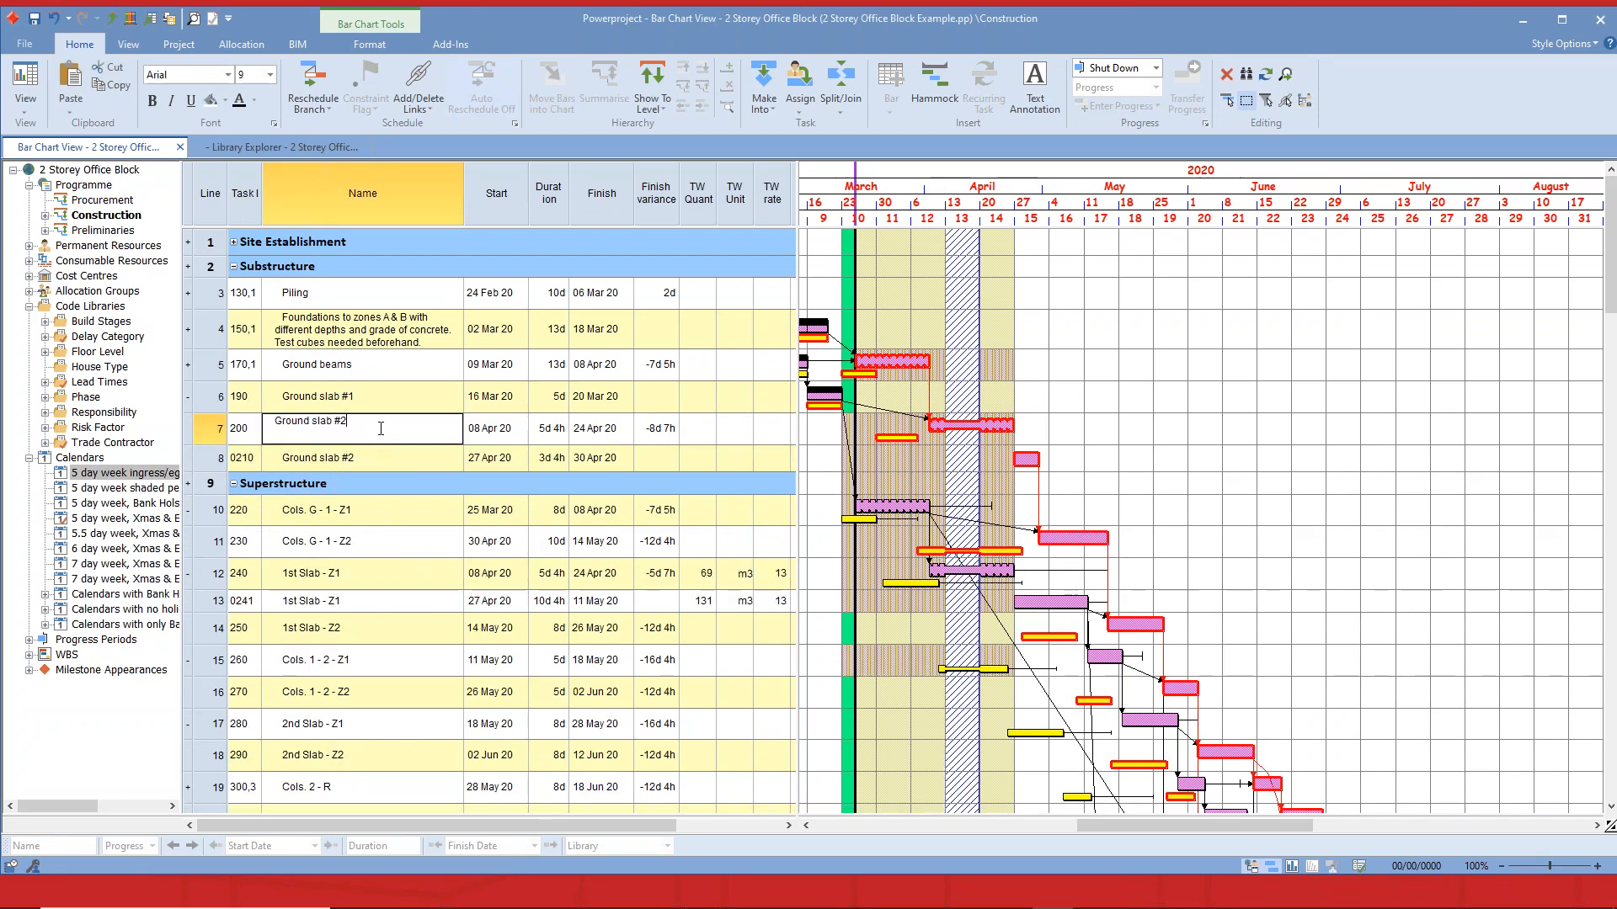
{"action": "type", "text": ".1"}
{"action": "left_click", "coordinate": [413, 458]}
{"action": "left_click", "coordinate": [413, 458]}
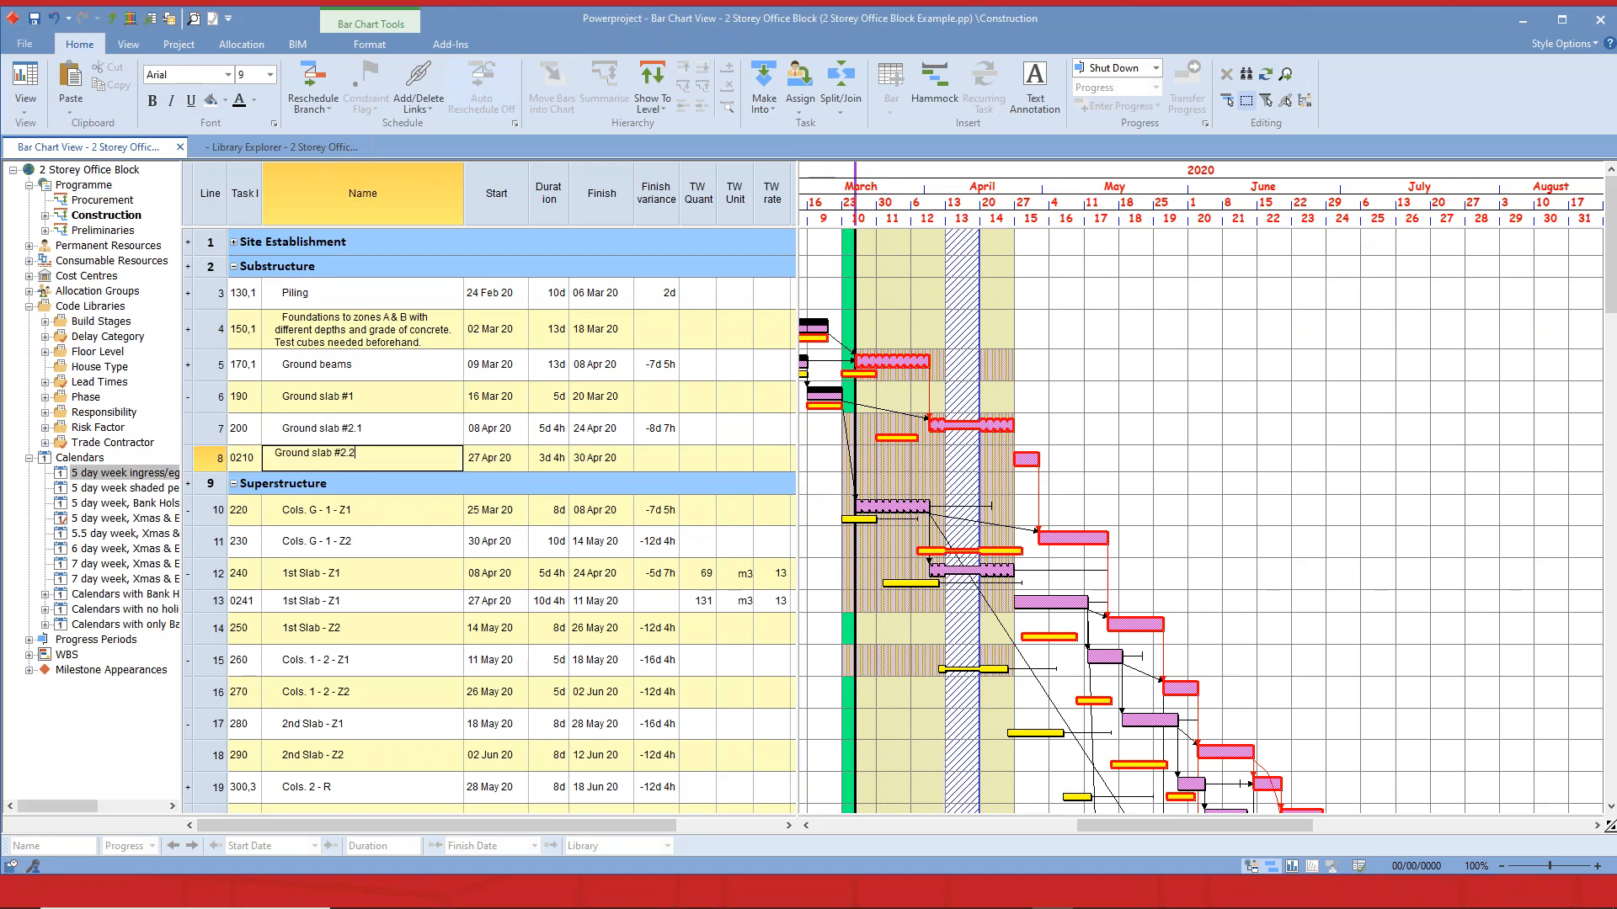
Rename the two 1st Slab - Z1 parts 1st Slab - Z1.1 and 1st Slab - Z1.2, and select the second part's bar.
{"action": "double_click", "coordinate": [409, 582]}
{"action": "left_click", "coordinate": [407, 575]}
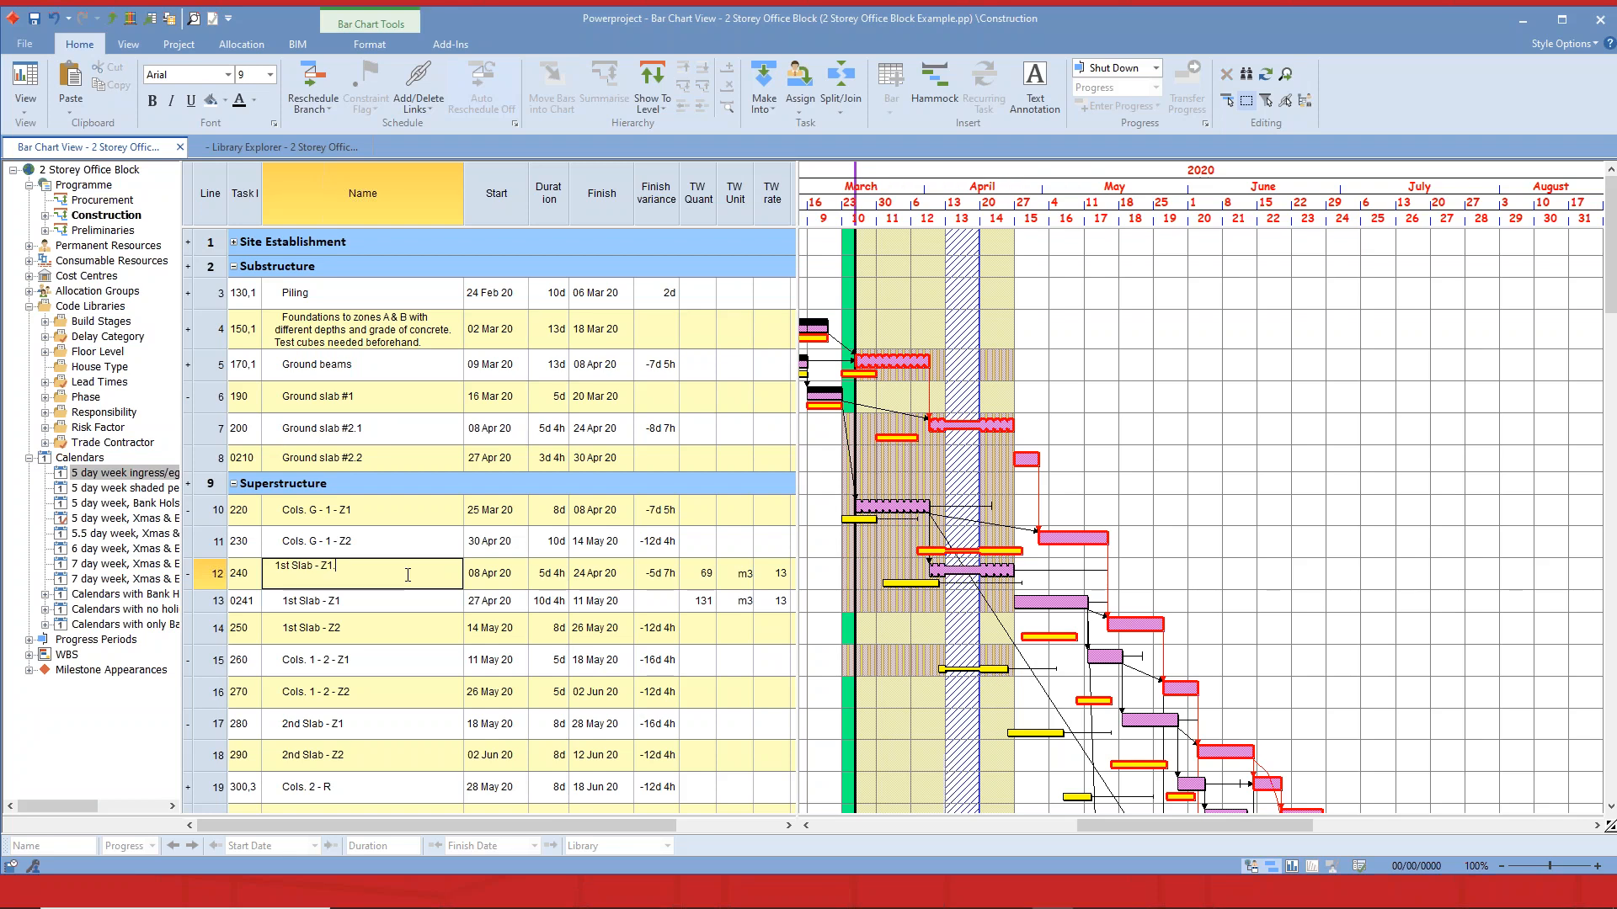
{"action": "left_click", "coordinate": [415, 598]}
{"action": "left_click", "coordinate": [415, 597]}
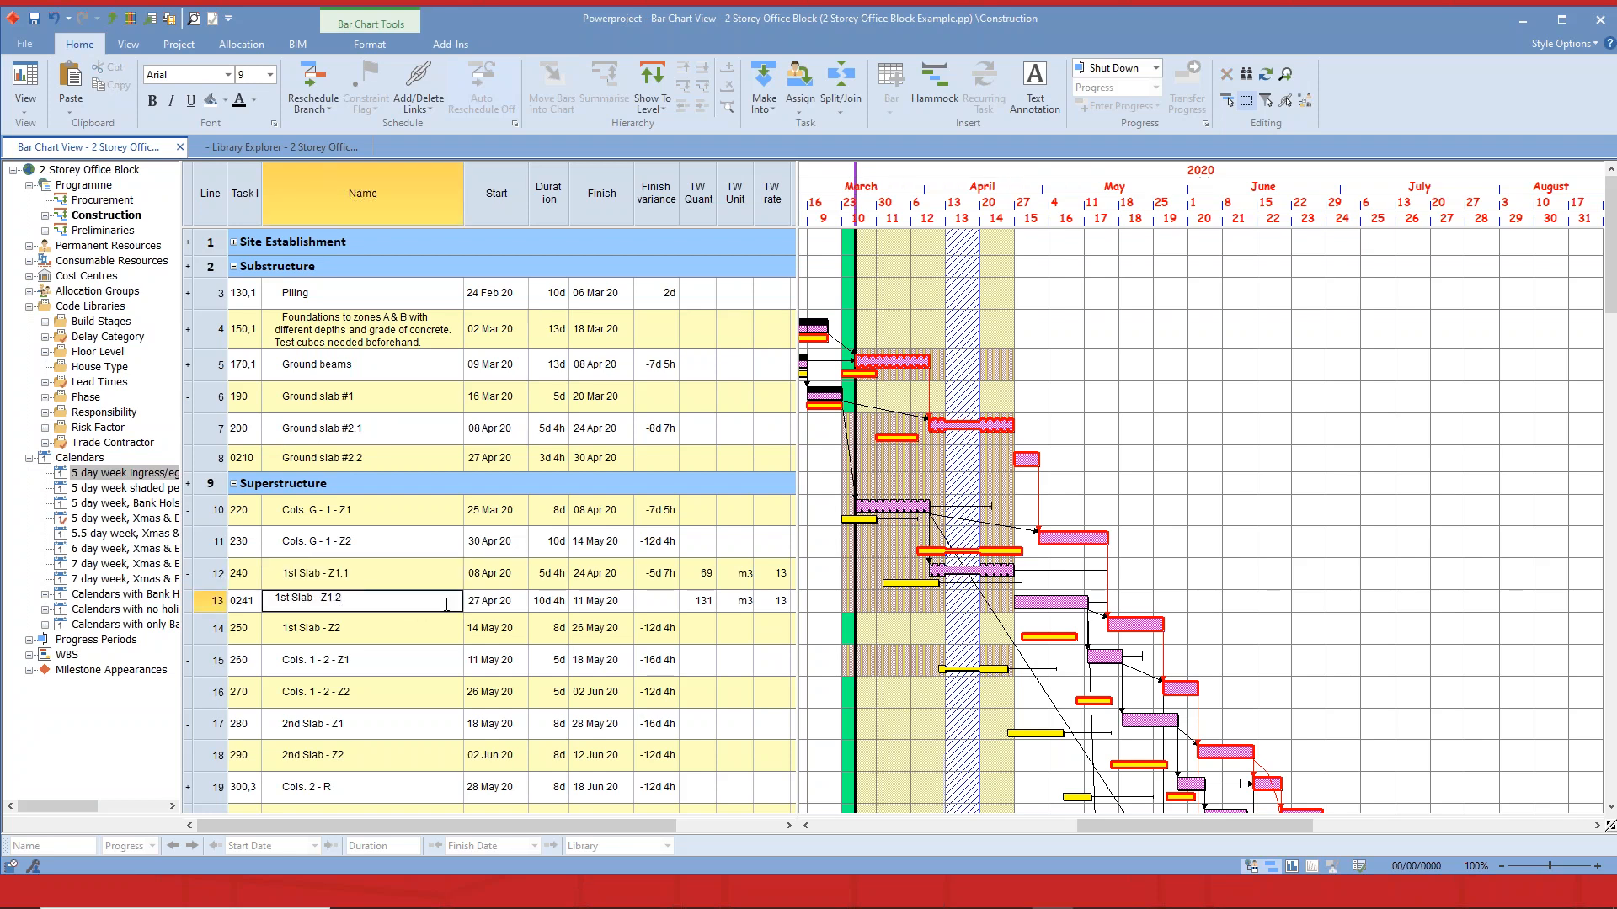
{"action": "left_click", "coordinate": [1246, 100]}
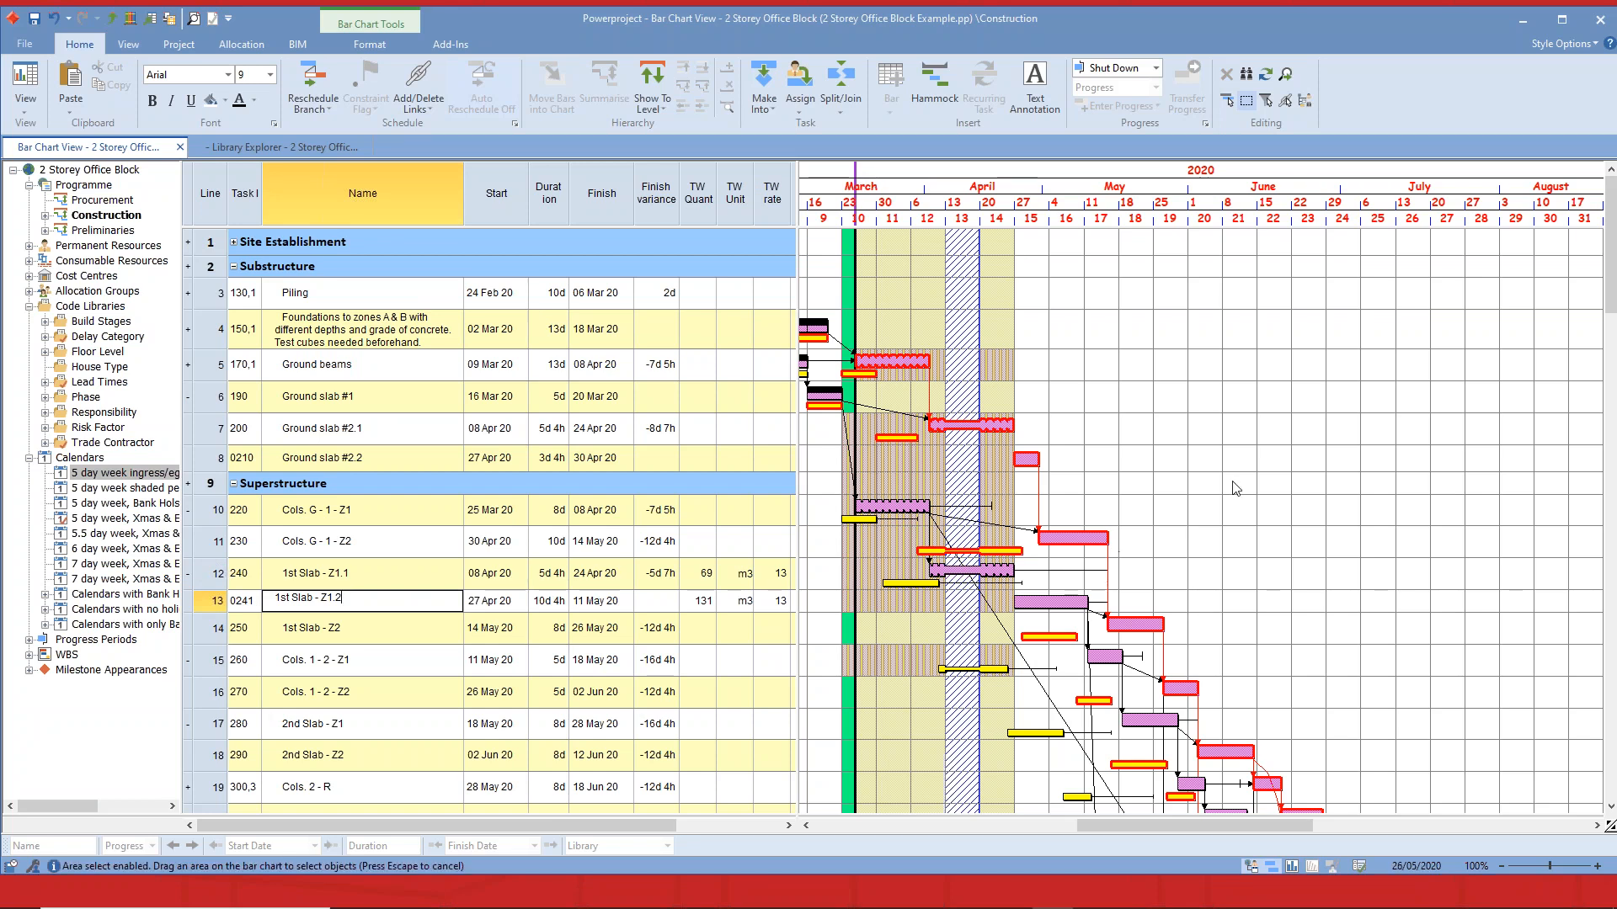
{"action": "left_click", "coordinate": [1057, 604]}
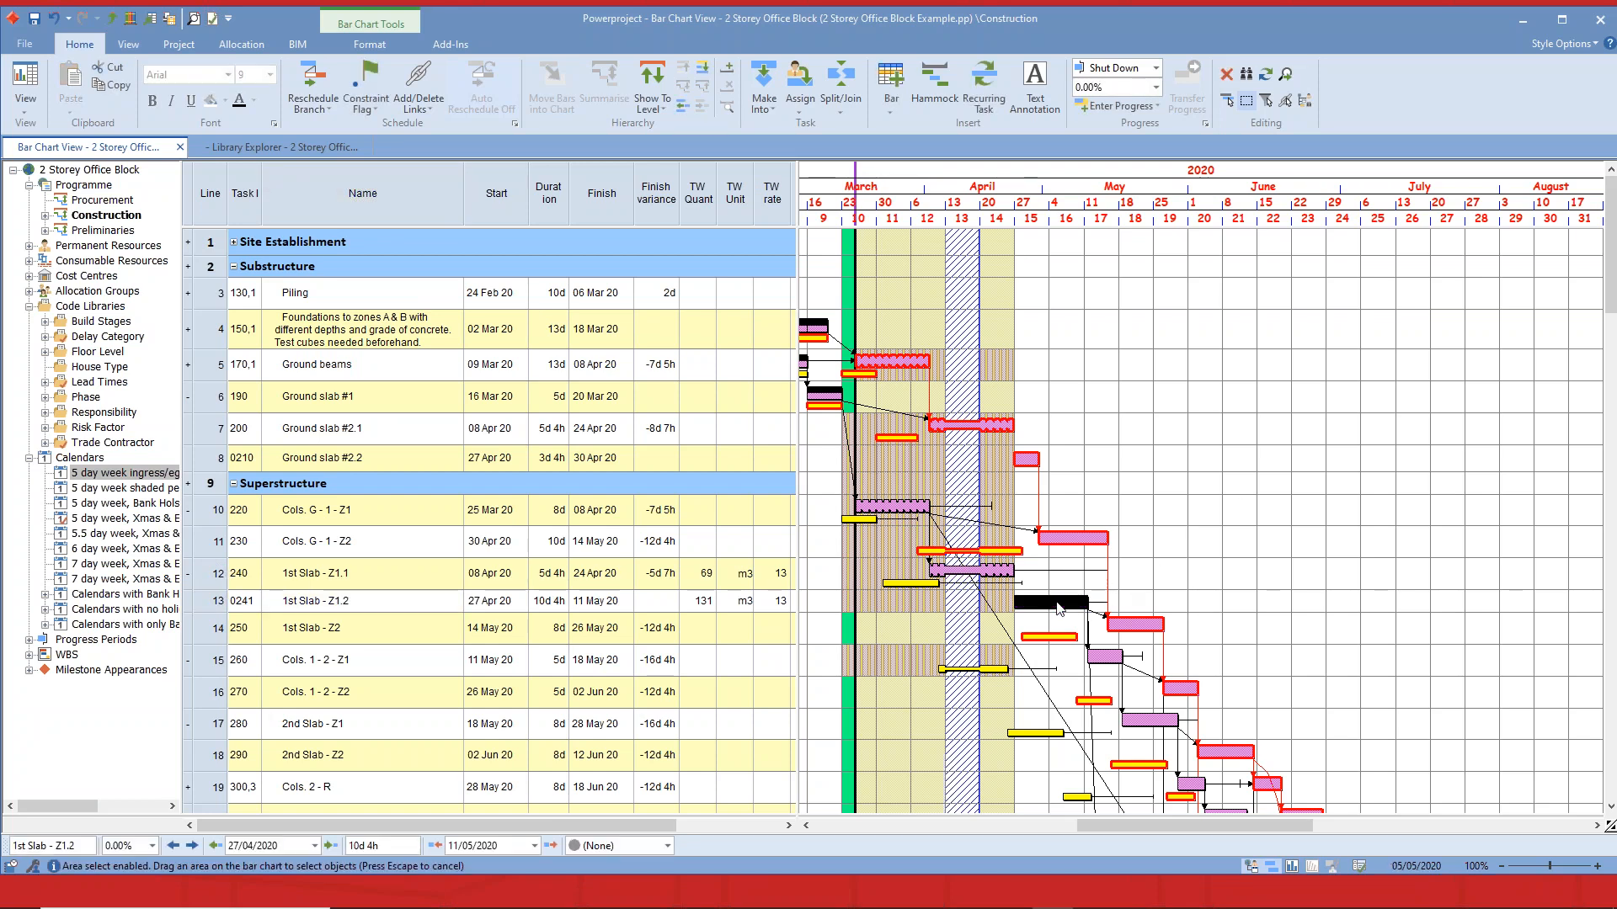
Reduce the durations of Ground slab #2.2 and 1st Slab - Z1.2 together by 50% and clear the selection.
{"action": "left_click", "coordinate": [1032, 462], "text": "ctrl"}
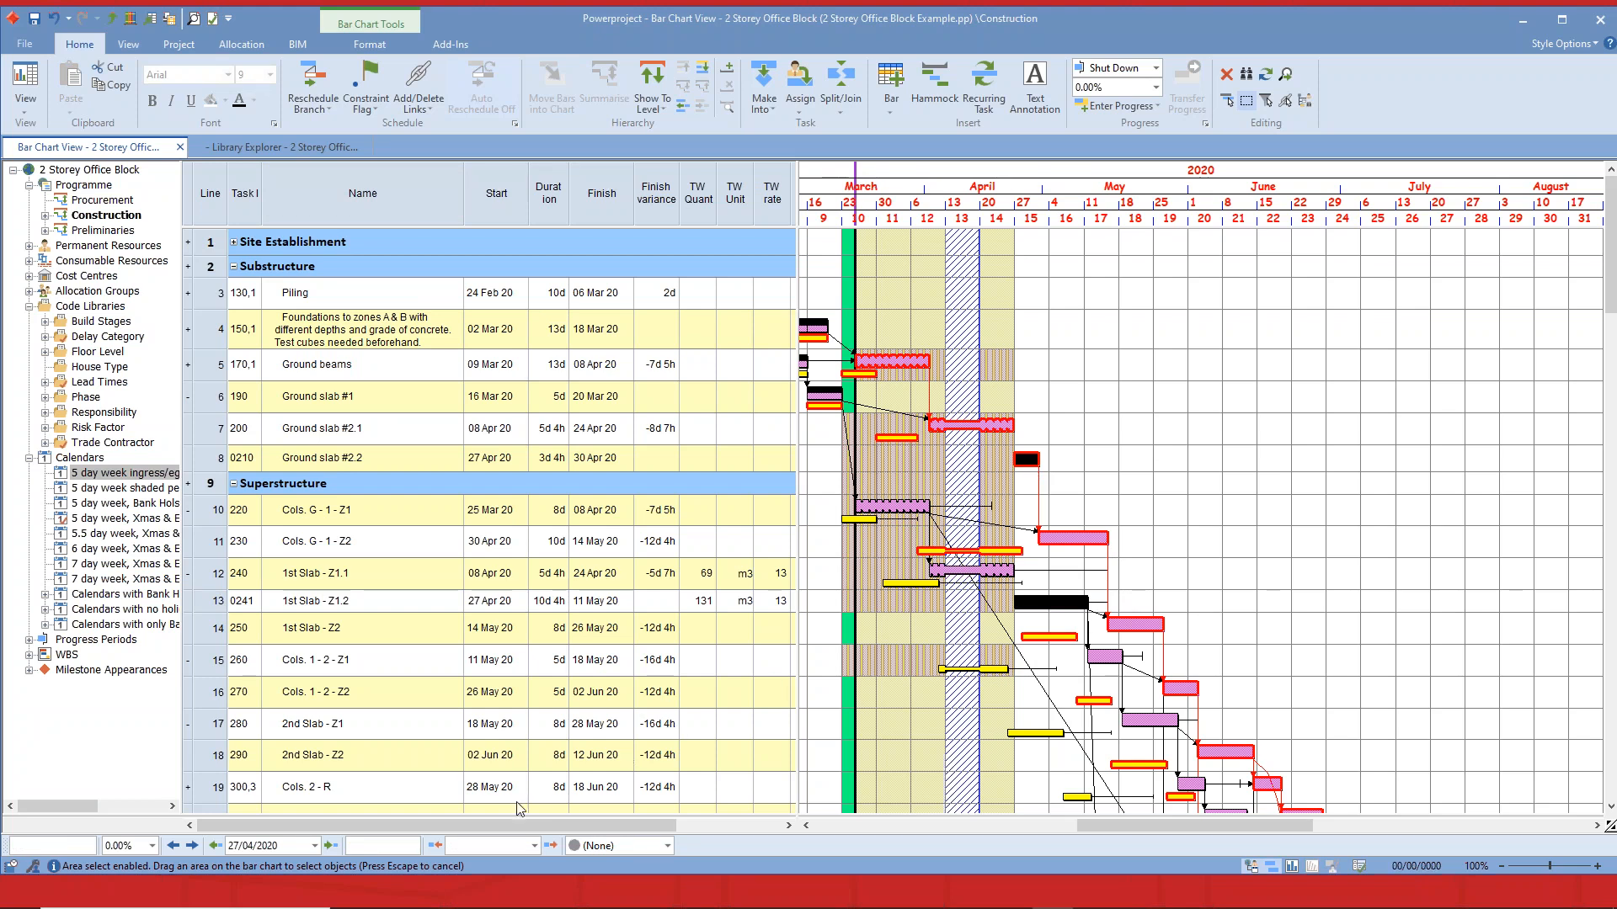
{"action": "left_click", "coordinate": [399, 845]}
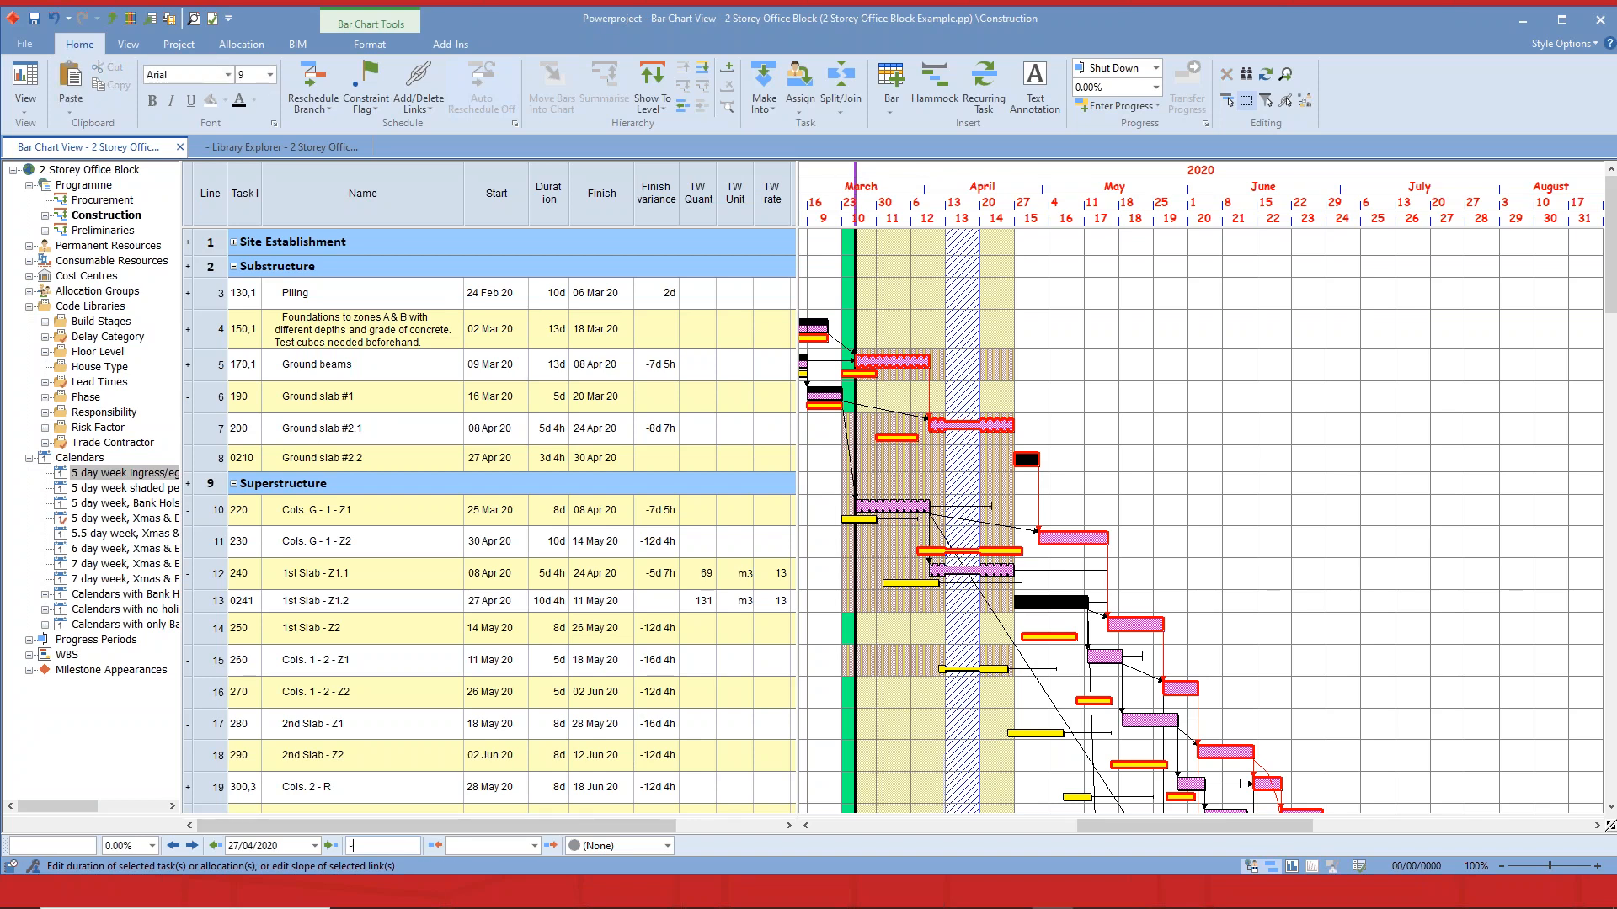
{"action": "type", "text": "-50%"}
{"action": "key", "text": "Return"}
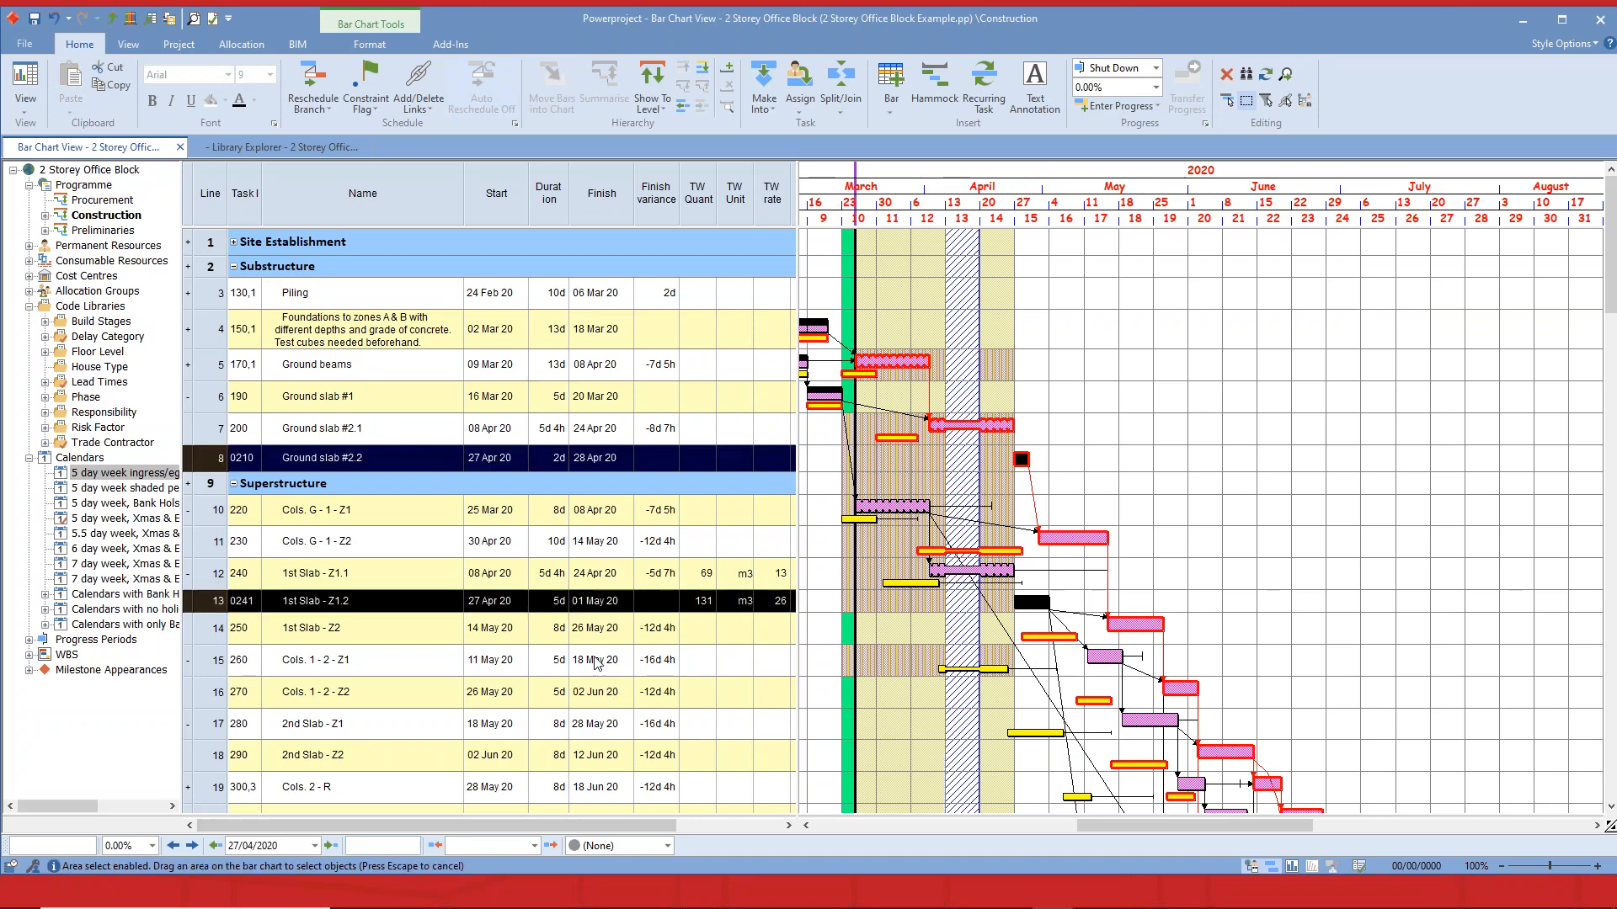
{"action": "left_click", "coordinate": [1116, 458]}
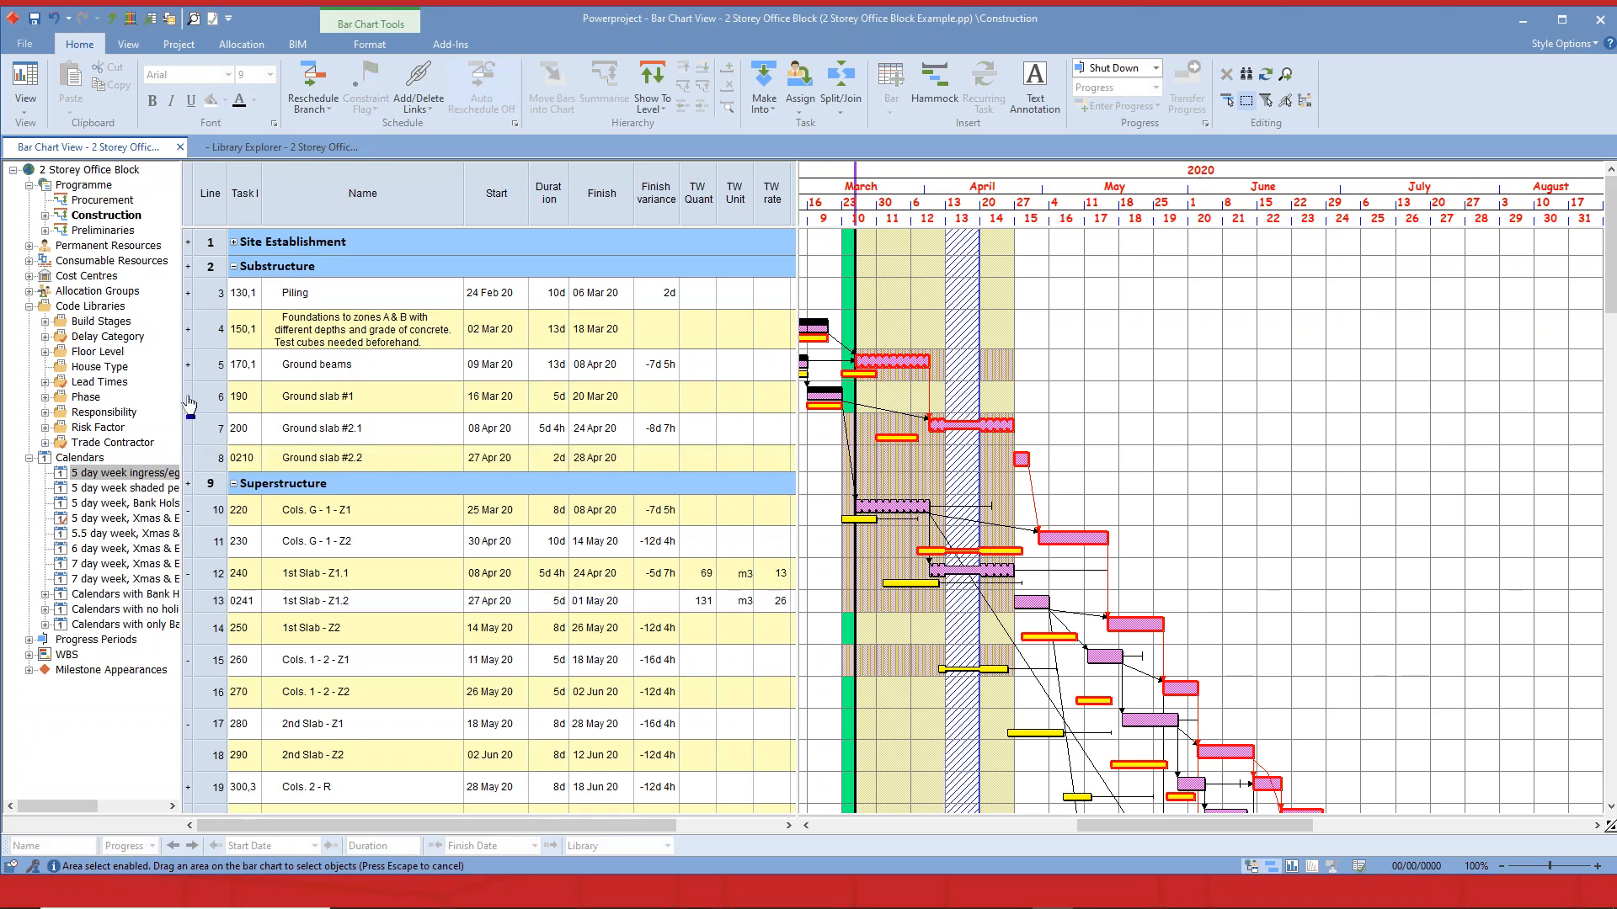
Roll the split tasks back up into the Ground slab and 1st Slab lines and reschedule all.
{"action": "left_click", "coordinate": [188, 397]}
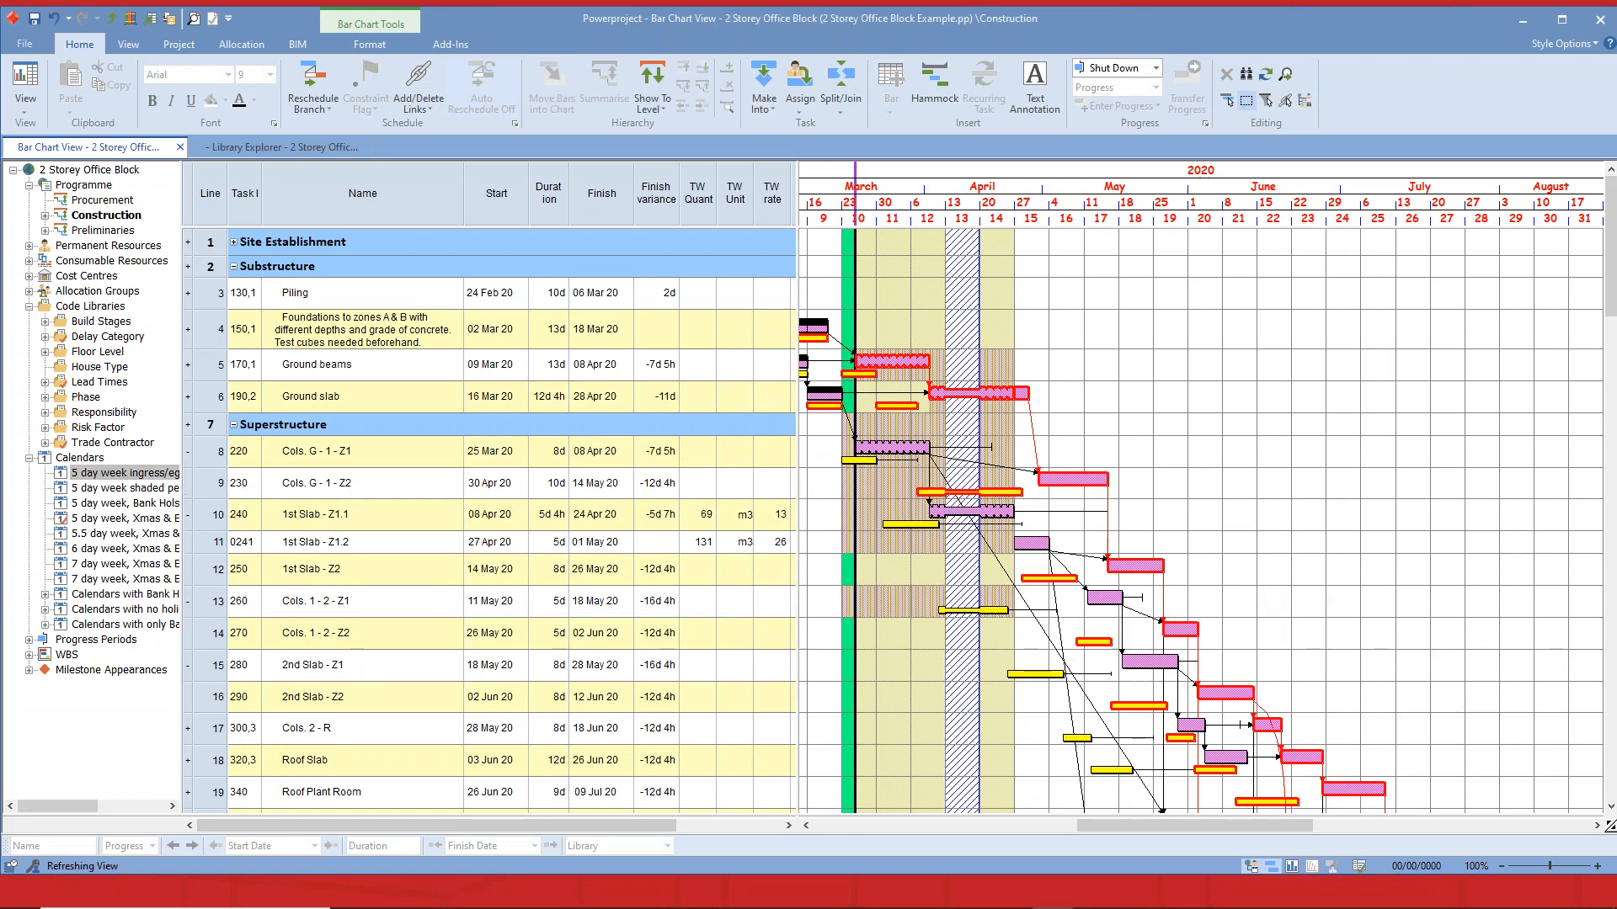
{"action": "left_click", "coordinate": [188, 515]}
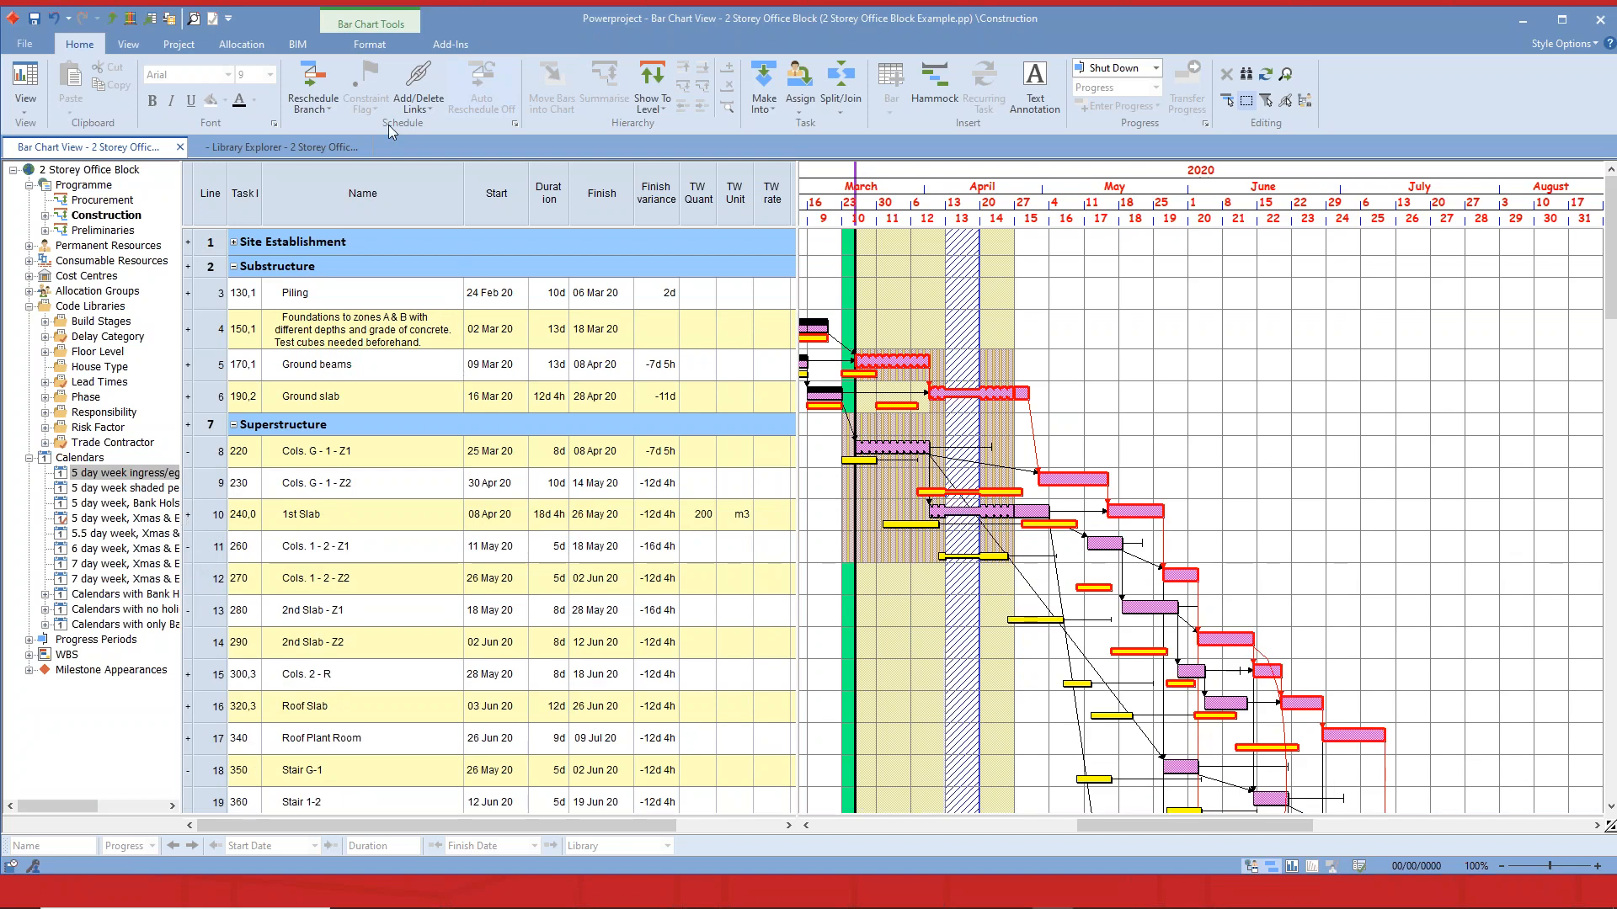
{"action": "left_click", "coordinate": [336, 104]}
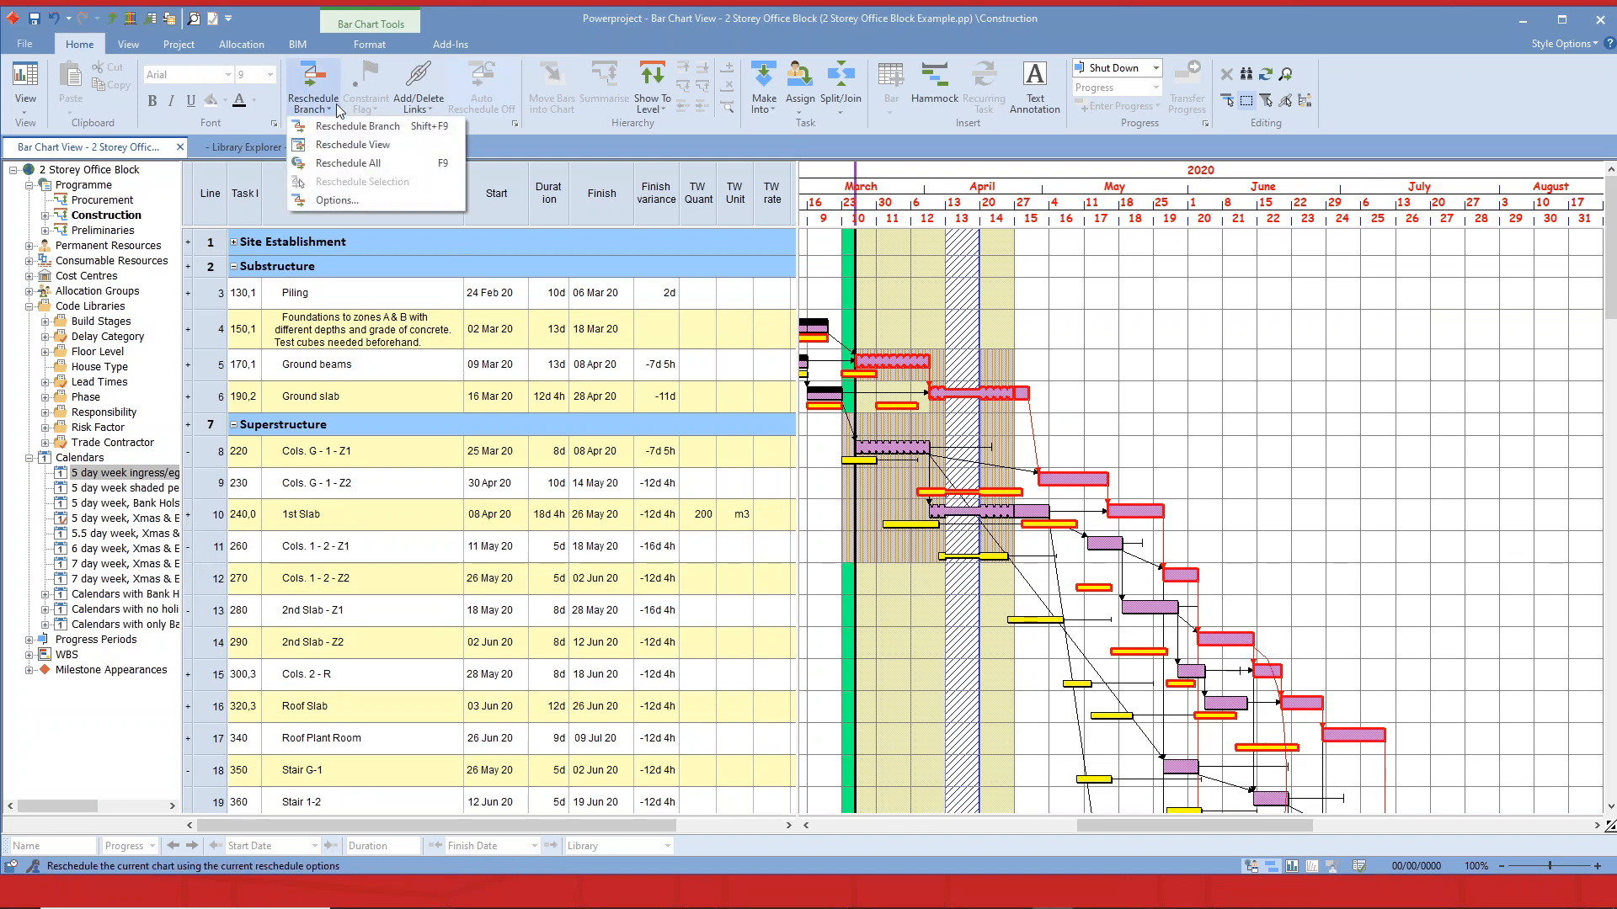
{"action": "left_click", "coordinate": [358, 164]}
Open the date zone's shading settings and add a new shading period to the list.
{"action": "left_click_drag", "start_coordinate": [1215, 825], "coordinate": [1416, 823]}
{"action": "left_click_drag", "start_coordinate": [1612, 310], "coordinate": [951, 674]}
{"action": "right_click", "coordinate": [936, 673]}
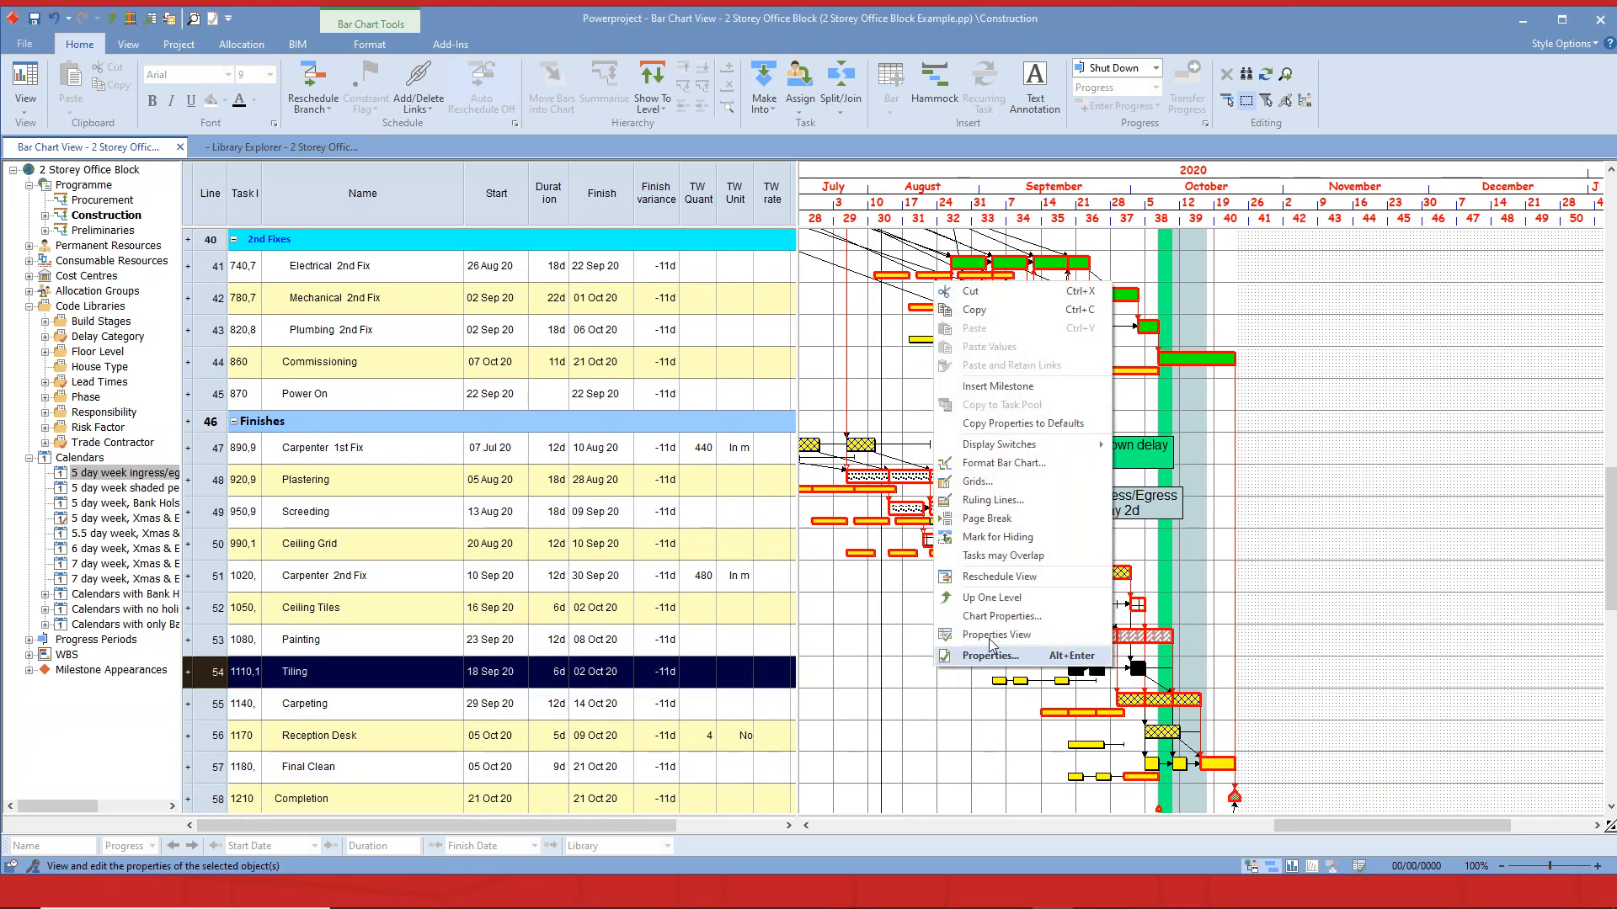
{"action": "left_click", "coordinate": [976, 481]}
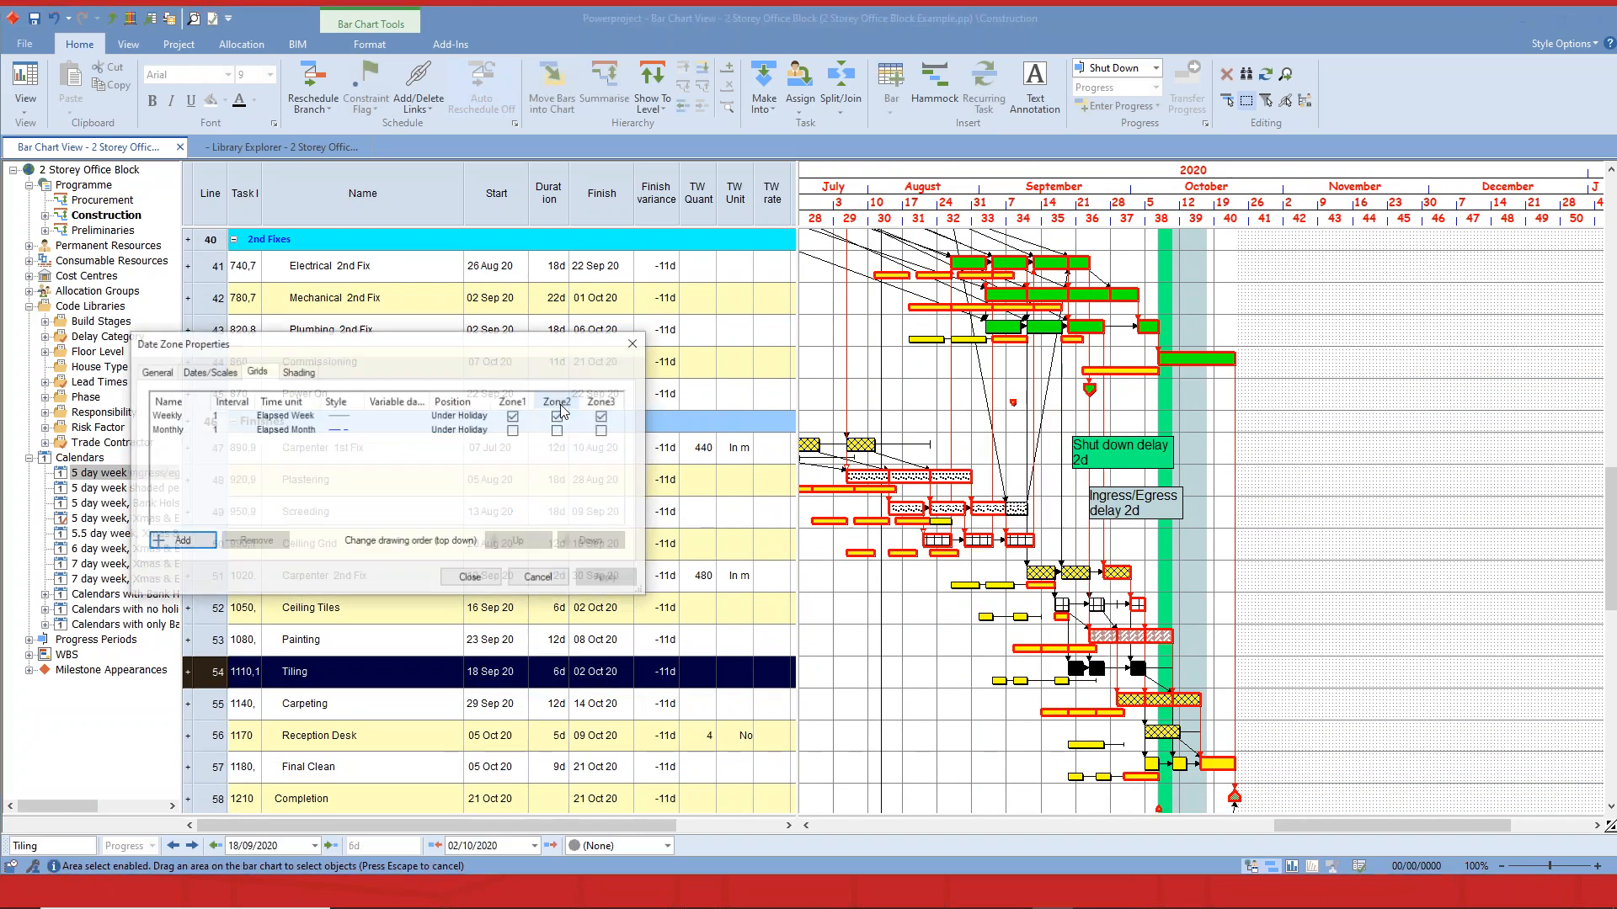
{"action": "left_click", "coordinate": [300, 373]}
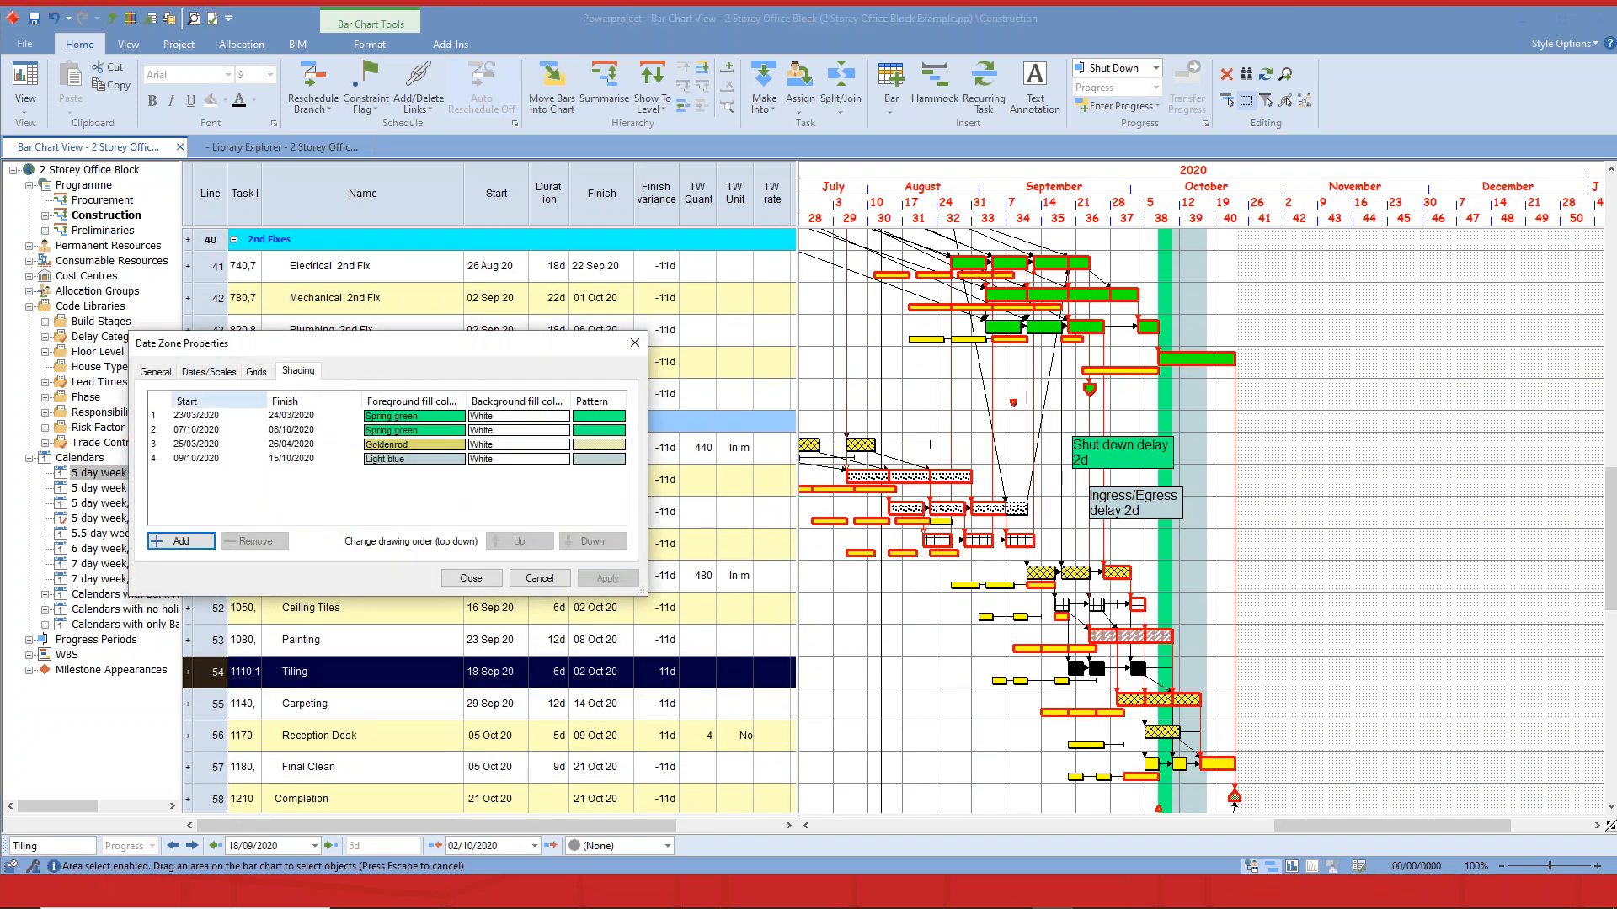
{"action": "left_click", "coordinate": [212, 479]}
{"action": "left_click", "coordinate": [196, 539]}
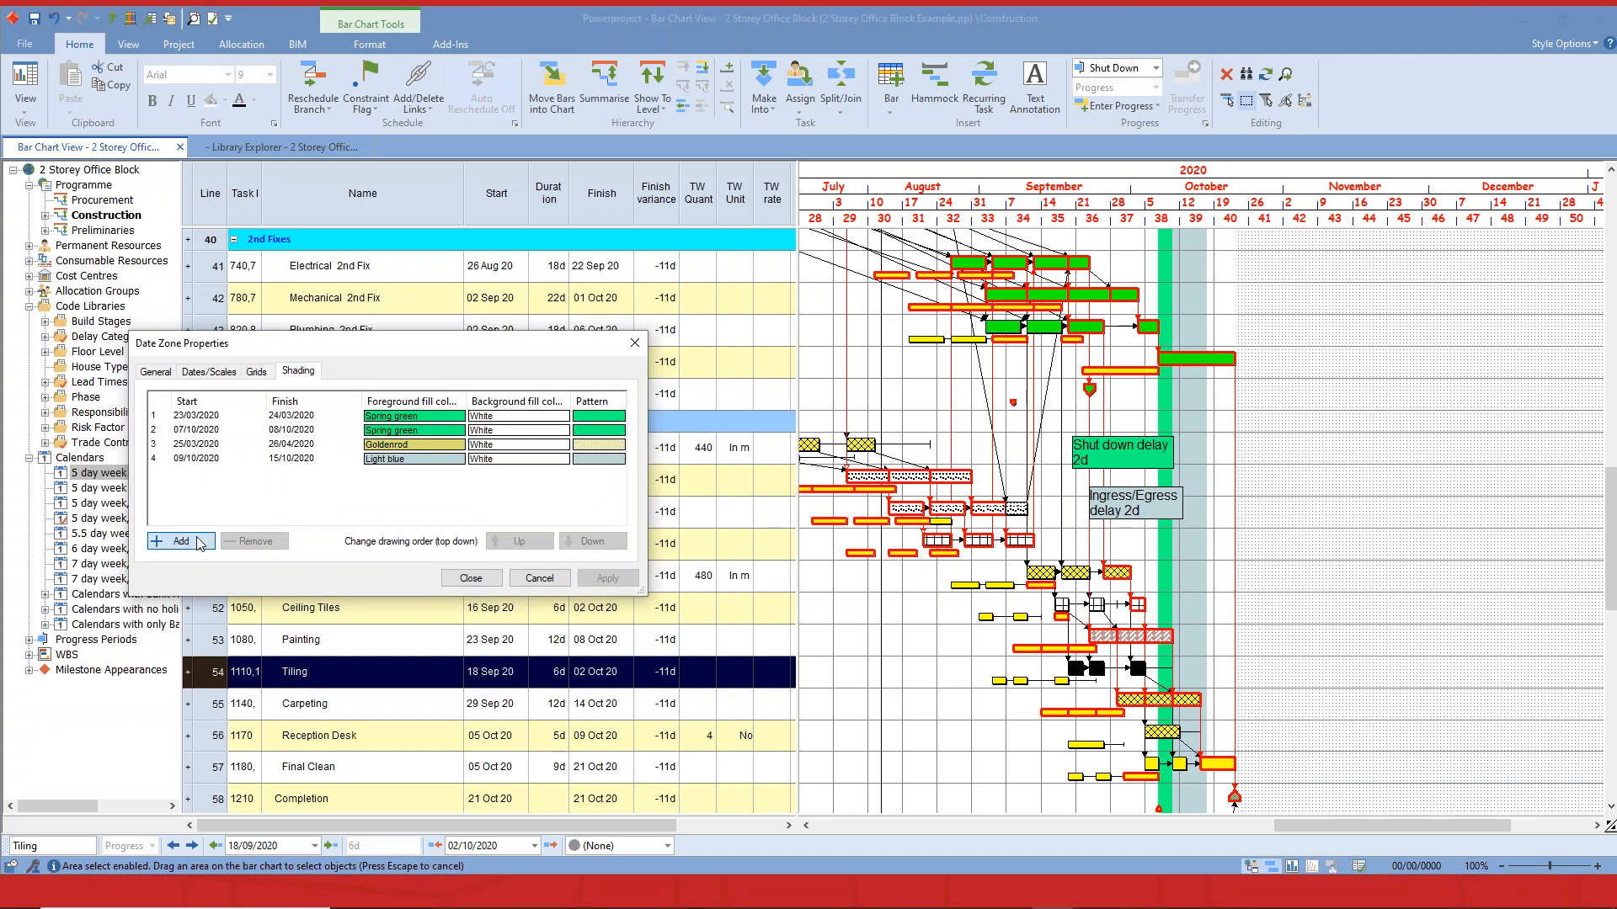
Set the new yellow shading period to run from 16/10/20 to 21/10/20 and apply it to the chart.
{"action": "left_click", "coordinate": [222, 474]}
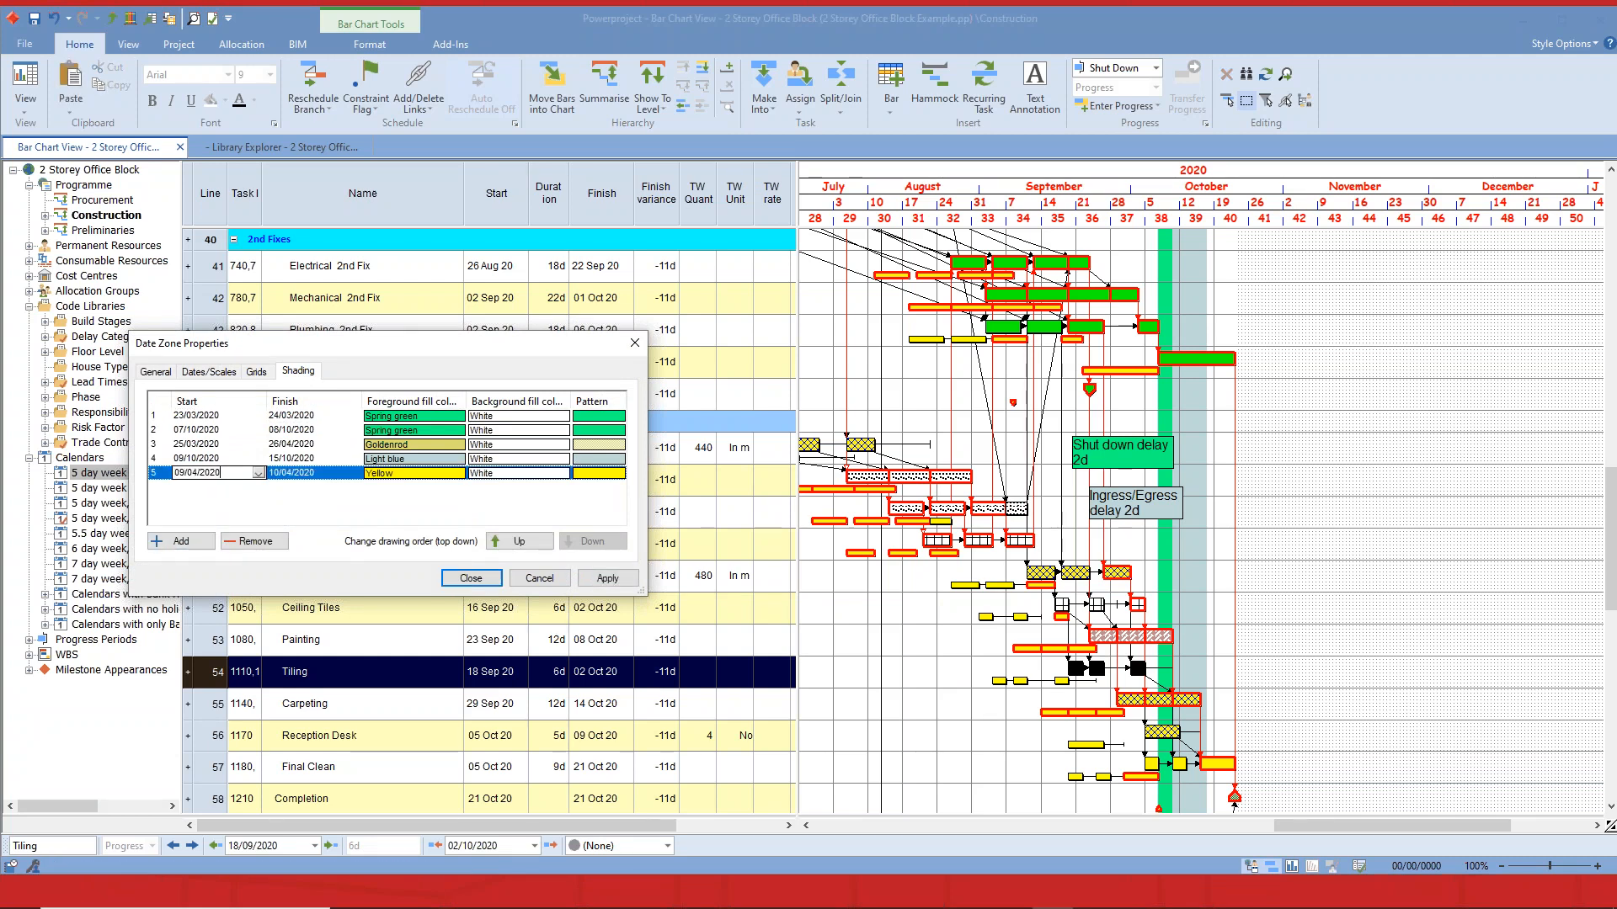
{"action": "type", "text": "16/10/"}
{"action": "key", "text": "Tab"}
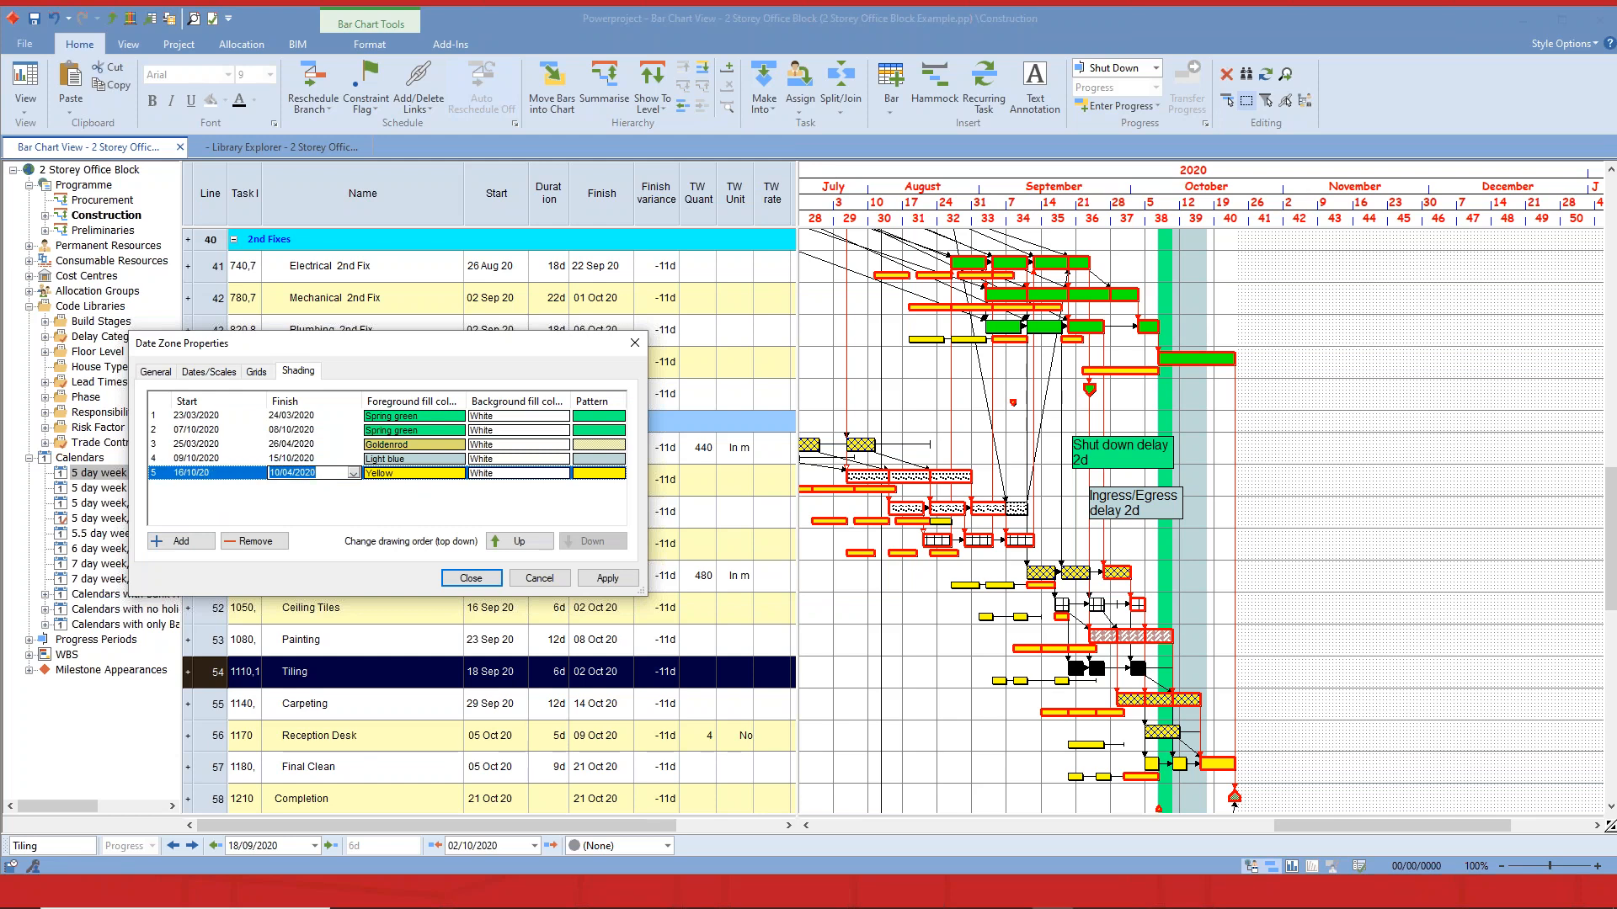
{"action": "type", "text": "21/10"}
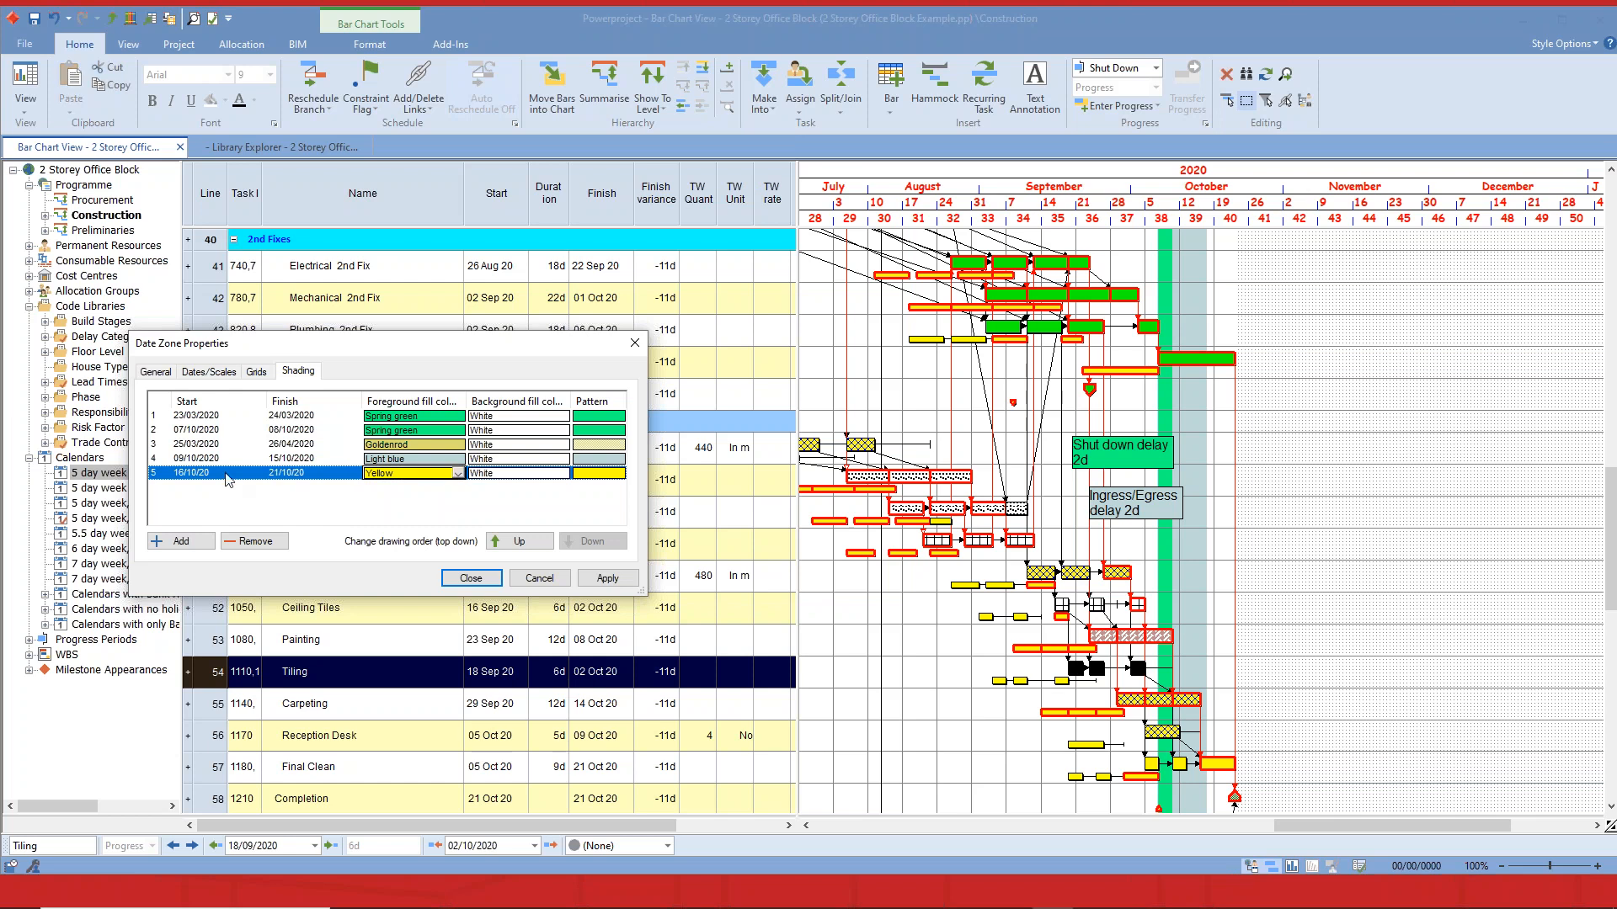
{"action": "left_click", "coordinate": [617, 580]}
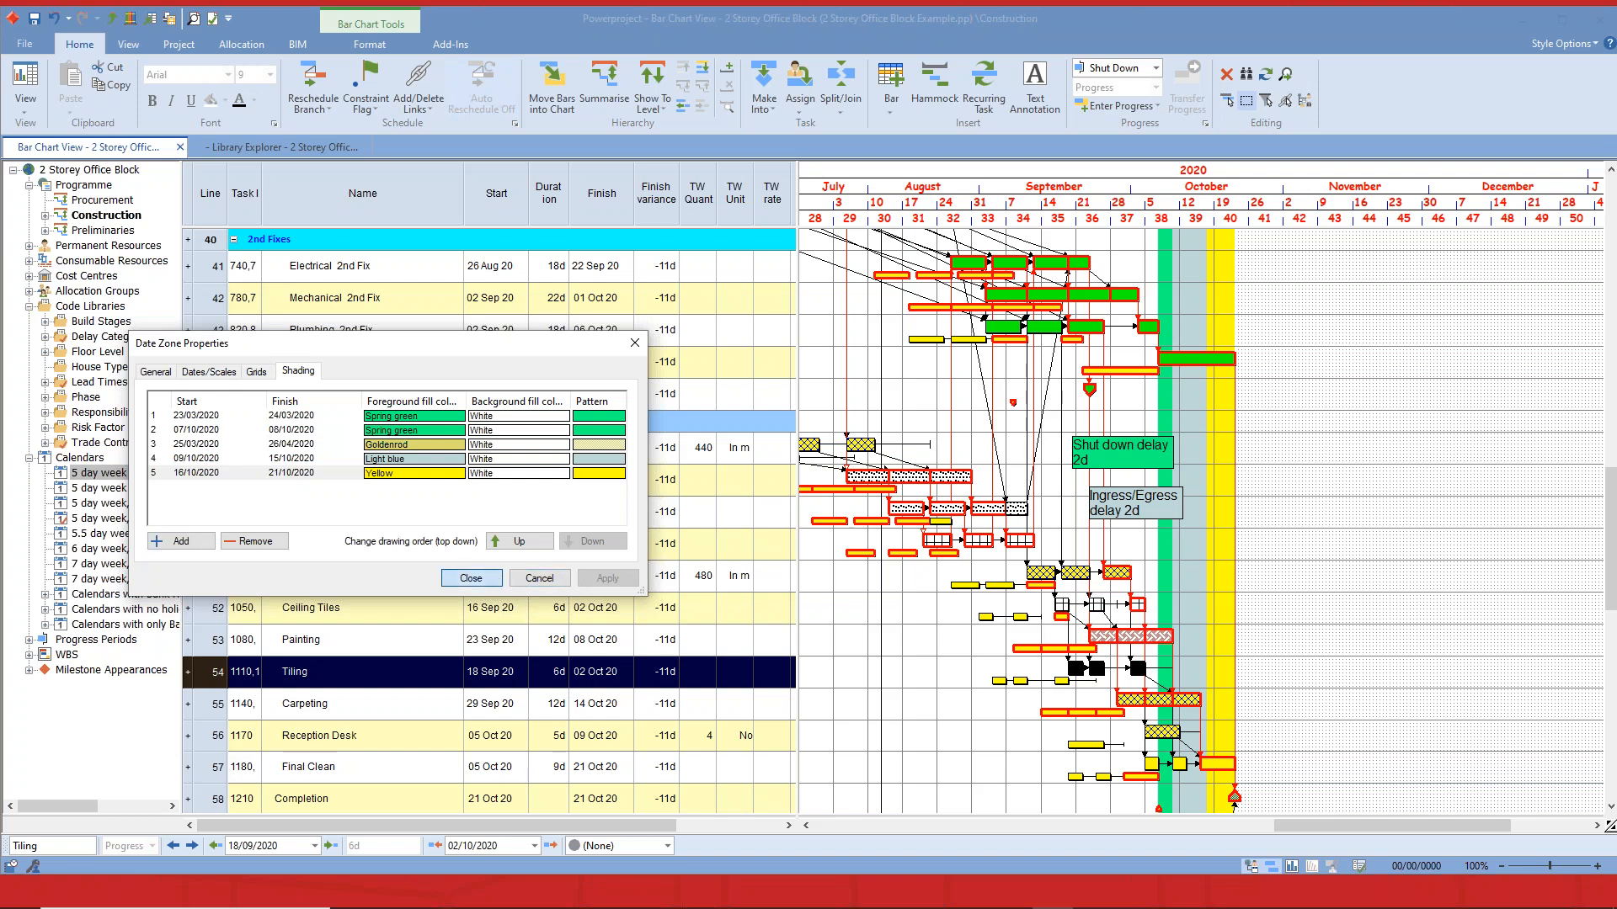
{"action": "left_click", "coordinate": [470, 578]}
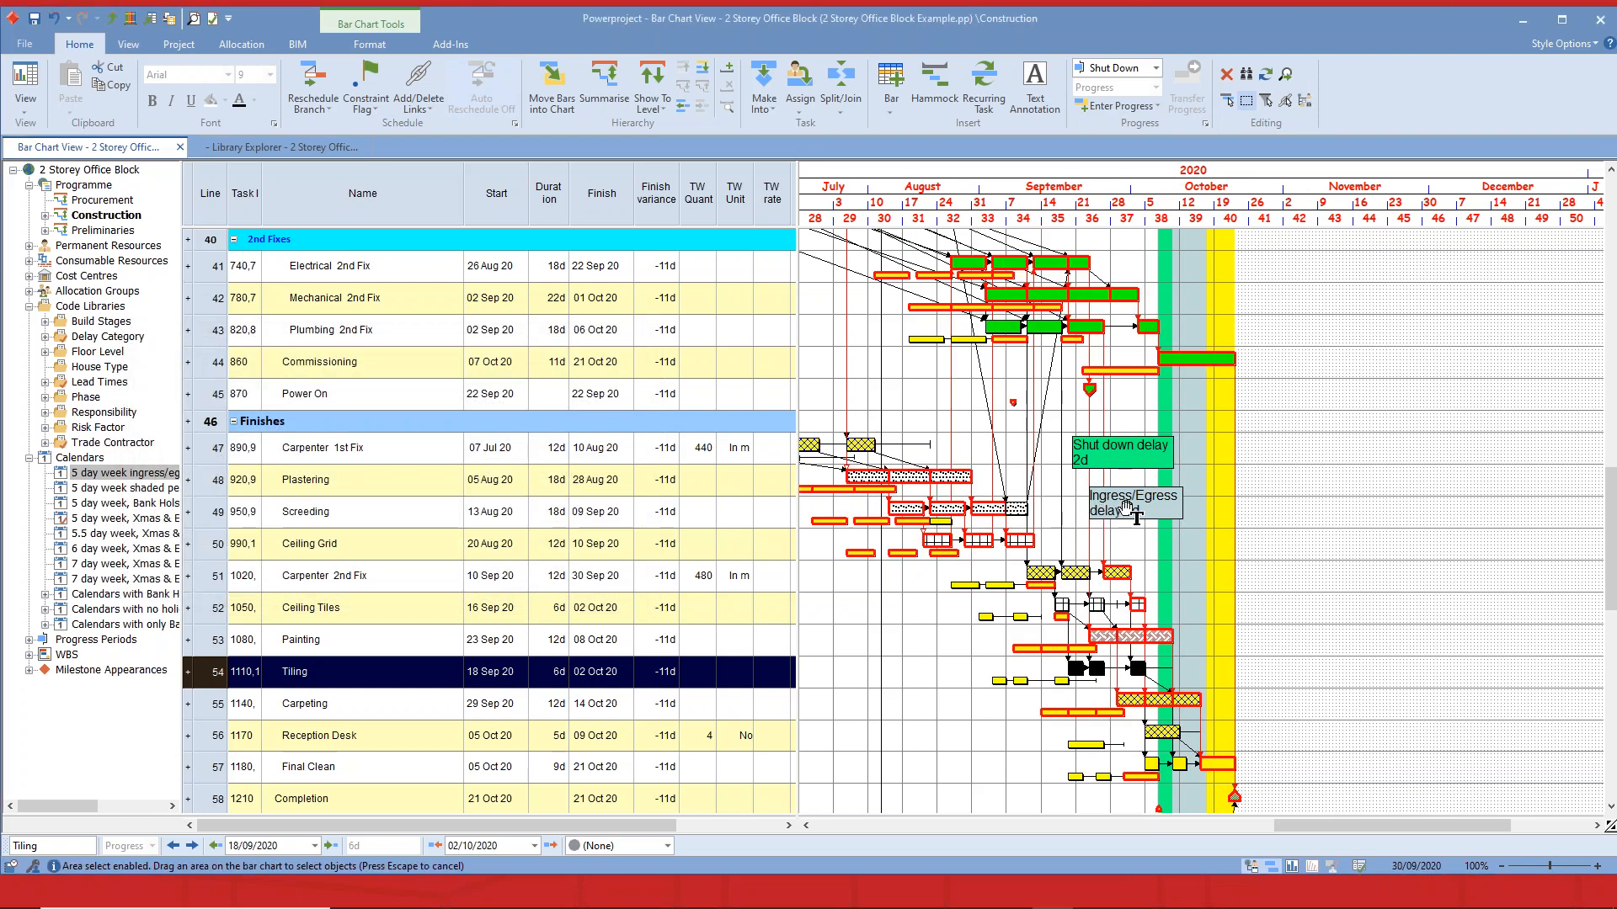
Copy the Ingress/Egress delay annotation to just below the original and give the copy a yellow background.
{"action": "left_click_drag", "start_coordinate": [1129, 504], "coordinate": [1160, 546]}
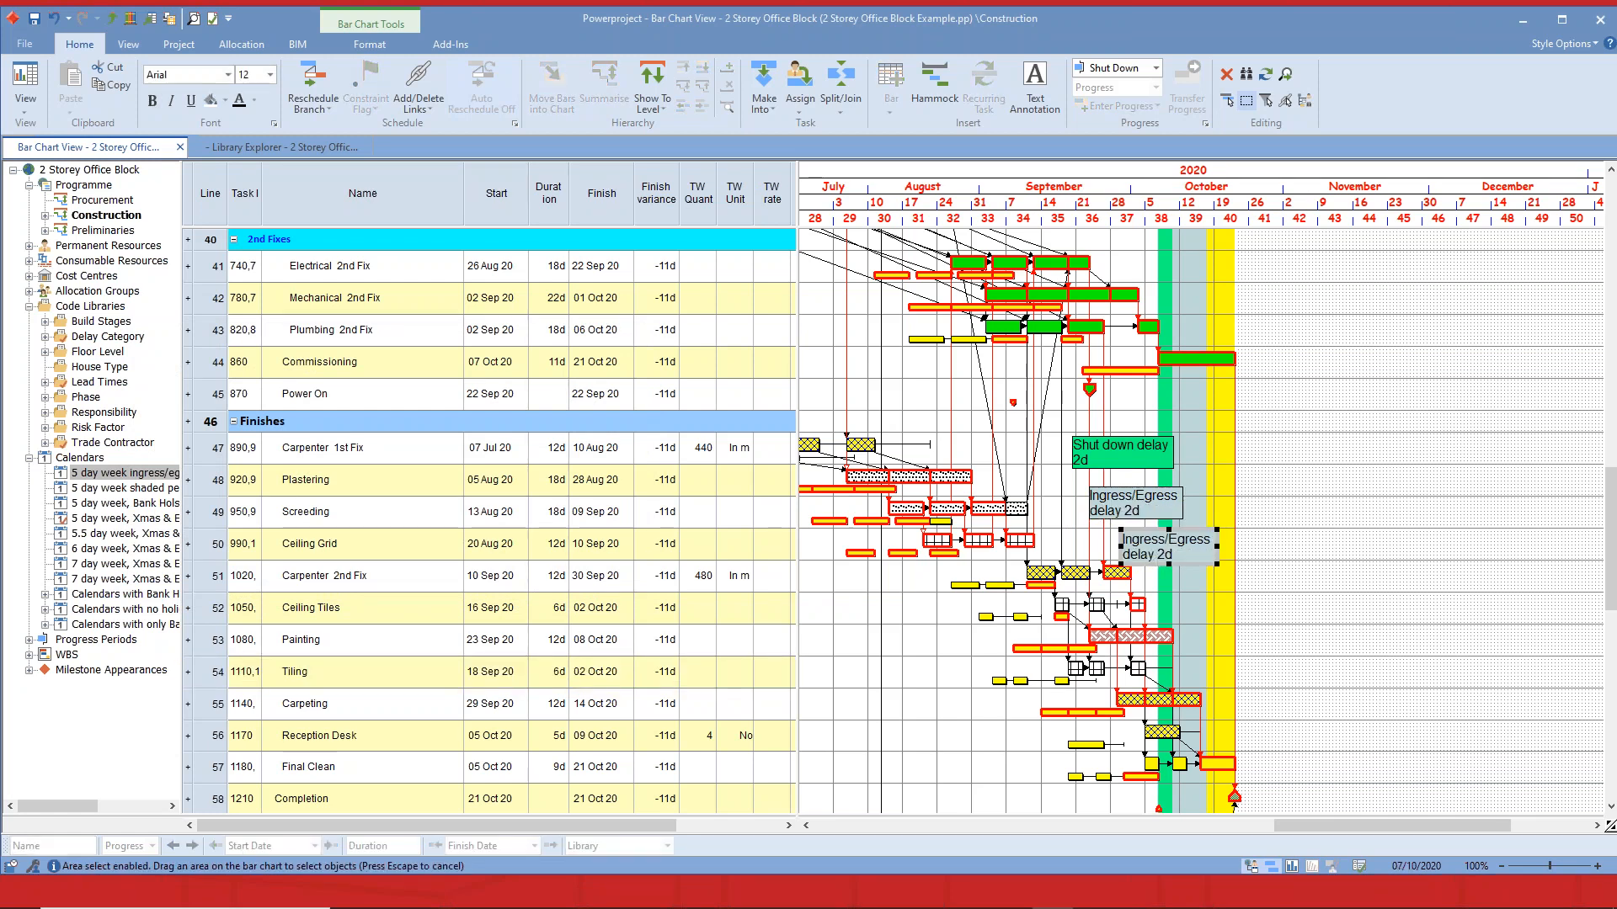
{"action": "right_click", "coordinate": [1168, 548]}
{"action": "left_click", "coordinate": [1238, 684]}
{"action": "left_click", "coordinate": [723, 405]}
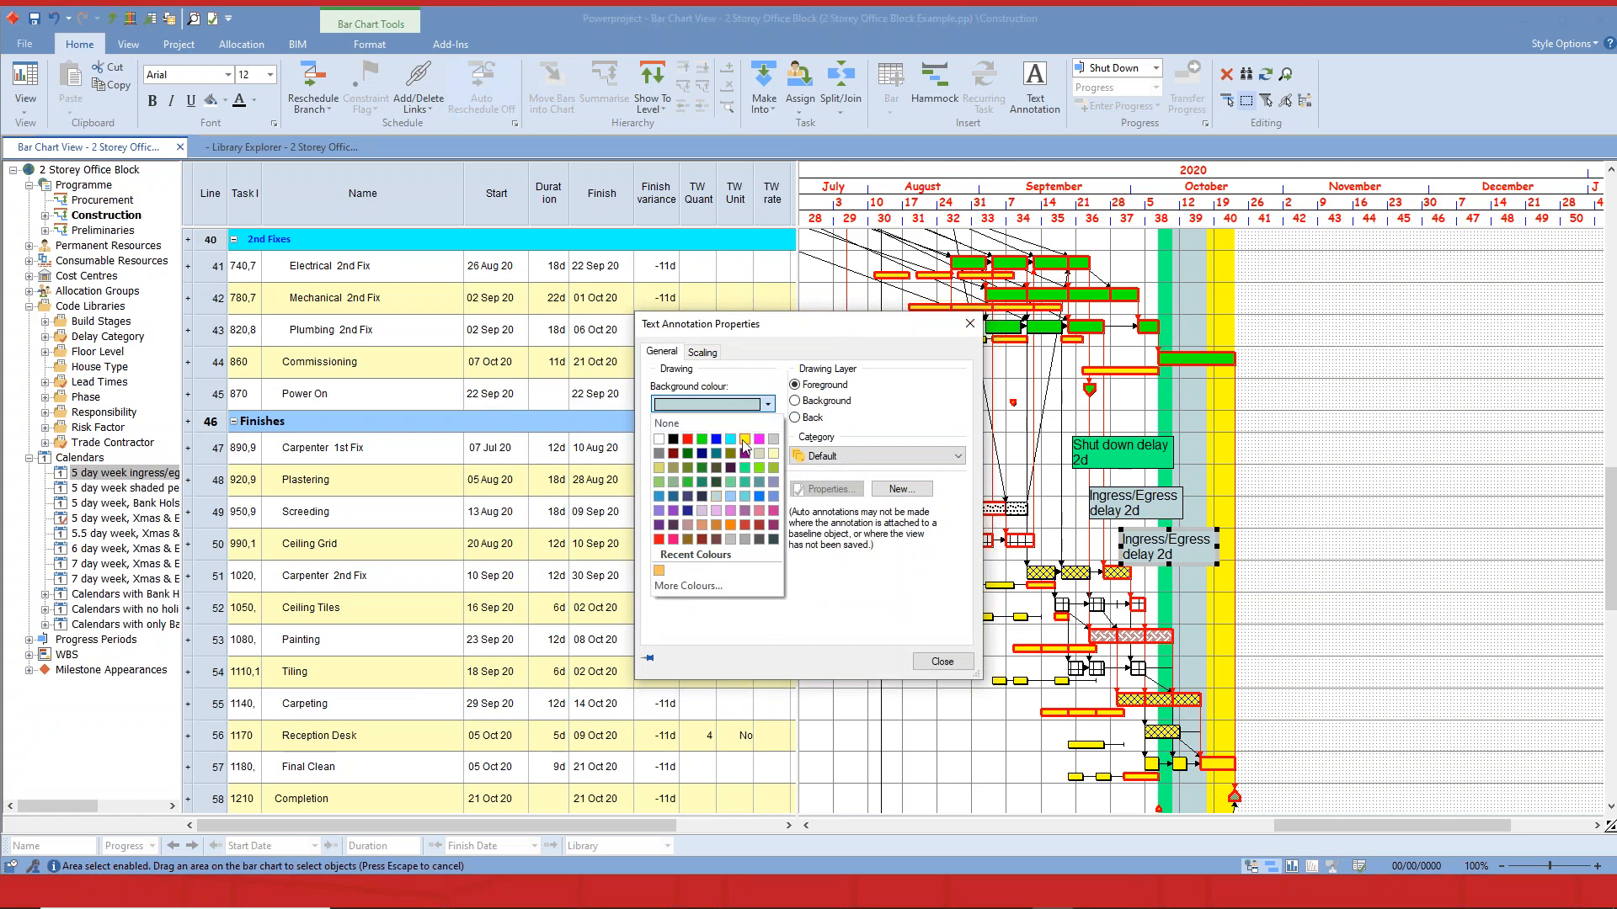
{"action": "left_click", "coordinate": [744, 441]}
{"action": "left_click", "coordinate": [943, 662]}
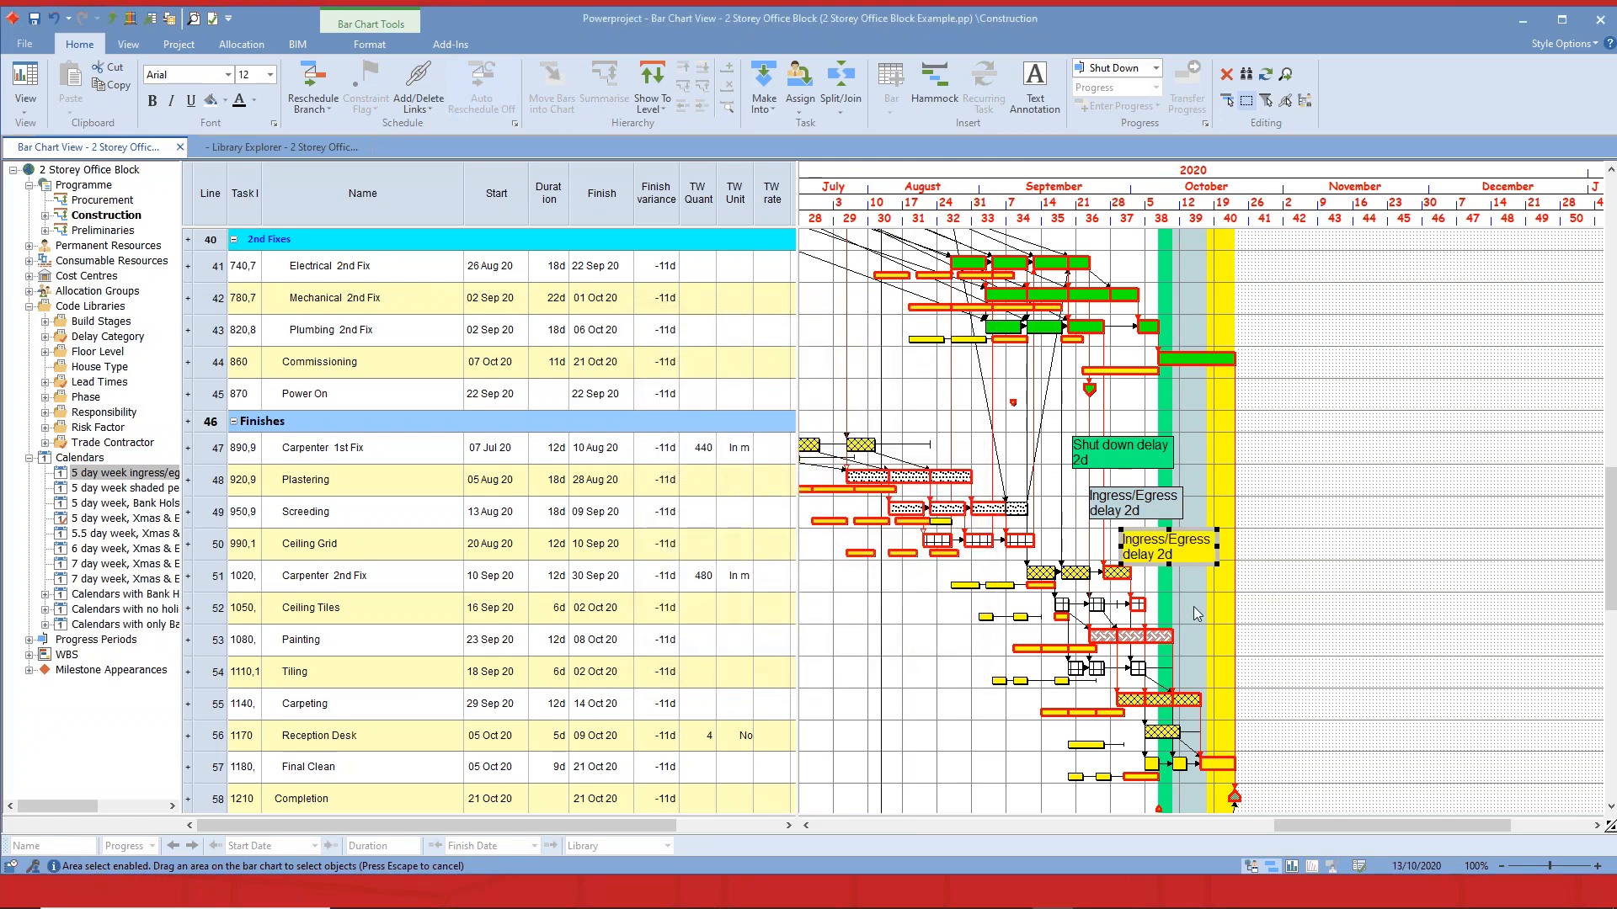
Change the yellow annotation's text to "Resource reduction delay 2d".
{"action": "double_click", "coordinate": [1207, 543]}
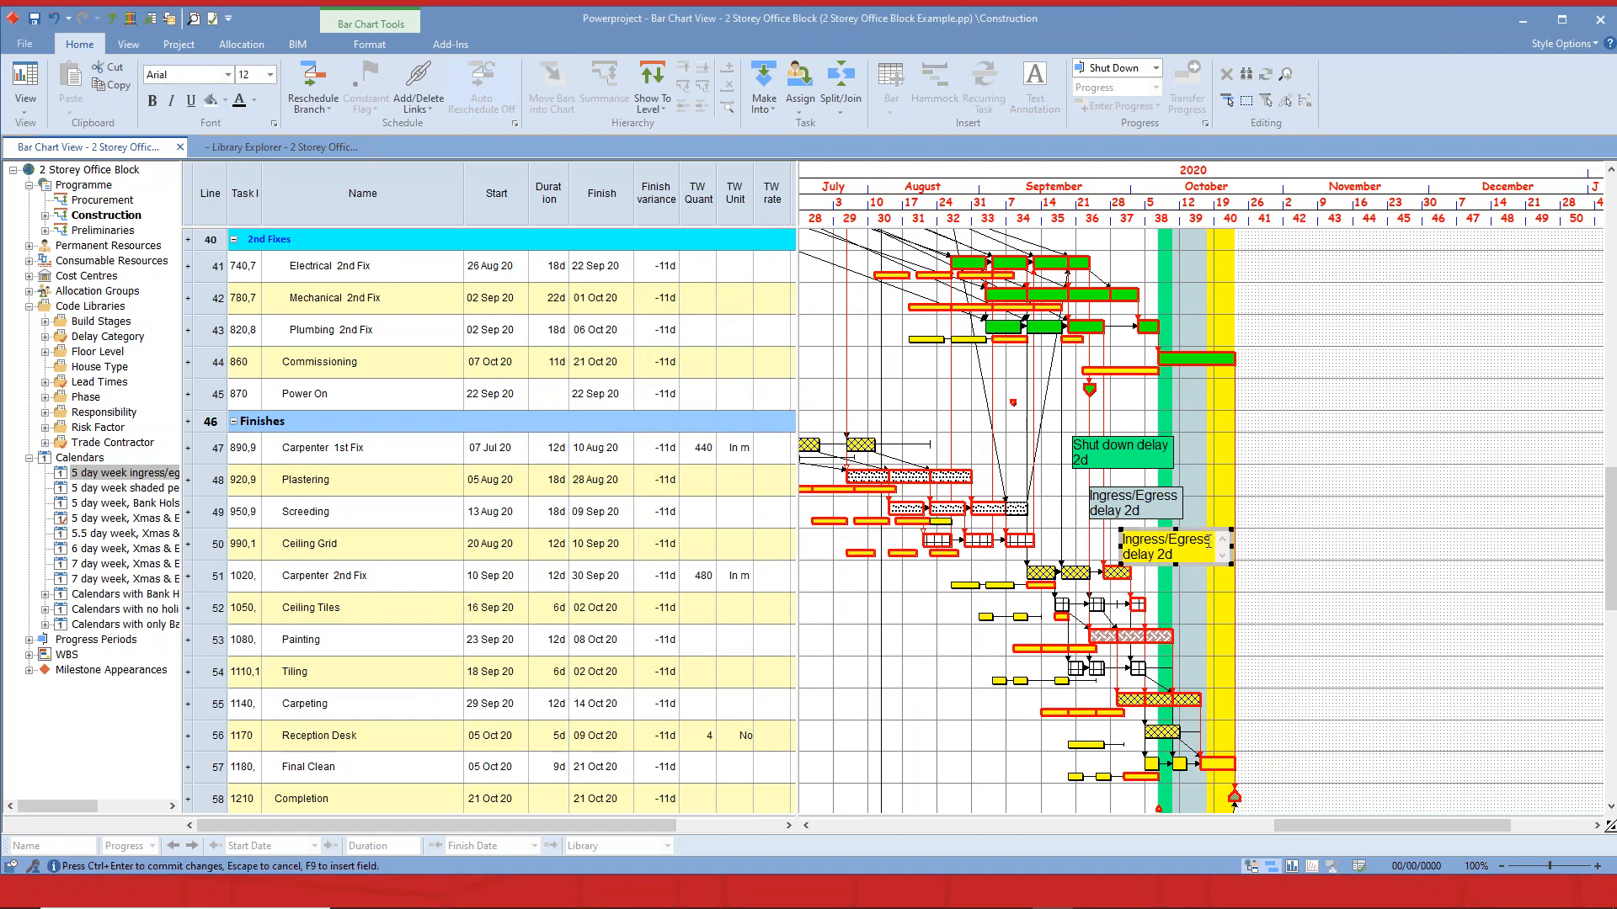
{"action": "left_click_drag", "start_coordinate": [1209, 540], "coordinate": [1125, 540]}
{"action": "key", "text": "Delete"}
{"action": "type", "text": "Resource reduction delay"}
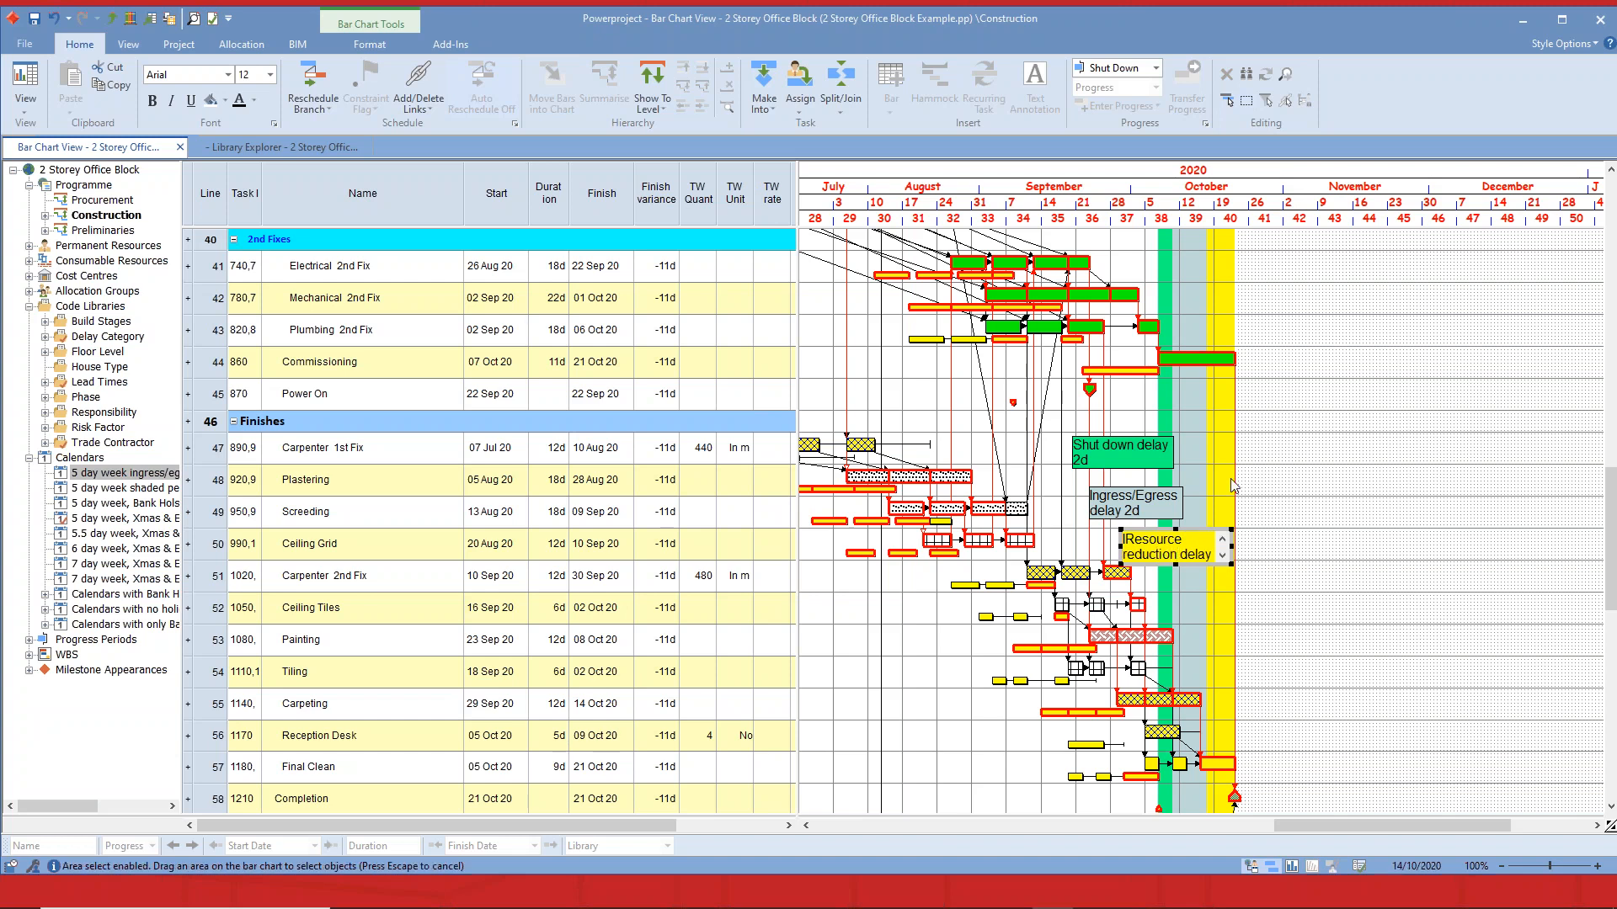
{"action": "left_click", "coordinate": [1295, 470]}
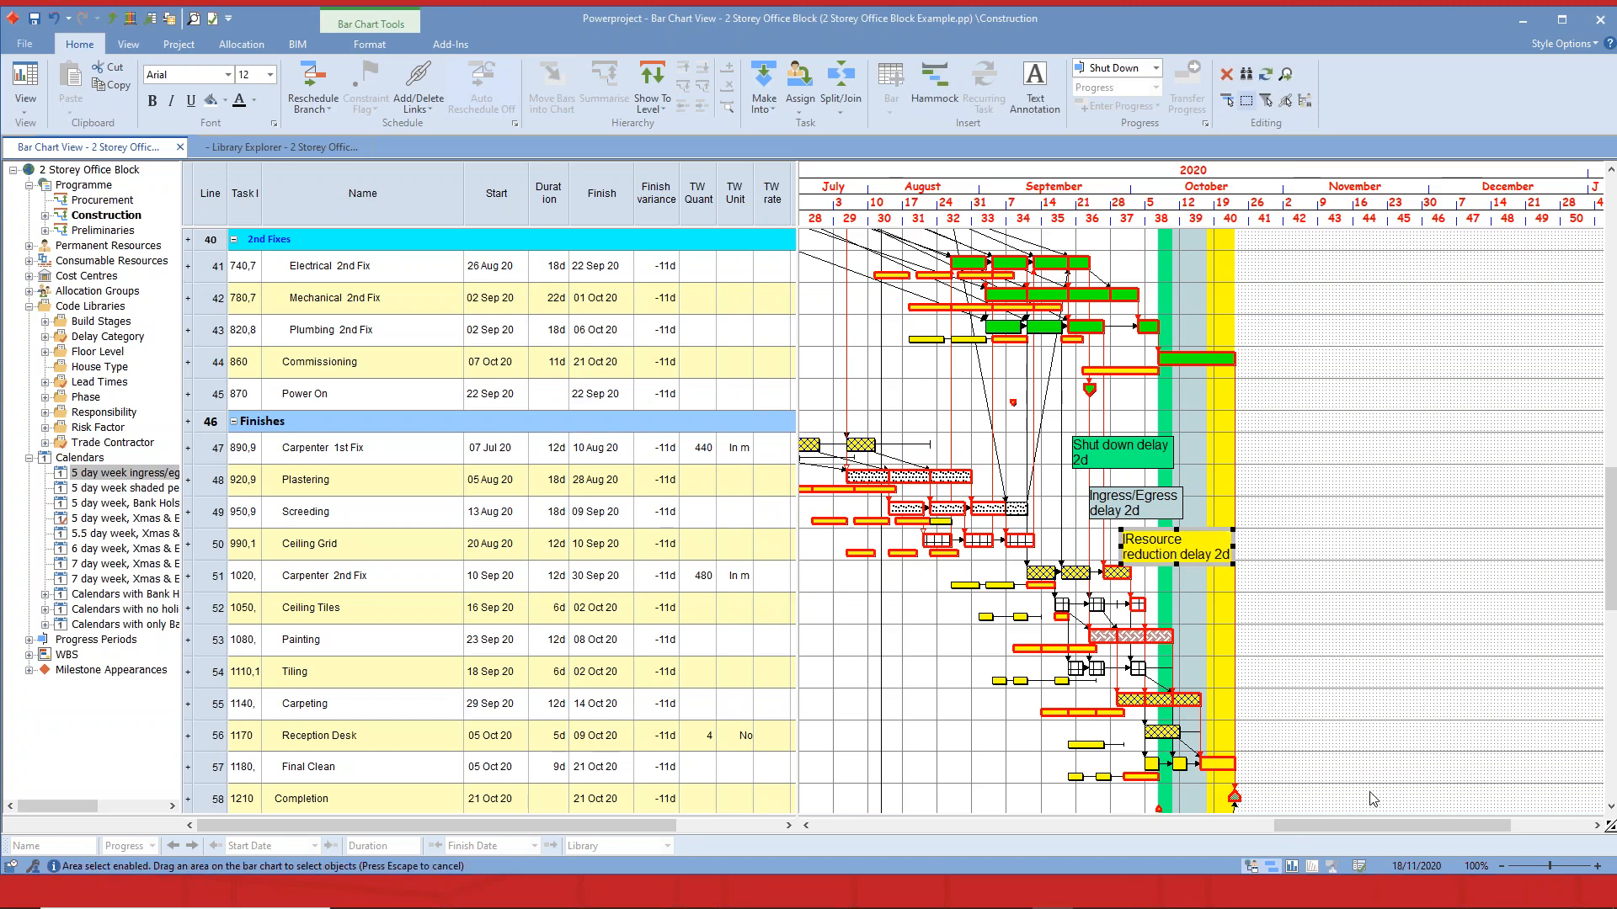
Show the Formwork Chippies histograms beneath the bar chart, with the February to July substructure and superstructure period in view.
{"action": "left_click_drag", "start_coordinate": [1373, 821], "coordinate": [1196, 836]}
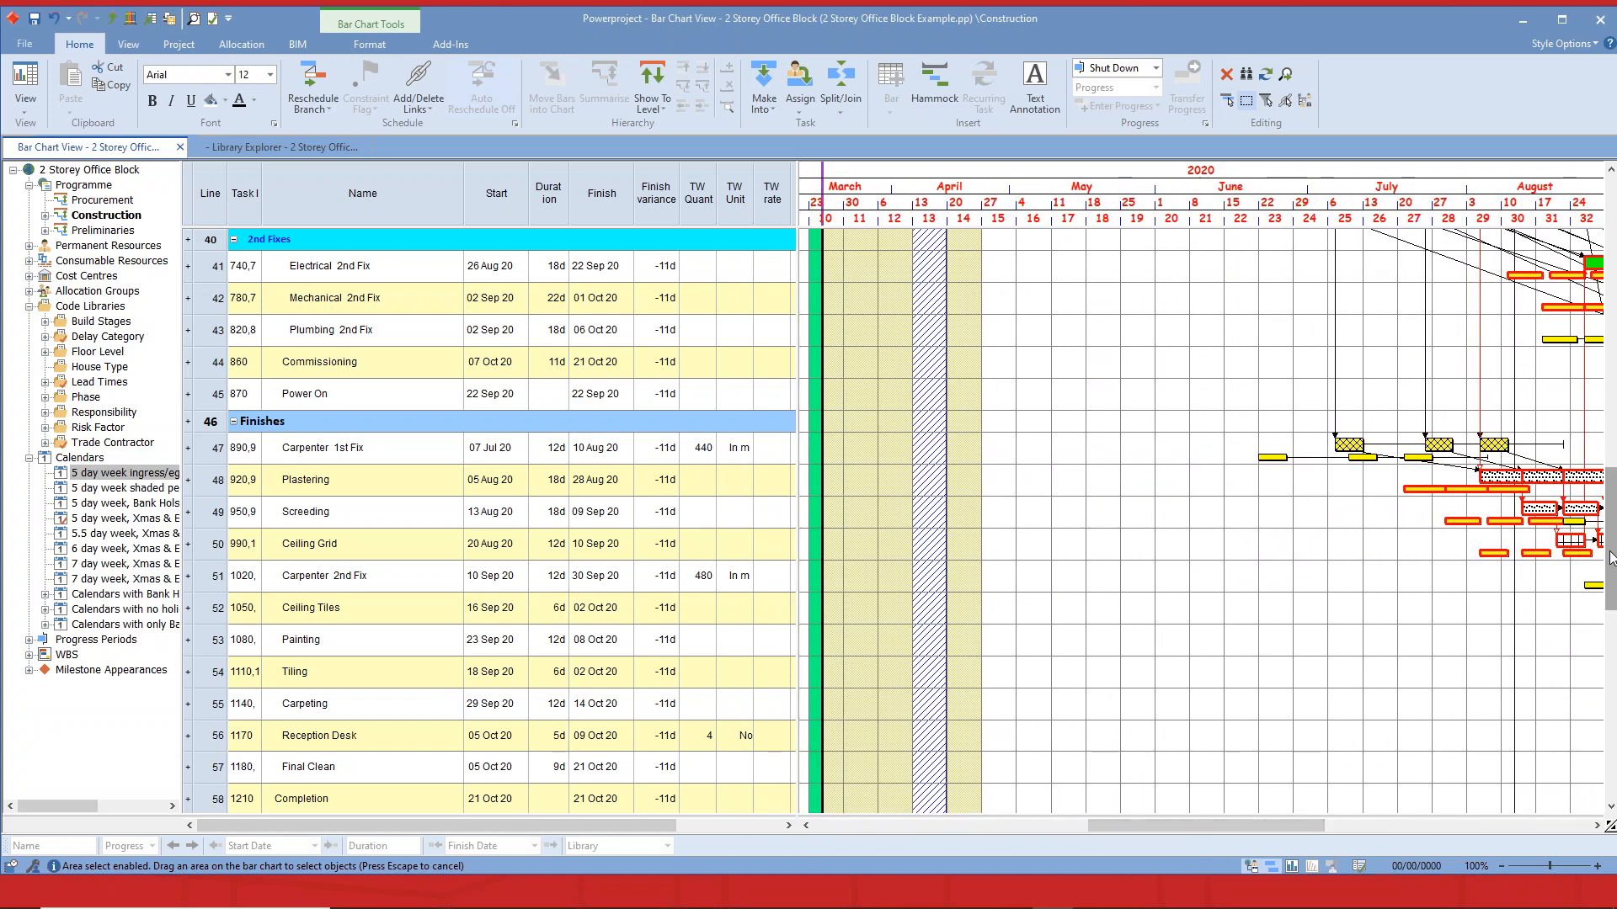
{"action": "left_click_drag", "start_coordinate": [1613, 486], "coordinate": [1613, 257]}
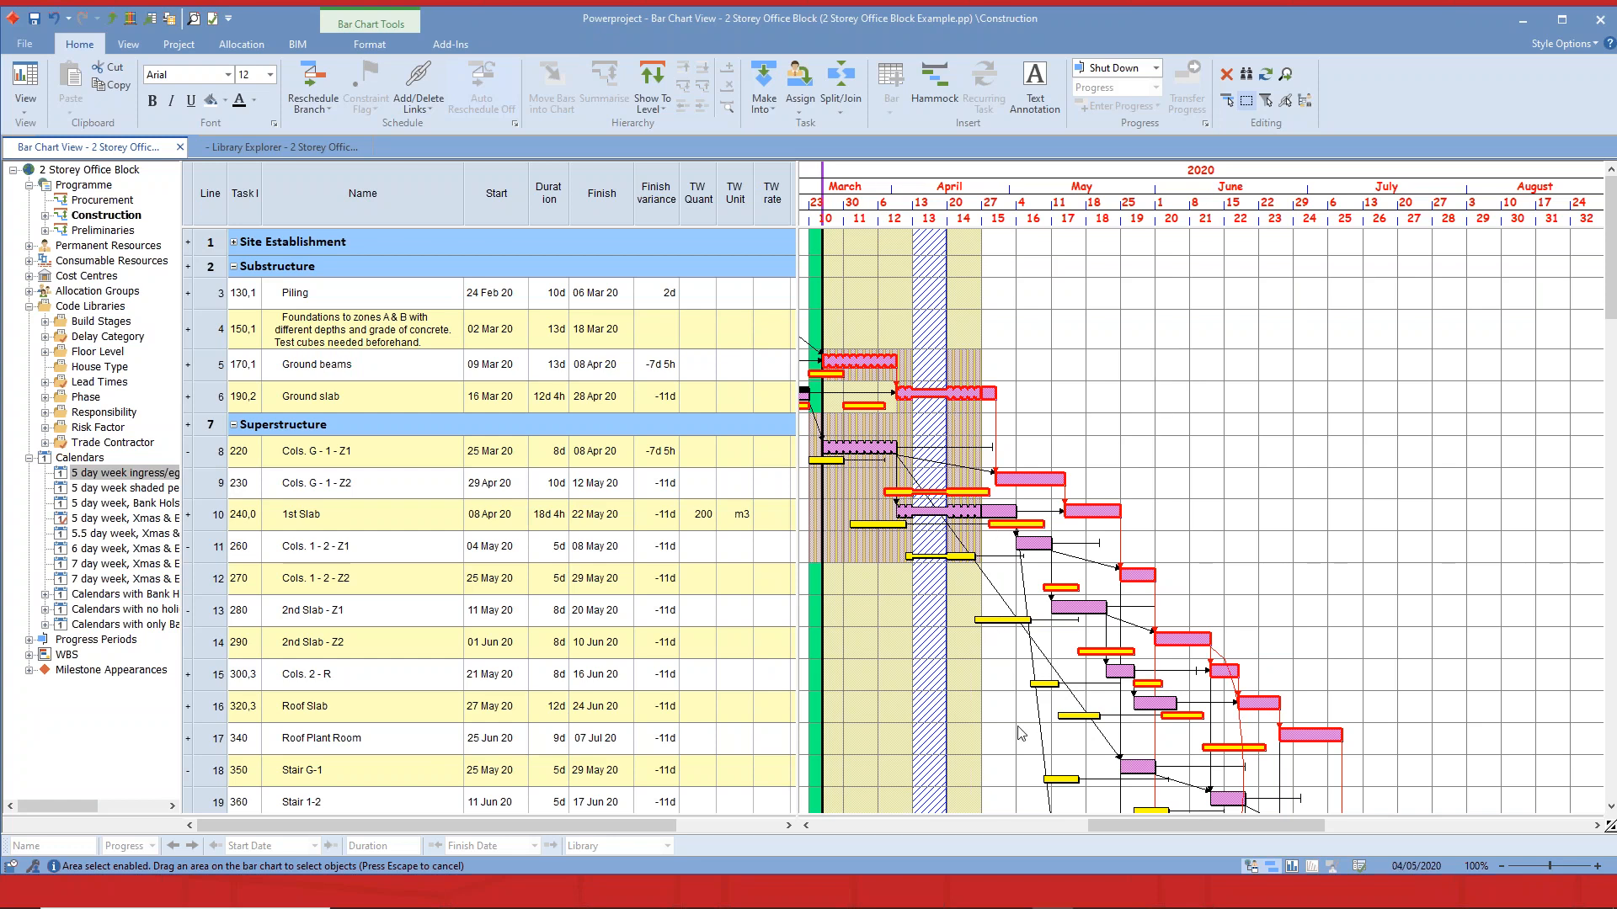
{"action": "left_click_drag", "start_coordinate": [1029, 817], "coordinate": [1024, 574]}
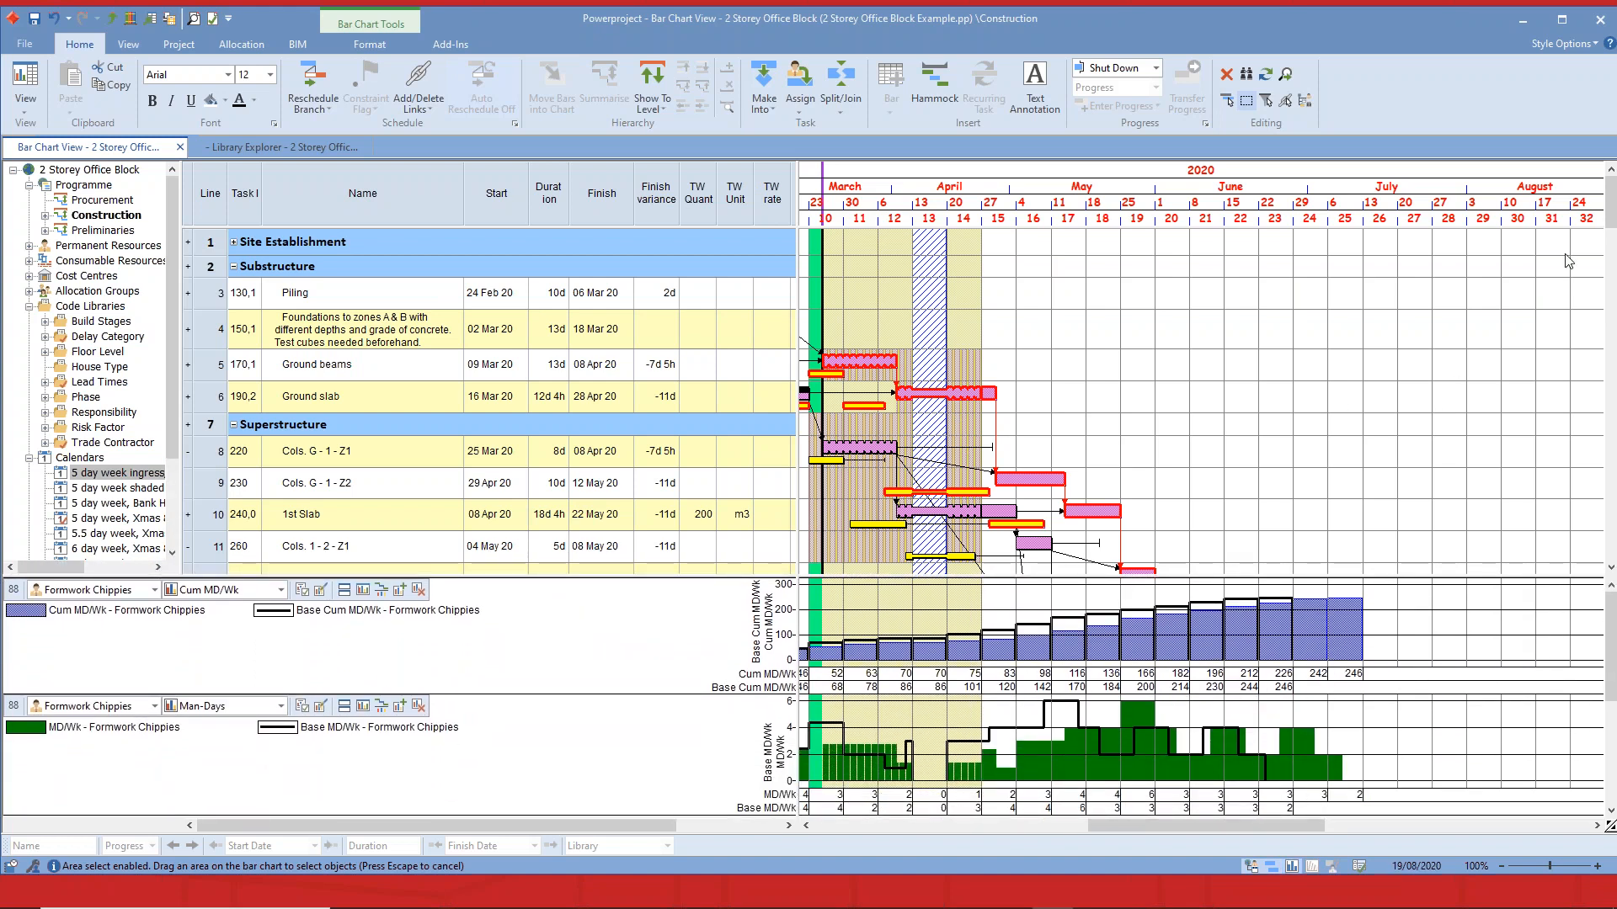
{"action": "left_click_drag", "start_coordinate": [1609, 204], "coordinate": [1609, 219]}
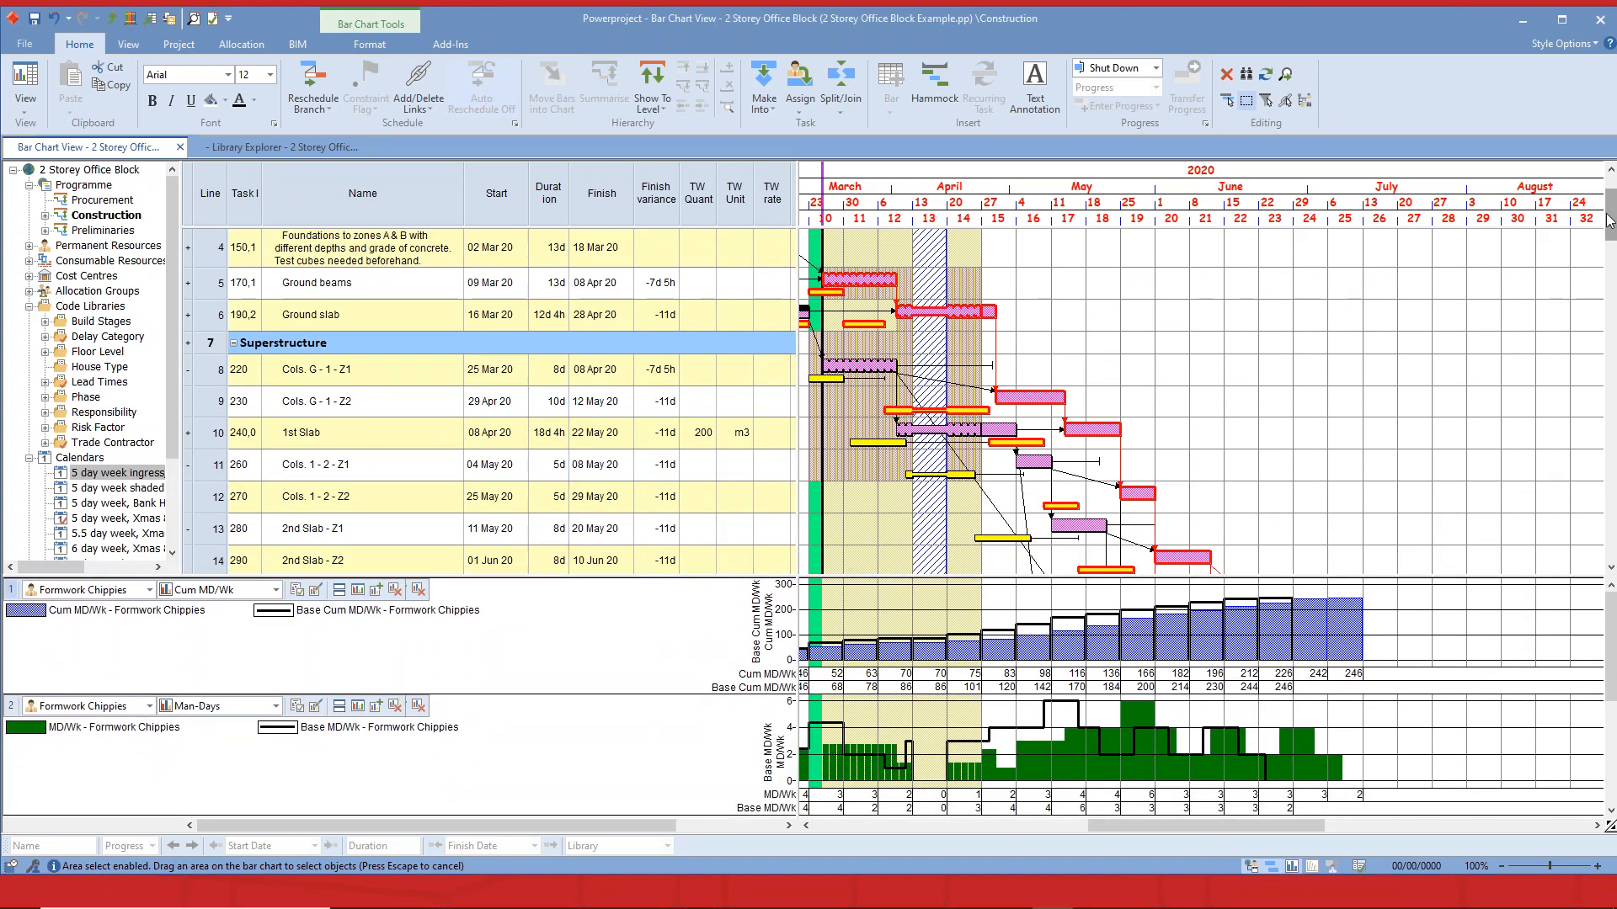
{"action": "left_click_drag", "start_coordinate": [1054, 576], "coordinate": [1055, 558]}
{"action": "left_click_drag", "start_coordinate": [1199, 830], "coordinate": [1155, 833]}
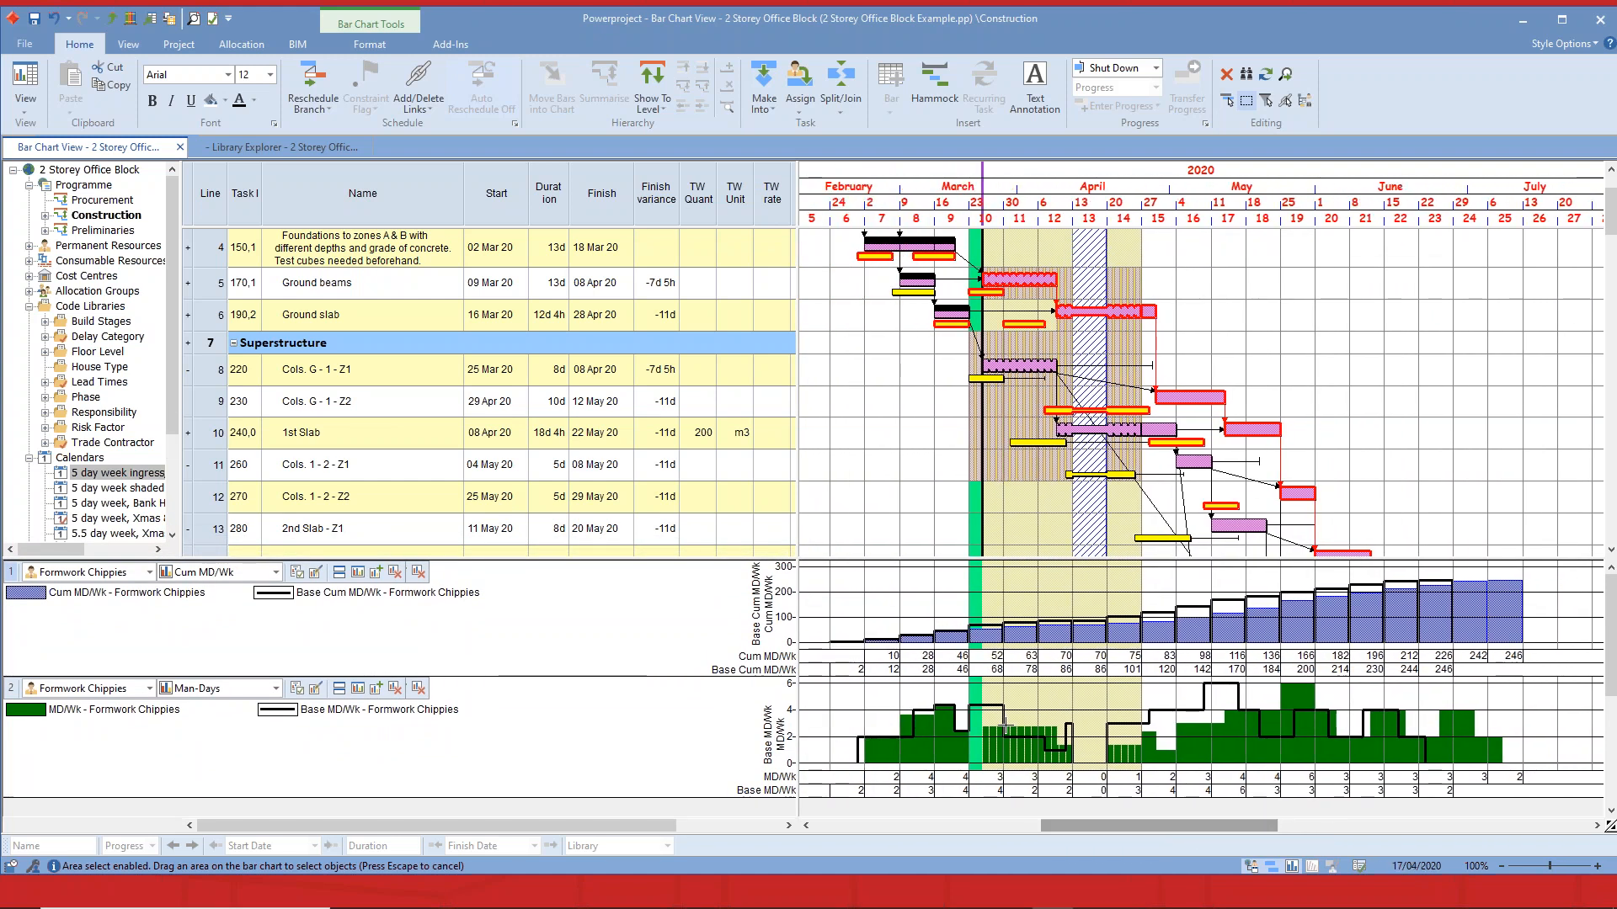
Examine the enlarged cumulative man-days histogram against its baseline, then restore its height and examine the weekly Man-Days histogram.
{"action": "left_click_drag", "start_coordinate": [729, 687], "coordinate": [729, 752]}
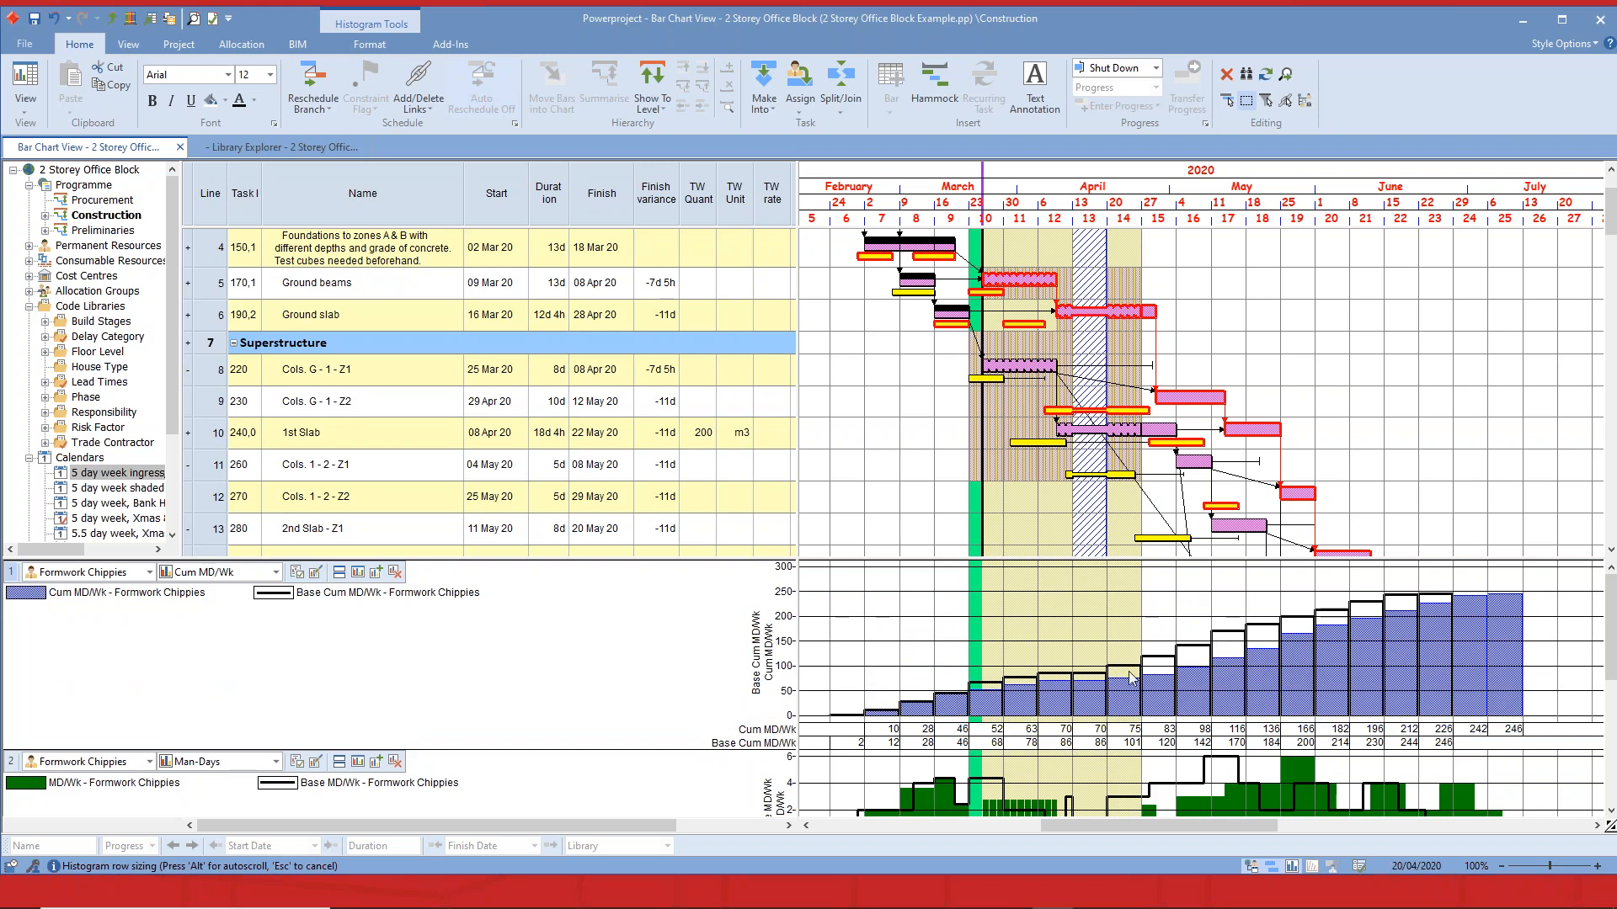
{"action": "mouse_move", "coordinate": [1158, 665]}
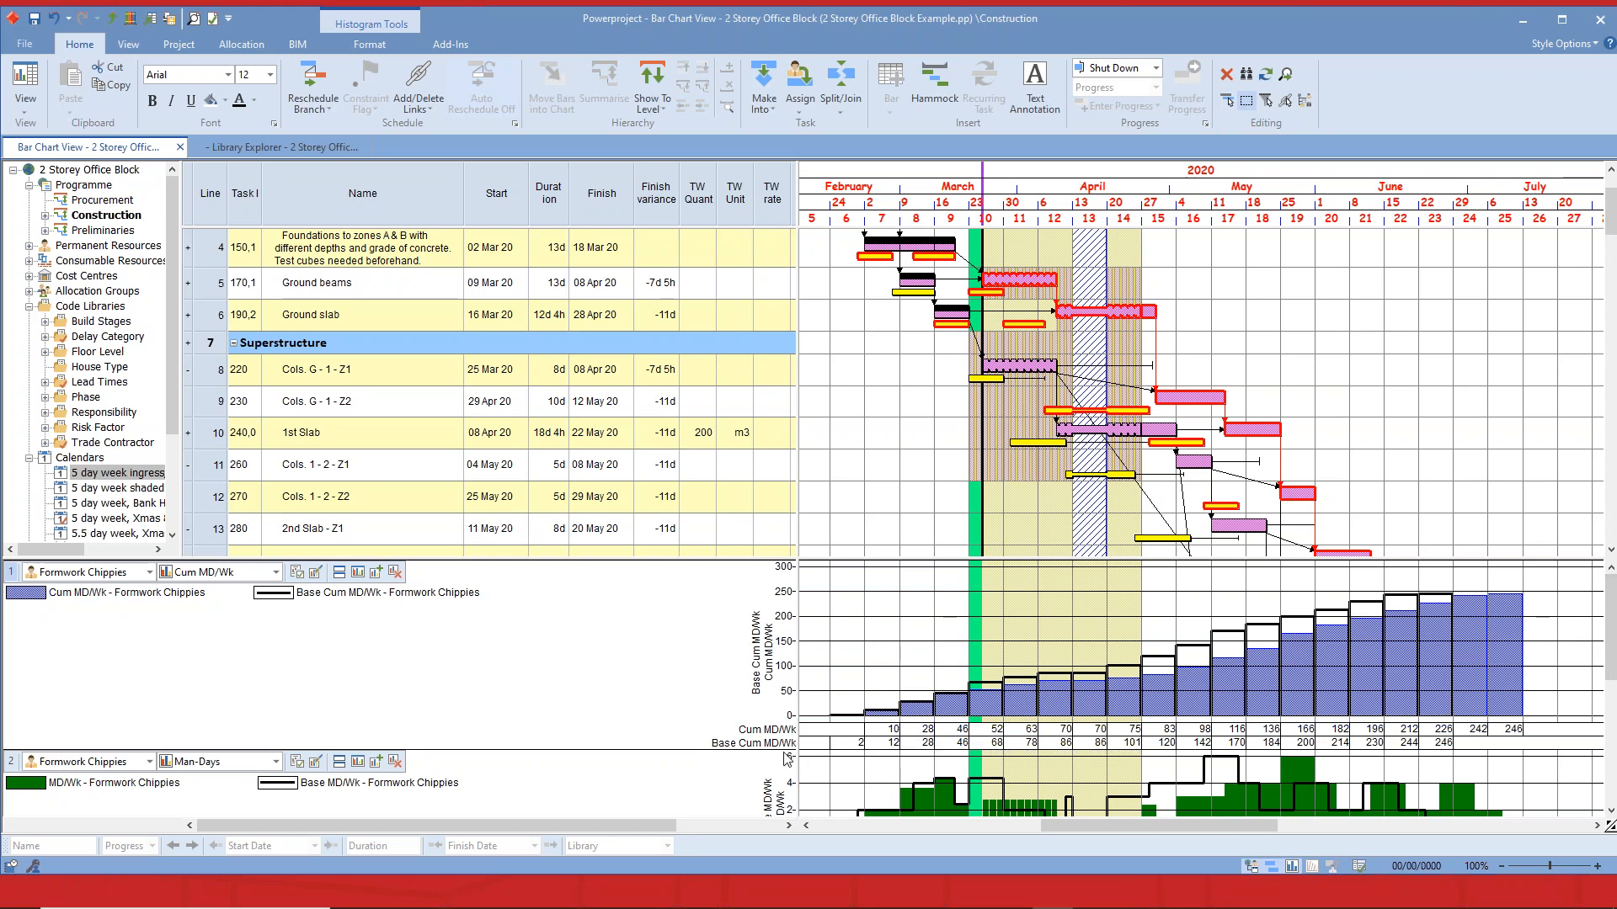
{"action": "left_click_drag", "start_coordinate": [776, 744], "coordinate": [775, 696]}
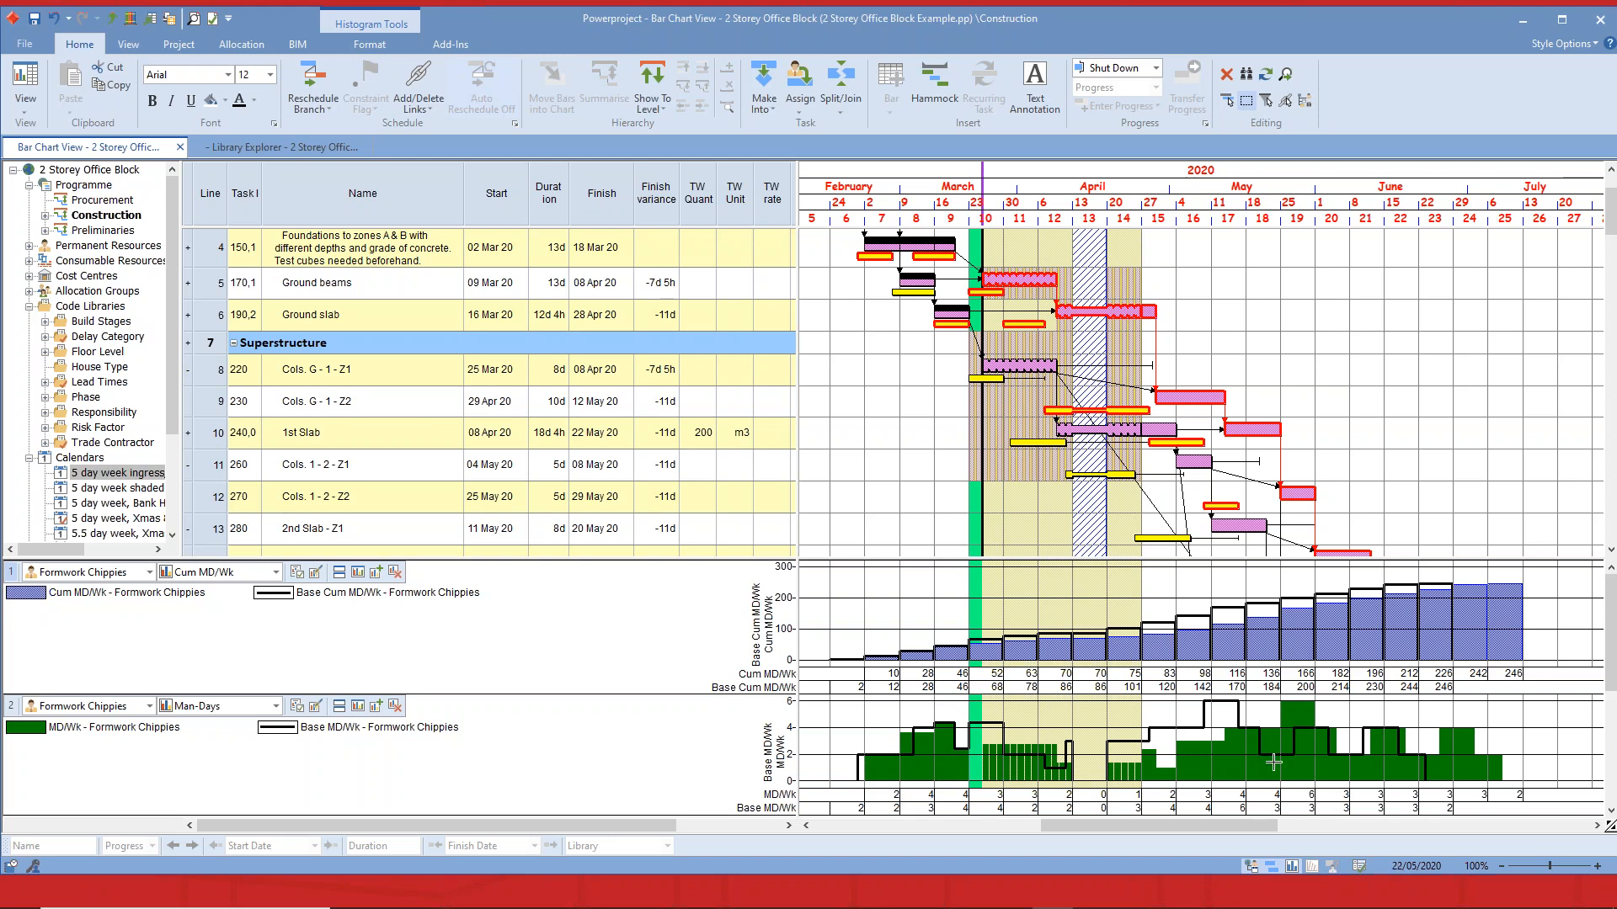
{"action": "mouse_move", "coordinate": [1273, 763]}
Preview the programme's printout, inspect the delay shading, annotations and histograms on its second page, and close the preview.
{"action": "left_click", "coordinate": [194, 17]}
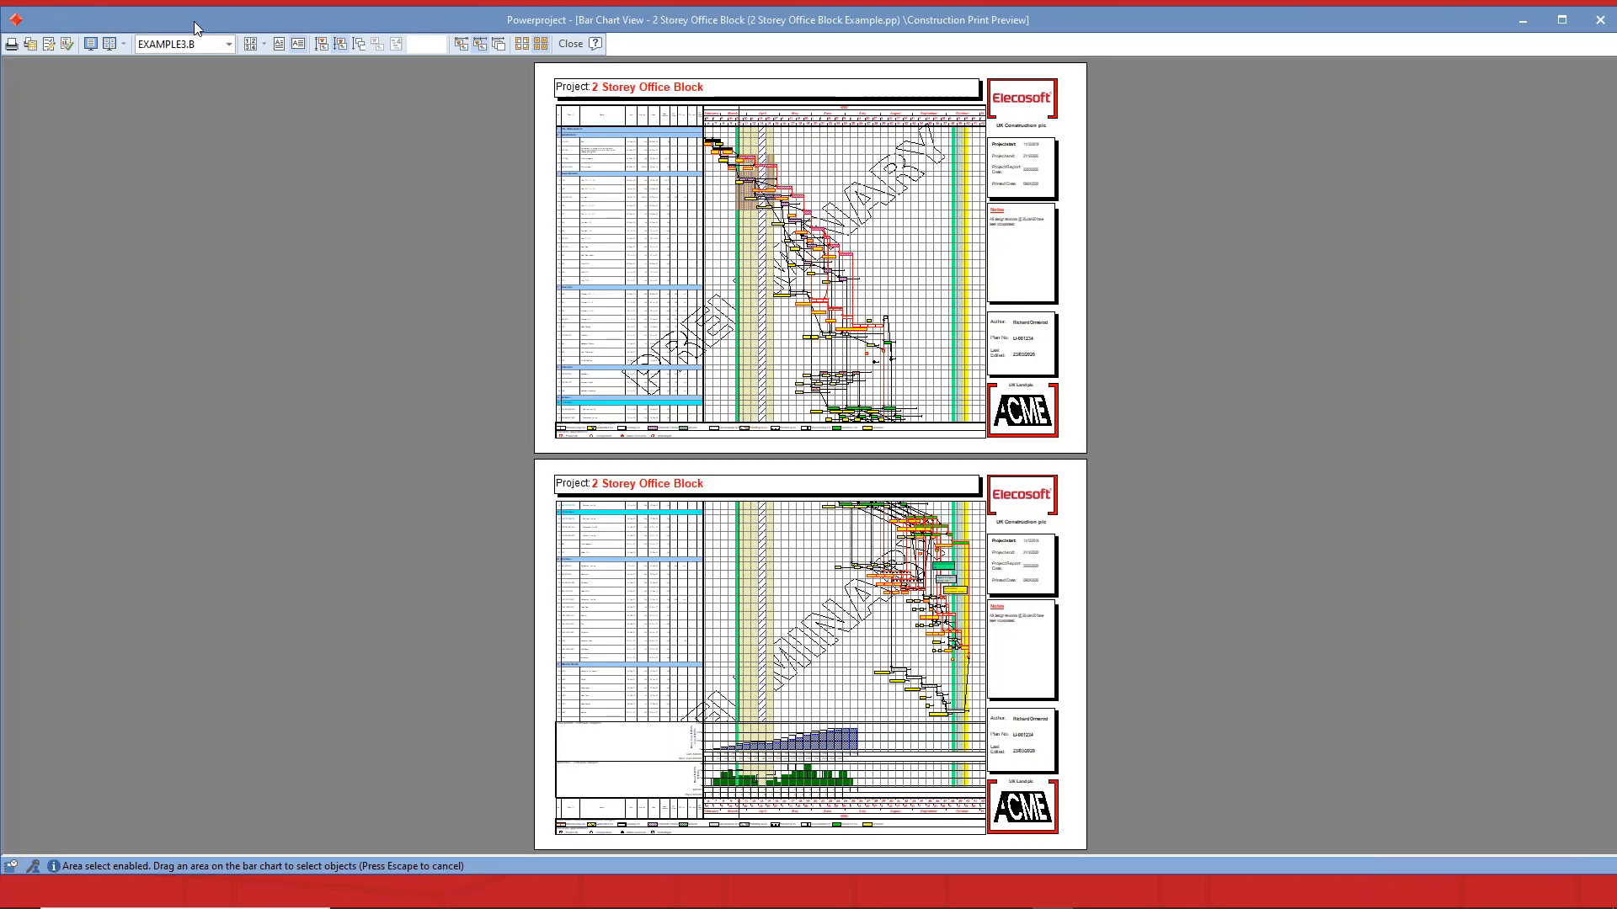
{"action": "left_click", "coordinate": [933, 614]}
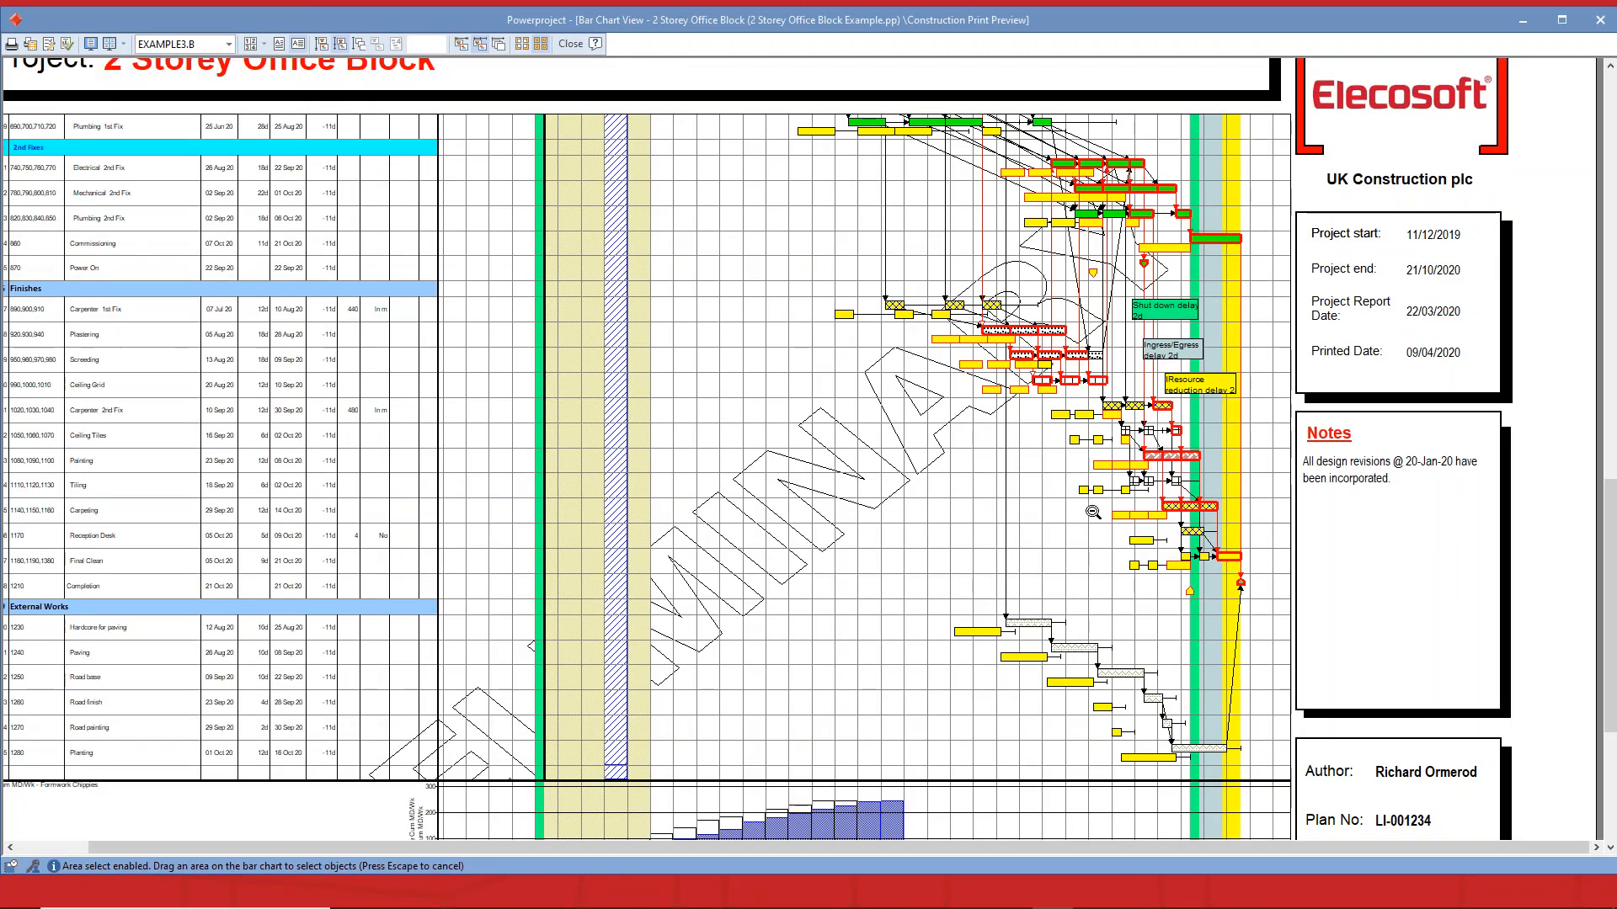
{"action": "scroll", "coordinate": [1092, 512], "scroll_direction": "down", "scroll_amount": 3}
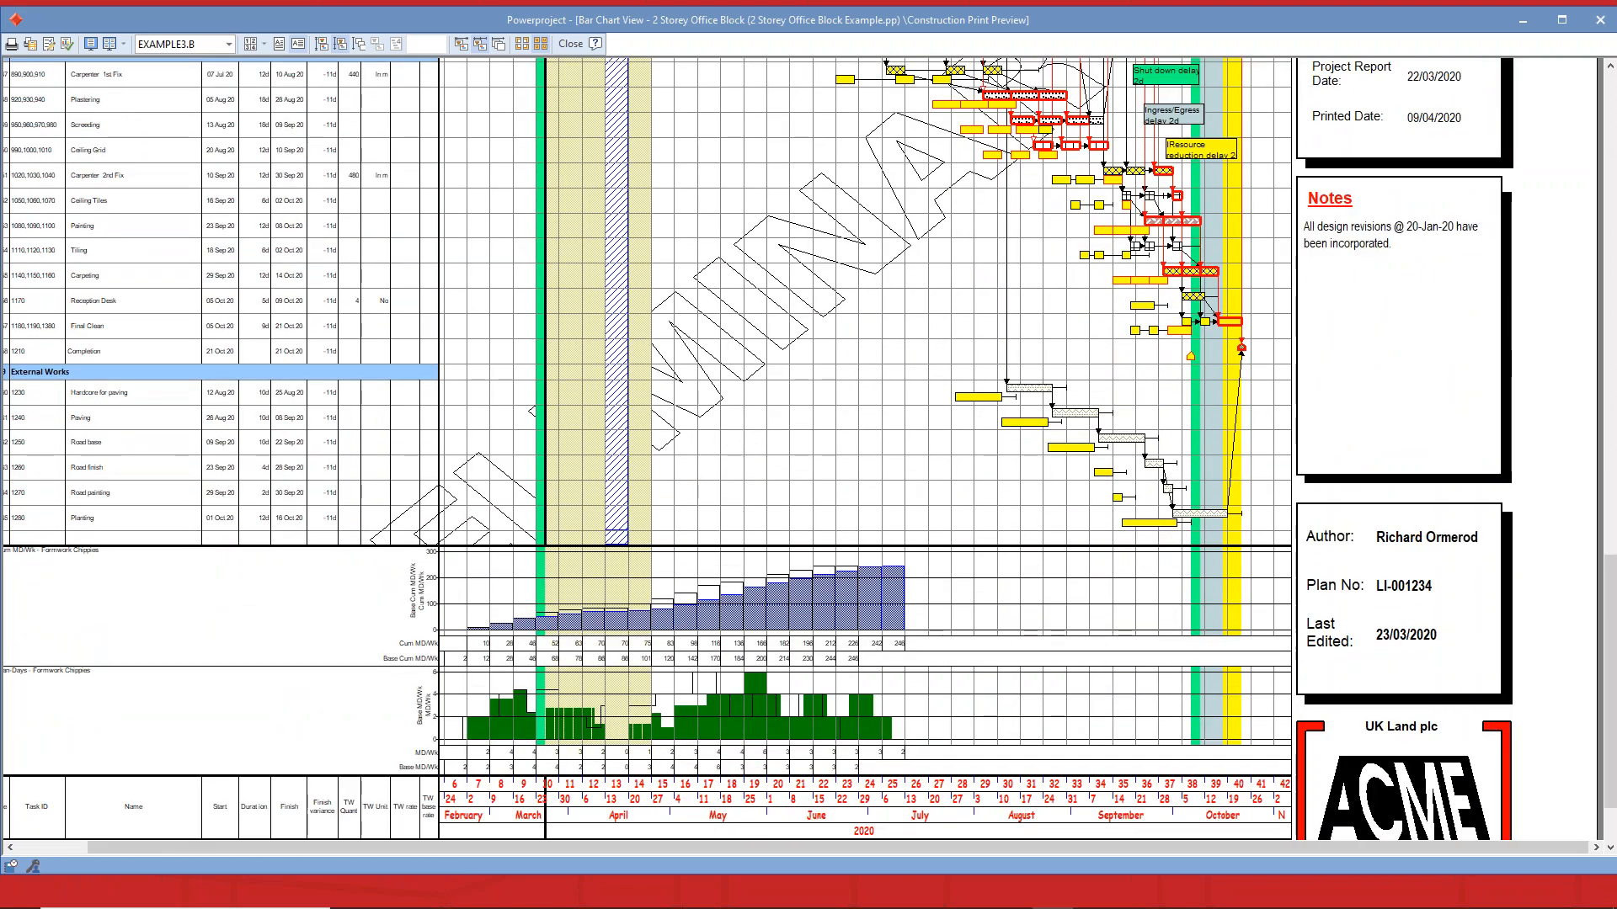
{"action": "scroll", "coordinate": [1082, 511], "scroll_direction": "up", "scroll_amount": 2}
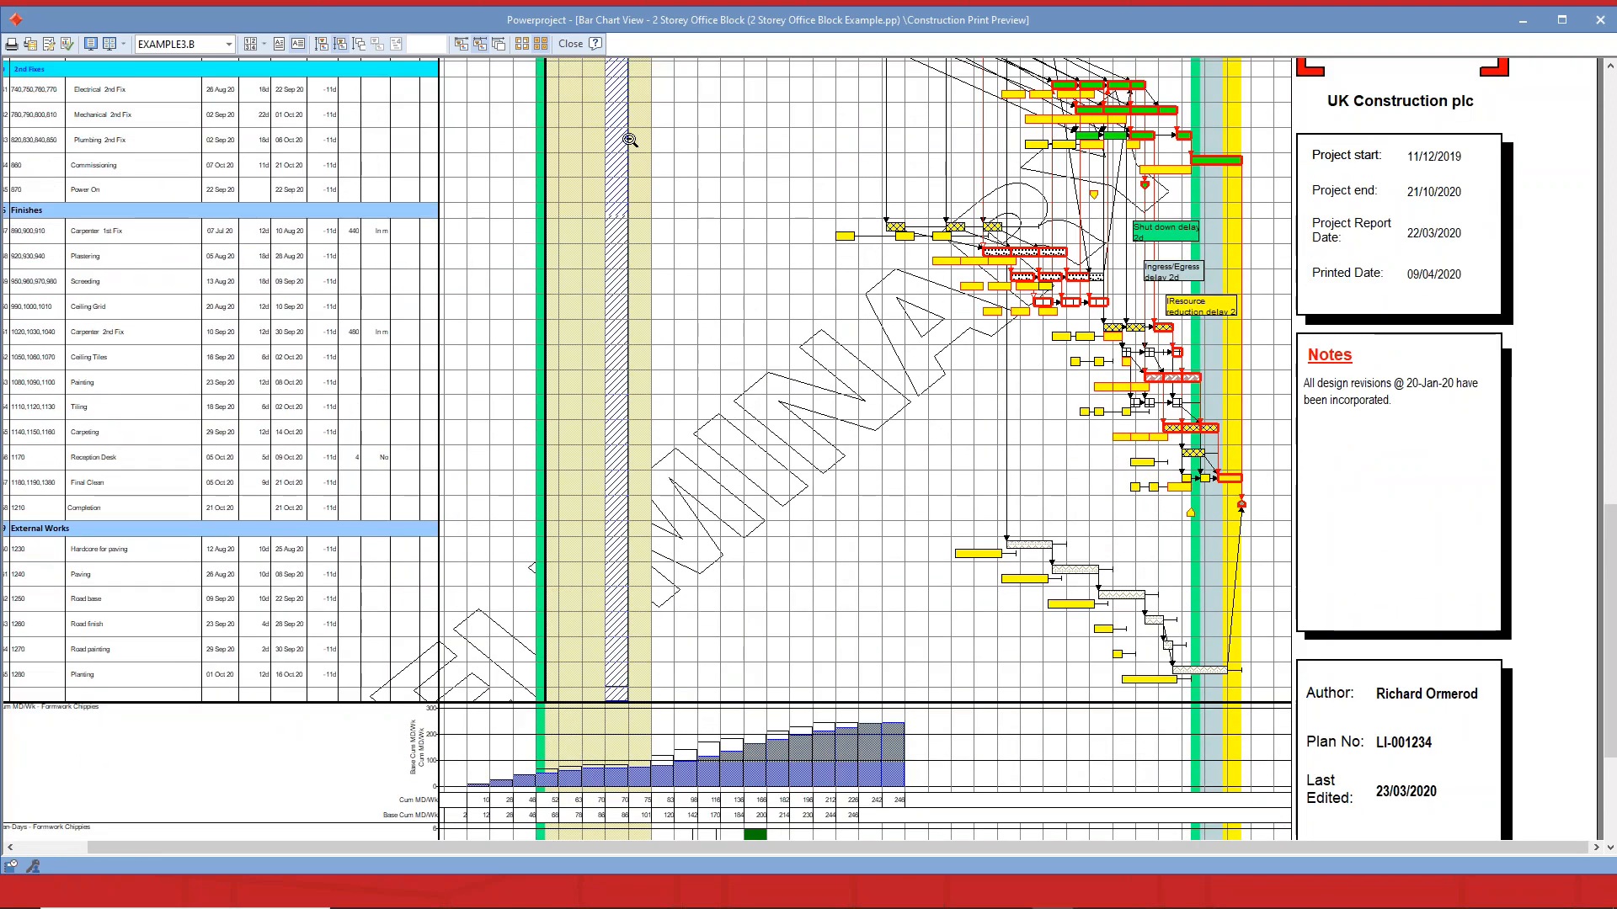
{"action": "left_click", "coordinate": [577, 44]}
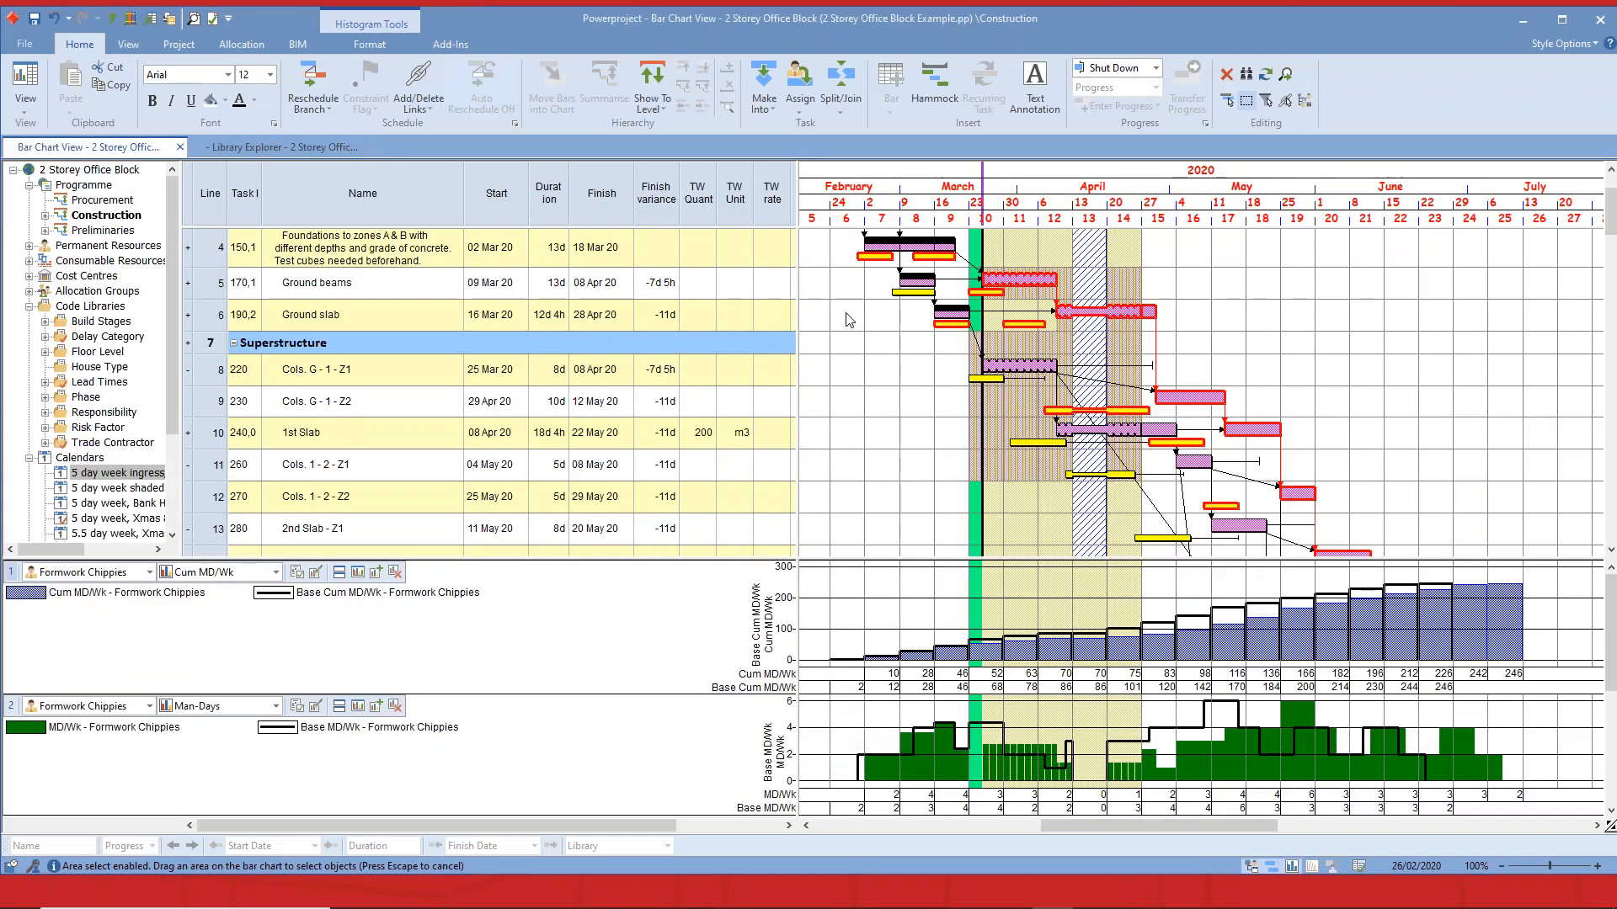
Hide the histograms beneath the bar chart and expand the Construction branch in the project tree.
{"action": "left_click_drag", "start_coordinate": [911, 557], "coordinate": [914, 821]}
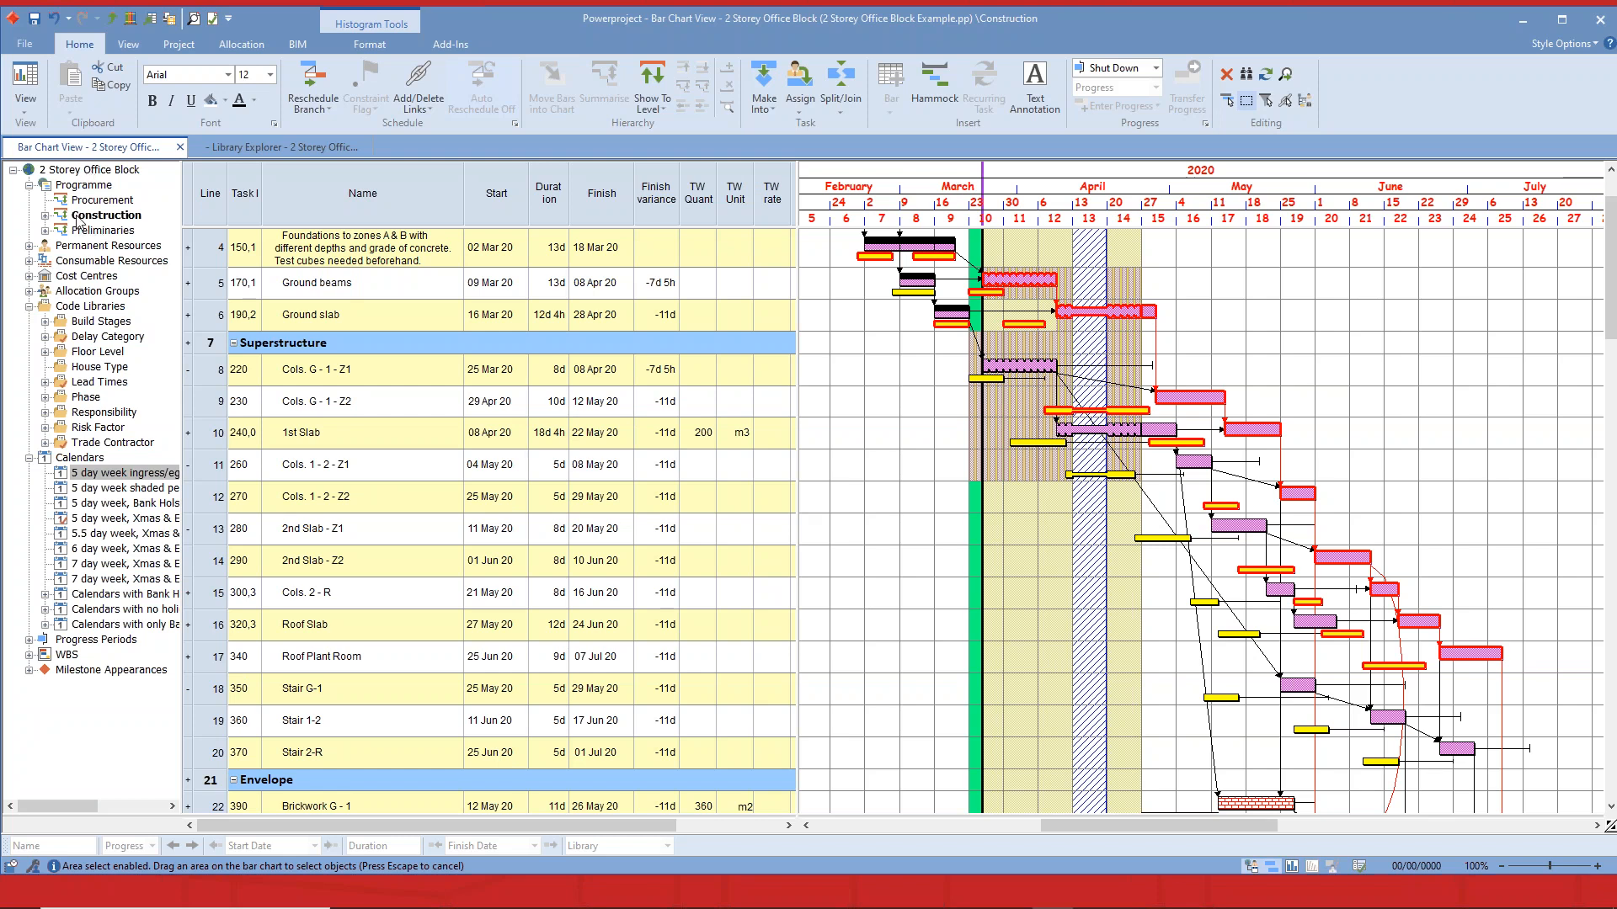
{"action": "left_click", "coordinate": [47, 217]}
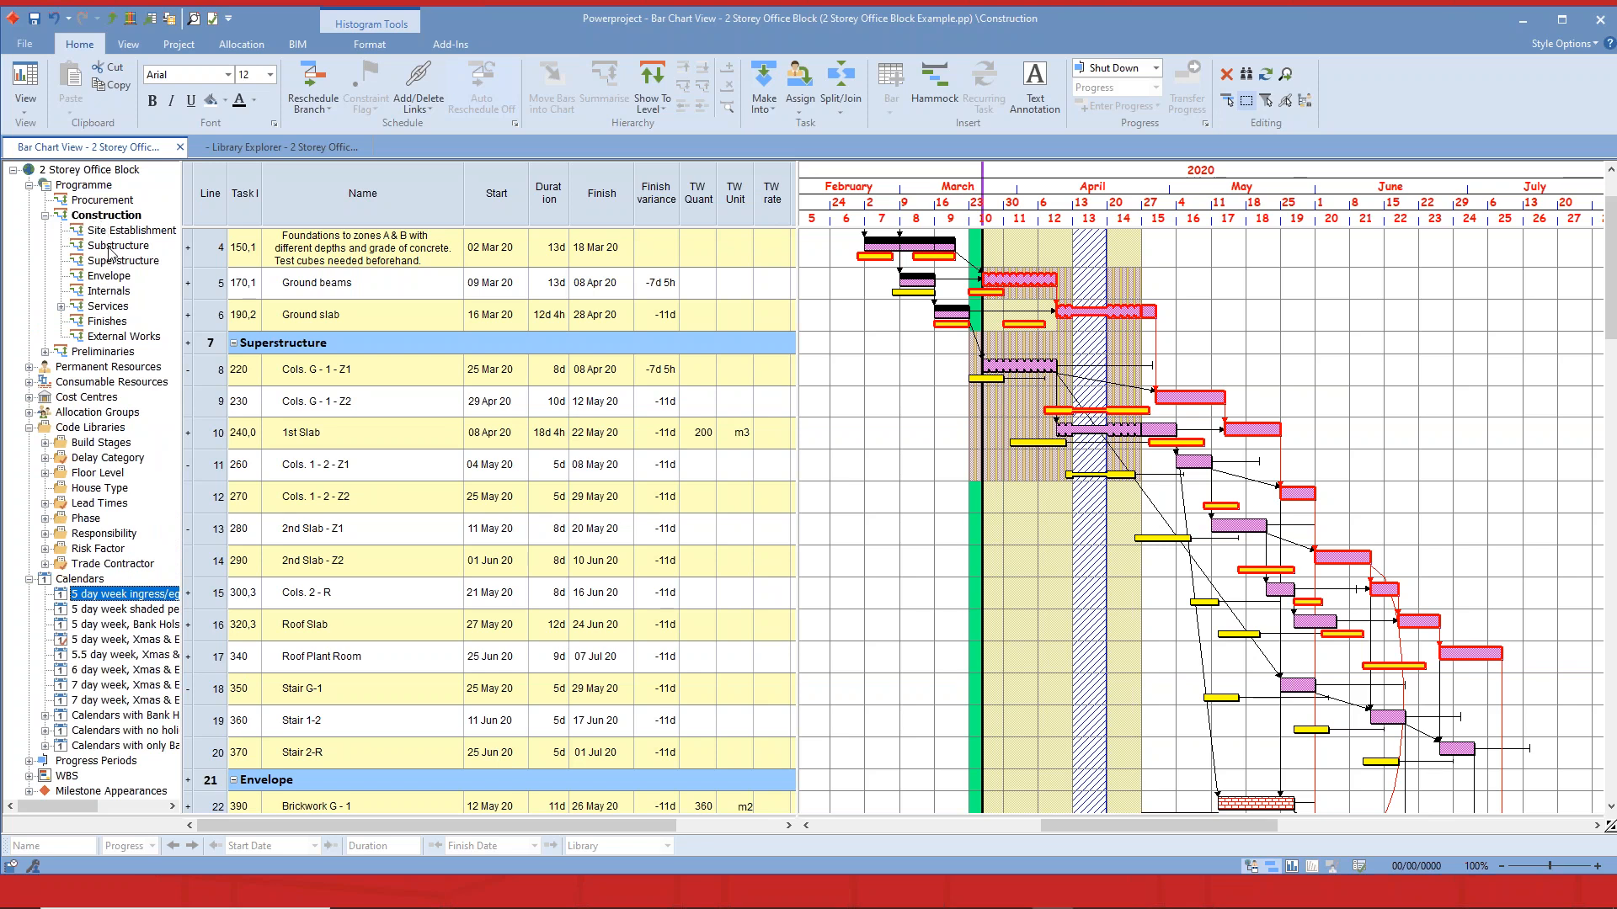
Show the whole Programme, collapse its Procurement and Construction summaries on the chart, and return to the Construction chart.
{"action": "left_click", "coordinate": [67, 187]}
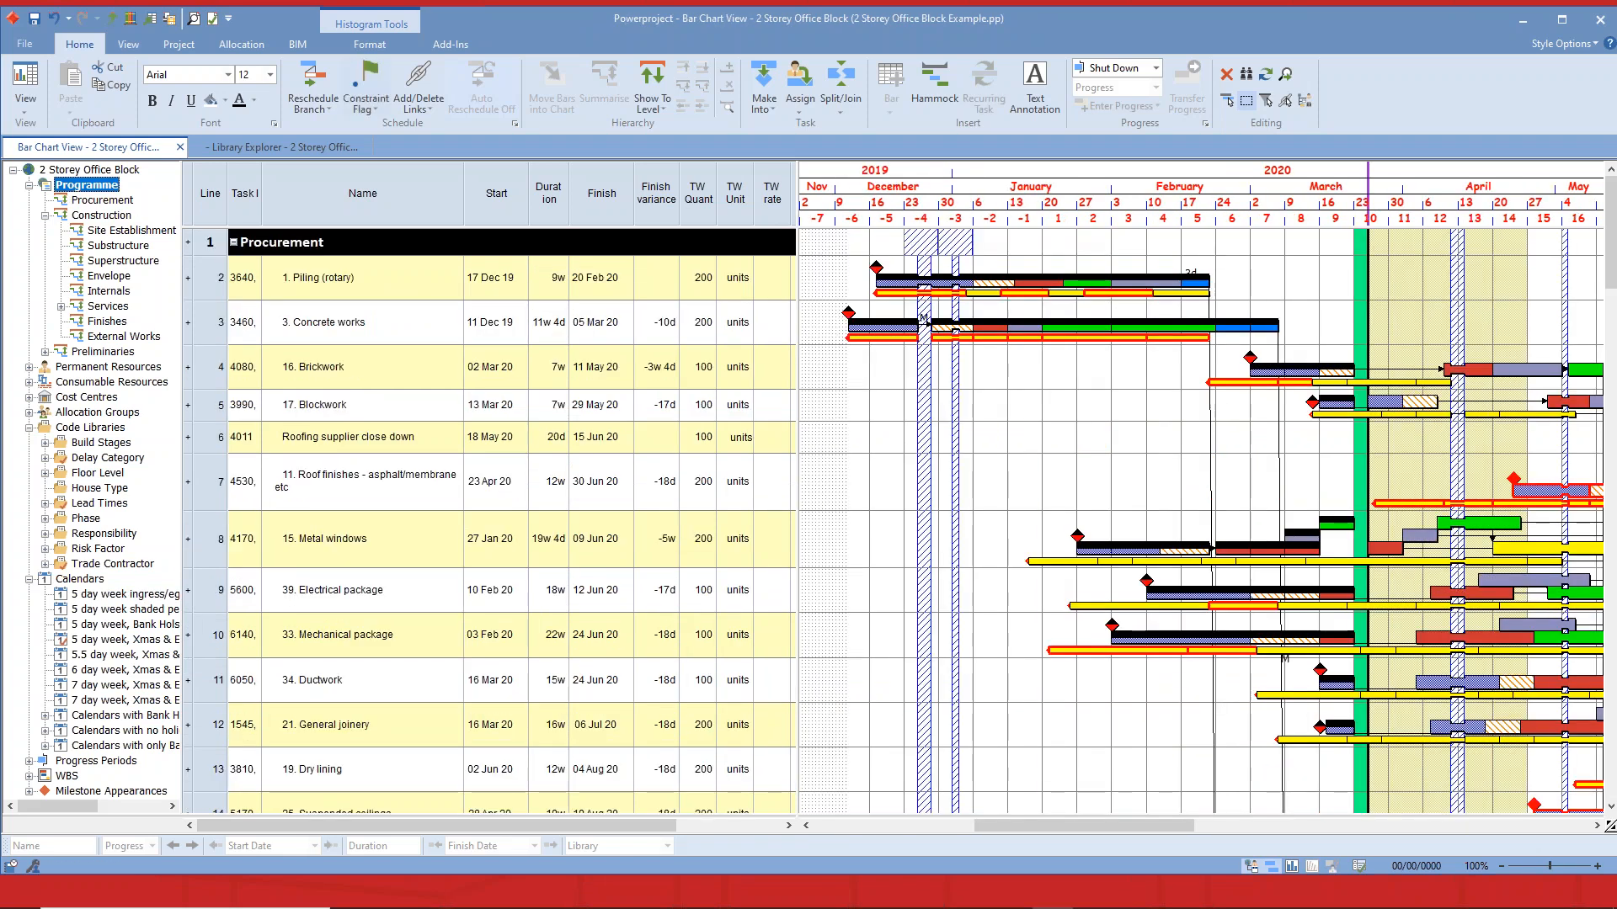
{"action": "left_click", "coordinate": [234, 244]}
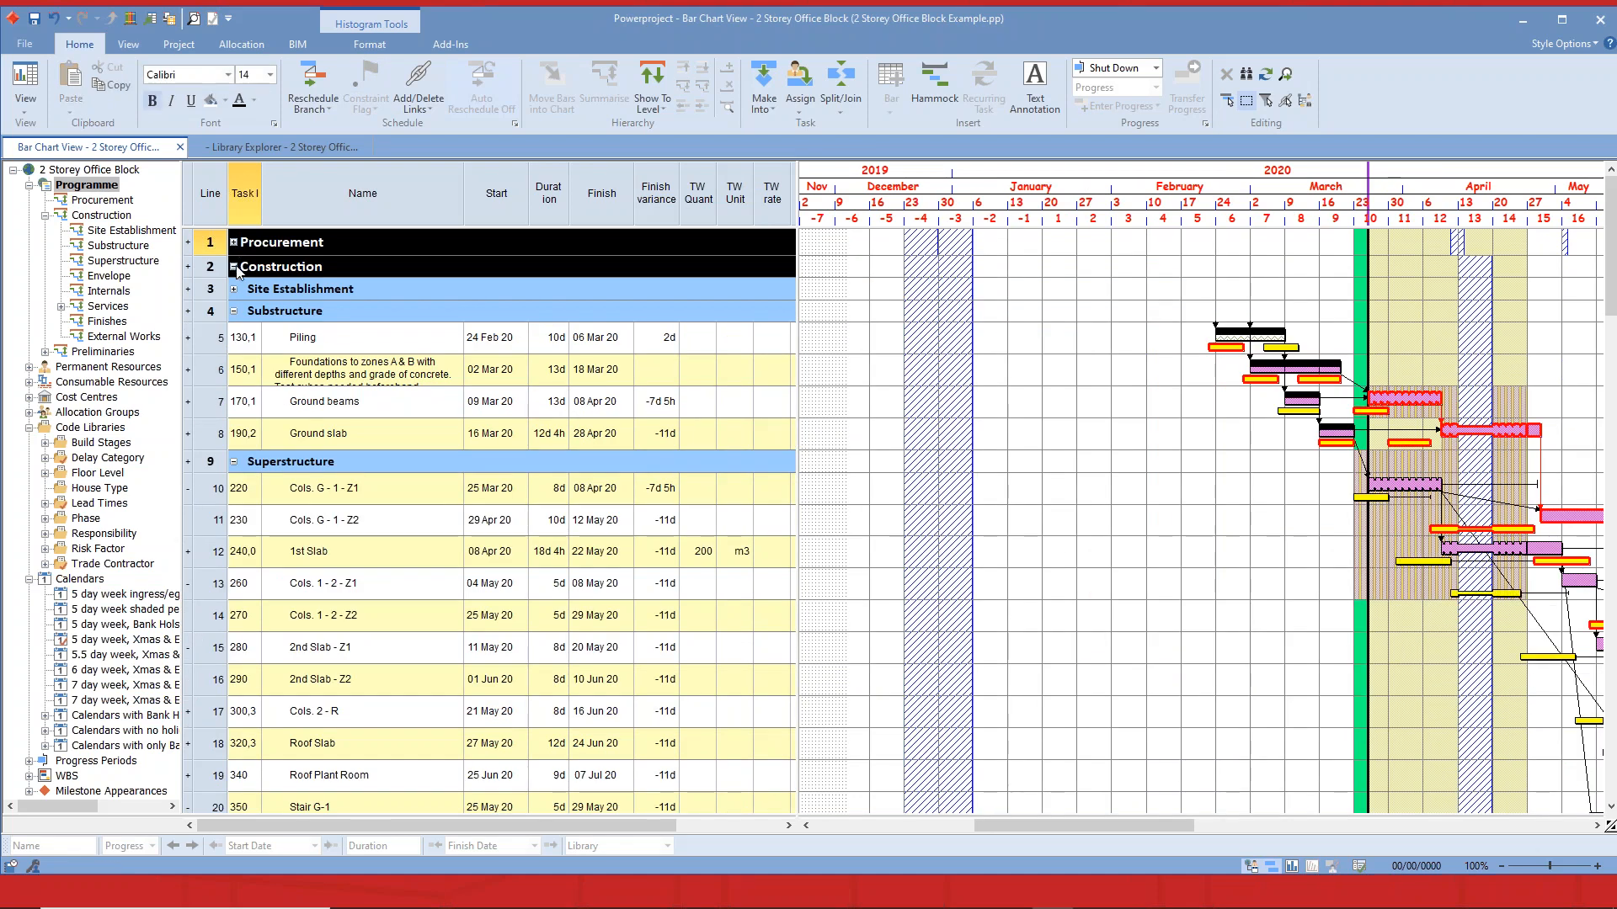
{"action": "left_click", "coordinate": [235, 269]}
{"action": "left_click", "coordinate": [234, 289]}
{"action": "left_click", "coordinate": [234, 289]}
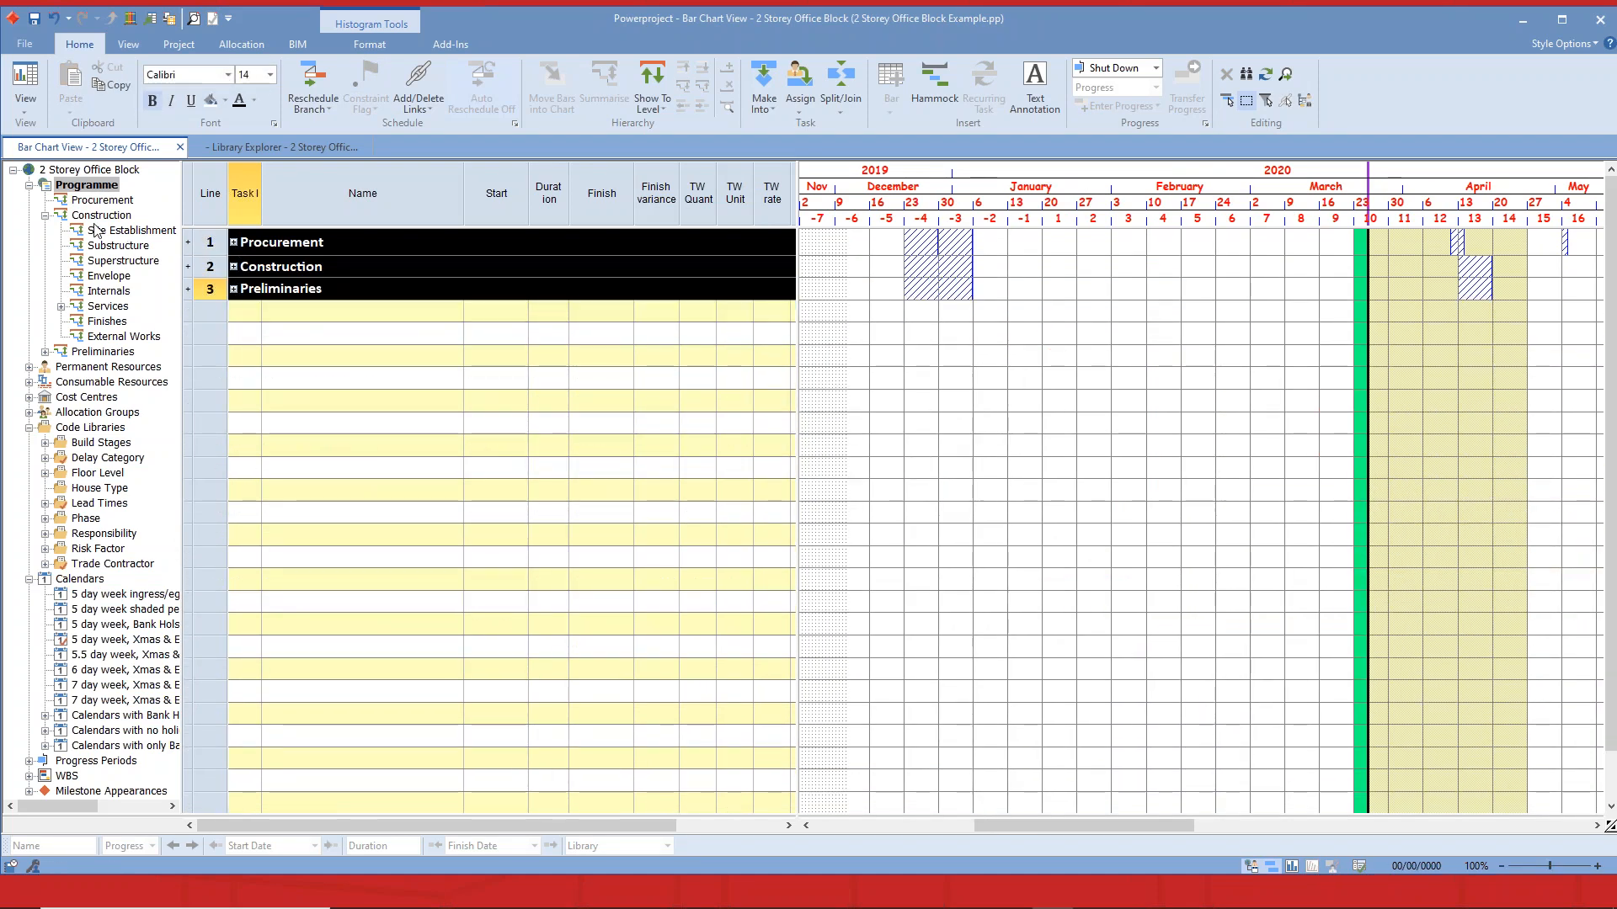
{"action": "left_click", "coordinate": [77, 216]}
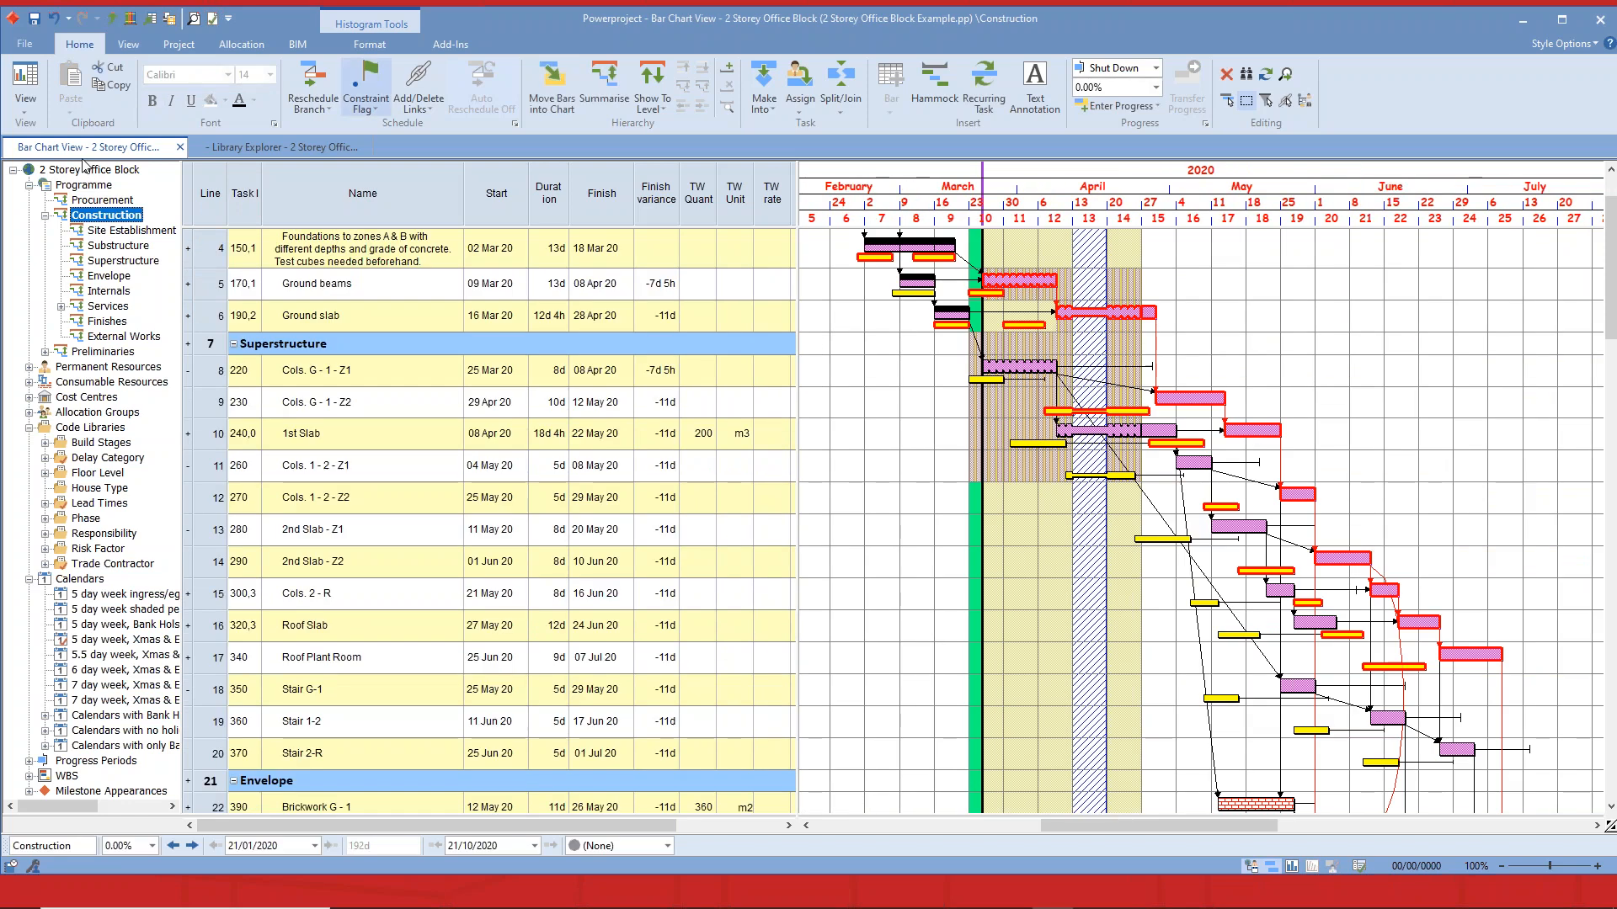
Open the Procurement view Package Lead Times with Dates.
{"action": "left_click", "coordinate": [129, 44]}
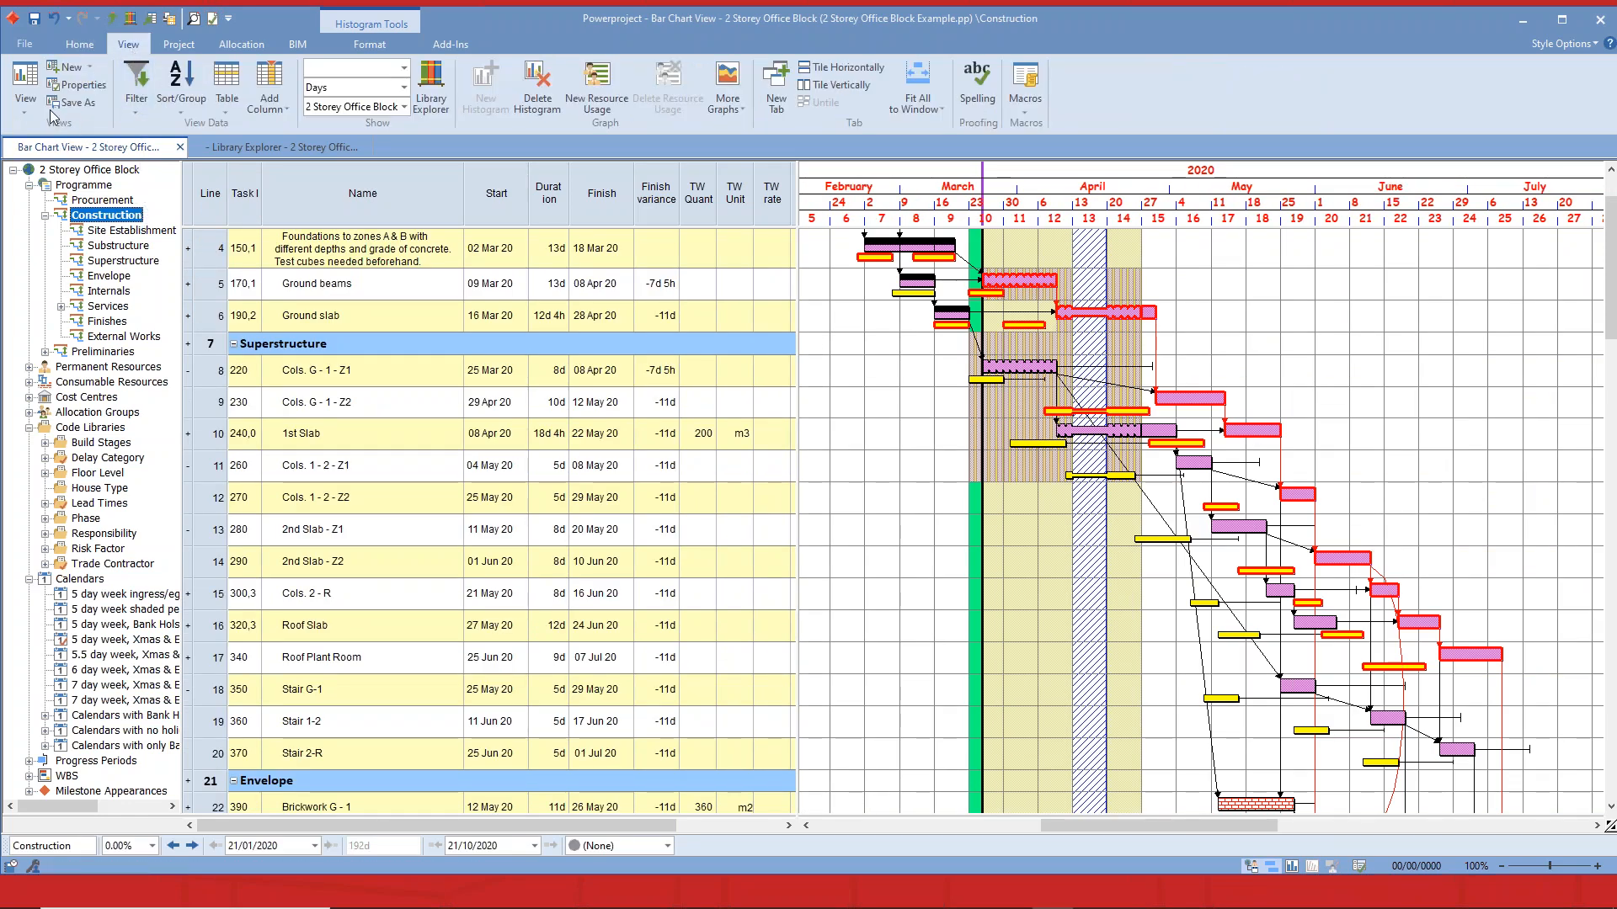
{"action": "left_click", "coordinate": [25, 94]}
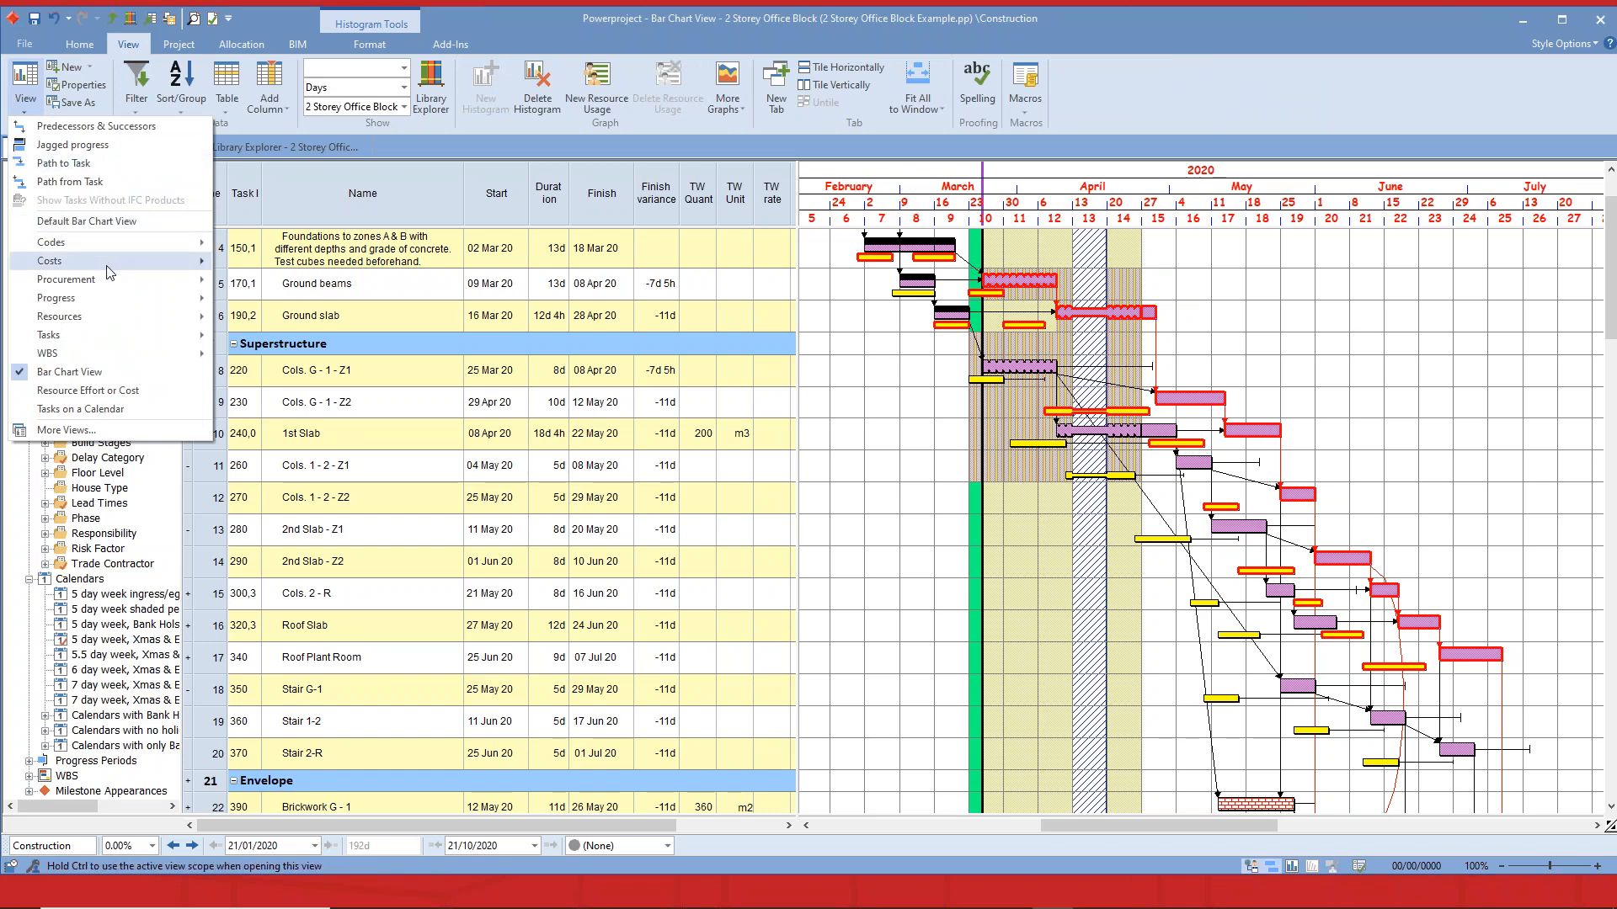
{"action": "mouse_move", "coordinate": [114, 279]}
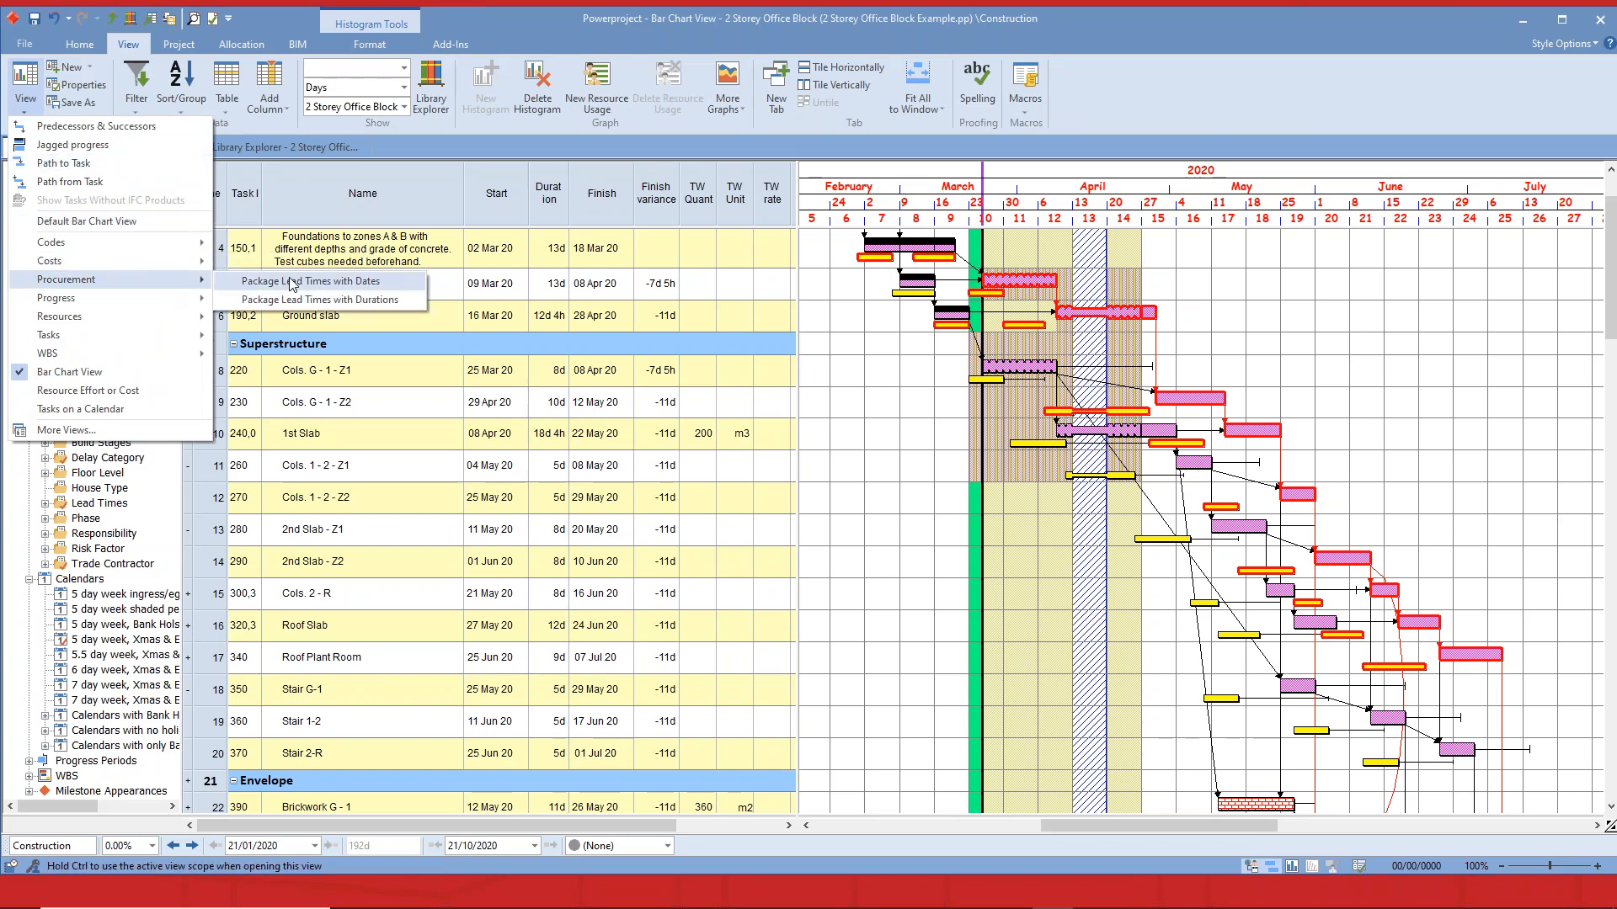
{"action": "left_click", "coordinate": [327, 281]}
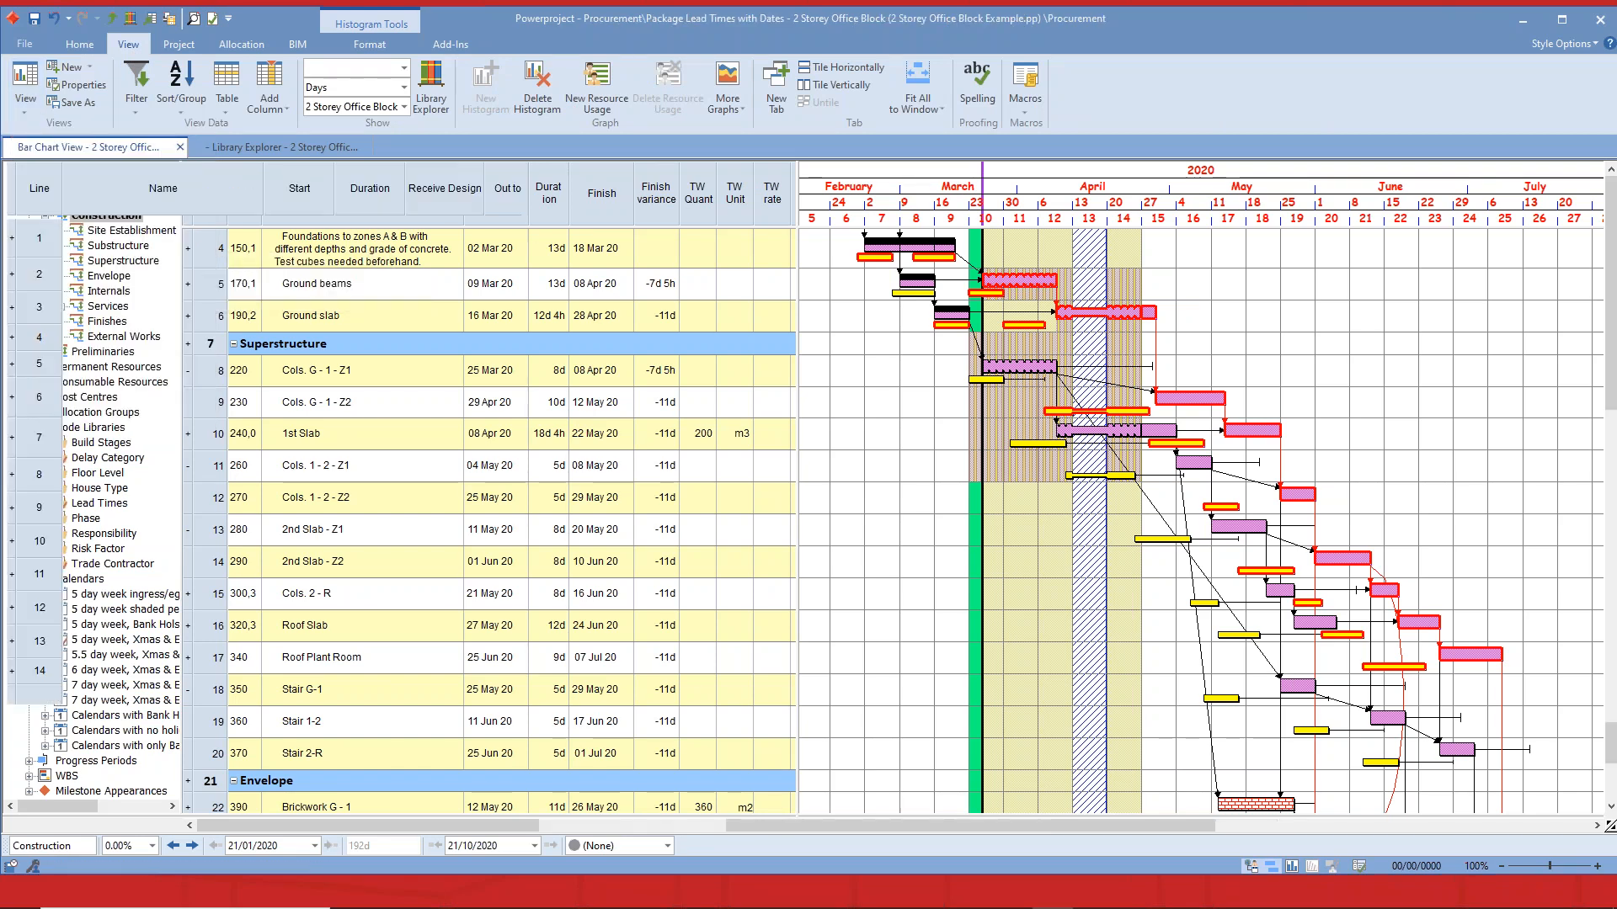
Bring the later procurement packages from March to September into view and highlight the Dry lining and Suspended ceilings rows in turn.
{"action": "scroll", "coordinate": [1092, 366], "scroll_direction": "down", "scroll_amount": 2}
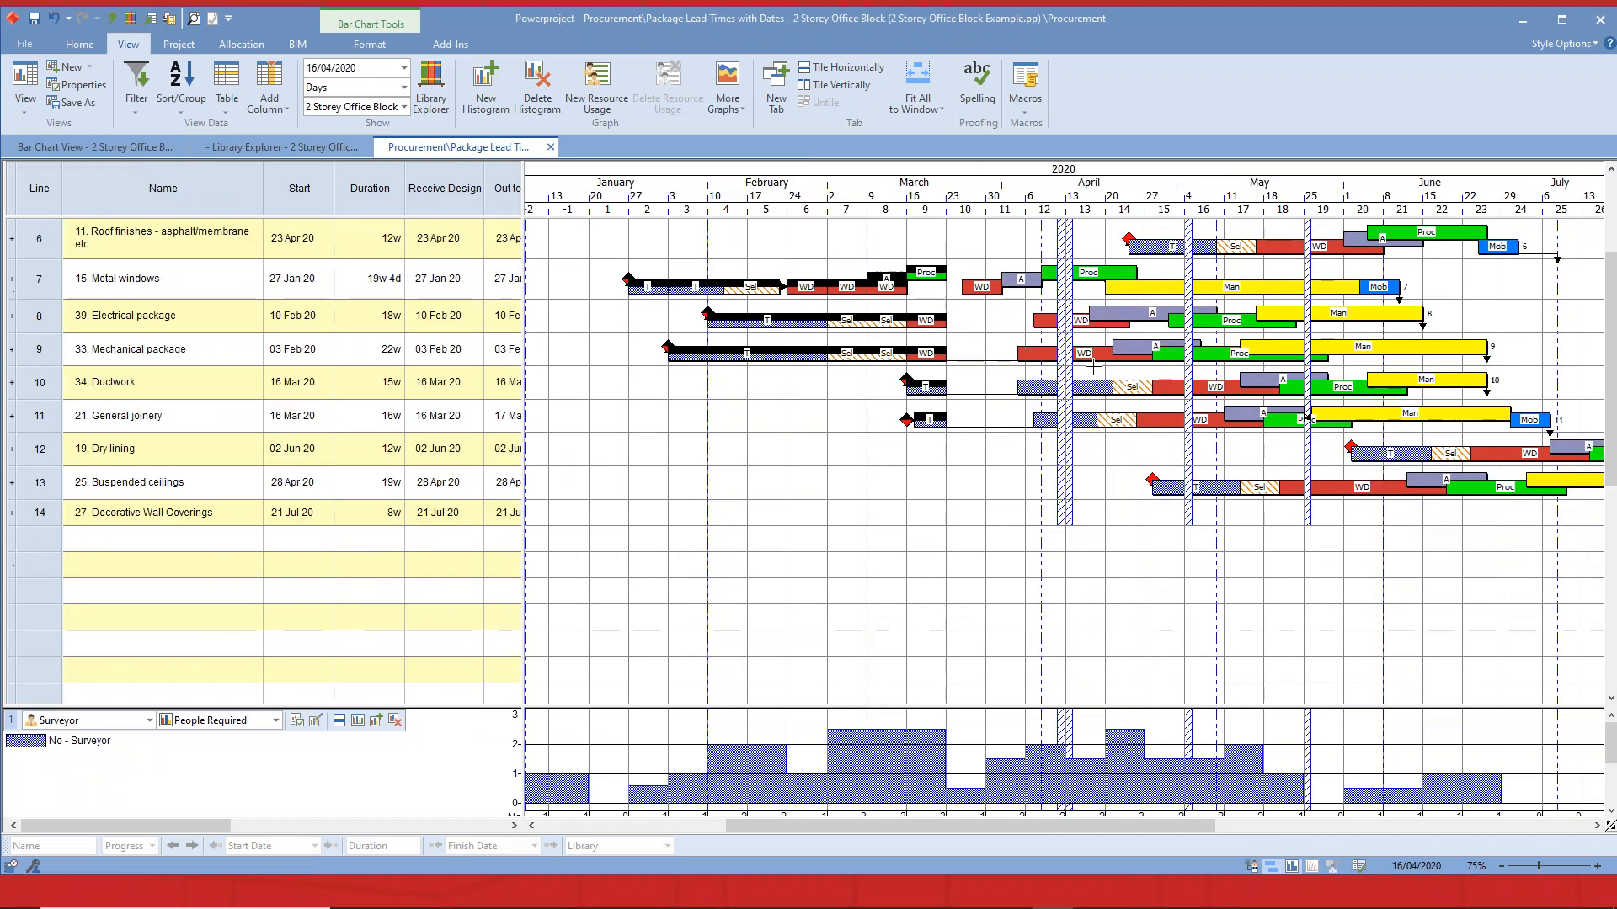
{"action": "left_click_drag", "start_coordinate": [875, 823], "coordinate": [1042, 821]}
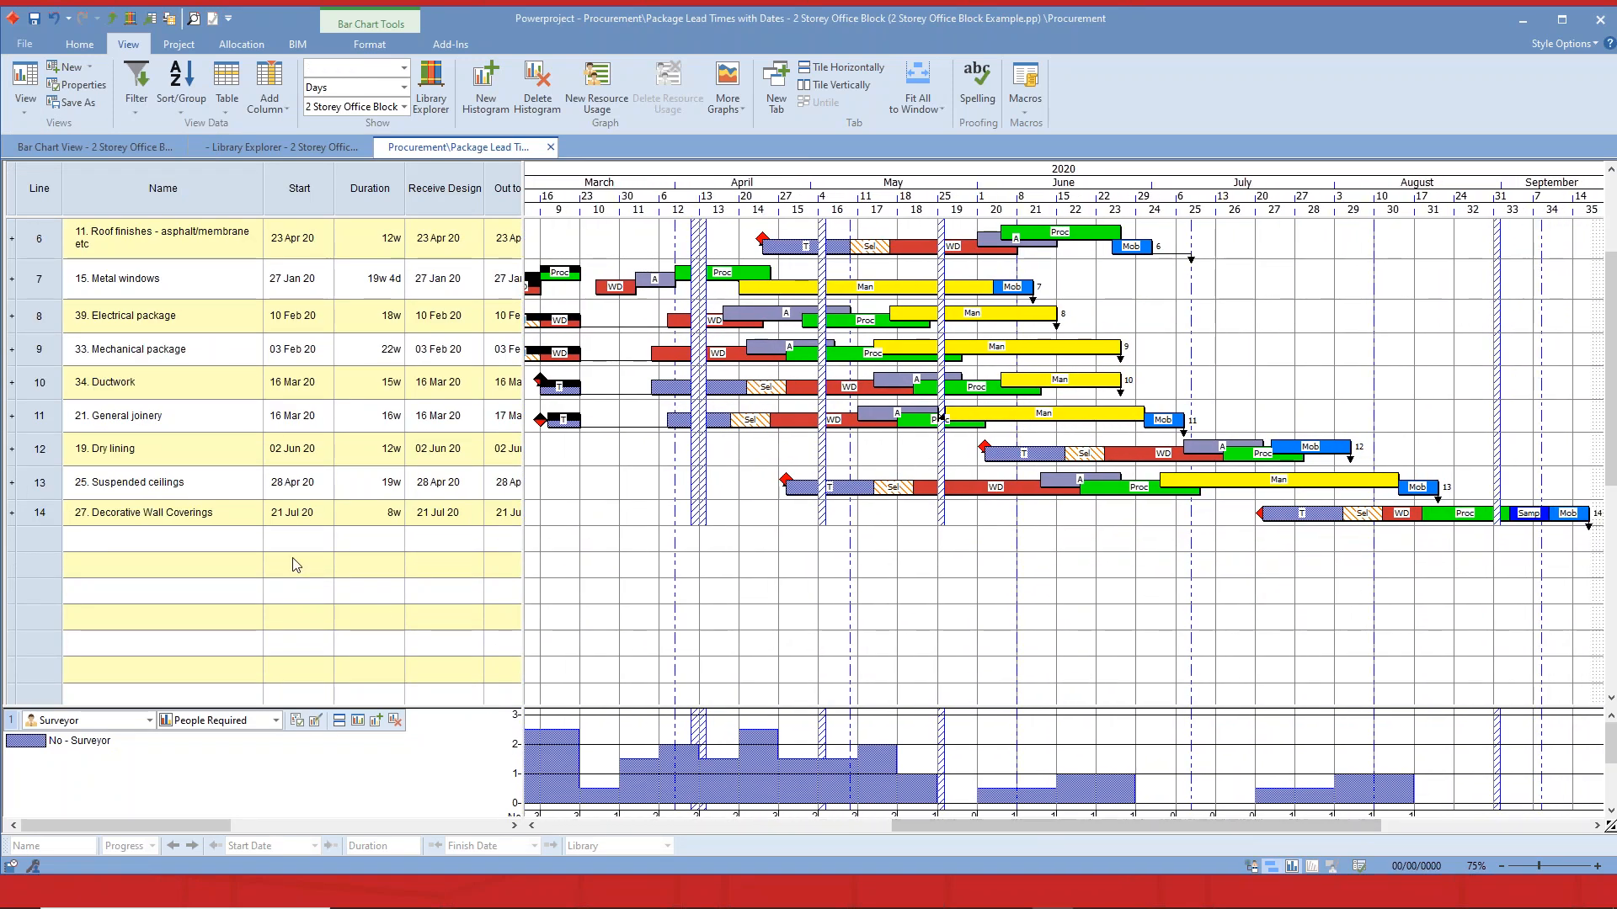
{"action": "left_click", "coordinate": [53, 454]}
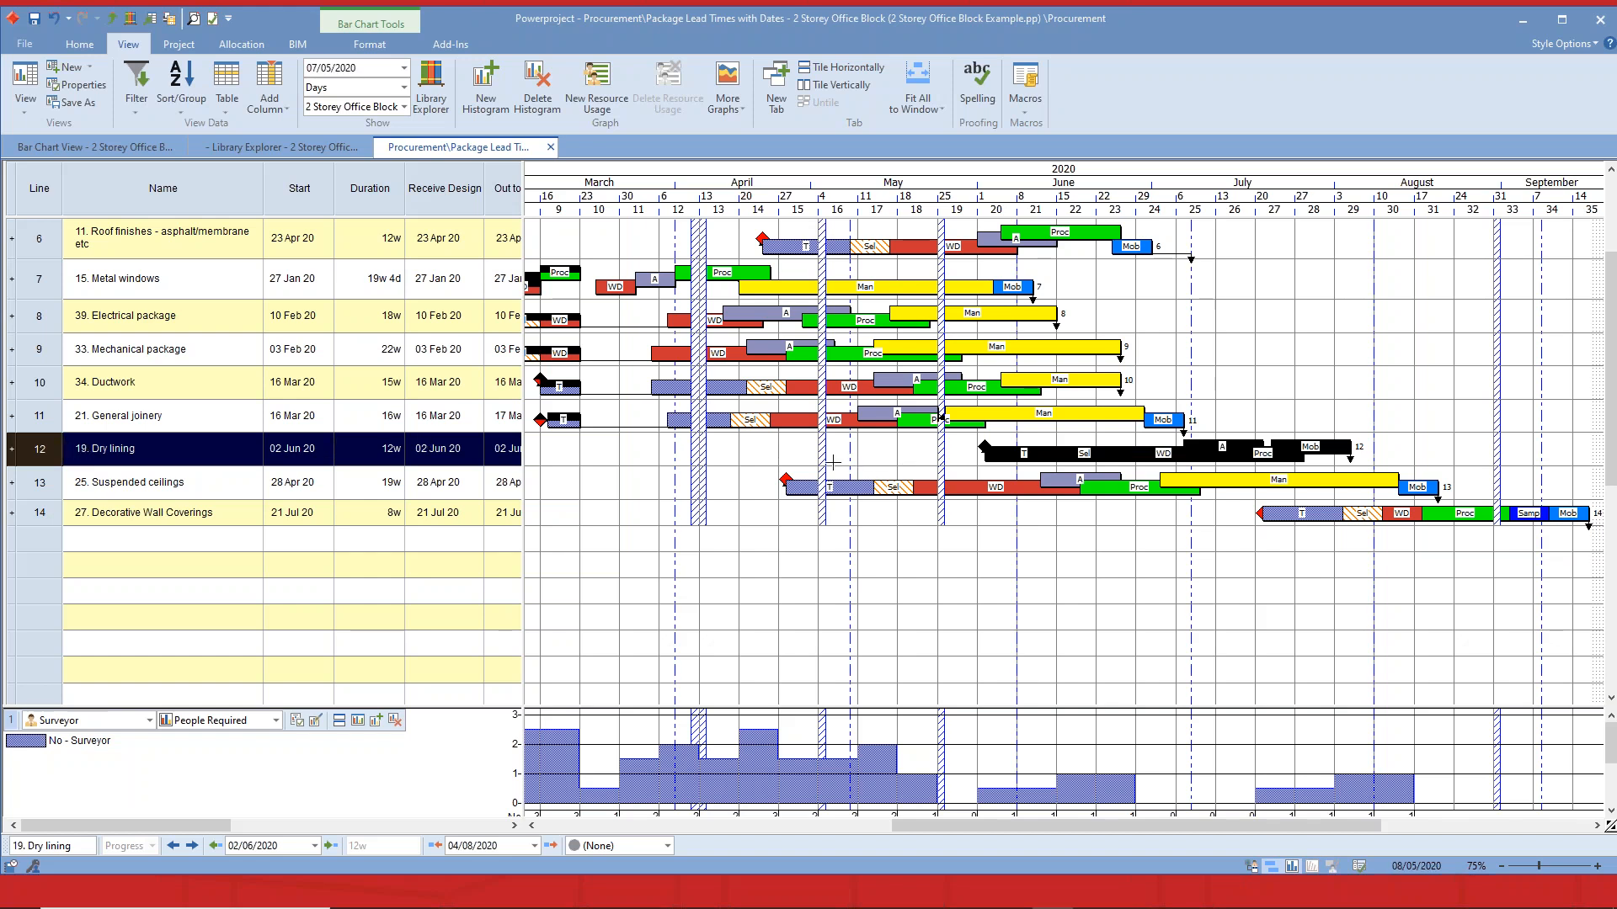
{"action": "left_click", "coordinate": [25, 484]}
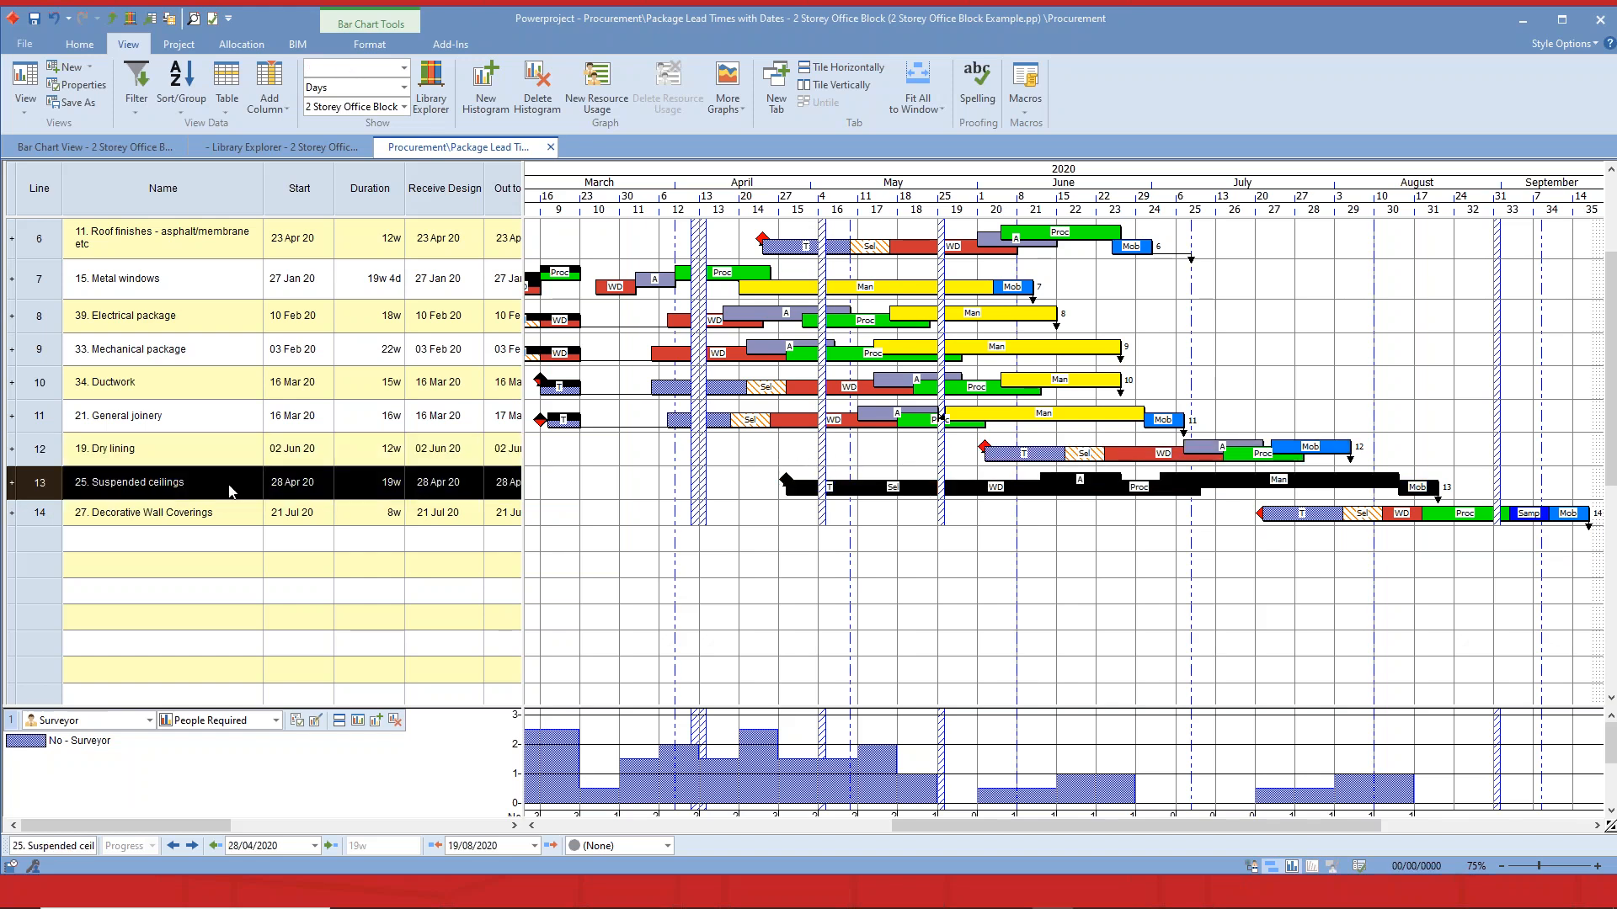
{"action": "left_click", "coordinate": [698, 497]}
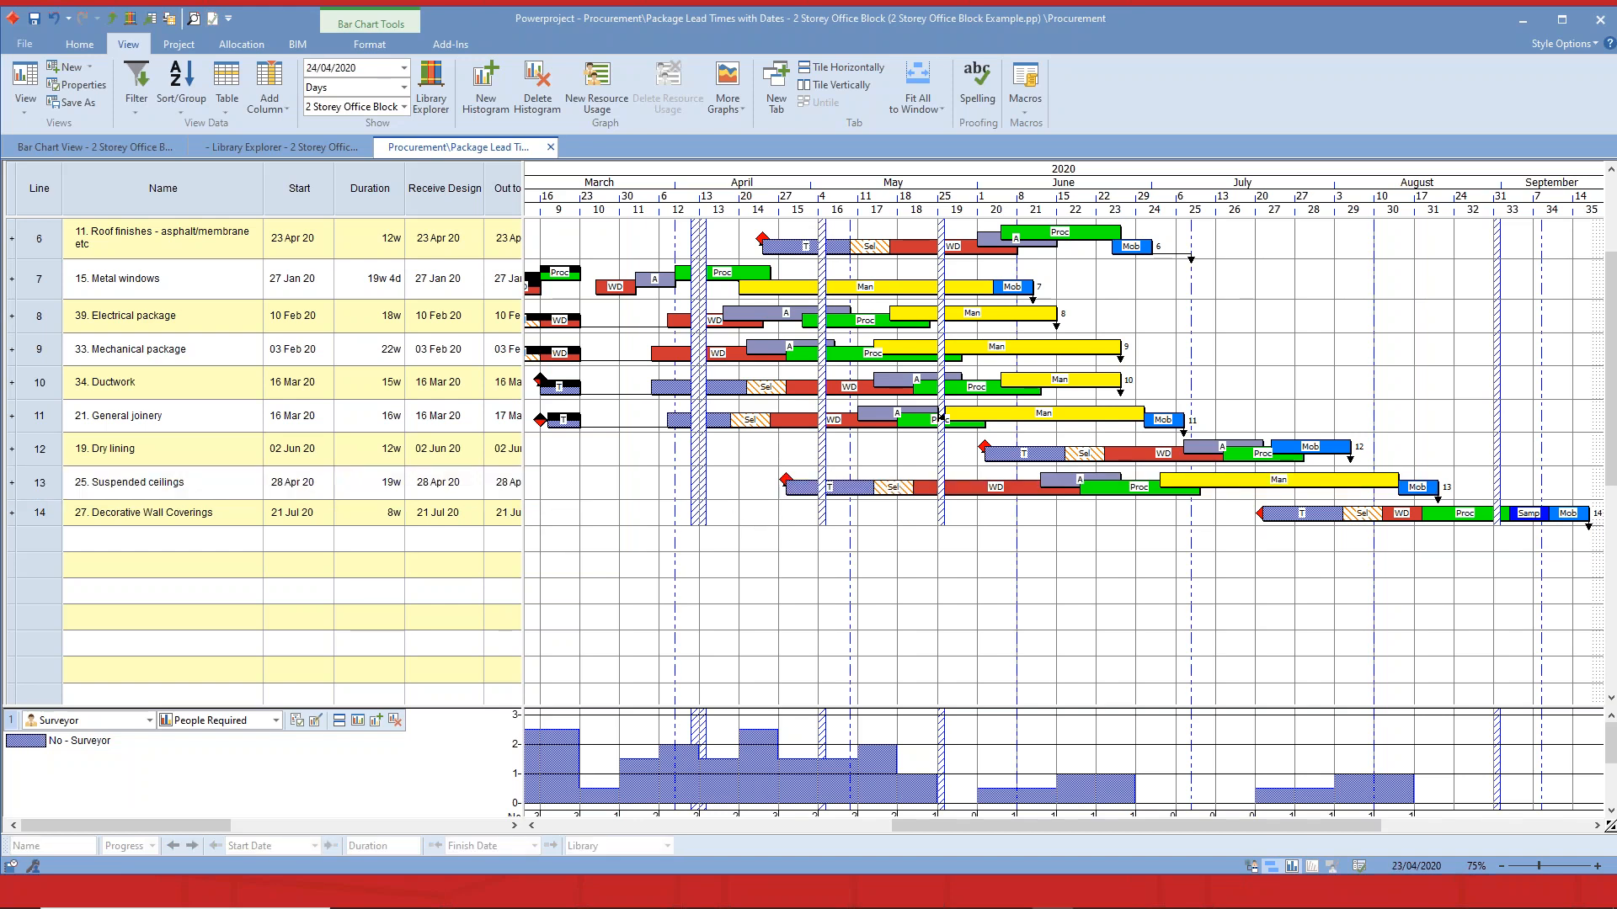
Examine each lead-time stage of the Suspended ceilings package, from design info and tender through working drawings, approval, procurement and manufacture to mobilisation.
{"action": "left_click", "coordinate": [786, 480]}
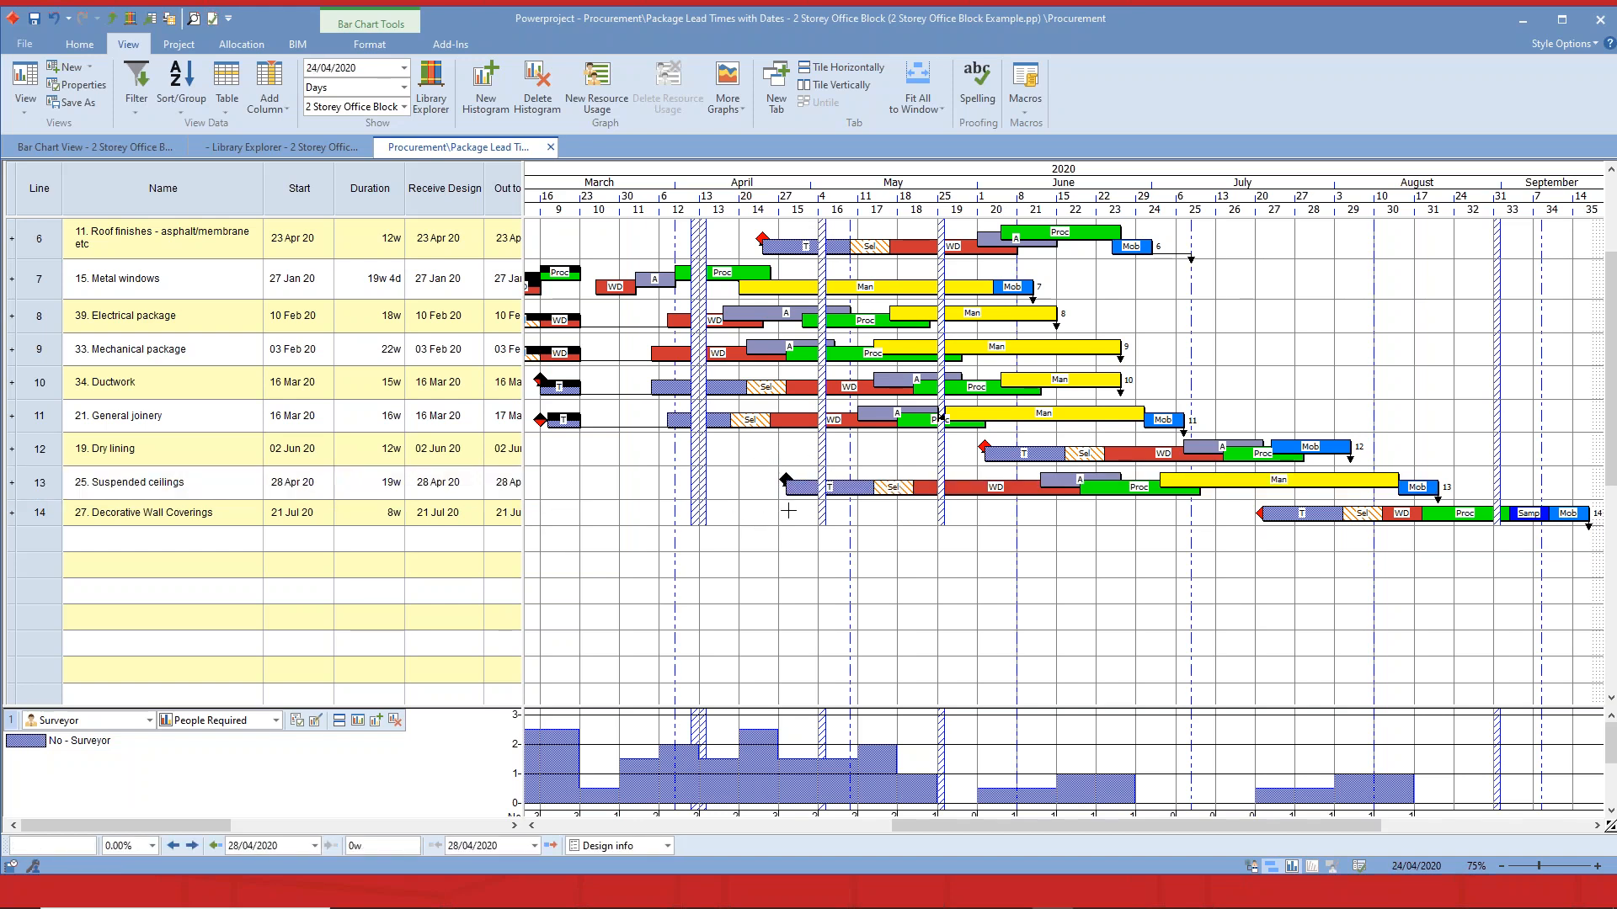
{"action": "left_click", "coordinate": [830, 486]}
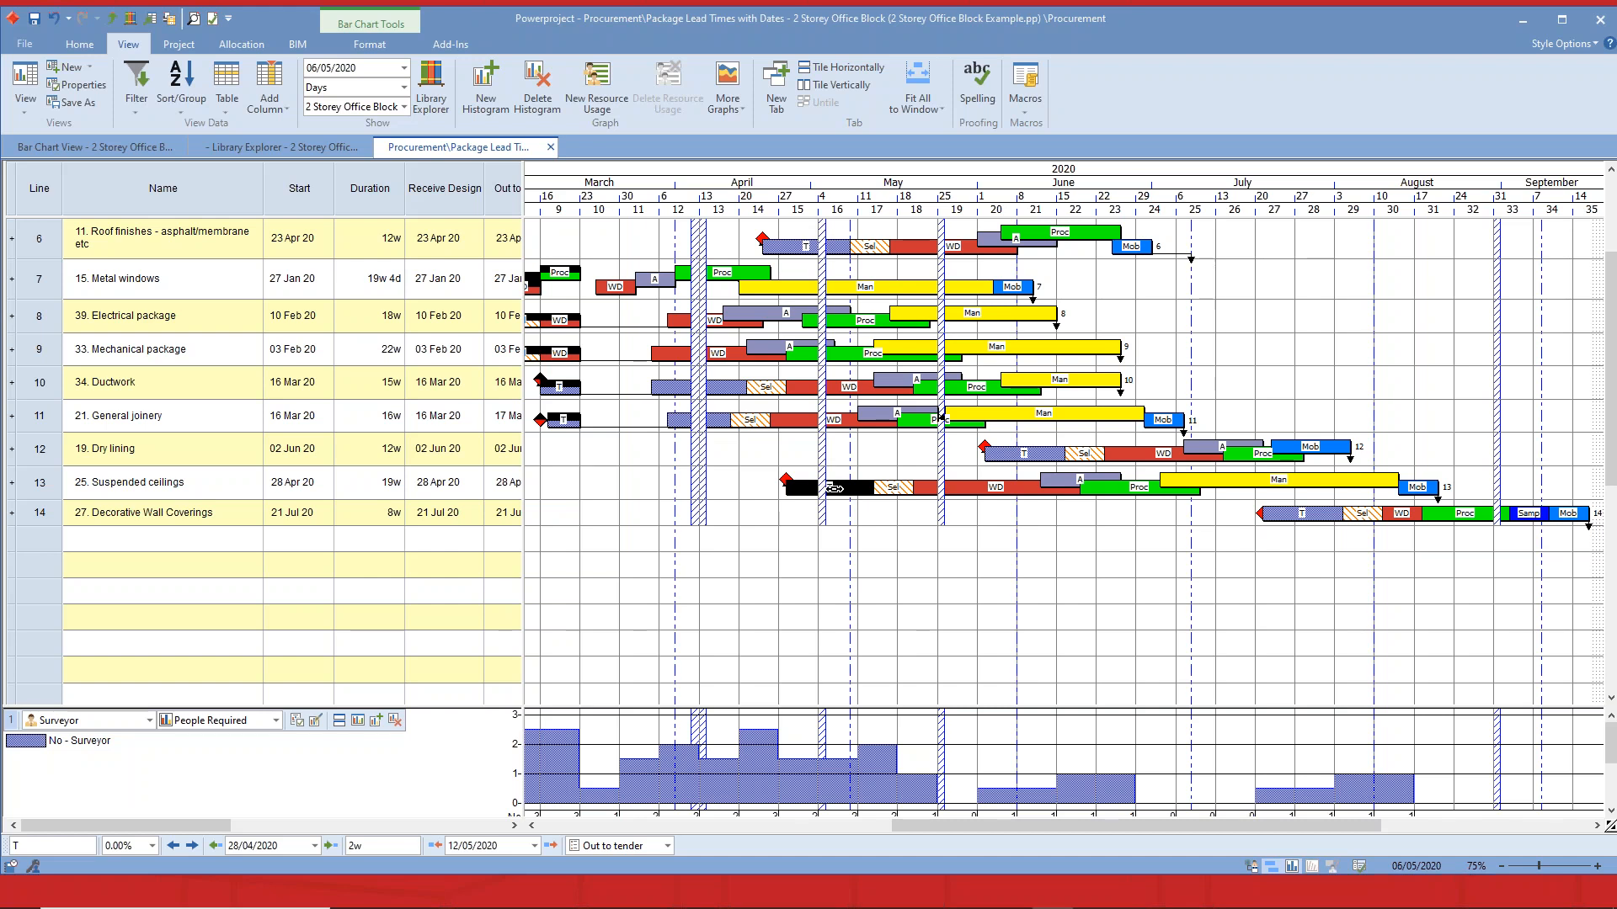
{"action": "left_click", "coordinate": [888, 487]}
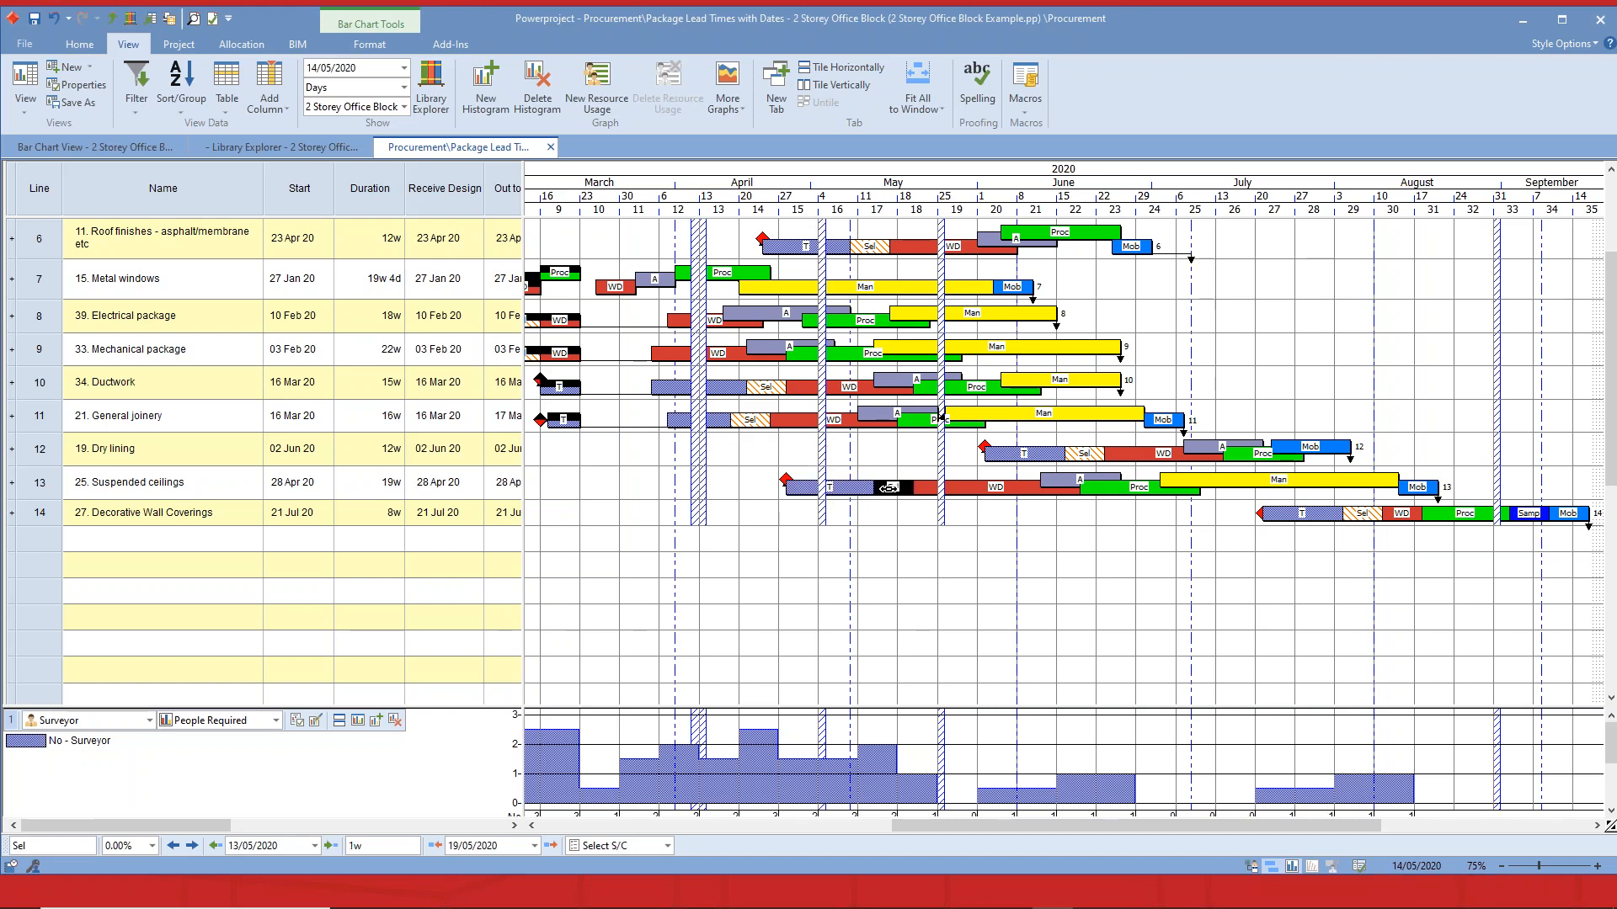
{"action": "left_click_drag", "start_coordinate": [889, 487], "coordinate": [914, 501]}
{"action": "left_click", "coordinate": [980, 490]}
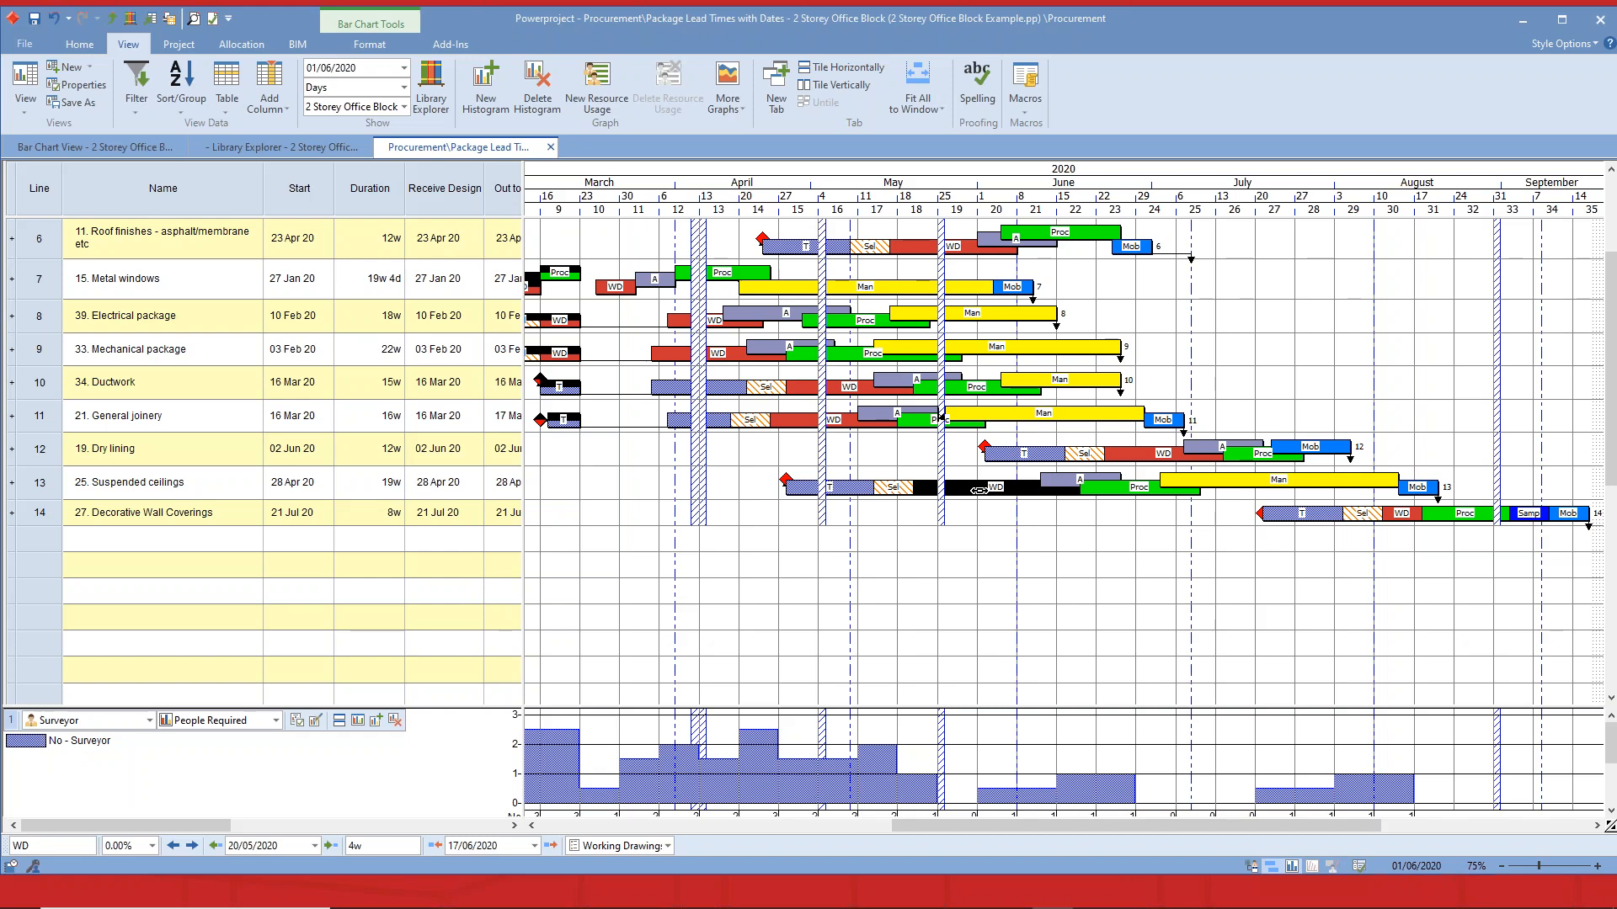
{"action": "left_click", "coordinate": [1065, 482]}
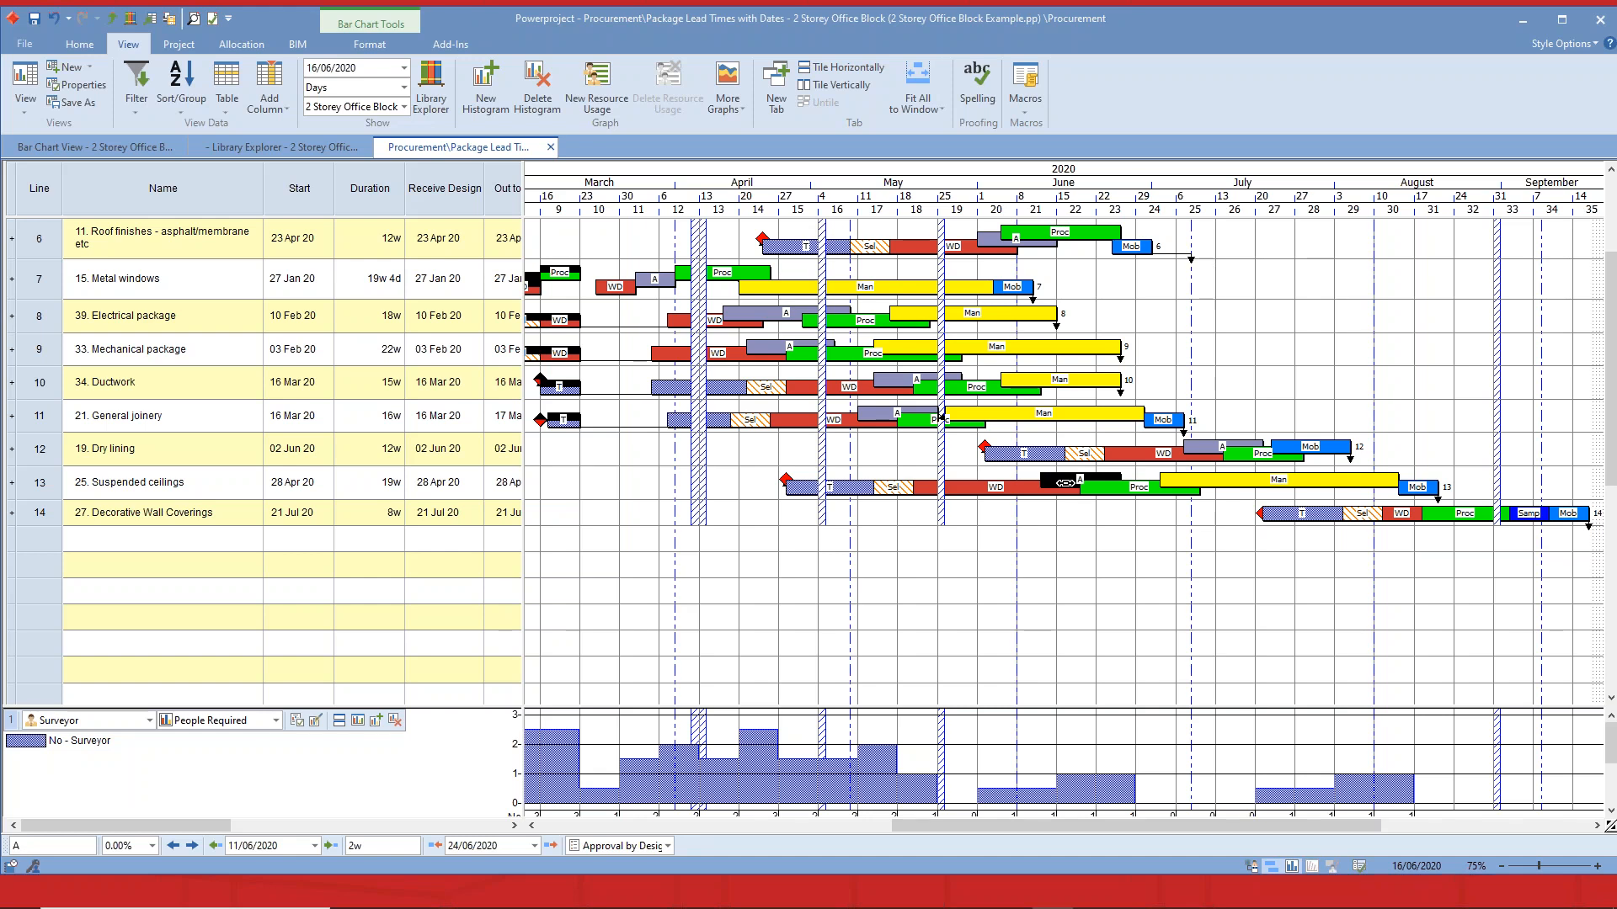
{"action": "left_click_drag", "start_coordinate": [1065, 483], "coordinate": [1141, 508]}
{"action": "left_click", "coordinate": [1140, 487]}
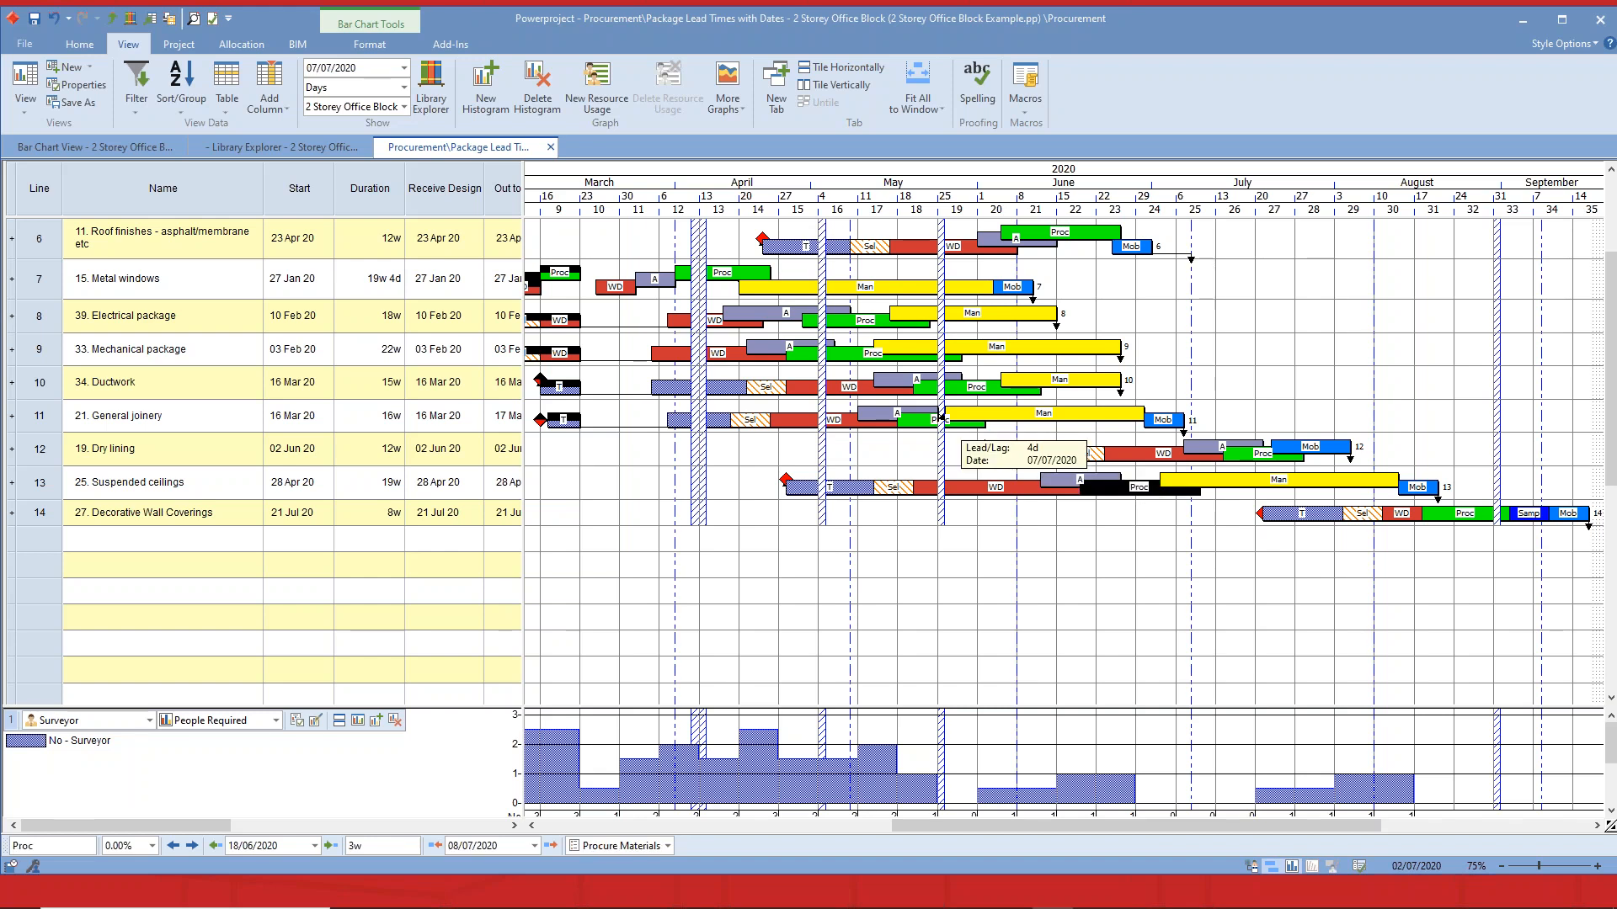
{"action": "left_click", "coordinate": [1206, 481]}
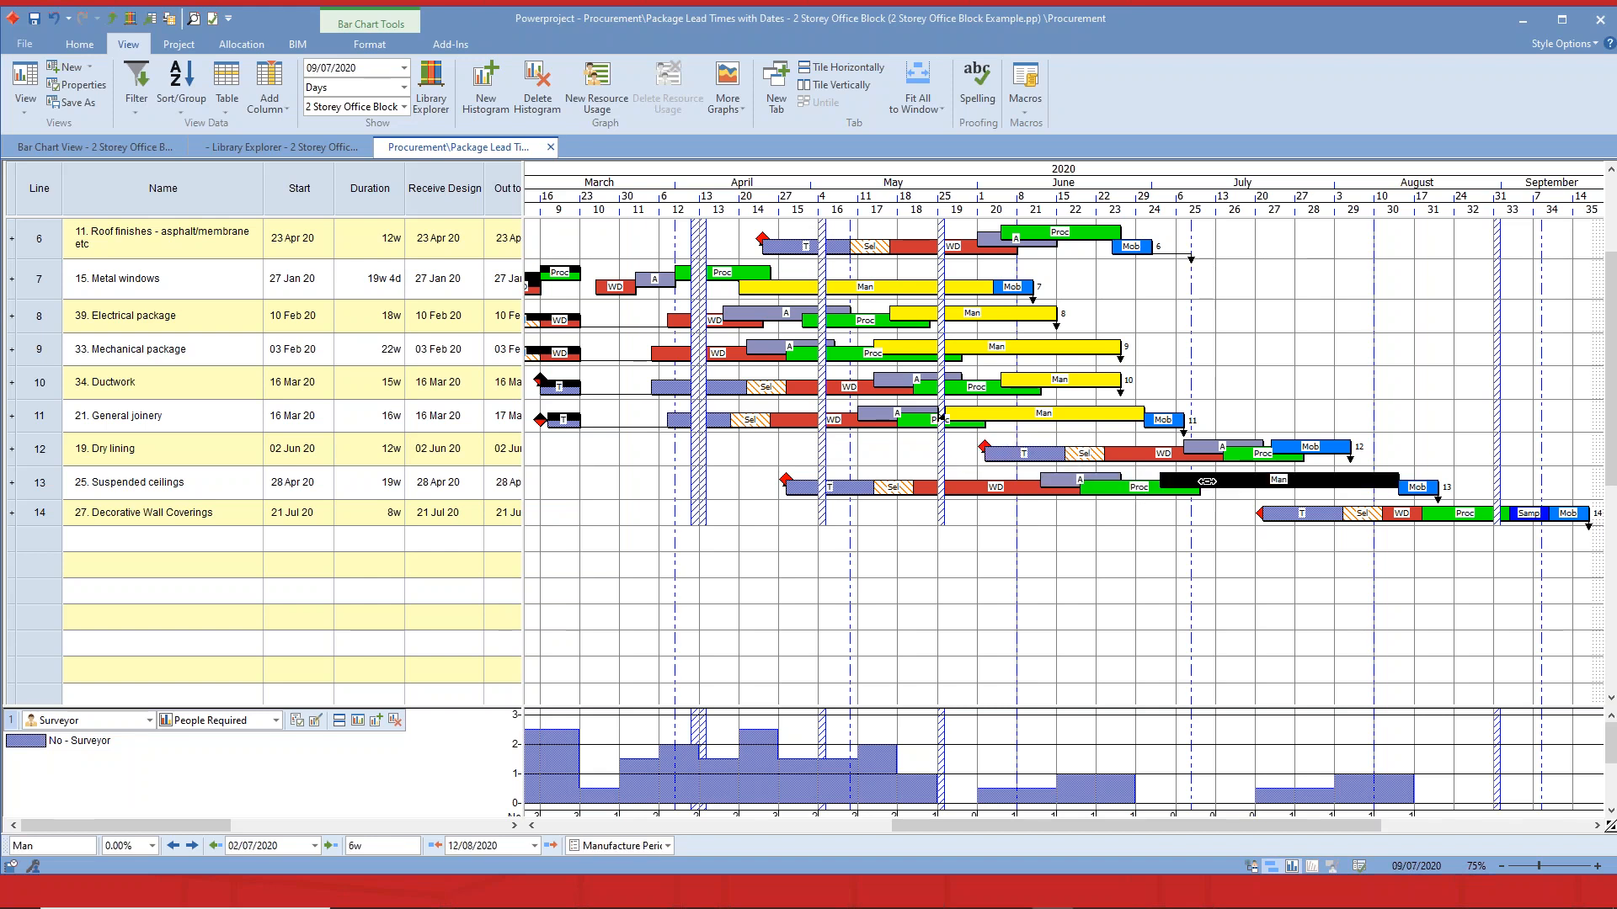
{"action": "left_click", "coordinate": [1410, 487]}
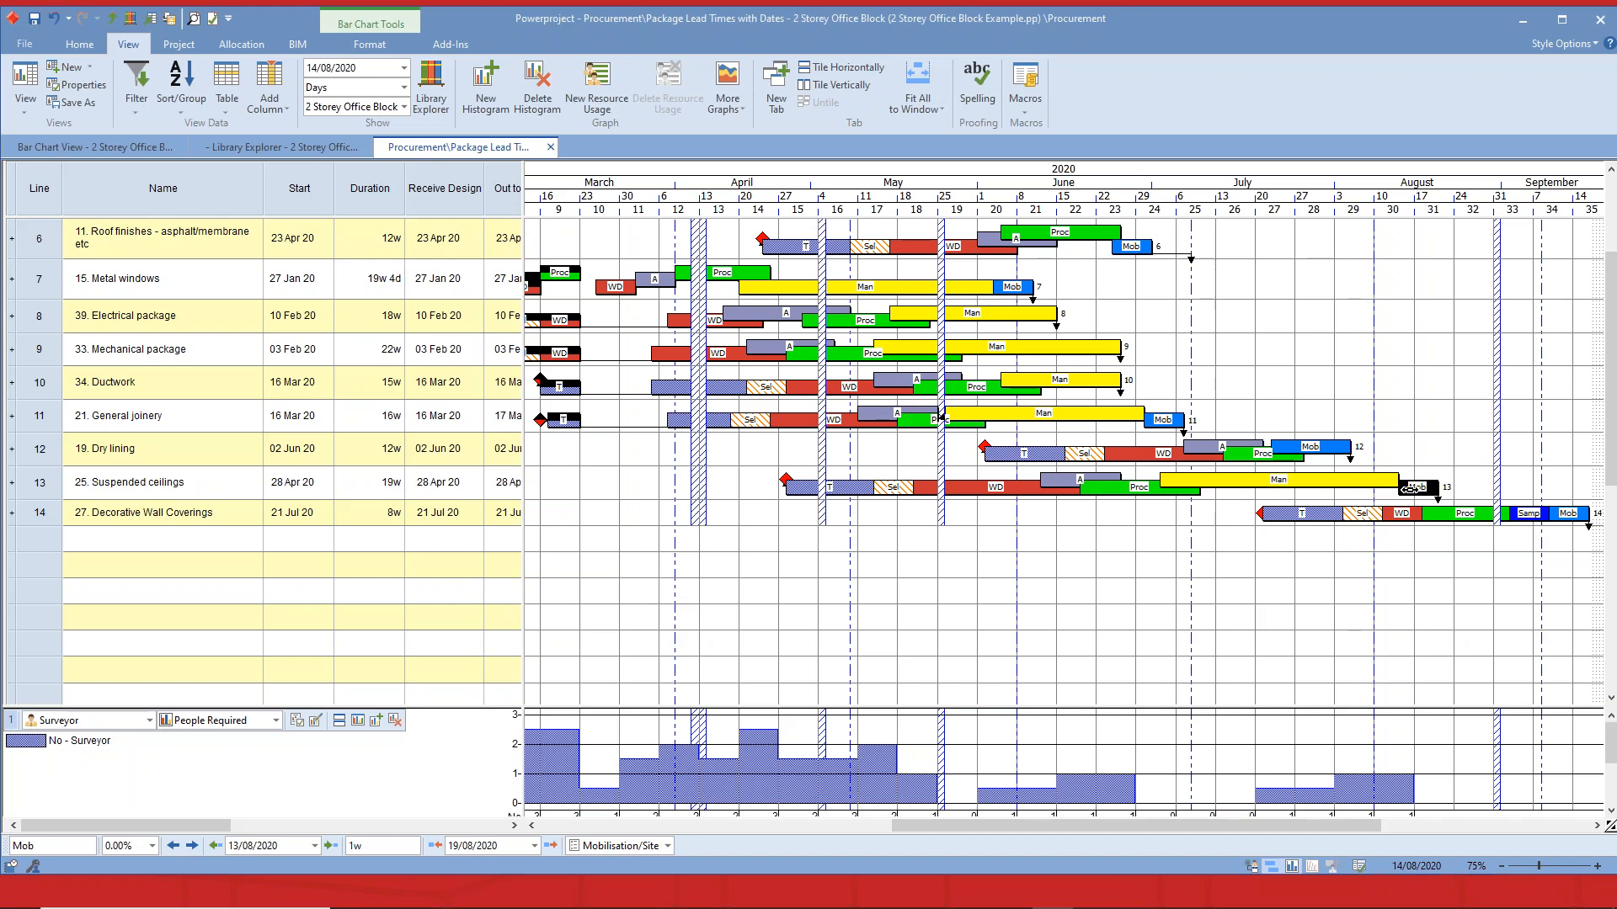
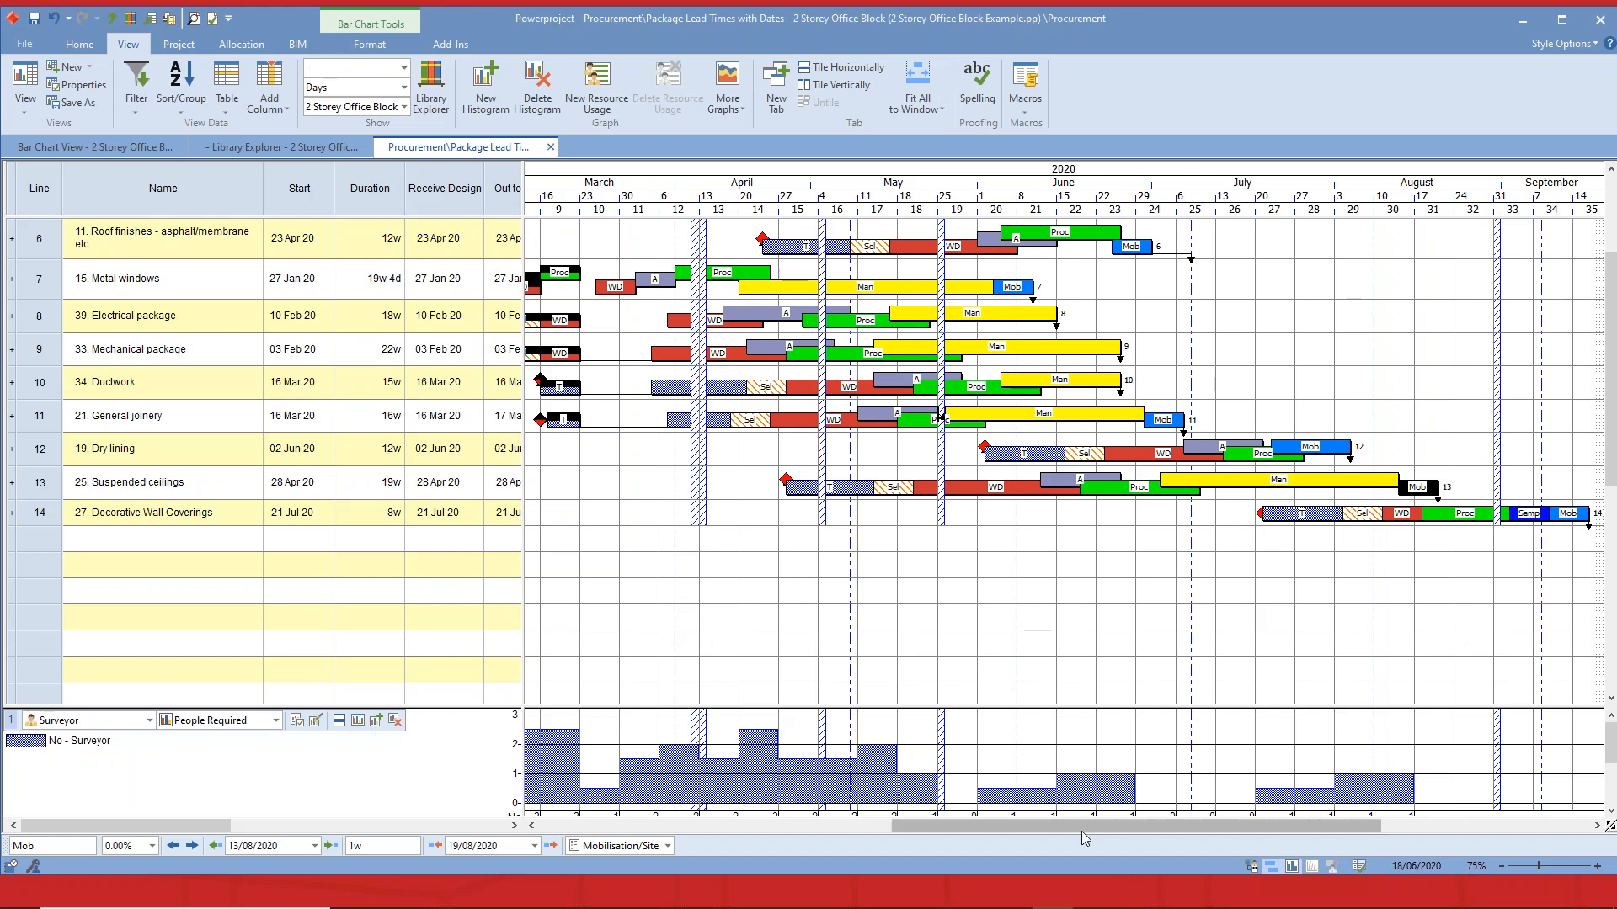
Return to the first procurement packages and highlight the Roofing supplier close down row, with its February to August period in view.
{"action": "left_click_drag", "start_coordinate": [1080, 830], "coordinate": [906, 831]}
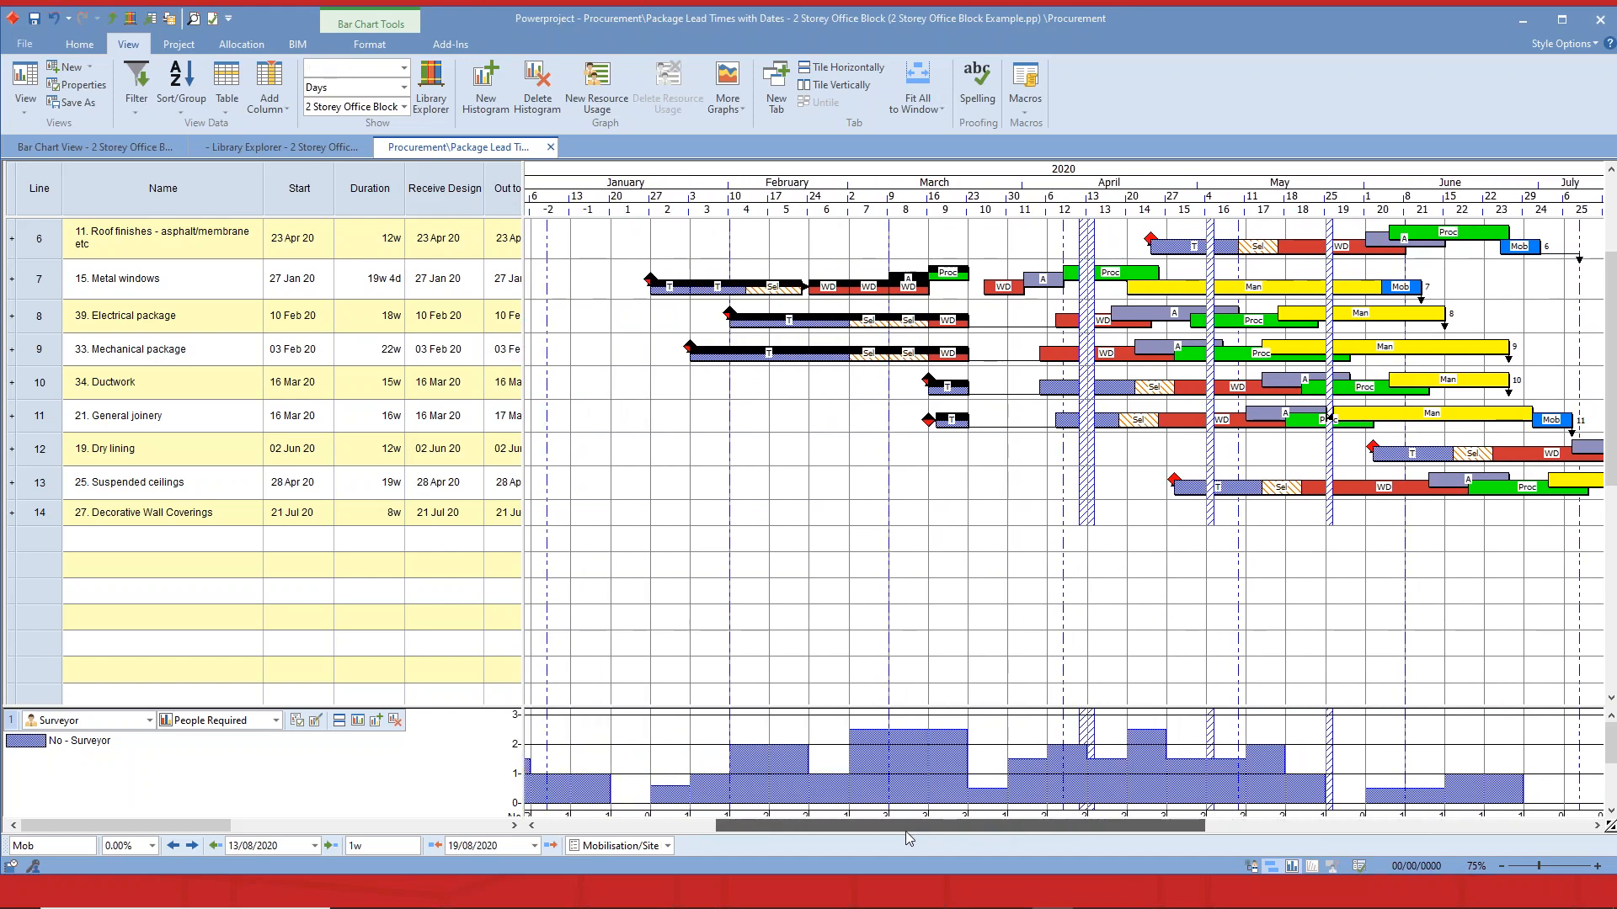
{"action": "scroll", "coordinate": [767, 574], "scroll_direction": "up", "scroll_amount": 2}
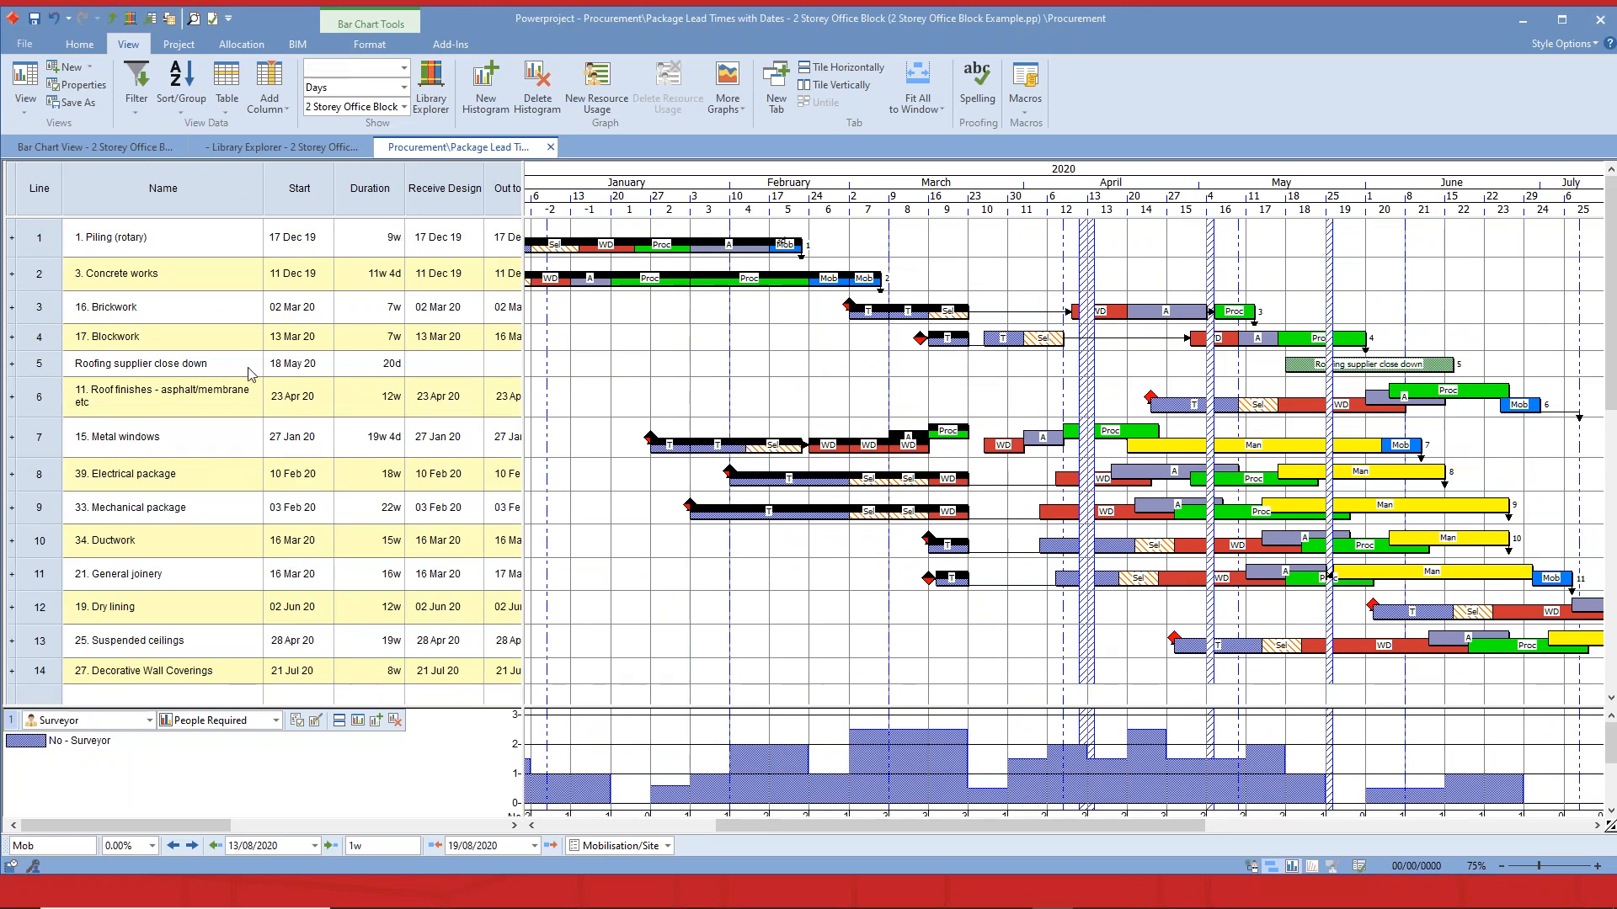
{"action": "left_click", "coordinate": [51, 366]}
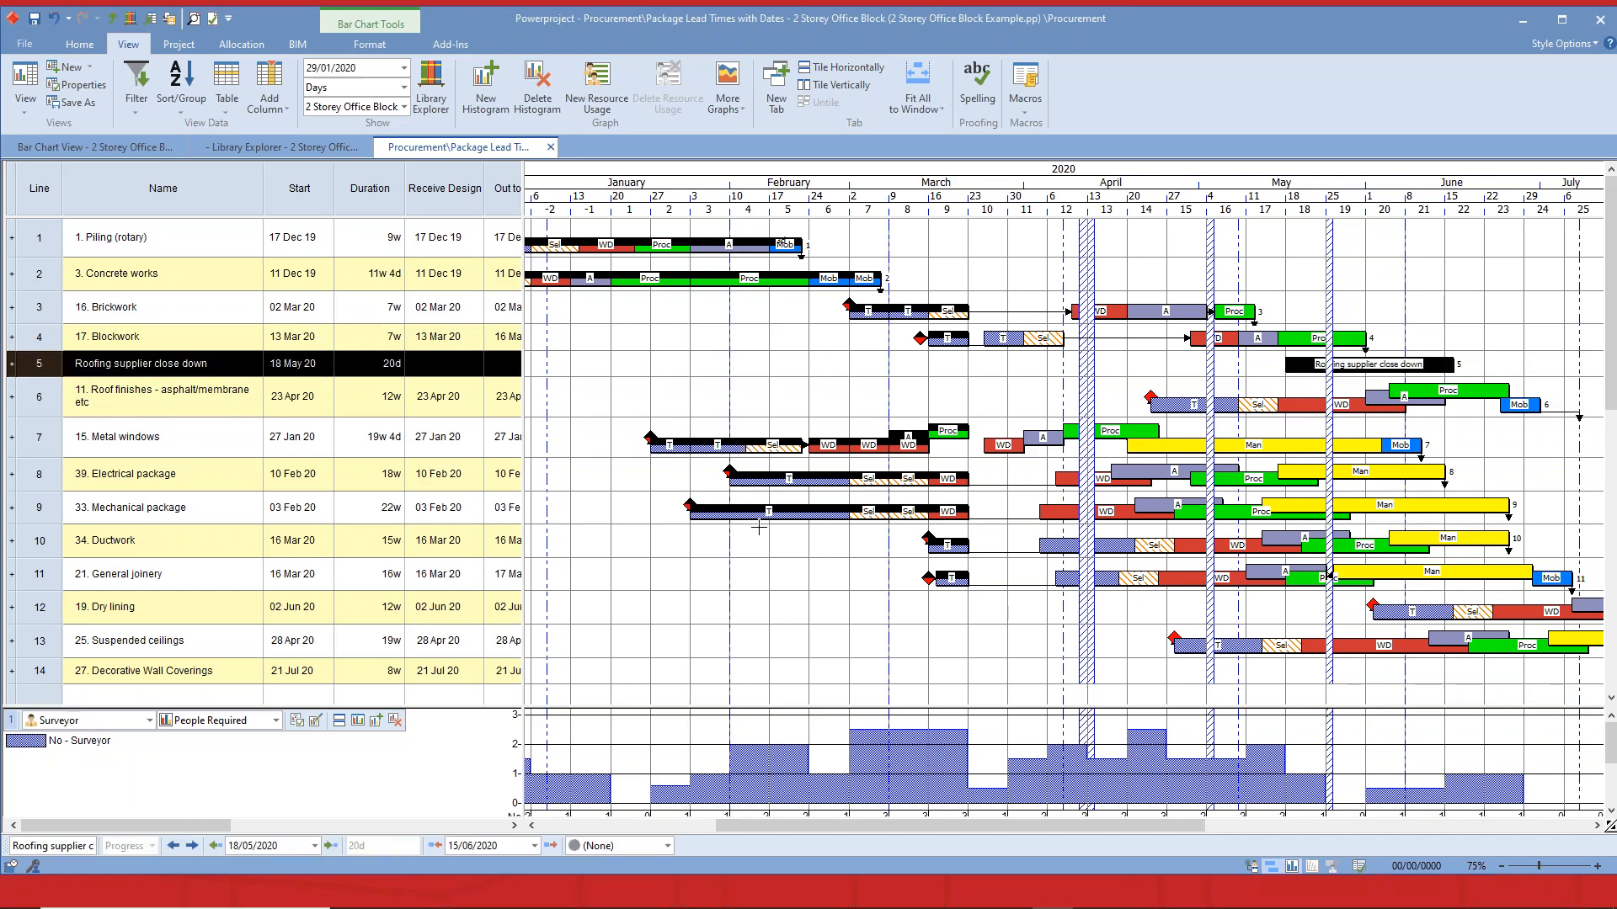
{"action": "left_click_drag", "start_coordinate": [821, 826], "coordinate": [951, 831]}
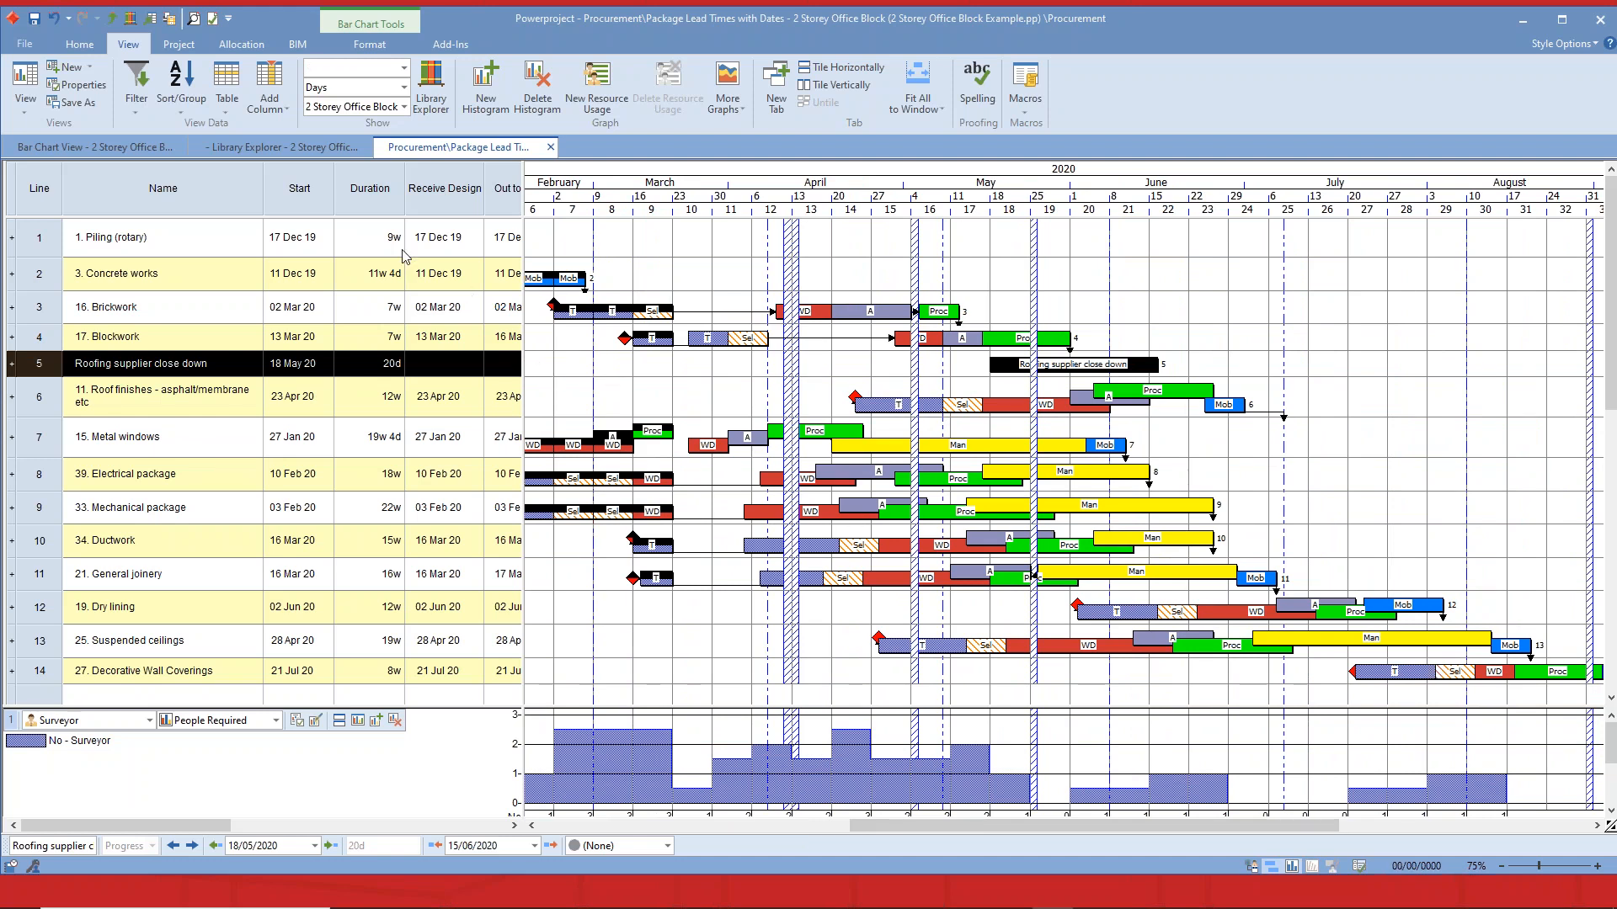
Place the Bar Chart View in a new horizontal tab group beneath the procurement lead-times view.
{"action": "left_click", "coordinate": [114, 148]}
{"action": "left_click_drag", "start_coordinate": [309, 296], "coordinate": [599, 352]}
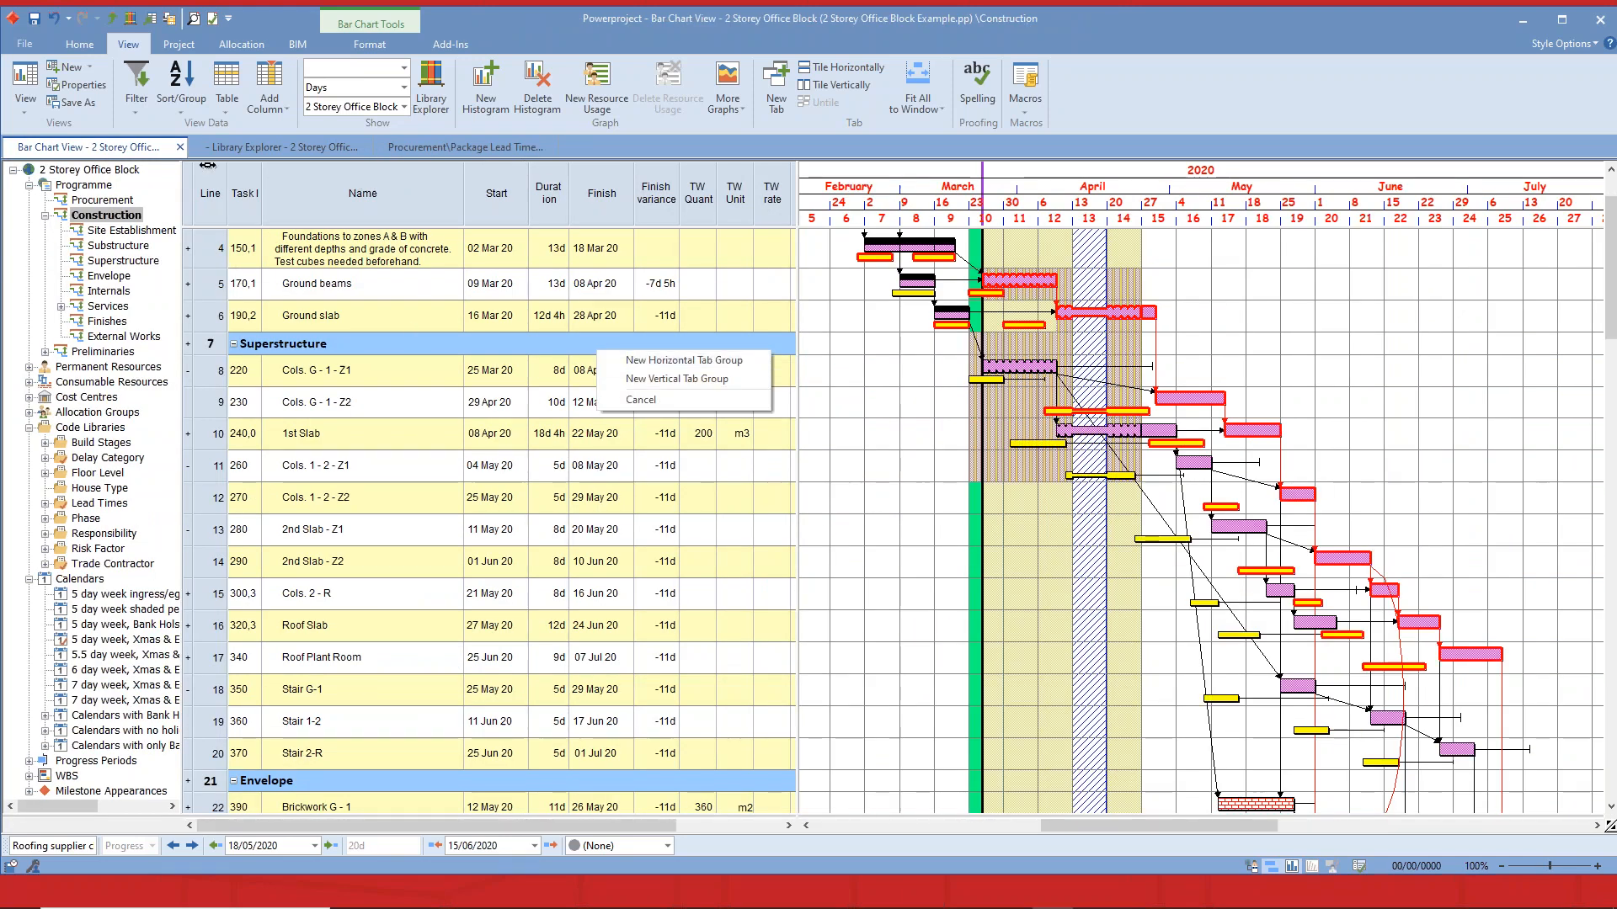
{"action": "left_click", "coordinate": [125, 149]}
{"action": "left_click_drag", "start_coordinate": [537, 418], "coordinate": [536, 419]}
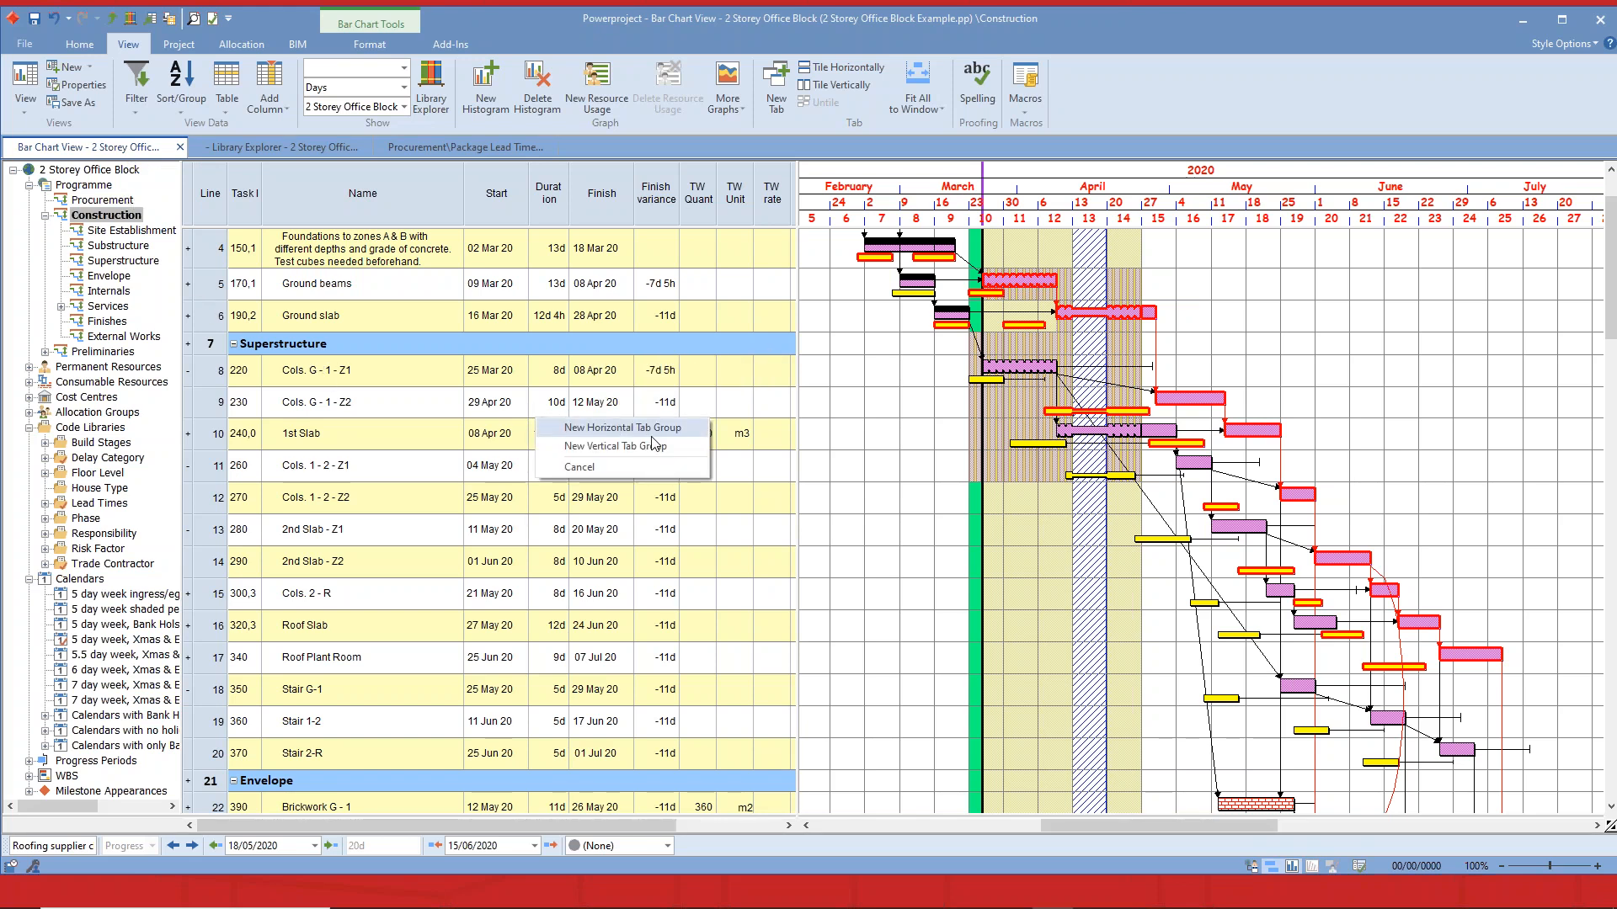
{"action": "left_click", "coordinate": [653, 435]}
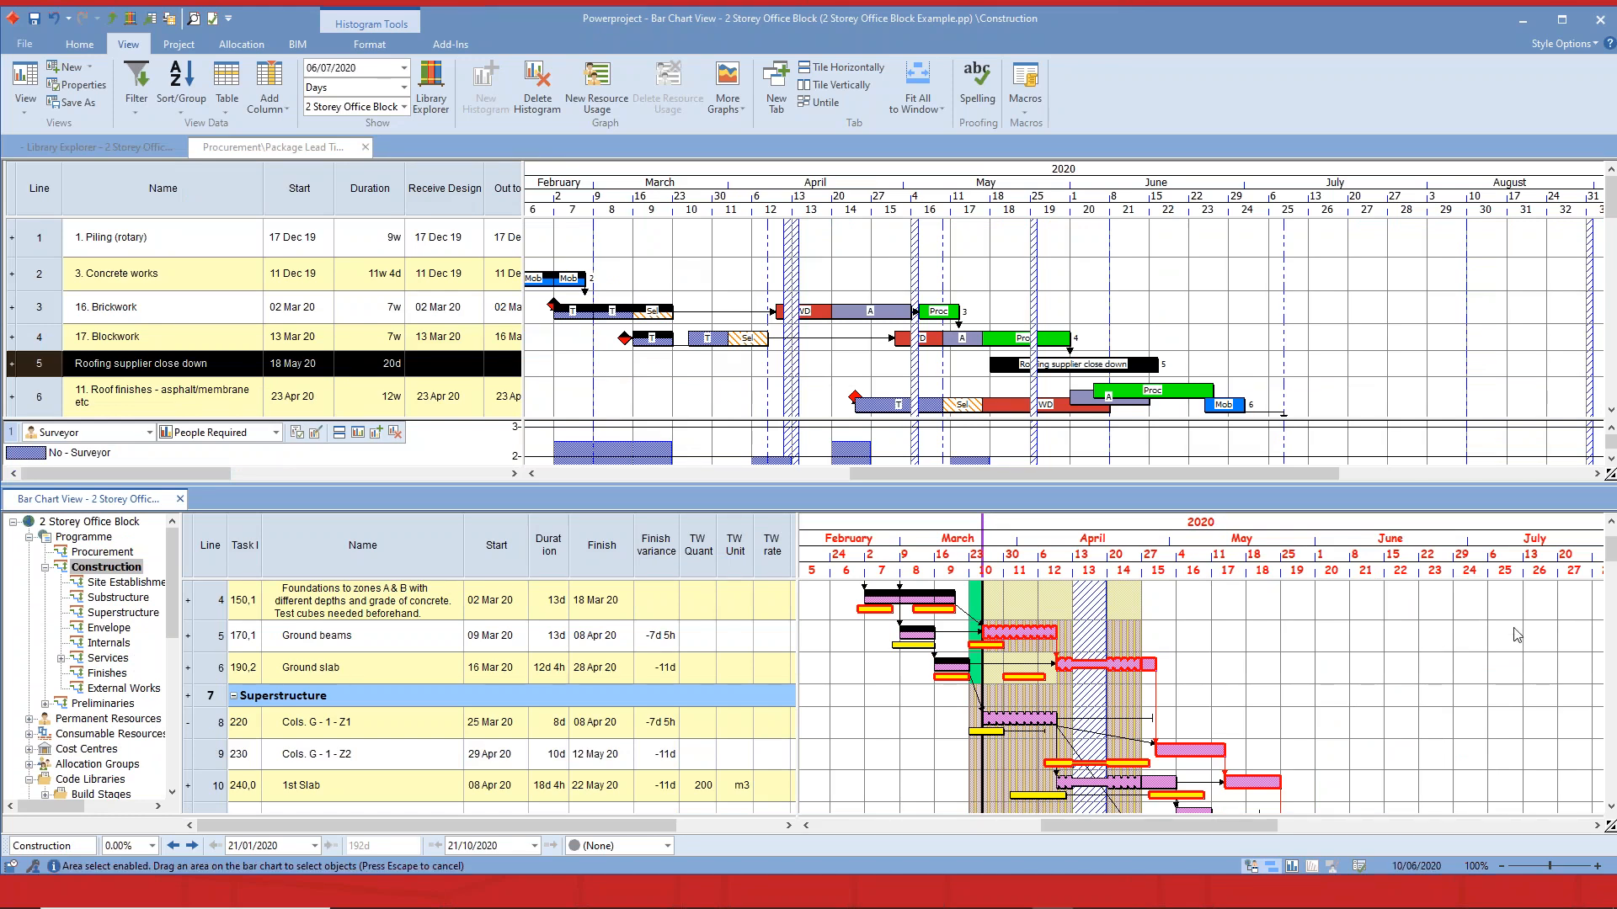
Select the Roof Finishes bar on the construction chart and bring the Roof finishes package into view on the procurement chart for comparison.
{"action": "left_click_drag", "start_coordinate": [1610, 556], "coordinate": [1609, 615]}
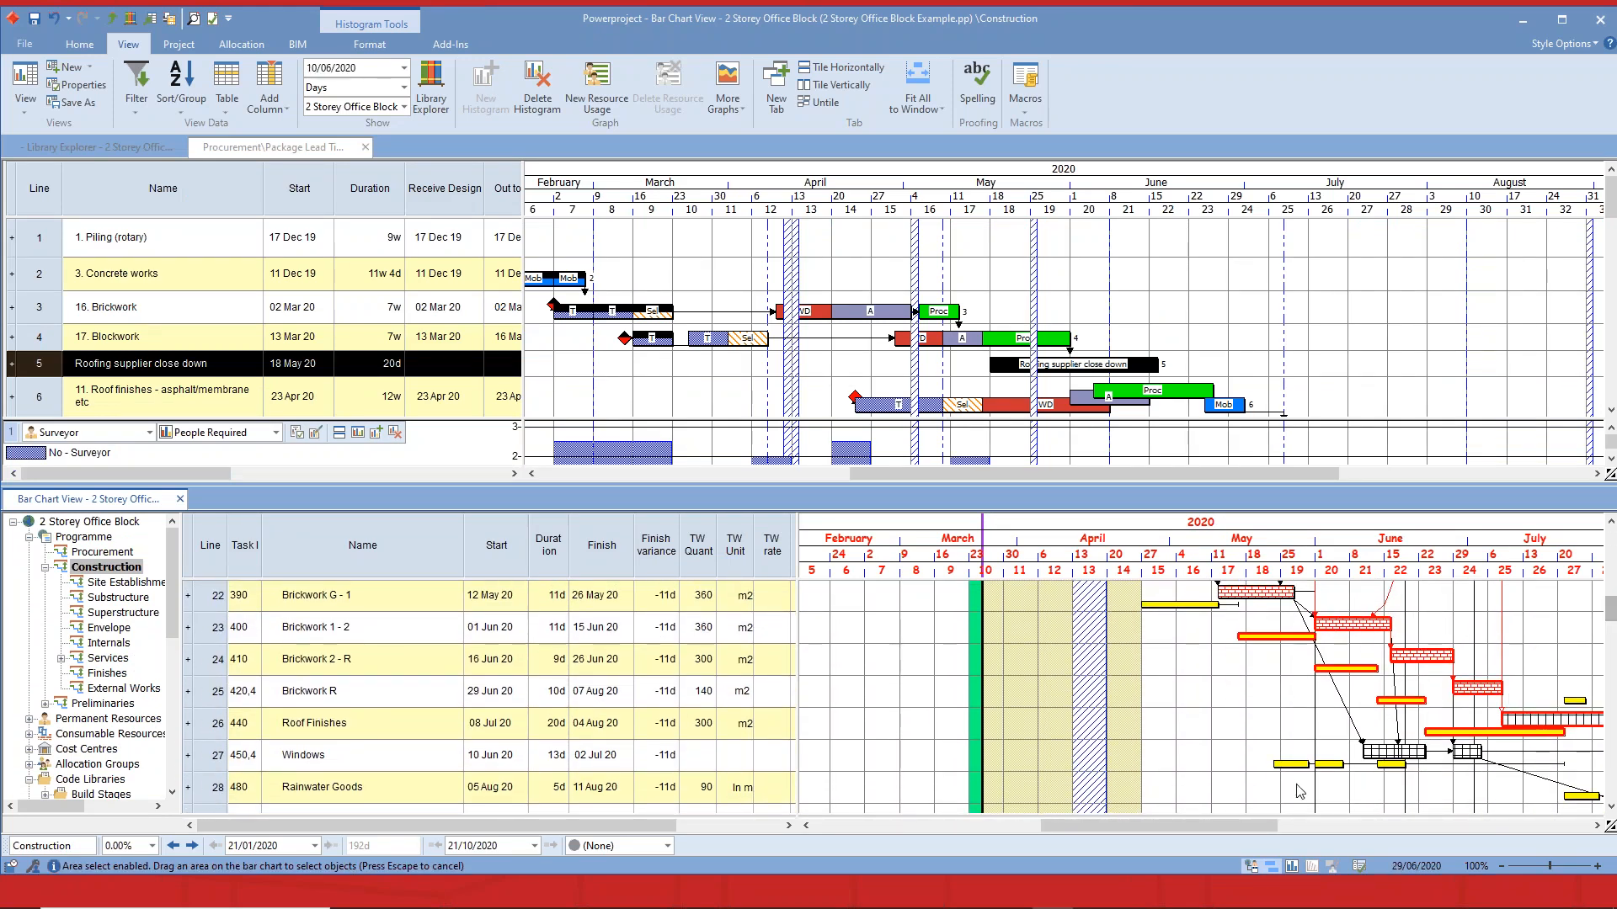
{"action": "left_click_drag", "start_coordinate": [1195, 826], "coordinate": [1312, 829]}
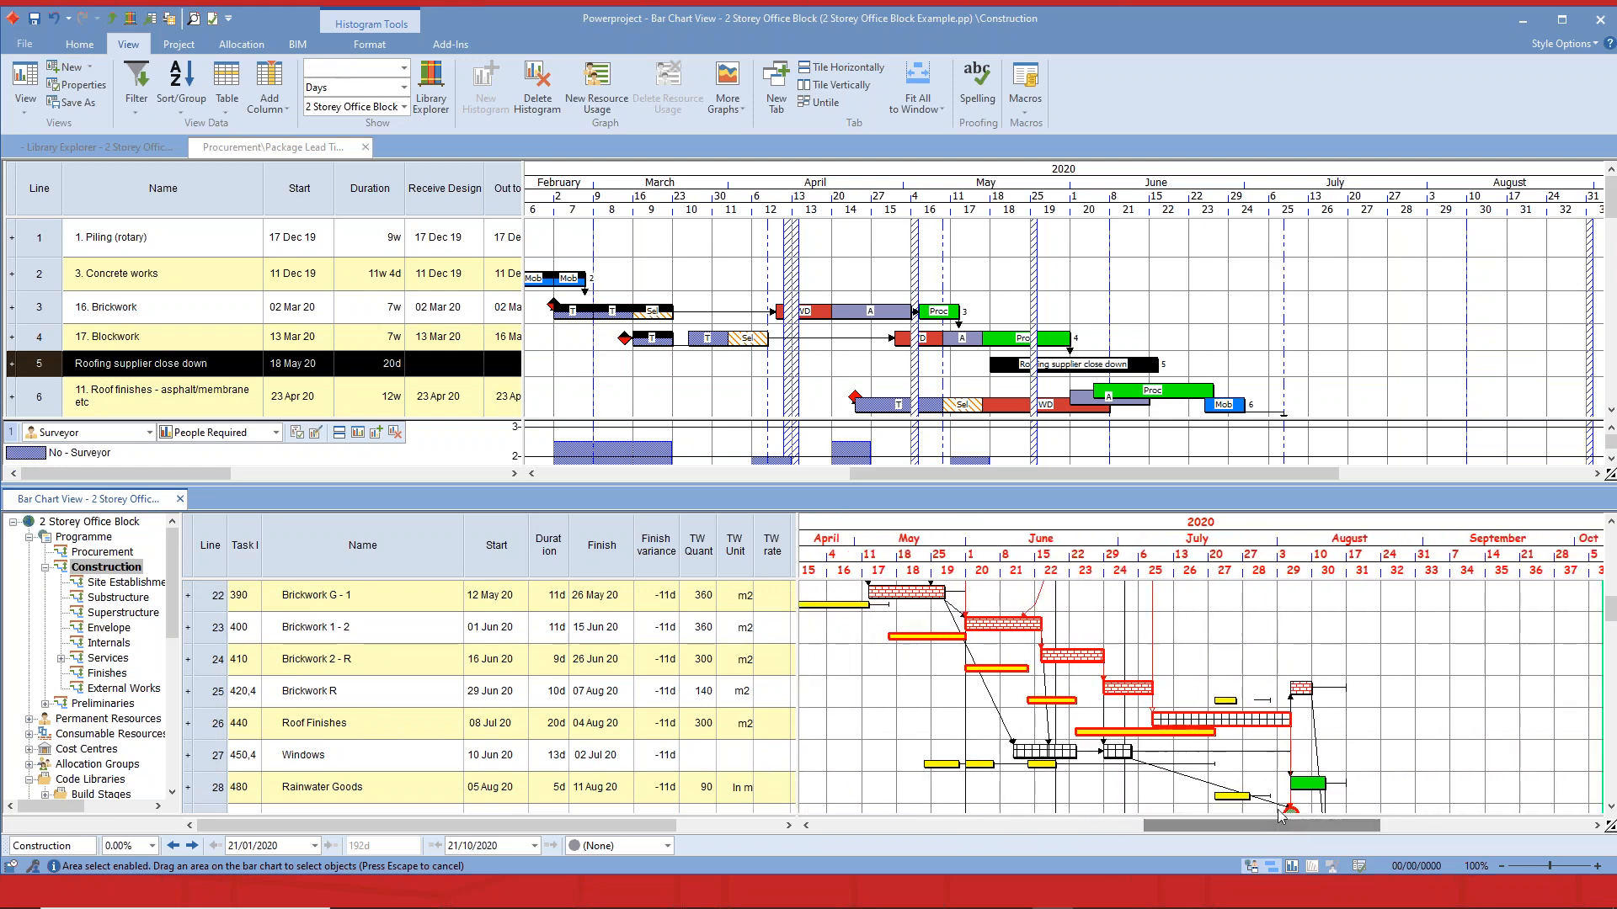
{"action": "left_click", "coordinate": [1206, 724]}
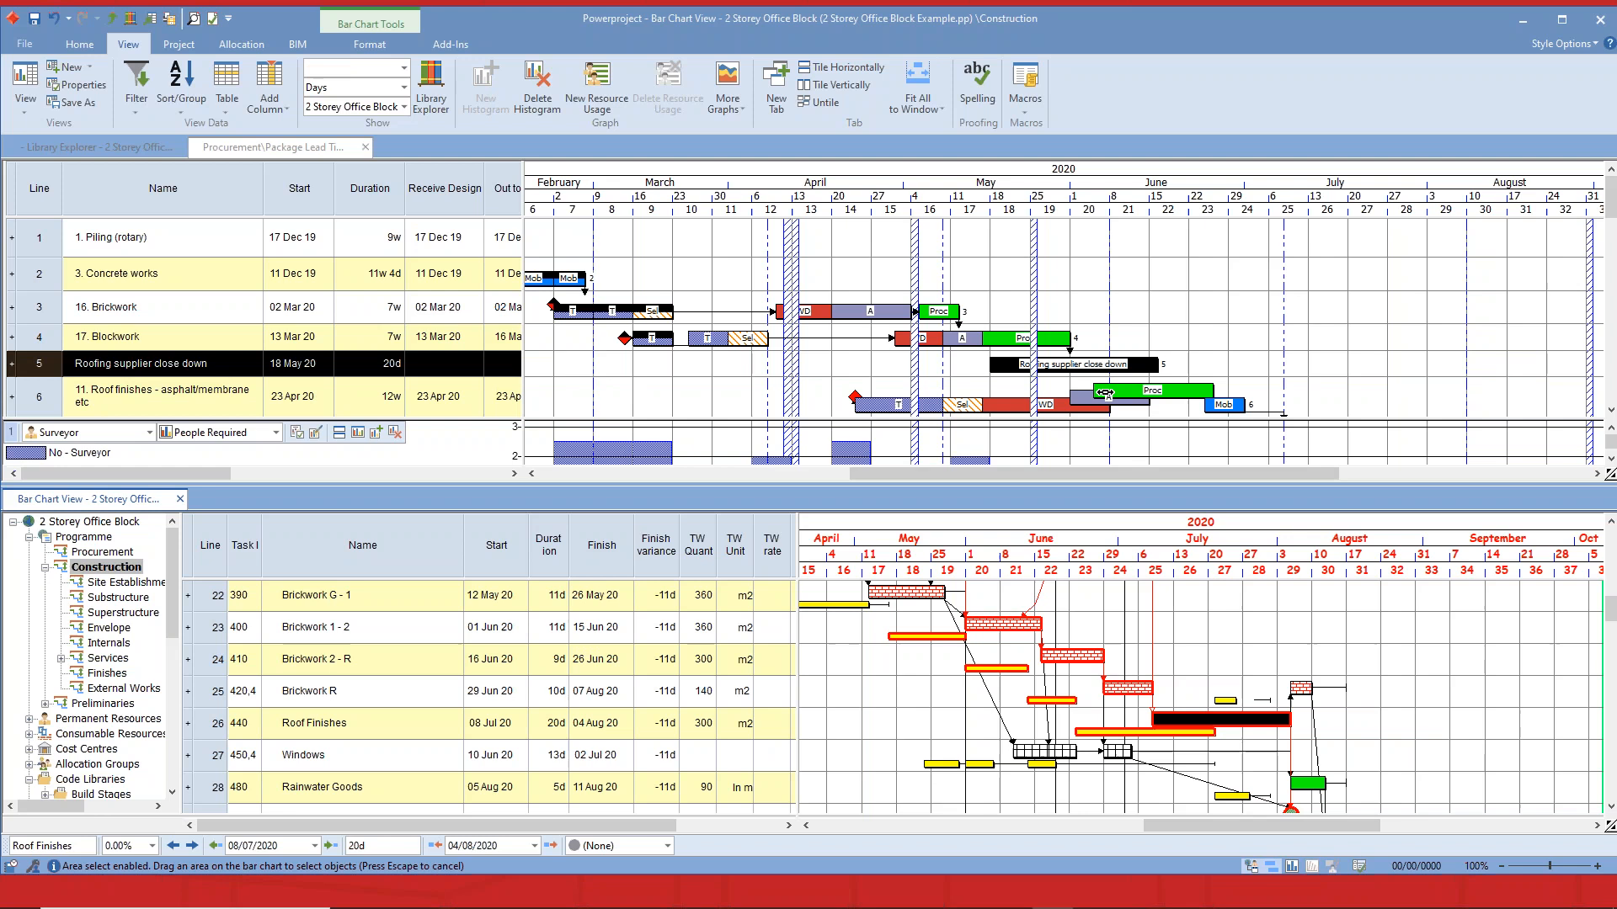
{"action": "left_click", "coordinate": [1288, 343]}
{"action": "scroll", "coordinate": [1288, 343], "scroll_direction": "down", "scroll_amount": 1}
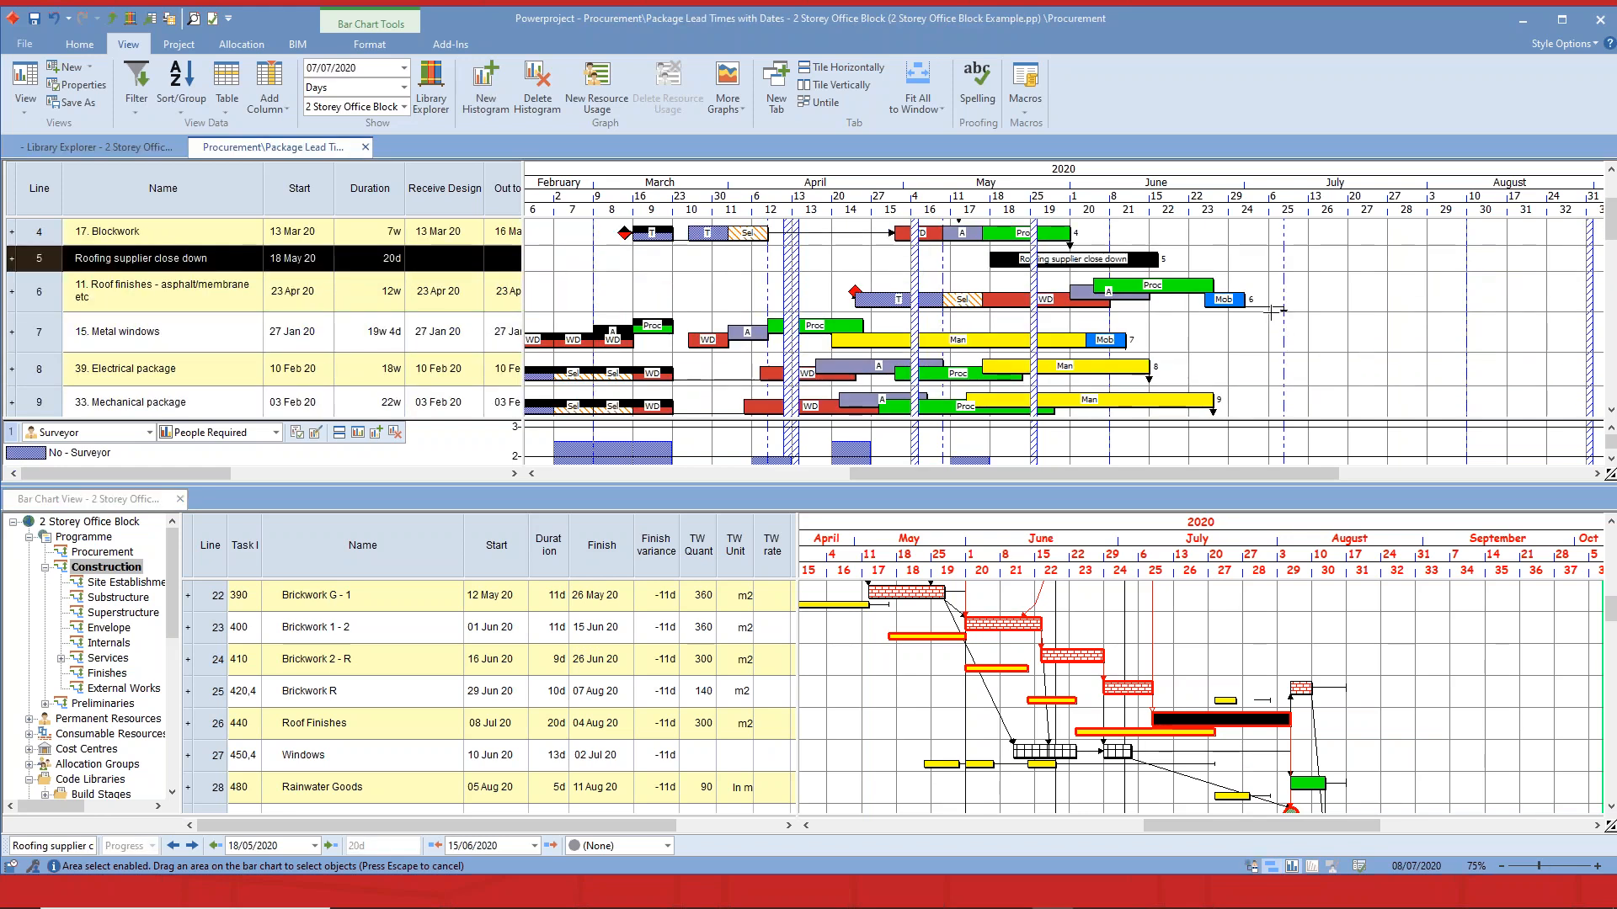
Examine the successor link from the Roof finishes package's mobilisation task to the Roof Finishes construction task.
{"action": "left_click", "coordinate": [1231, 301]}
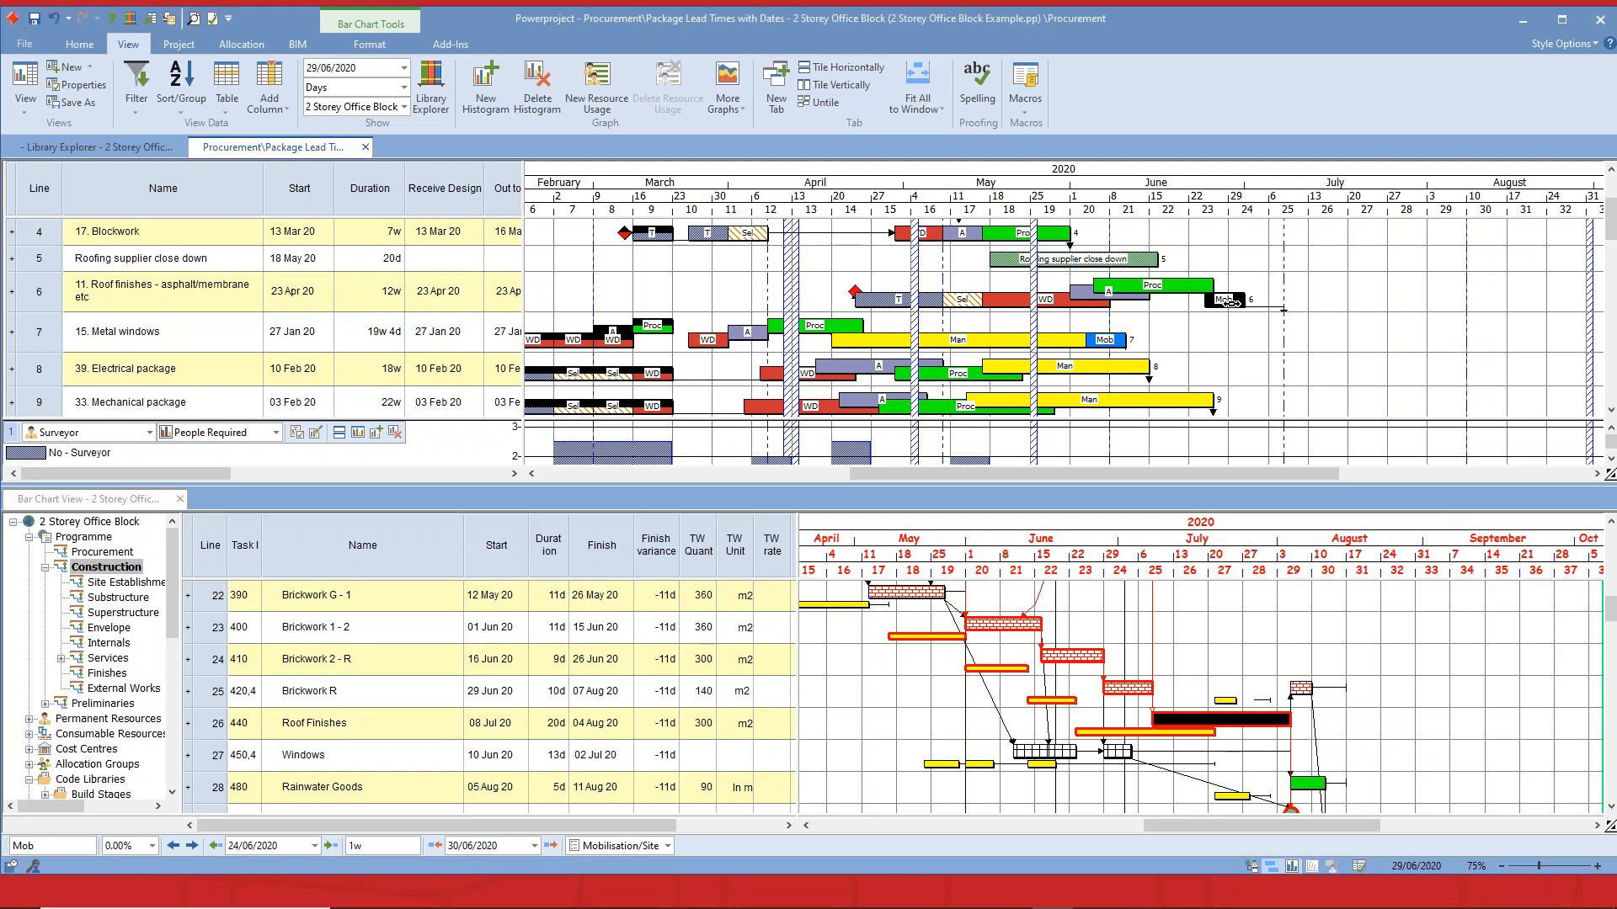
{"action": "right_click", "coordinate": [1231, 303]}
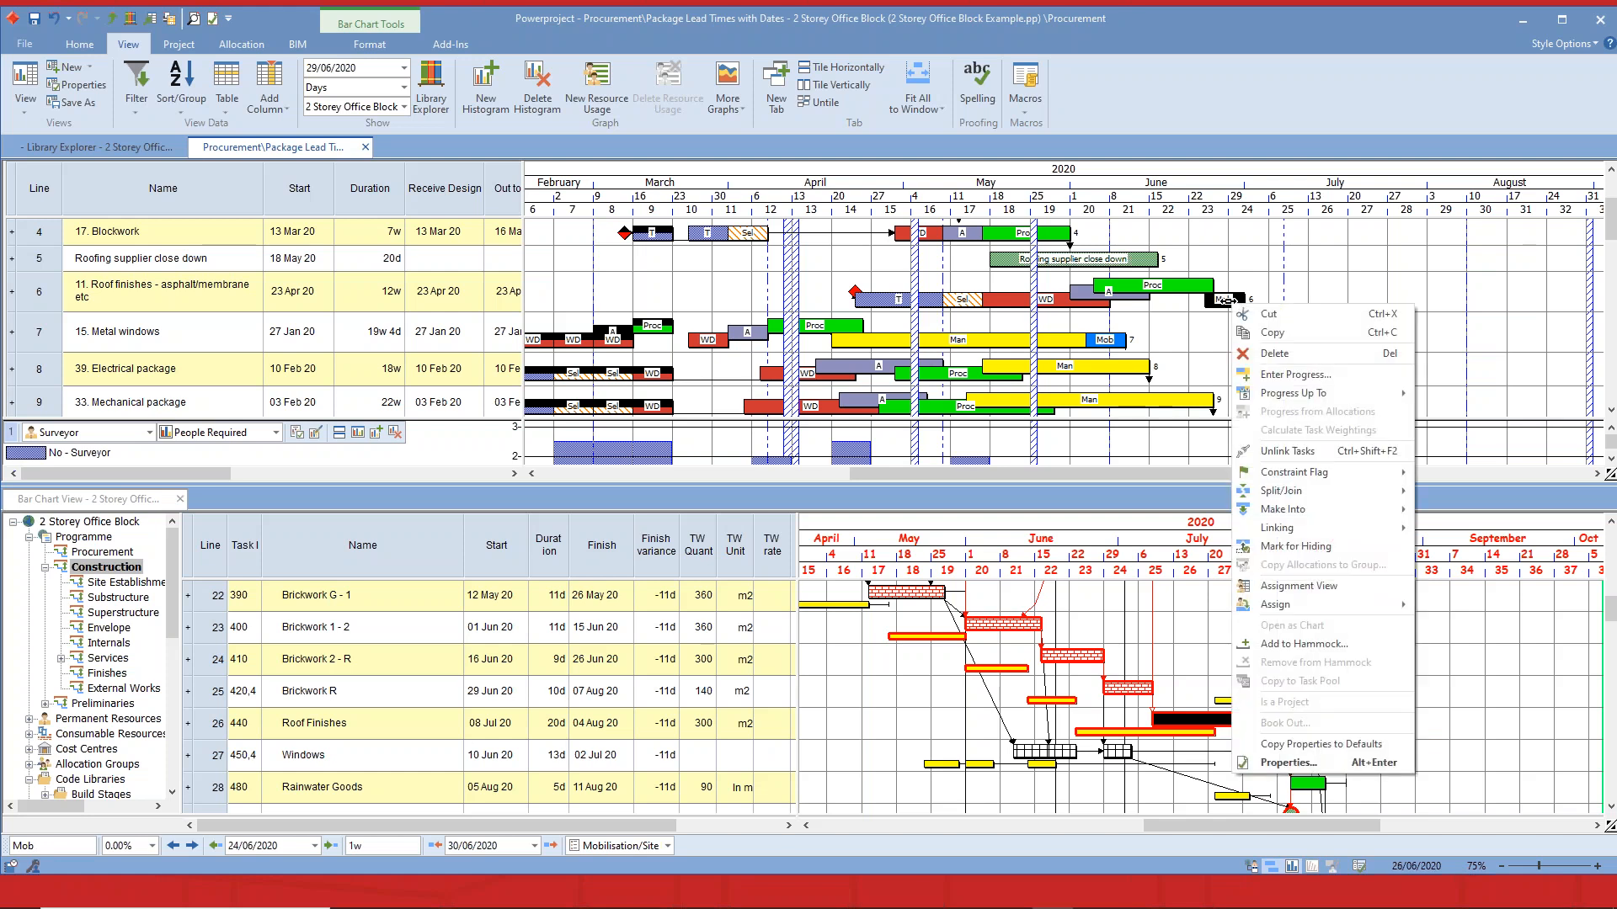
{"action": "key", "text": "Escape"}
{"action": "key", "text": "Escape"}
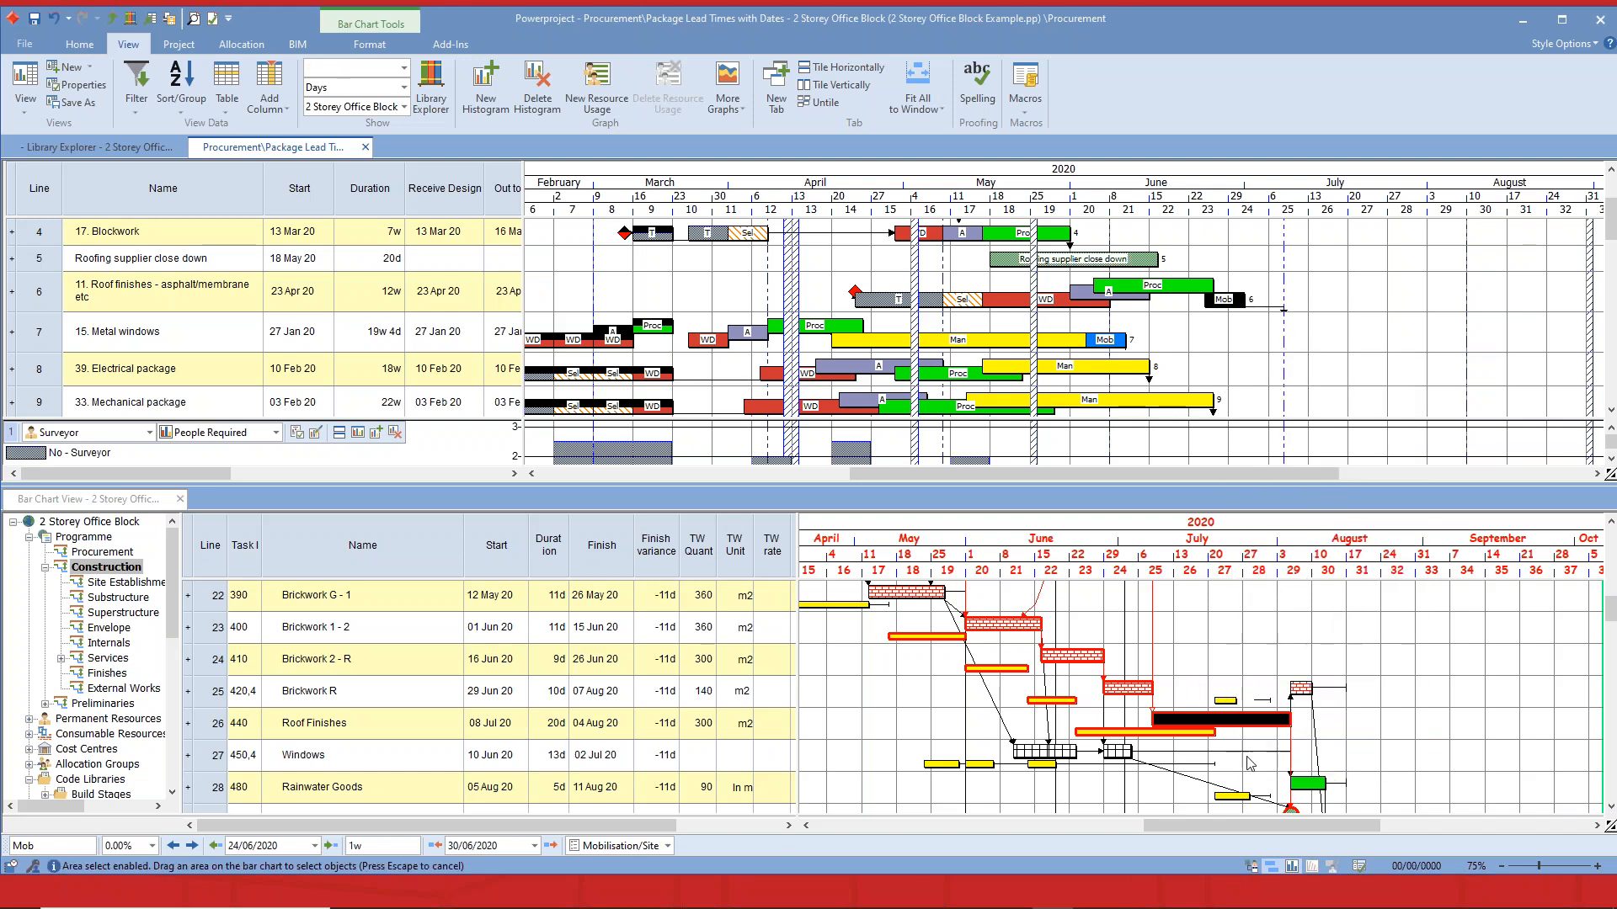
{"action": "left_click", "coordinate": [1357, 871]}
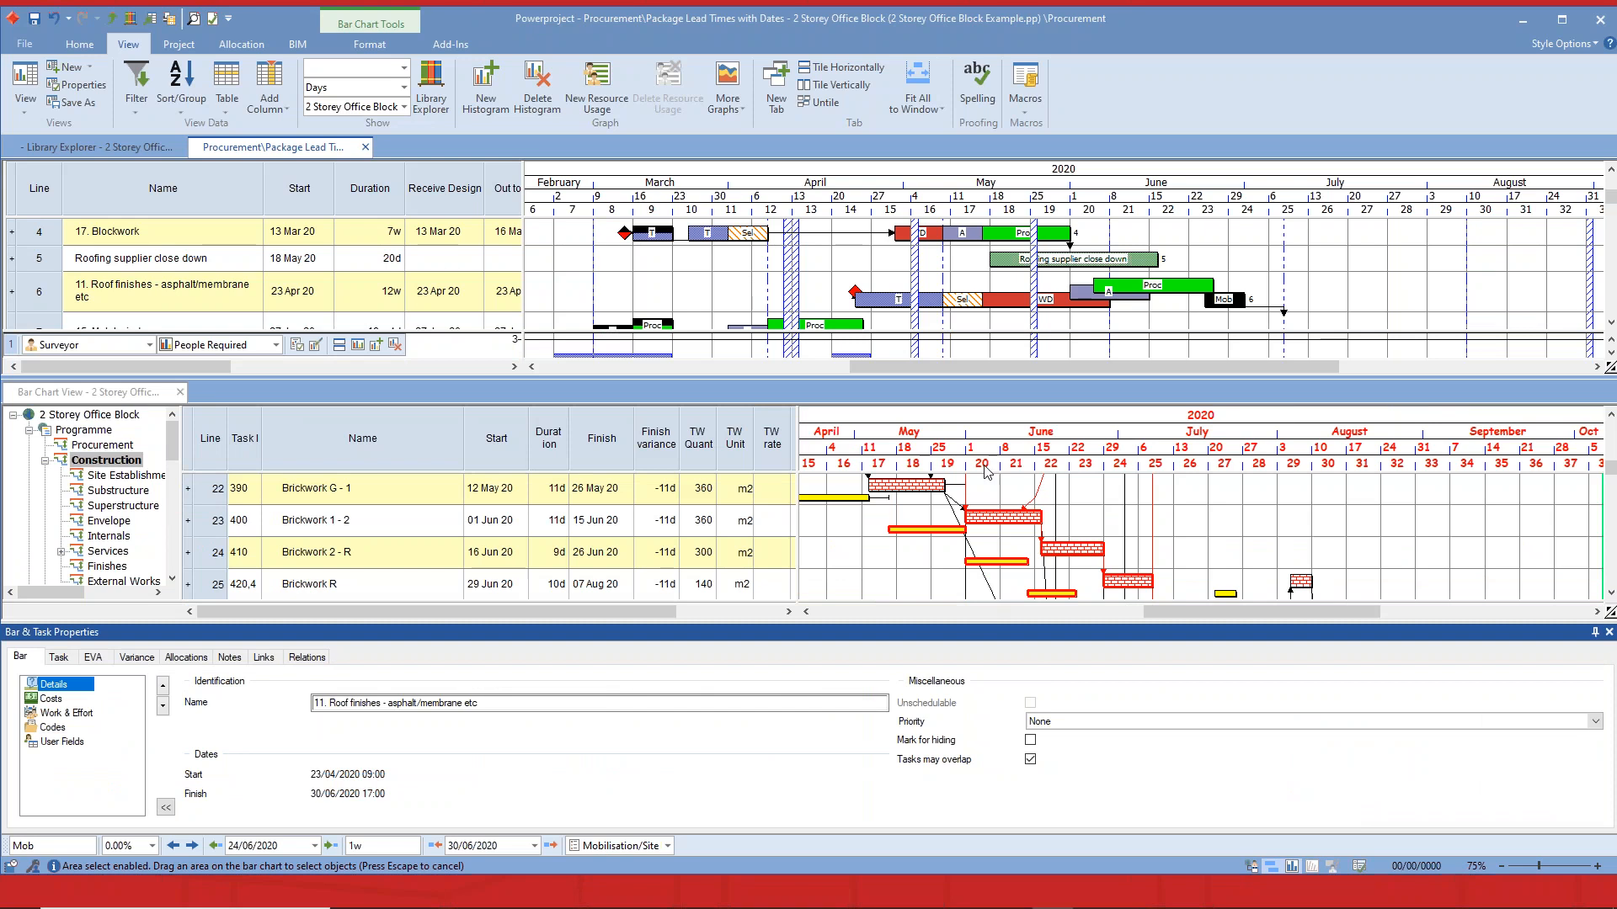
{"action": "left_click", "coordinate": [264, 657]}
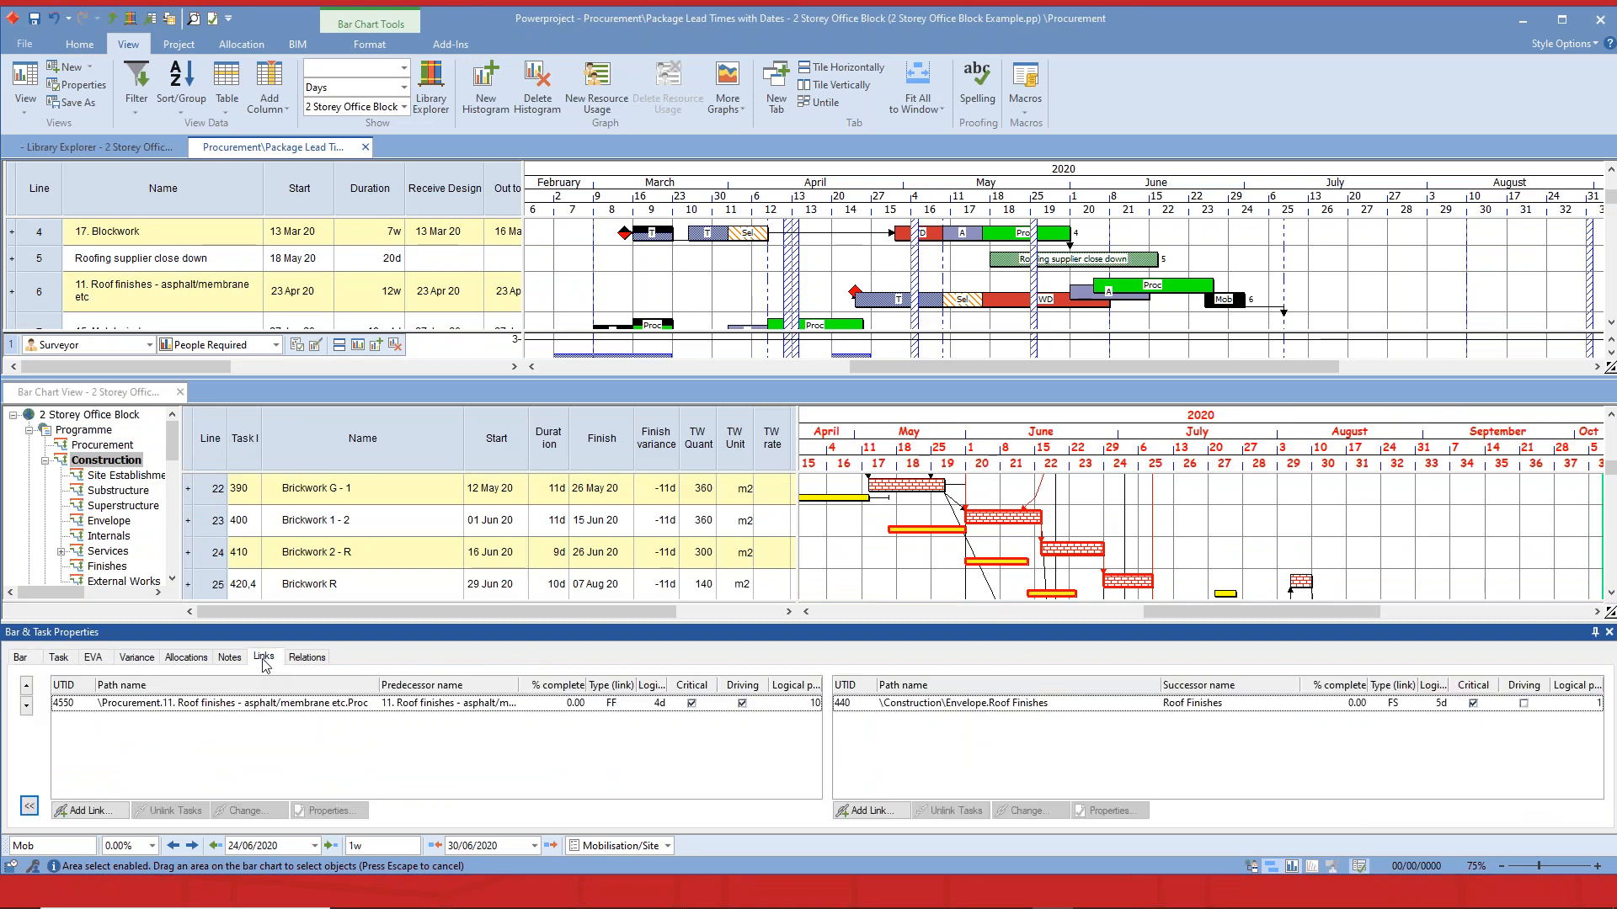
{"action": "left_click", "coordinate": [856, 707]}
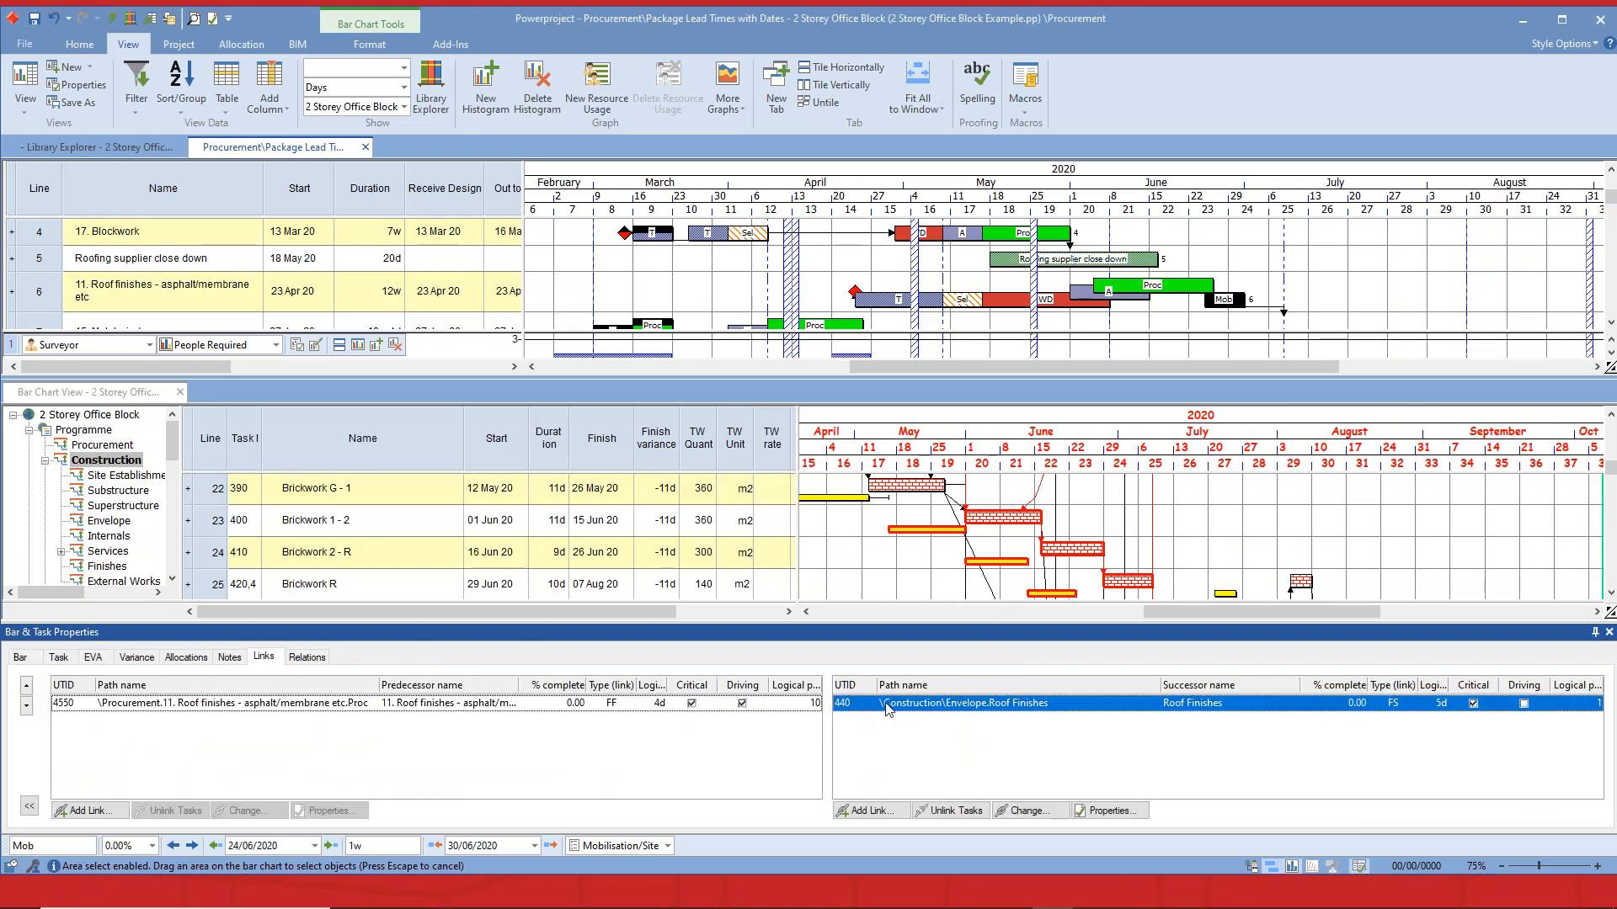
Check the Roof Finishes construction task's predecessor link from the procurement mobilisation task, and close the properties view.
{"action": "left_click", "coordinate": [1421, 512]}
{"action": "scroll", "coordinate": [1428, 521], "scroll_direction": "down", "scroll_amount": 2}
{"action": "scroll", "coordinate": [1428, 520], "scroll_direction": "up", "scroll_amount": 1}
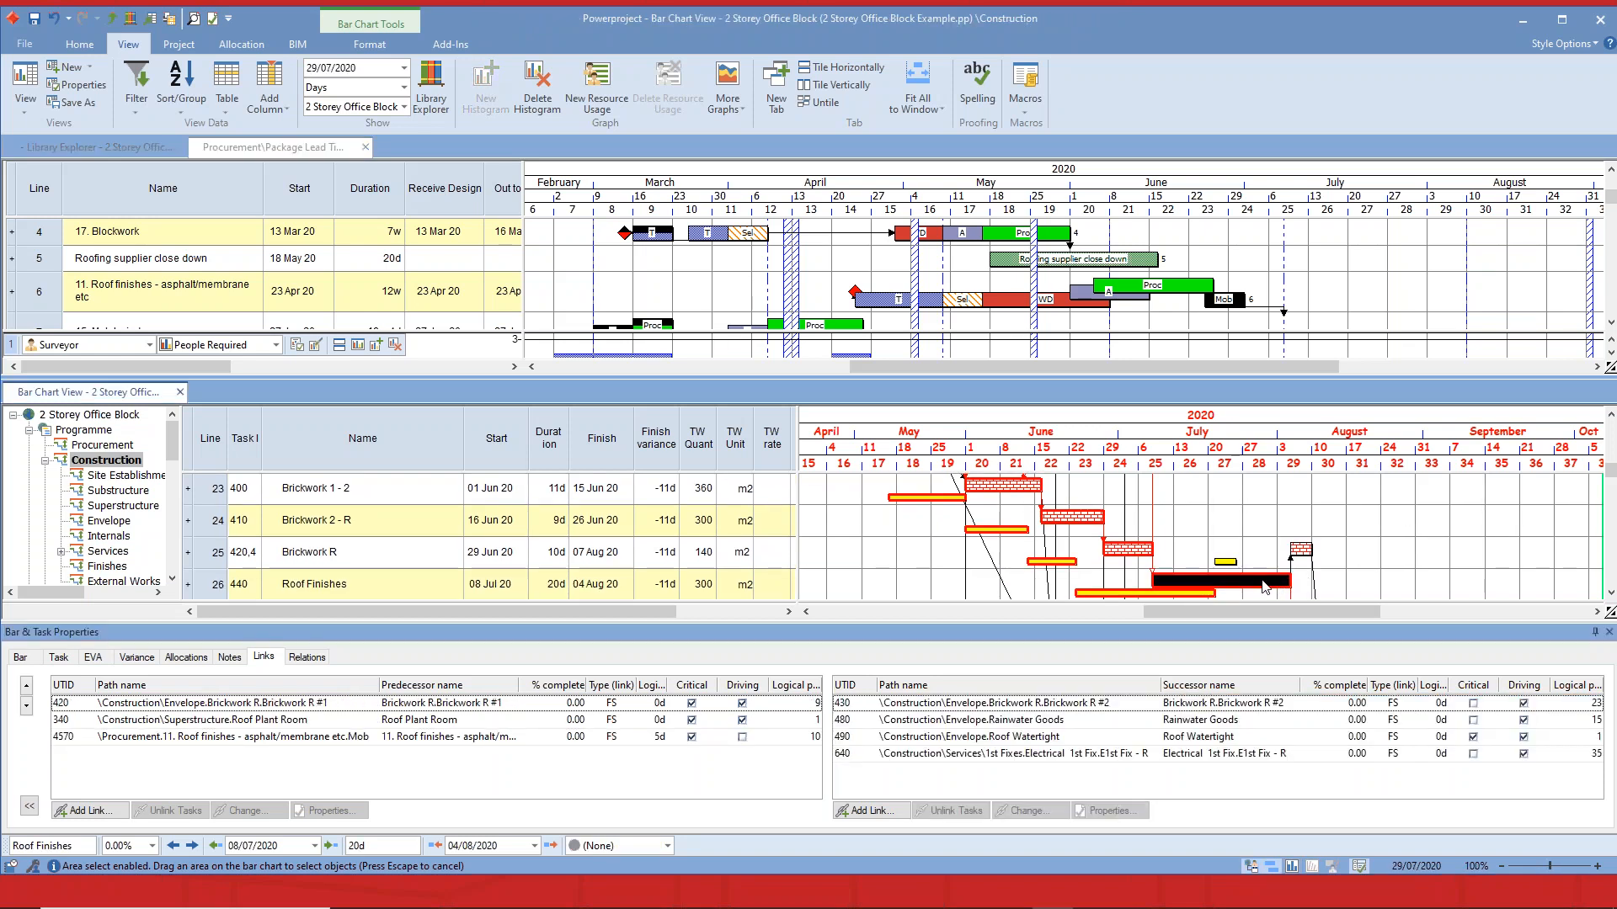
{"action": "left_click", "coordinate": [75, 737]}
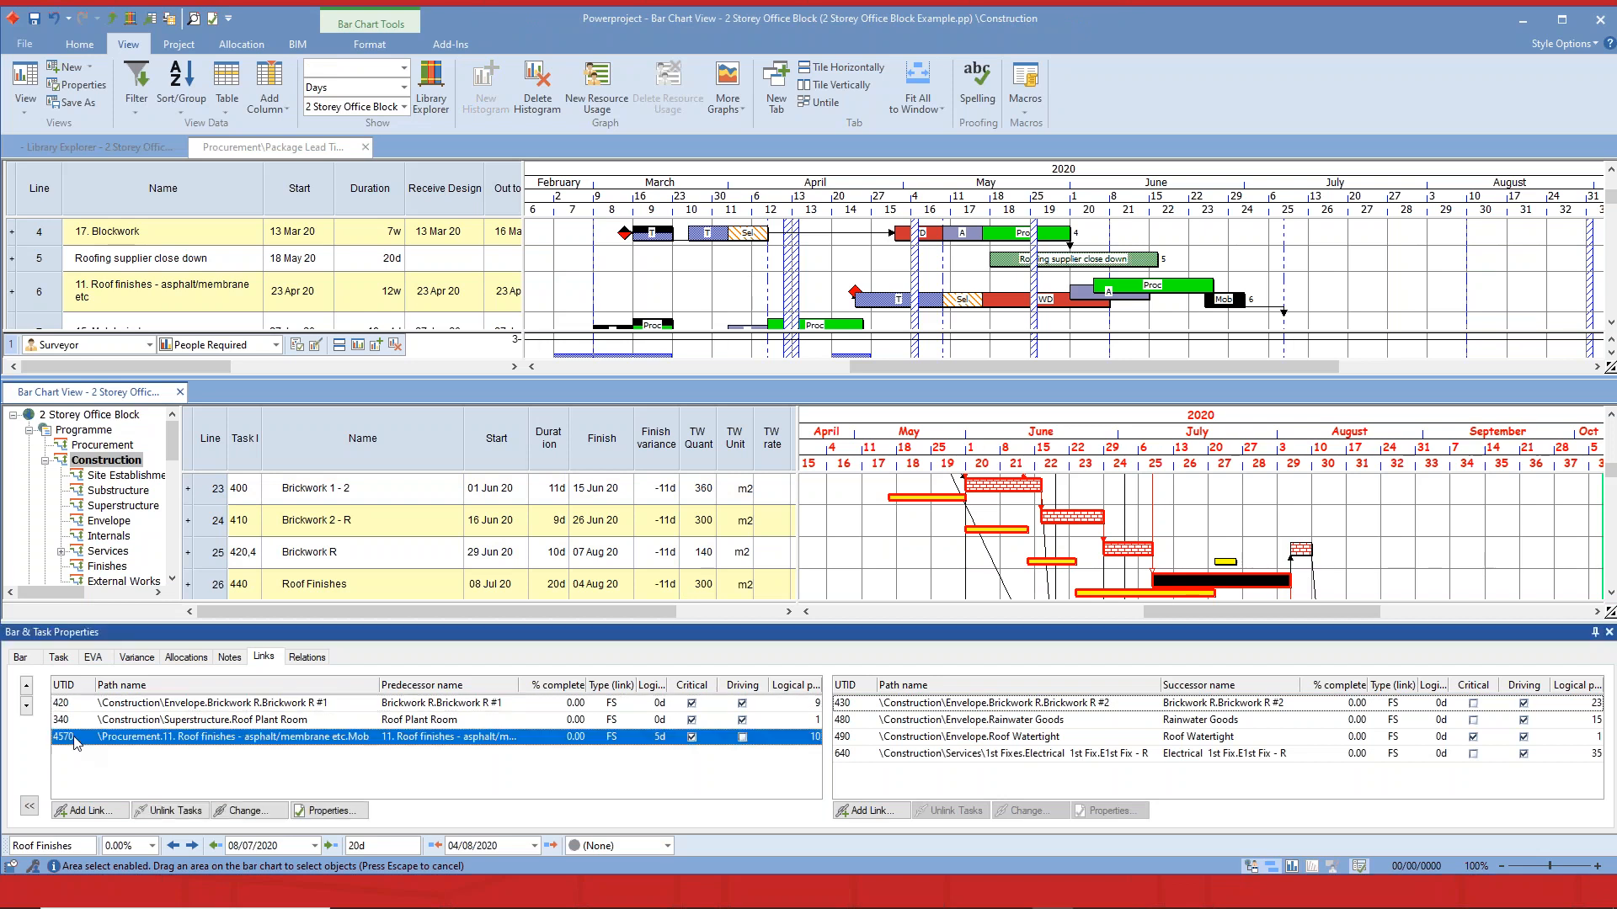
{"action": "left_click", "coordinate": [1220, 521]}
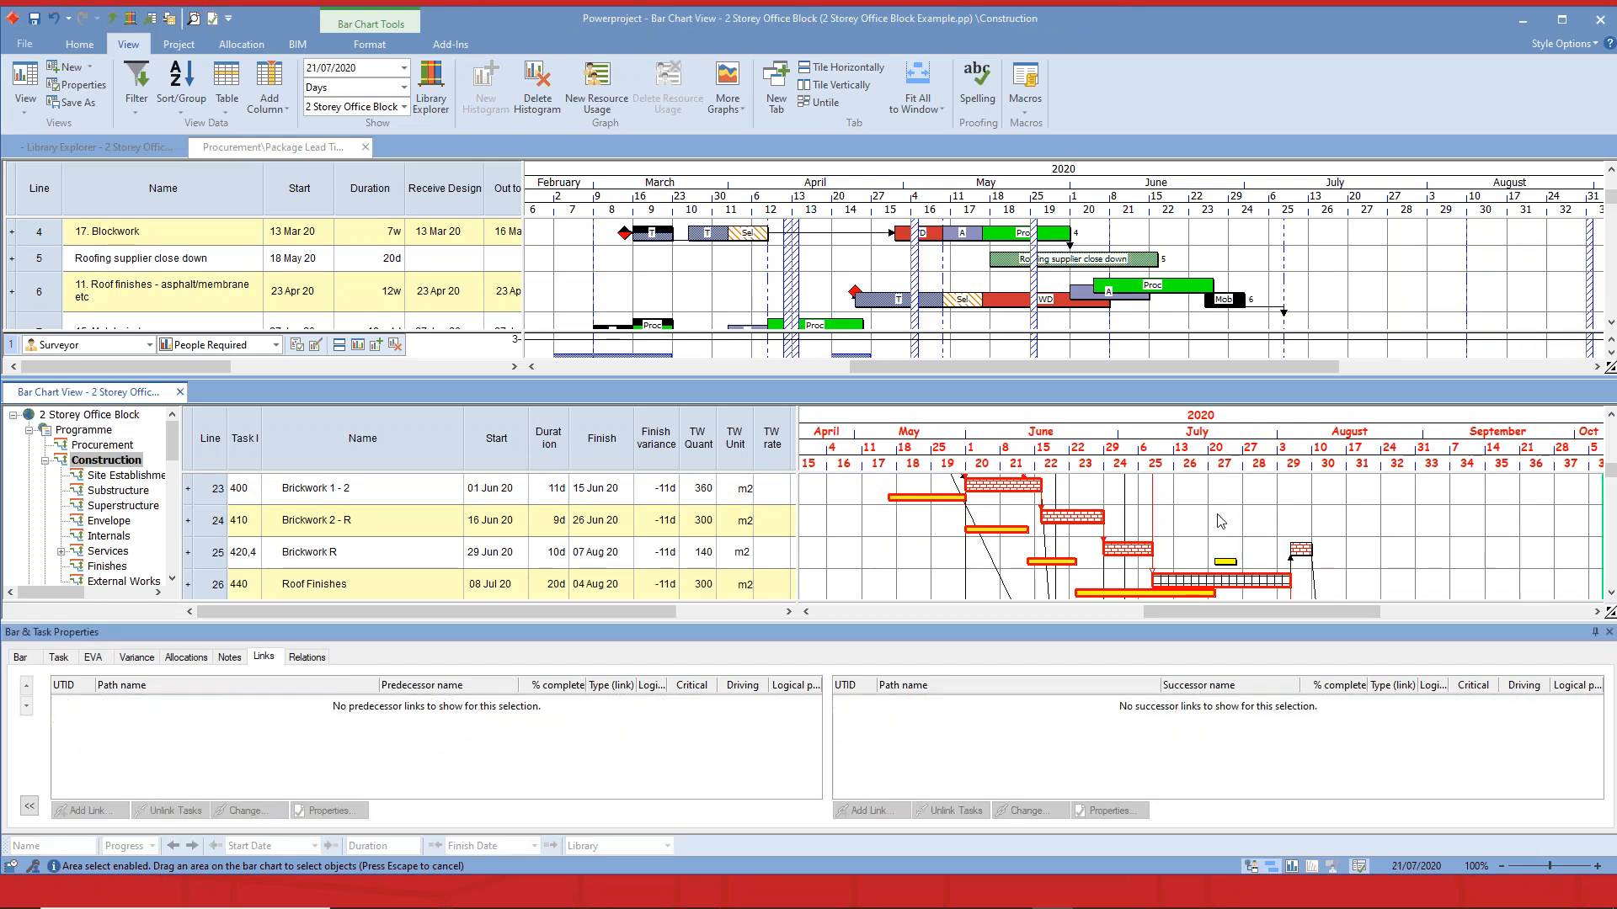
{"action": "left_click", "coordinate": [1609, 632]}
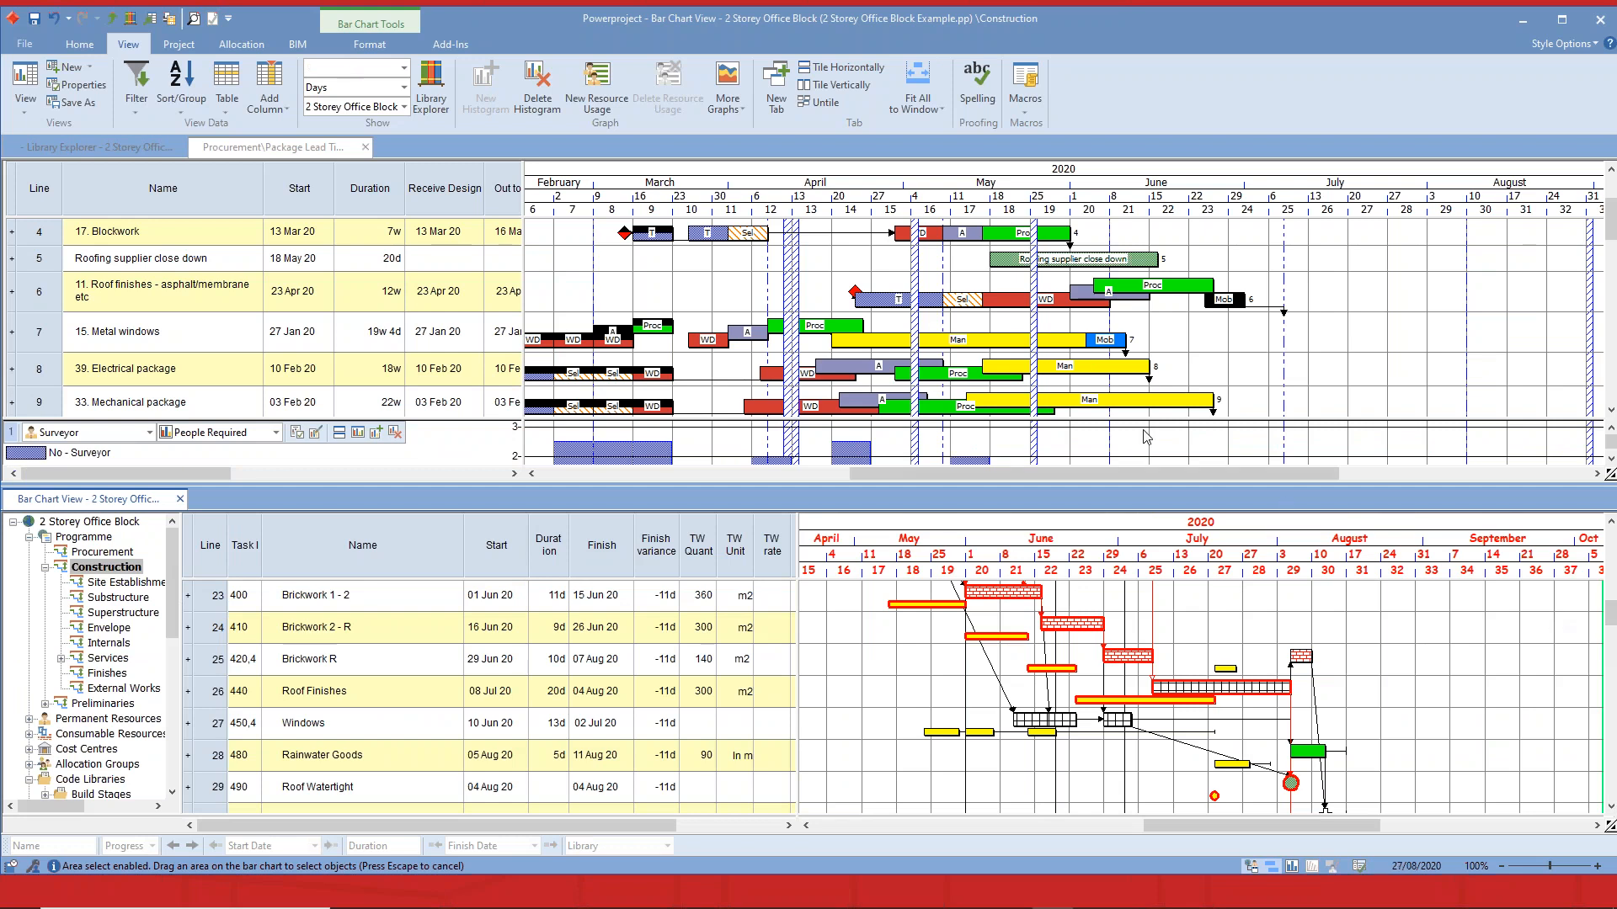
Link the Roof finishes package's selection task to the Roofing supplier close down bar, and link that bar's finish to the package's working drawings task.
{"action": "left_click", "coordinate": [1050, 261]}
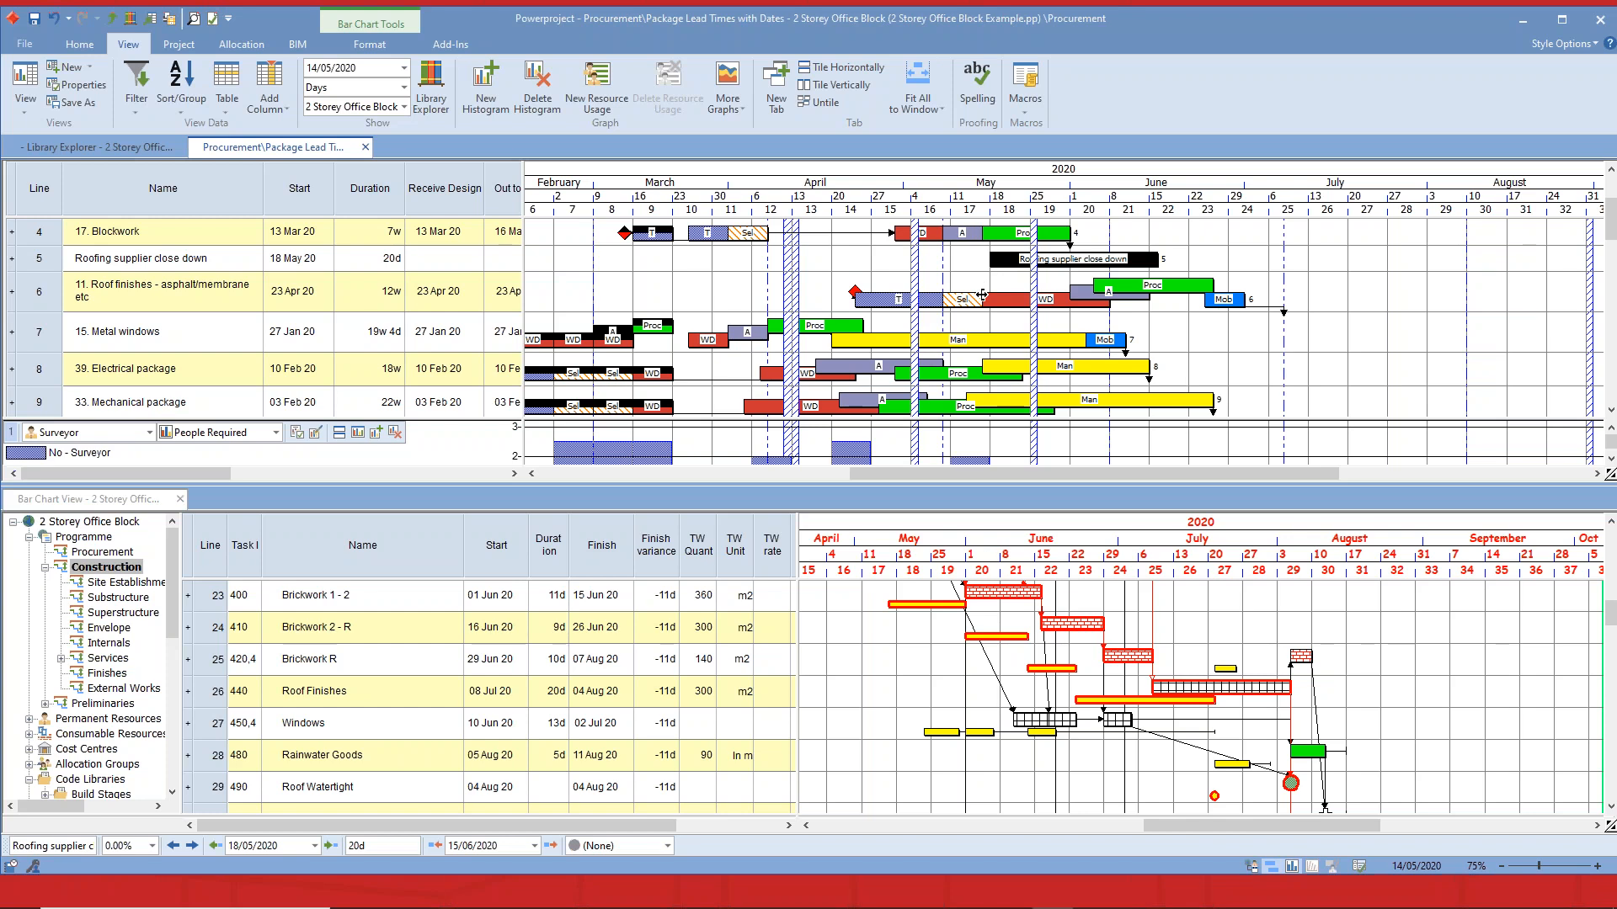
{"action": "left_click_drag", "start_coordinate": [982, 295], "coordinate": [994, 271]}
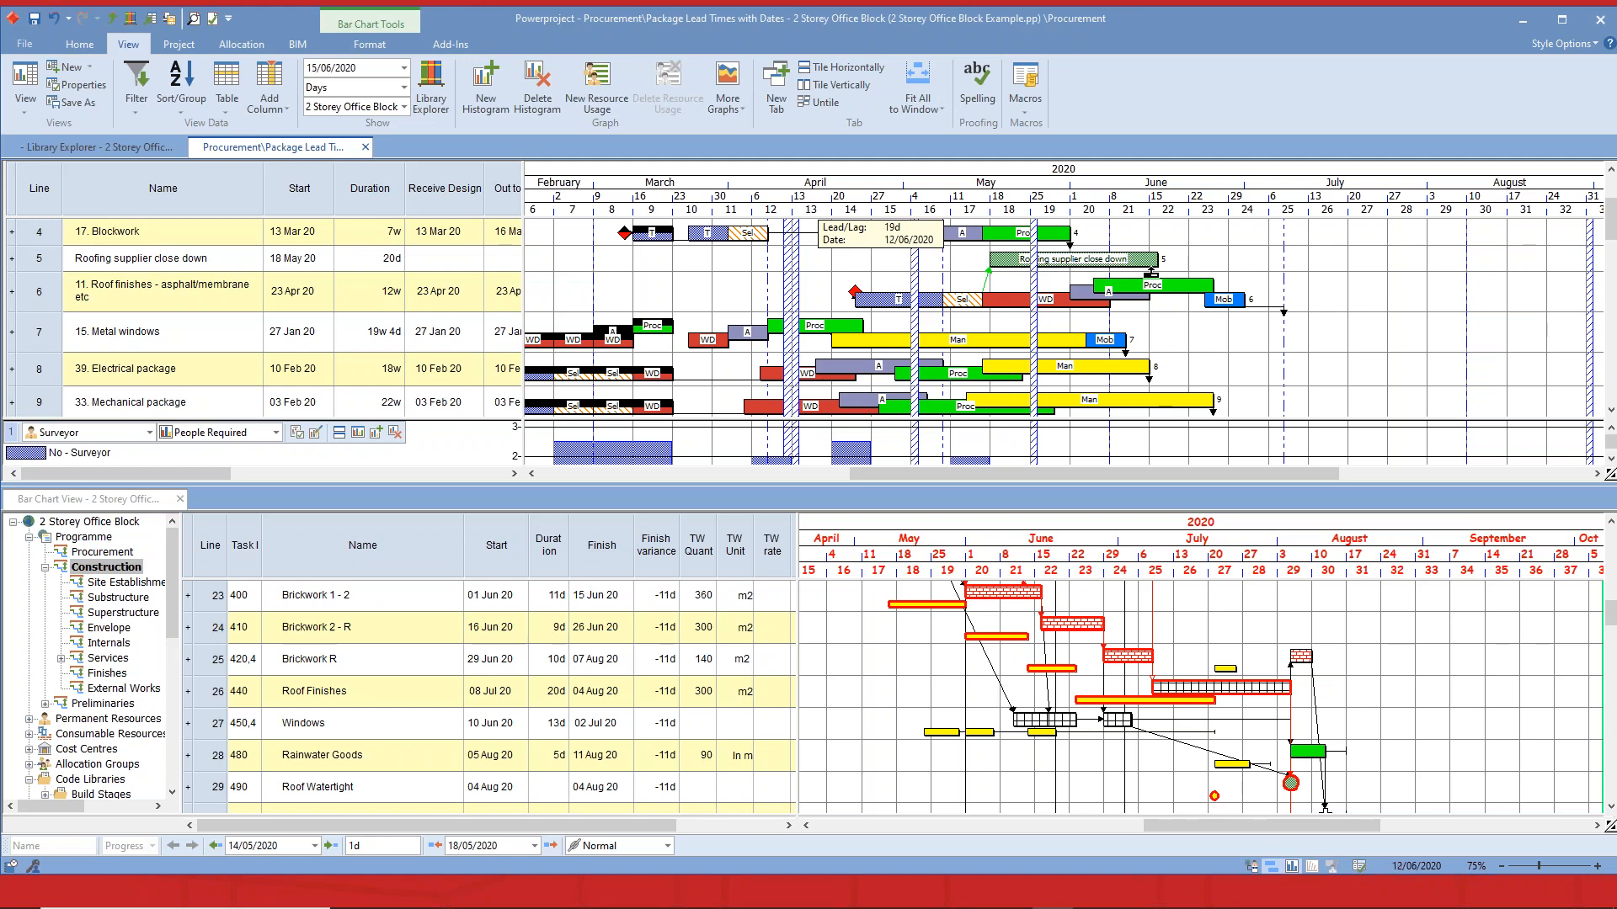
{"action": "left_click_drag", "start_coordinate": [1151, 271], "coordinate": [994, 296]}
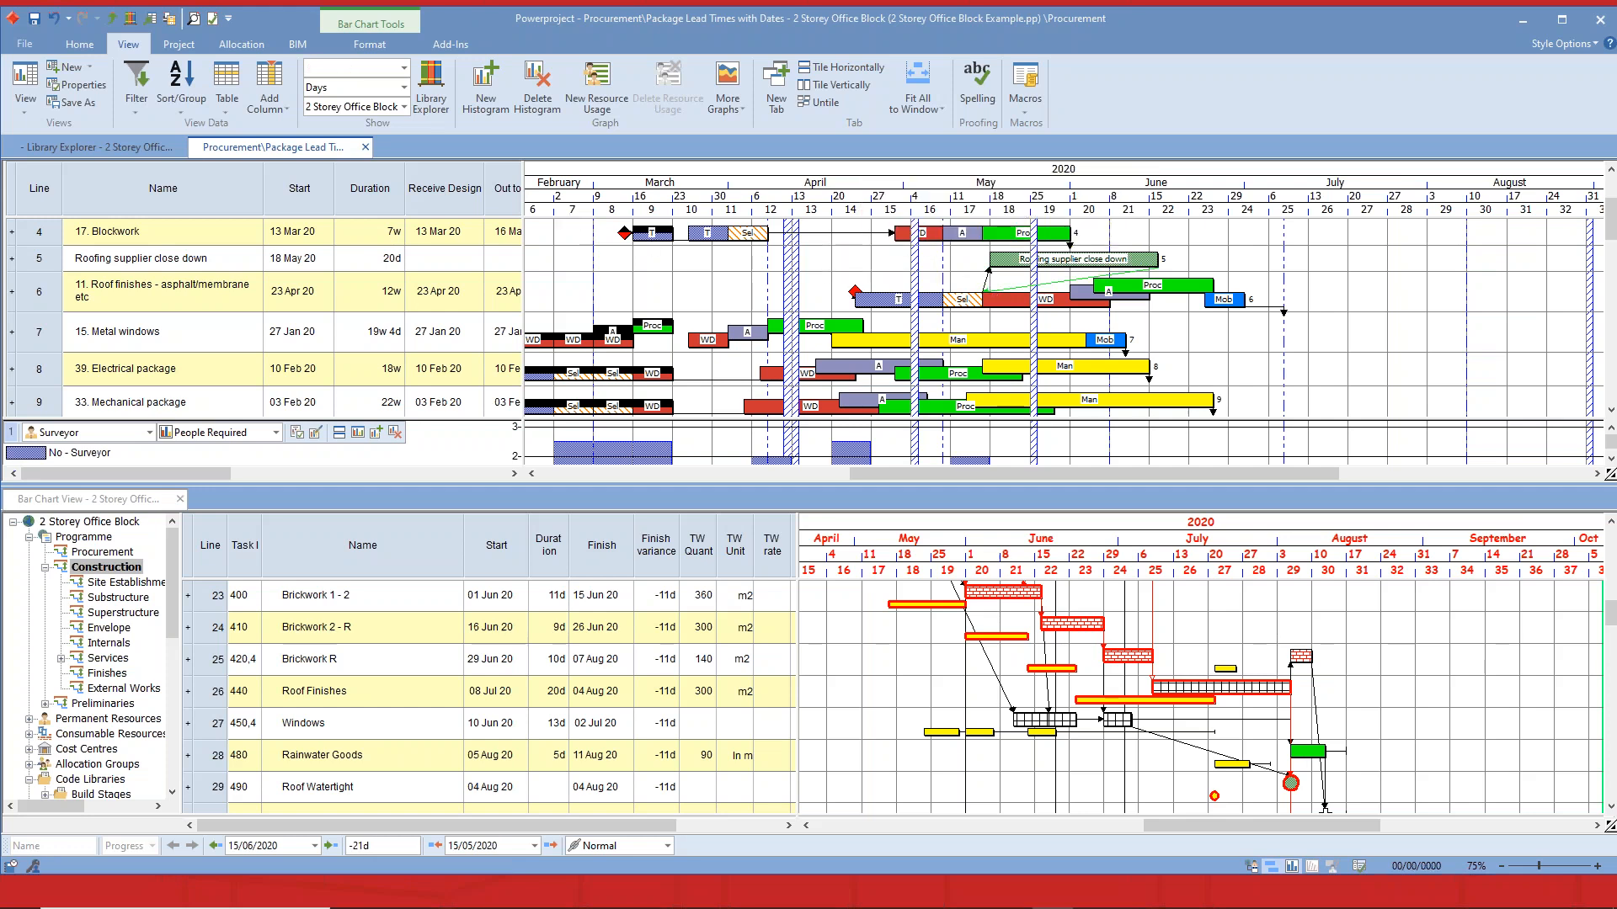
Set the link category to Change to logic for the link from Roofing supplier close down to the Roof finishes package.
{"action": "left_click", "coordinate": [213, 18]}
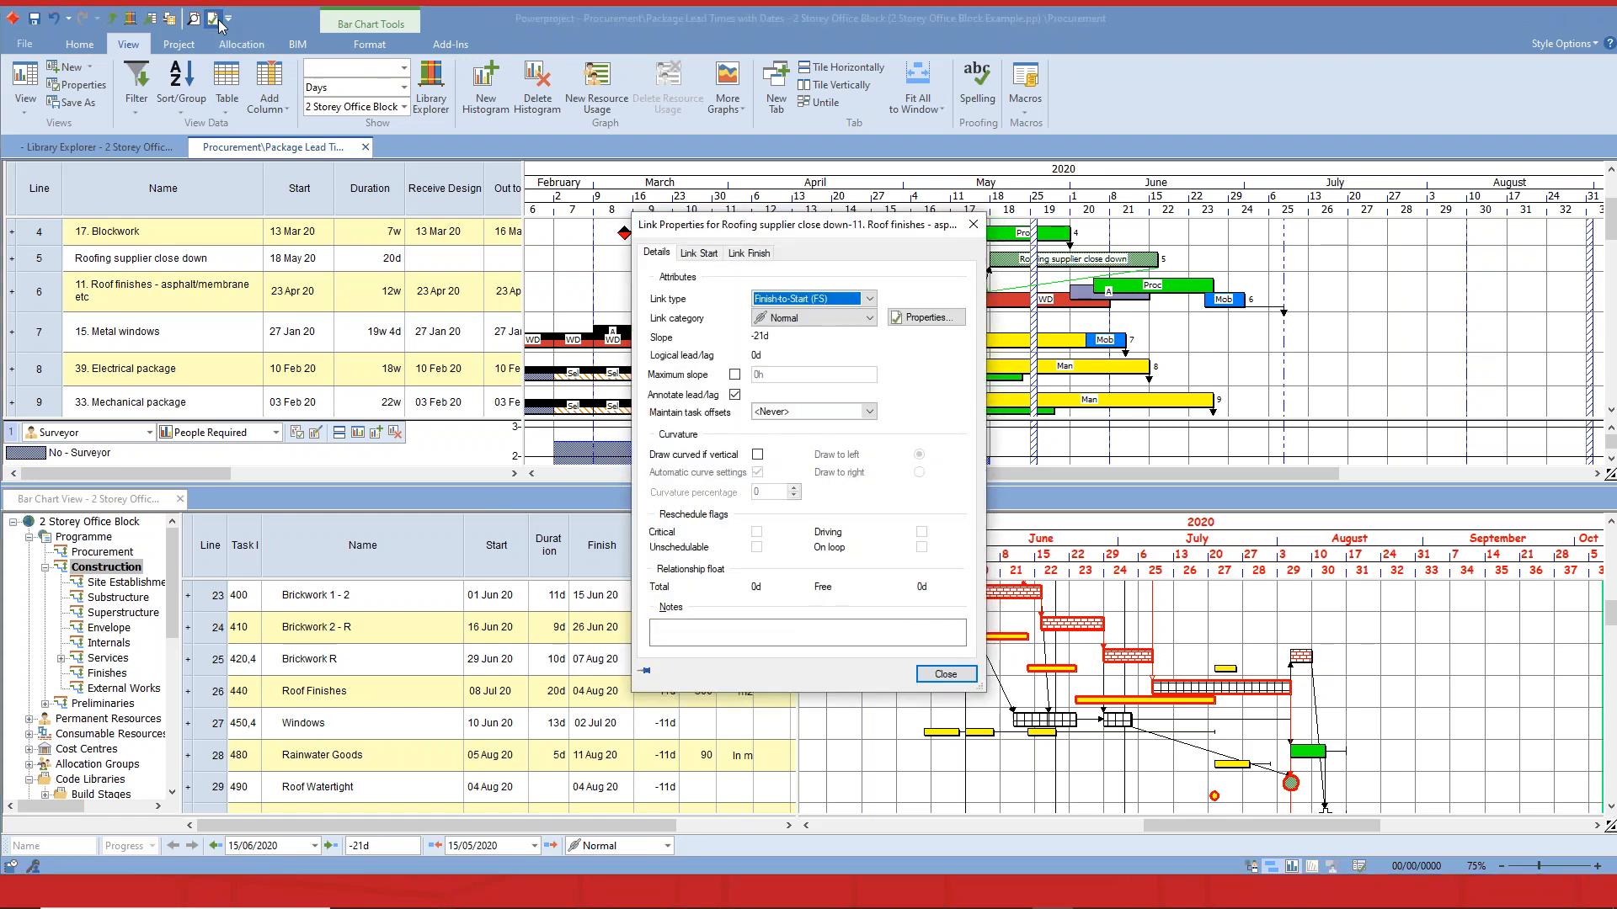
{"action": "left_click", "coordinate": [804, 318]}
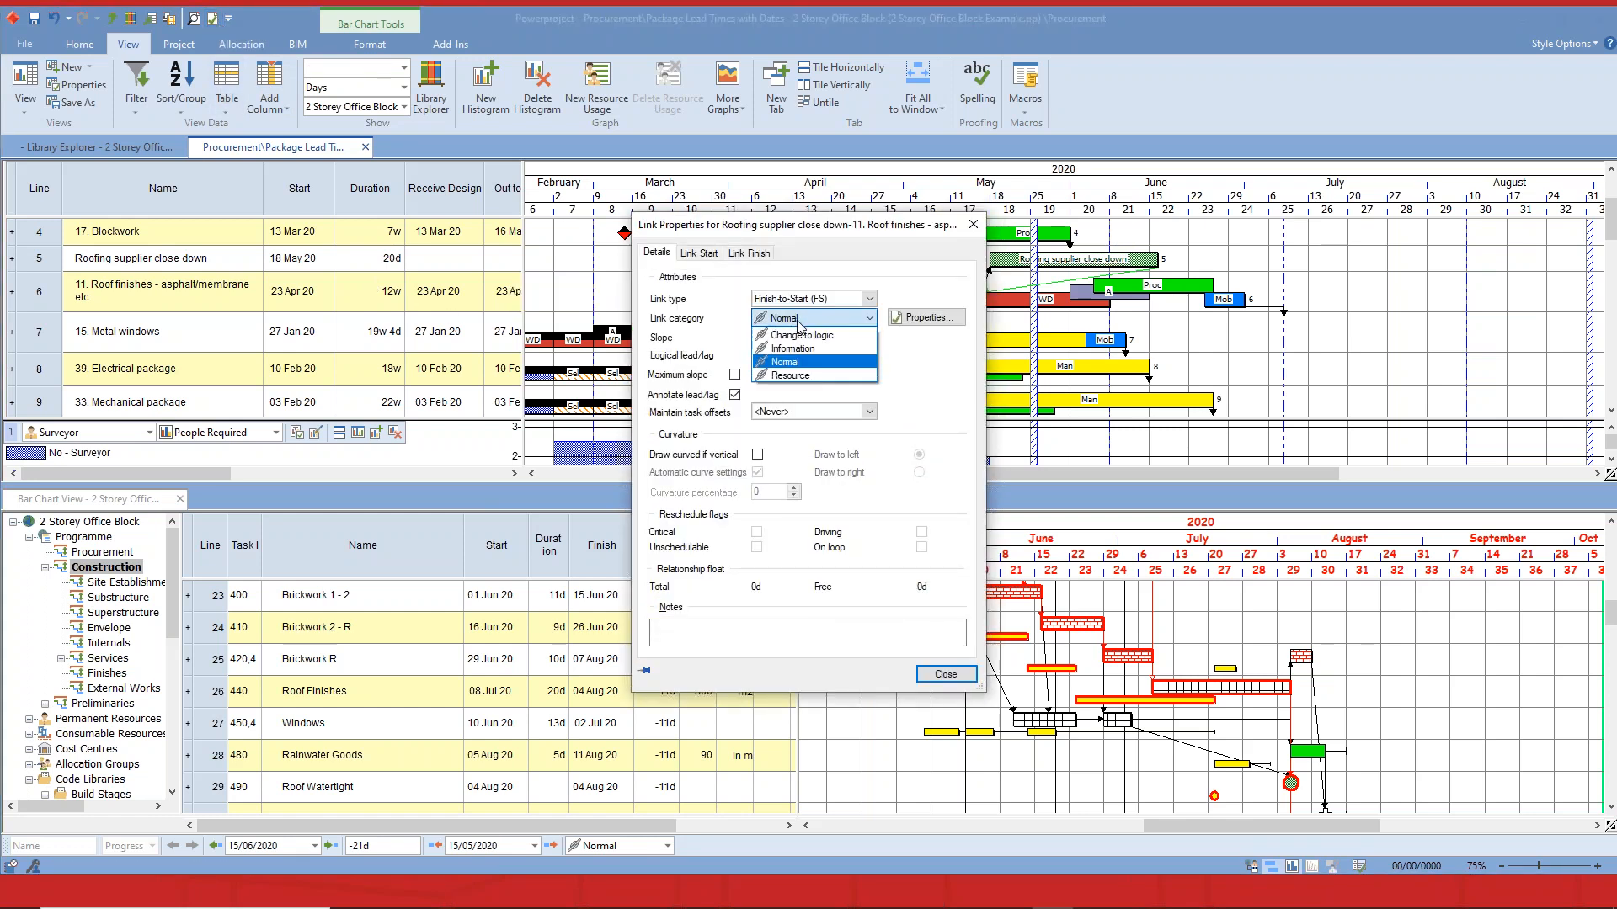
{"action": "left_click", "coordinate": [834, 336]}
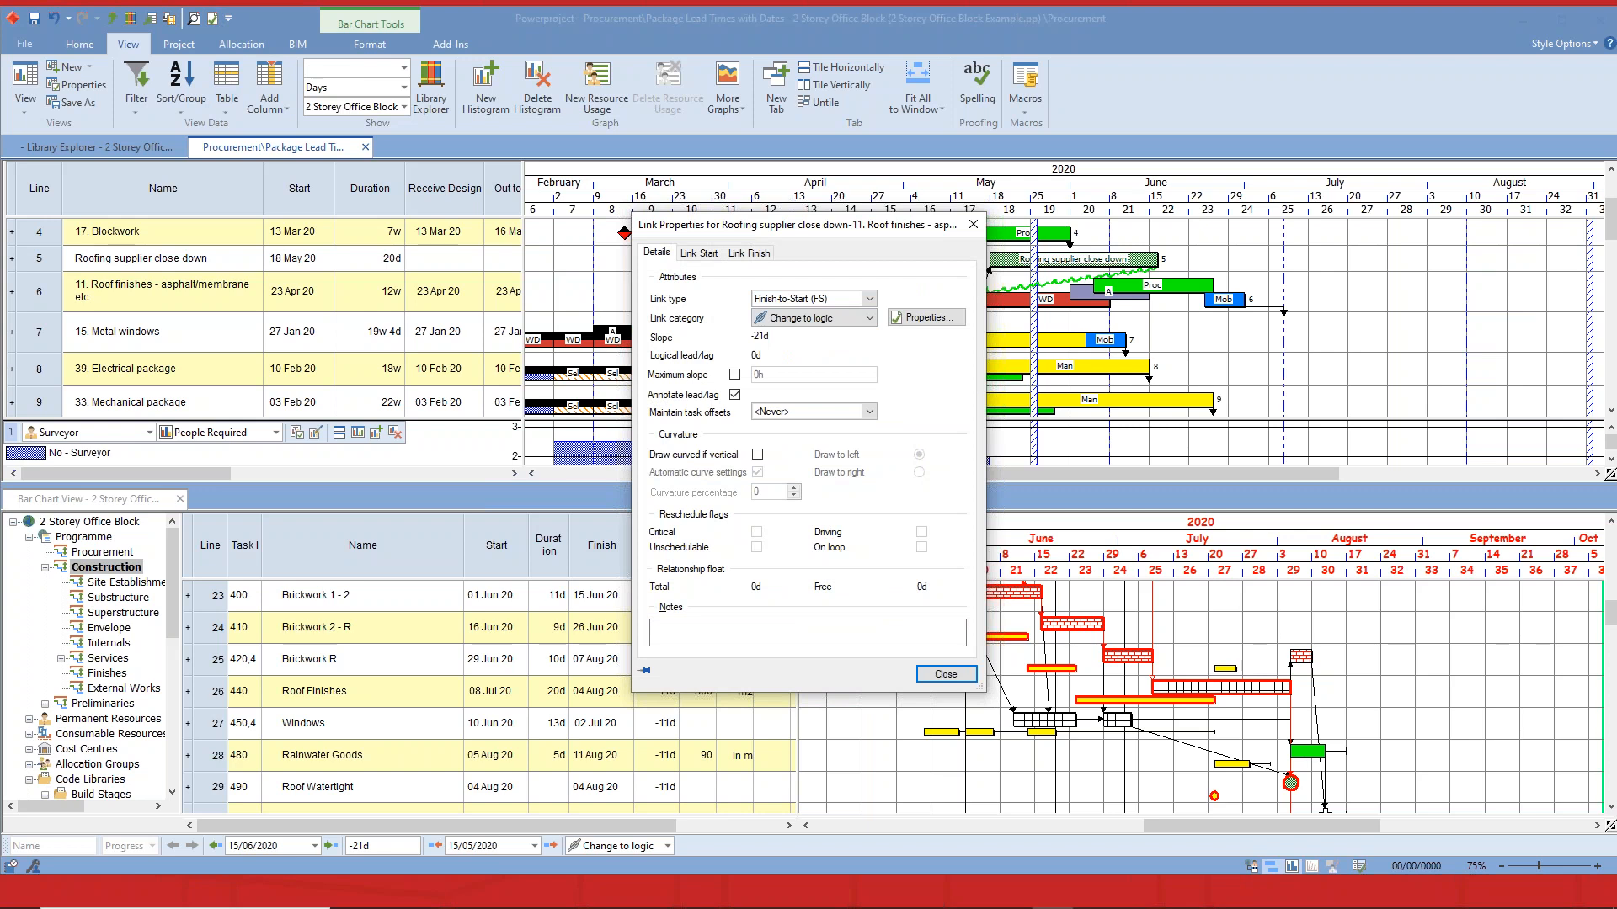
{"action": "left_click", "coordinate": [945, 674]}
{"action": "left_click", "coordinate": [1319, 365]}
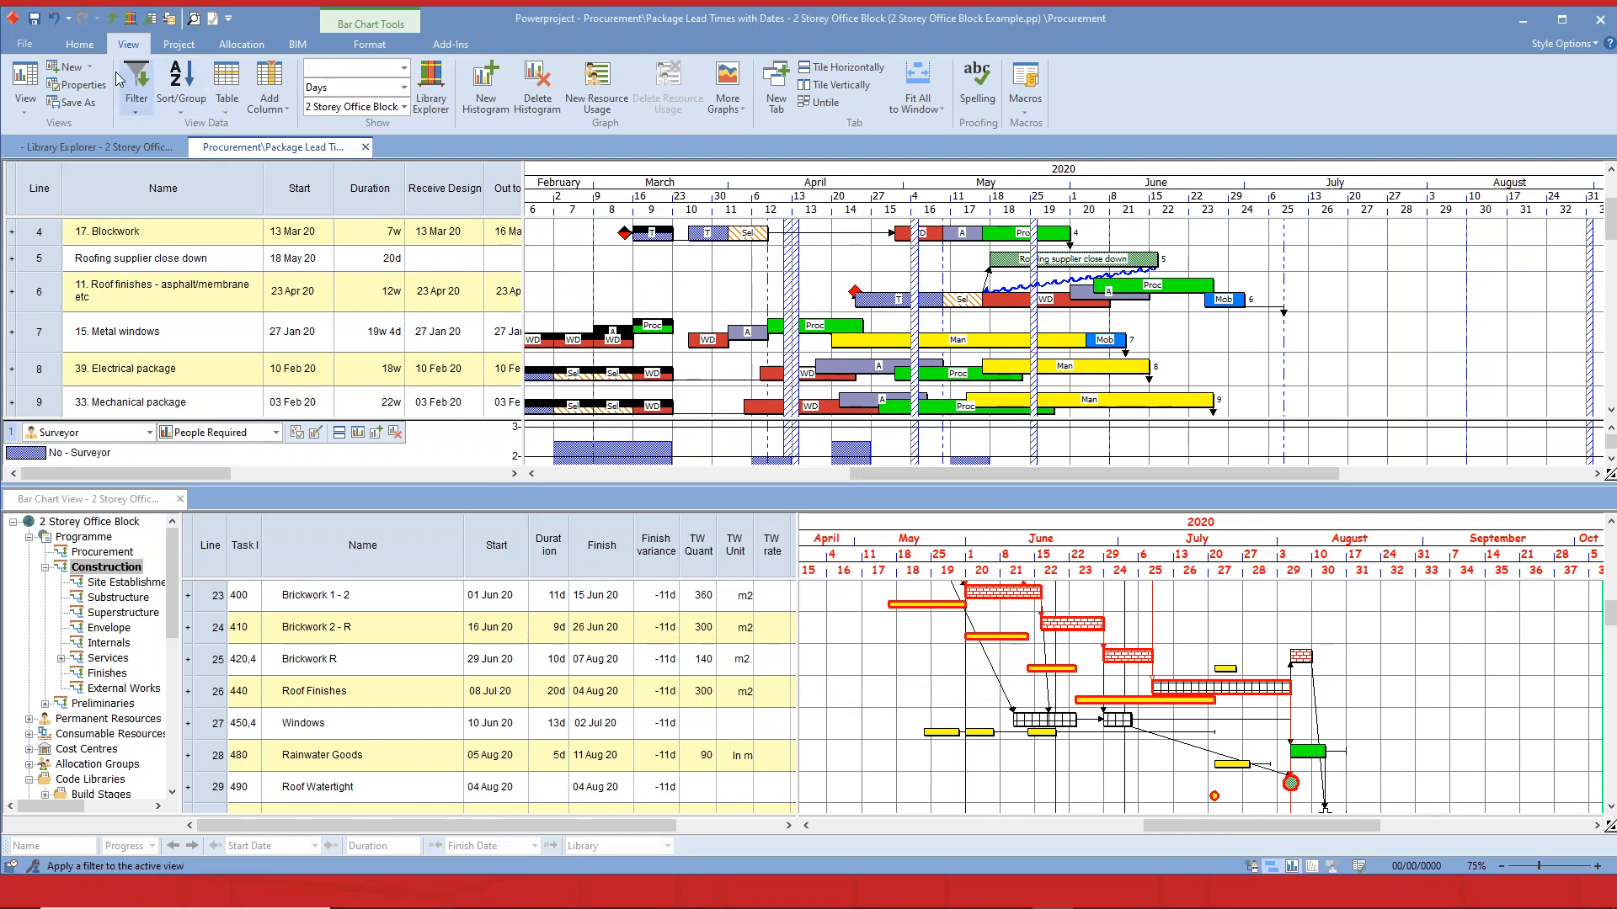
Reschedule the programme with the new Roofing supplier close down links.
{"action": "left_click", "coordinate": [80, 47]}
{"action": "left_click", "coordinate": [330, 117]}
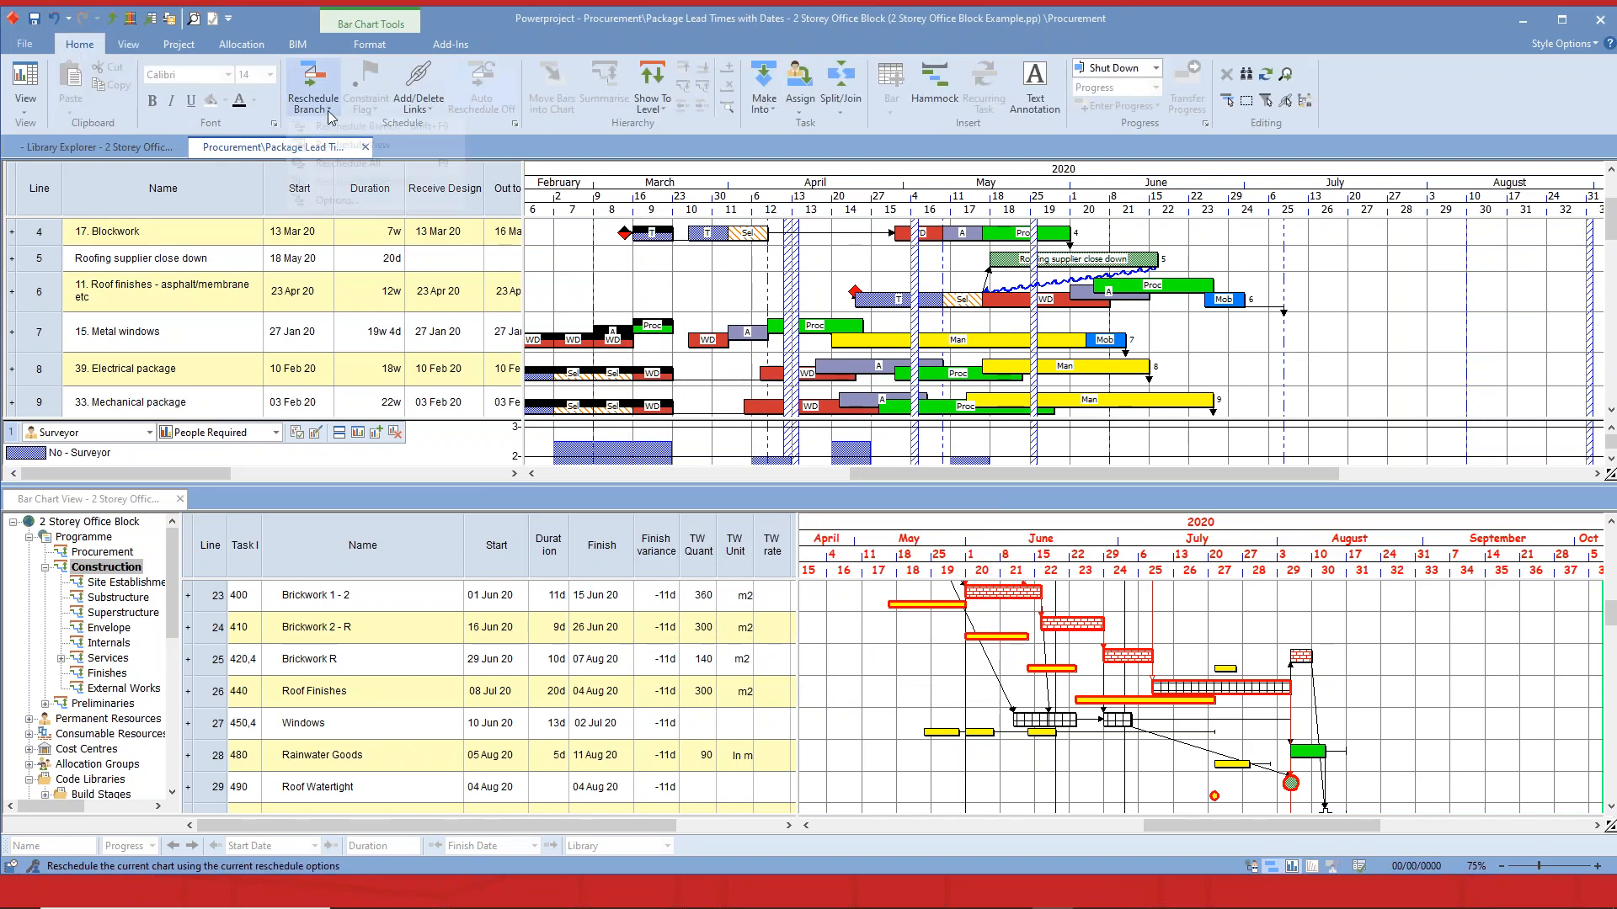
{"action": "left_click", "coordinate": [362, 167]}
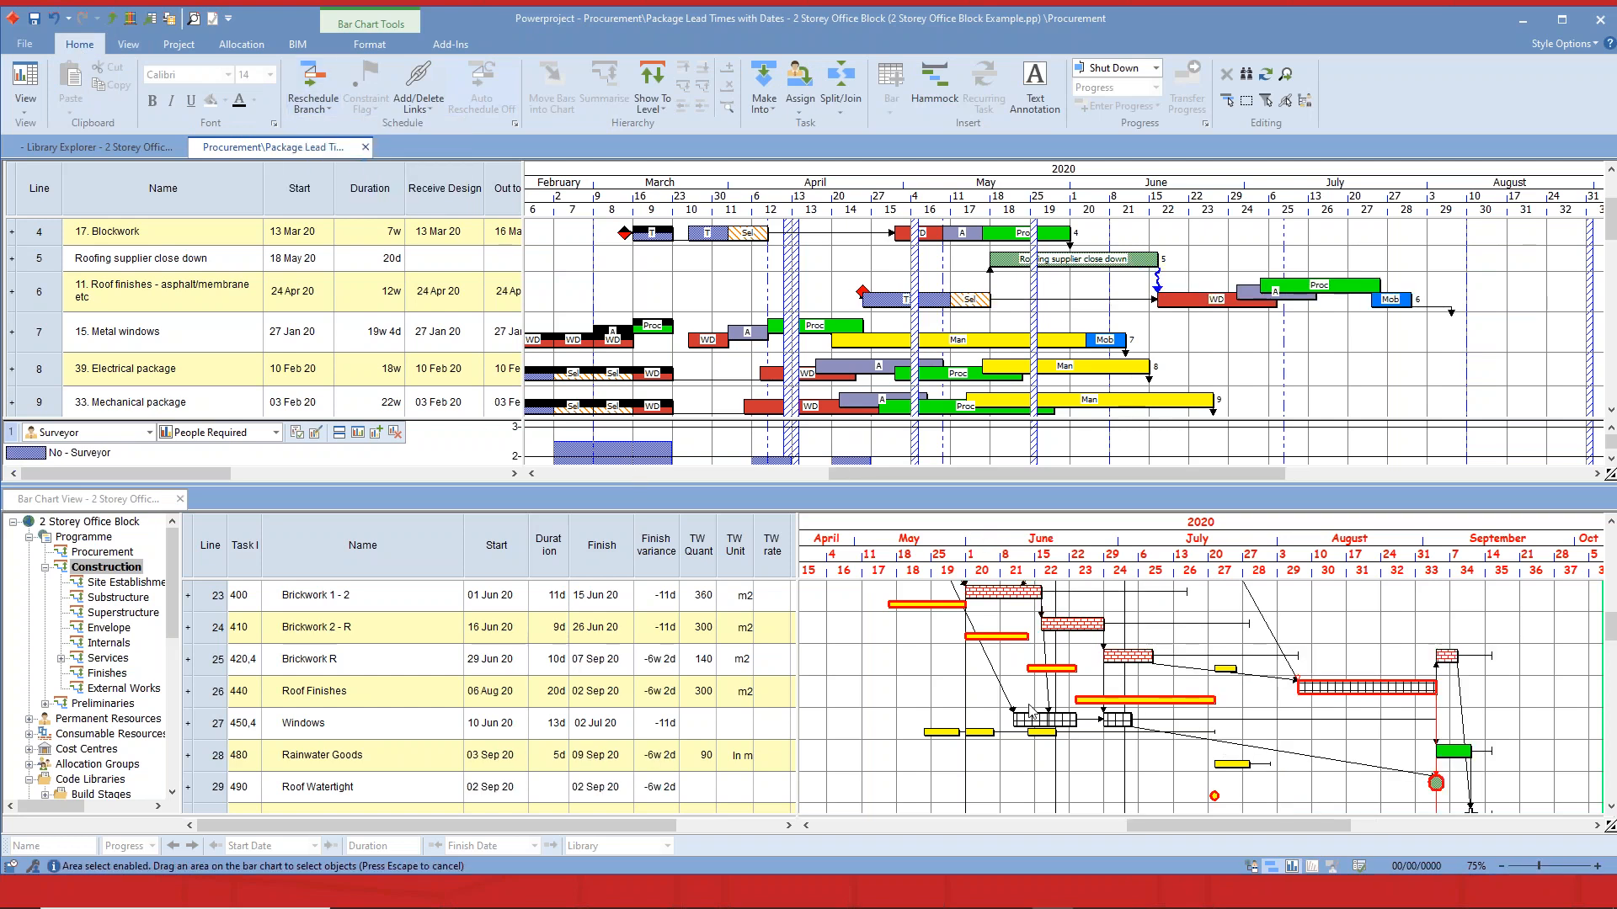
Review the close-down's effect on the Roof Finishes task and on the Completion milestone at the end of the construction programme.
{"action": "left_click", "coordinate": [218, 693]}
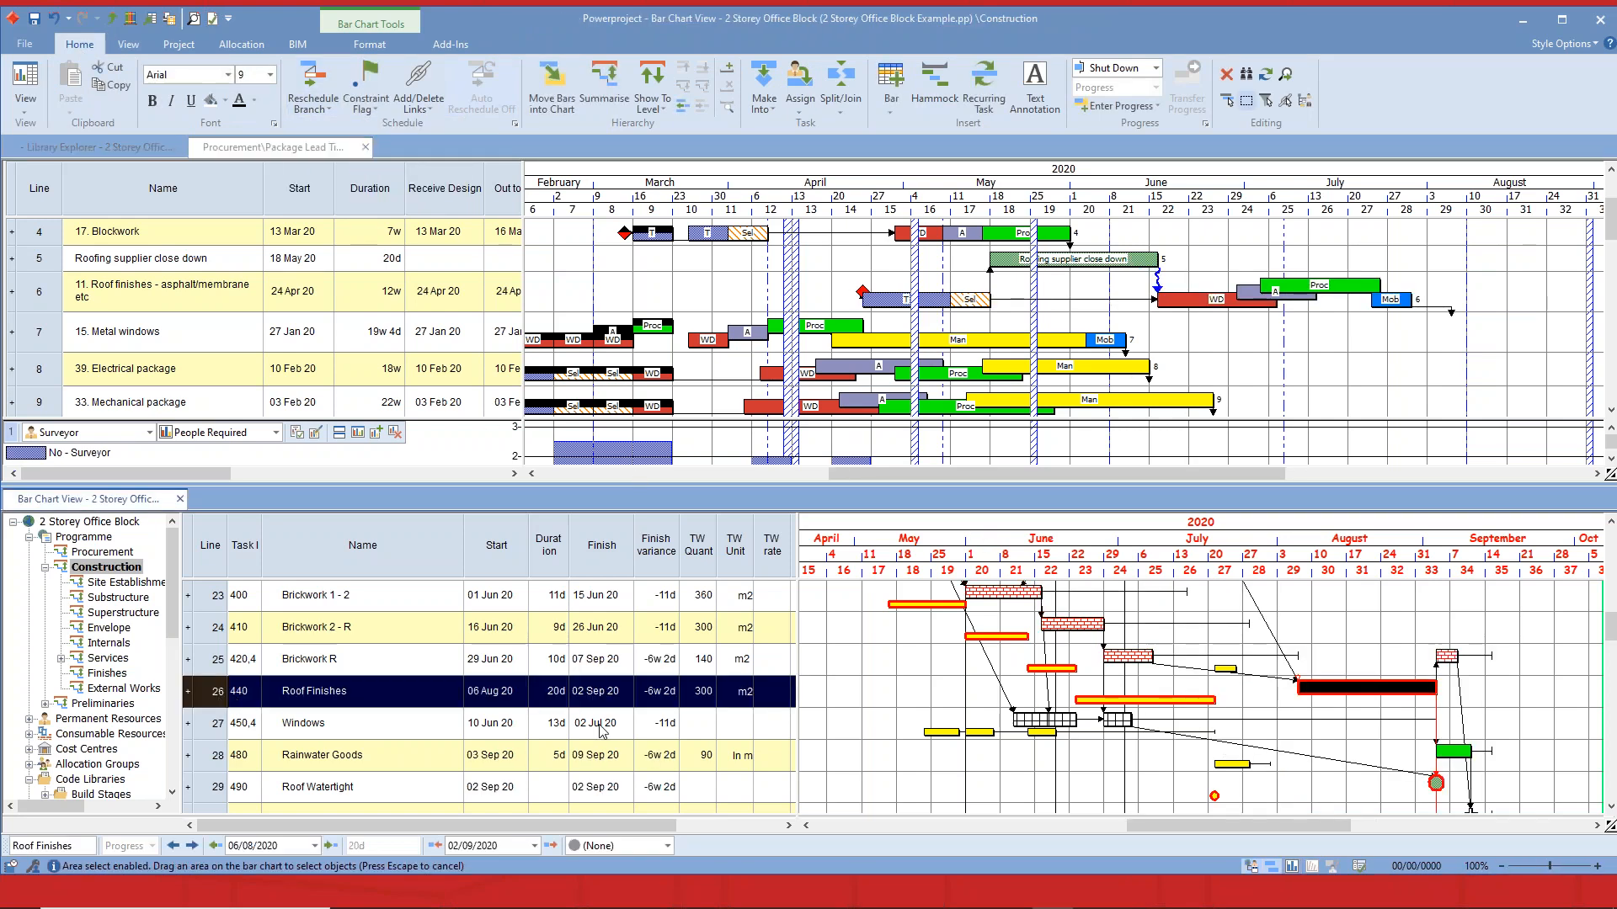
{"action": "left_click_drag", "start_coordinate": [1189, 824], "coordinate": [1305, 820]}
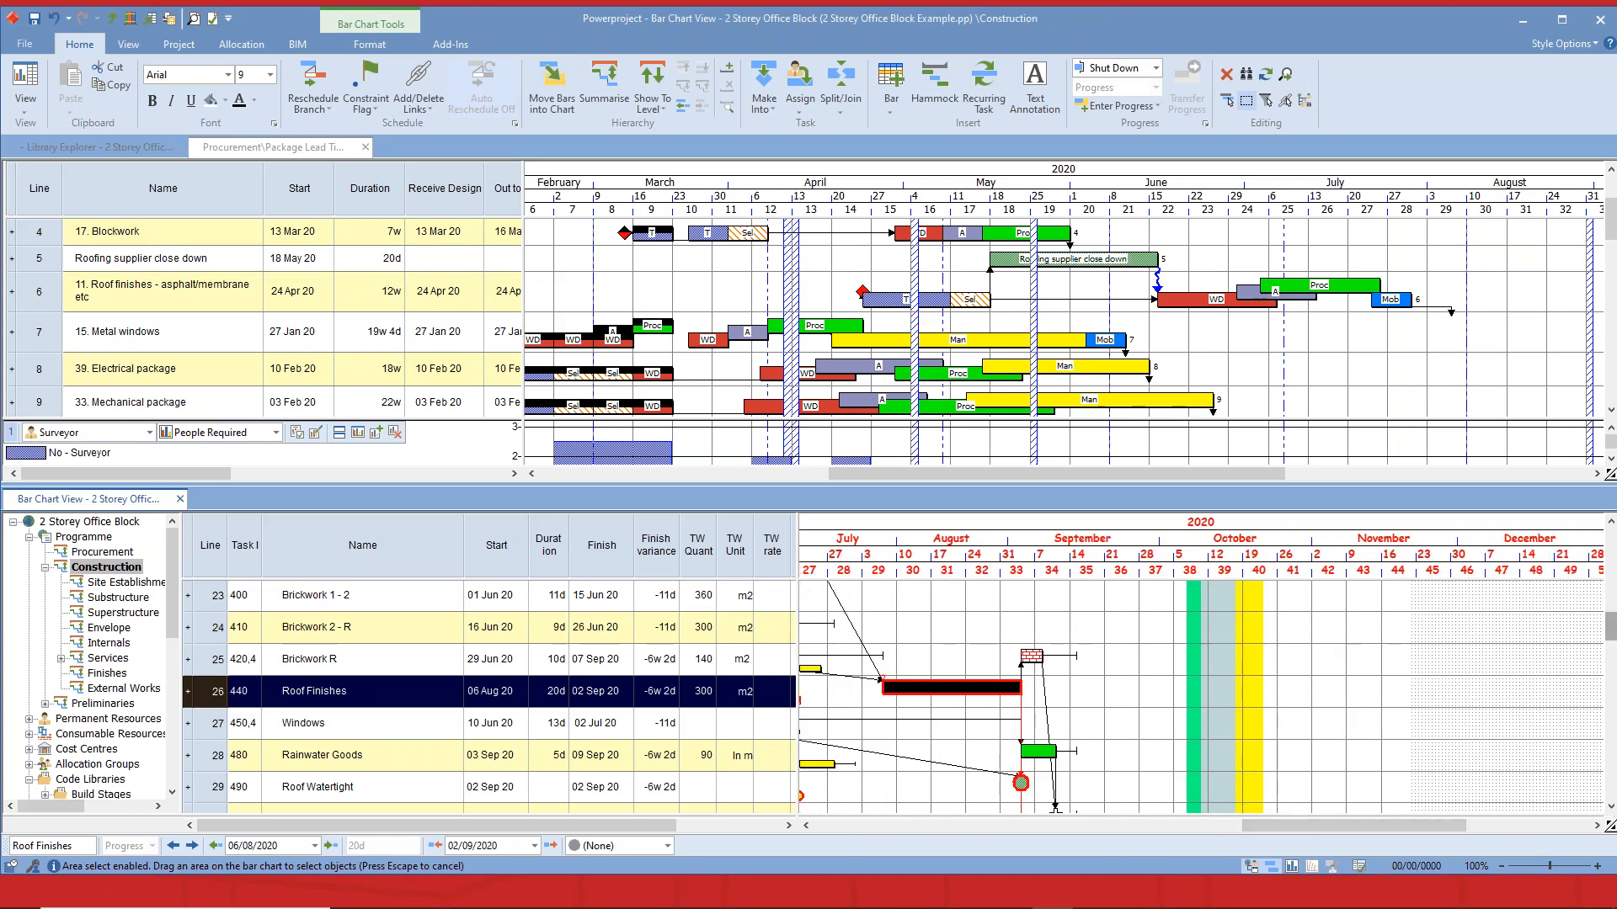
{"action": "left_click_drag", "start_coordinate": [1610, 635], "coordinate": [1613, 743]}
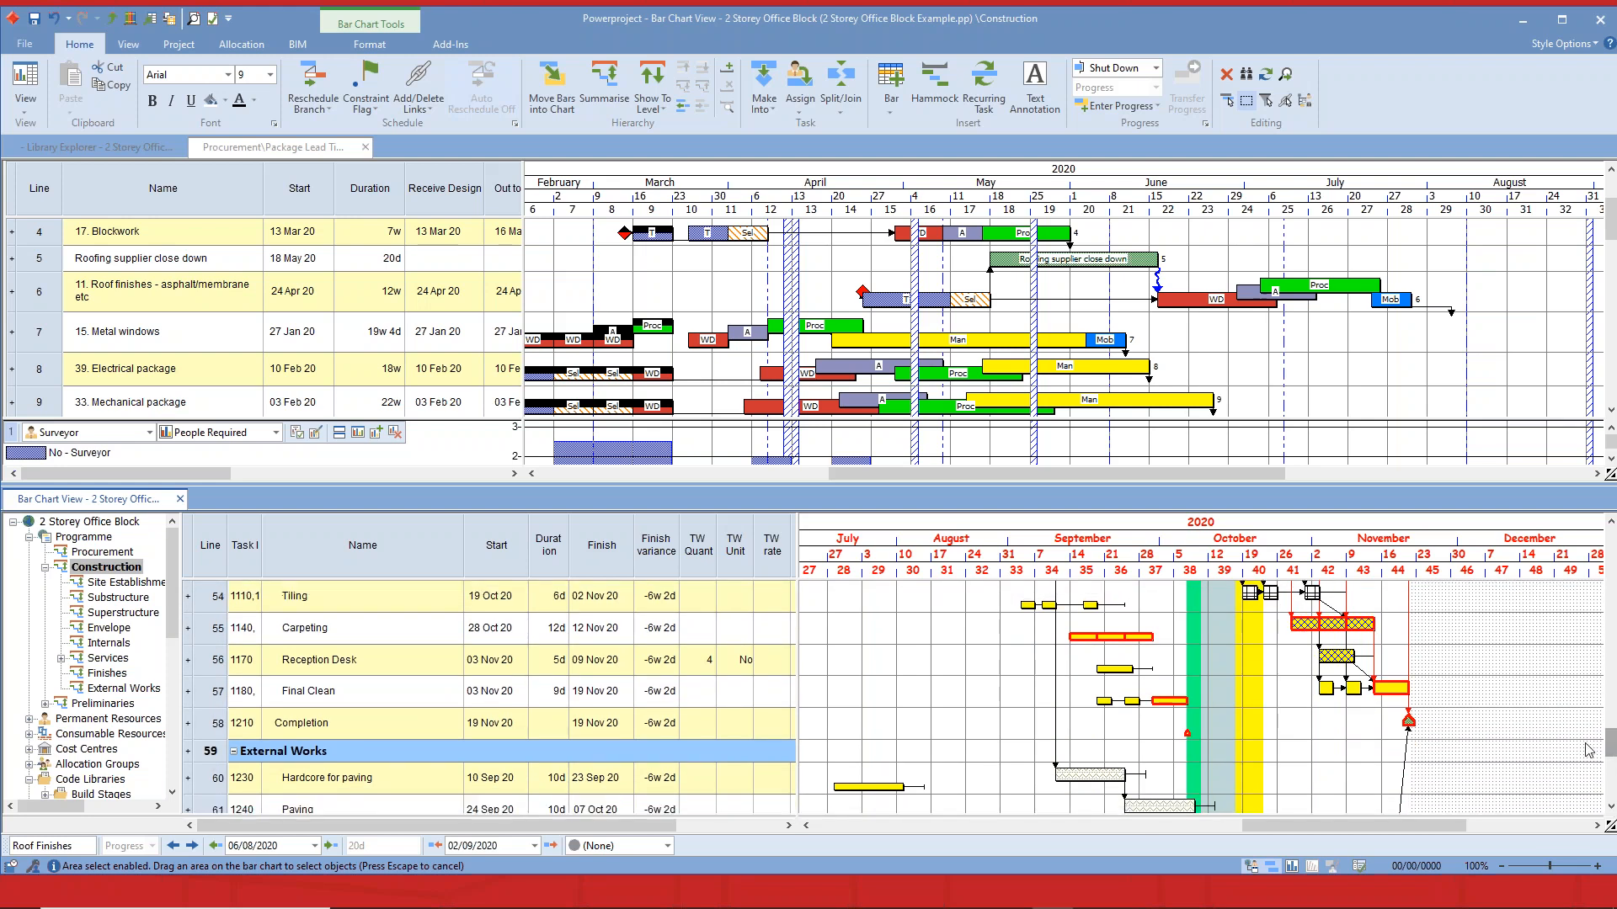
Add a date zone shading period to the construction chart running from 22/10/20 to 18/11/20.
{"action": "right_click", "coordinate": [954, 701]}
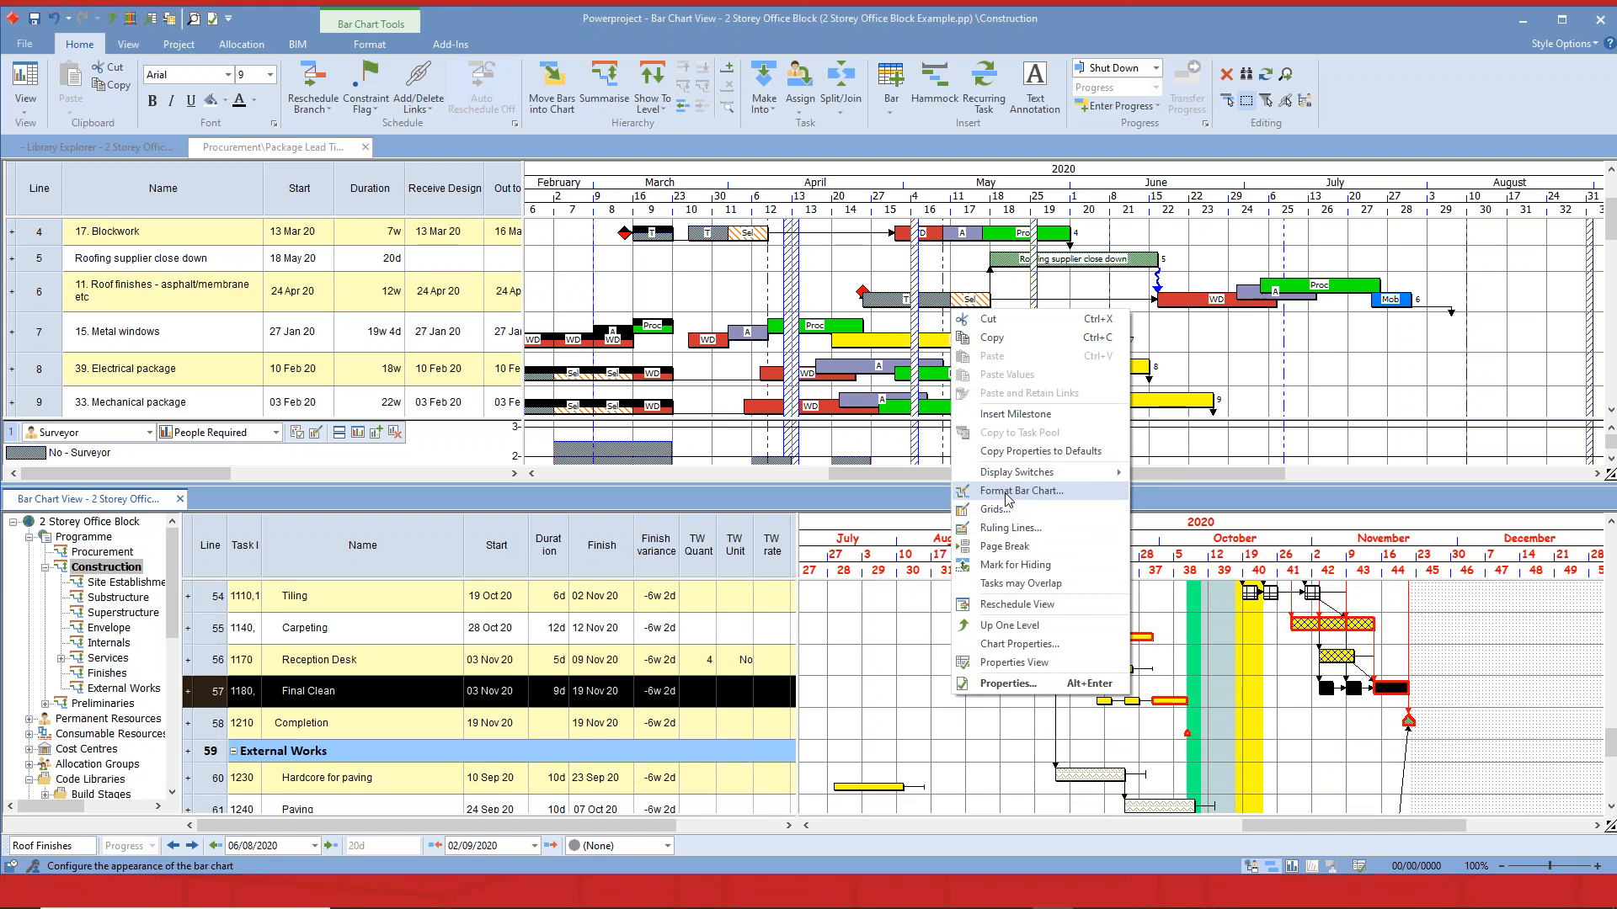
{"action": "left_click", "coordinate": [1007, 508]}
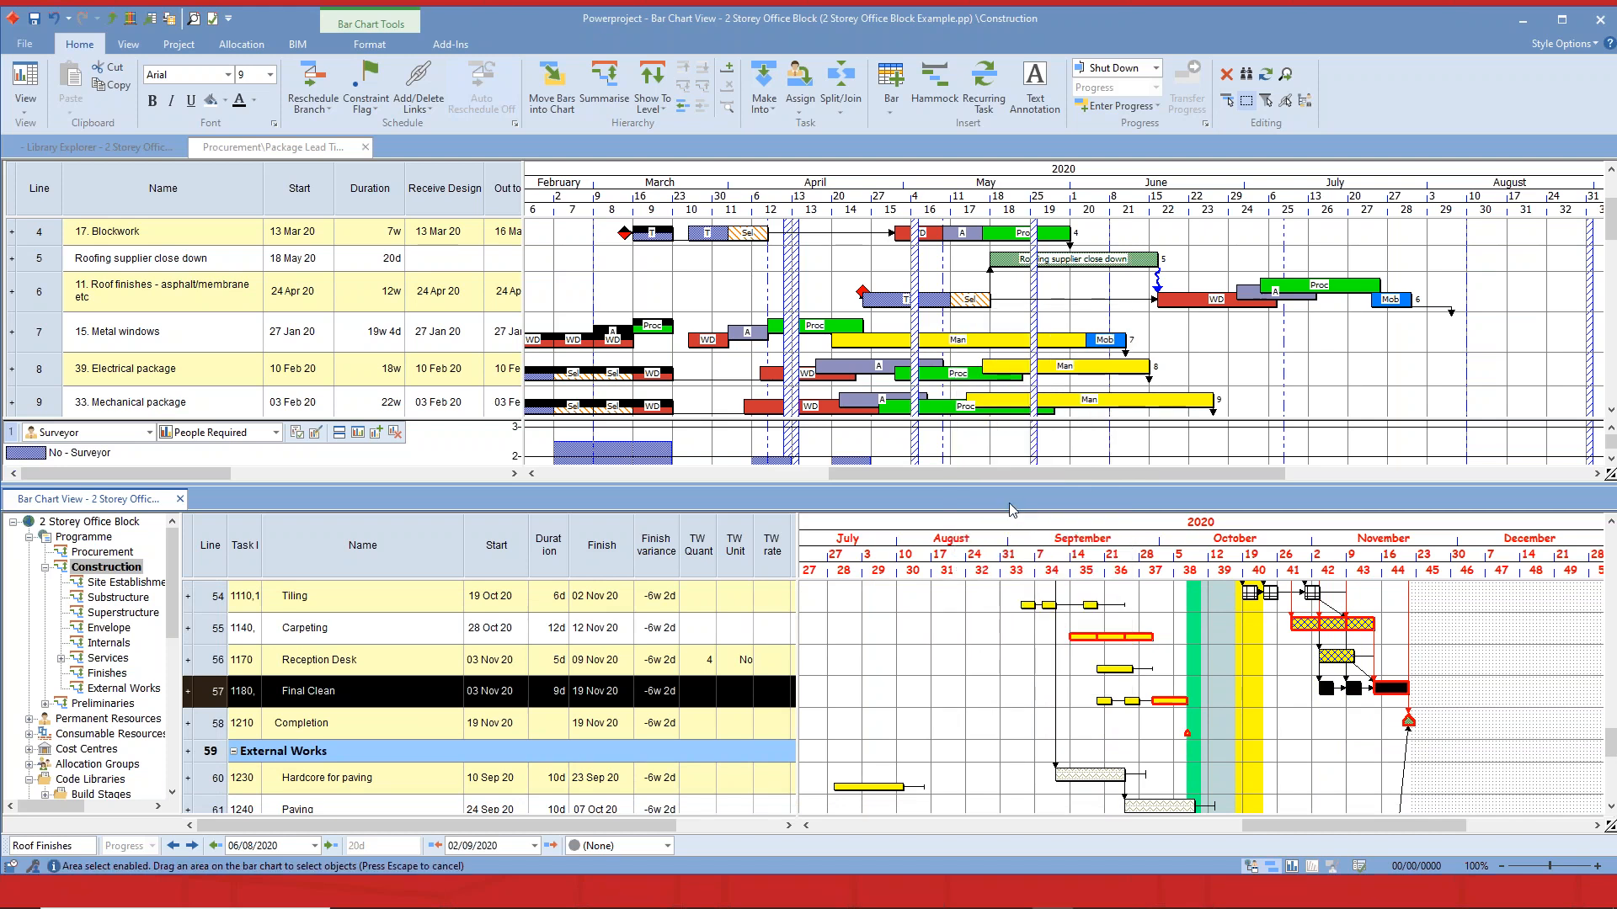
{"action": "left_click", "coordinate": [297, 373]}
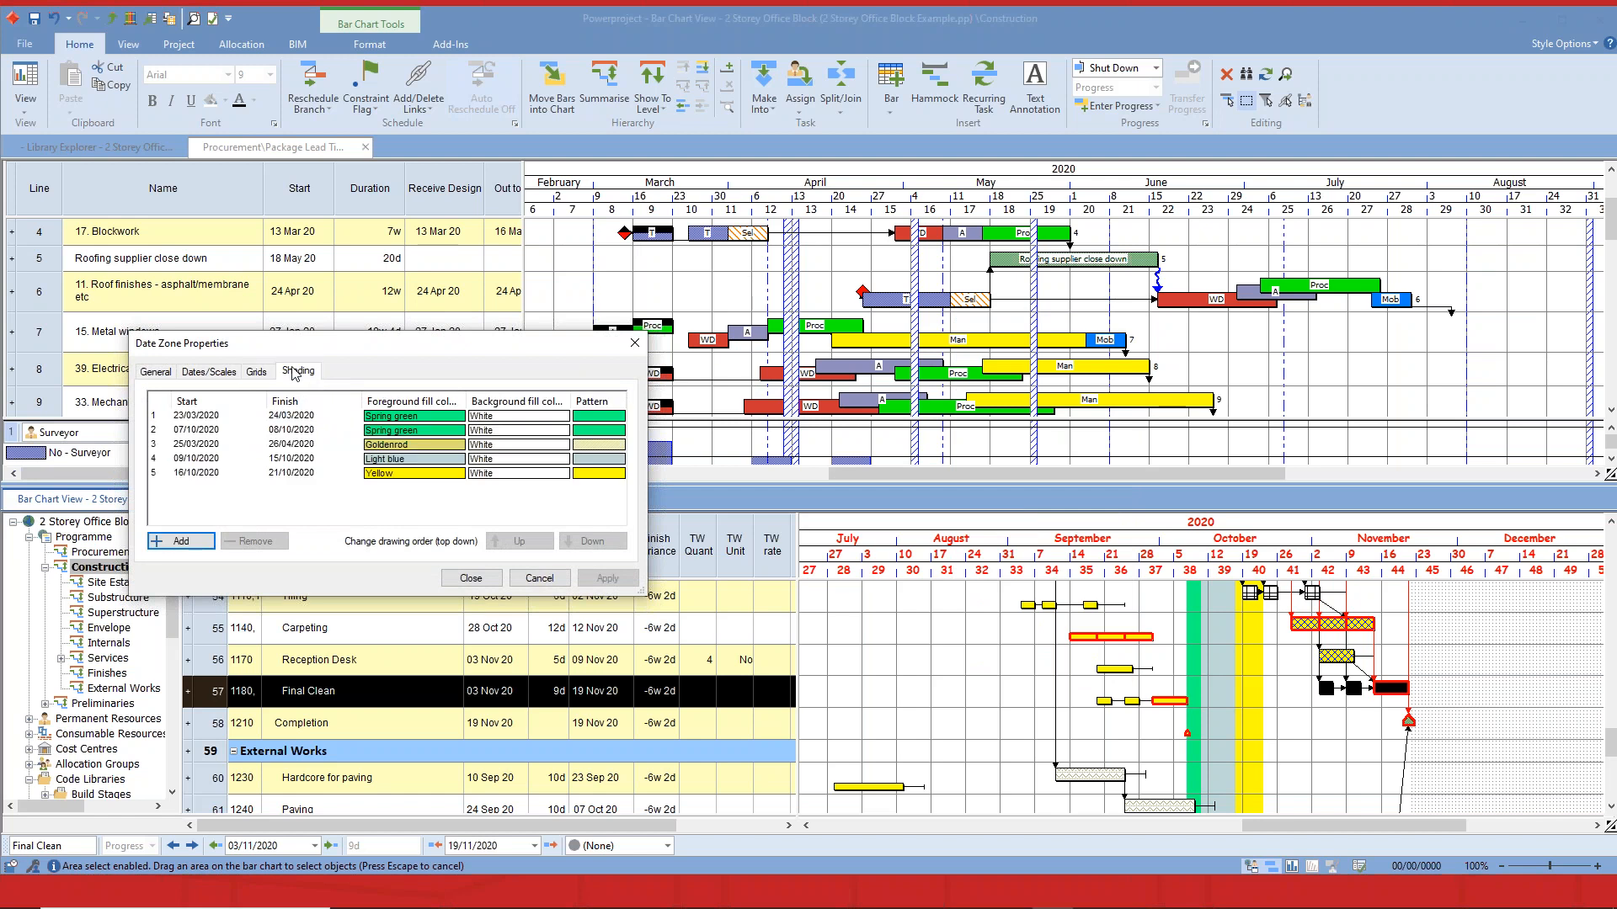
{"action": "left_click", "coordinate": [192, 540]}
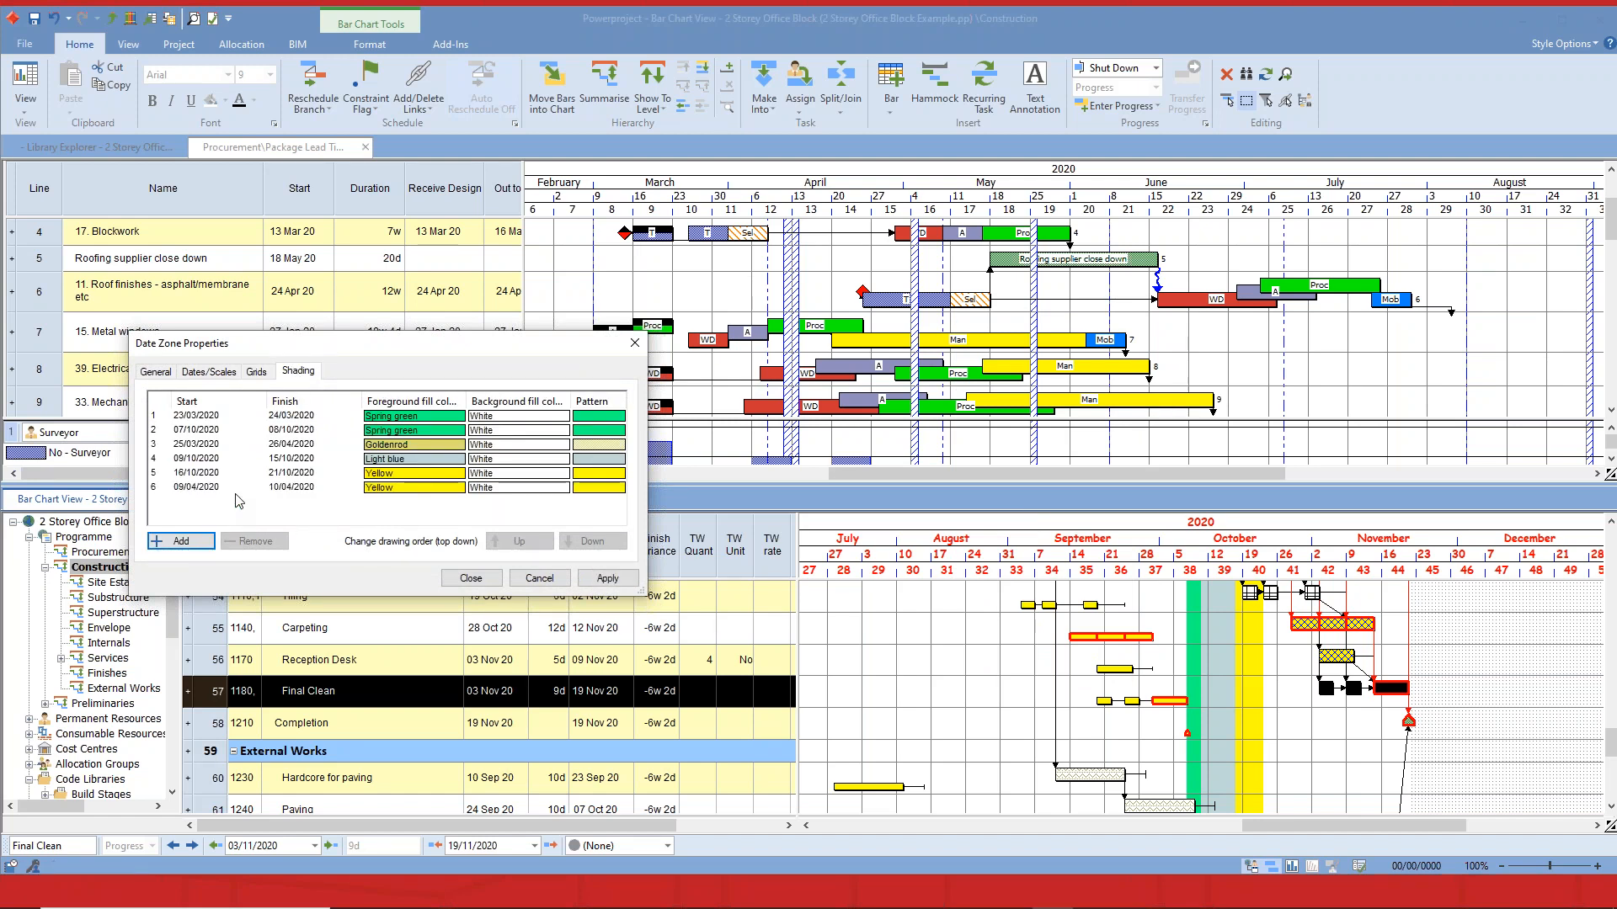
{"action": "left_click", "coordinate": [243, 487]}
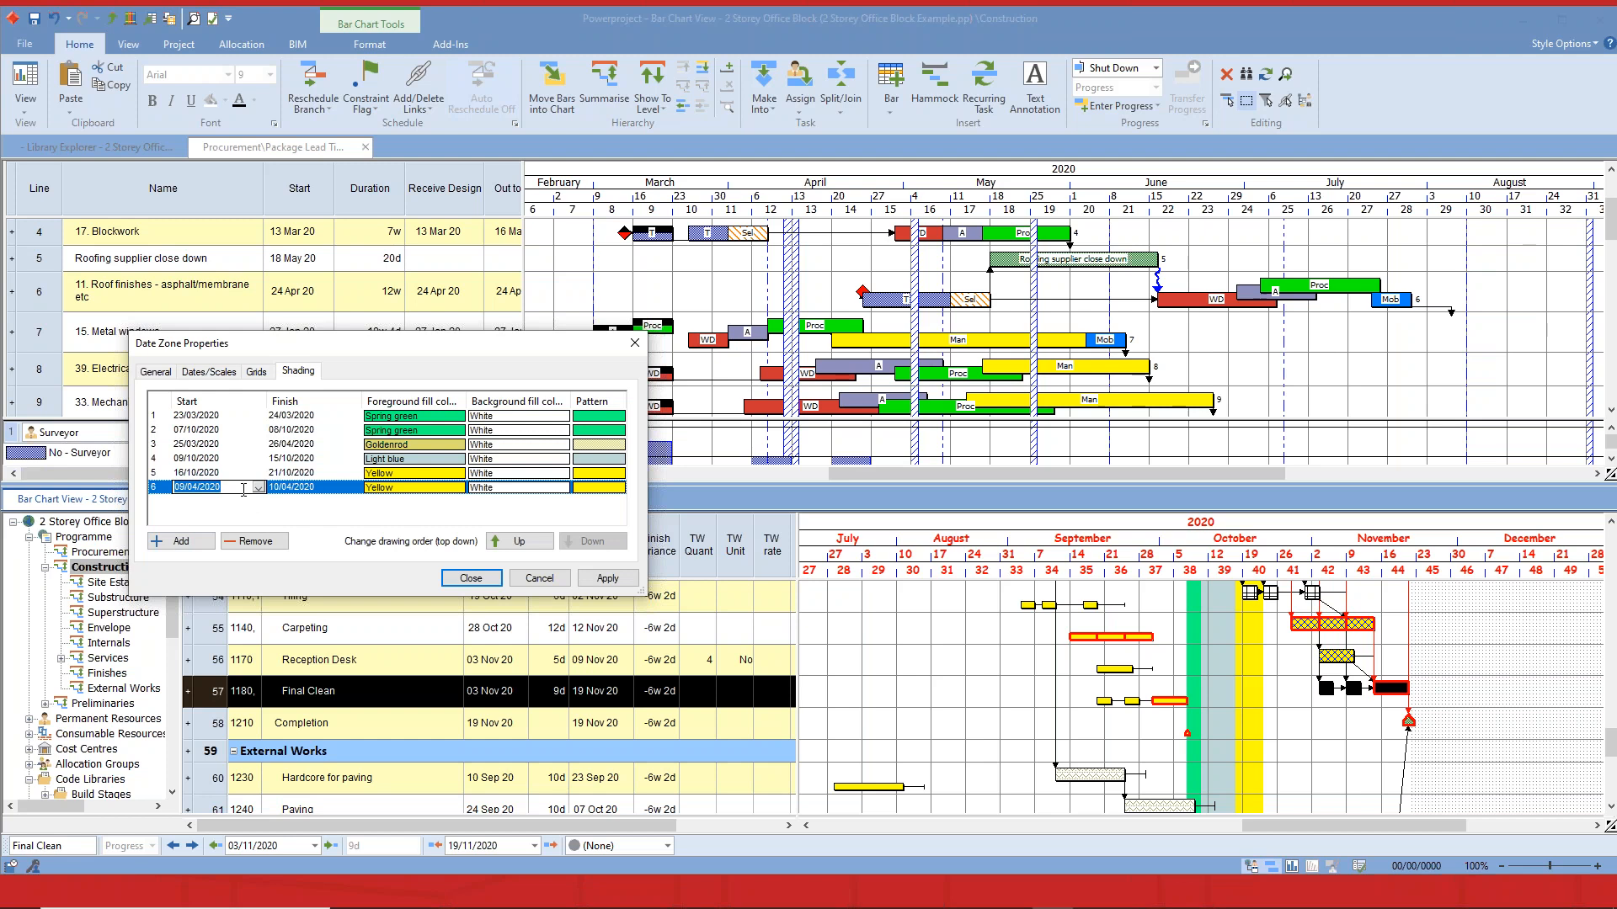
{"action": "type", "text": "22/10/20"}
{"action": "key", "text": "Tab"}
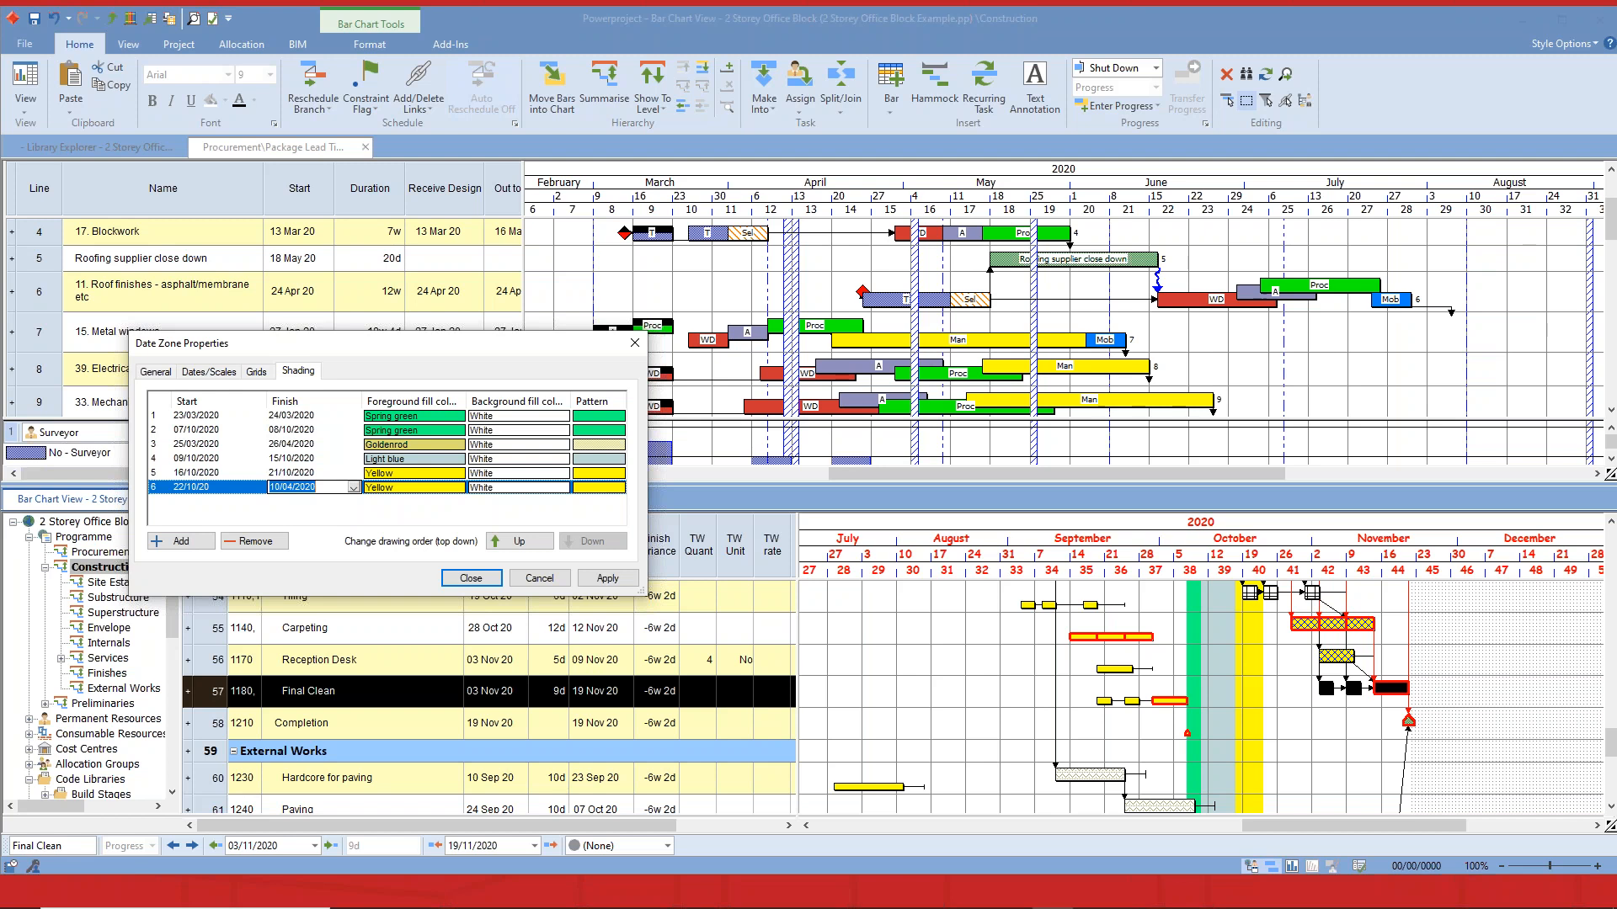
{"action": "type", "text": "18/11/20"}
{"action": "key", "text": "Tab"}
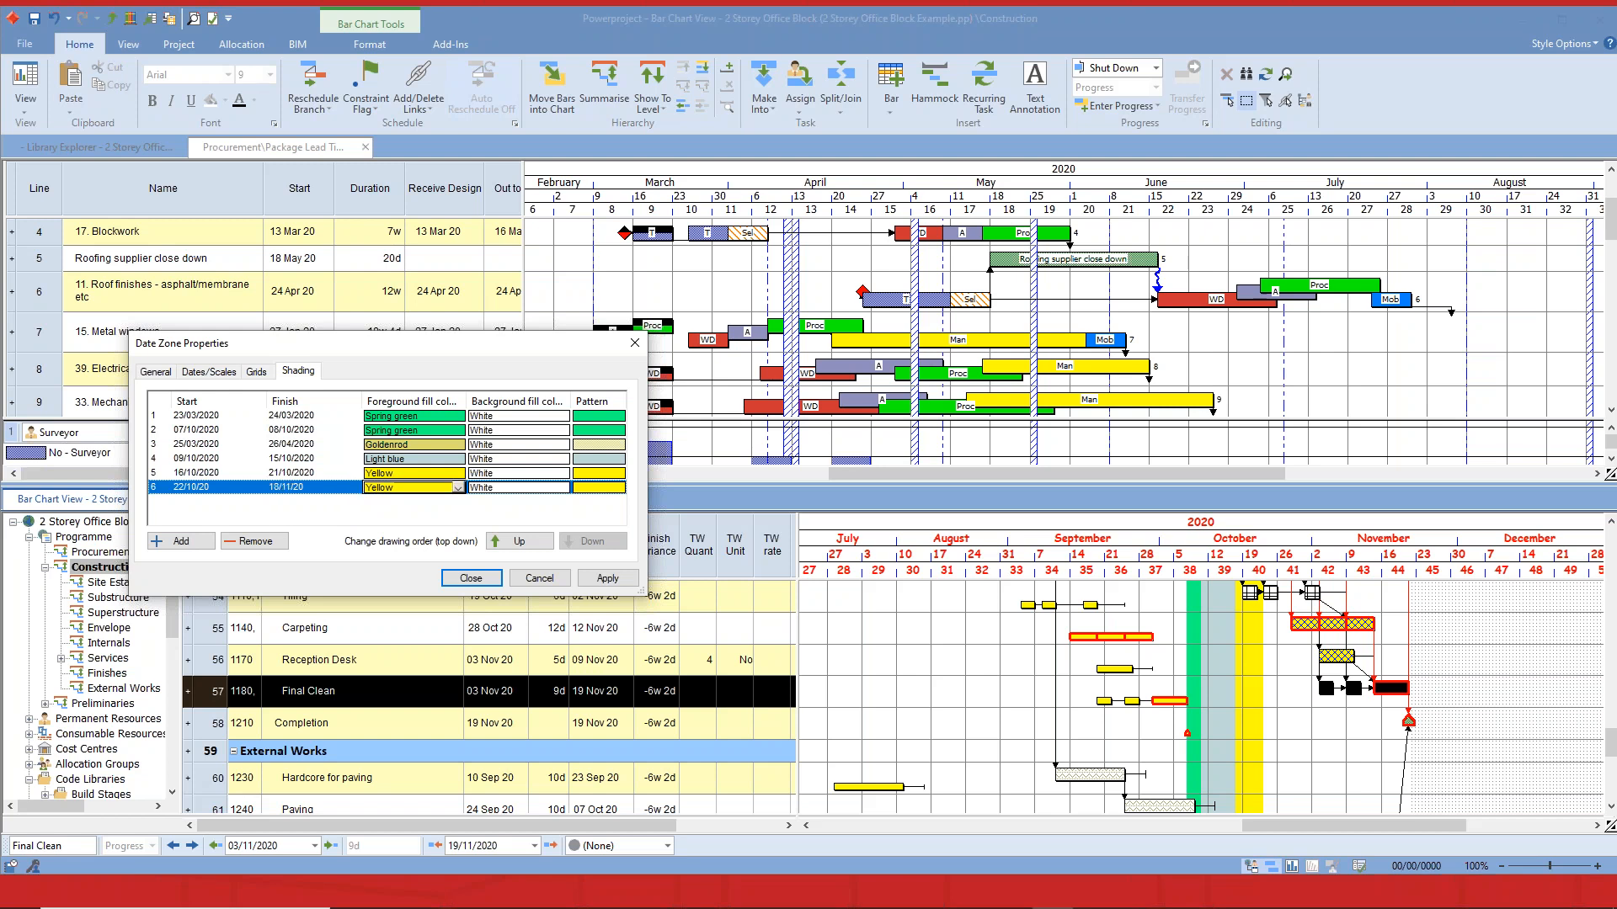
Give the new shading period an Orange foreground fill and a lighter pattern, and apply it to the chart.
{"action": "left_click", "coordinate": [457, 489]}
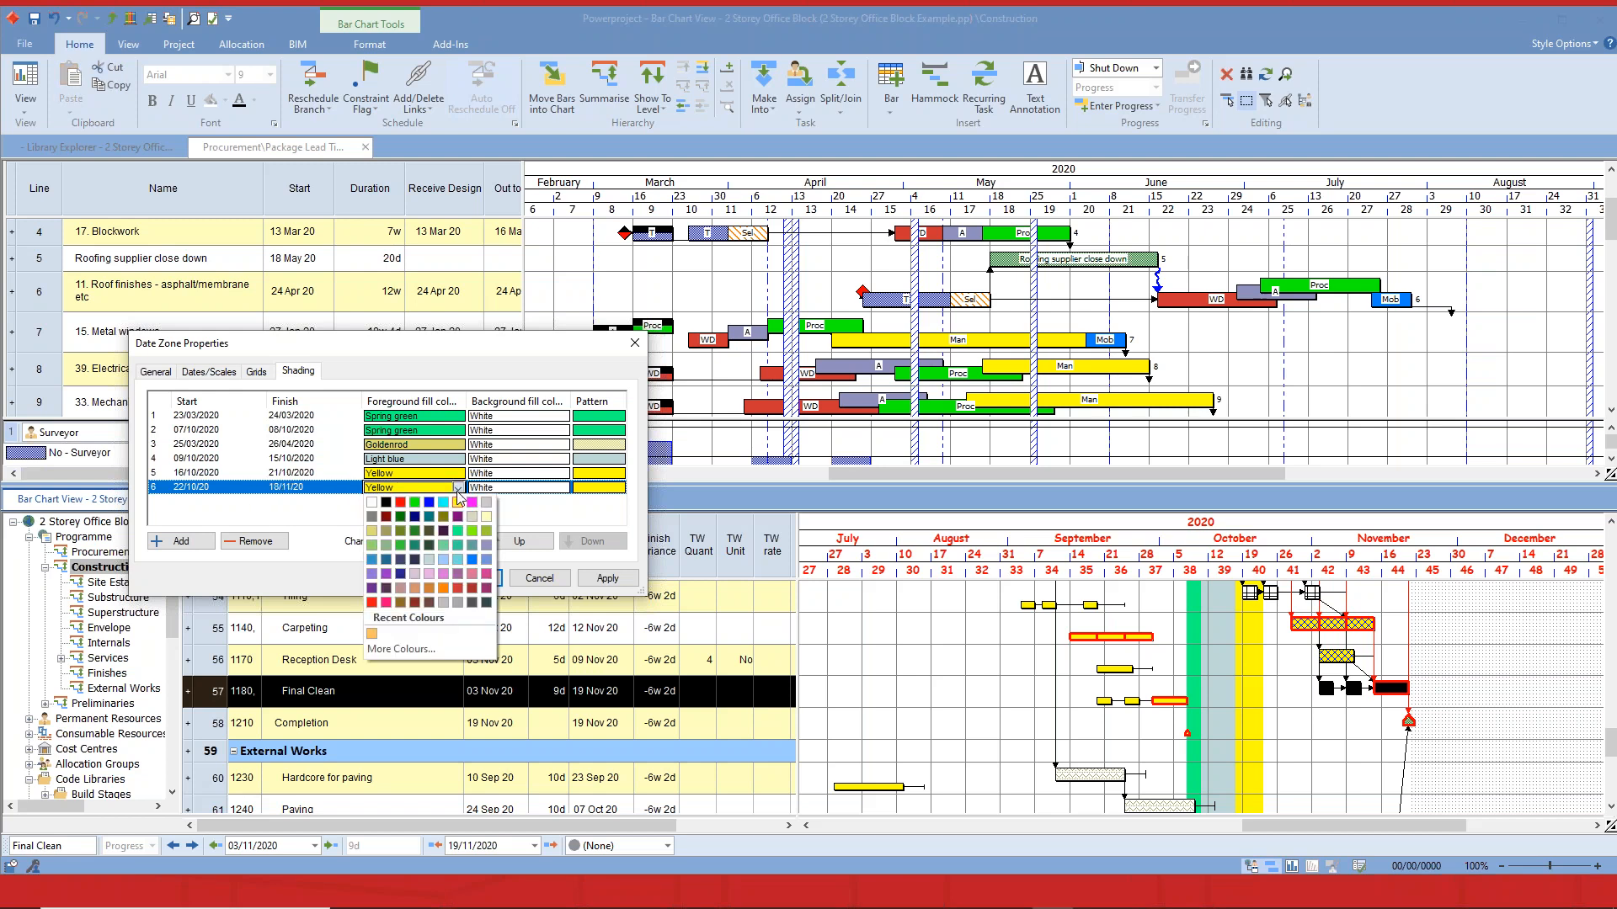
{"action": "left_click", "coordinate": [427, 575]}
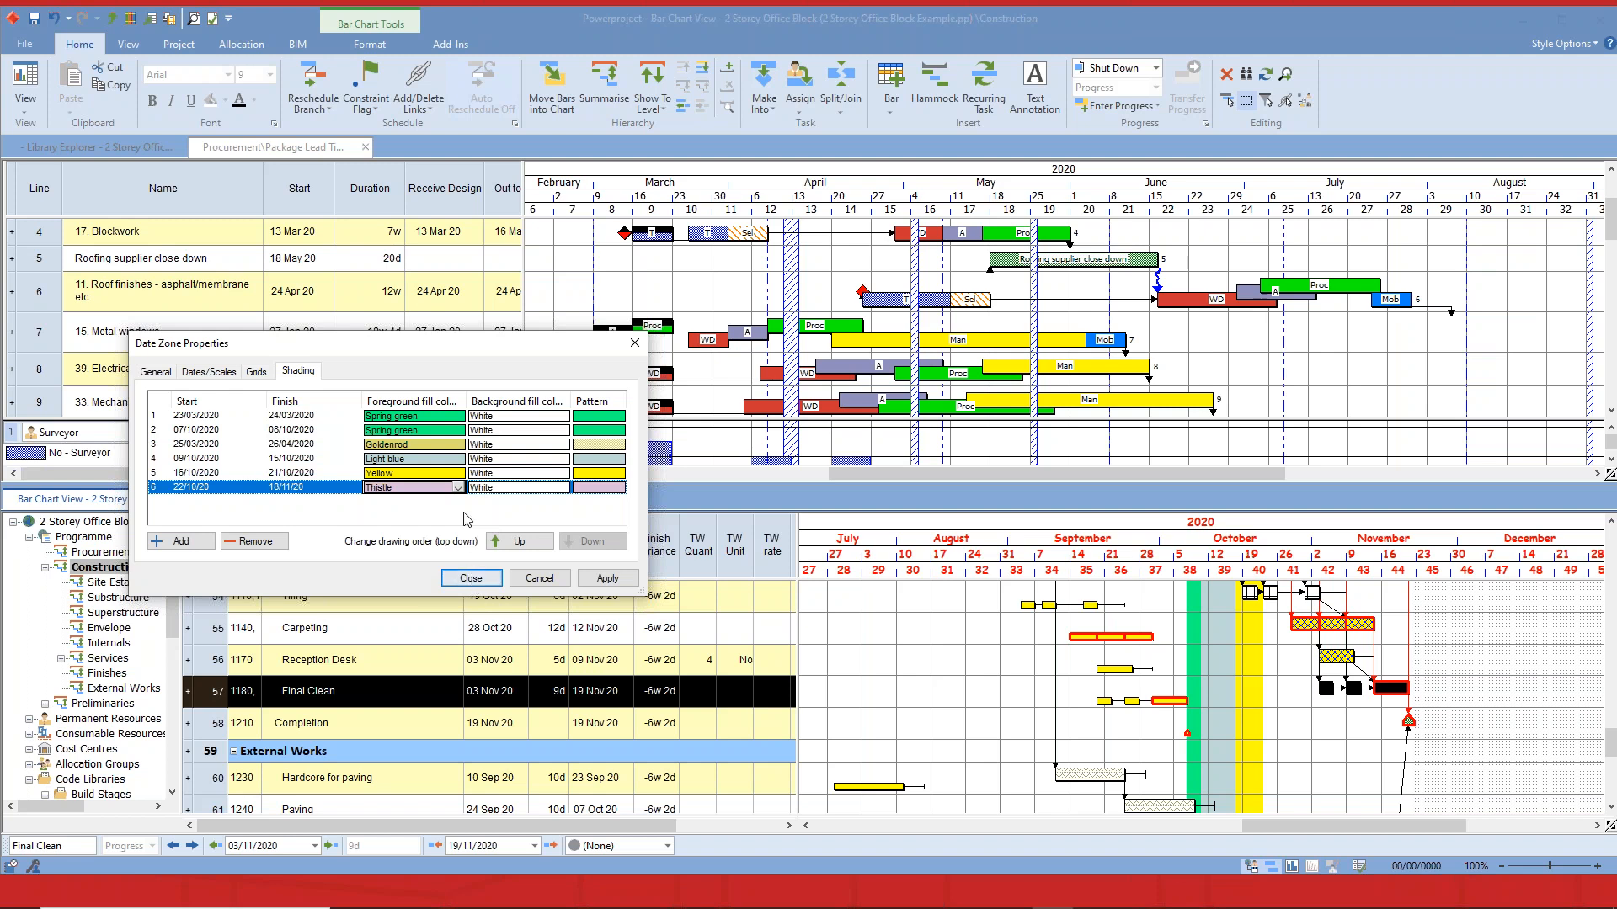
{"action": "left_click", "coordinate": [457, 488]}
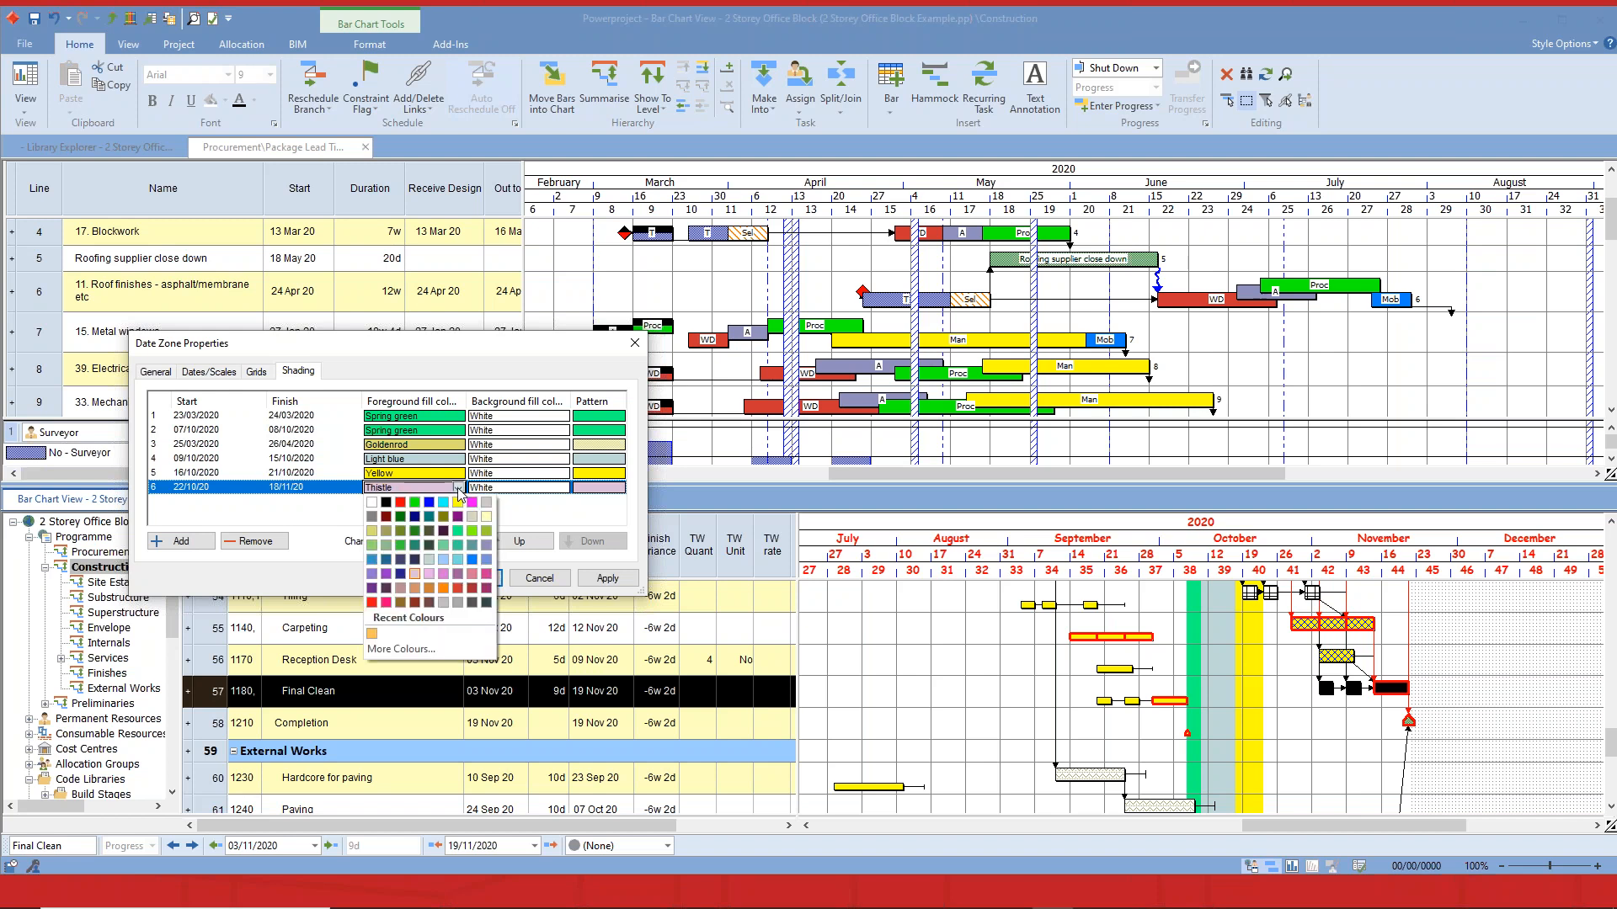
{"action": "left_click", "coordinate": [442, 589]}
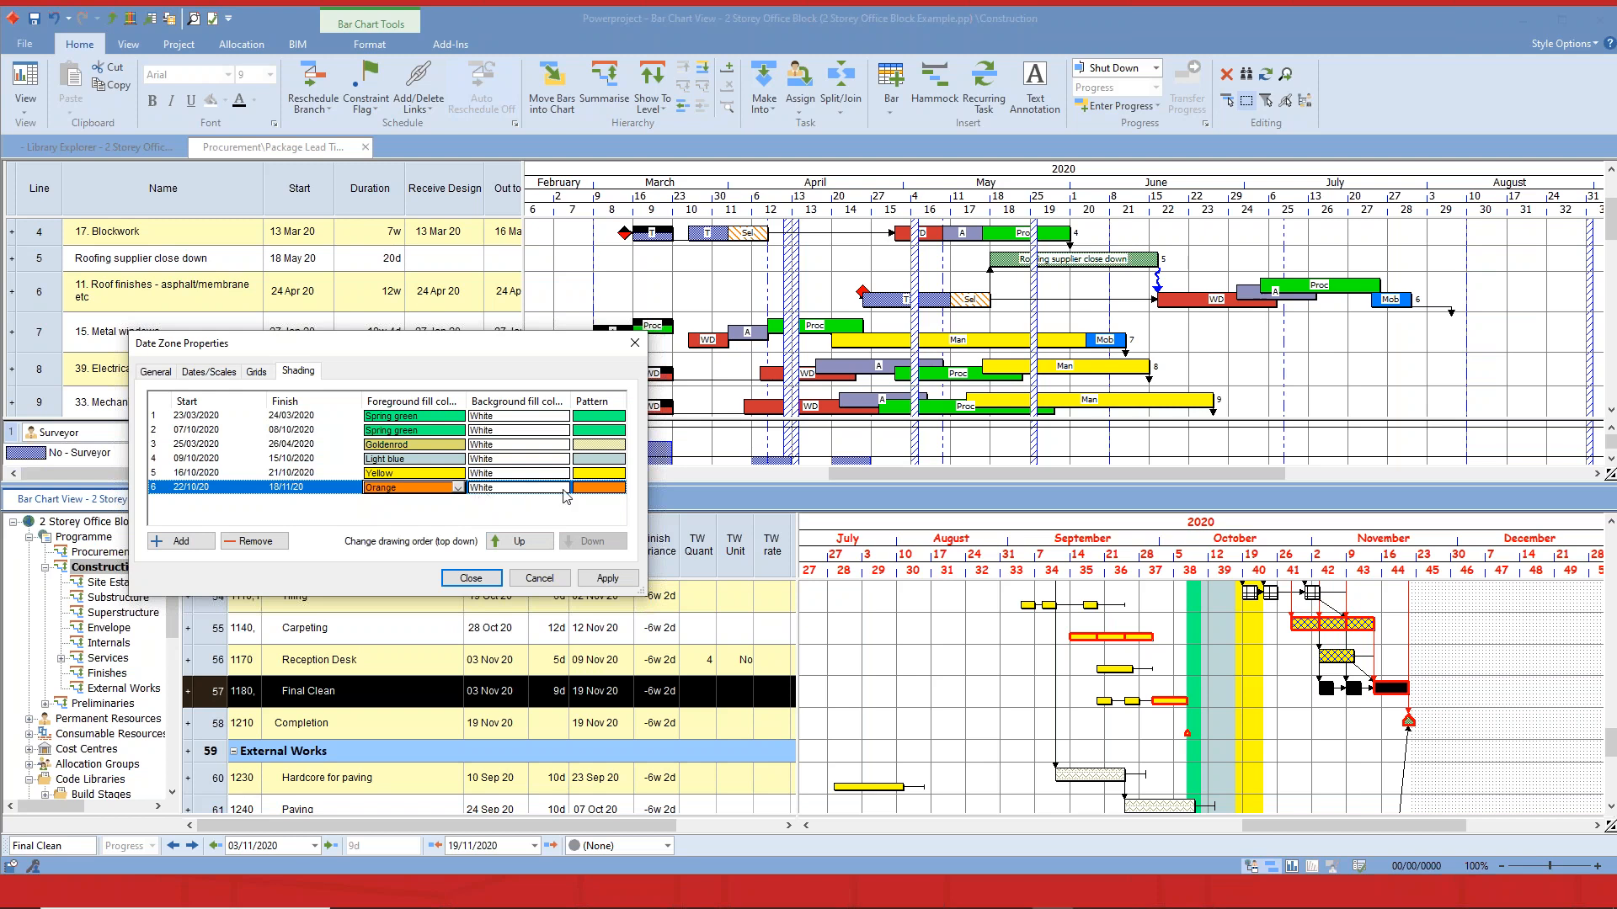
{"action": "left_click", "coordinate": [597, 489]}
{"action": "left_click", "coordinate": [619, 488]}
{"action": "left_click", "coordinate": [661, 512]}
{"action": "left_click", "coordinate": [608, 579]}
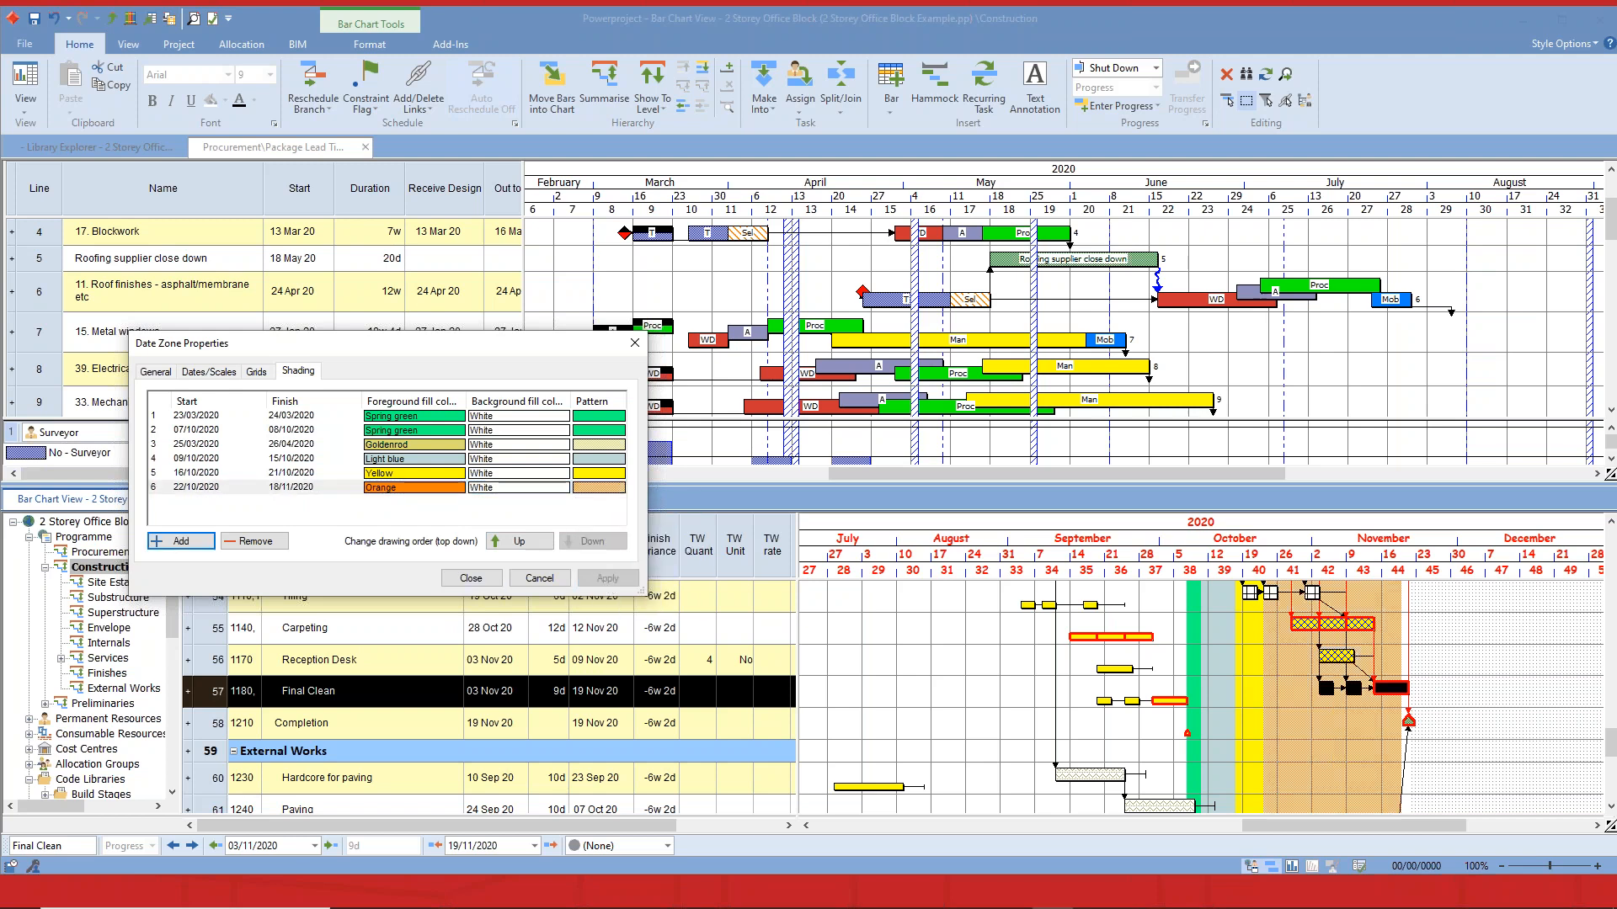
Extend the orange shading period's finish date to 19/11/2020 and apply it to the construction chart.
{"action": "left_click", "coordinate": [328, 489]}
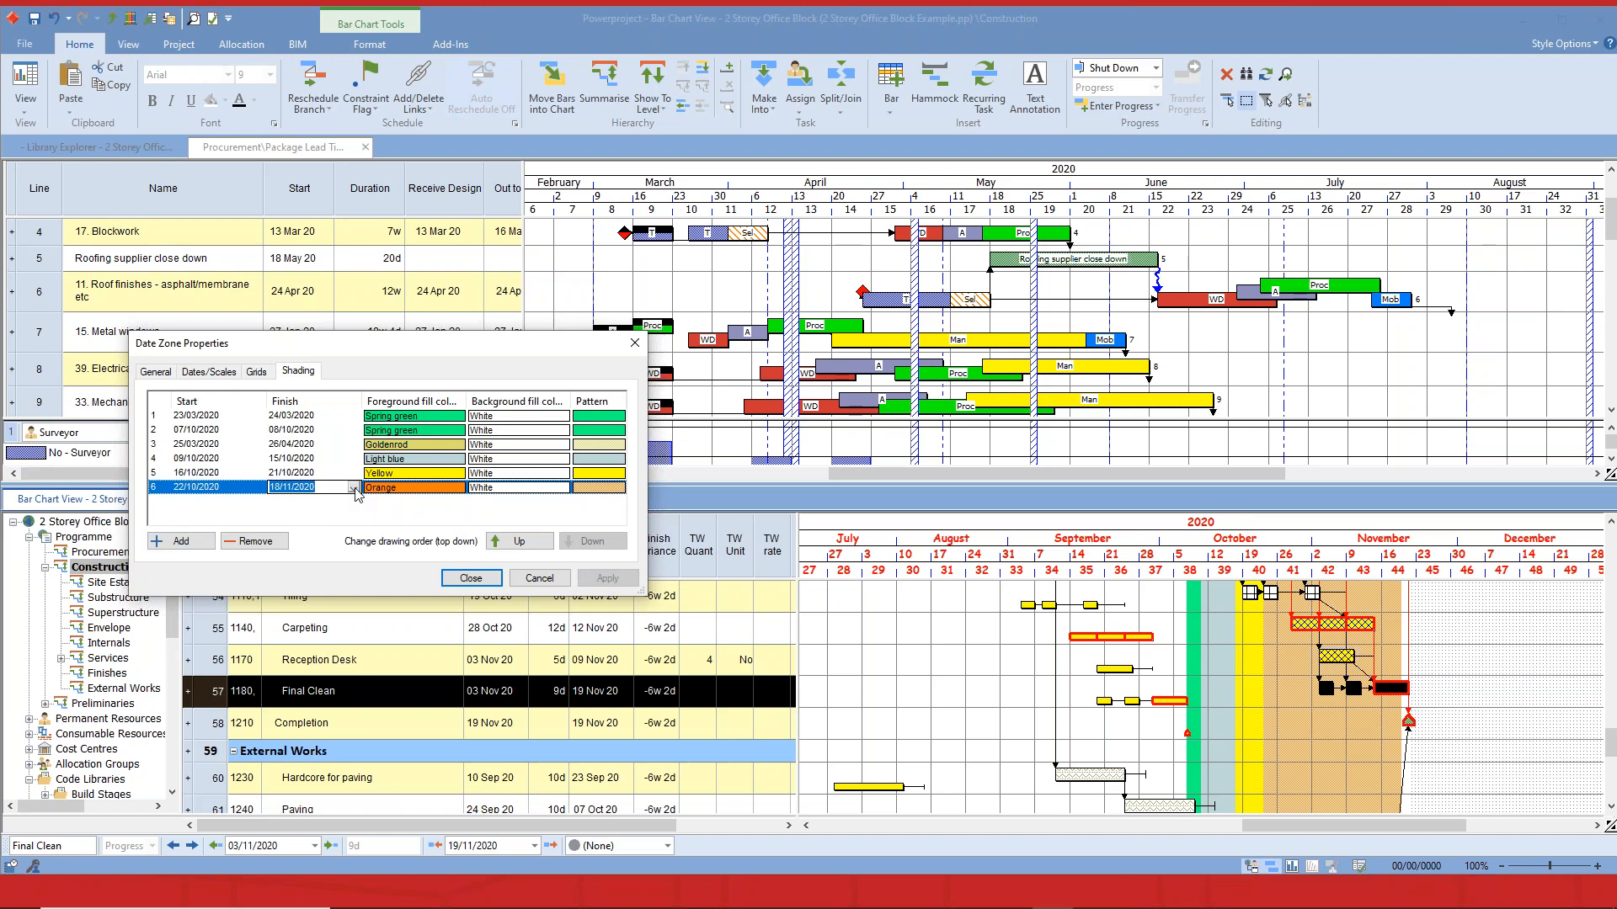
{"action": "left_click", "coordinate": [352, 488]}
{"action": "left_click", "coordinate": [381, 587]}
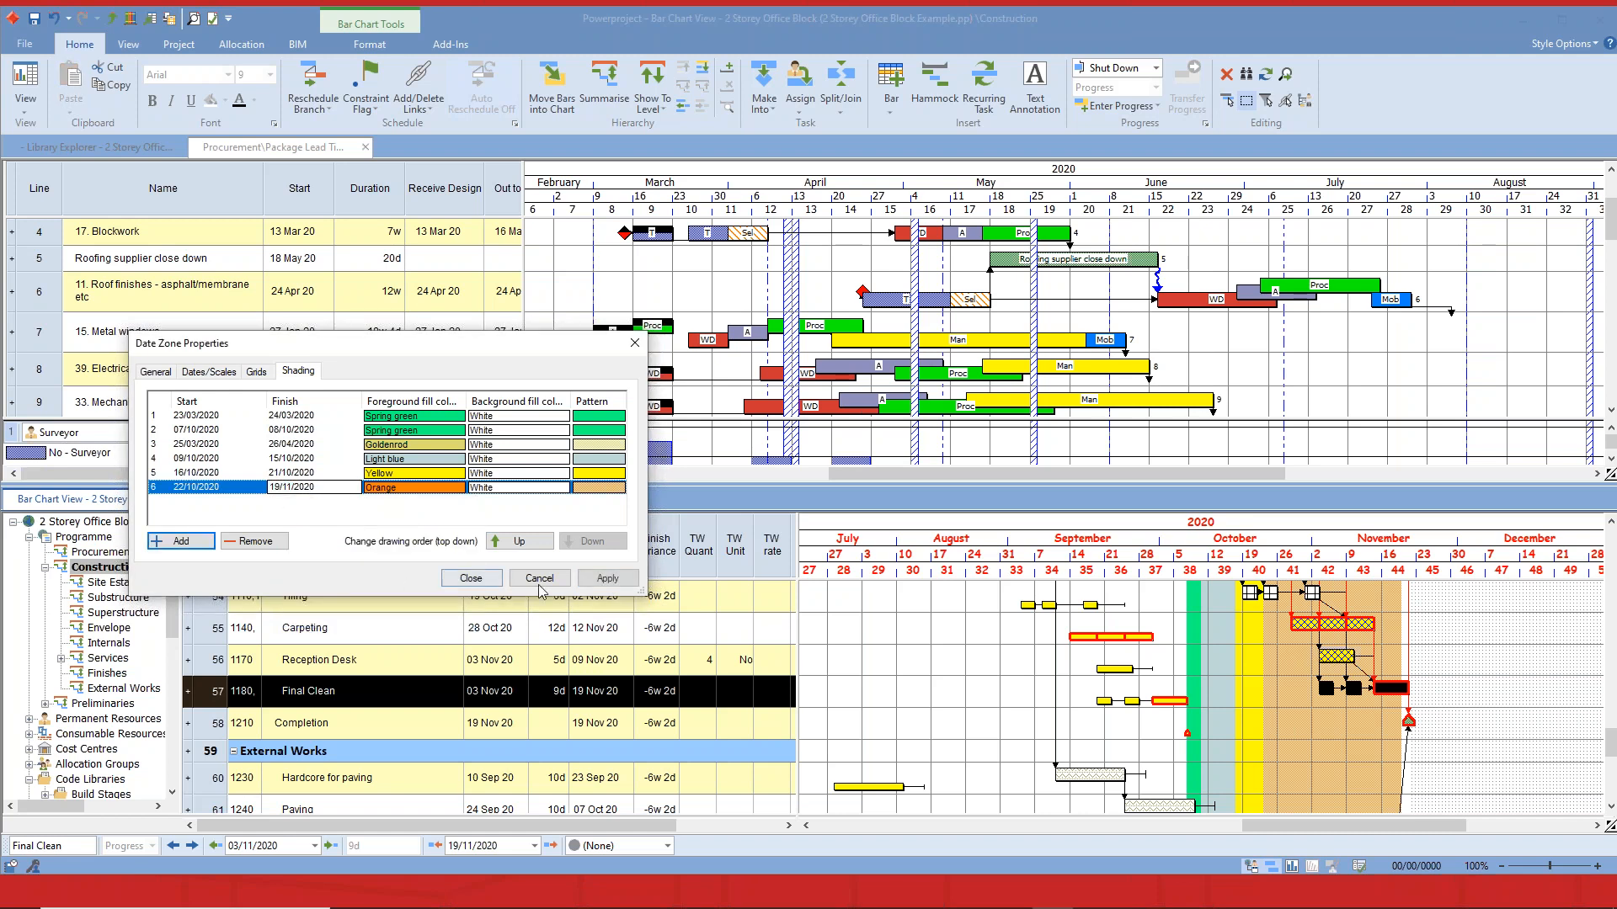
{"action": "left_click", "coordinate": [607, 578]}
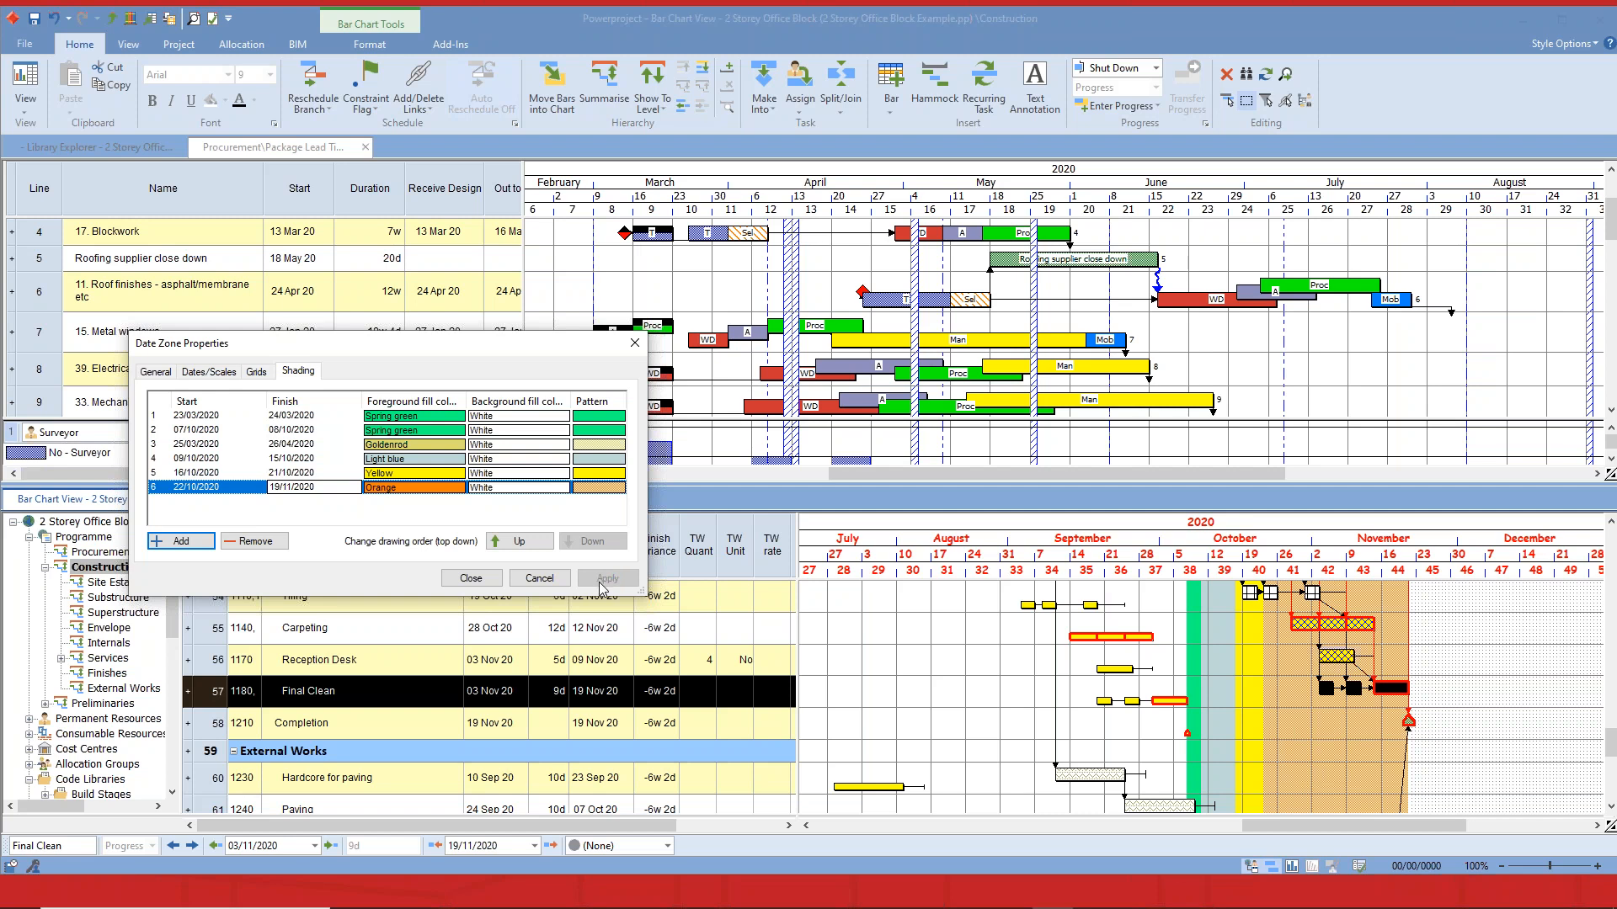
{"action": "left_click", "coordinate": [472, 579]}
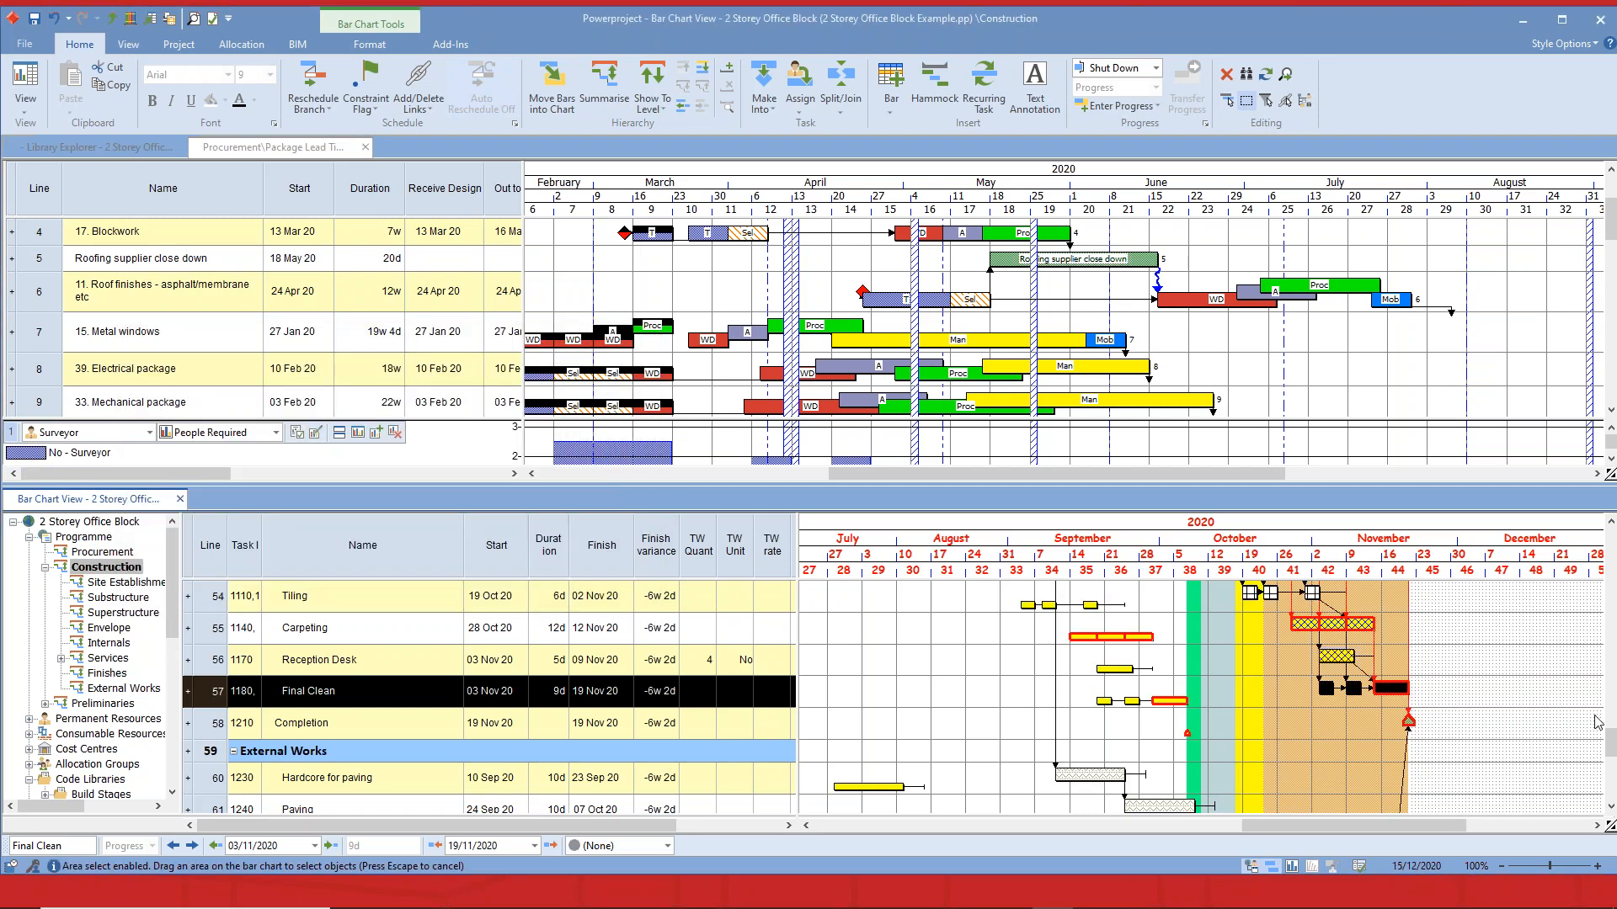
Copy the "Resource reduction delay 2d" annotation onto the orange shaded period and give the copy an orange background.
{"action": "left_click_drag", "start_coordinate": [1610, 745], "coordinate": [1609, 713]}
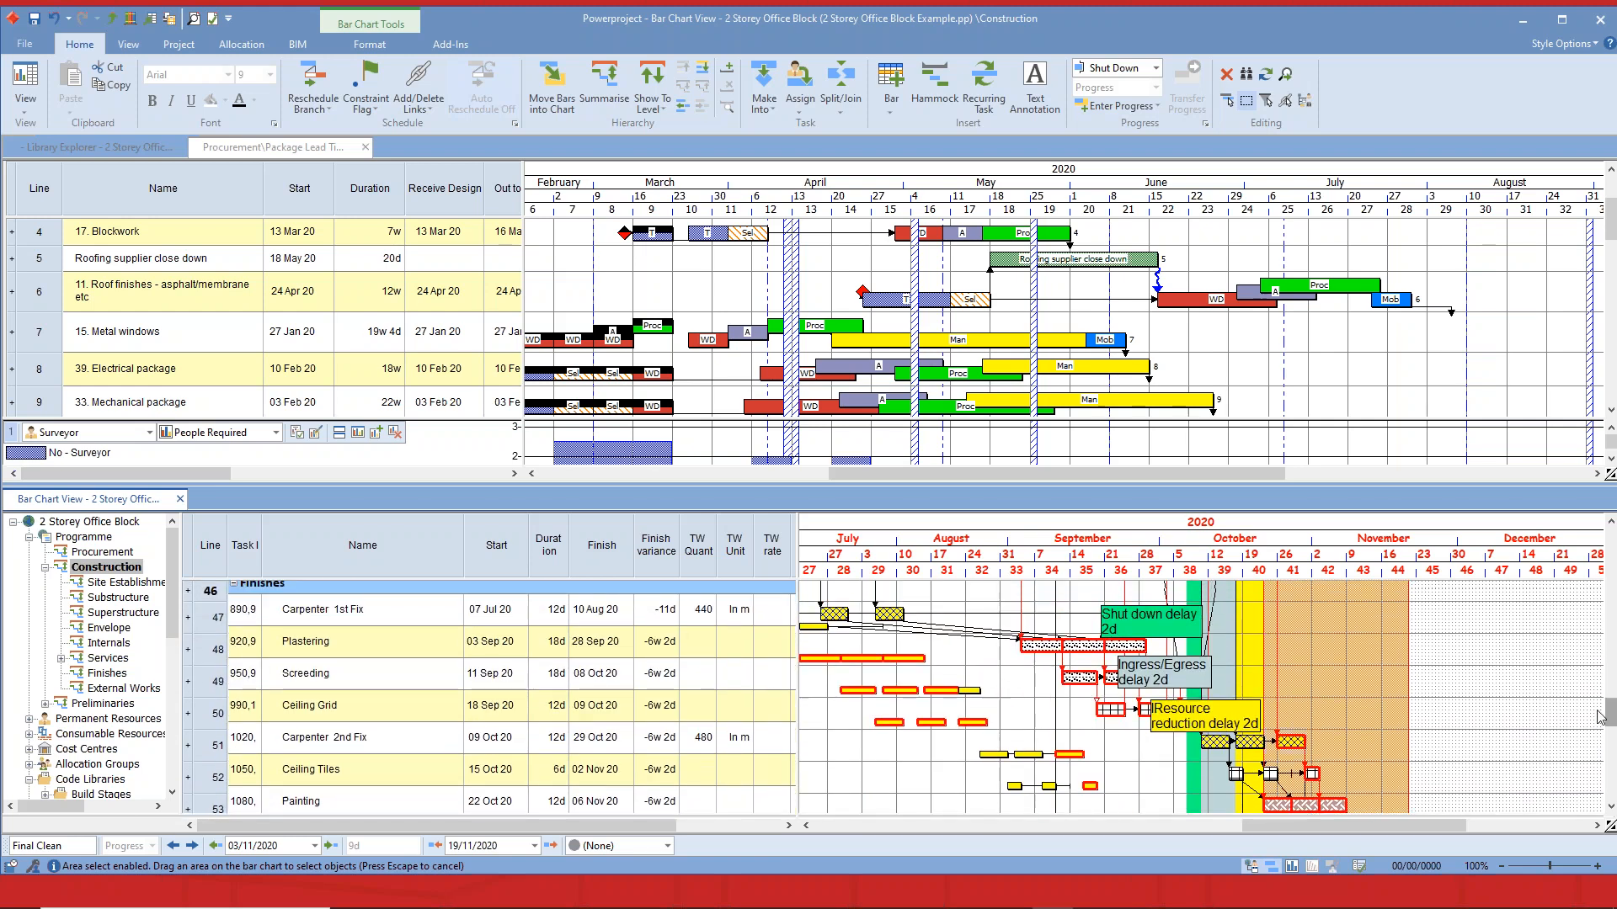
{"action": "left_click", "coordinate": [1212, 715]}
{"action": "left_click", "coordinate": [1315, 670]}
{"action": "right_click", "coordinate": [1335, 665]}
{"action": "left_click", "coordinate": [1381, 792]}
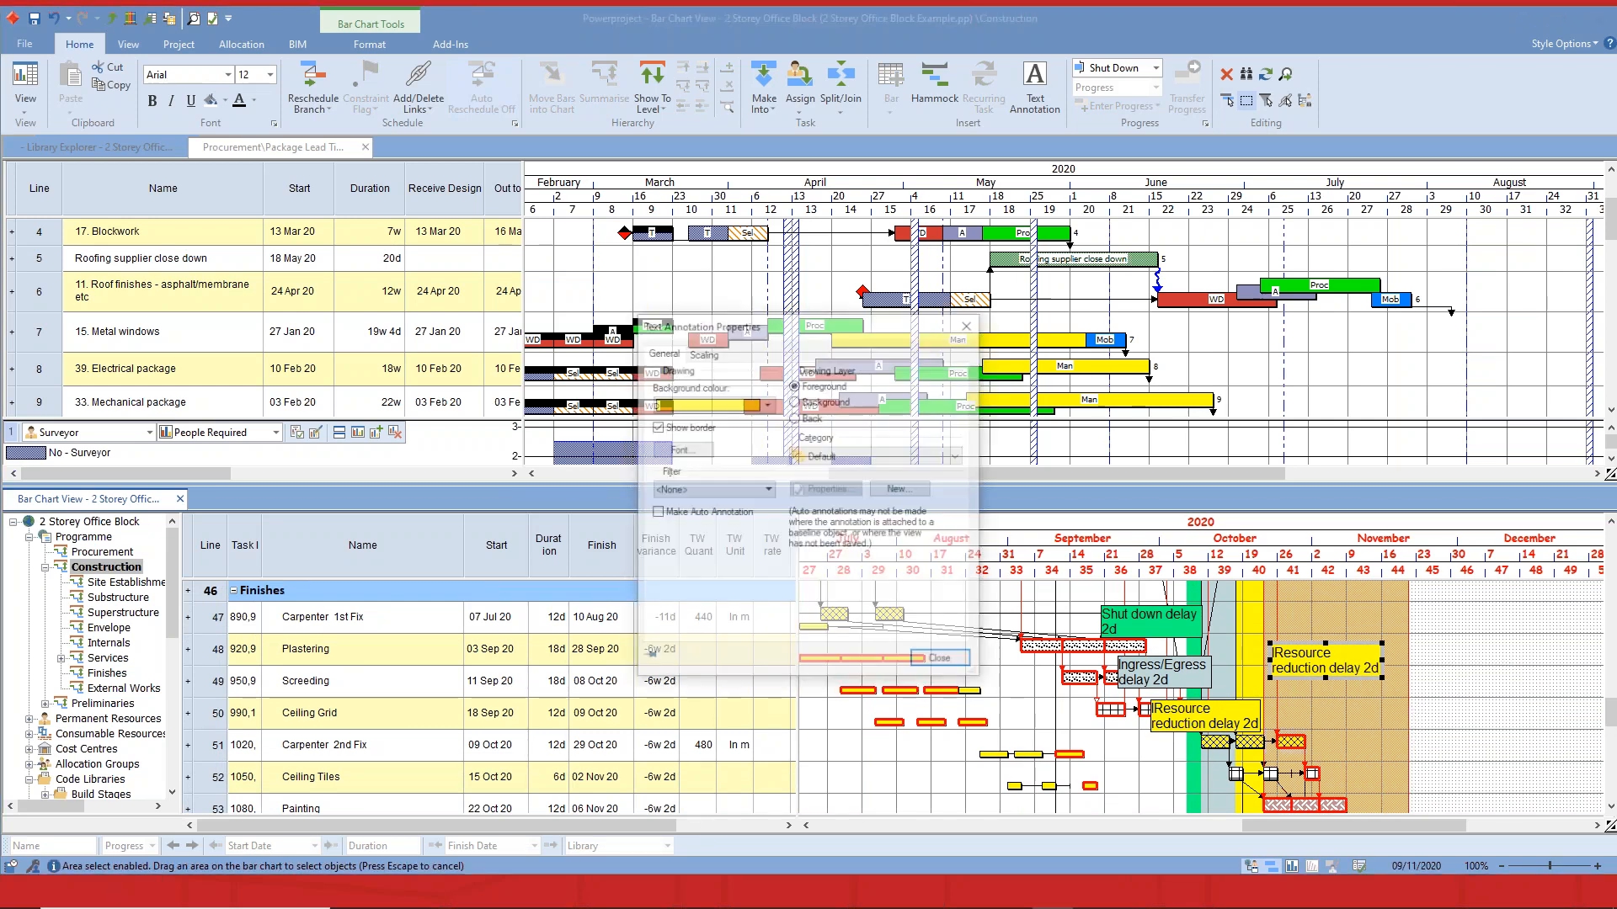
{"action": "left_click", "coordinate": [768, 404]}
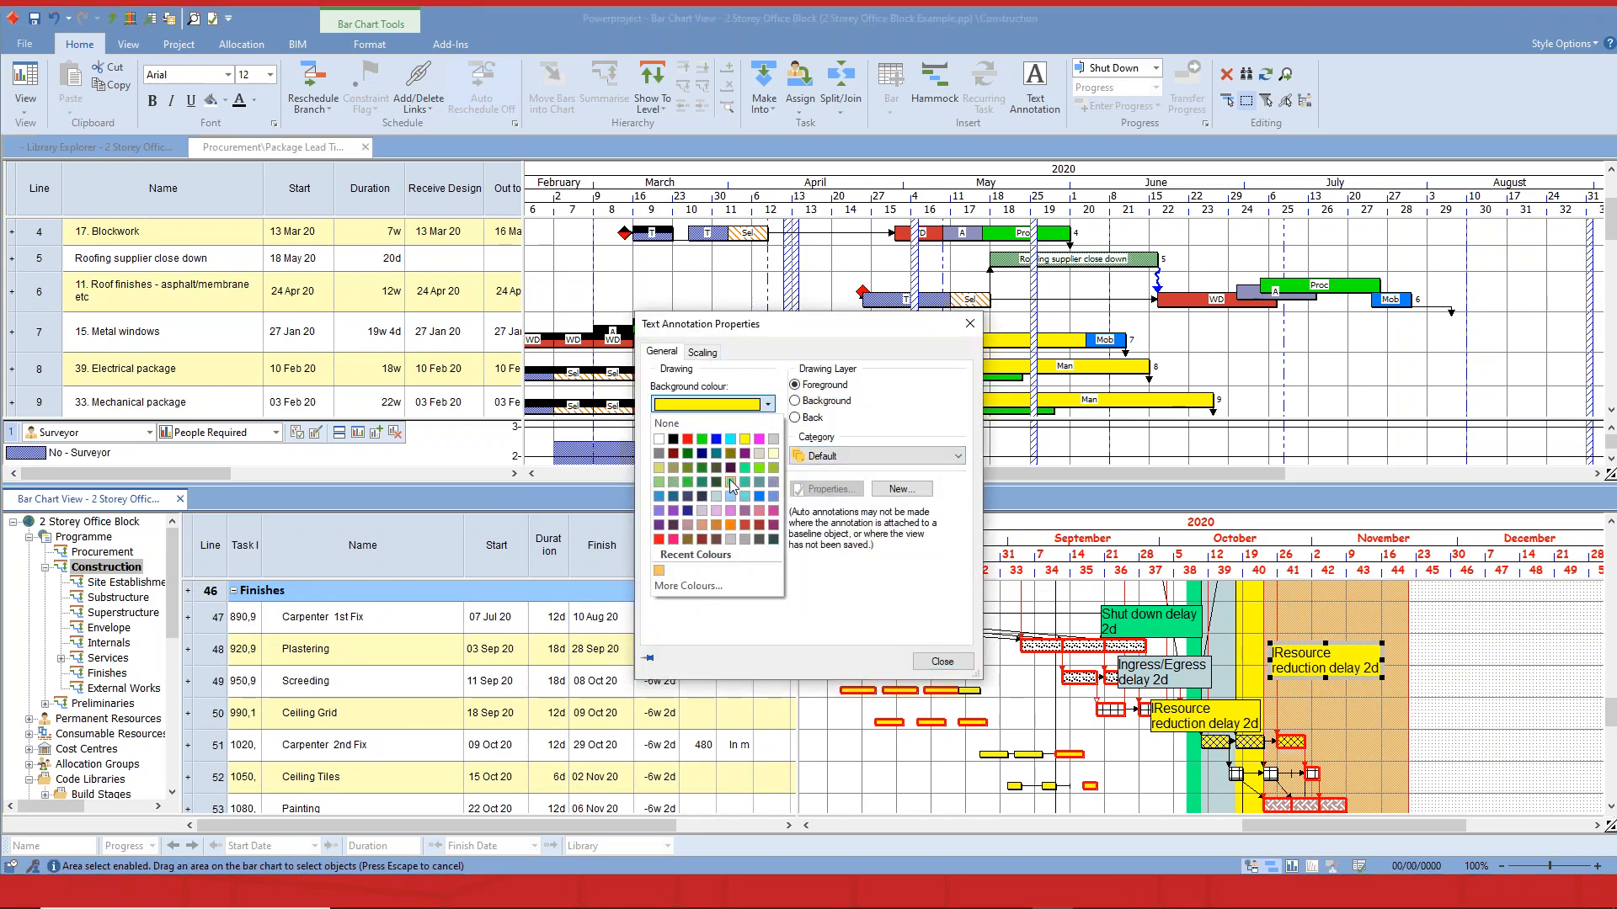
{"action": "left_click", "coordinate": [732, 539]}
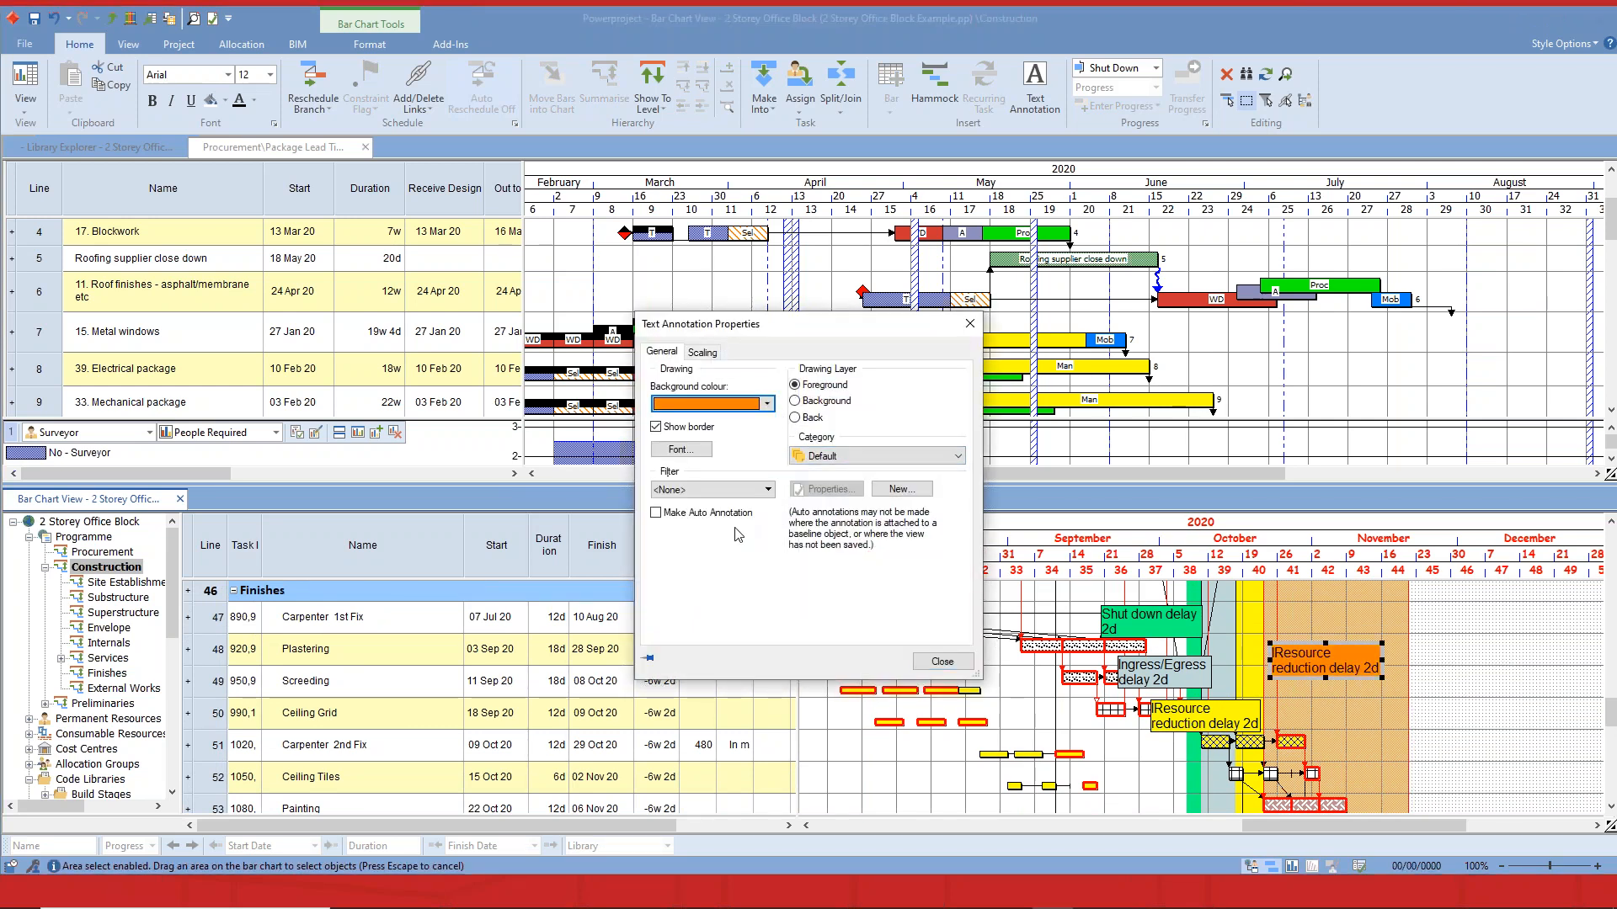
{"action": "left_click", "coordinate": [943, 661]}
Change the copied annotation's text to "Supplier delay 2d".
{"action": "double_click", "coordinate": [1306, 668]}
{"action": "left_click_drag", "start_coordinate": [1331, 667], "coordinate": [1273, 654]}
{"action": "type", "text": "Supplier"}
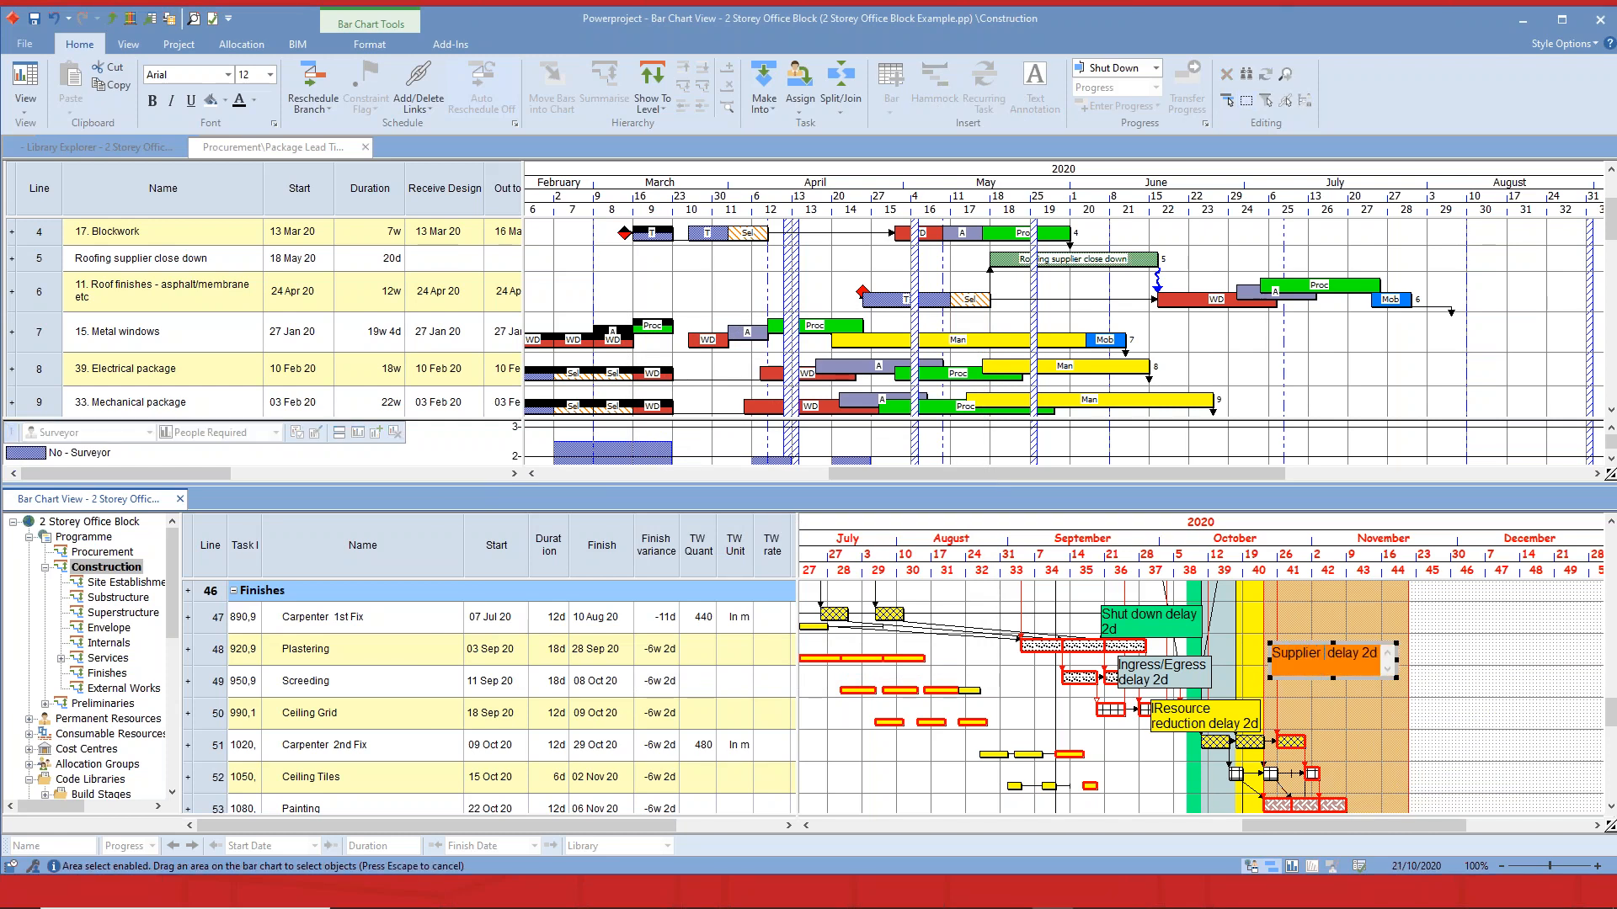
{"action": "key", "text": "BackSpace"}
{"action": "key", "text": "Escape"}
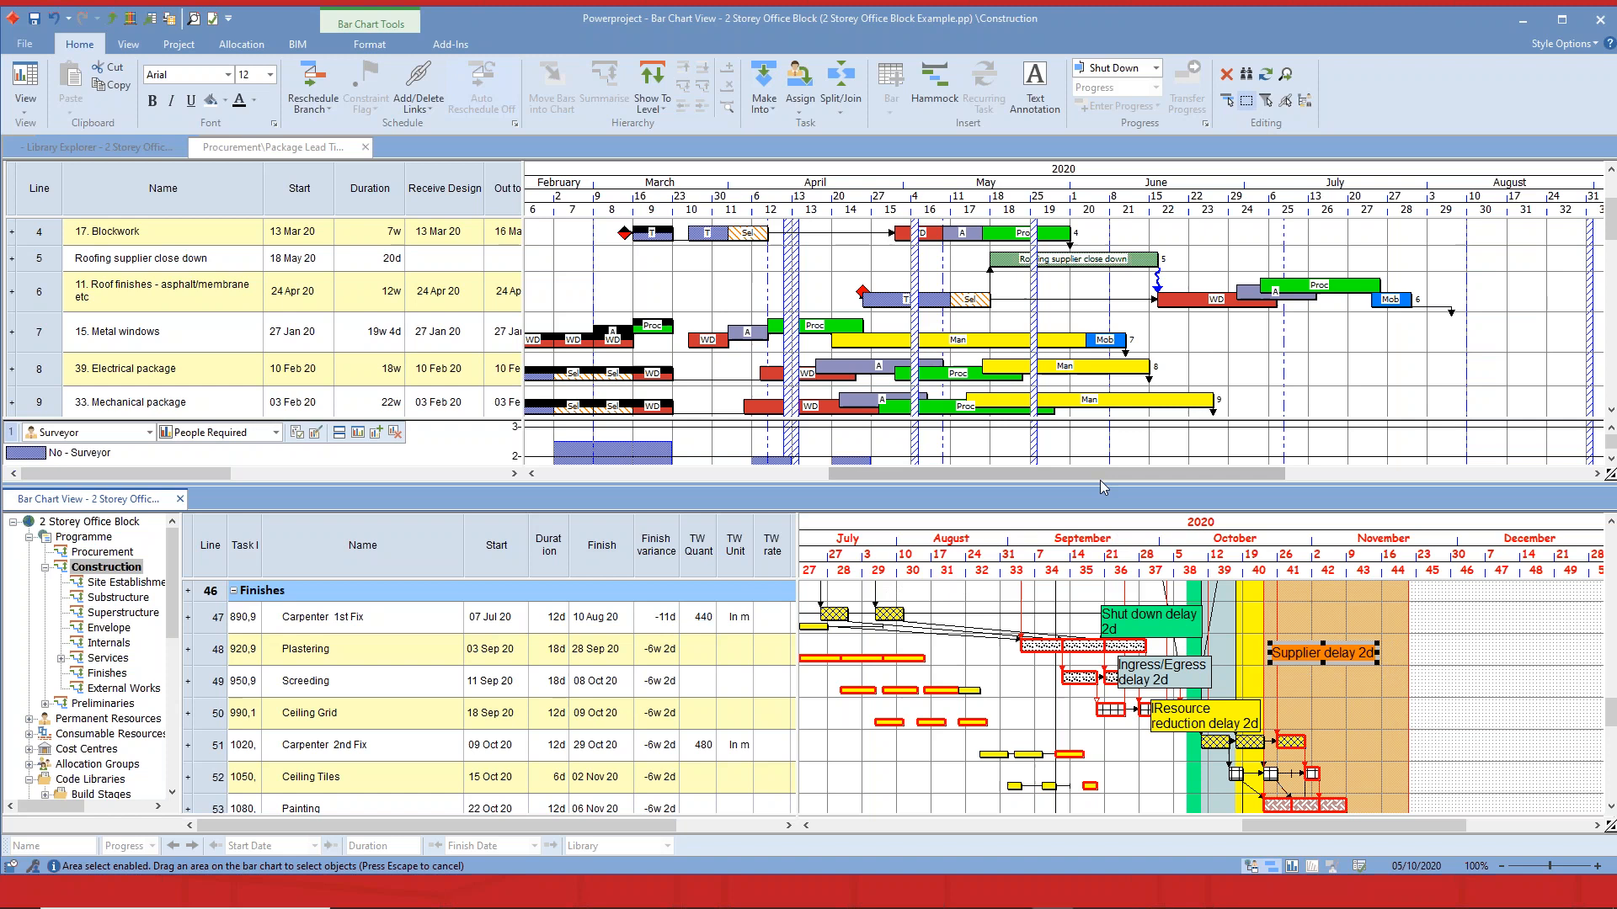
Reschedule the whole project with the Change to logic link category ignored, and undo that reschedule.
{"action": "left_click", "coordinate": [1159, 296]}
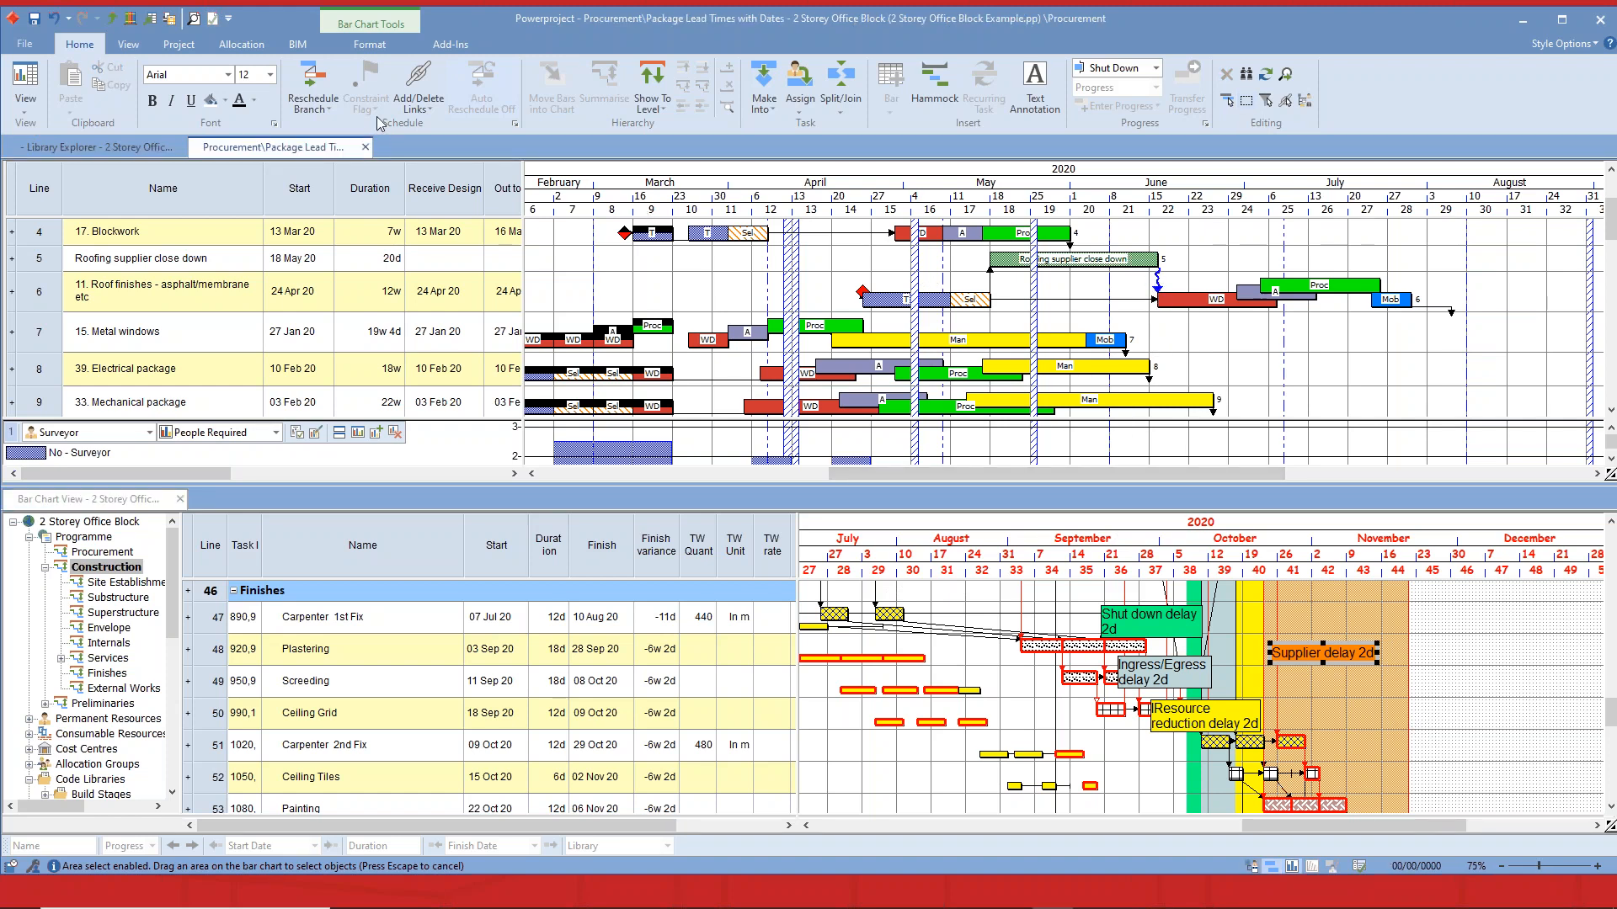
{"action": "left_click", "coordinate": [313, 104]}
{"action": "left_click", "coordinate": [337, 199]}
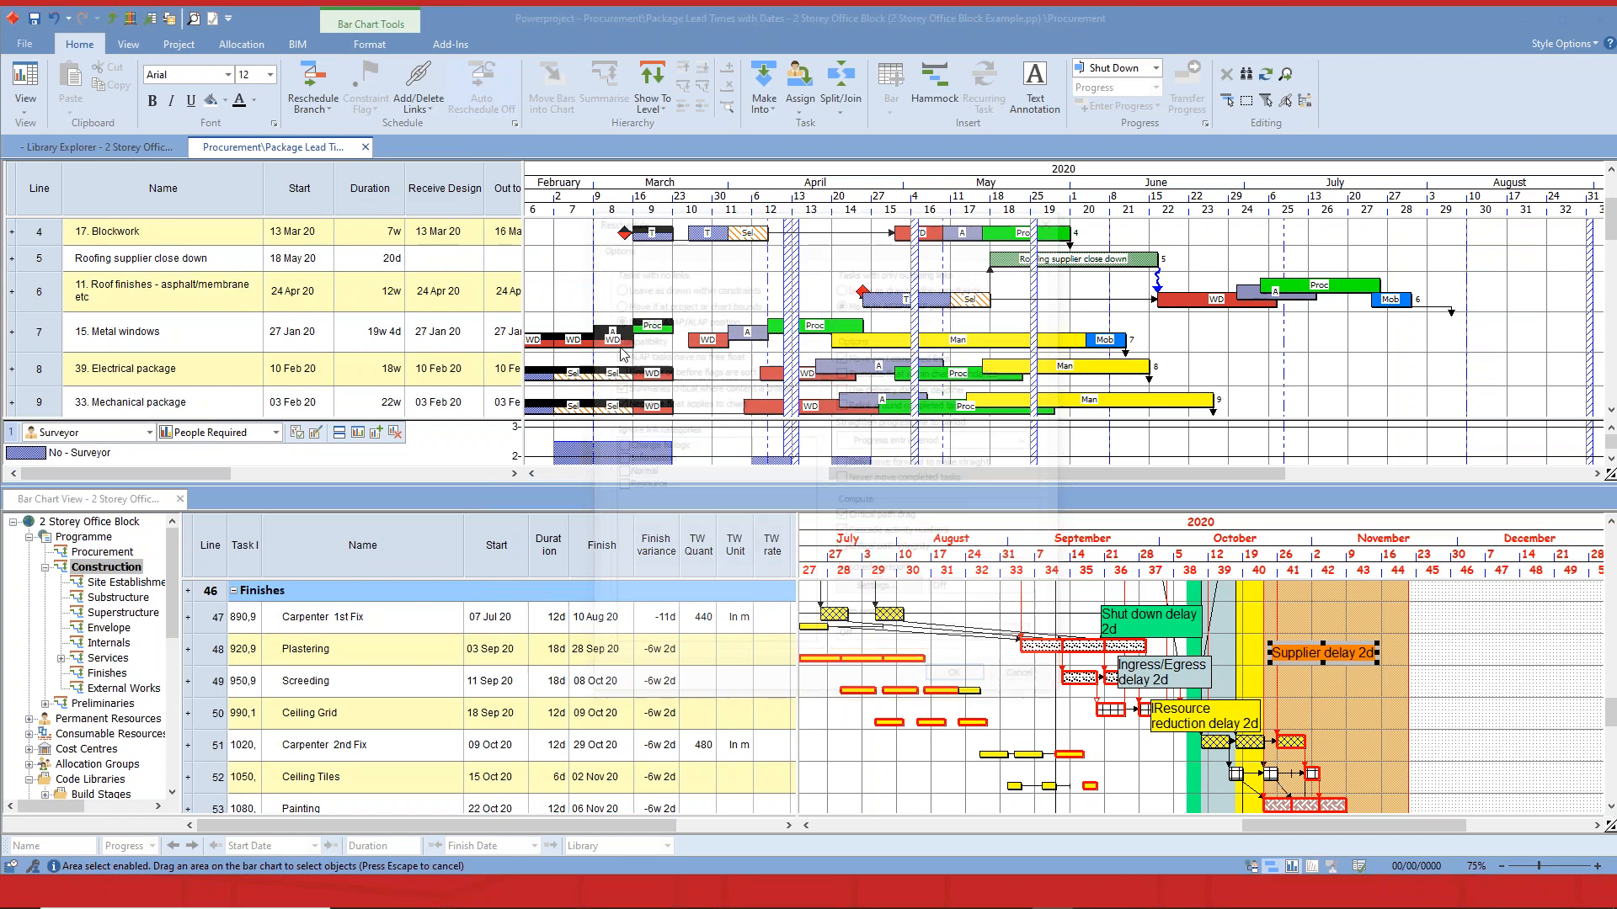
{"action": "left_click", "coordinate": [618, 446]}
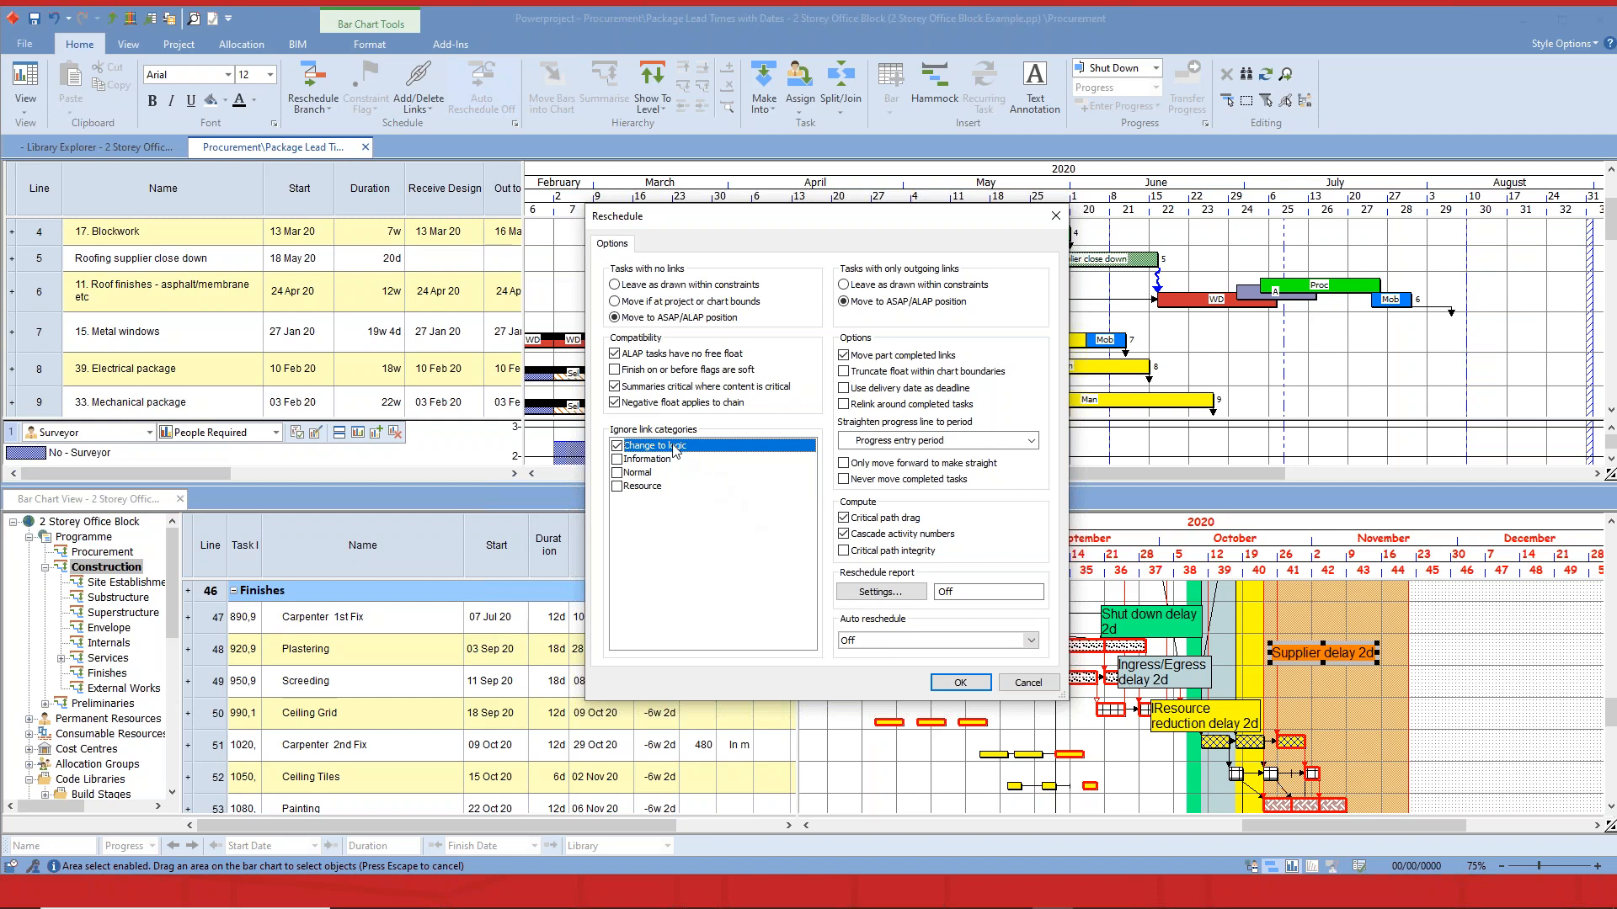
{"action": "left_click", "coordinate": [960, 683]}
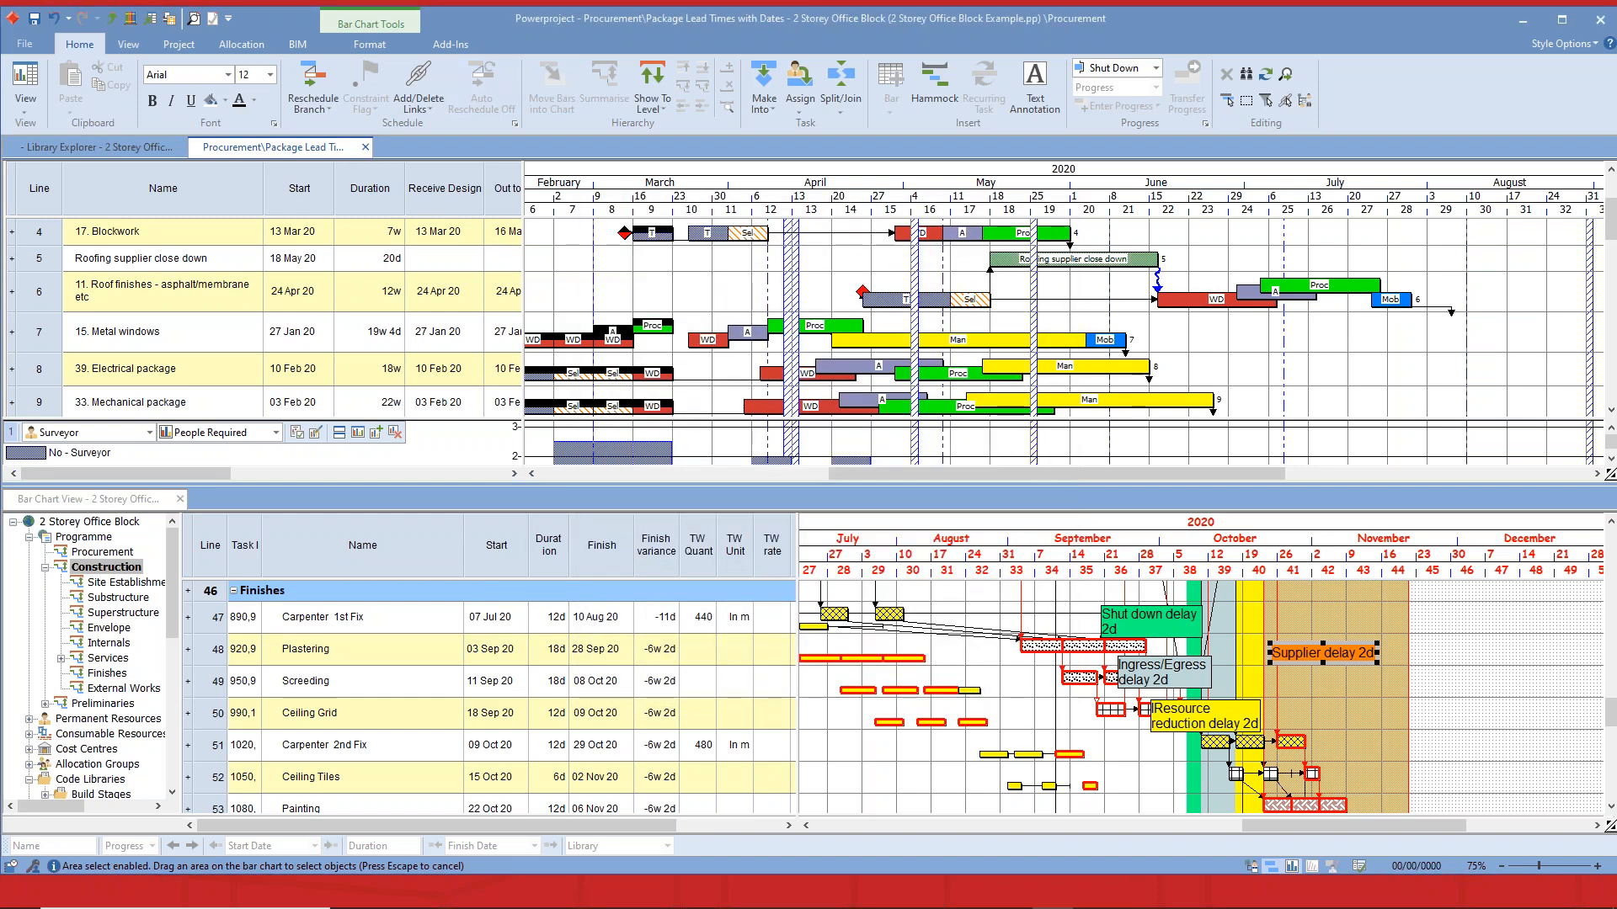
{"action": "left_click", "coordinate": [332, 110]}
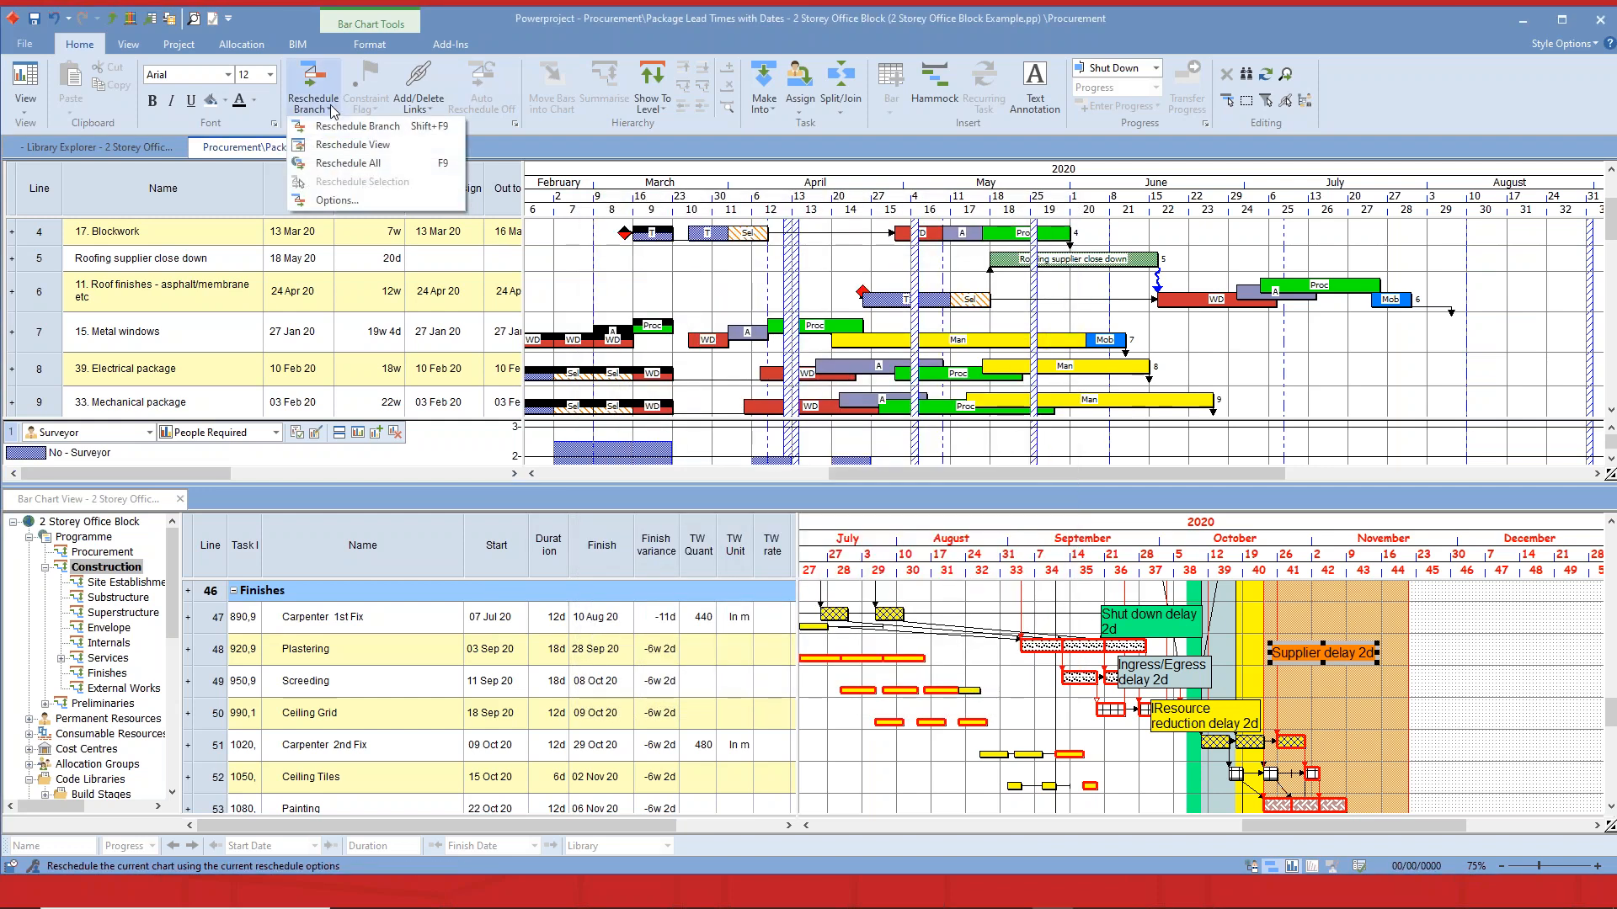
{"action": "left_click", "coordinate": [341, 163]}
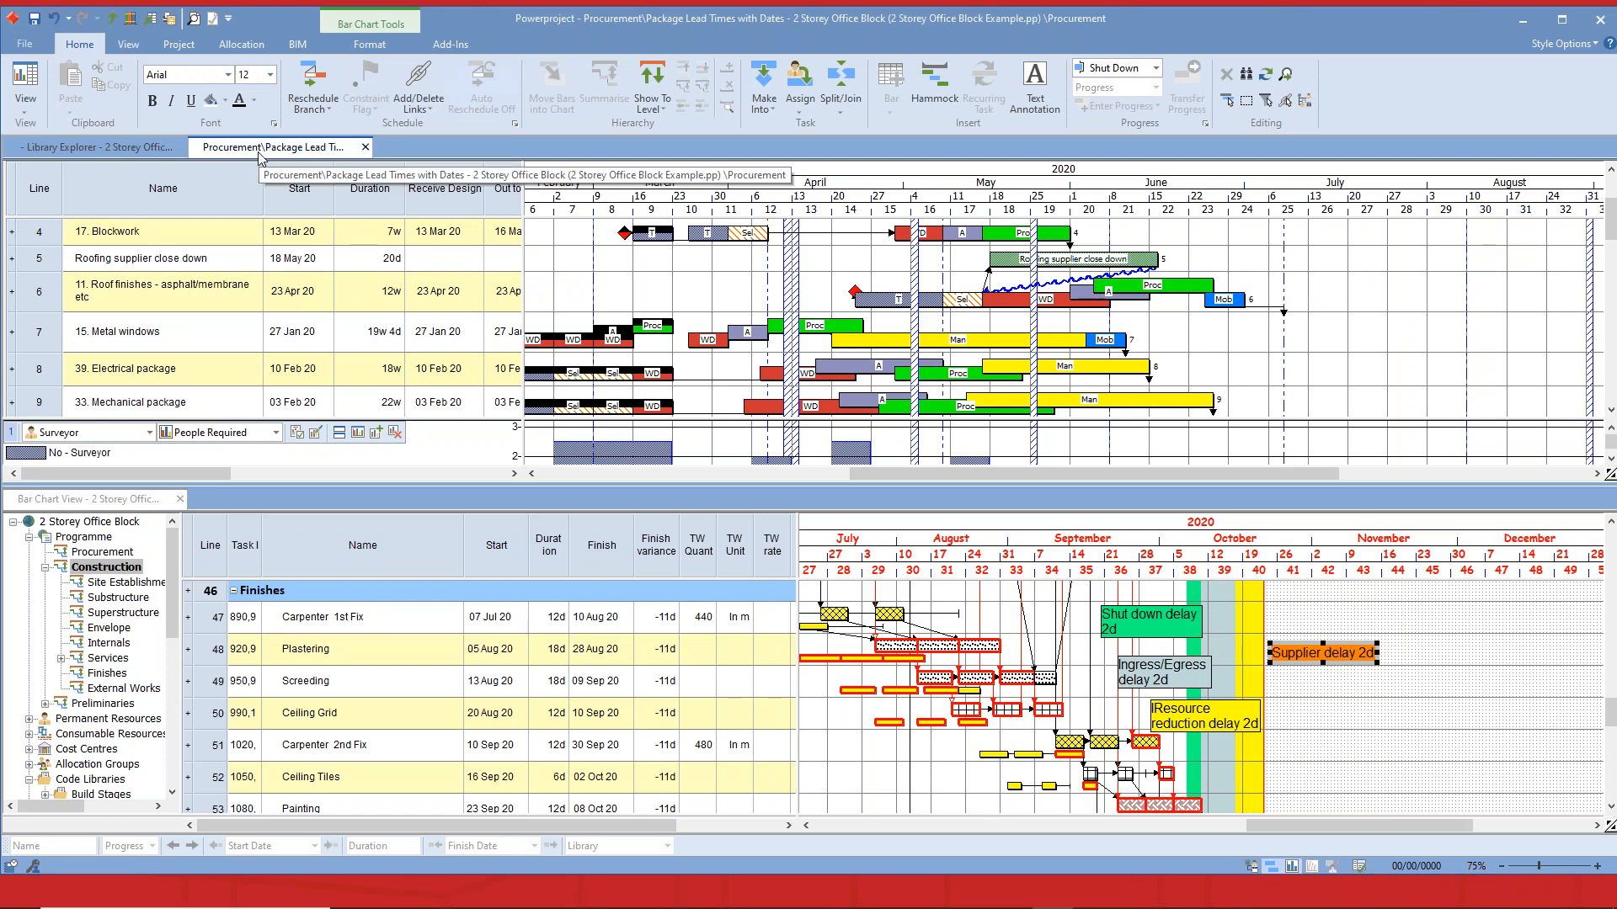
{"action": "left_click", "coordinate": [68, 18]}
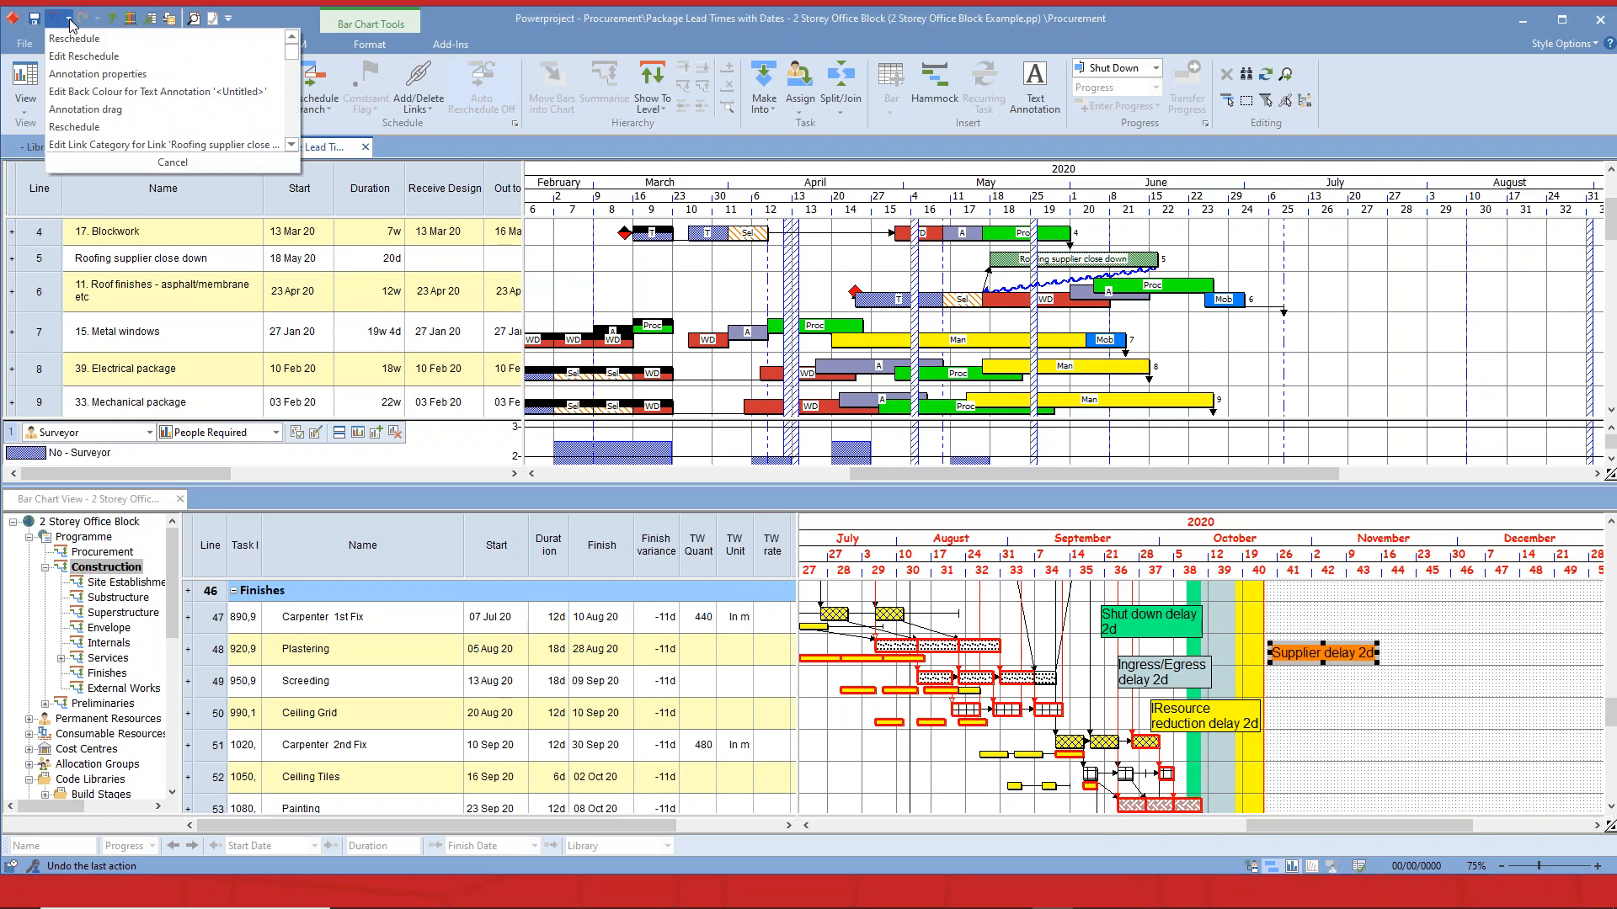
{"action": "left_click", "coordinate": [132, 39]}
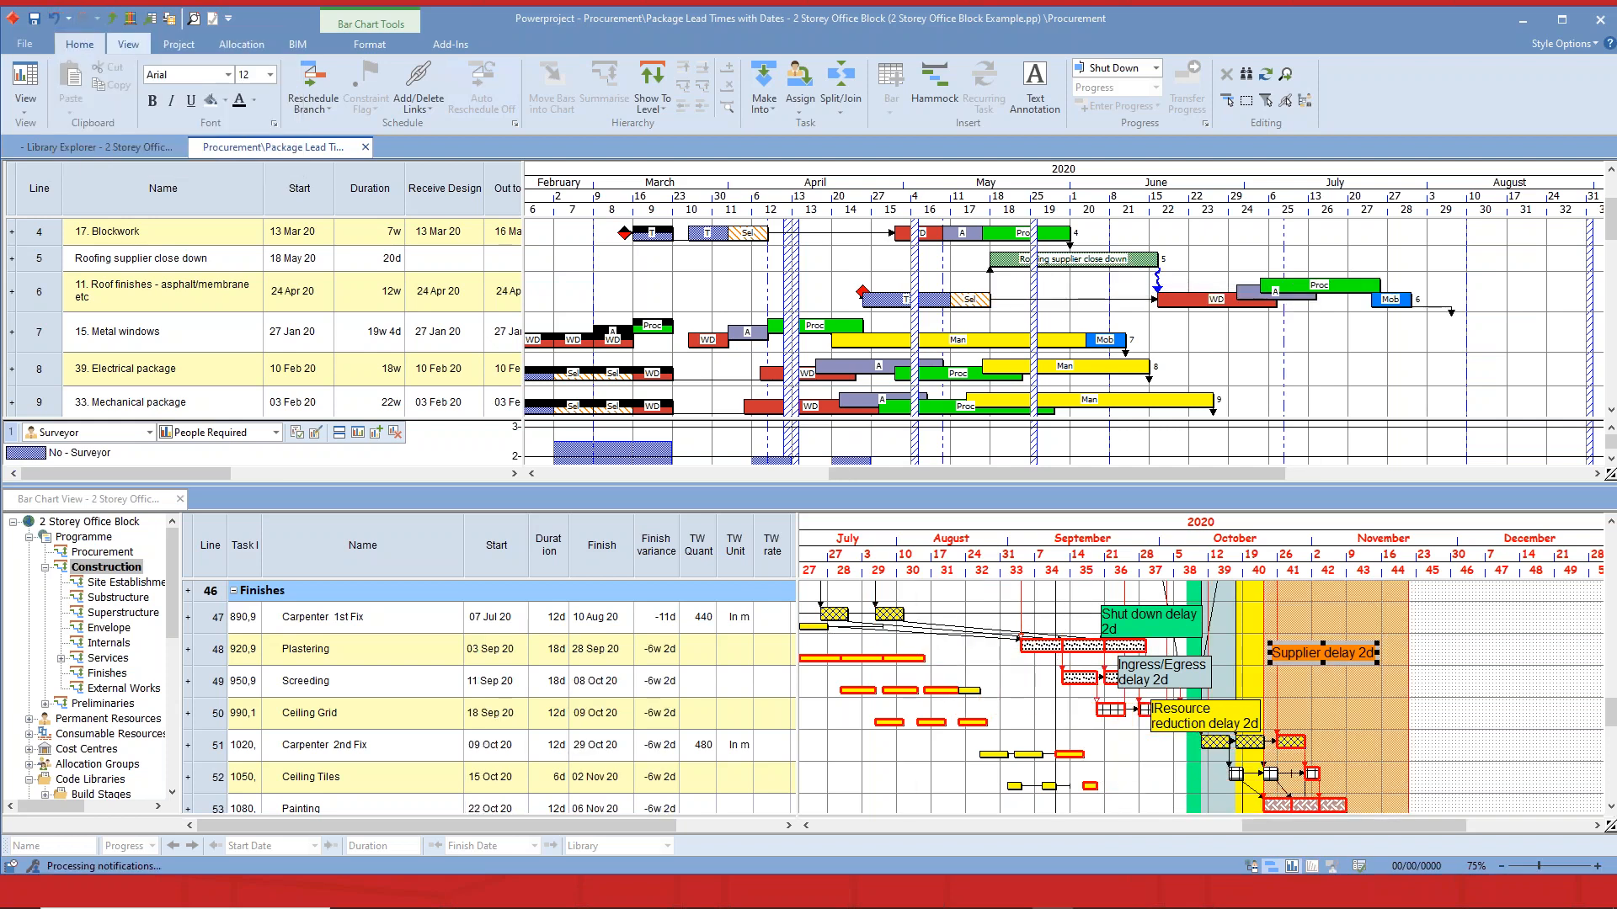
Move the construction bar chart from the split pane into the main tab group and deselect the annotation.
{"action": "left_click", "coordinate": [140, 503]}
{"action": "left_click_drag", "start_coordinate": [120, 153], "coordinate": [120, 153]}
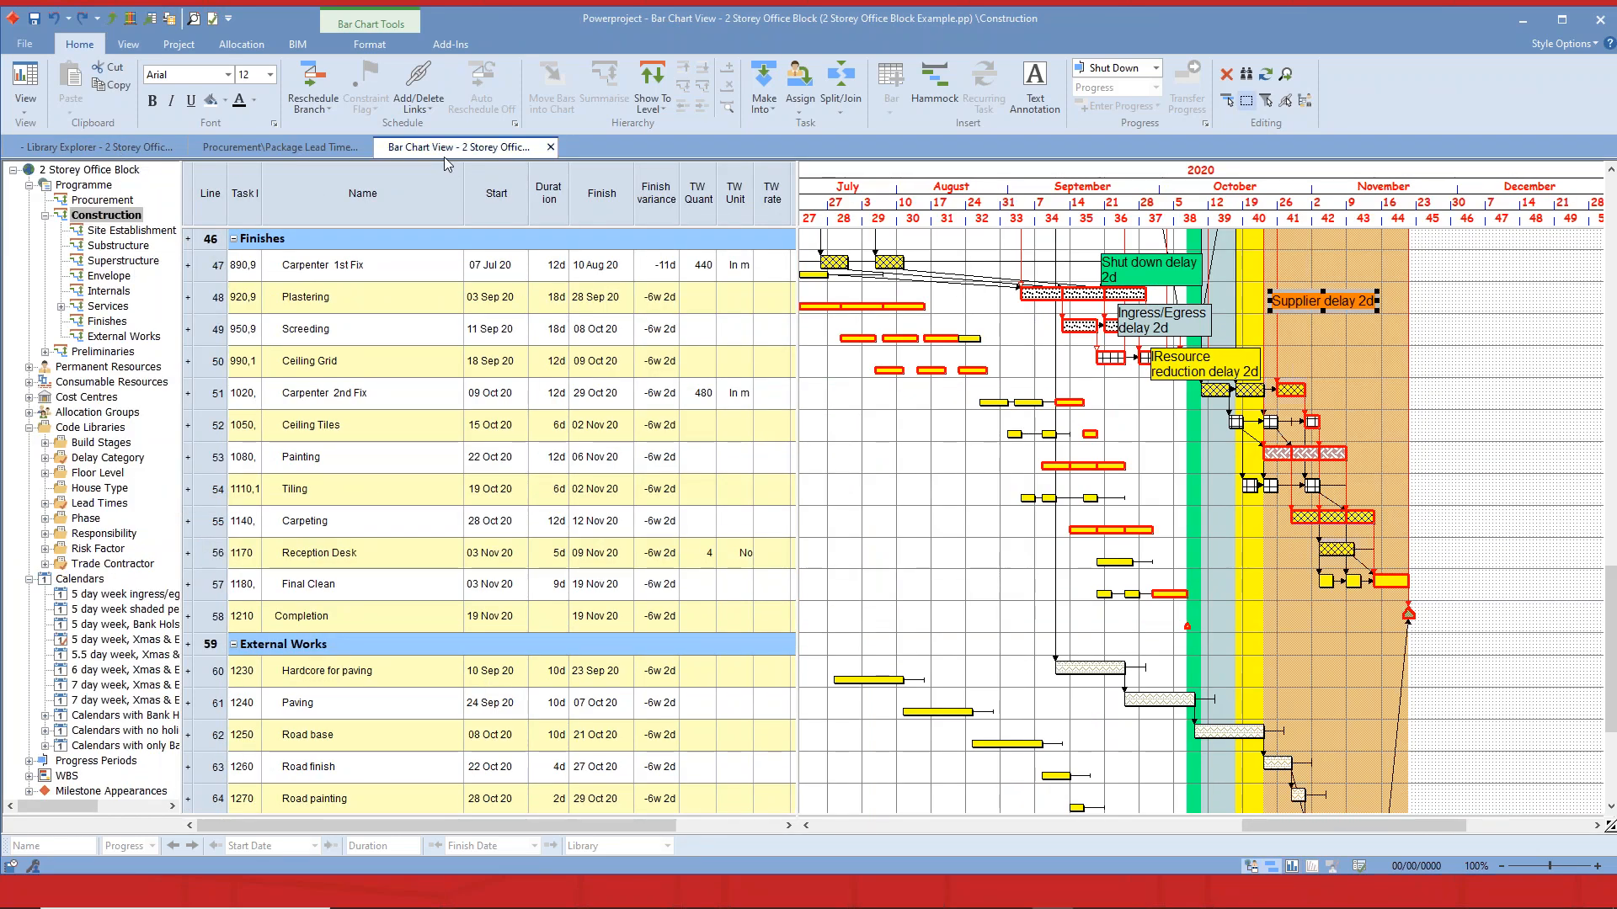
{"action": "left_click", "coordinate": [876, 482]}
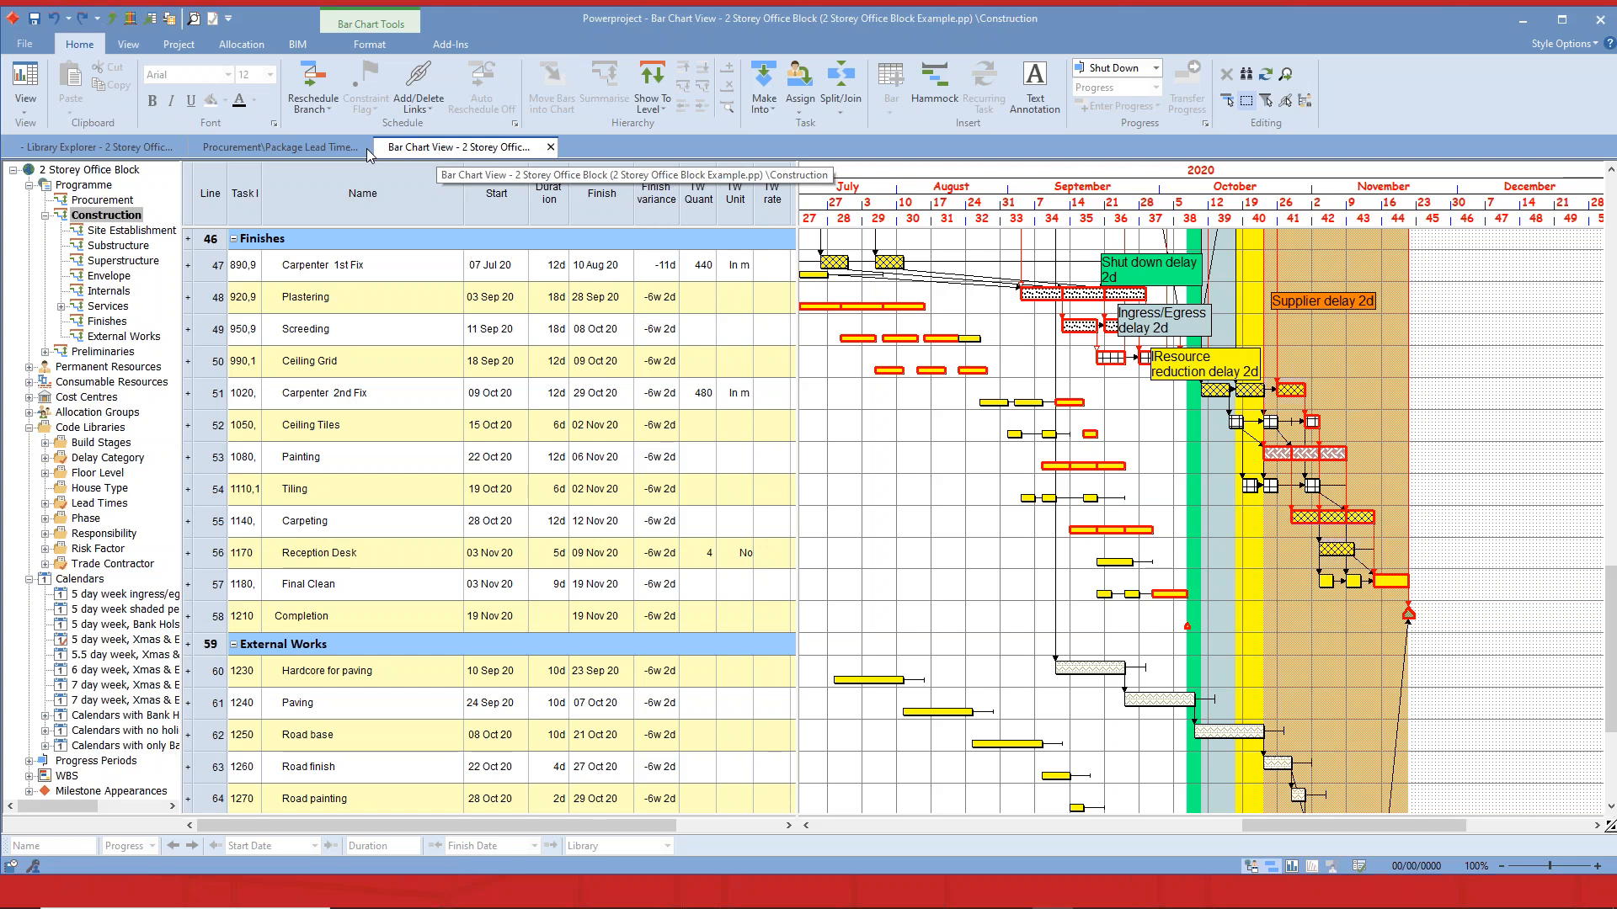
Open the Costs and Financial Graphs view and enlarge the monthly project cost graph.
{"action": "left_click", "coordinate": [131, 44]}
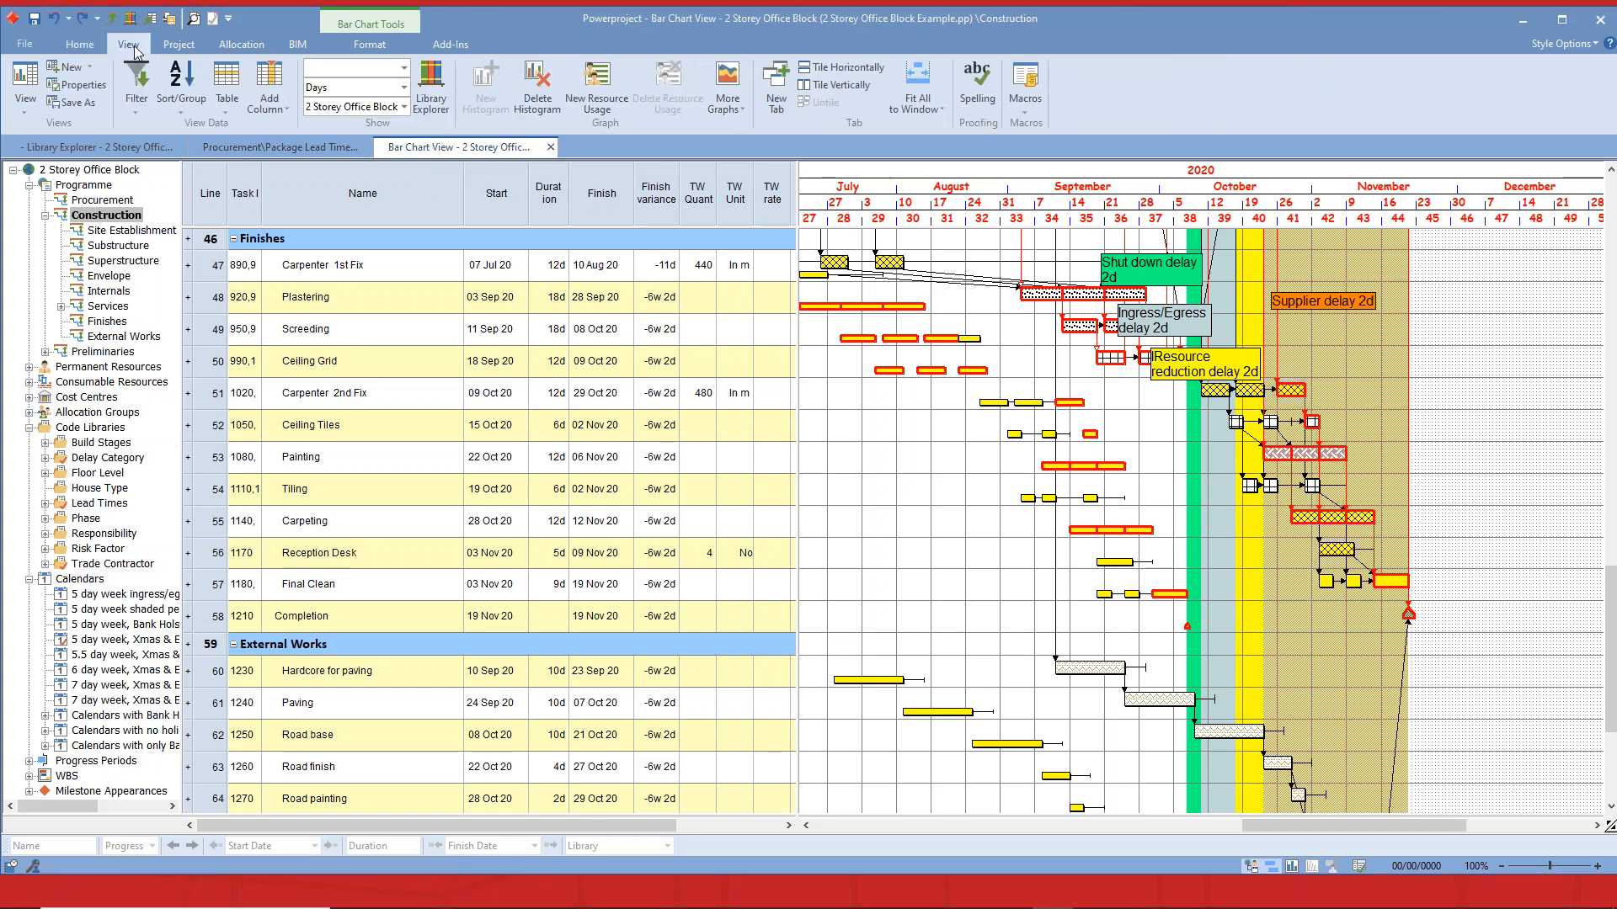
{"action": "left_click", "coordinate": [26, 109]}
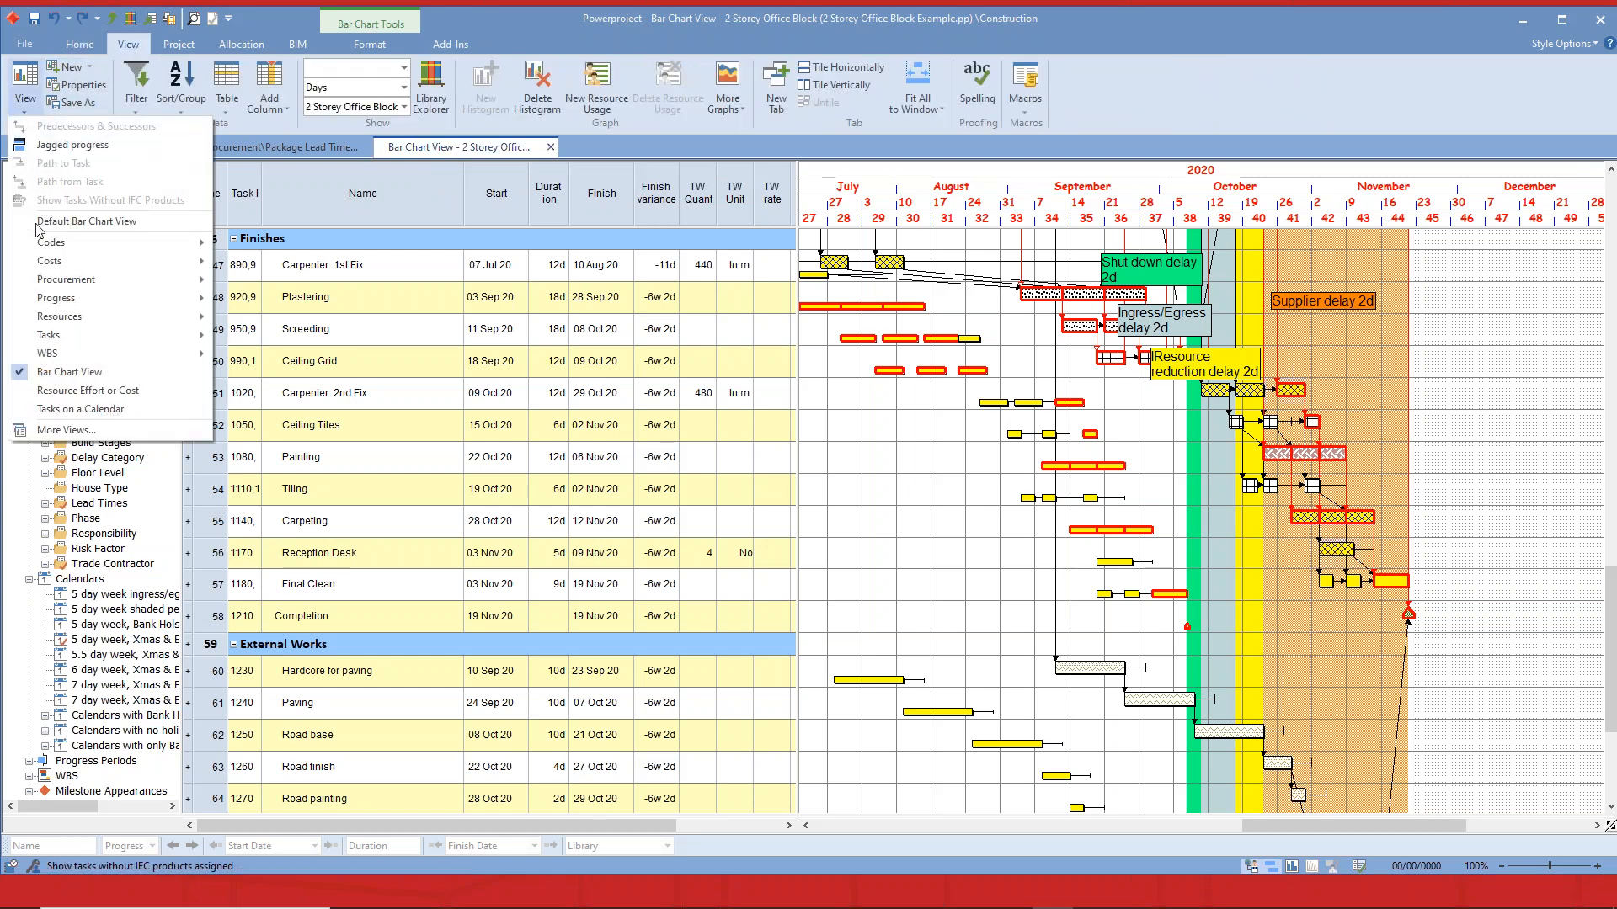
{"action": "mouse_move", "coordinate": [130, 277]}
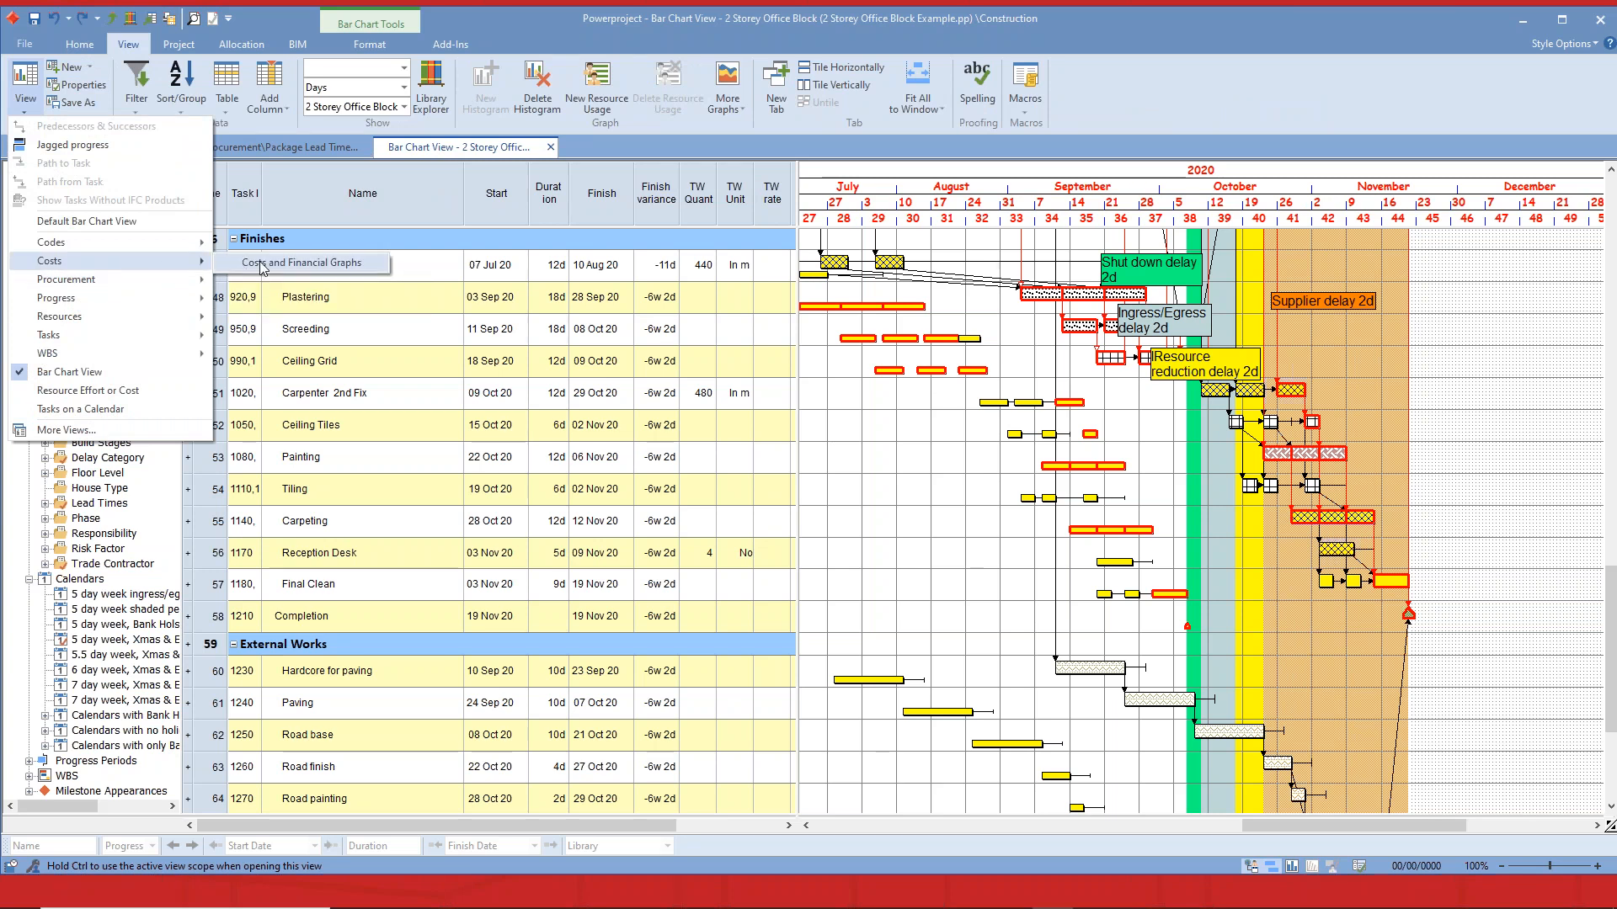
{"action": "left_click", "coordinate": [280, 263]}
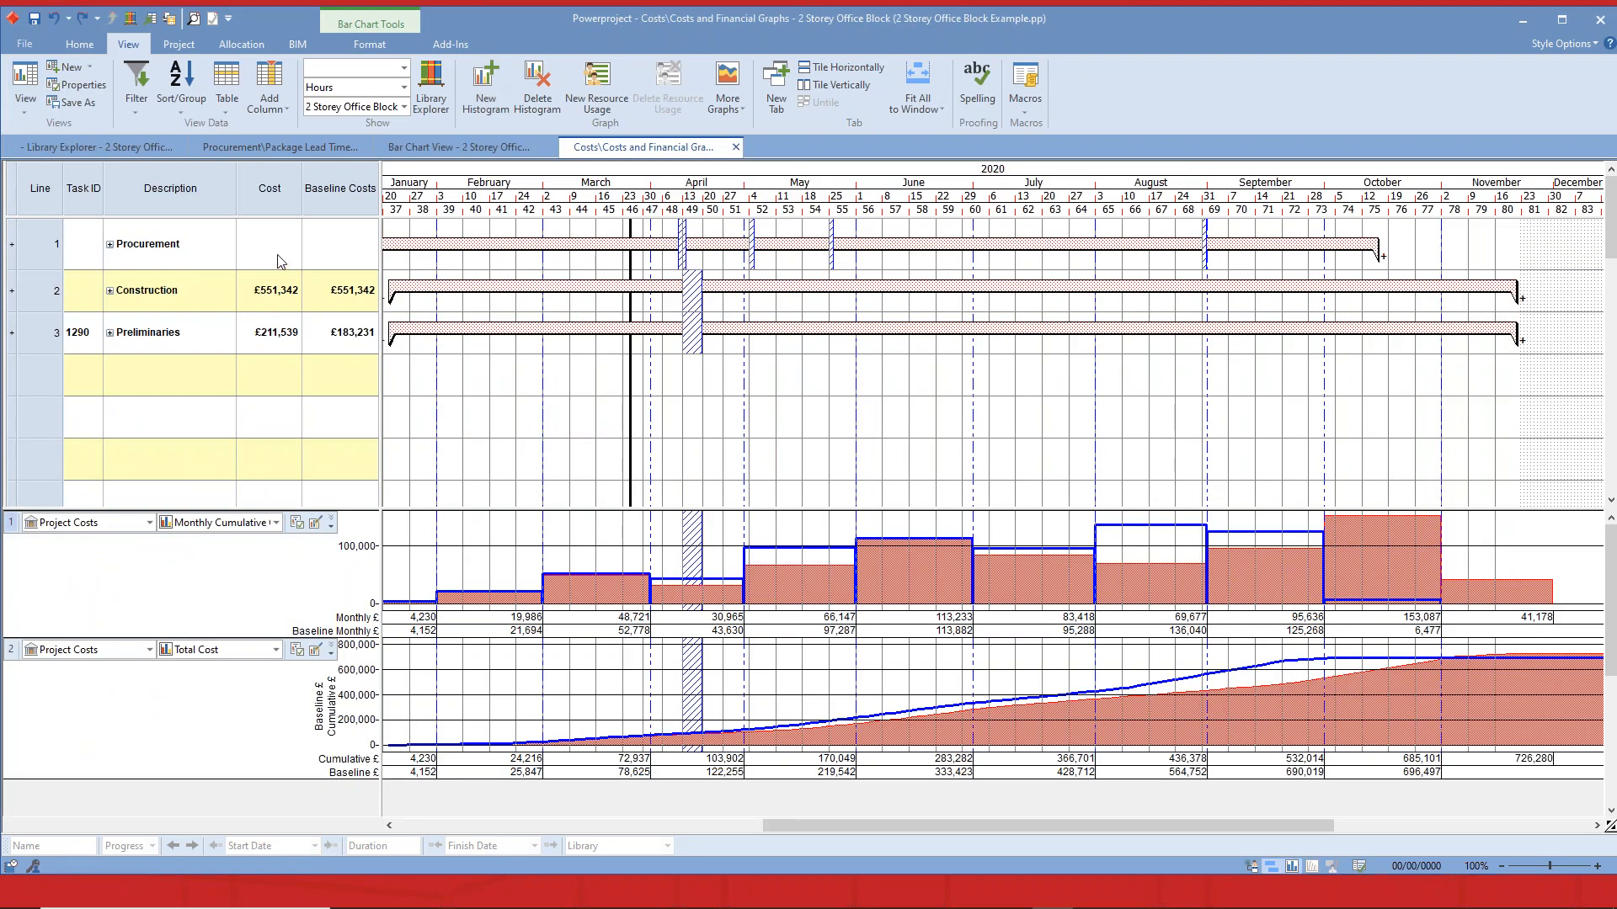
{"action": "left_click_drag", "start_coordinate": [436, 510], "coordinate": [436, 427]}
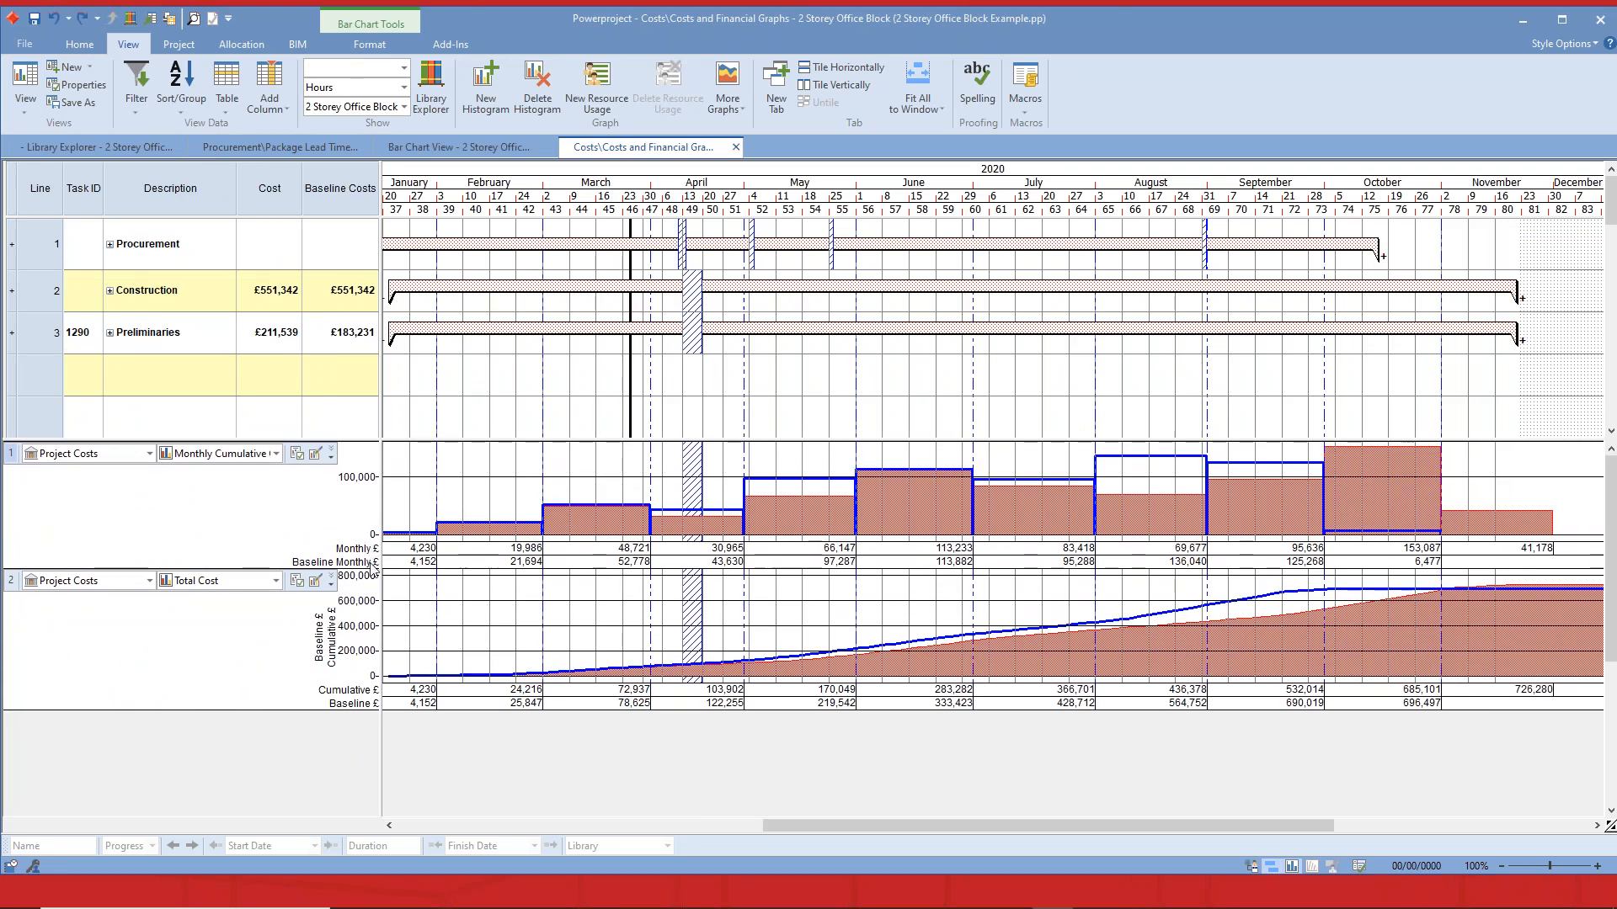
{"action": "left_click_drag", "start_coordinate": [369, 570], "coordinate": [368, 626]}
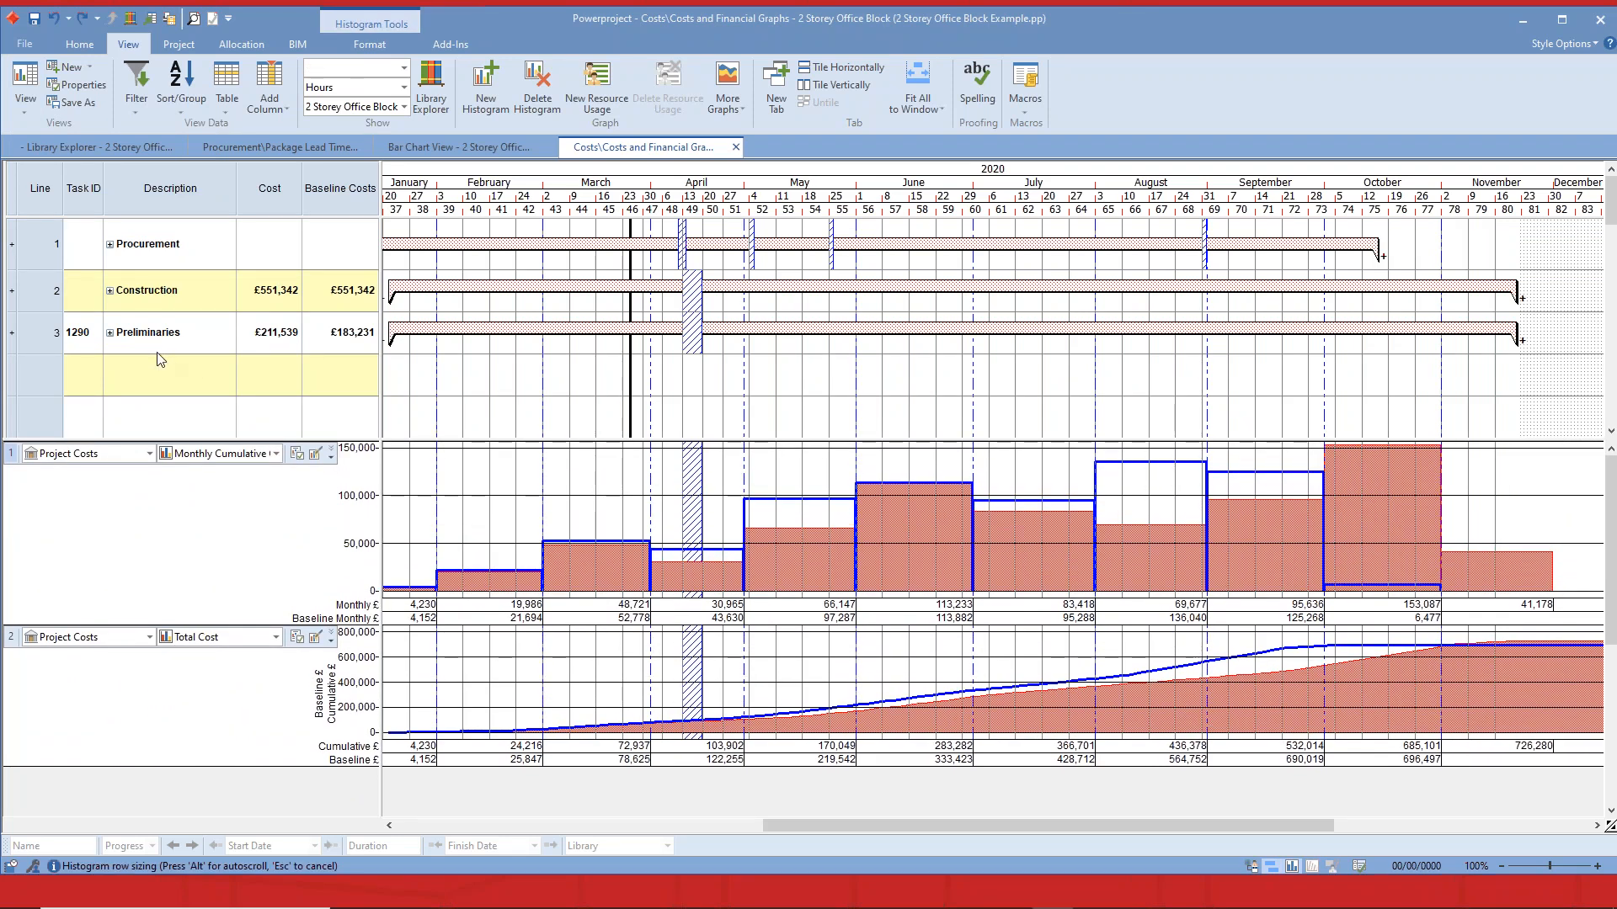
Expand Preliminaries and compare cost with baseline cost for the Groundwork & Structural Foreman and Bricklayer Foreman.
{"action": "left_click", "coordinate": [110, 333]}
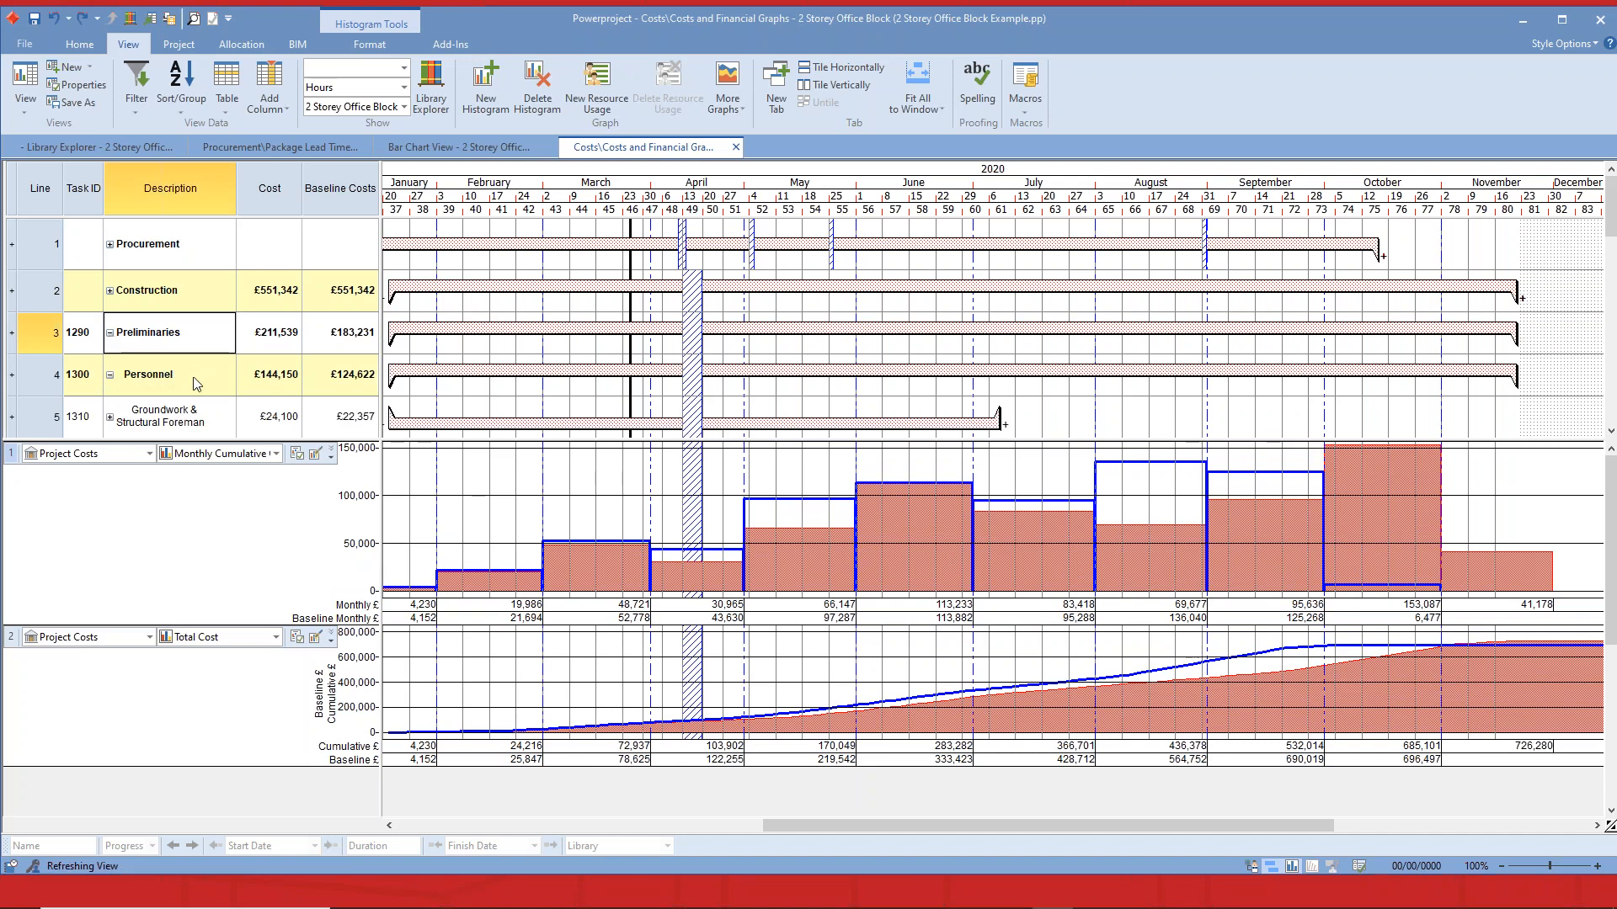
{"action": "scroll", "coordinate": [336, 349], "scroll_direction": "down", "scroll_amount": 4}
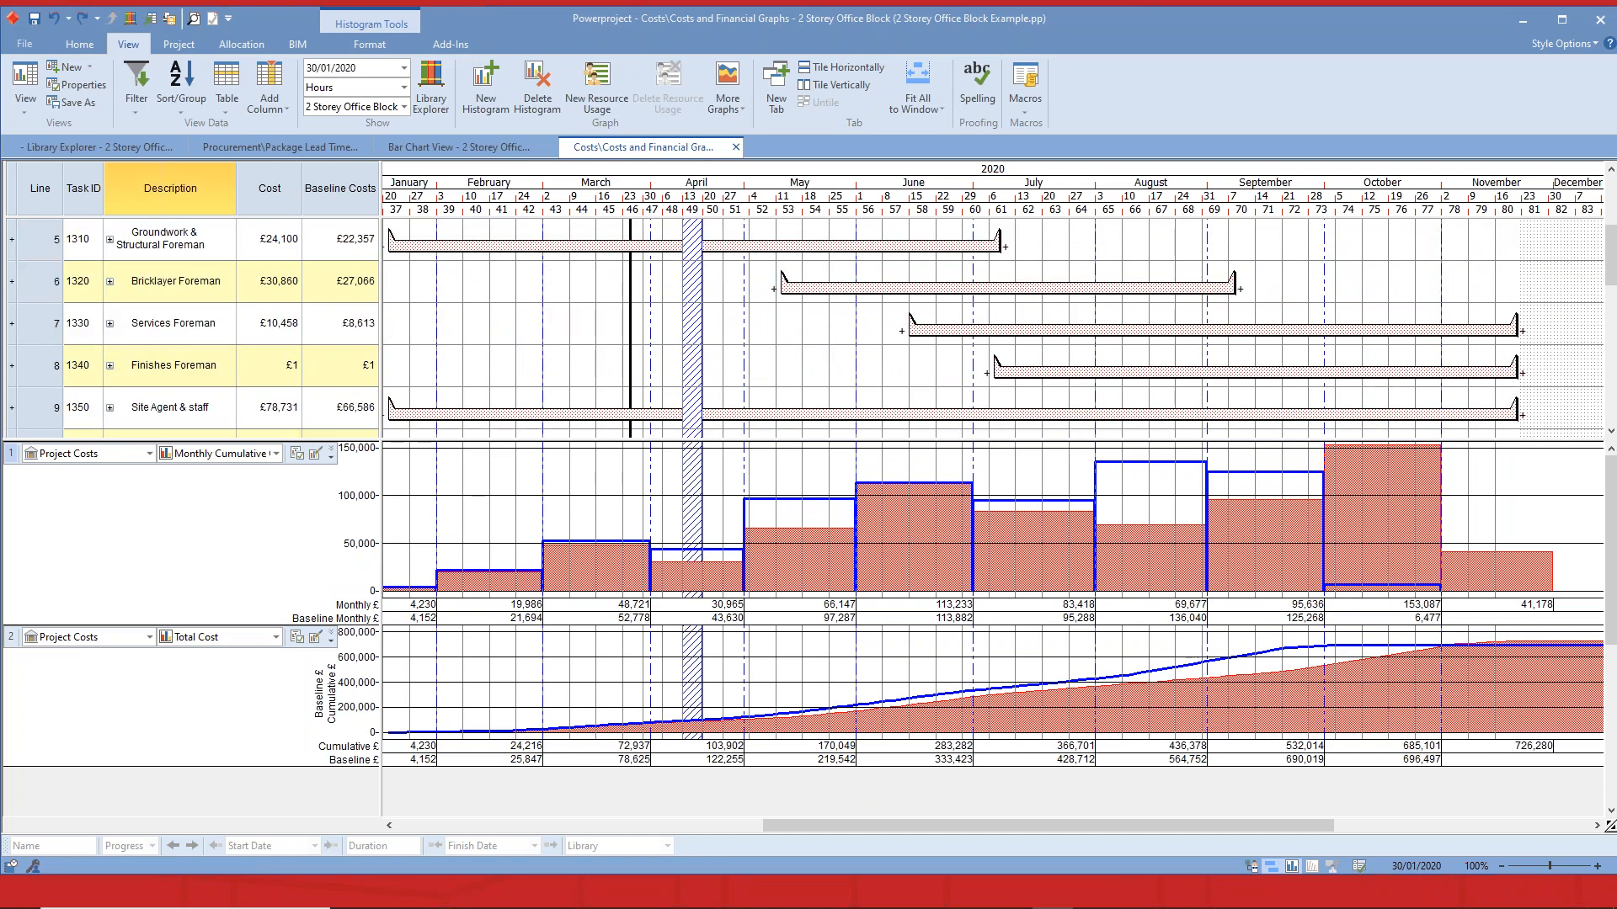
{"action": "scroll", "coordinate": [808, 328], "scroll_direction": "up", "scroll_amount": 1}
{"action": "left_click", "coordinate": [505, 288]}
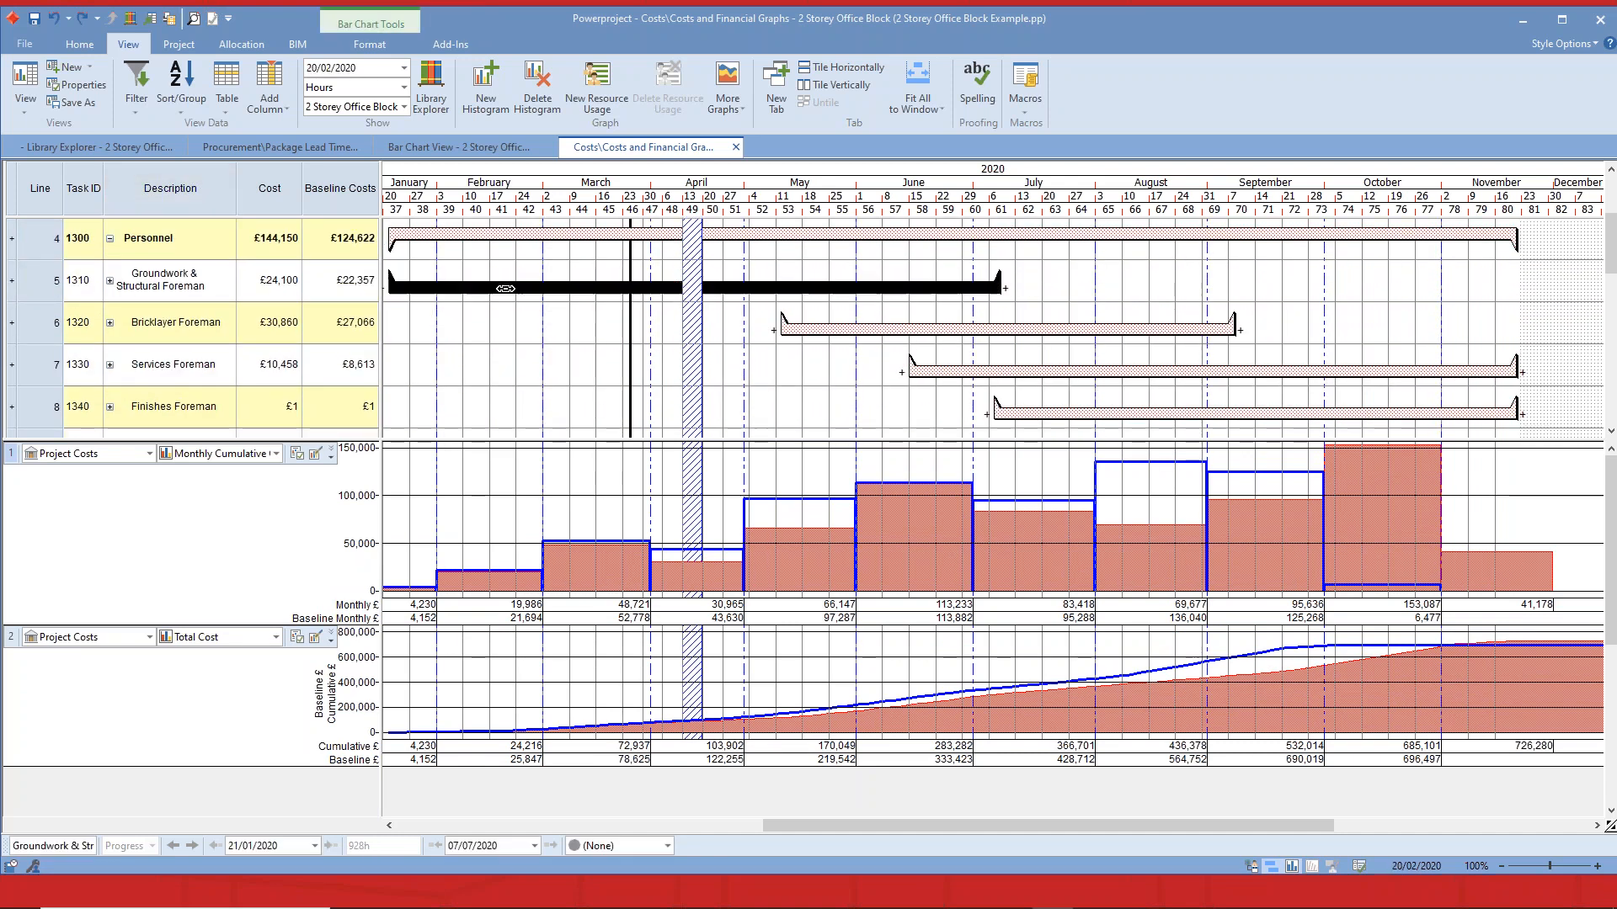
{"action": "left_click", "coordinate": [875, 330]}
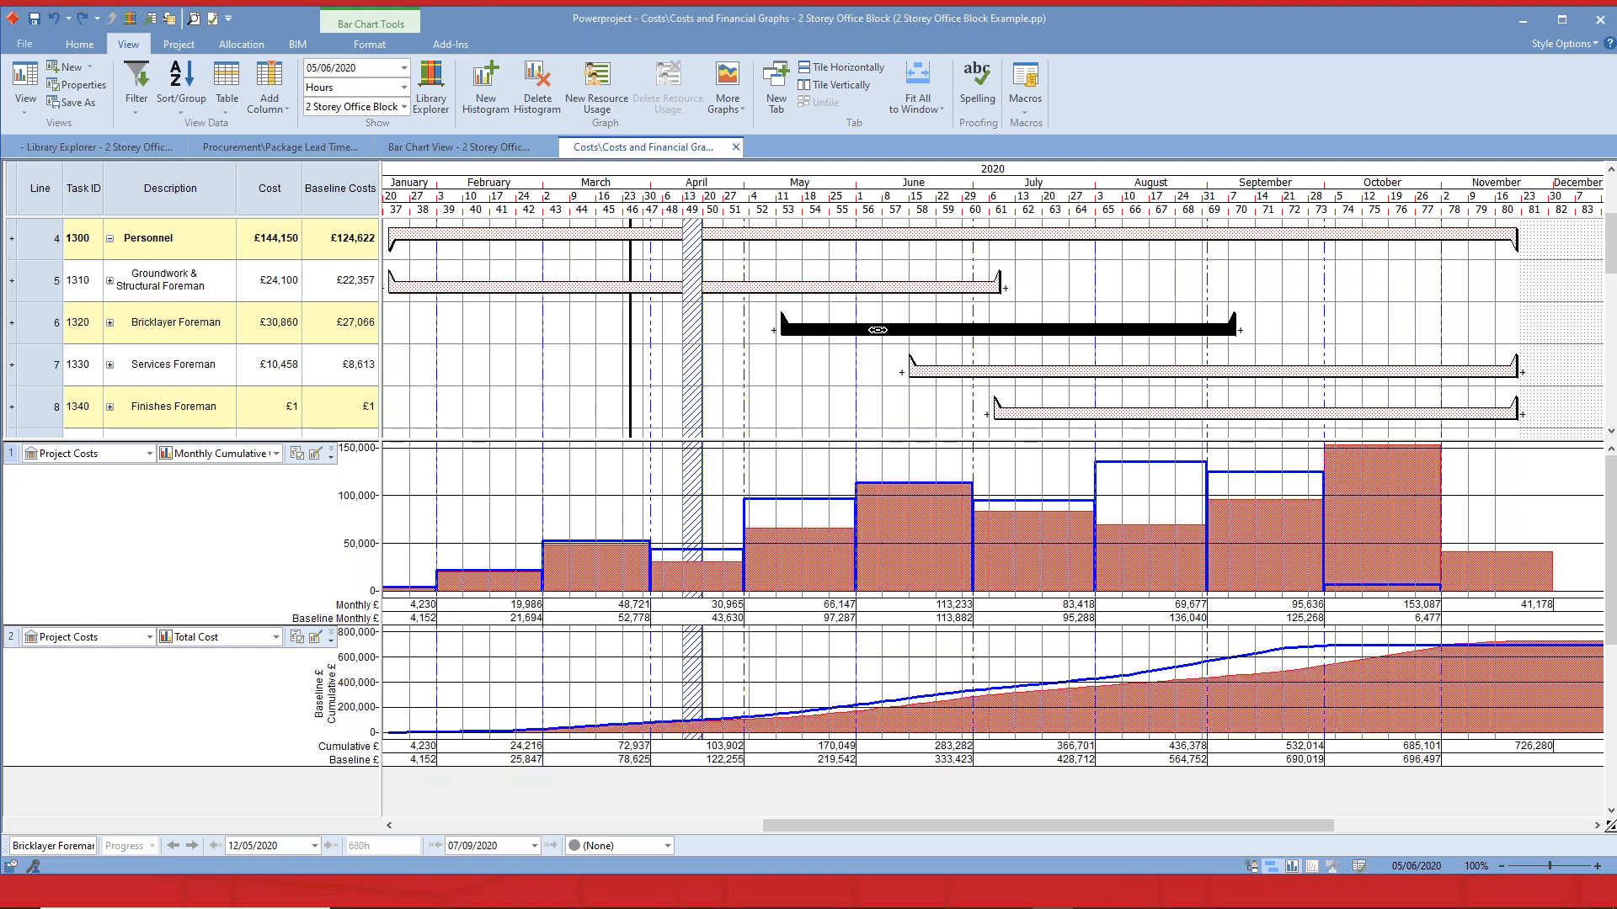
{"action": "left_click", "coordinate": [723, 495]}
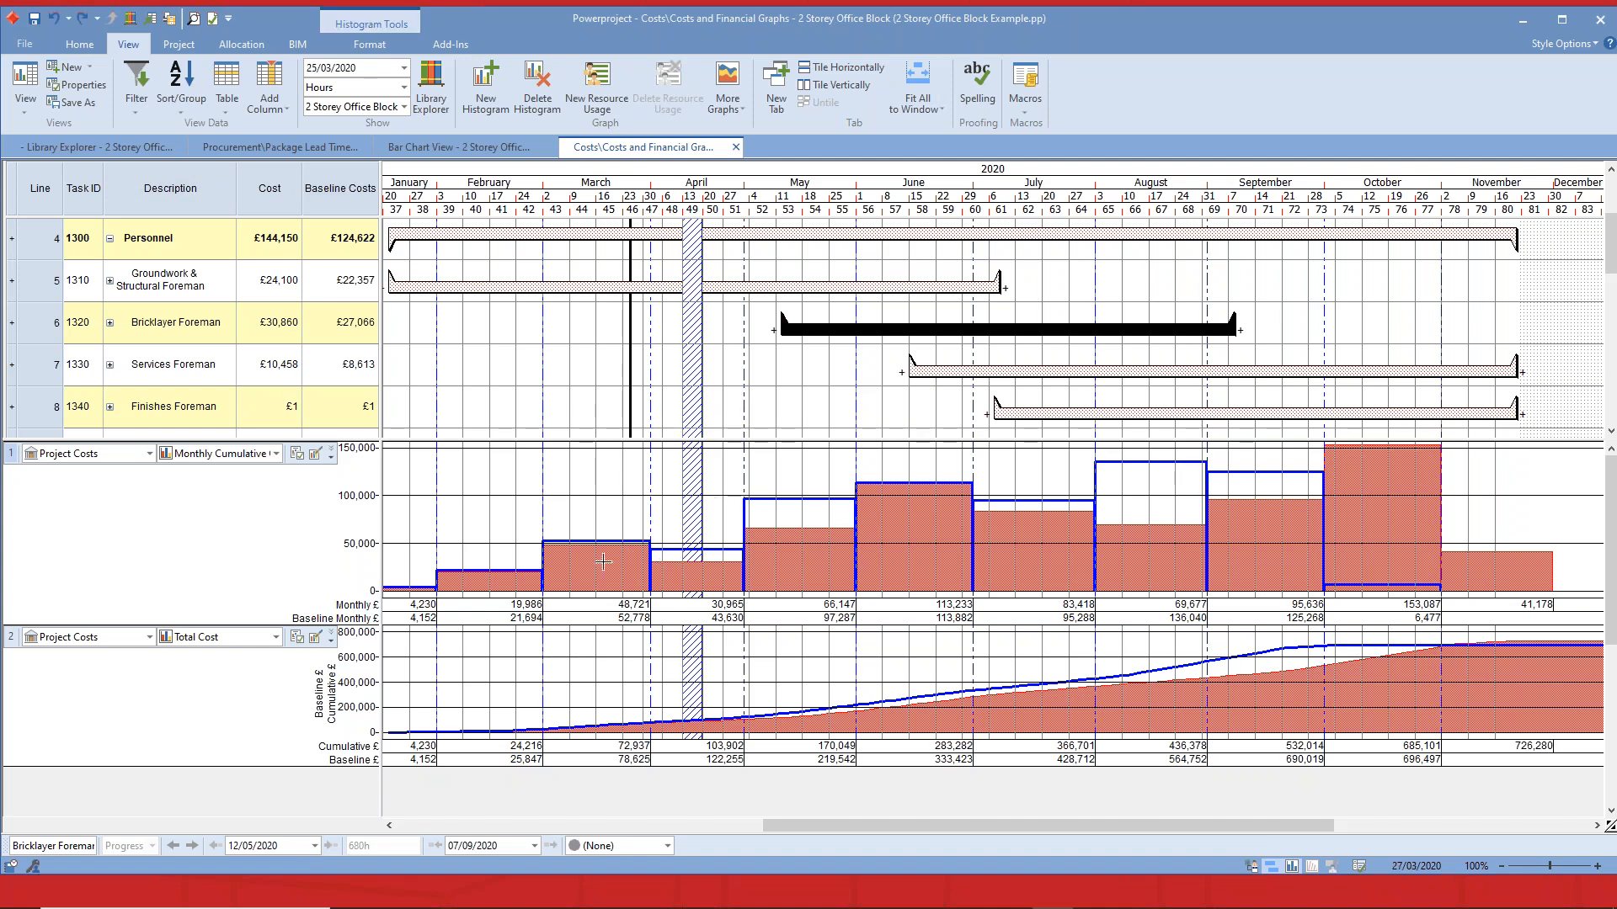
Make the Total Cost graph taller to compare the cumulative cost curve with the baseline curve.
{"action": "left_click_drag", "start_coordinate": [411, 624], "coordinate": [416, 589]}
{"action": "left_click_drag", "start_coordinate": [355, 729], "coordinate": [356, 792]}
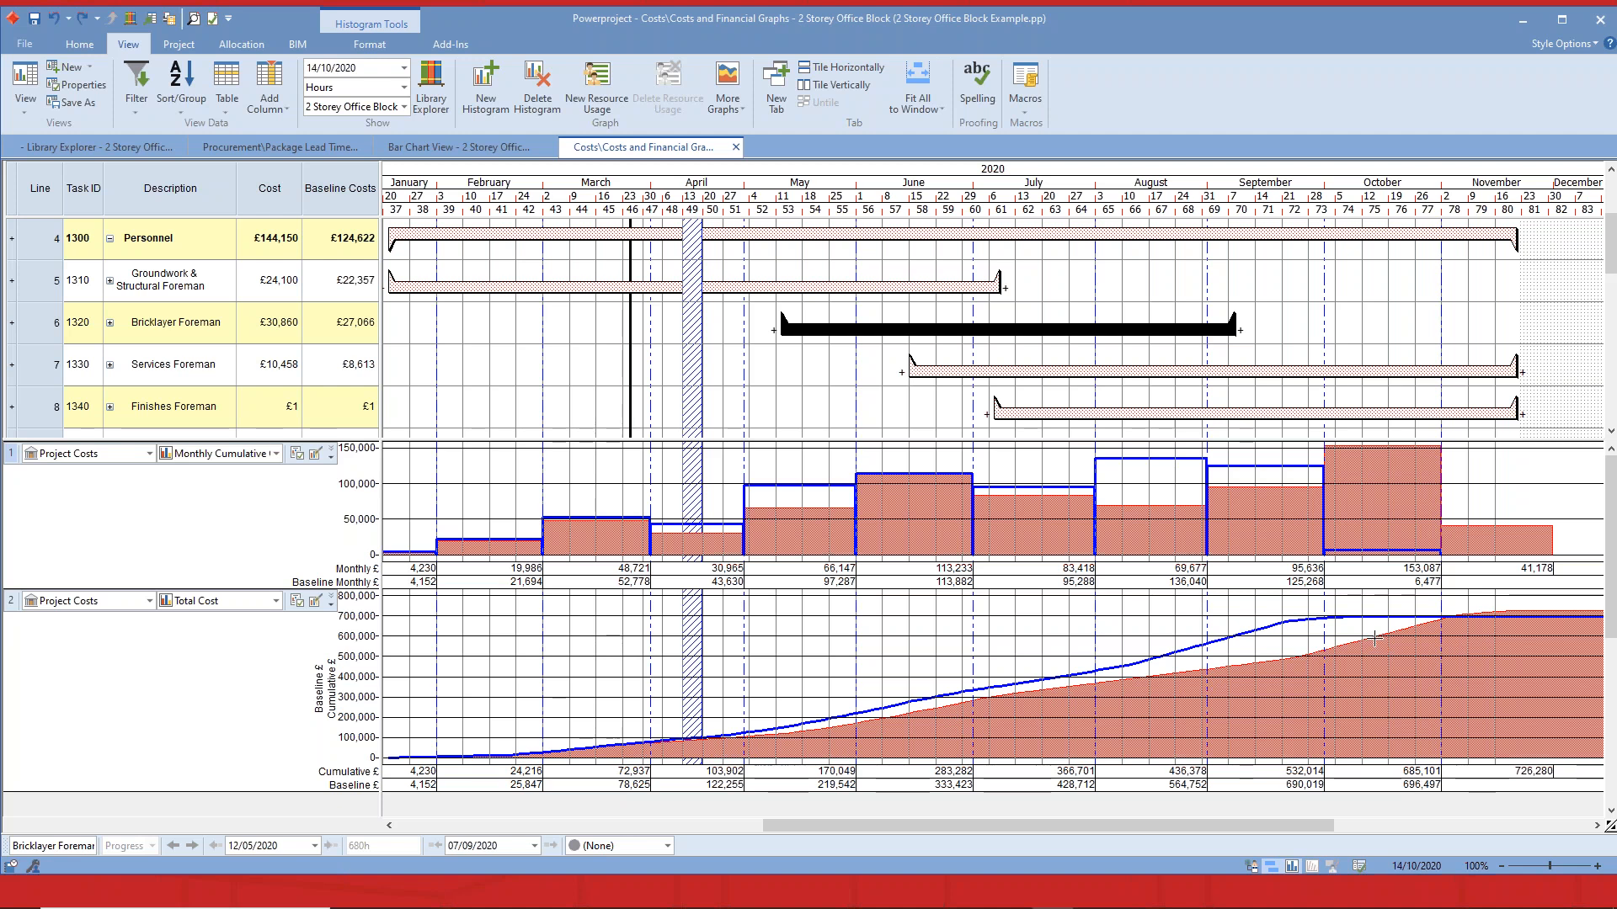
{"action": "mouse_move", "coordinate": [1374, 639]}
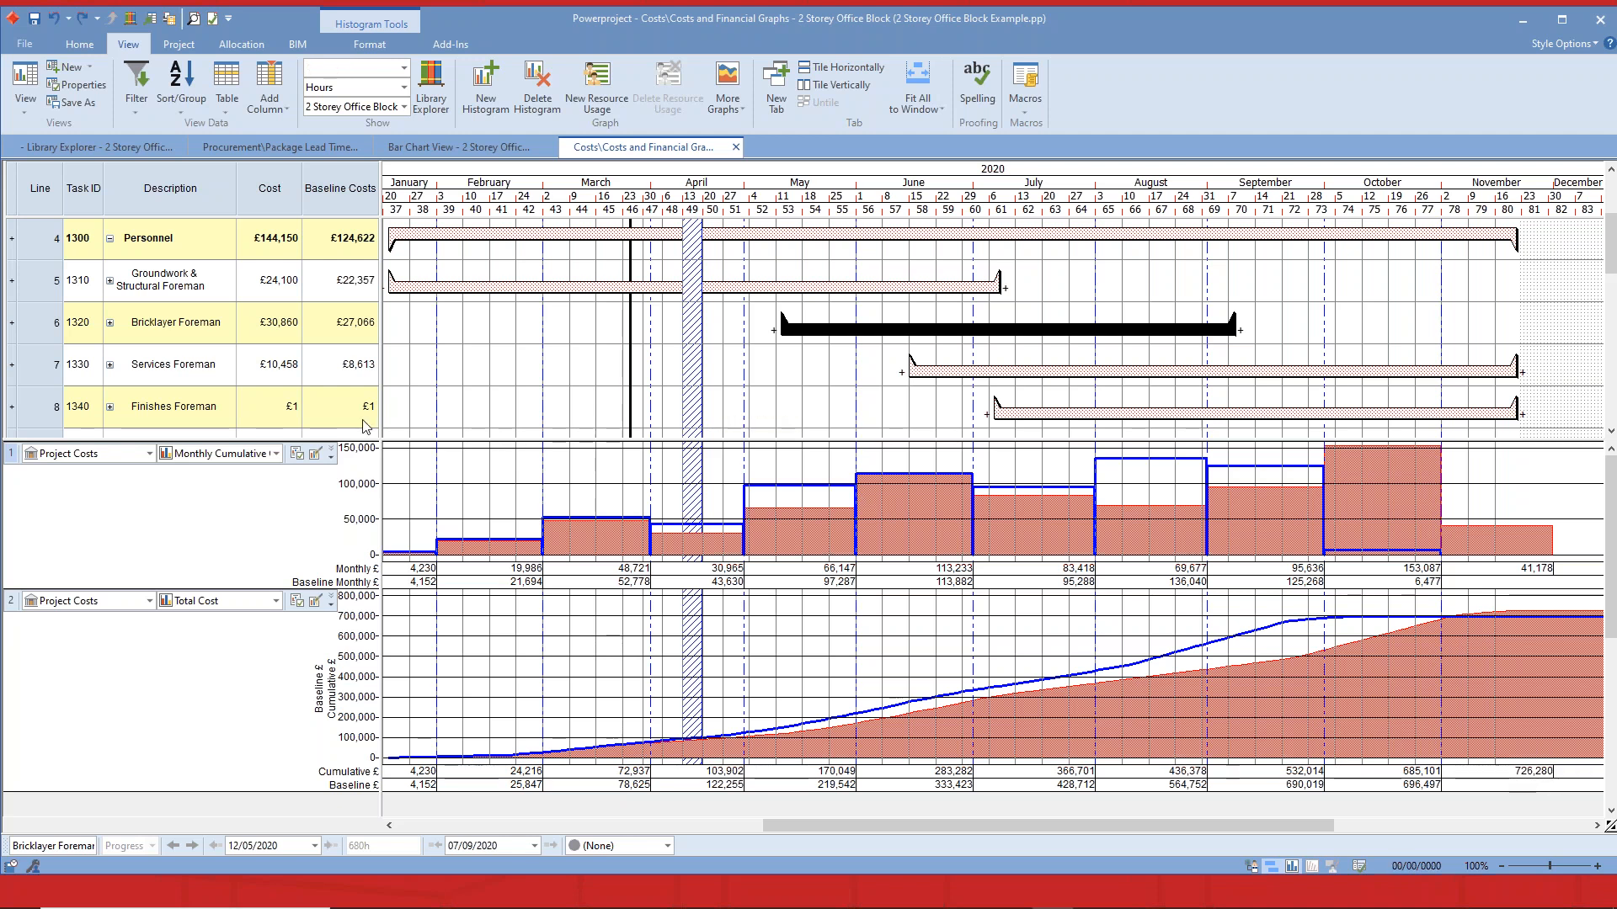
Examine the tasks grouped under Groundwork & Structural Foreman, and collapse the group again.
{"action": "left_click", "coordinate": [111, 283]}
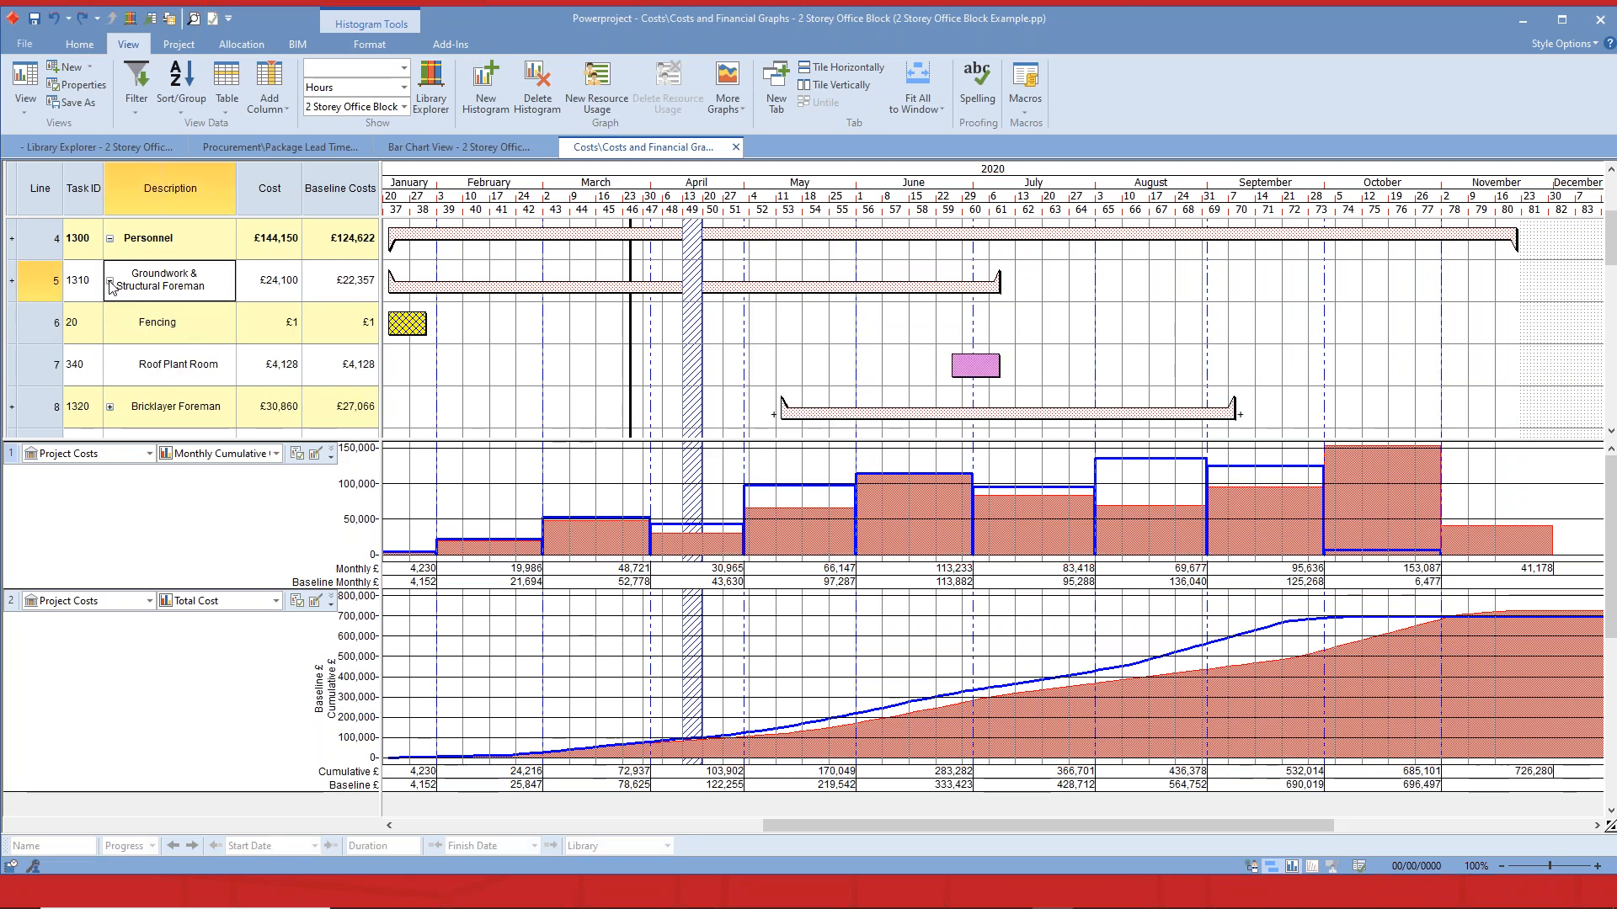
{"action": "left_click", "coordinate": [110, 283]}
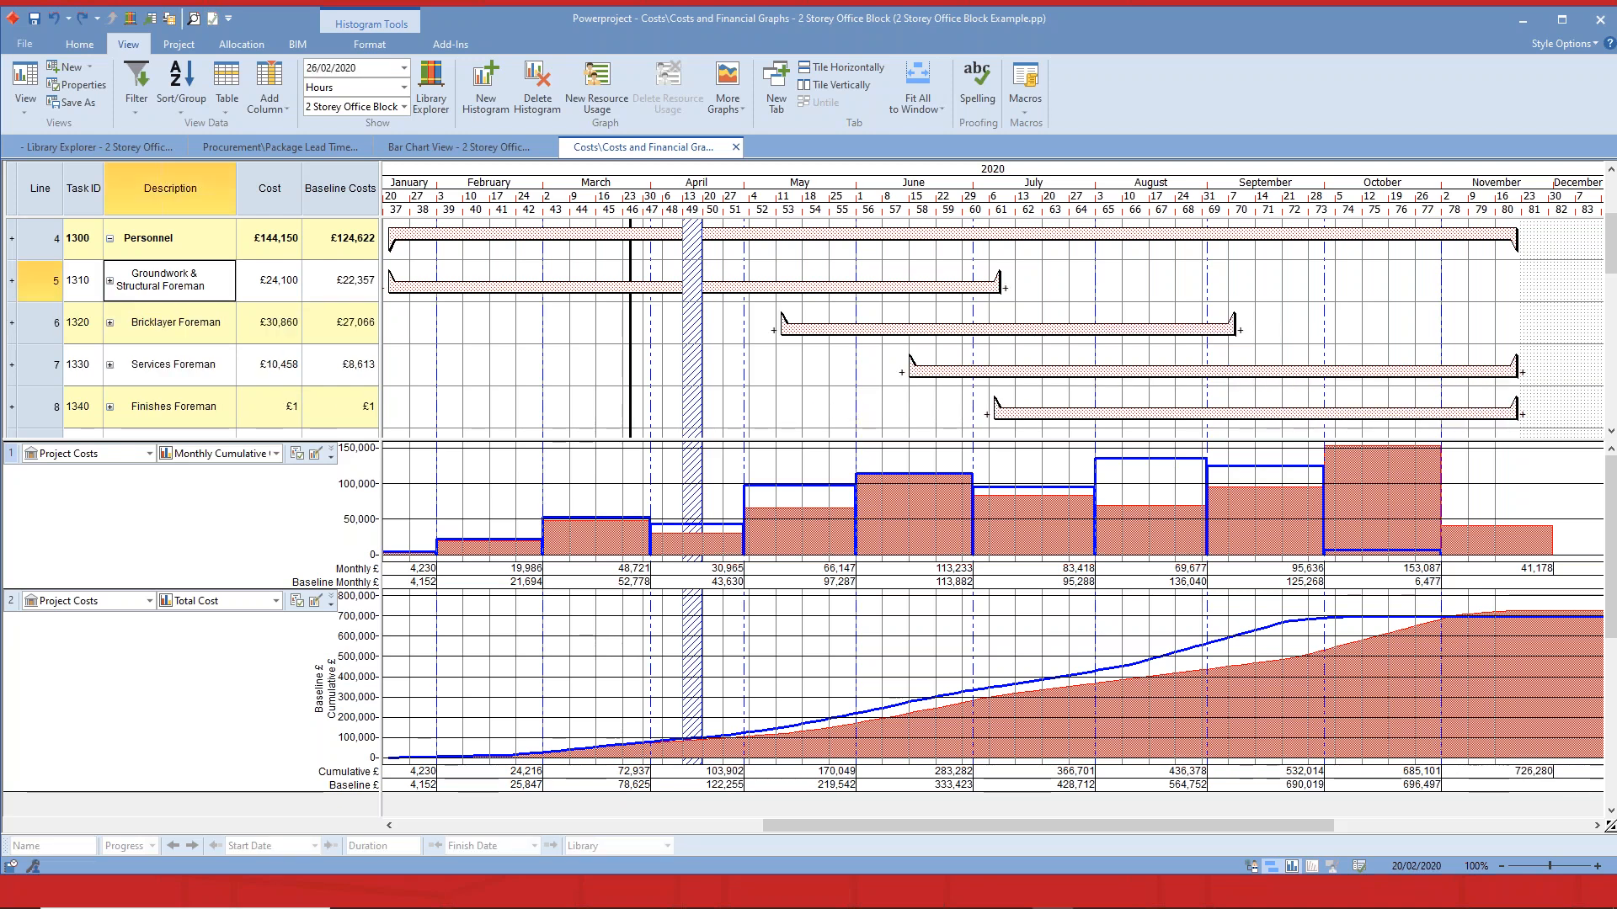
{"action": "left_click", "coordinate": [577, 345]}
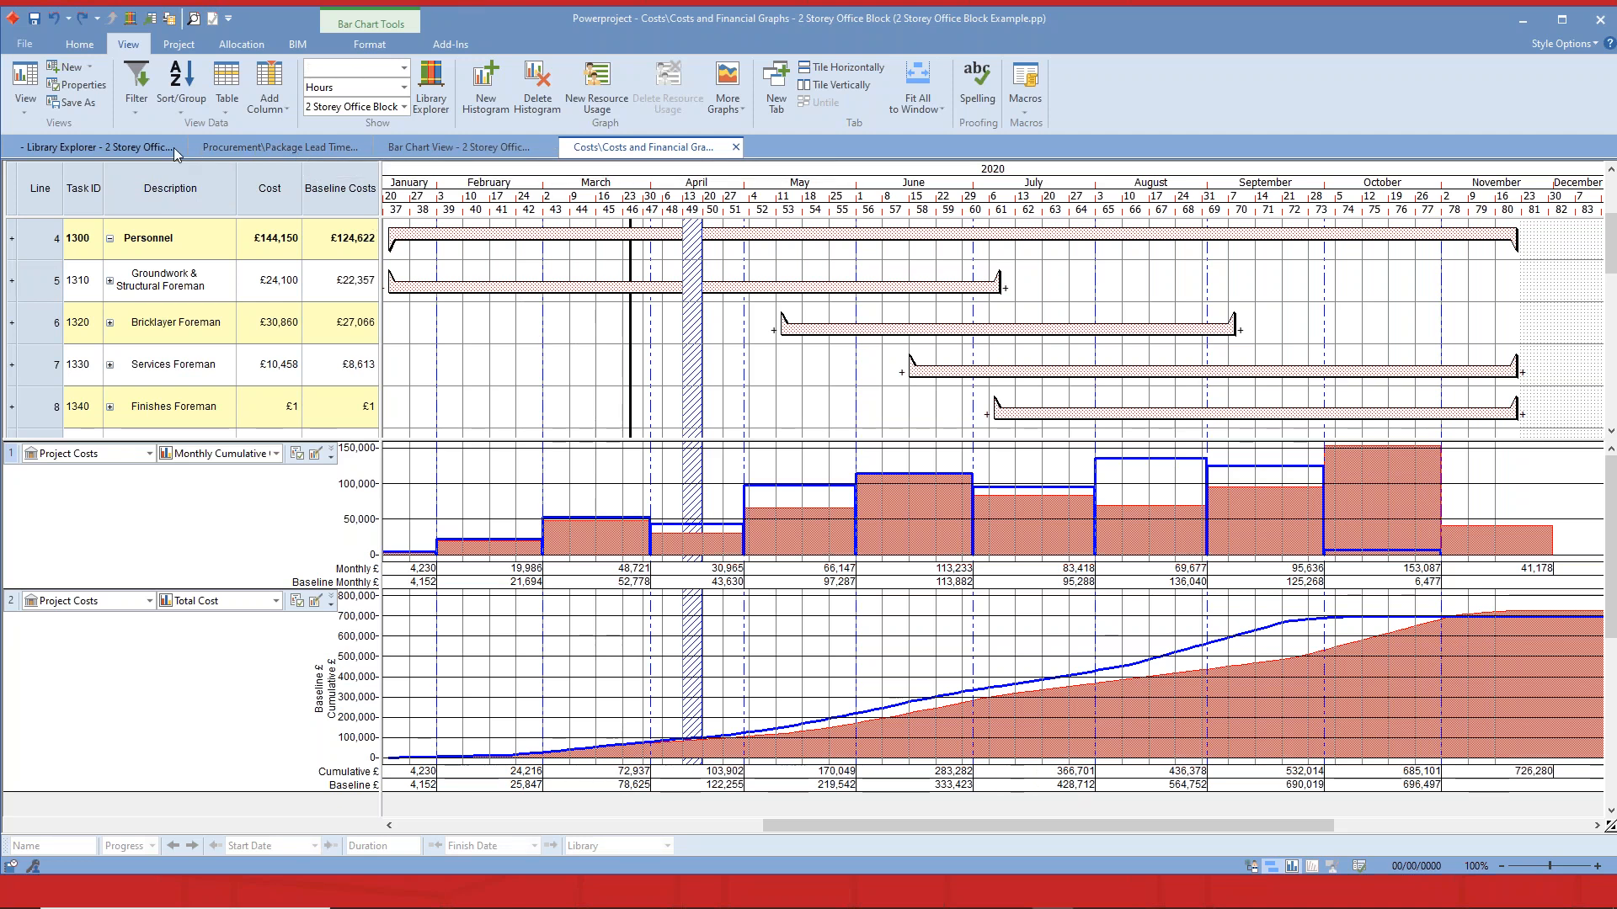
Return to the construction bar chart at the Internals, Services and Finishes tasks and save the project.
{"action": "left_click", "coordinate": [399, 148]}
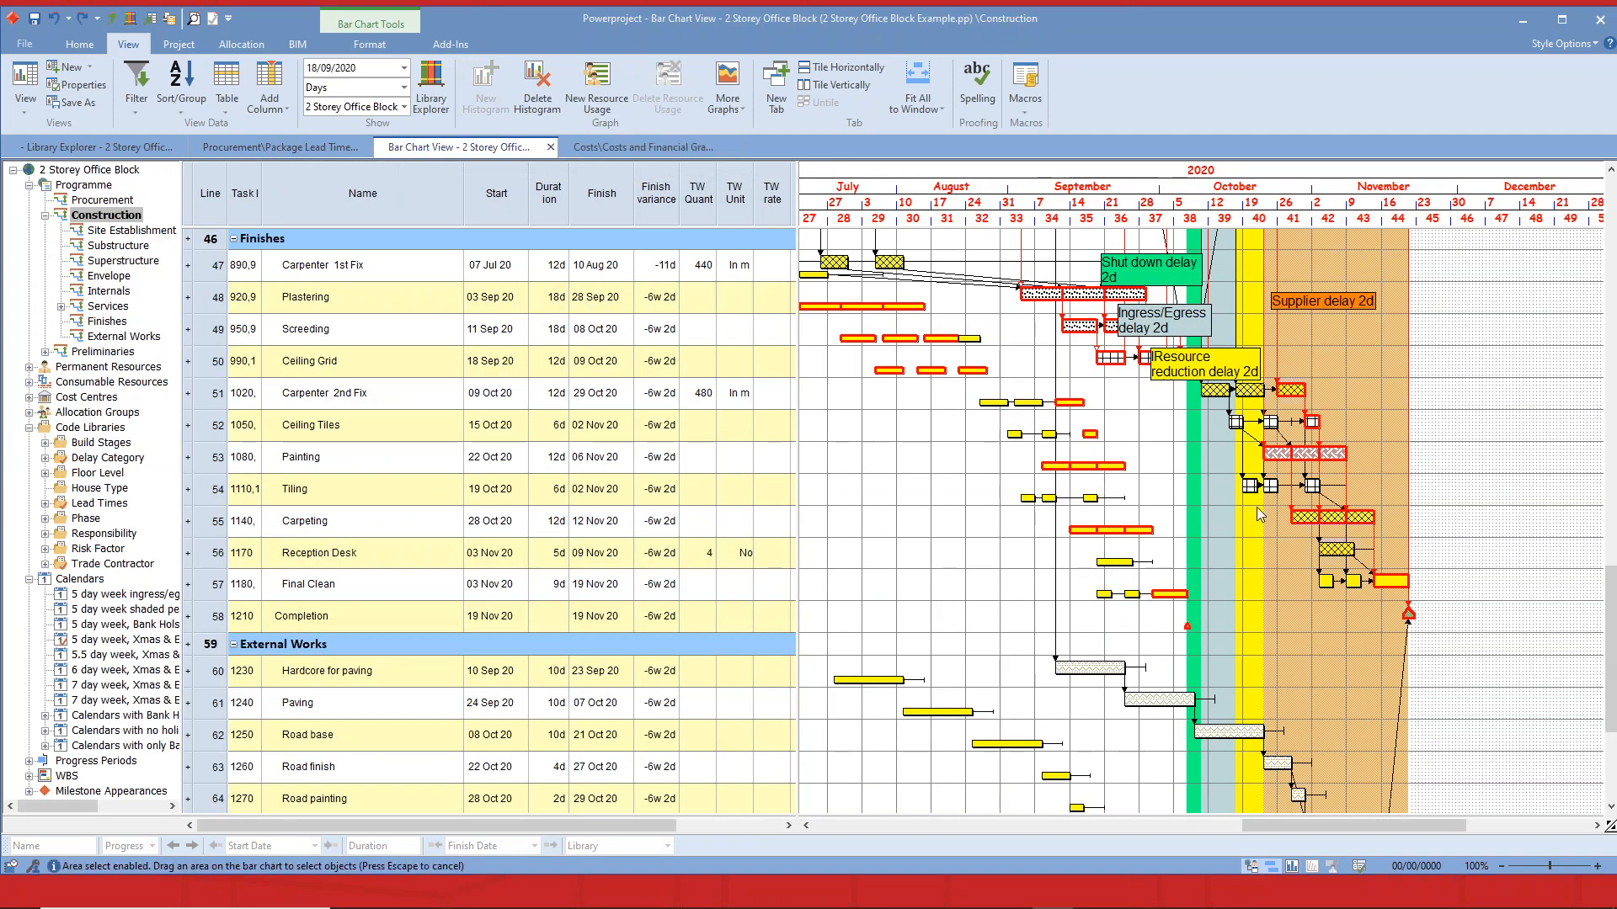
{"action": "left_click_drag", "start_coordinate": [1608, 593], "coordinate": [1610, 453]}
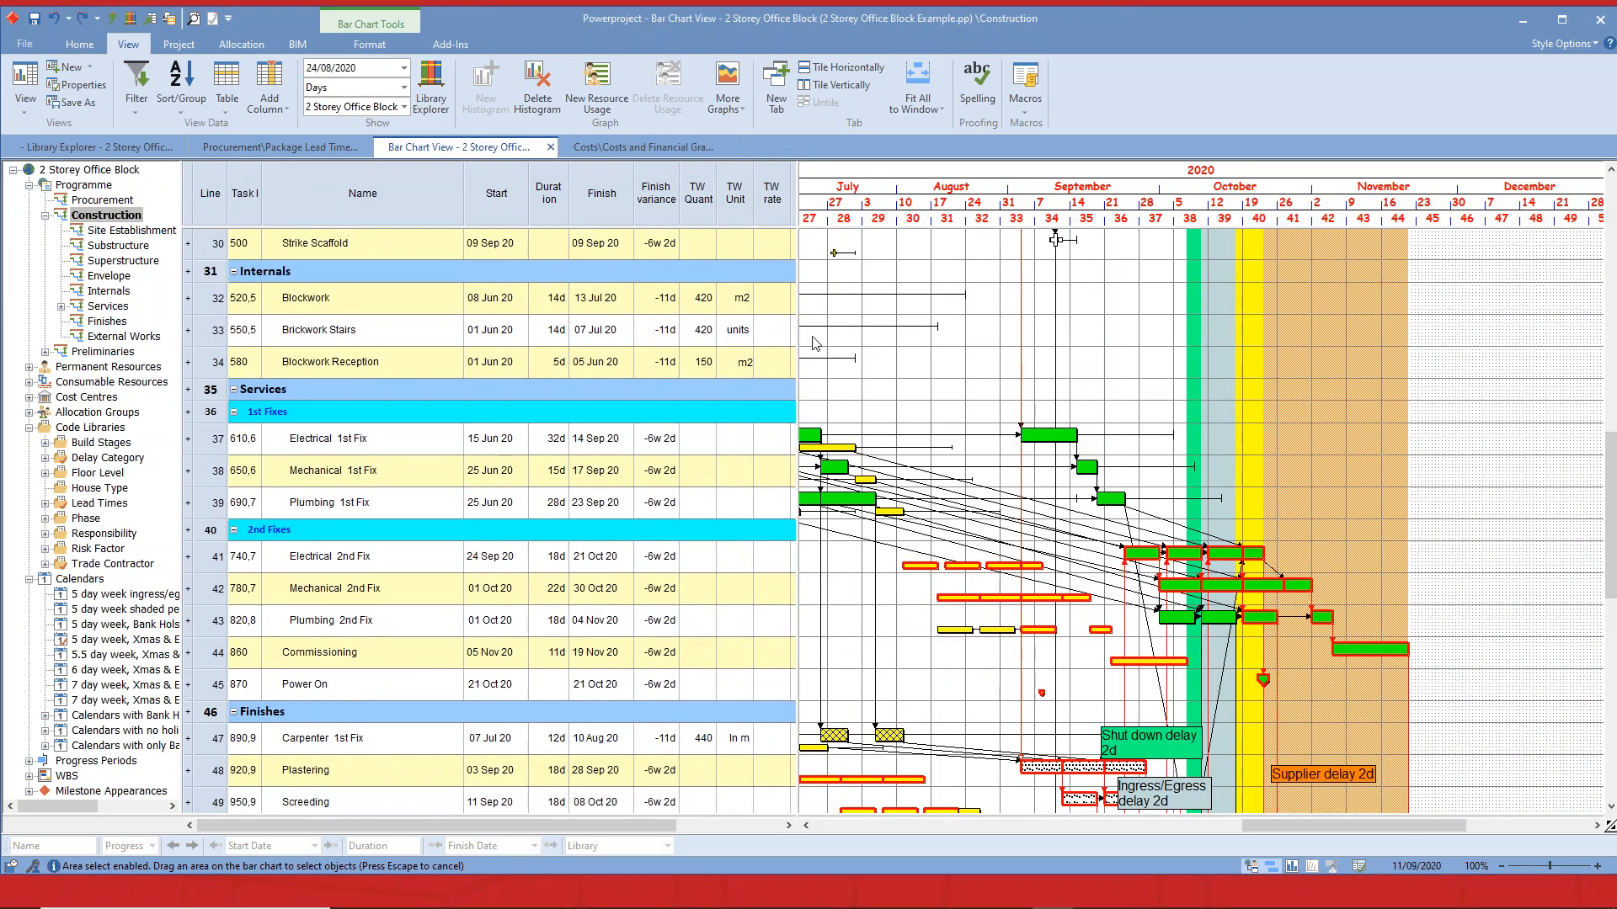
{"action": "left_click", "coordinate": [36, 20]}
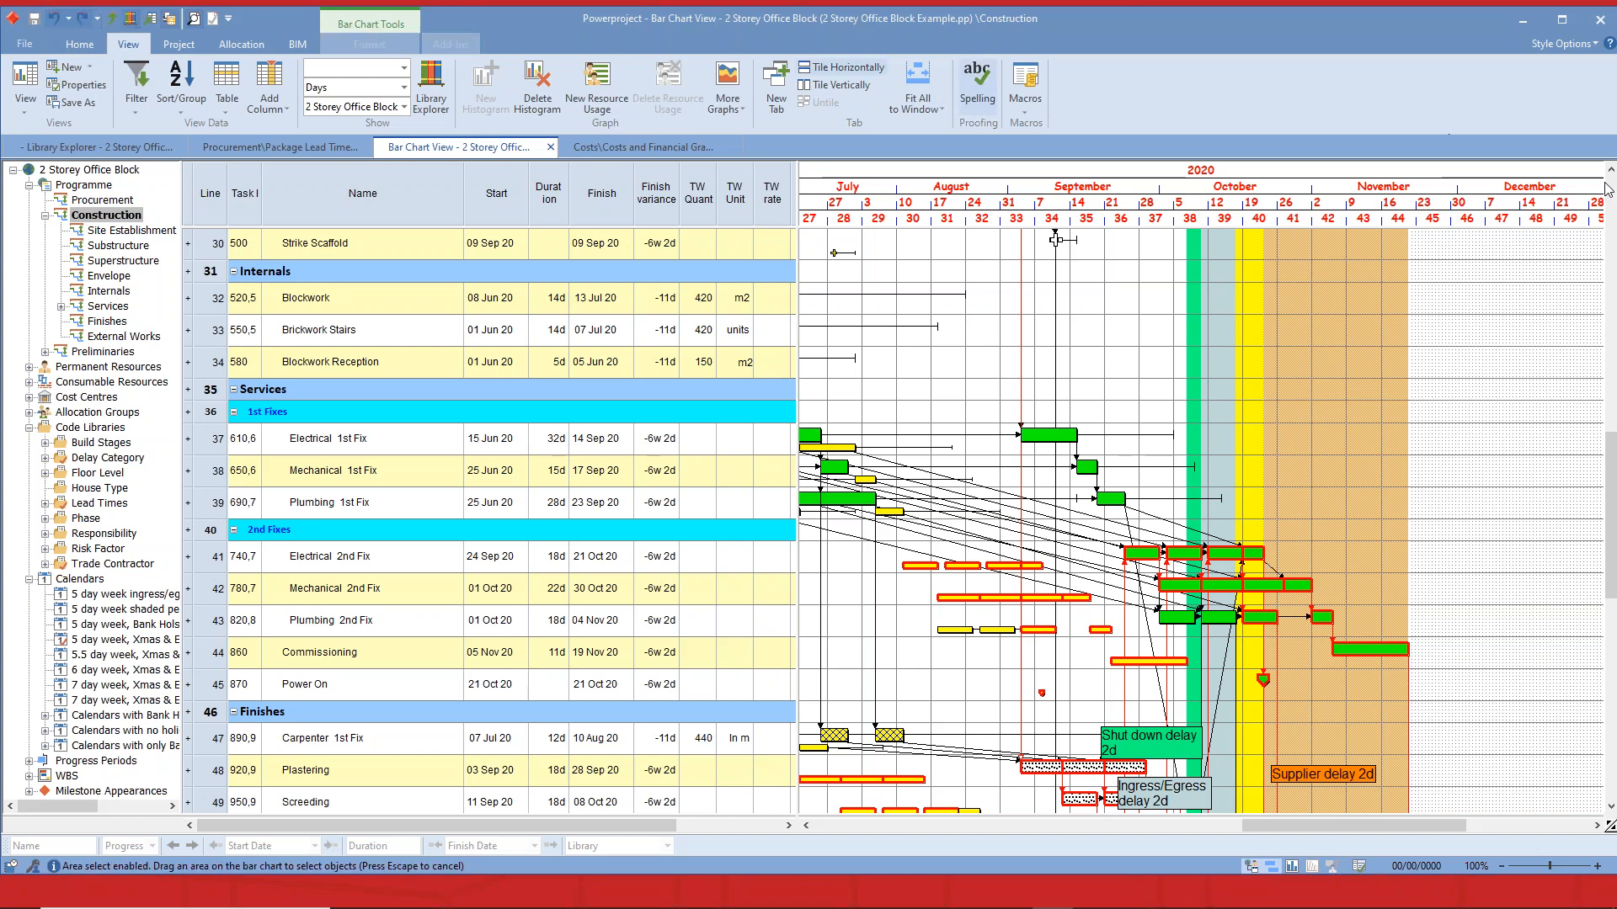